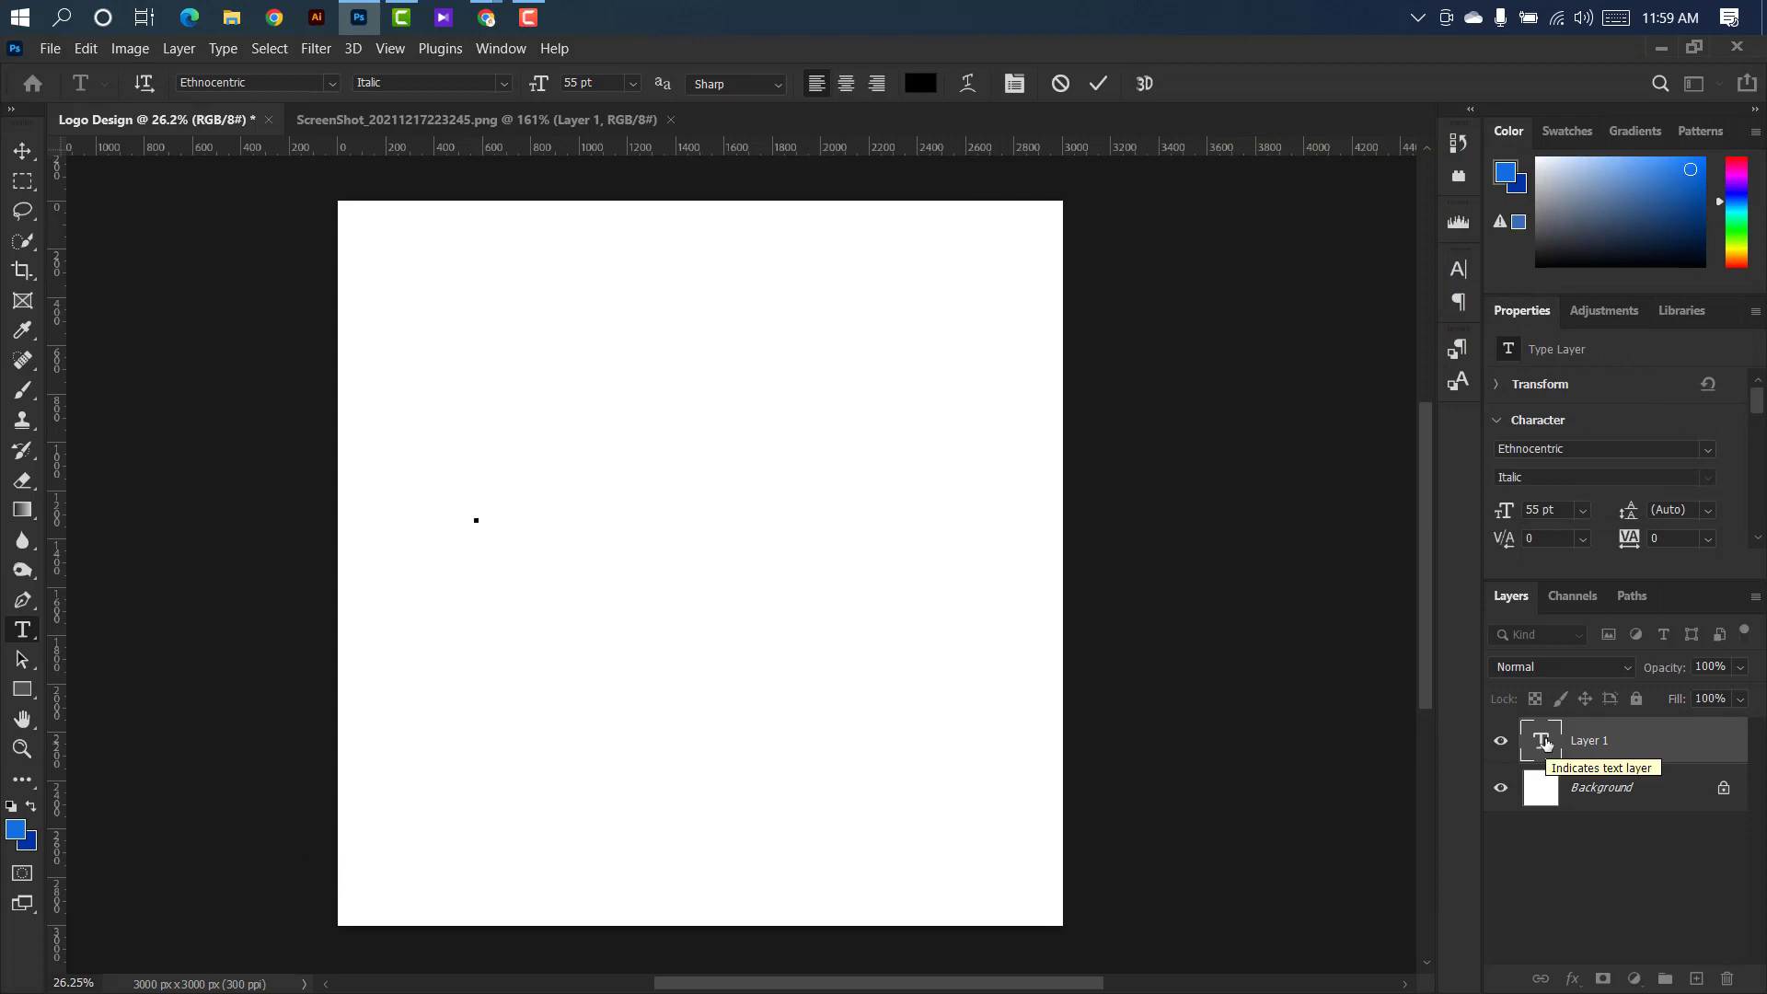
Enter the letter E as type in the Ethnocentric Italic font and check its font in the character settings.
type("E")
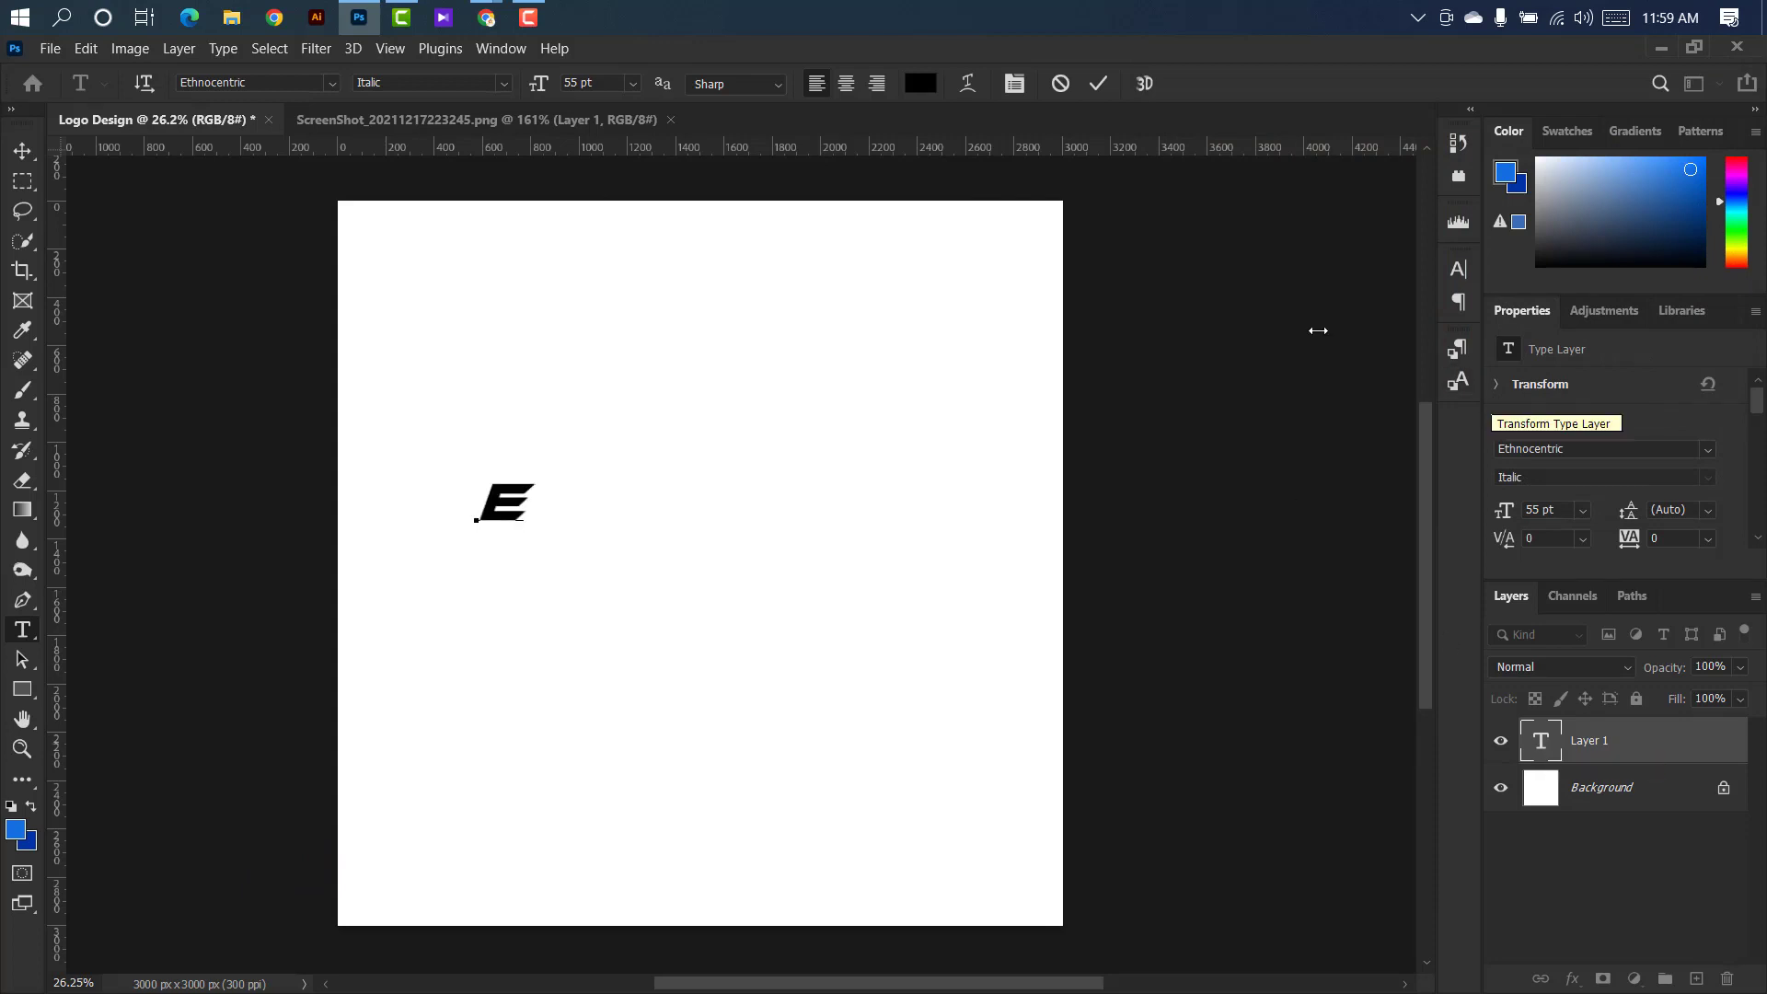
left_click(1099, 84)
left_click(1460, 269)
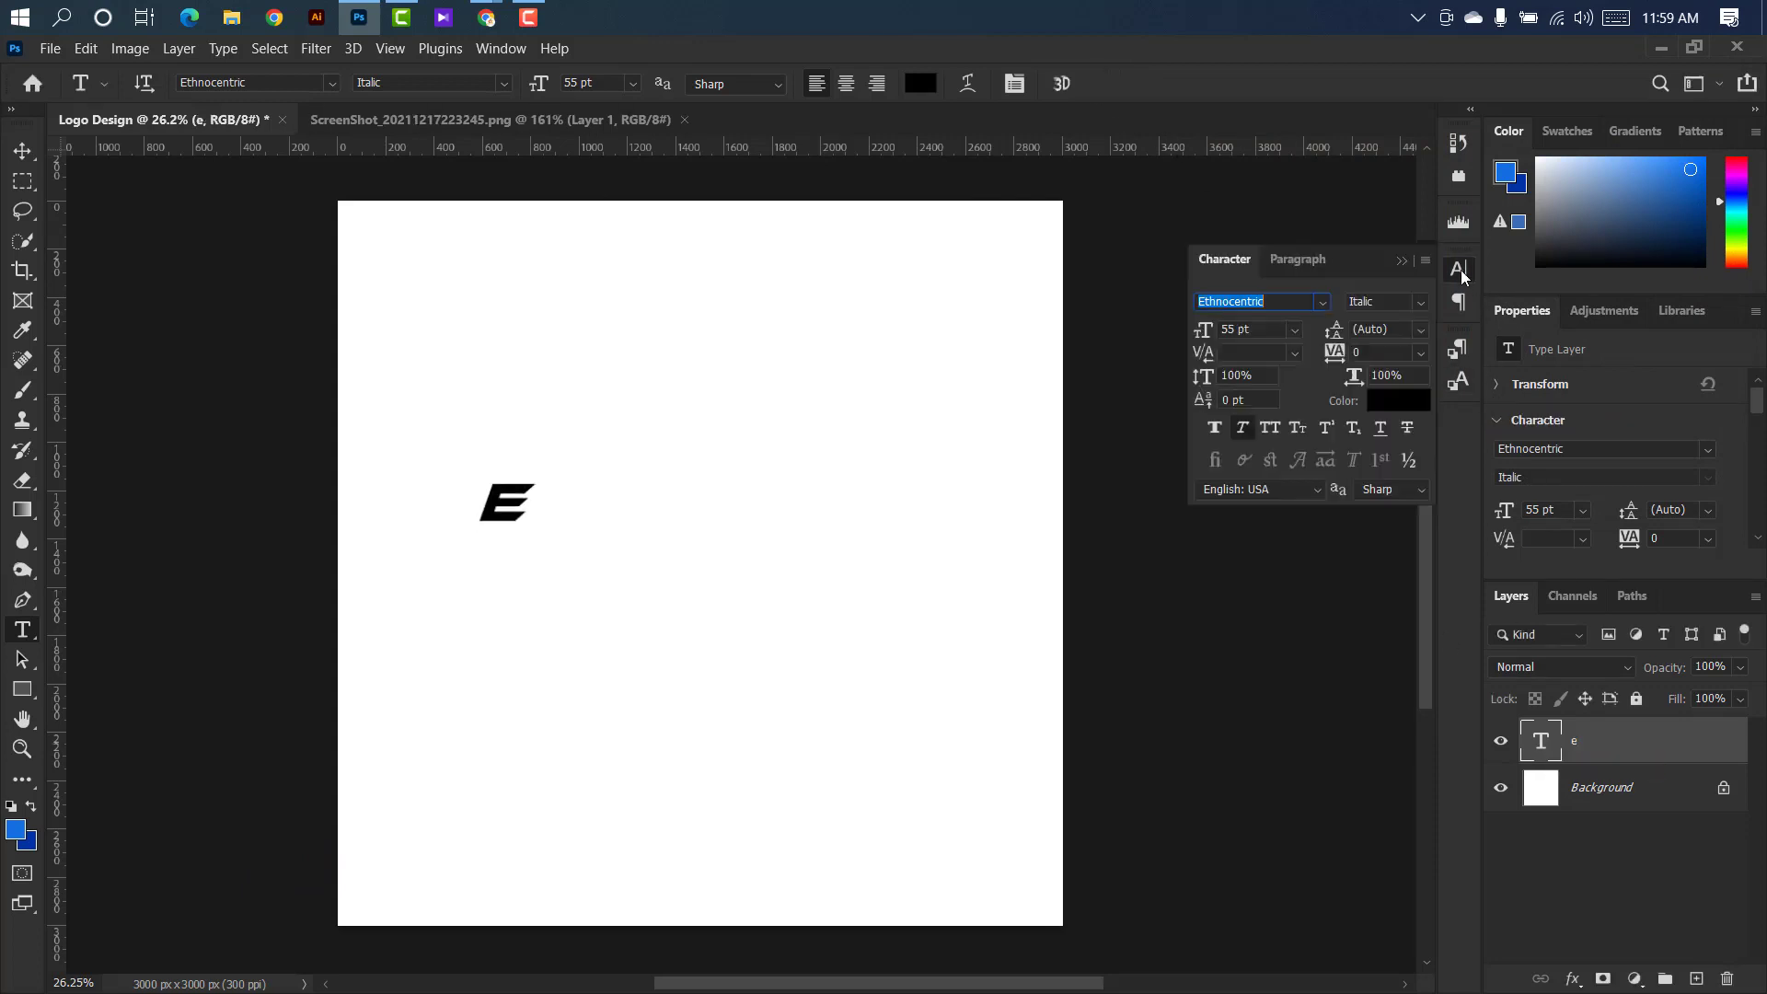
left_click(1276, 302)
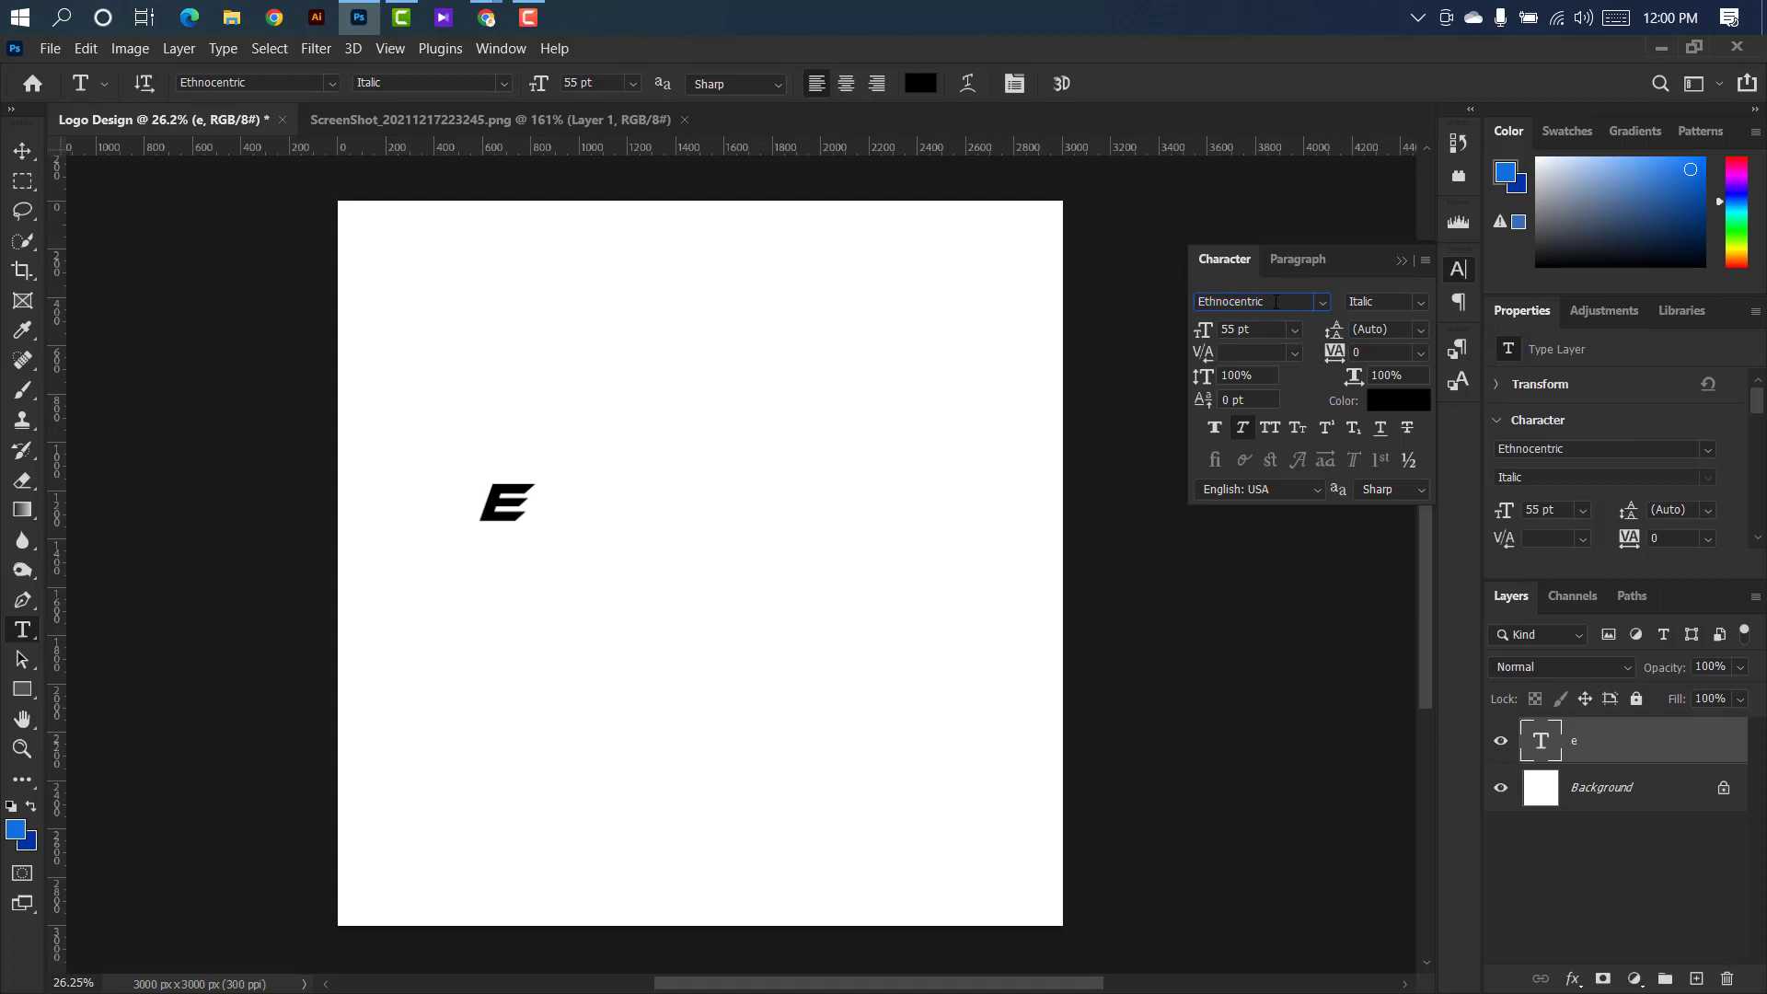
double_click(1274, 302)
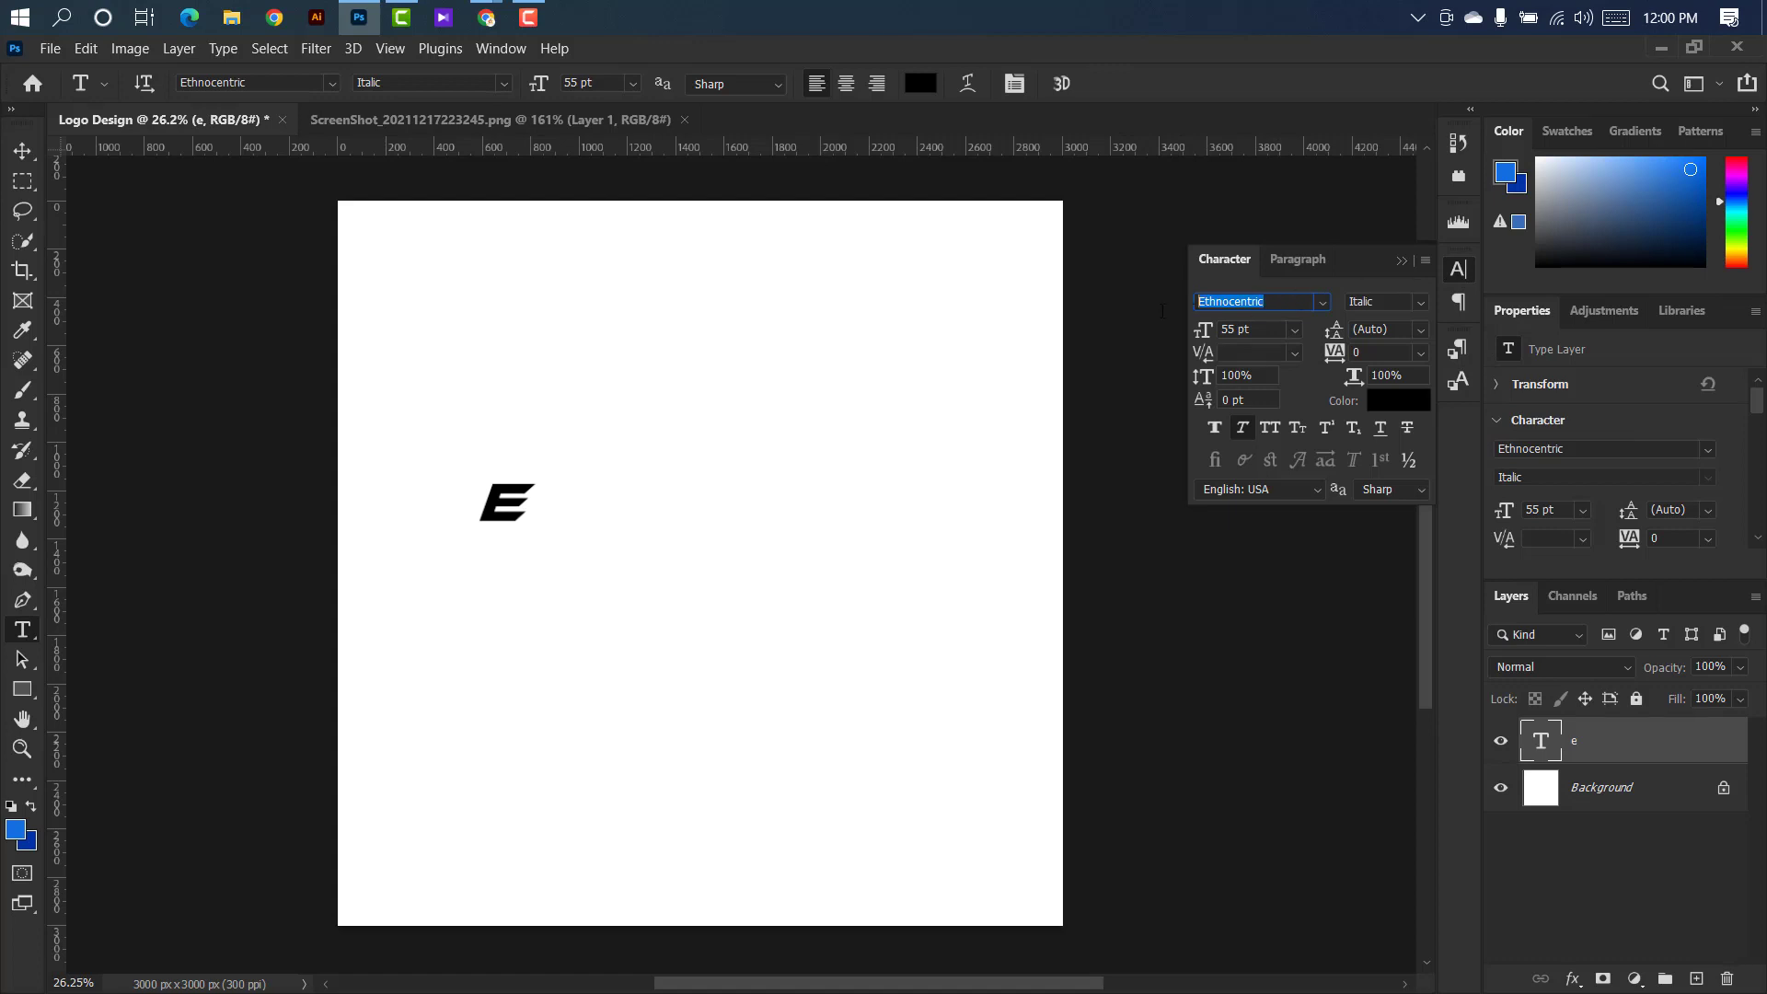
left_click(1411, 262)
Enlarge the letter E with Free Transform to a type size of about 145.51 pt.
left_click(20, 151)
key("ctrl+t")
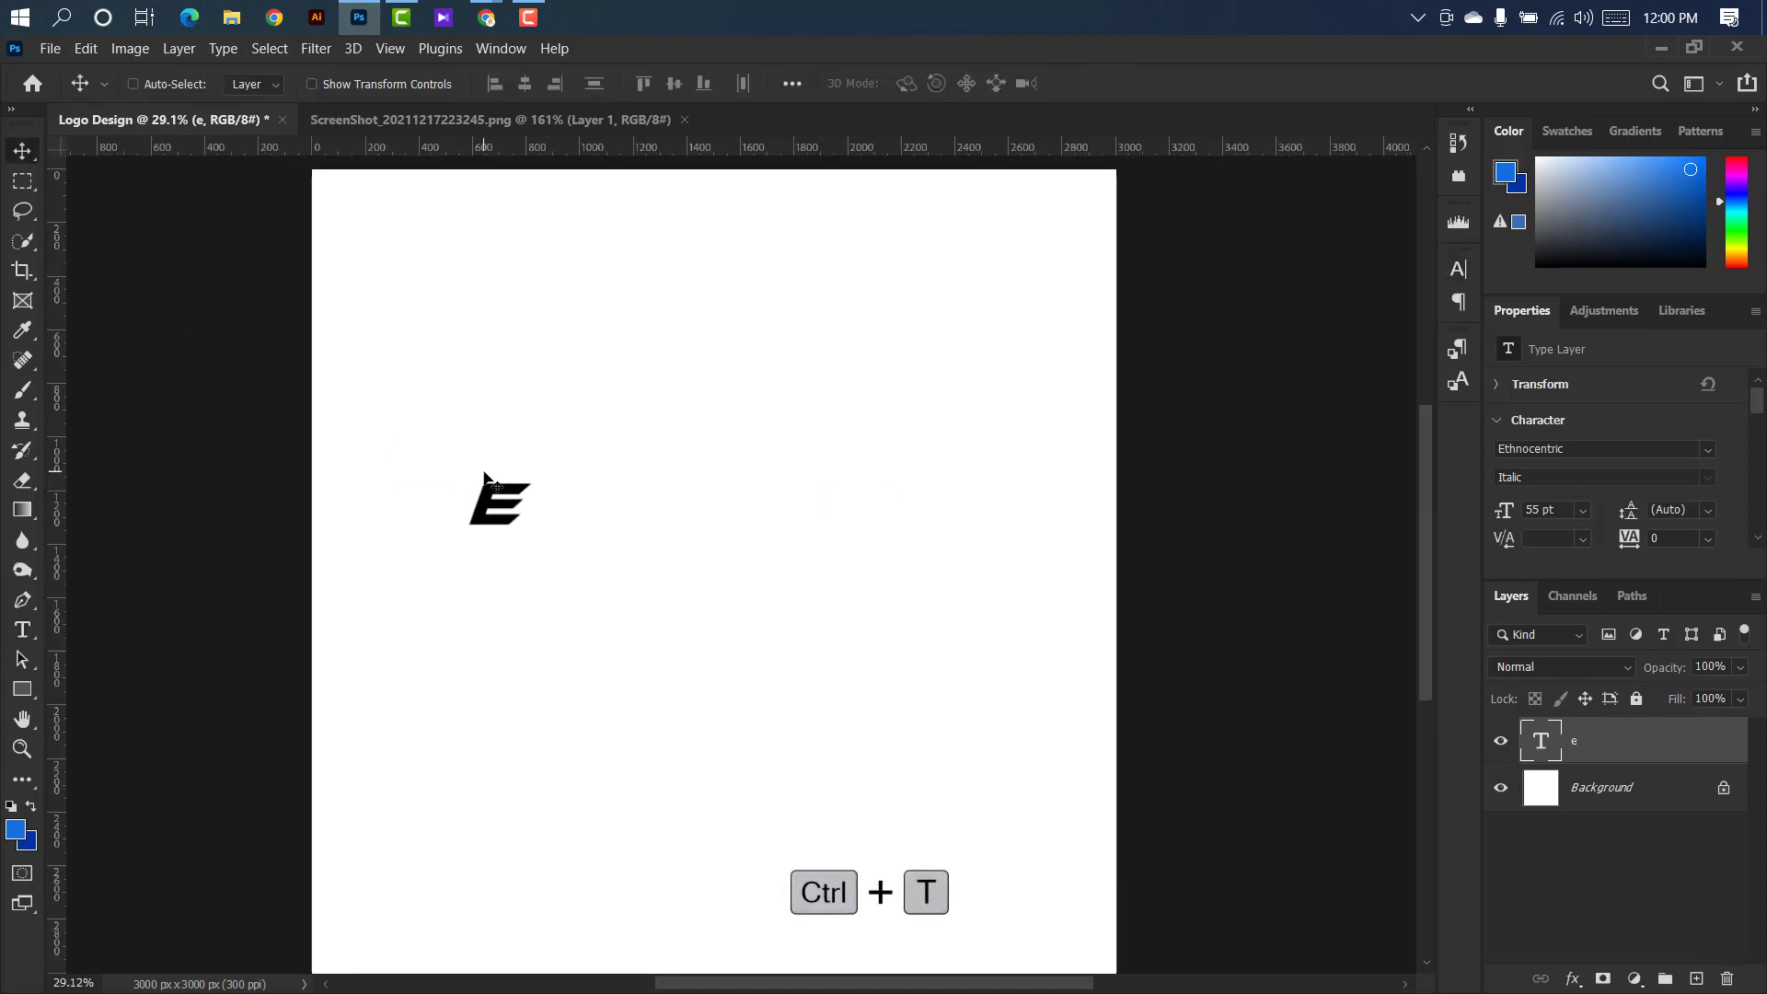
left_click_drag(530, 503, 740, 457)
left_click(1139, 83)
Duplicate the E letter beside the original and replace the copy's text with "g".
double_click(1547, 742)
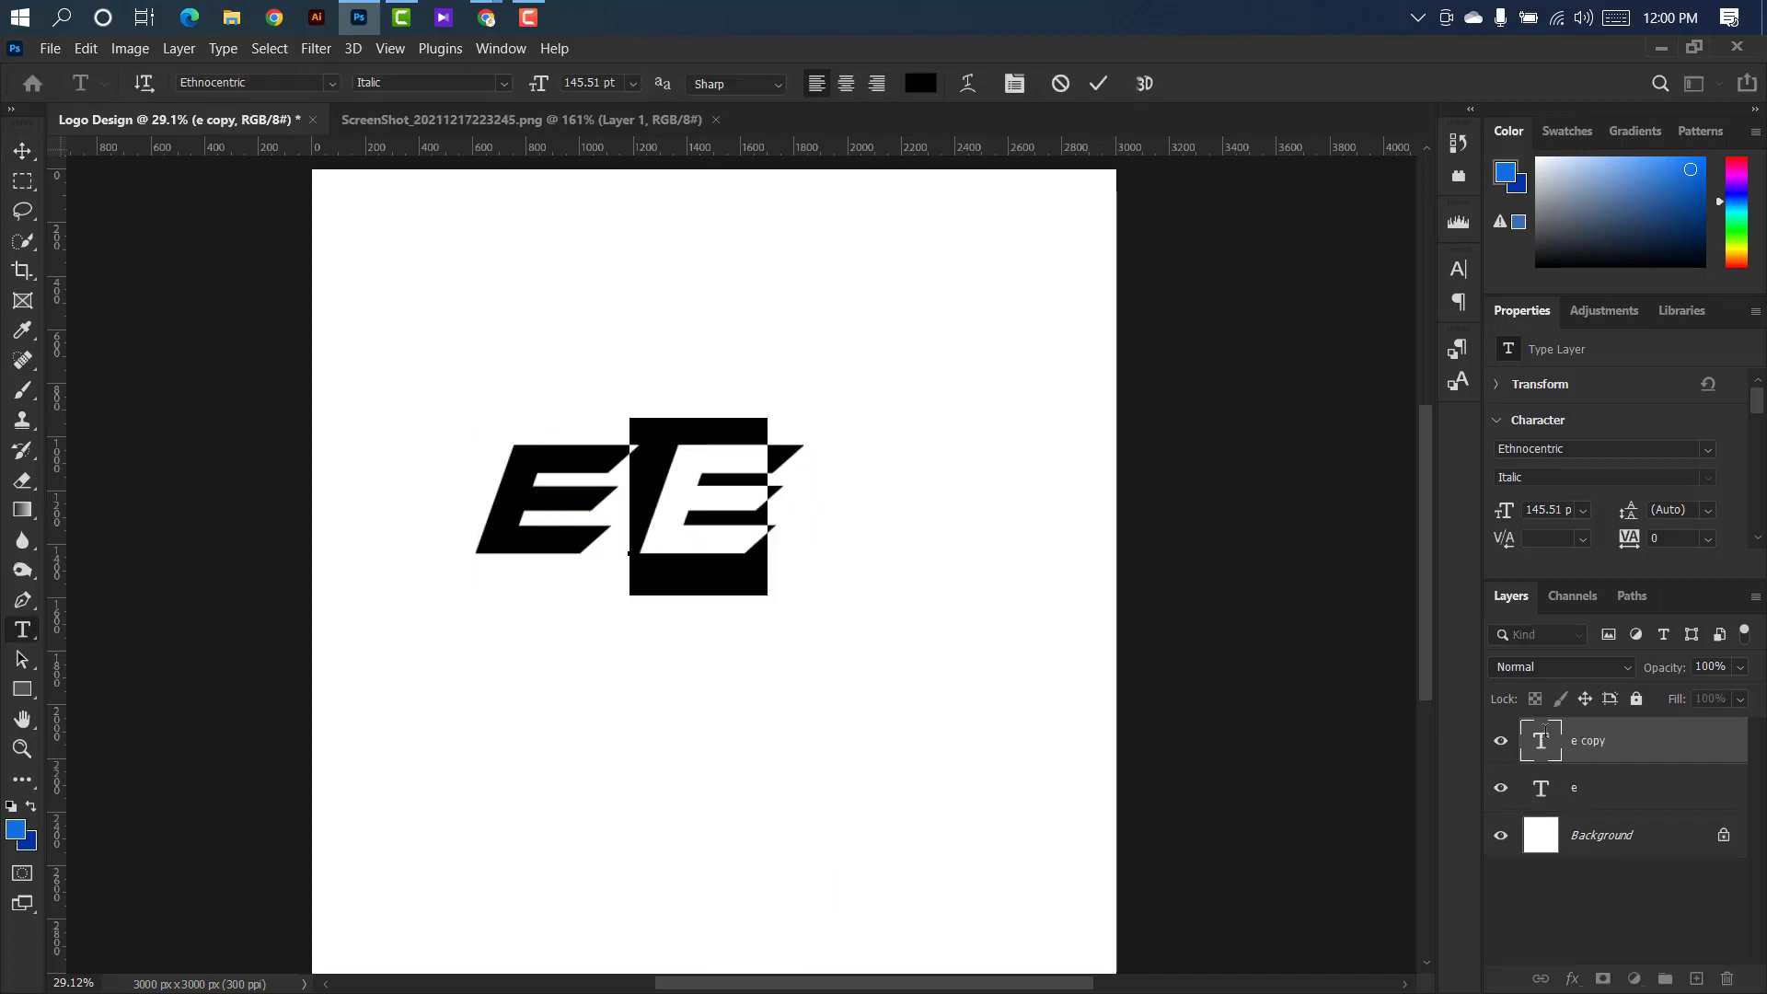
type("g")
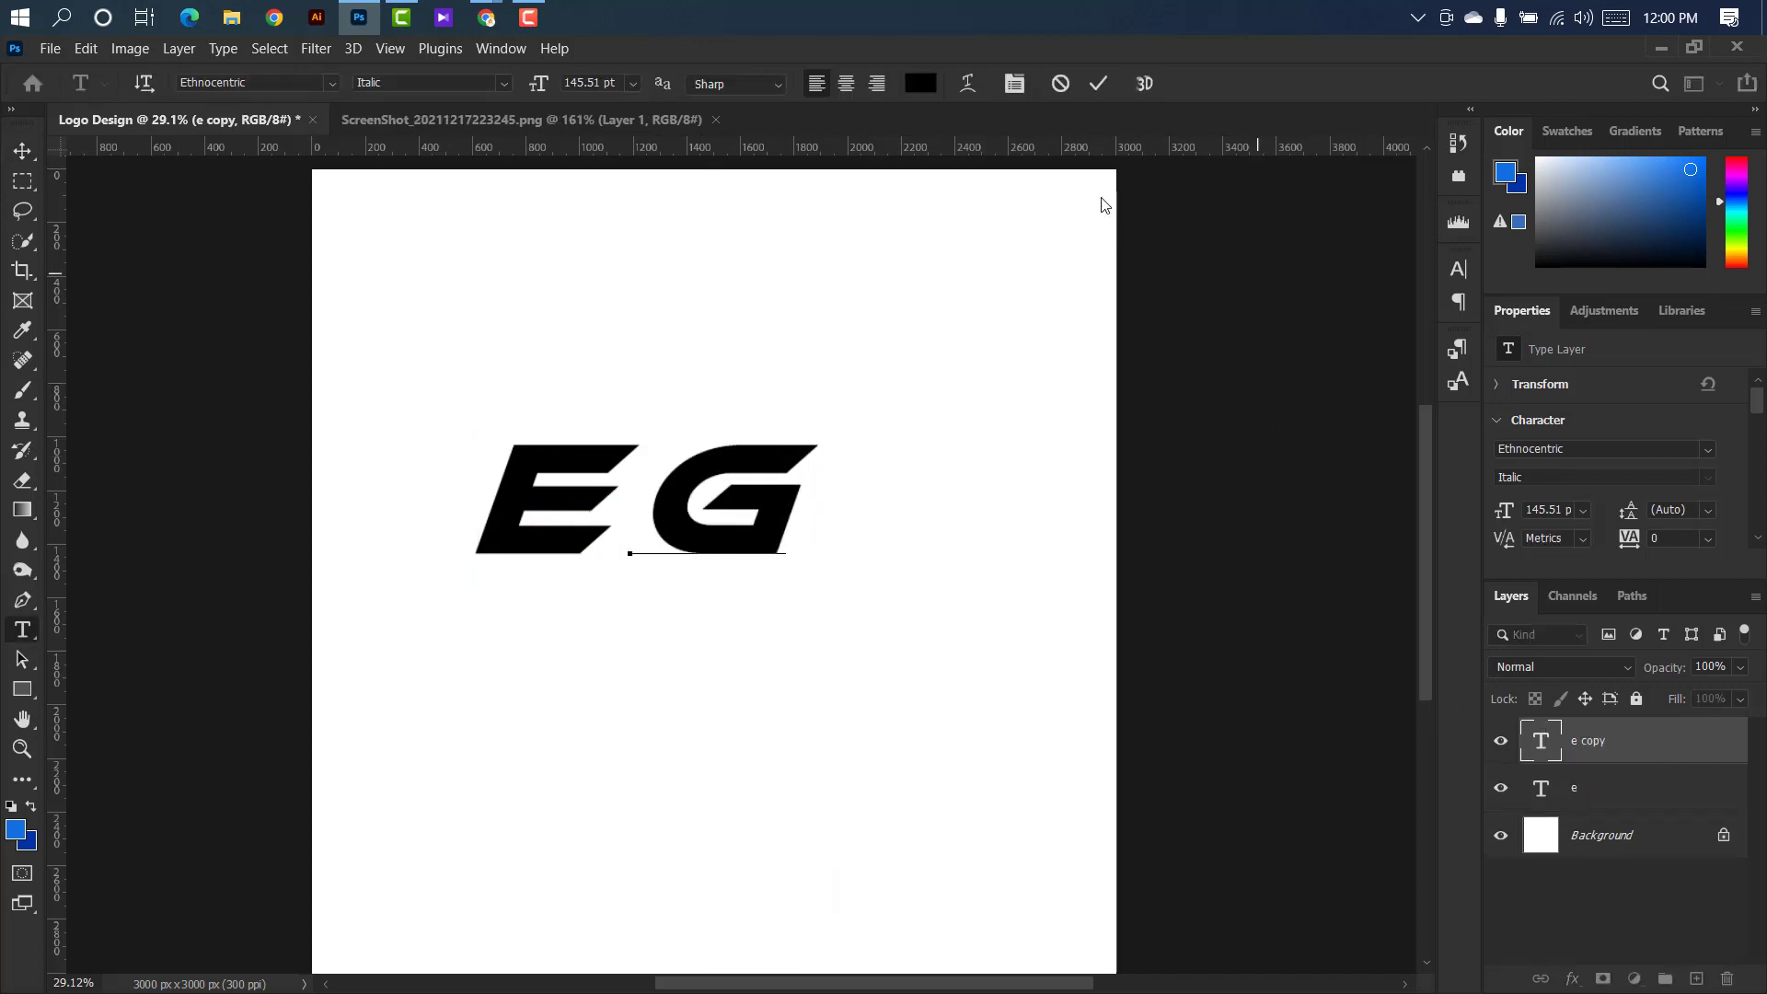
left_click(1096, 86)
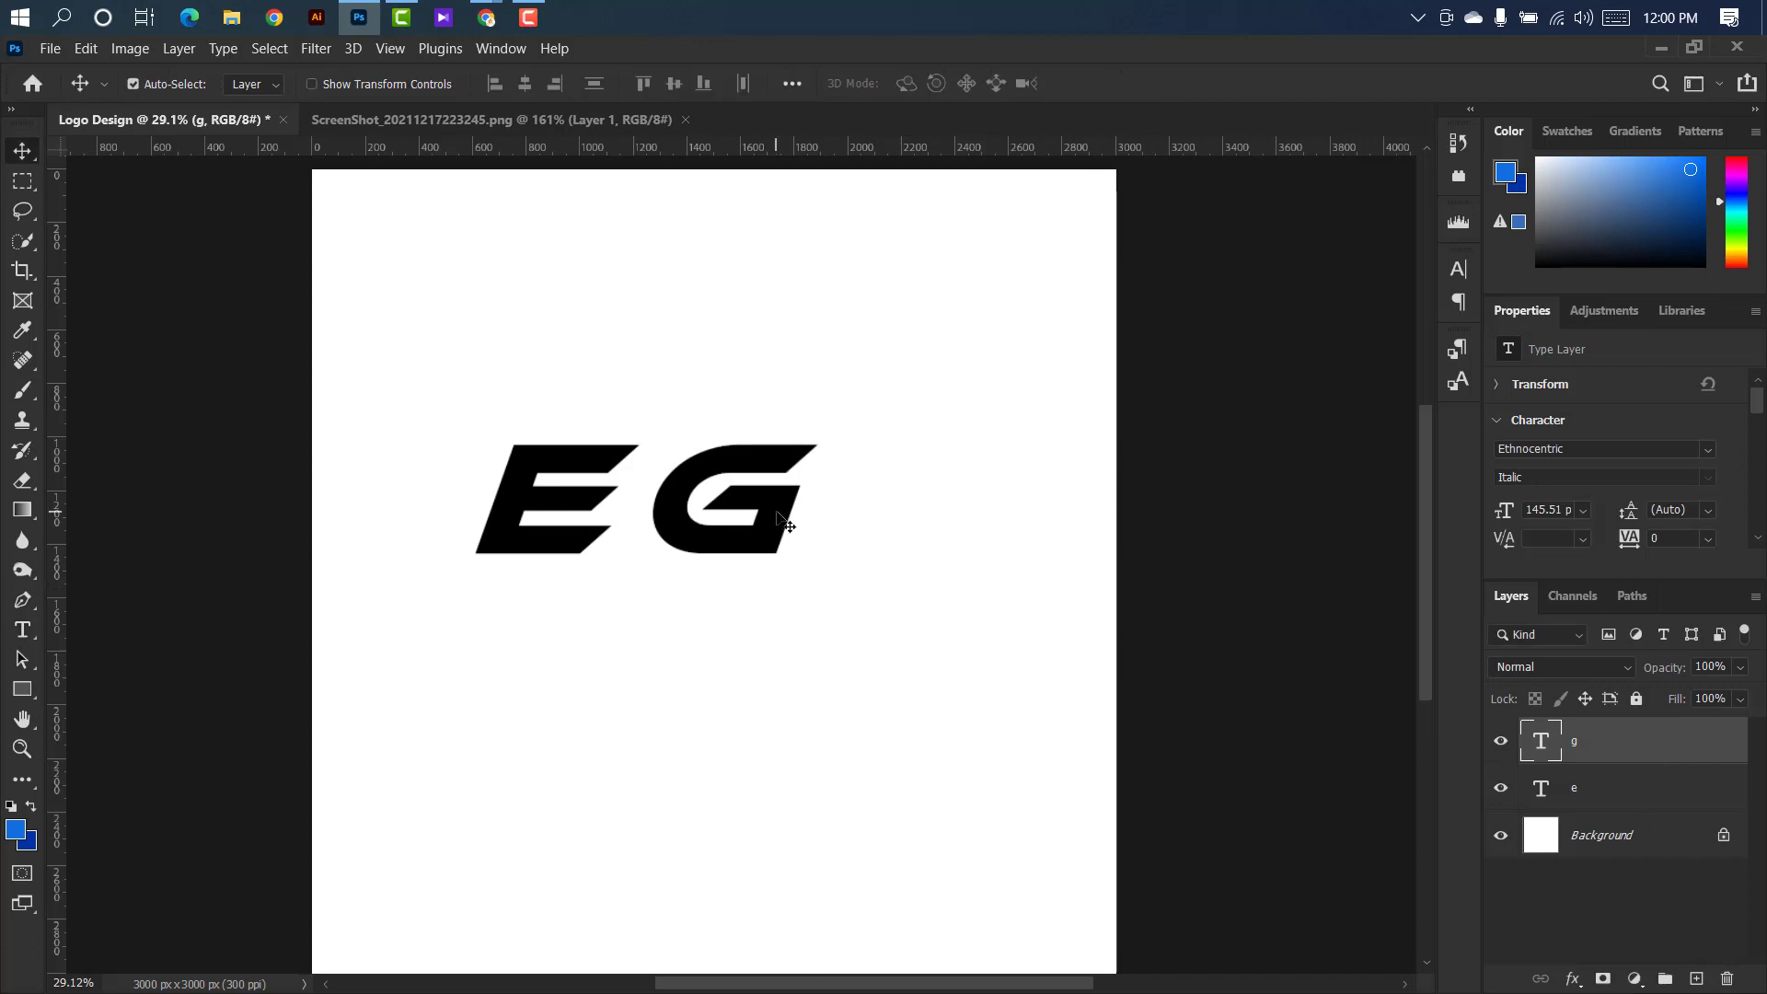
Duplicate the G to its right and replace the copy's text with "R".
left_click_drag(777, 513, 953, 512)
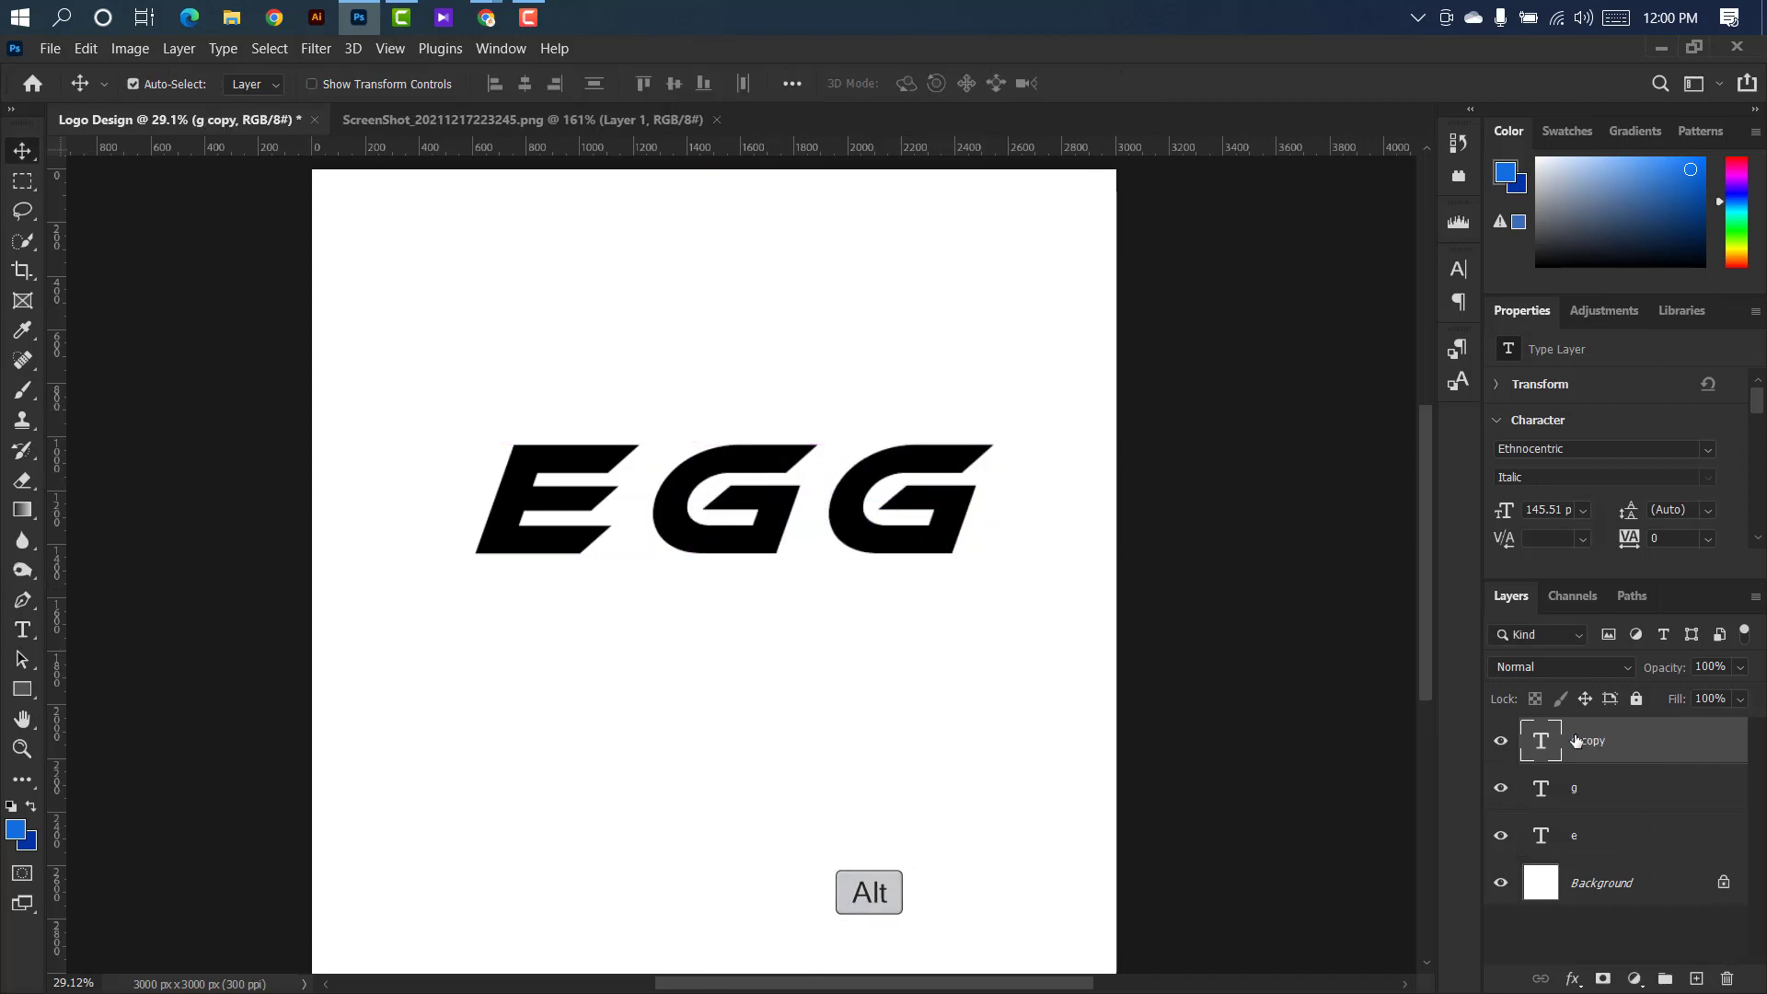
double_click(1552, 747)
type("r")
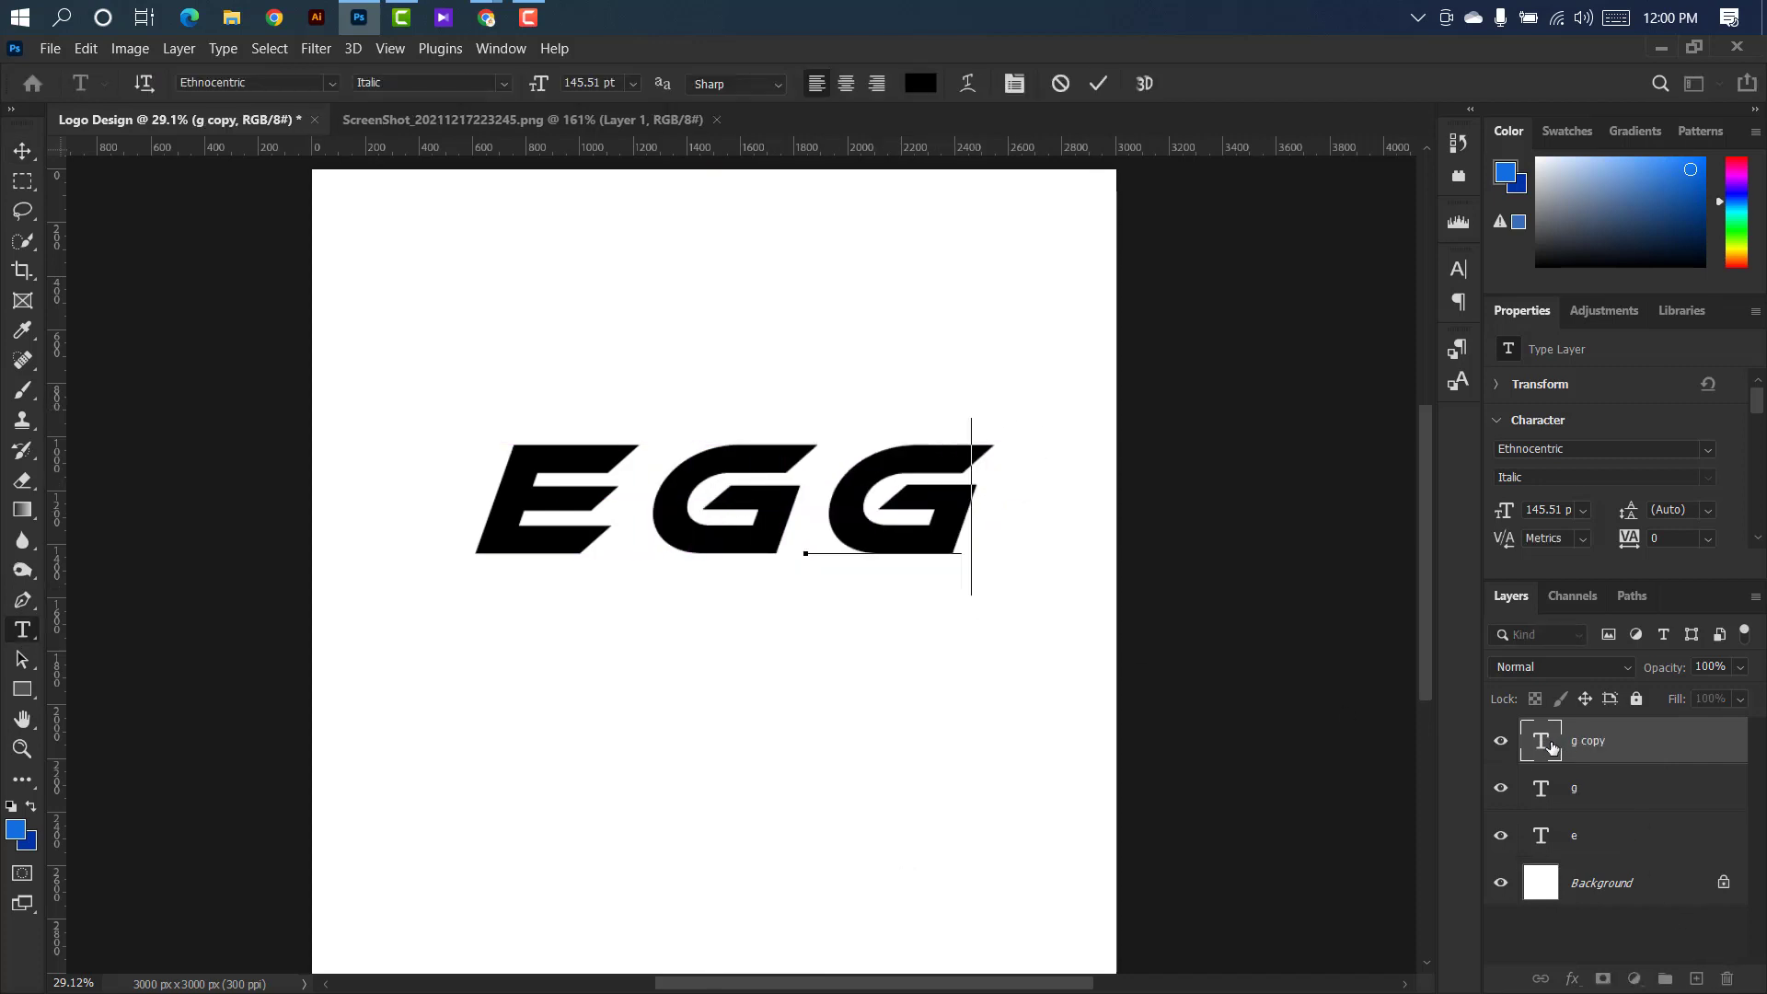
left_click(1102, 81)
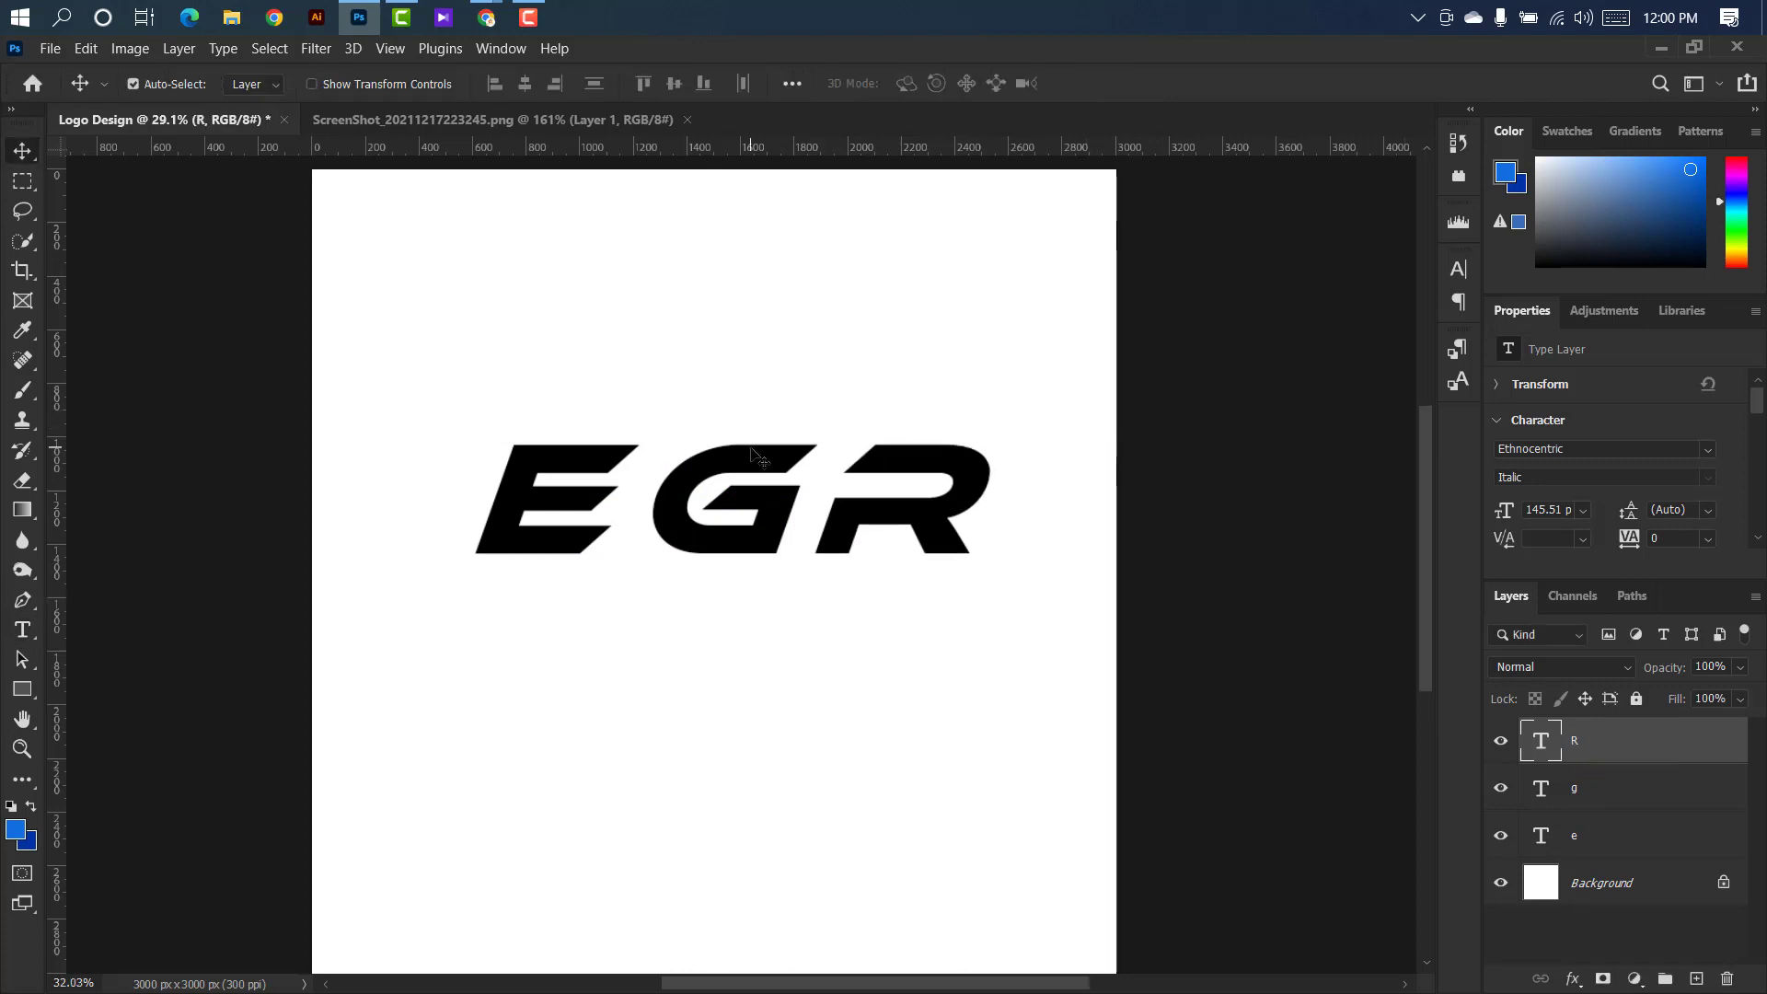
Tighten the letter spacing by moving the G closer to the E and the R closer to the G.
scroll(752, 451, "up", 3)
left_click_drag(755, 460, 727, 457)
left_click_drag(979, 460, 924, 460)
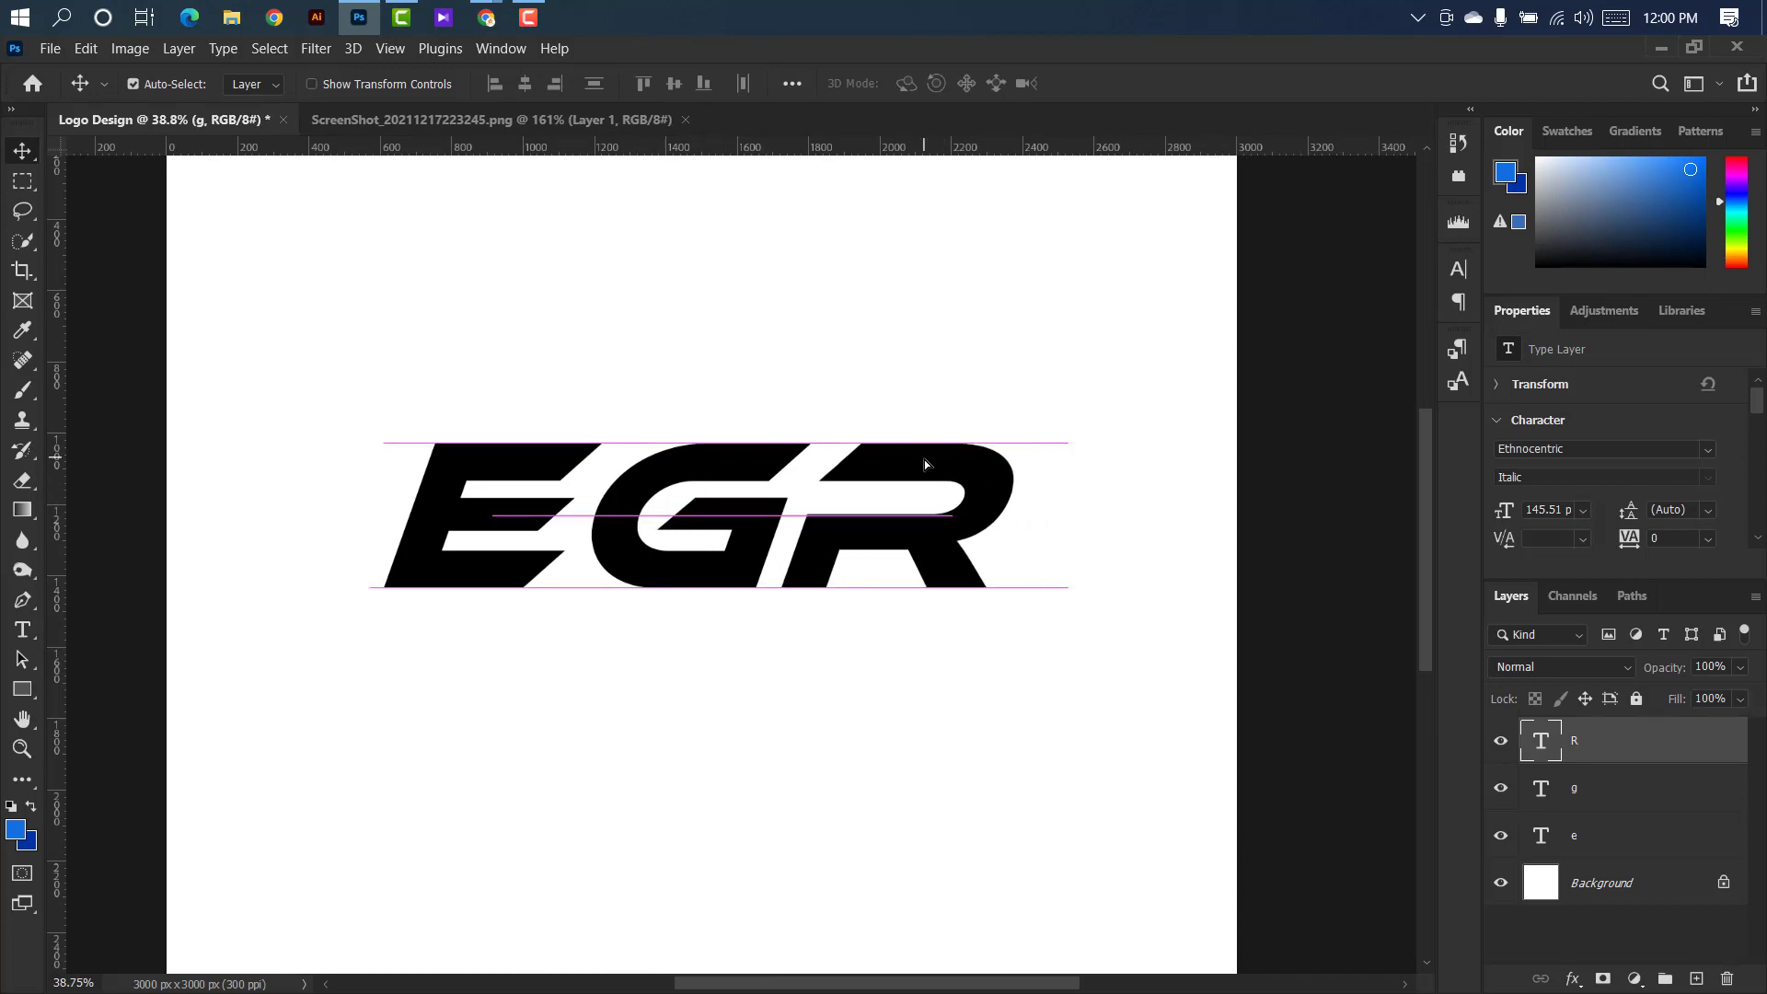
scroll(872, 536, "up", 1)
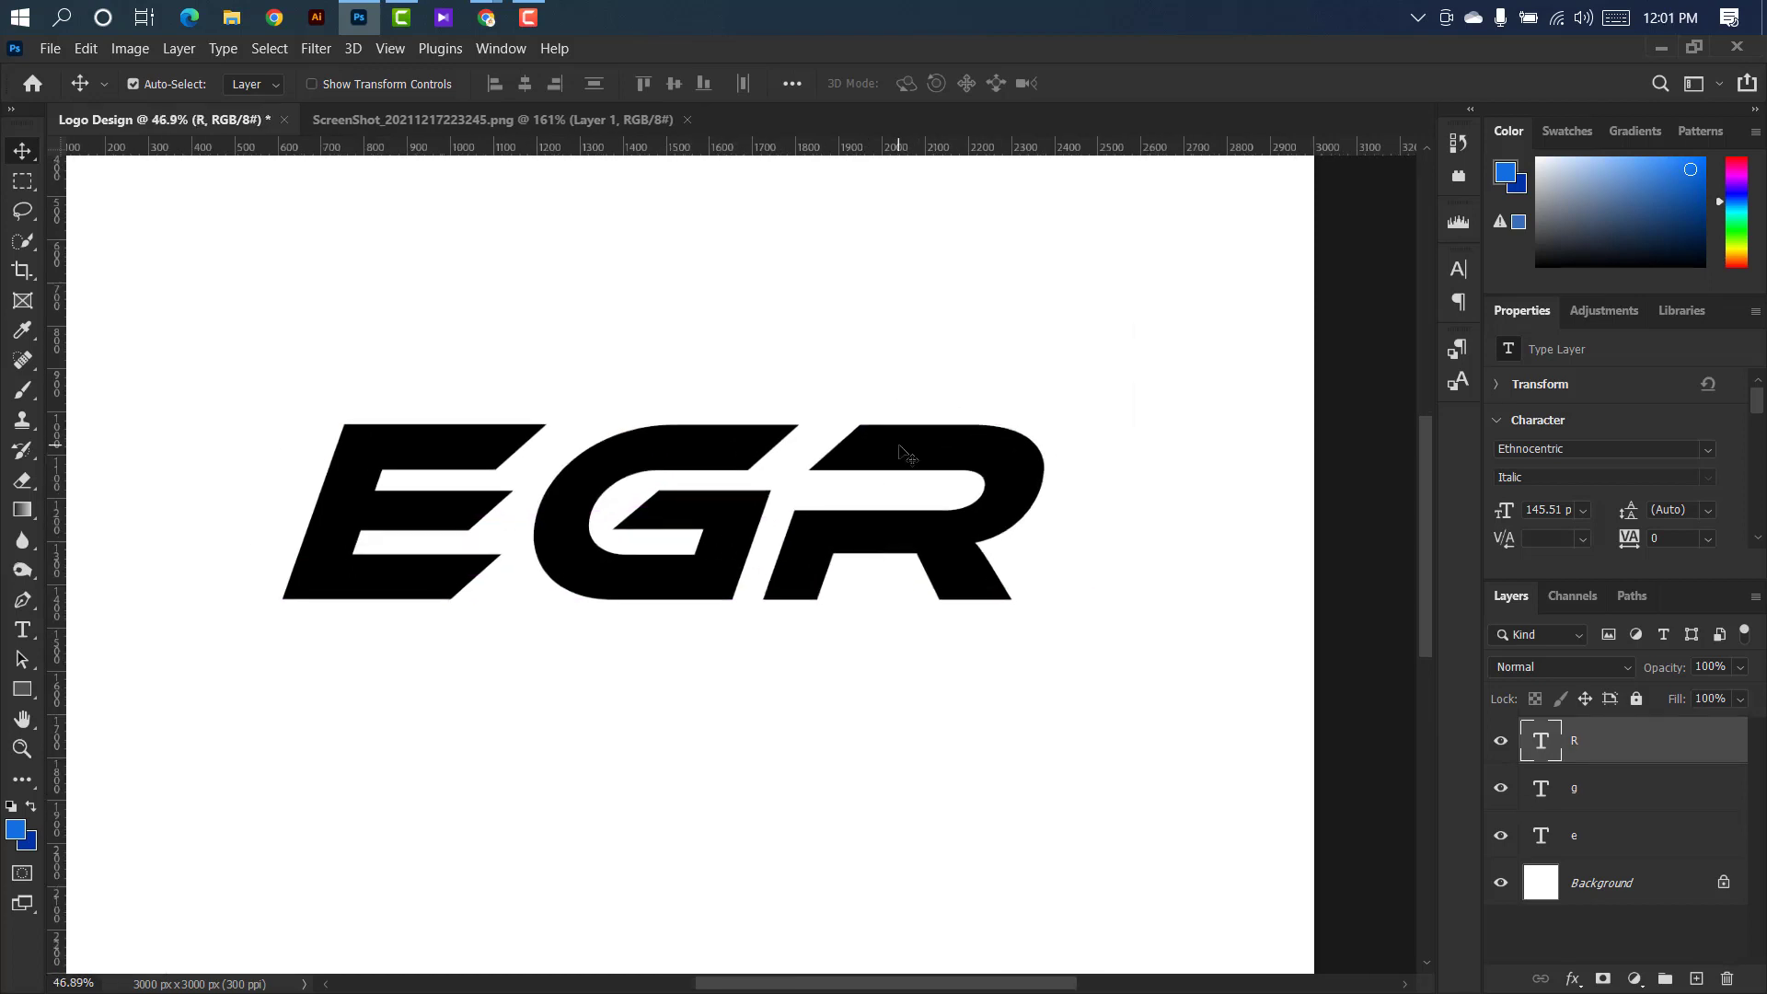
Squash the height of the R, g and e layers together to a type size of about 111.83 pt, keeping their width.
left_click(1655, 790, "shift")
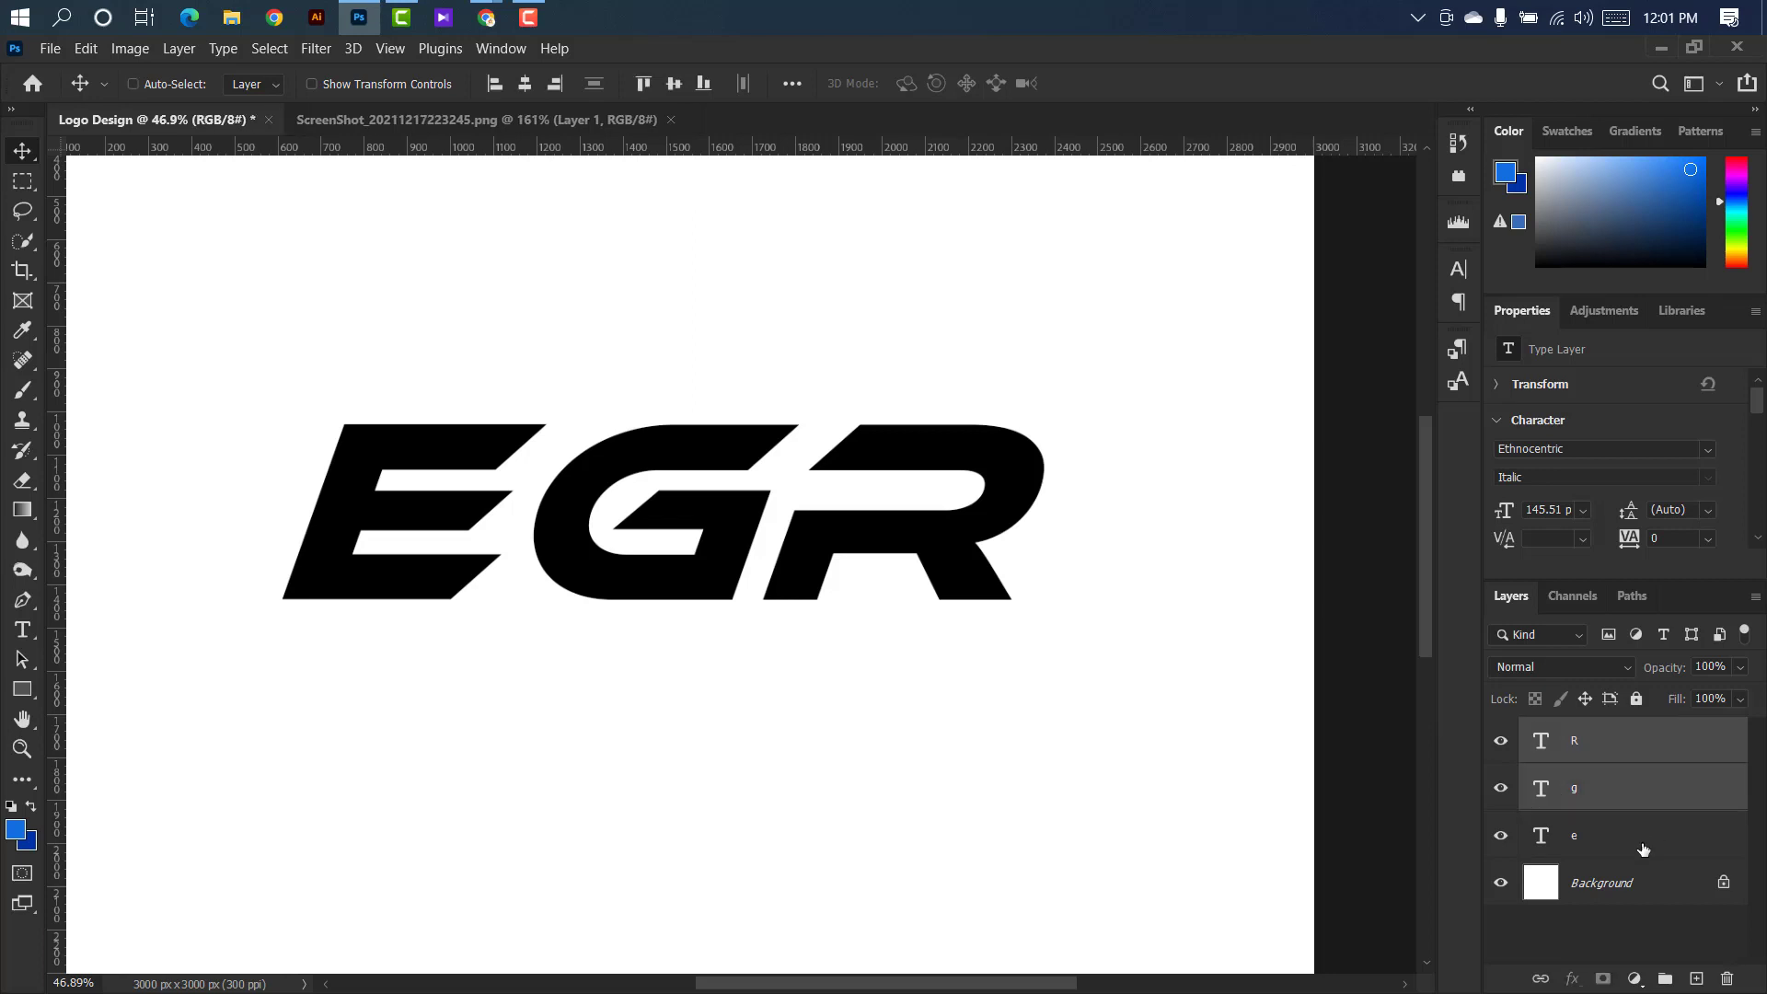
left_click(1645, 845, "shift")
key("ctrl+t")
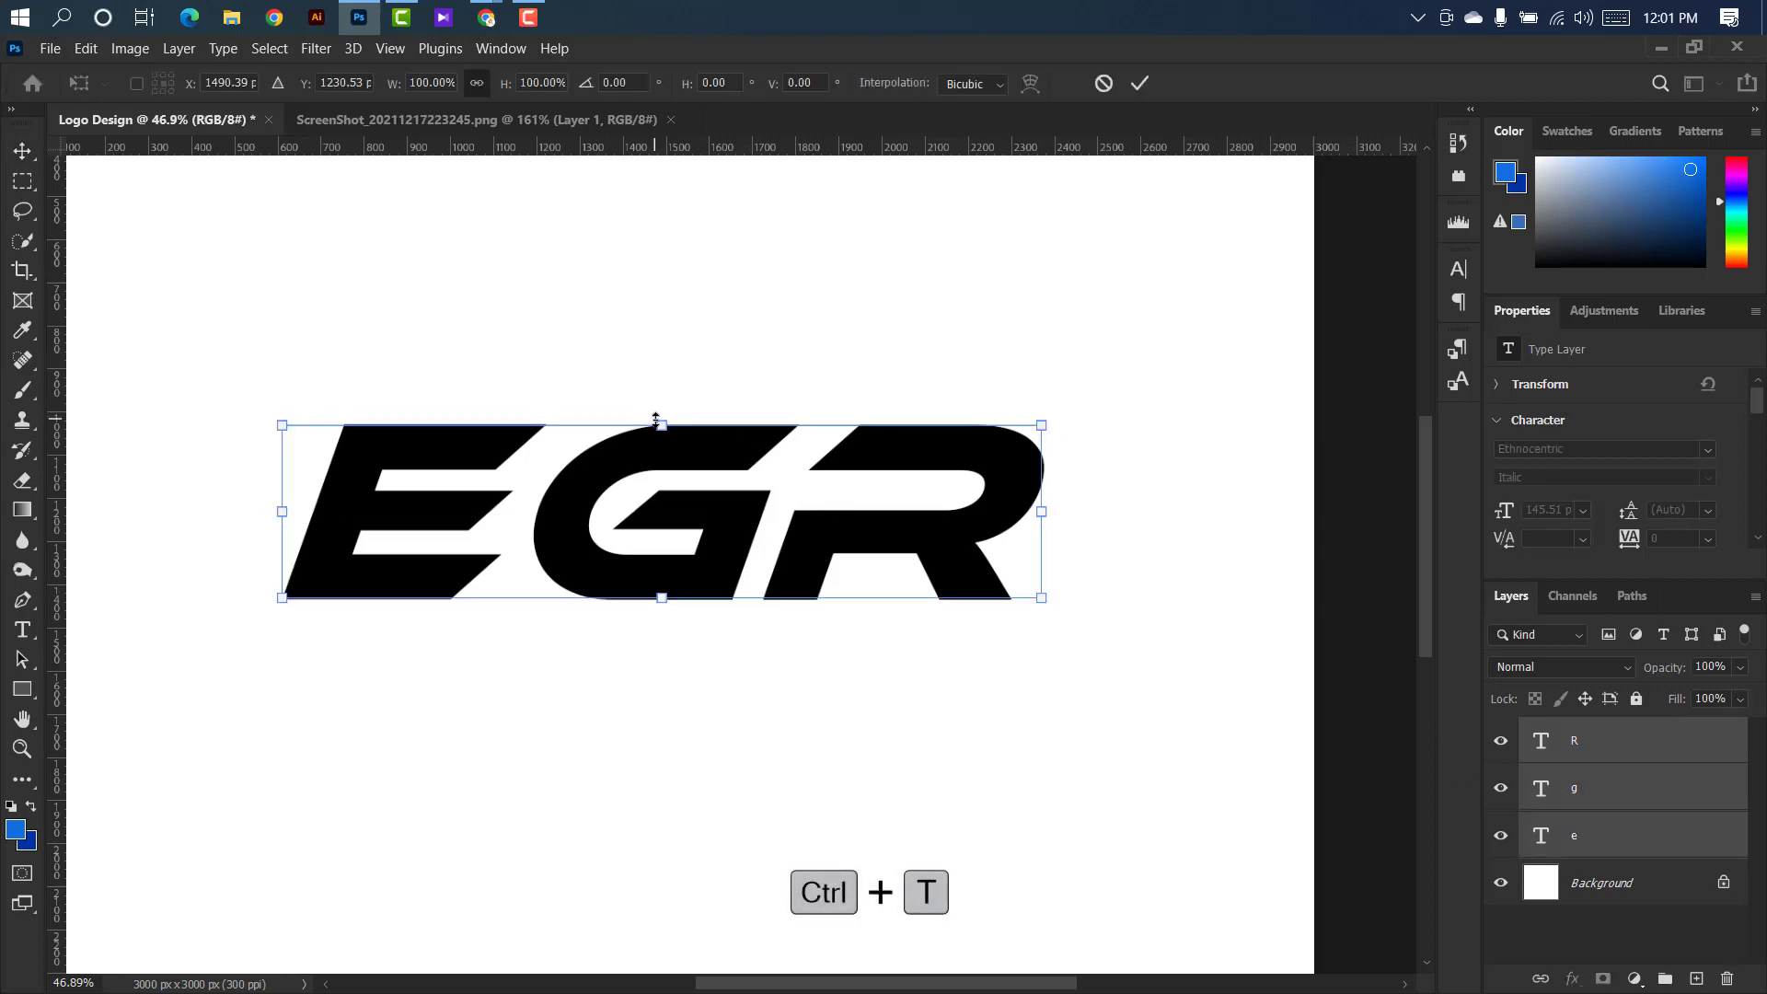
left_click_drag(656, 420, 652, 460)
left_click(1139, 83)
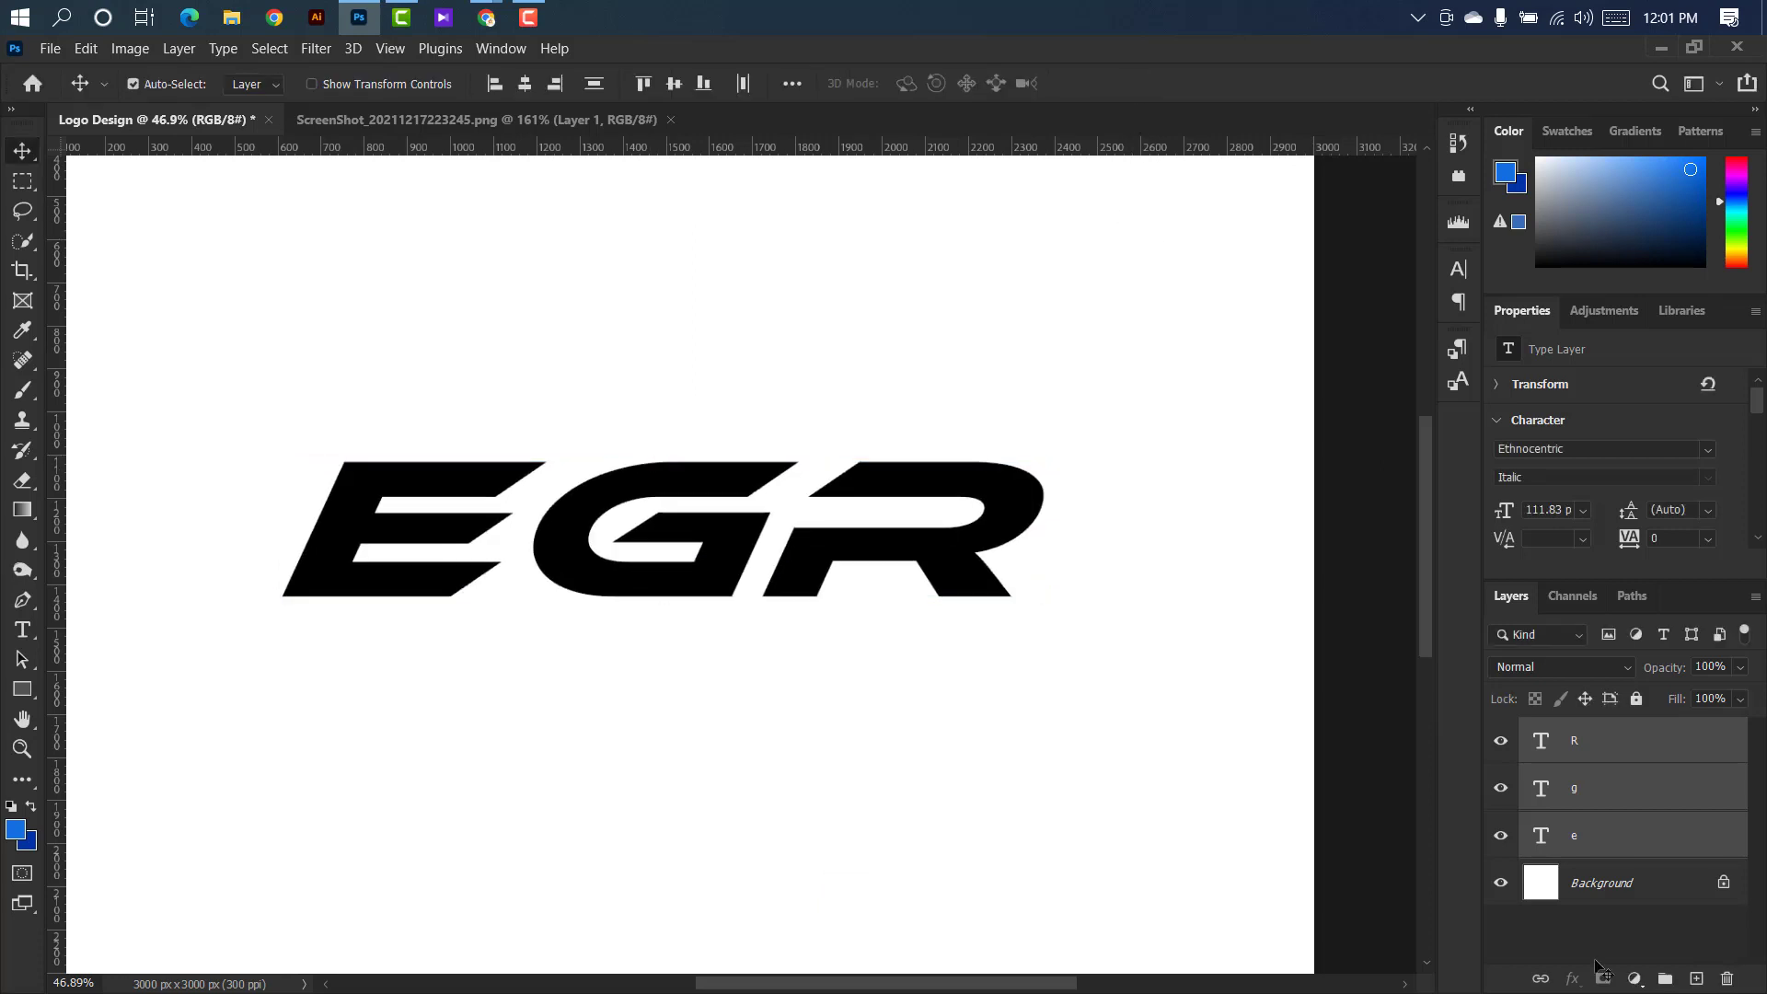
Rasterize the R type layer.
left_click(1610, 839)
right_click(1635, 746)
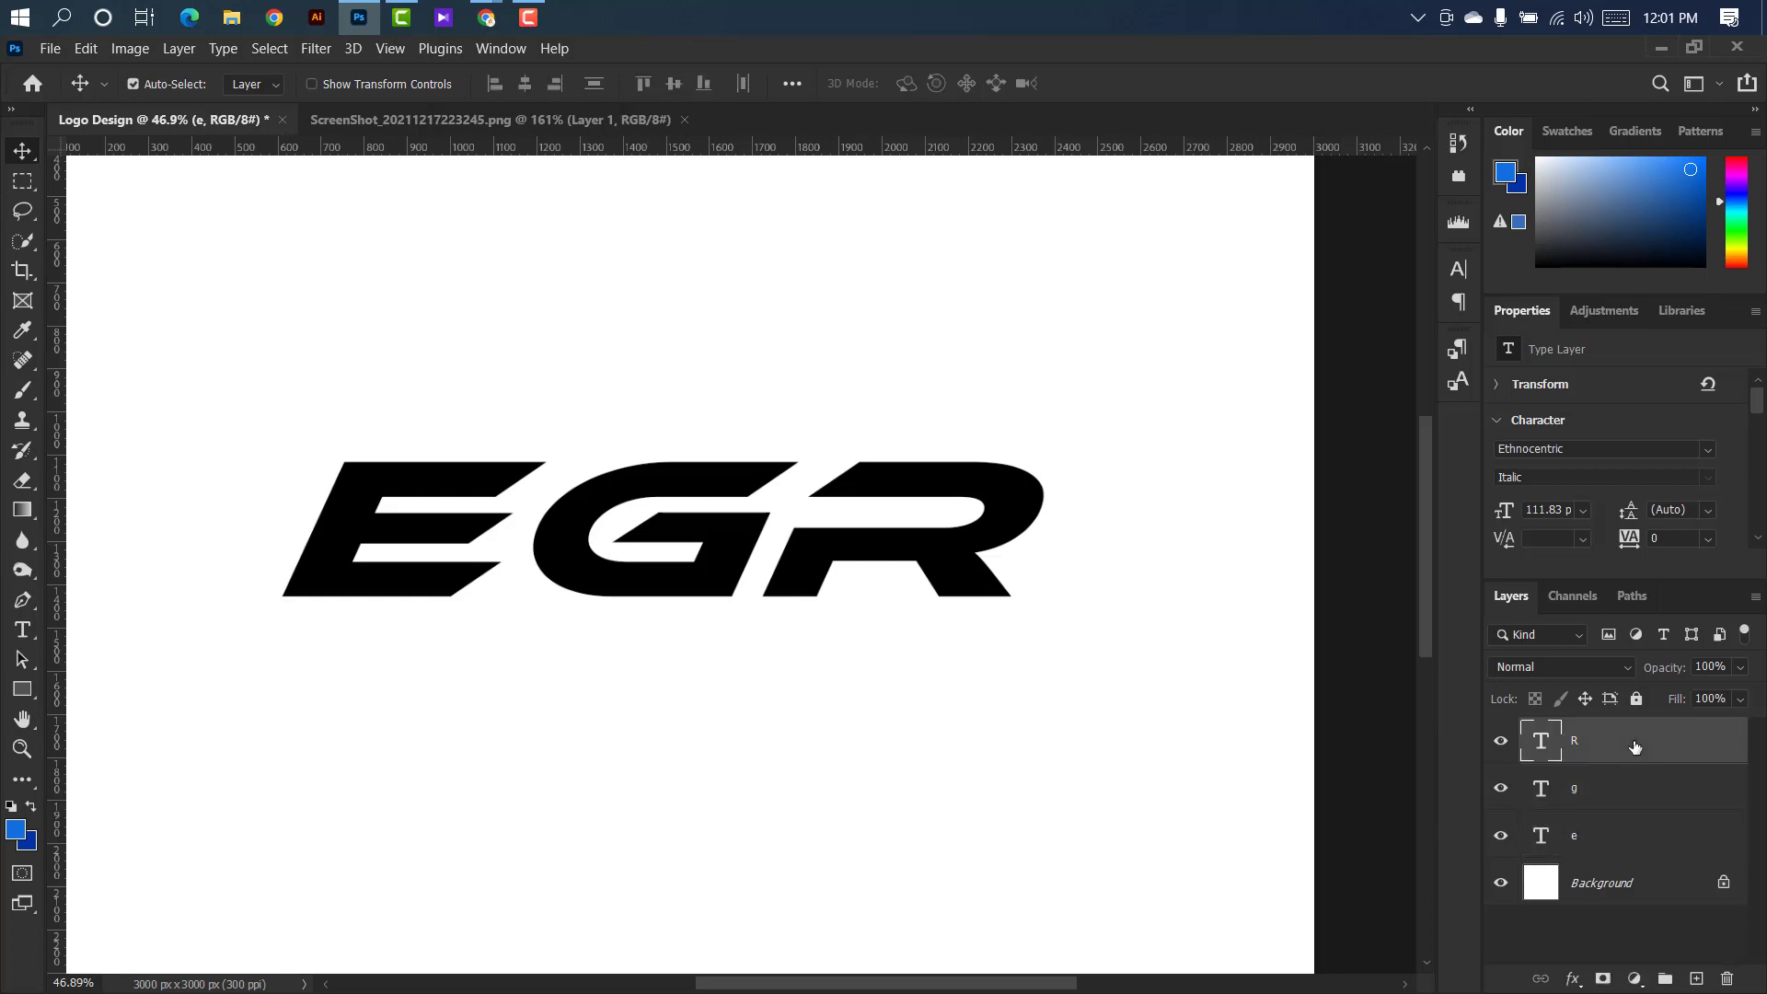
left_click(1405, 444)
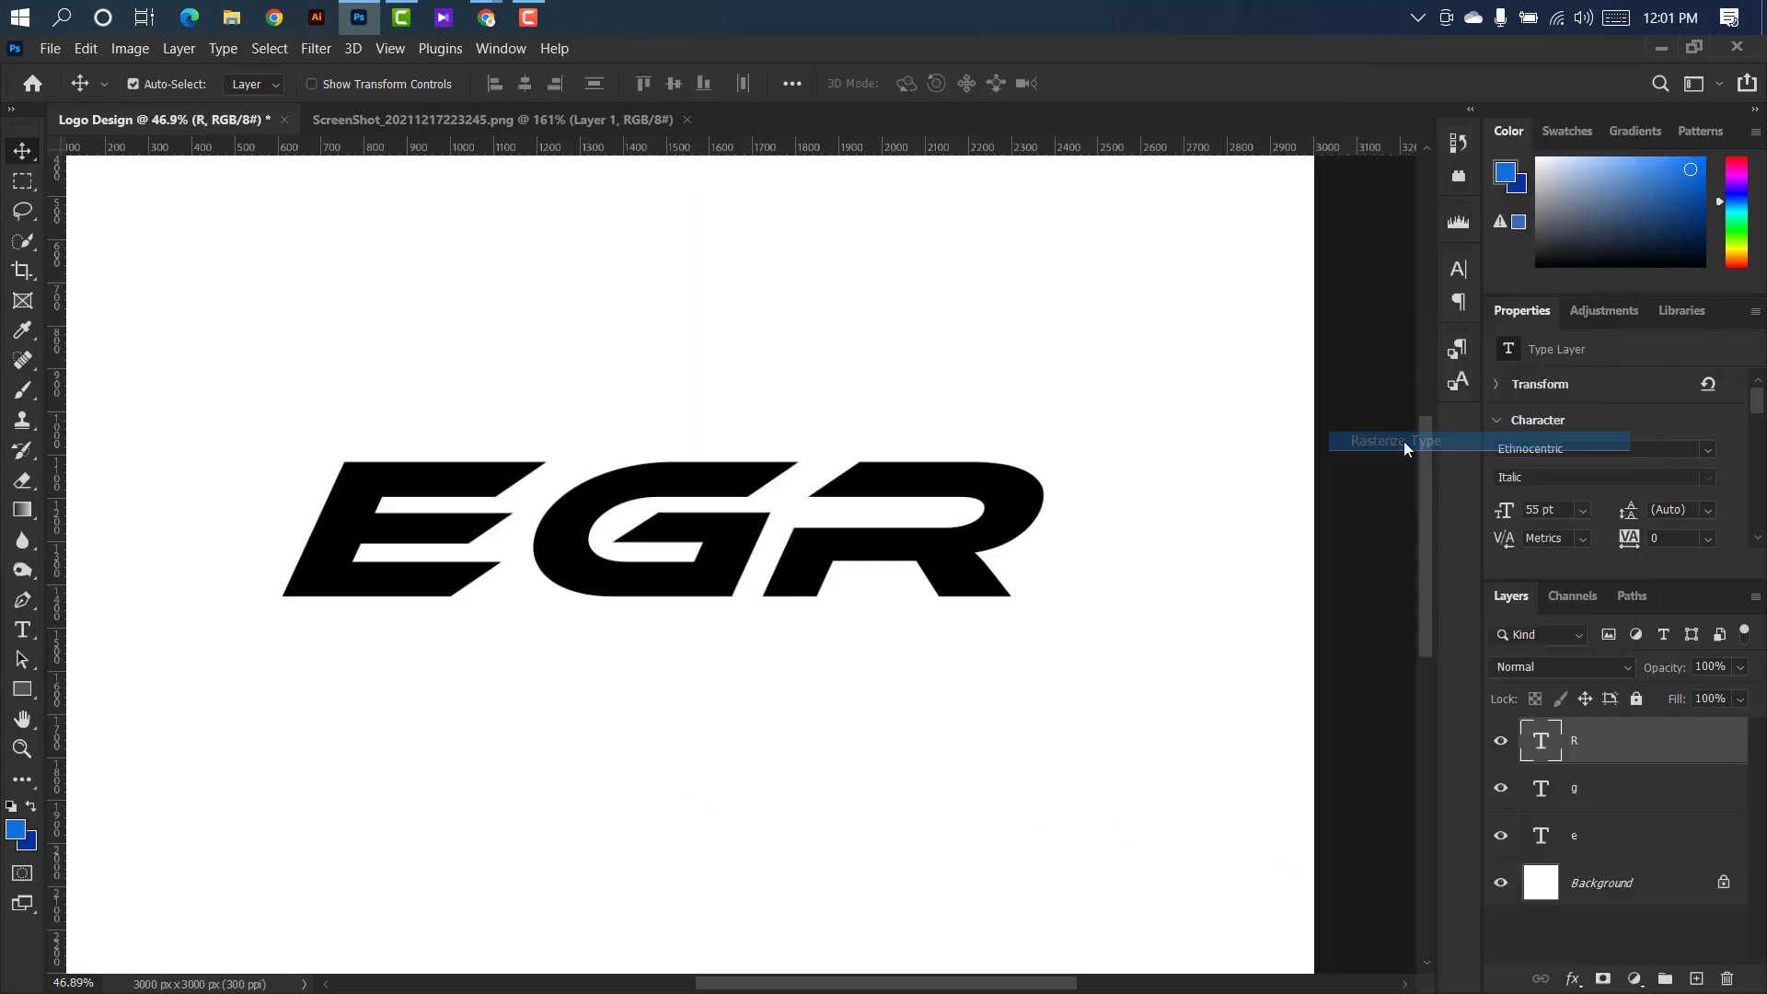
Draw a closed Pen tool path in Path mode around the lower-right part of the R's left leg, cutting diagonally between its corners.
right_click(23, 600)
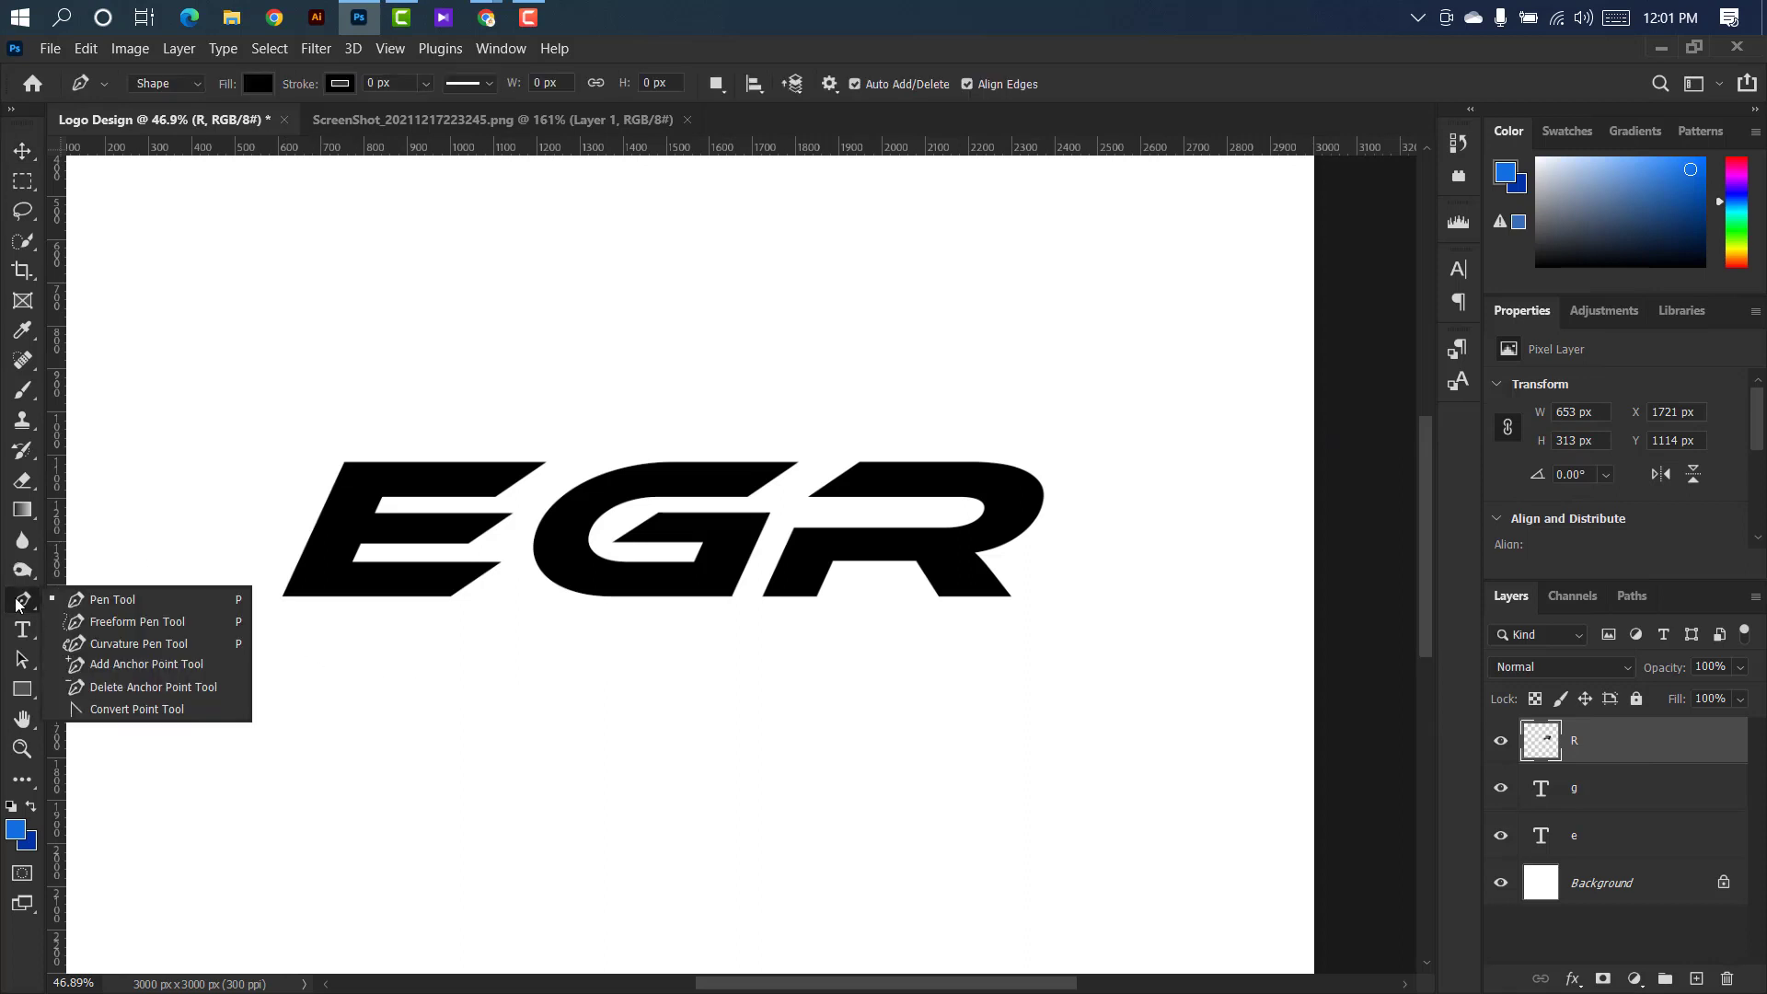
left_click(95, 601)
left_click(197, 84)
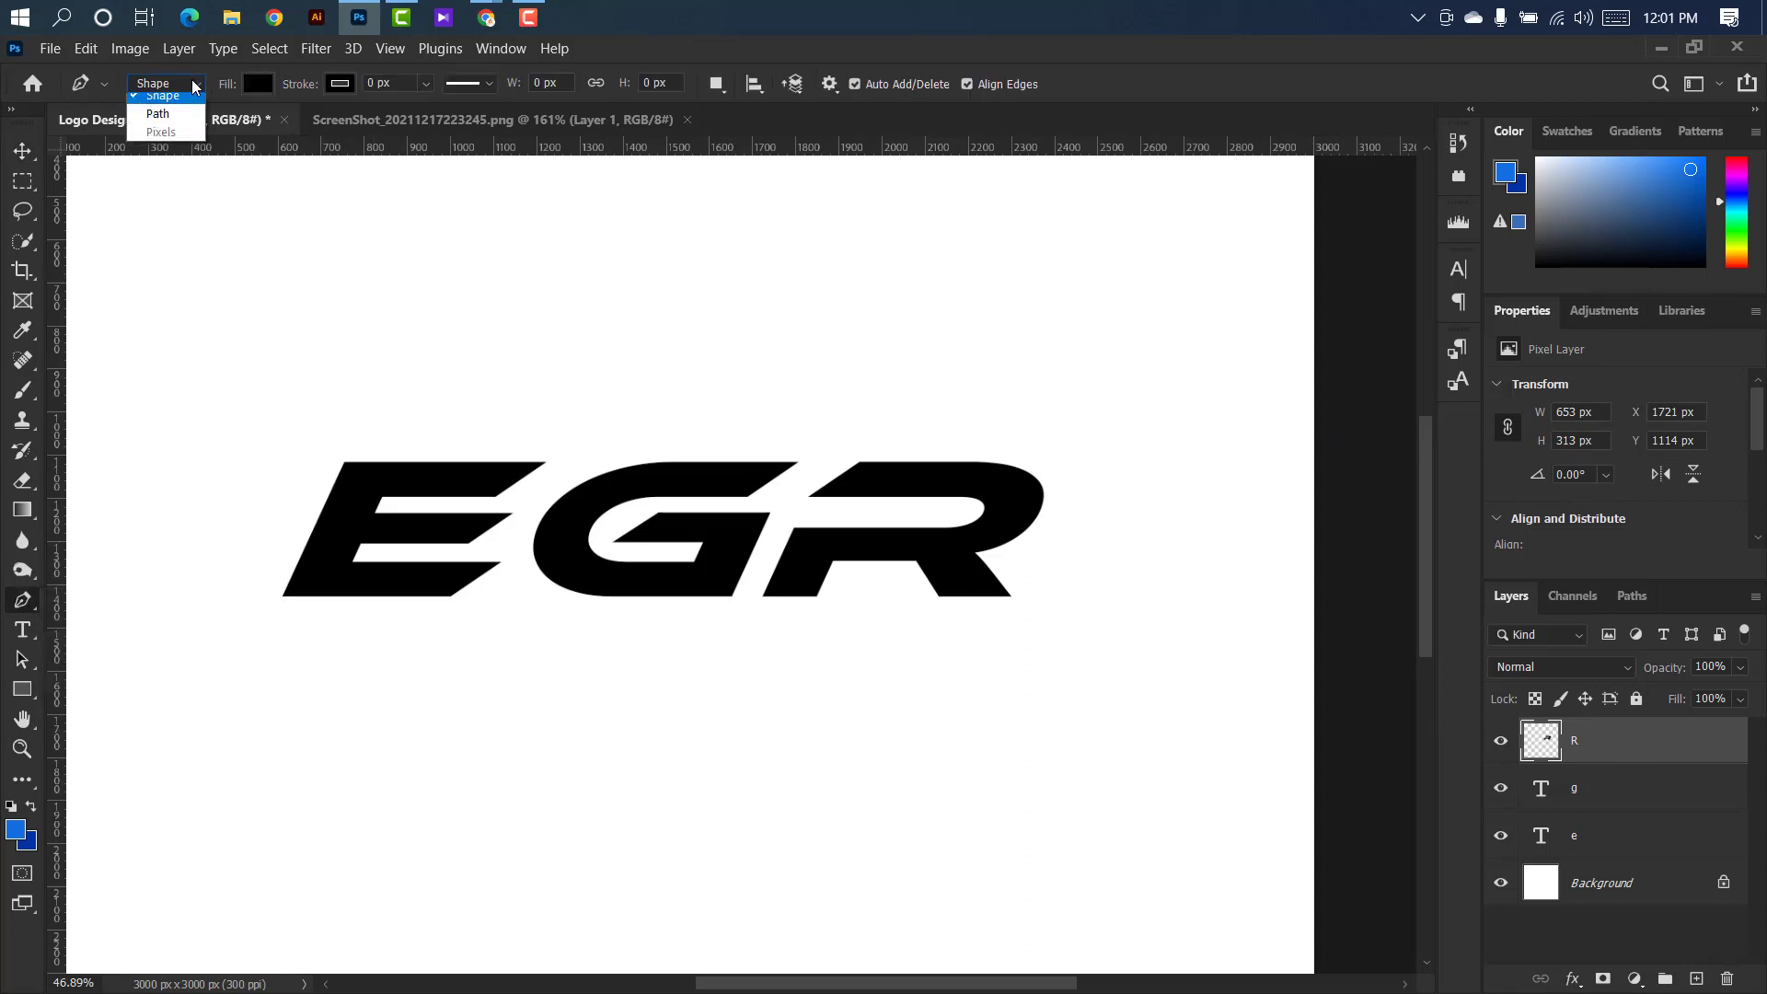
left_click(152, 116)
scroll(829, 584, "up", 10)
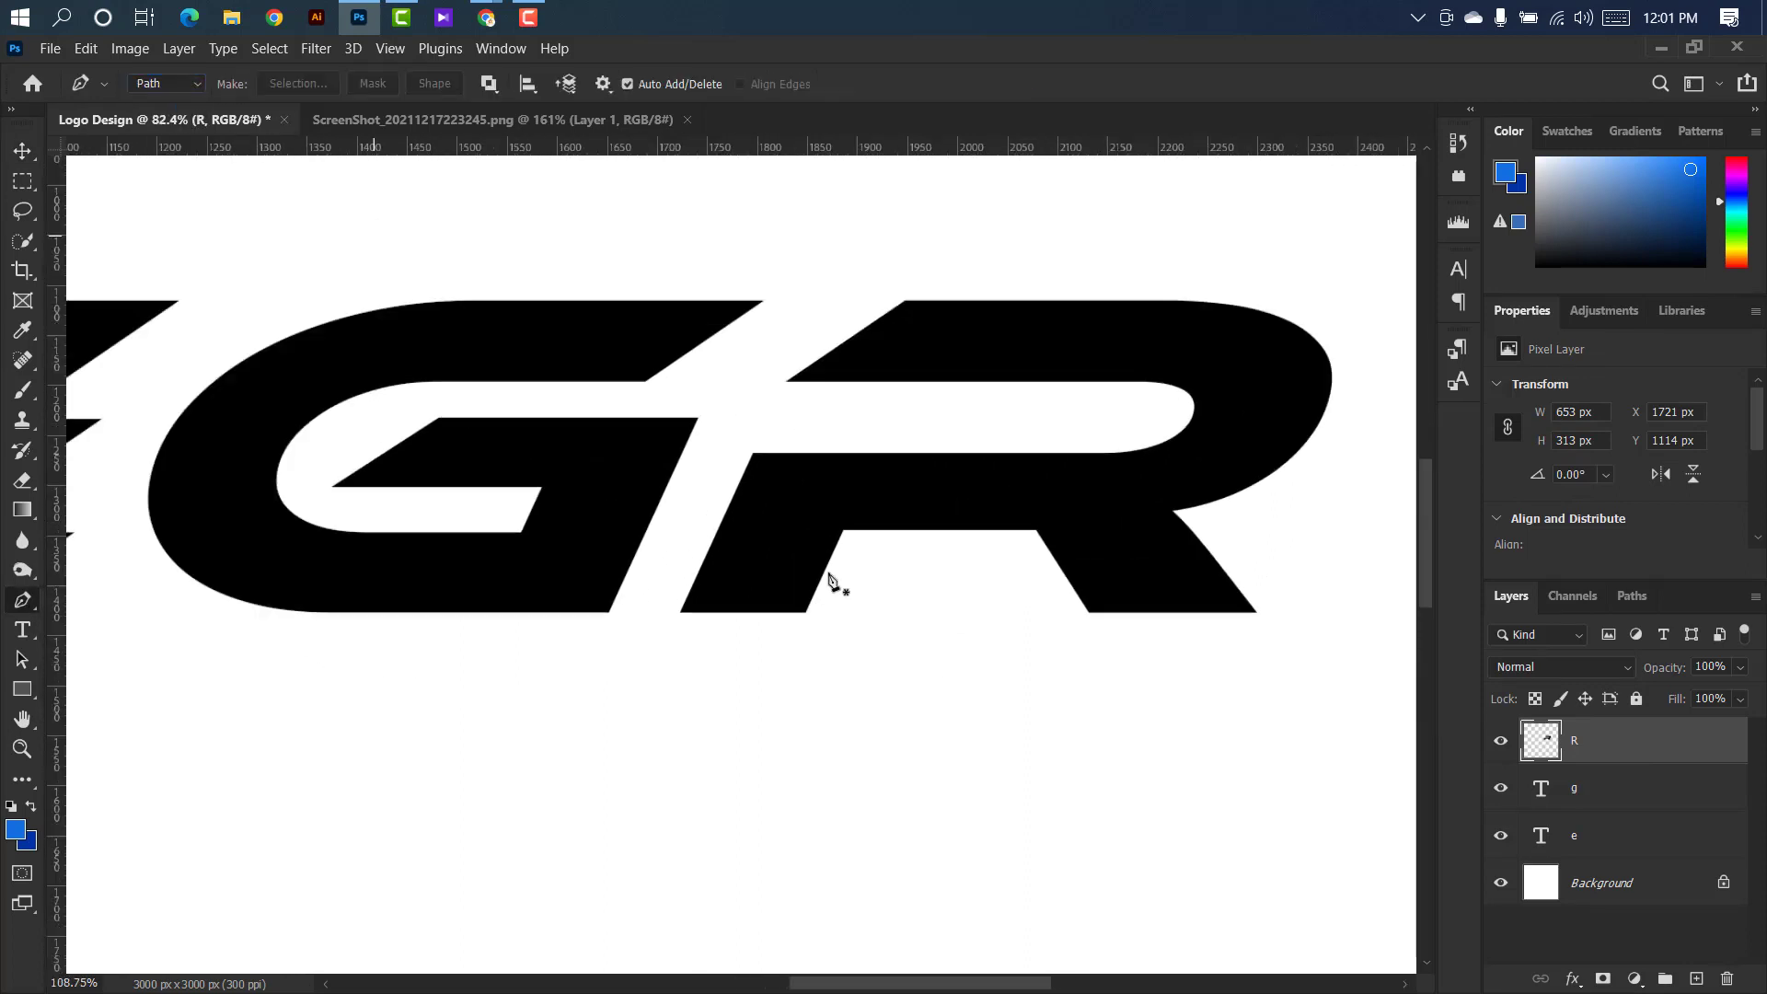
left_click(842, 449)
scroll(784, 468, "down", 5)
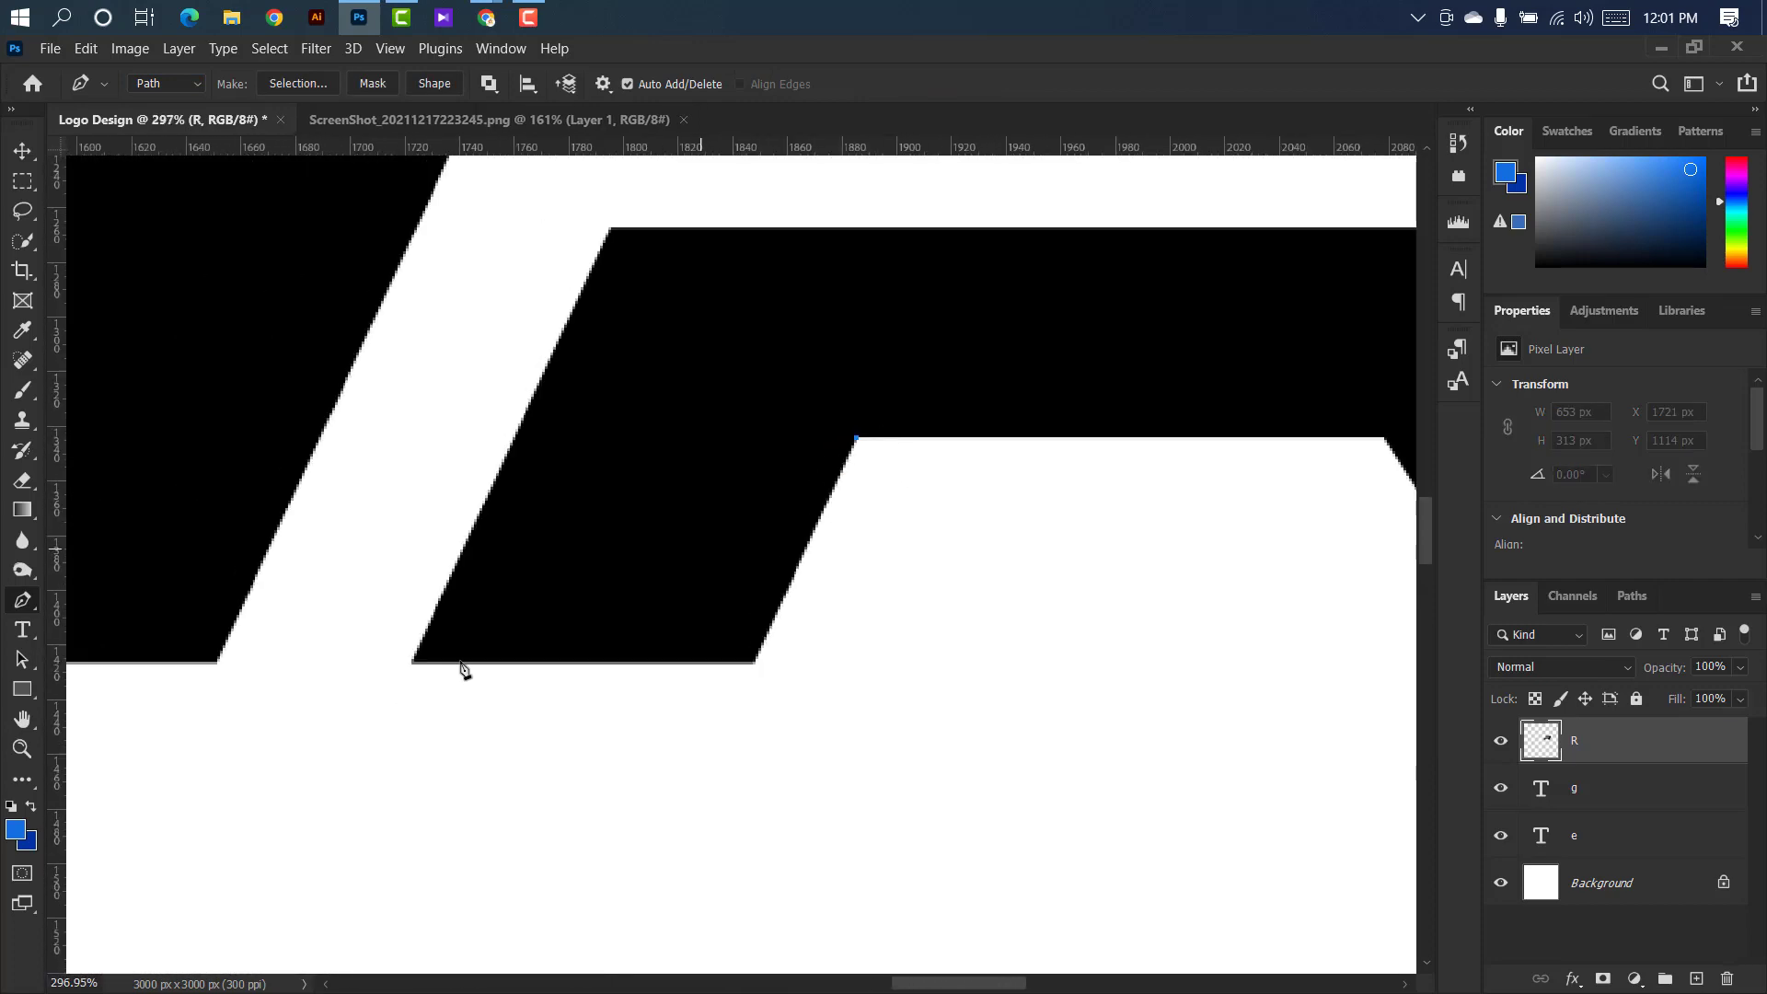
scroll(414, 651, "up", 4)
left_click(461, 631)
scroll(364, 637, "down", 1)
scroll(366, 637, "down", 2)
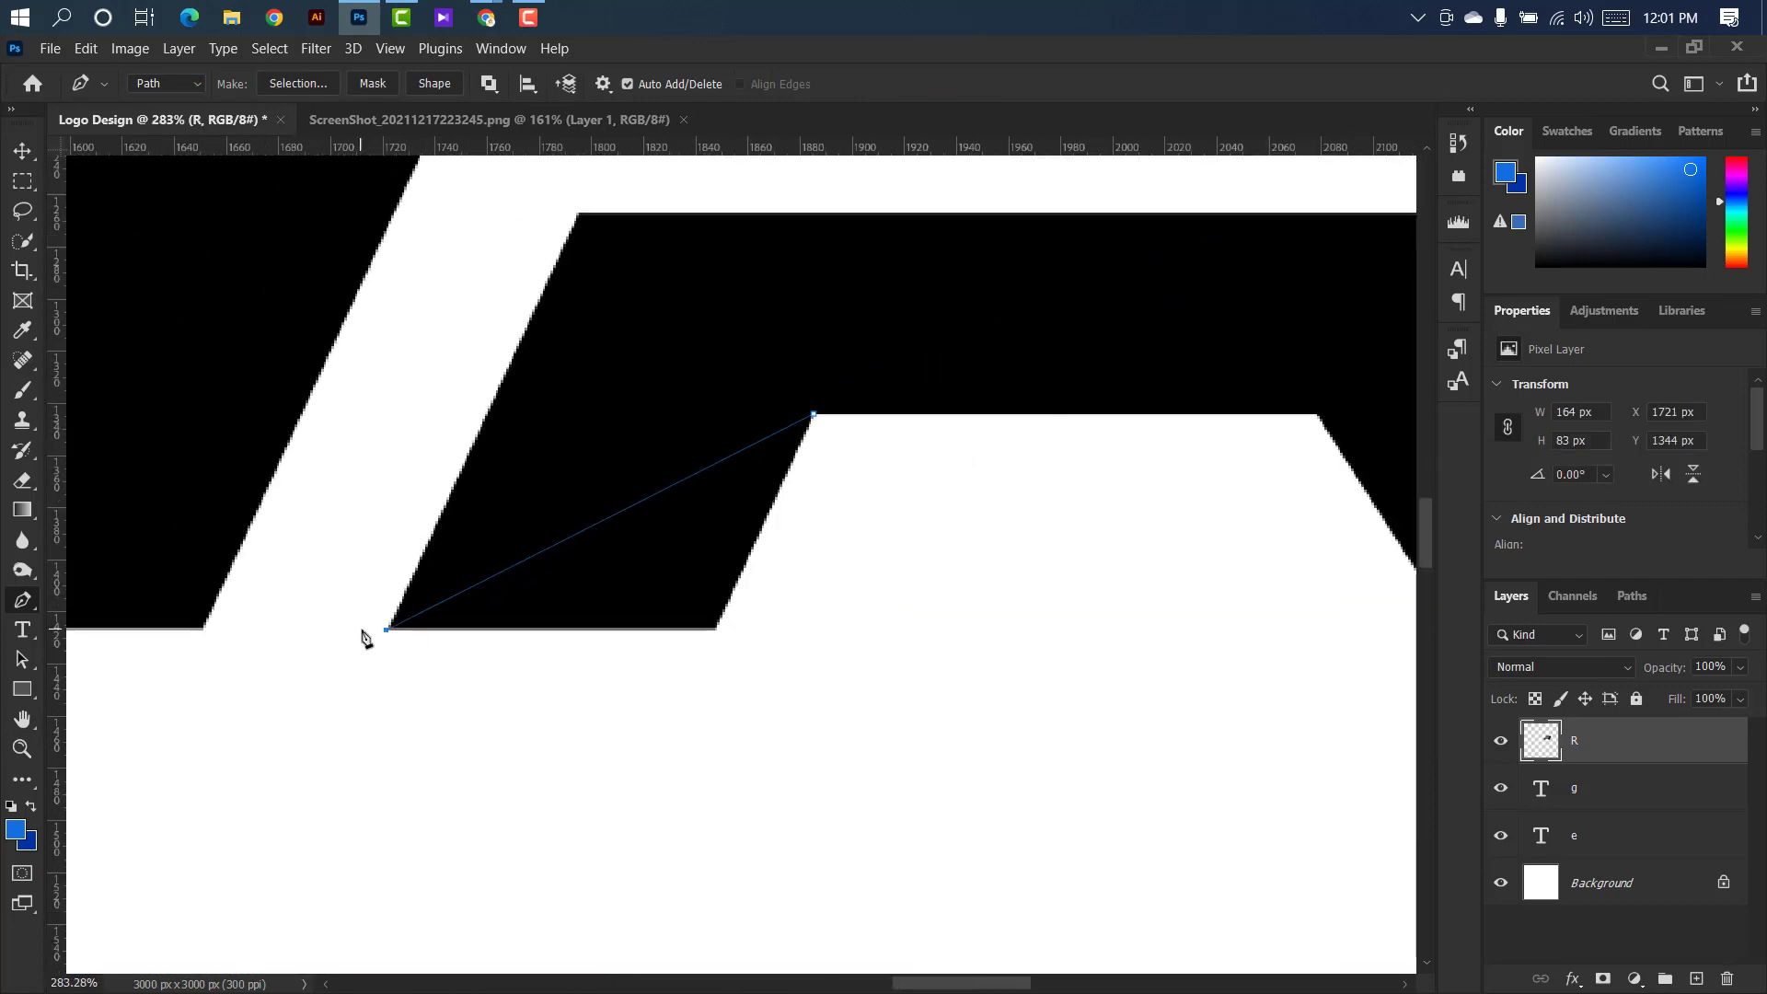
left_click(642, 693)
left_click(700, 470)
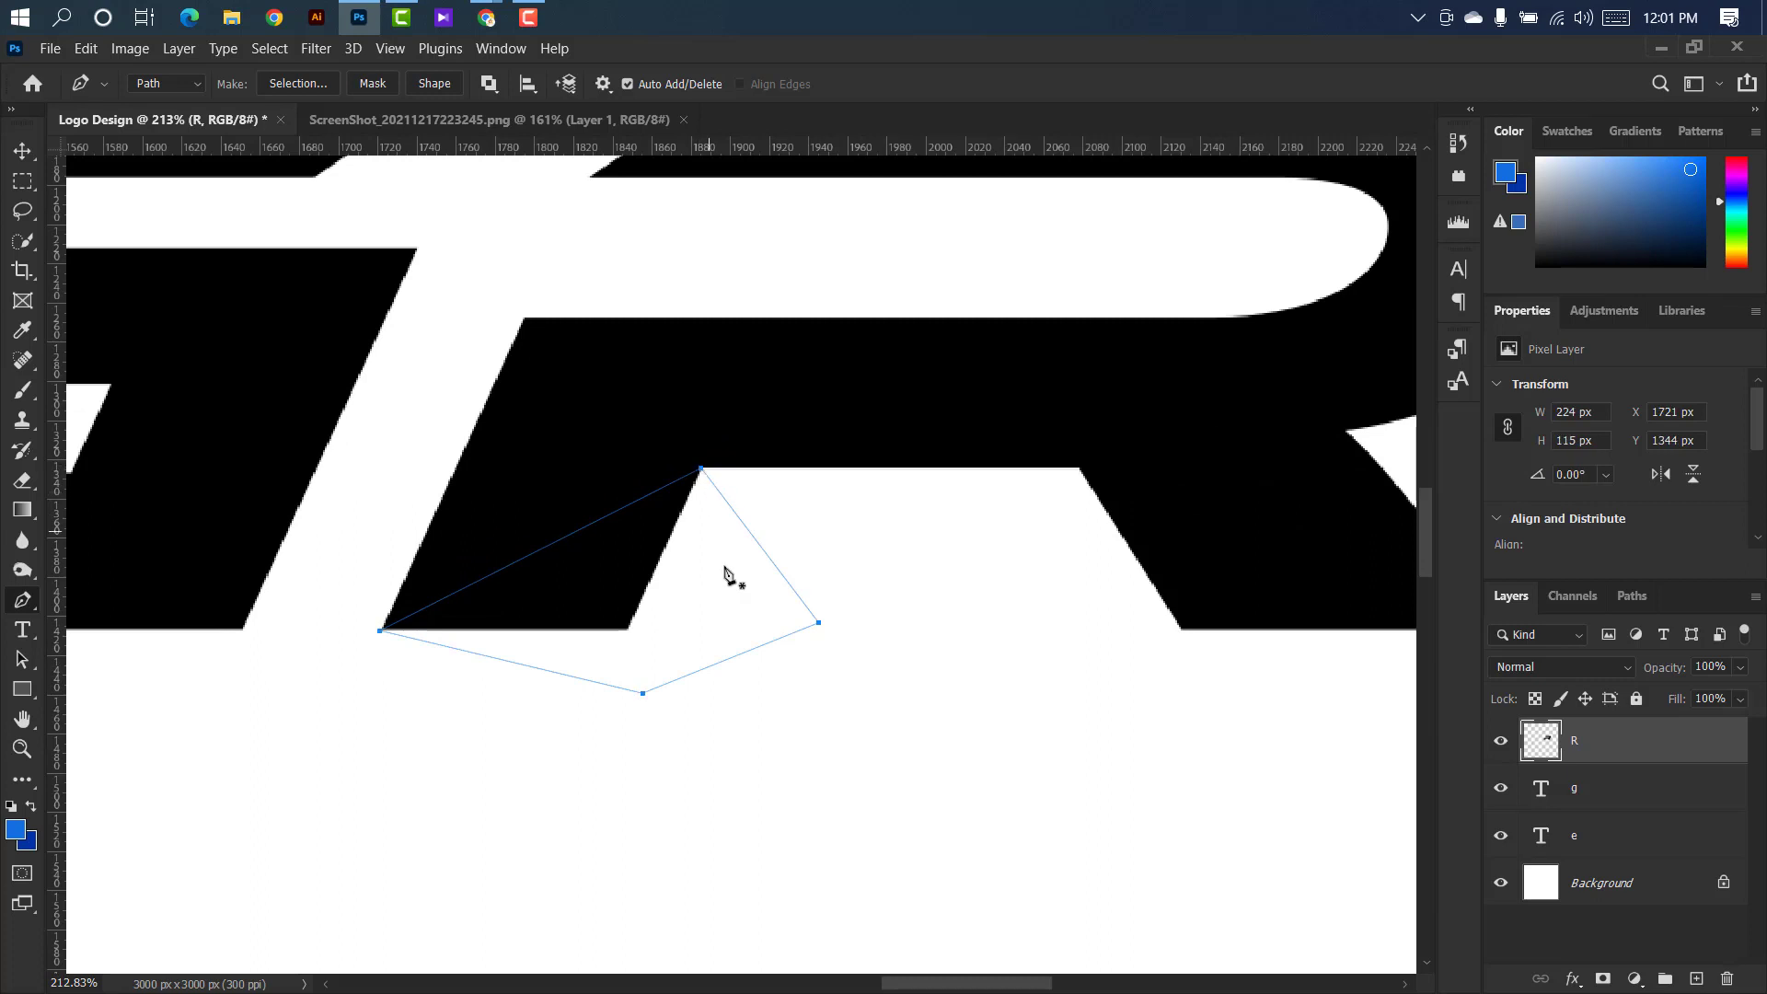
Turn the path into a selection with 0 px feather, delete that part of the R's left leg and deselect.
right_click(724, 577)
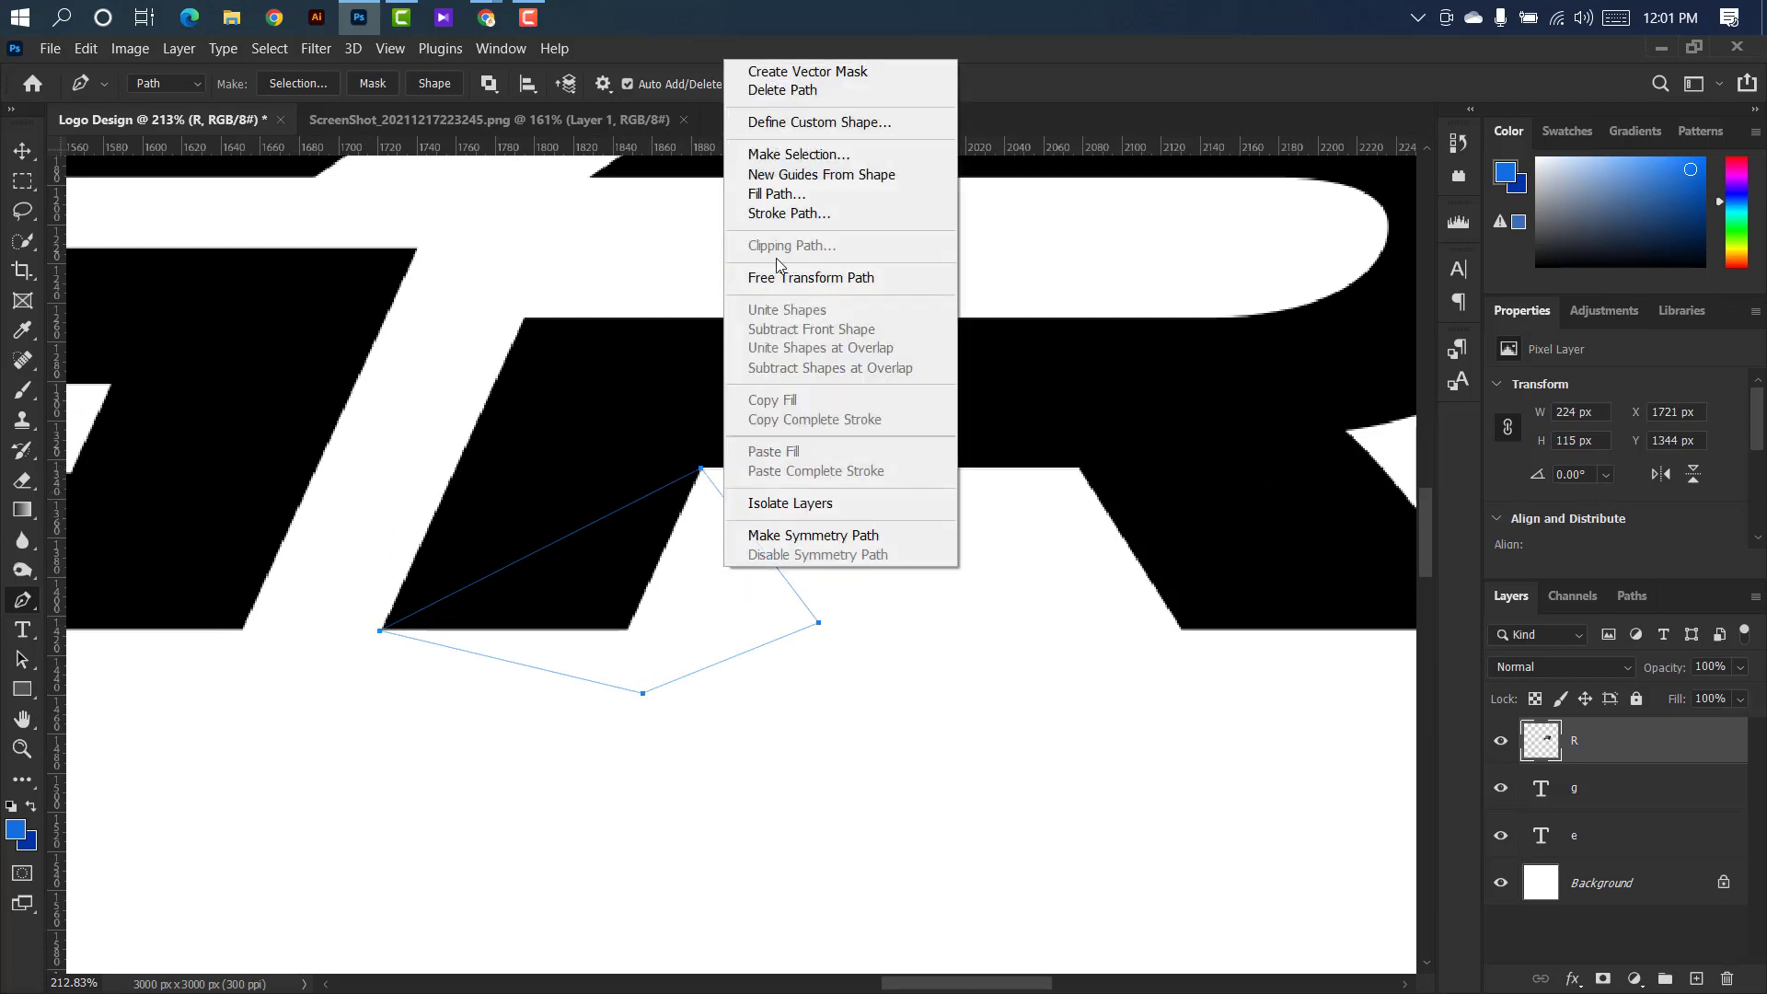
left_click(798, 154)
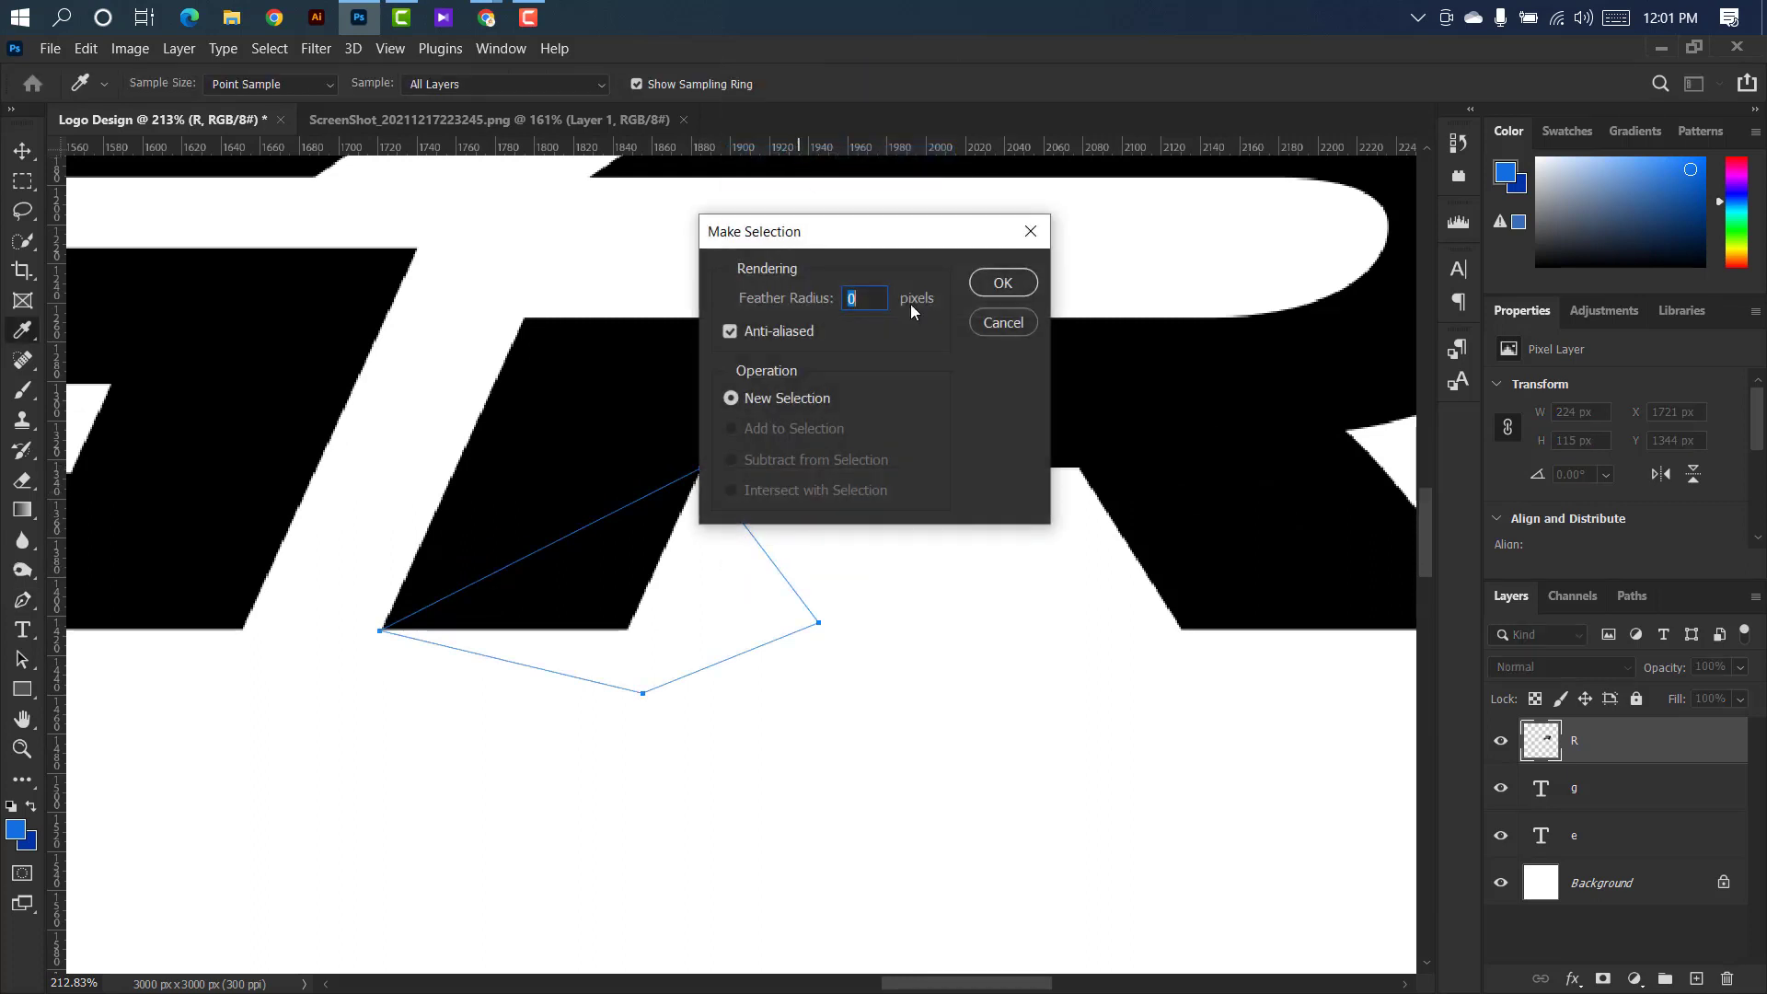
left_click(1008, 280)
key("Delete")
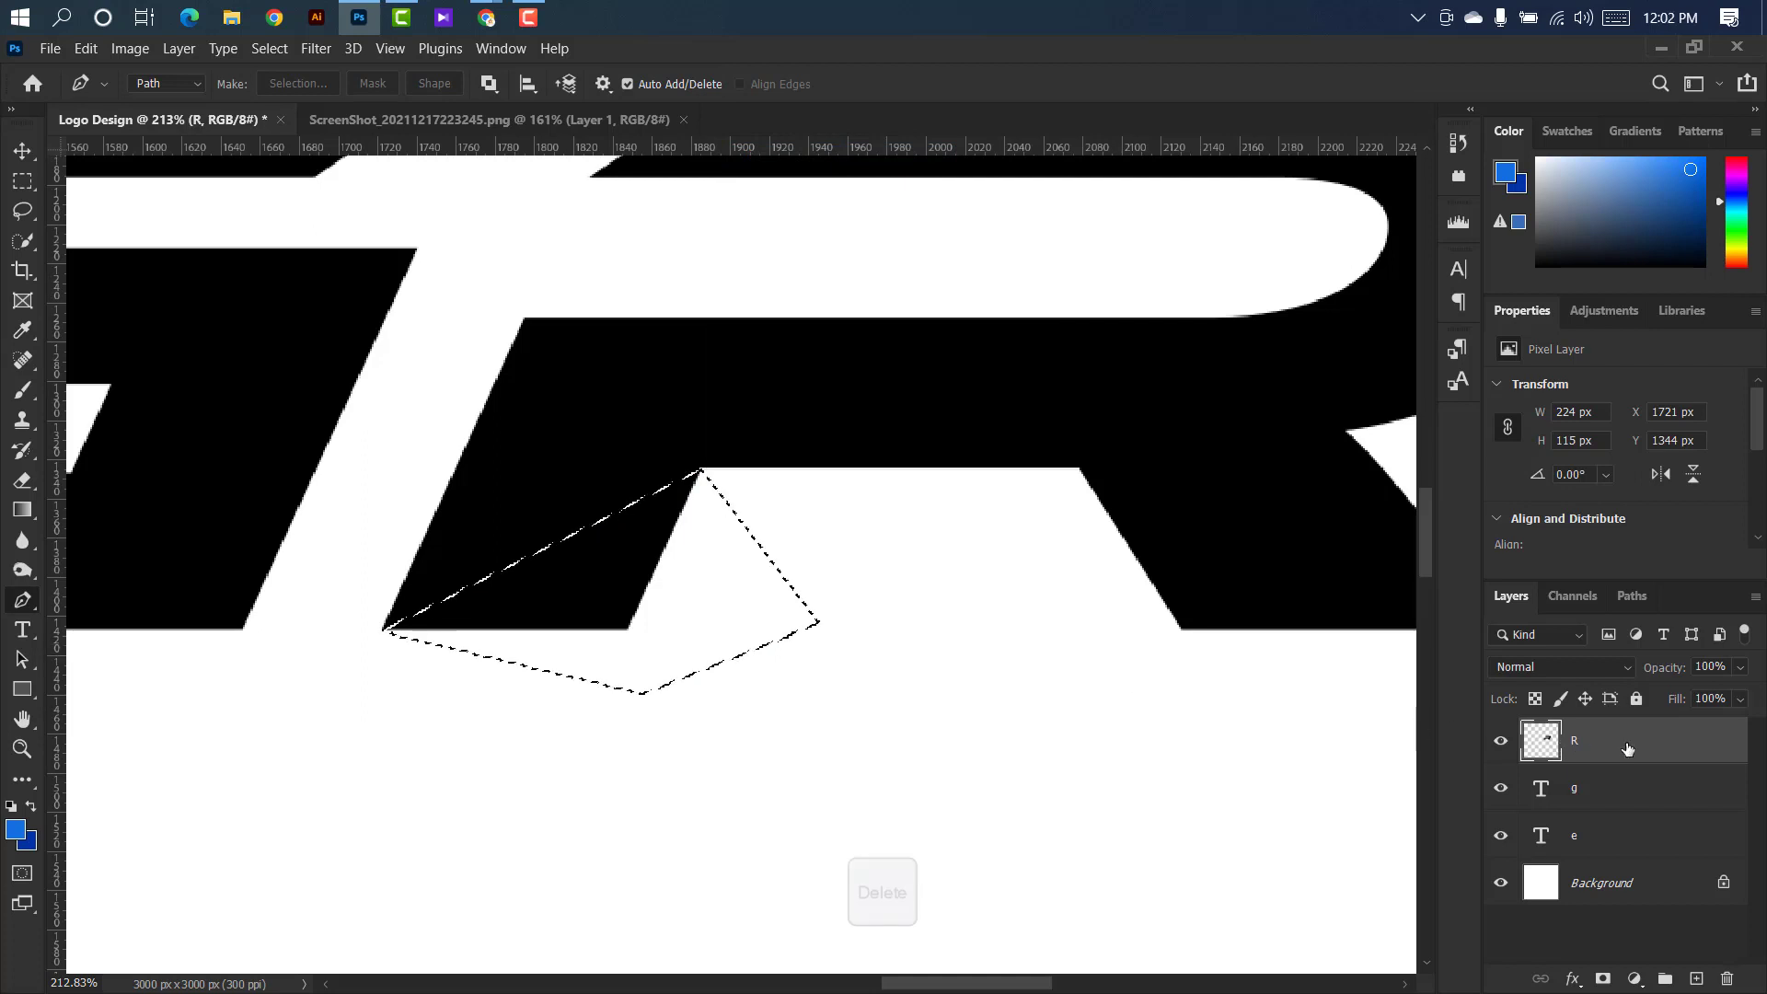
key("Delete")
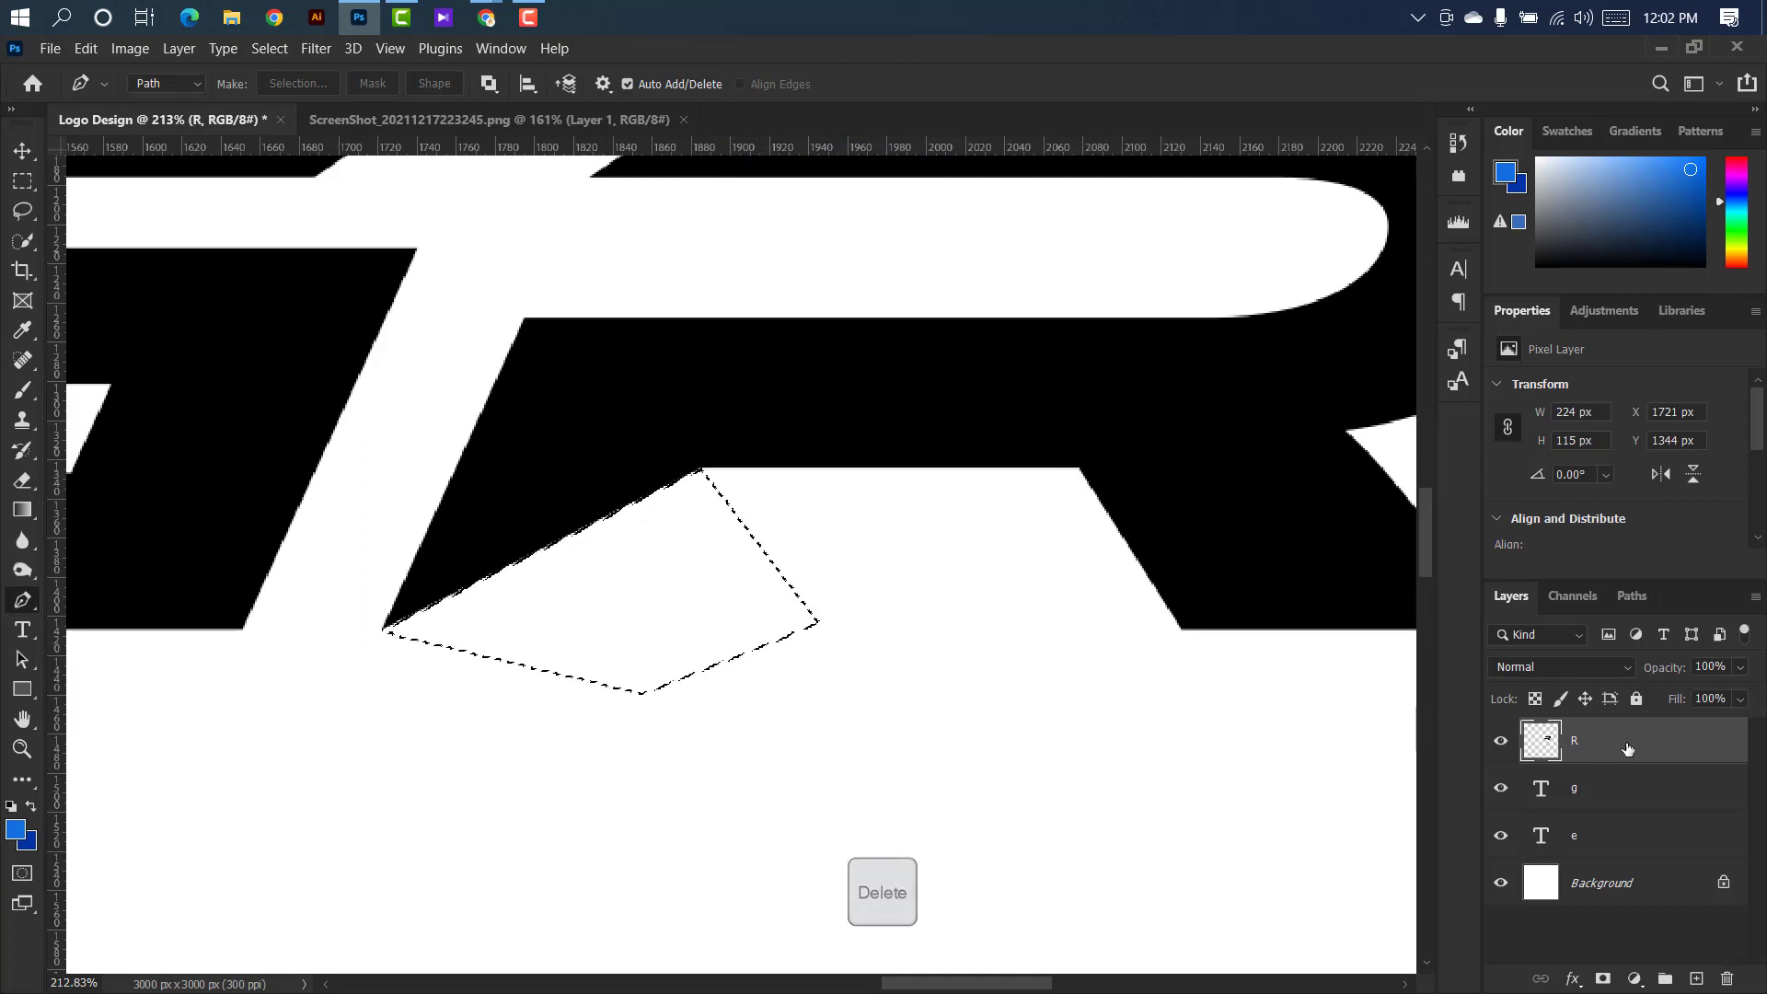
key("ctrl+d")
Nudge the letter E to the right, closer to the G.
scroll(928, 624, "down", 3)
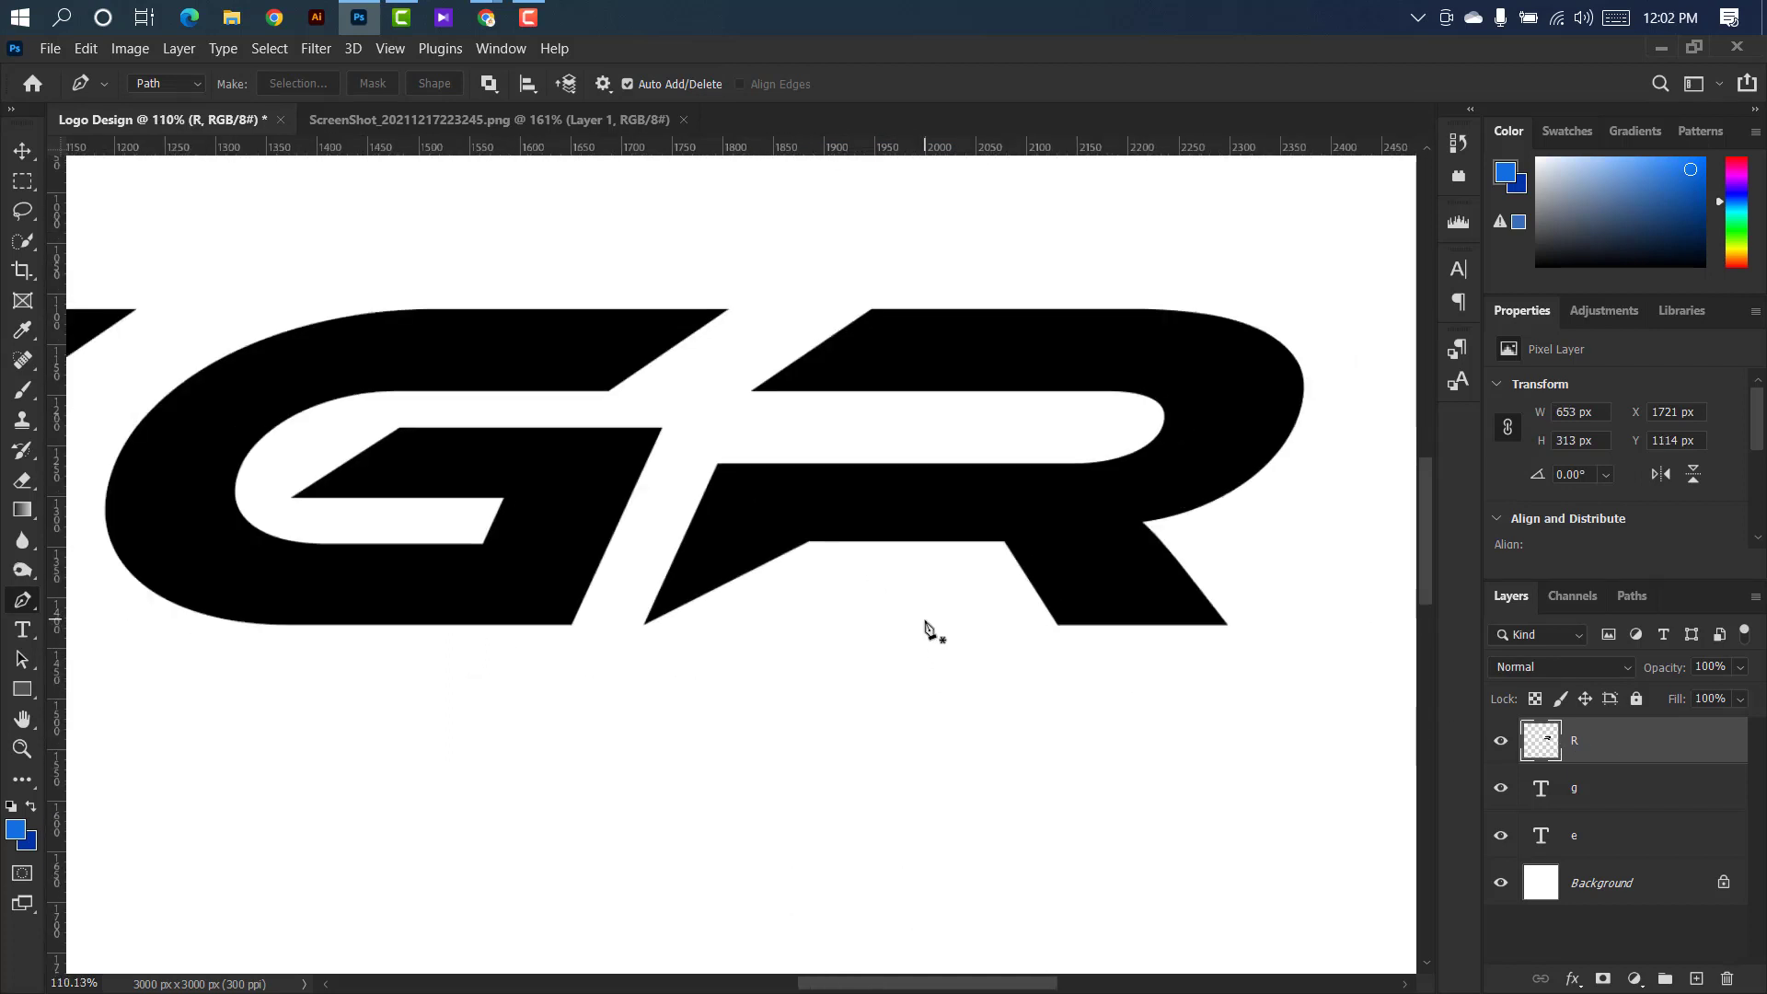
scroll(928, 628, "down", 2)
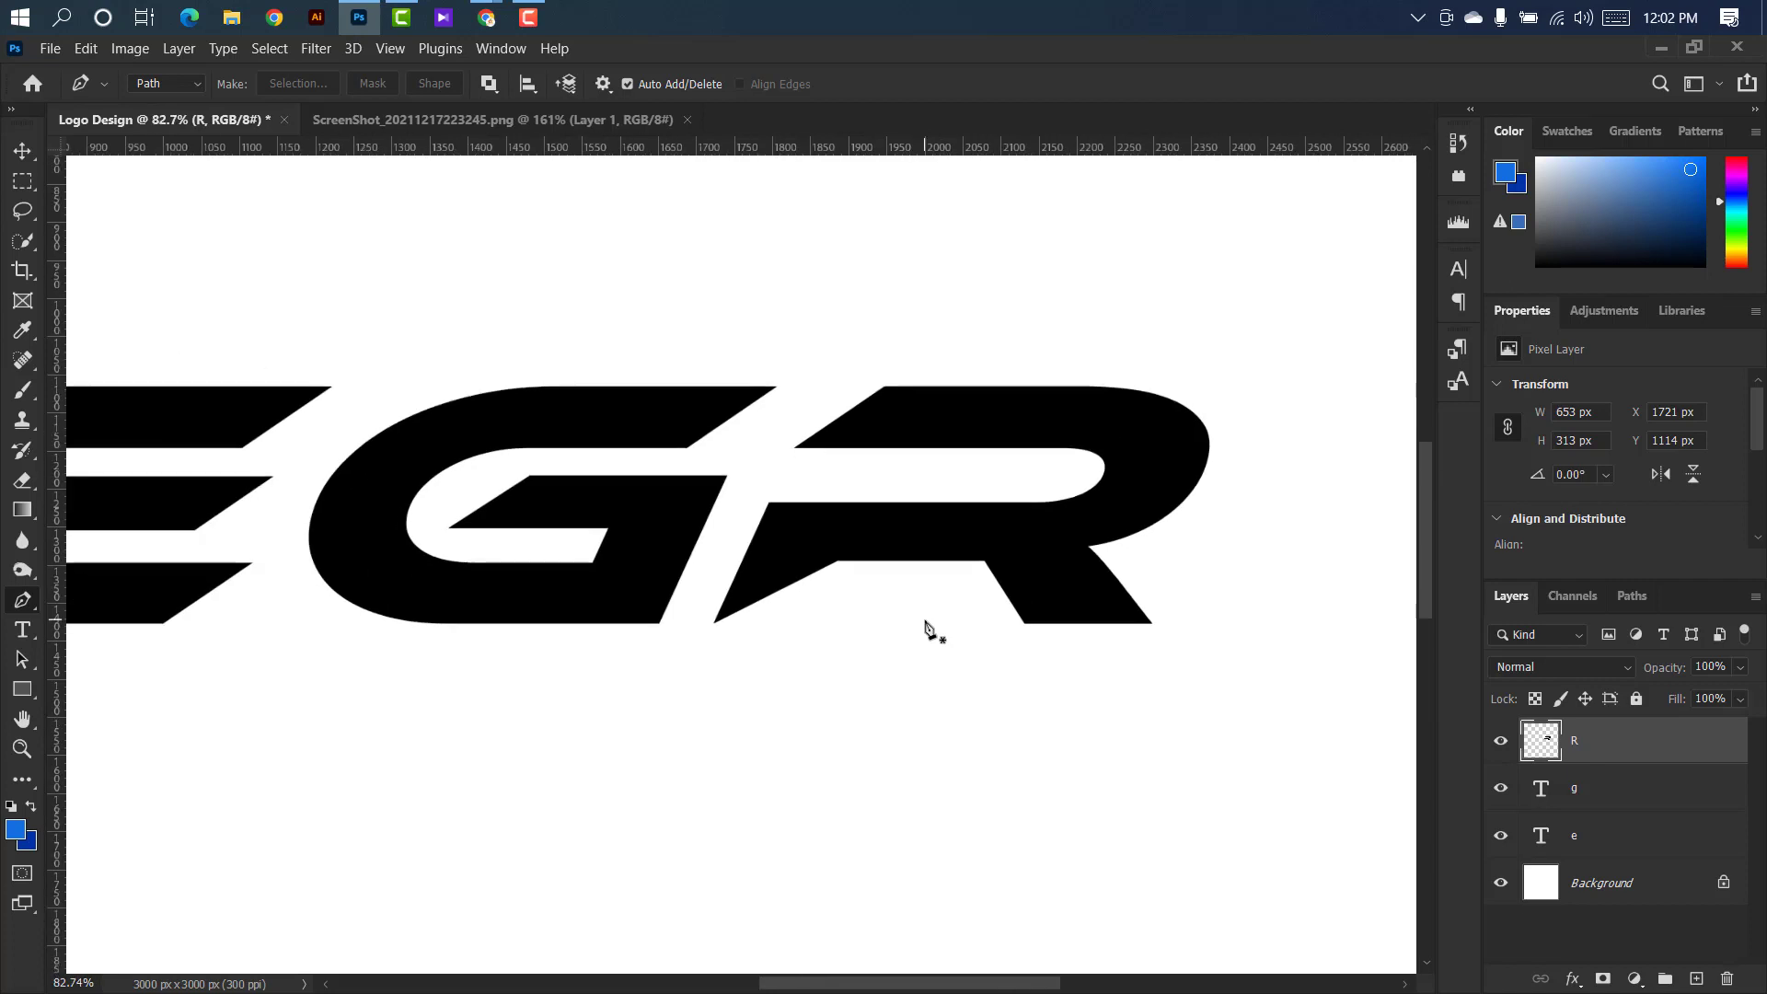
left_click(19, 153)
scroll(1013, 455, "down", 2)
left_click(480, 497)
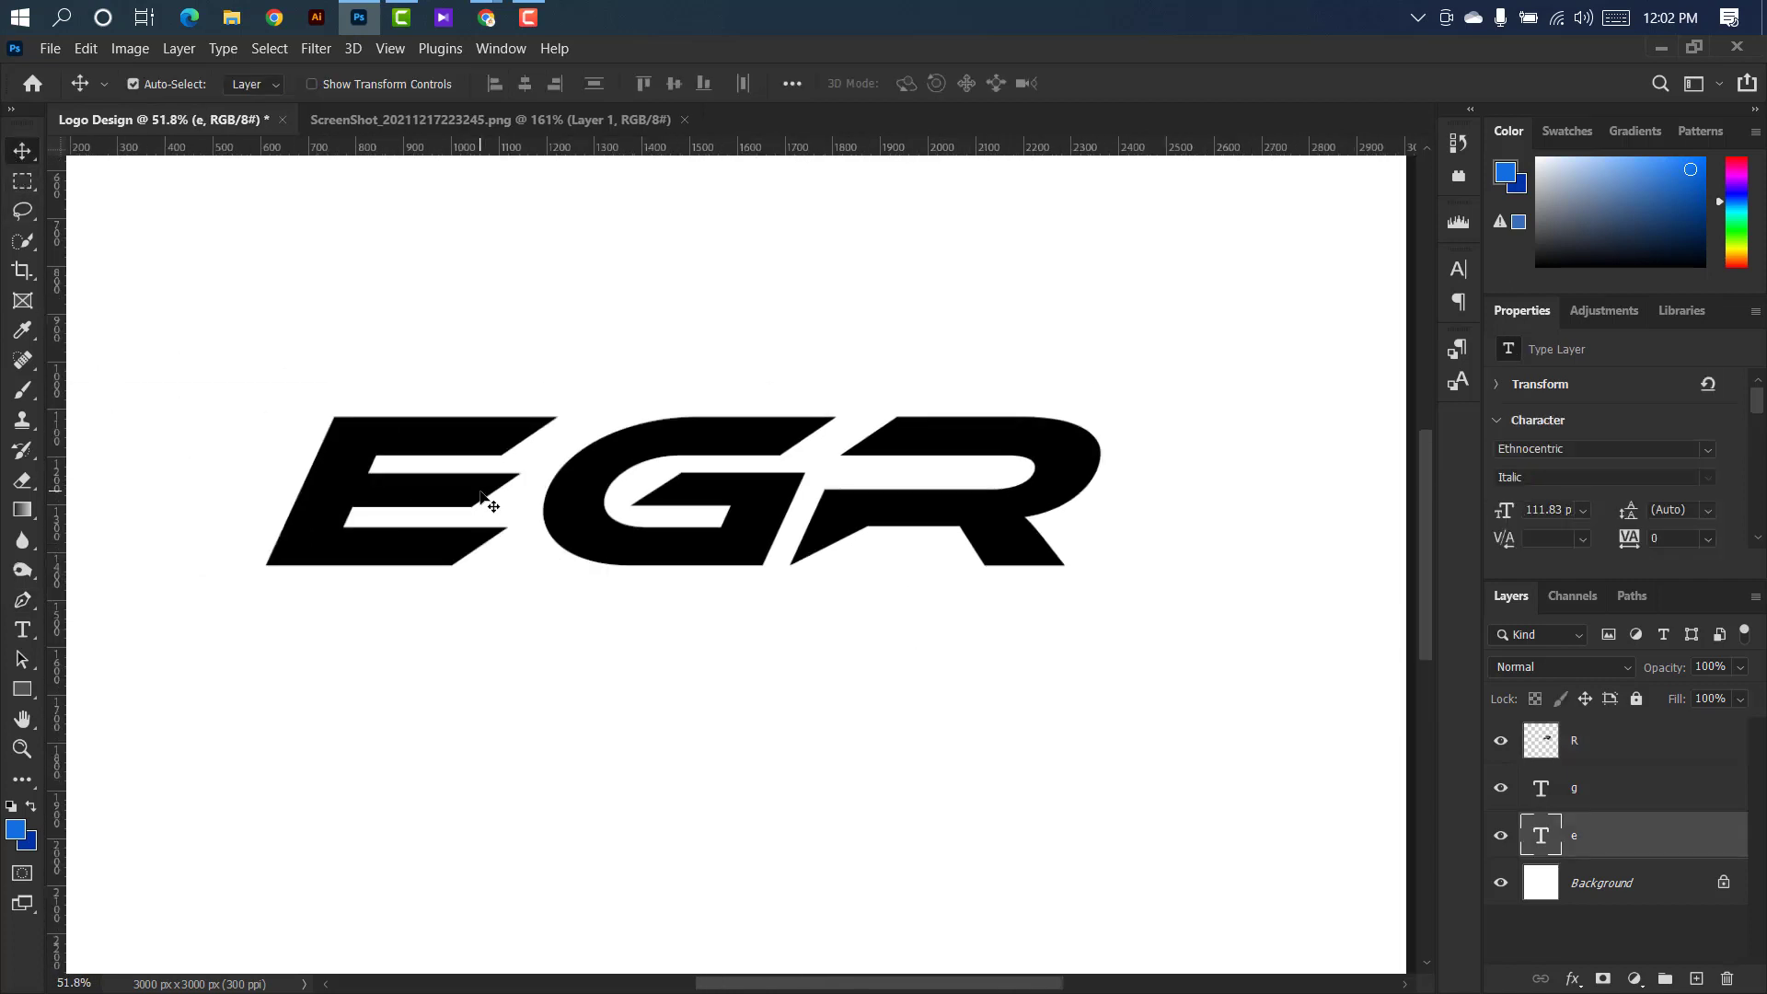
key("shift+Right")
key("shift+Right")
key("shift+Right")
scroll(884, 471, "down", 2)
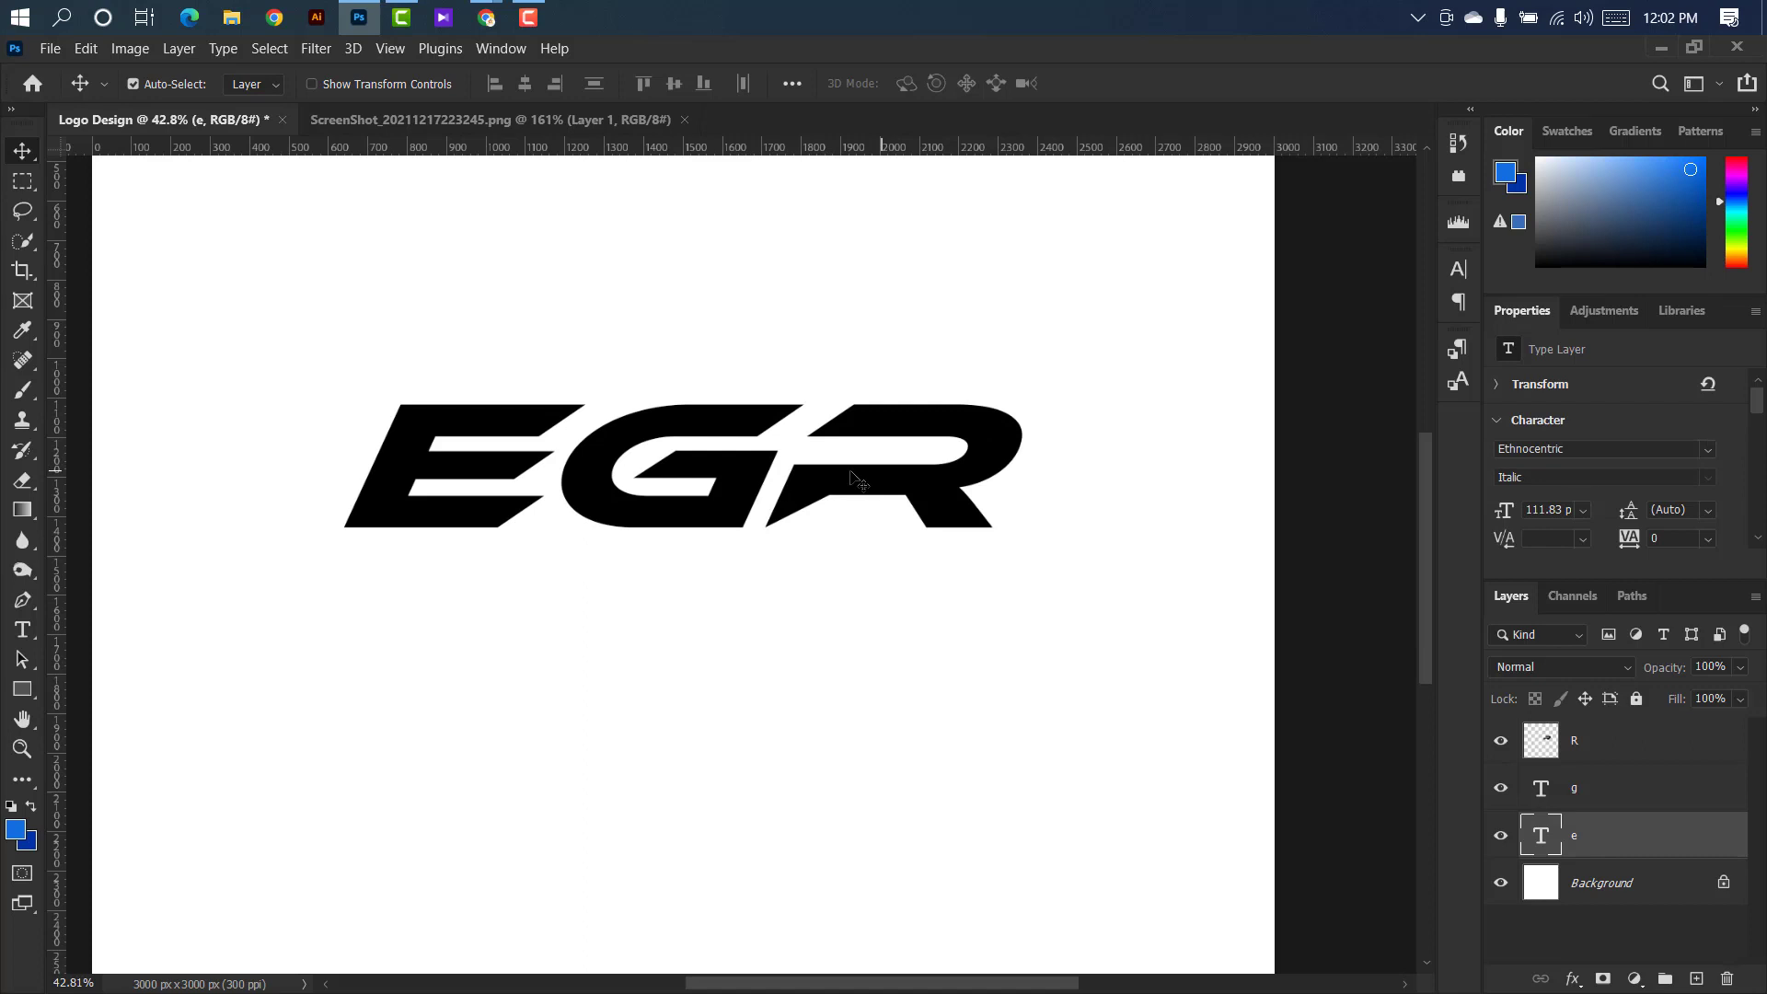
Draw a black rectangle of about 378 × 82 px above the g layer, bridging the top bars of the G and R.
left_click(762, 428)
left_click(24, 692)
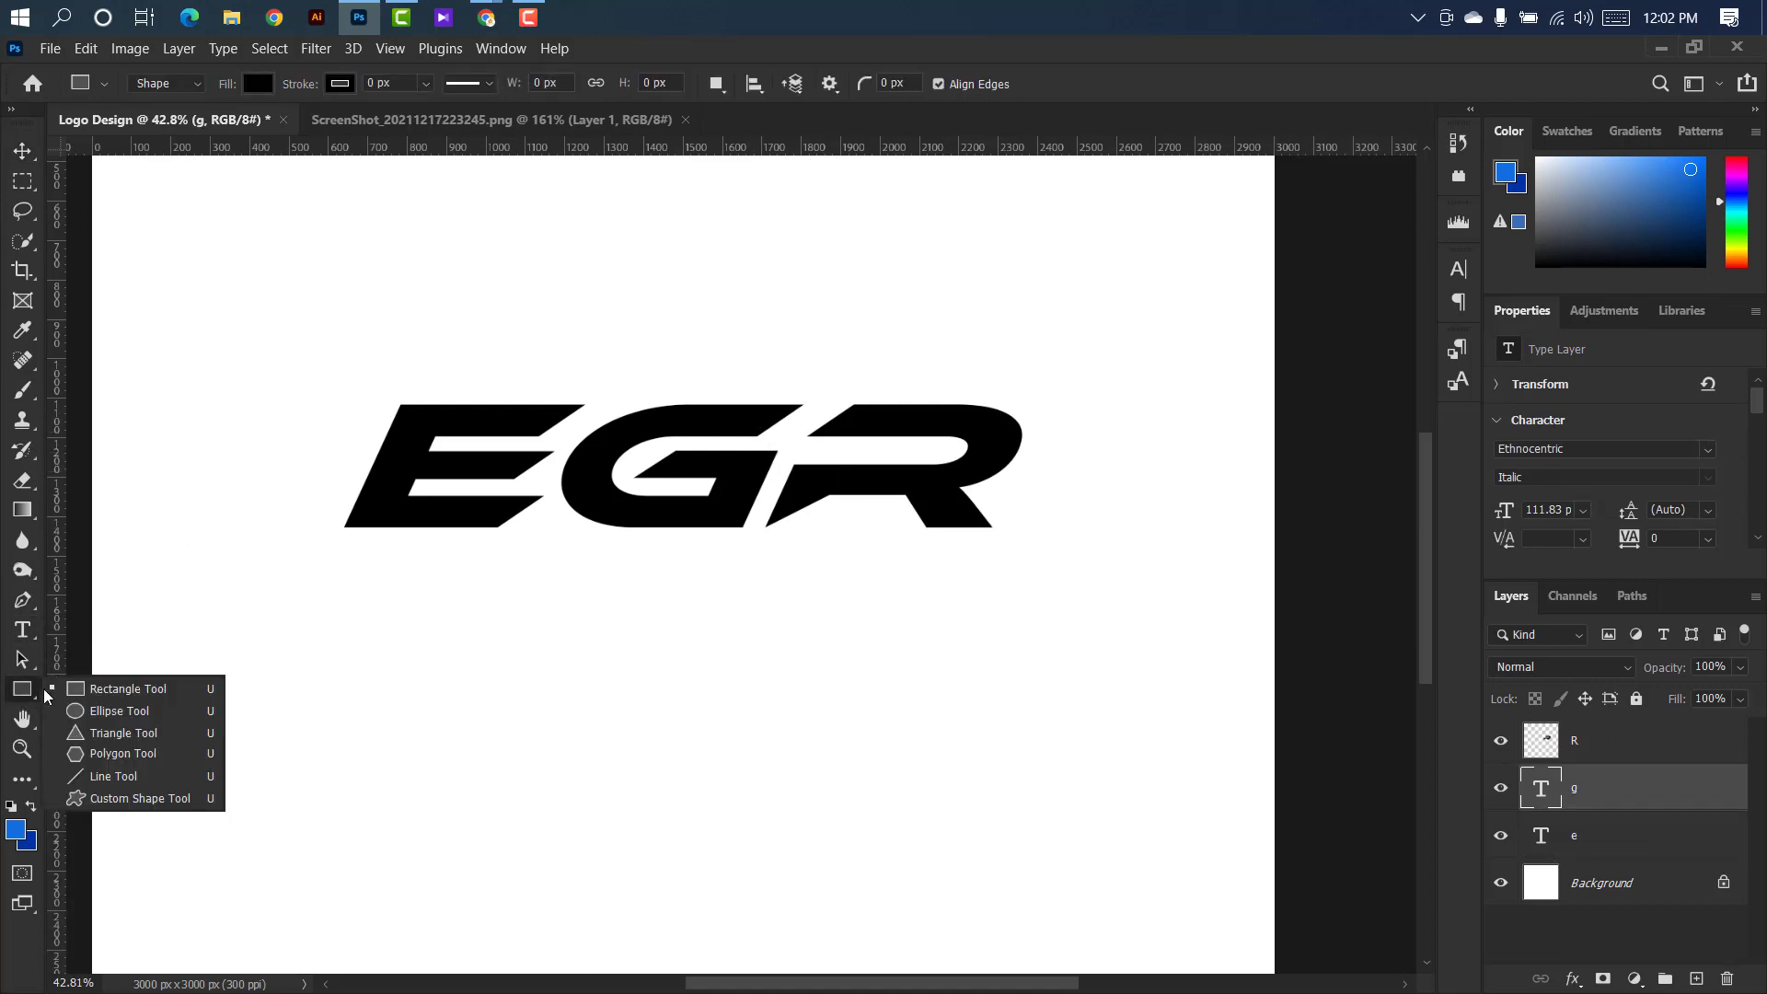
left_click(111, 690)
scroll(747, 435, "up", 8)
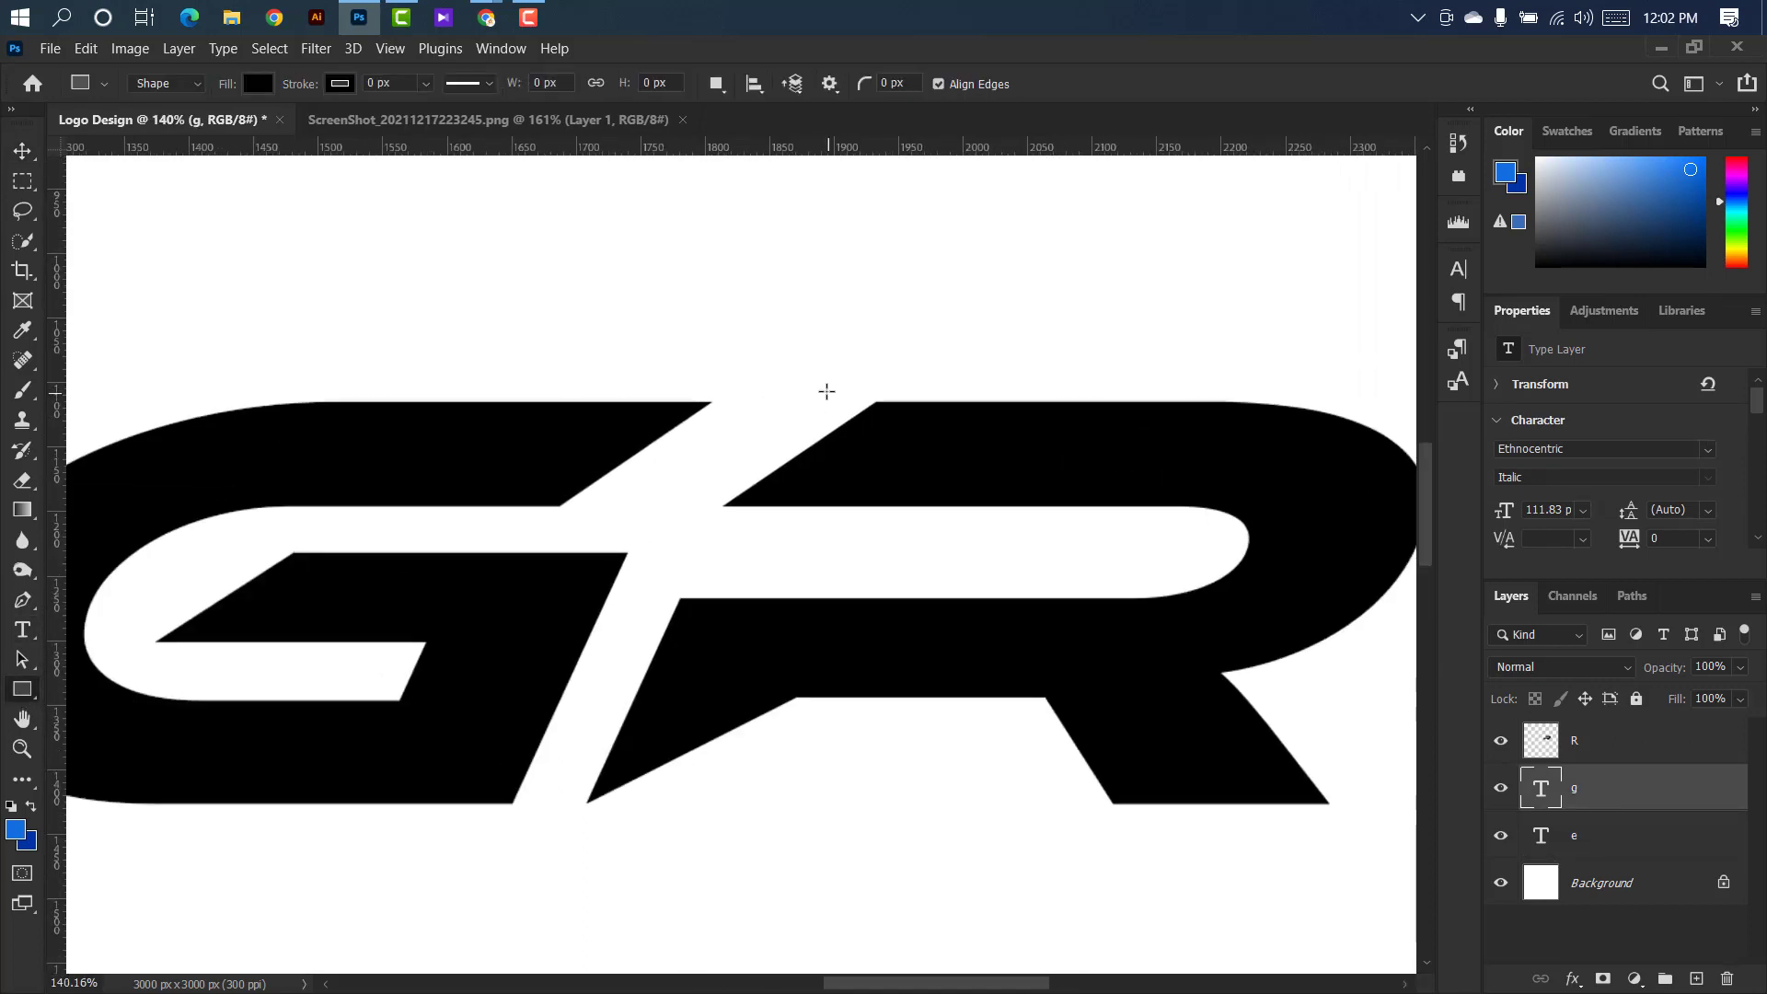
left_click_drag(366, 408, 1073, 561)
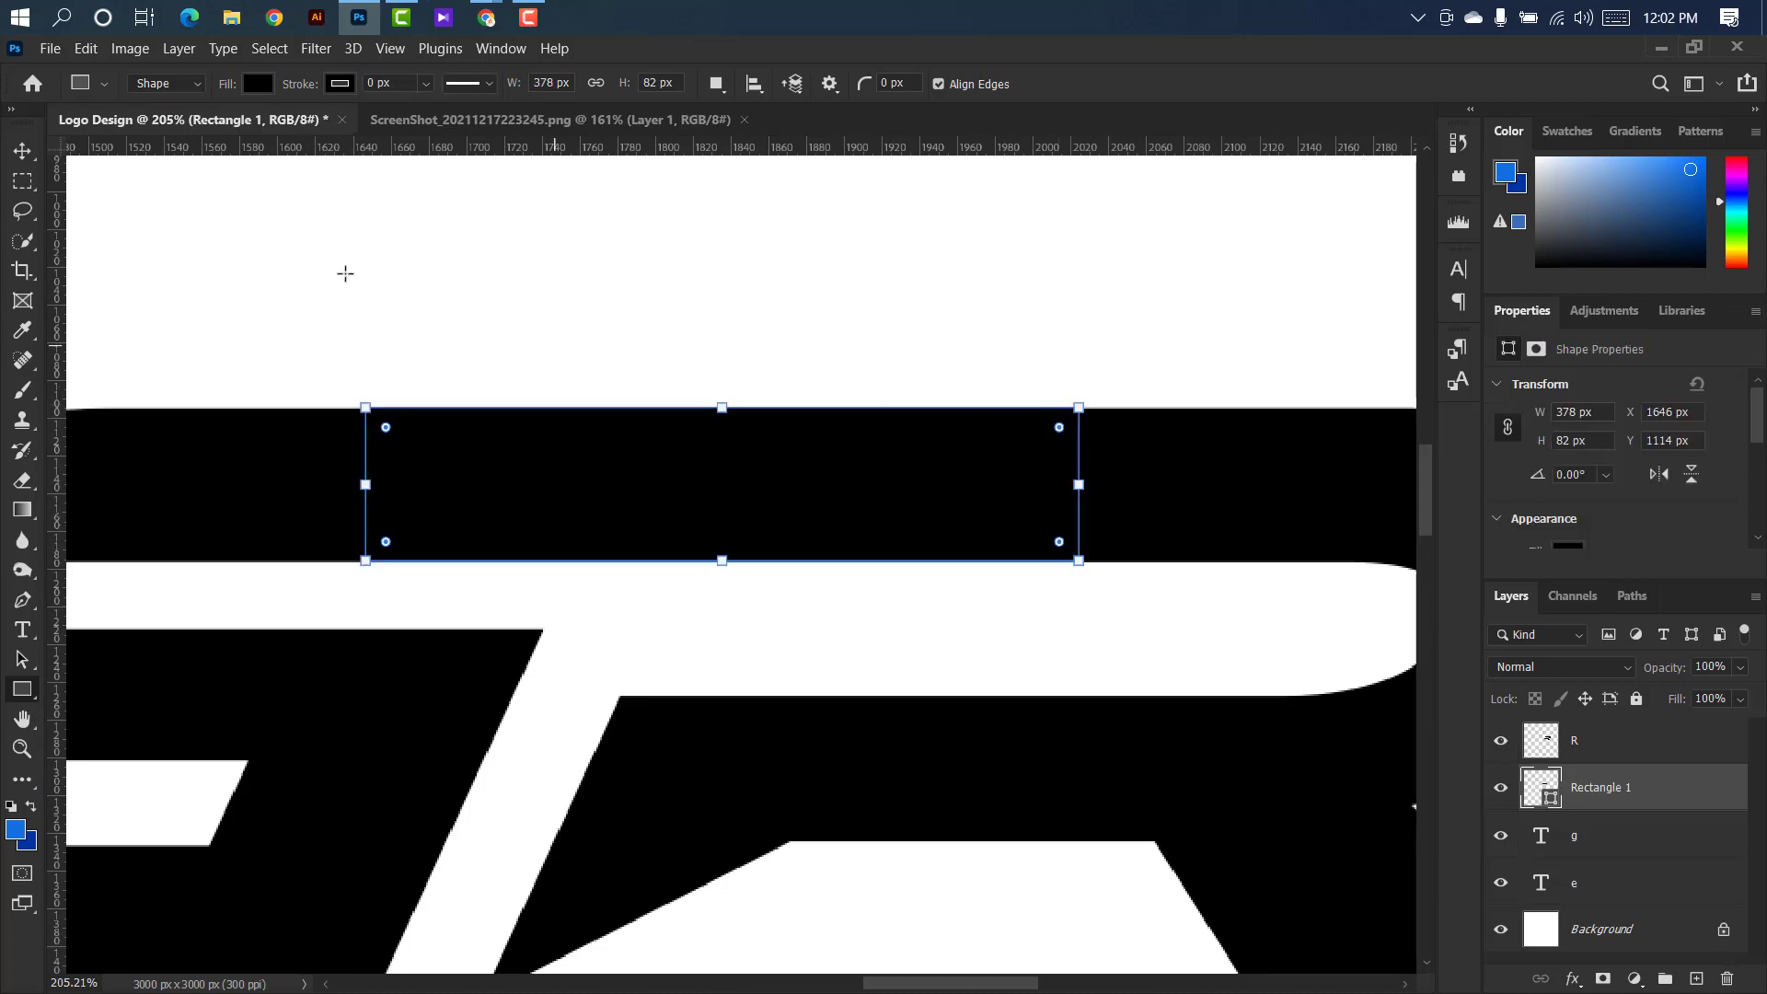
left_click(23, 151)
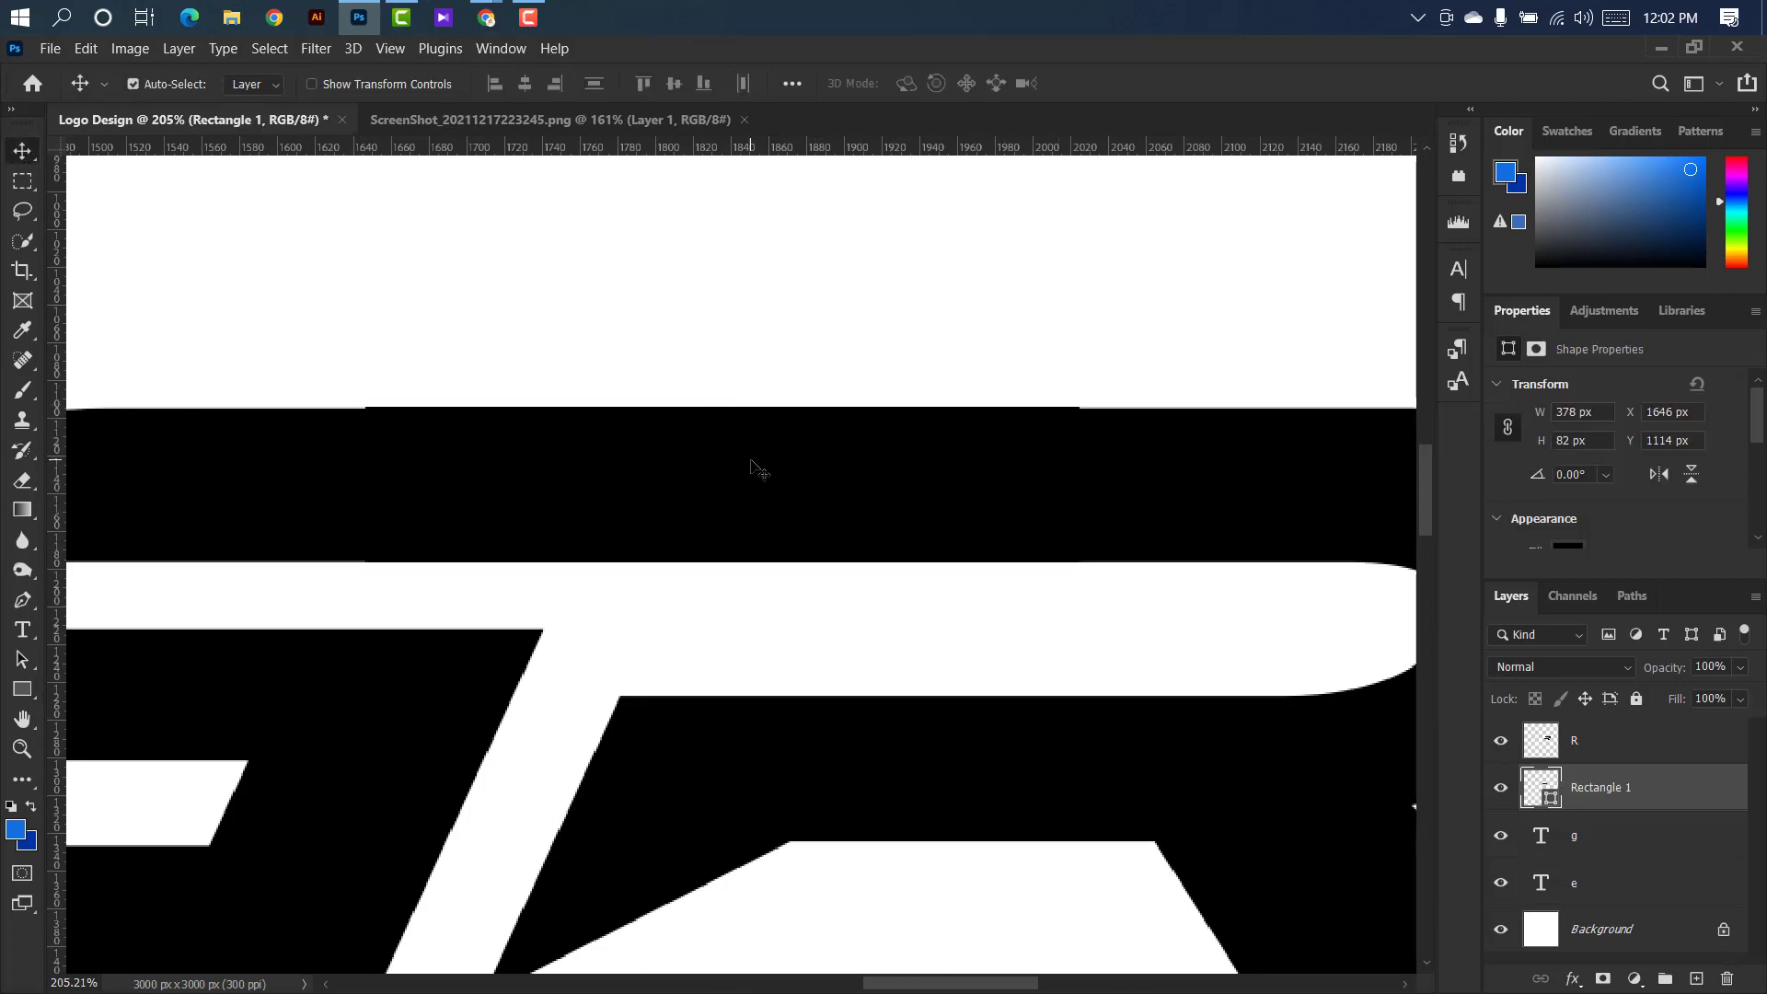
Lower the top edge of the rectangle bridging the G and R so it is 81 px high and flush with the letters.
scroll(750, 469, "up", 3)
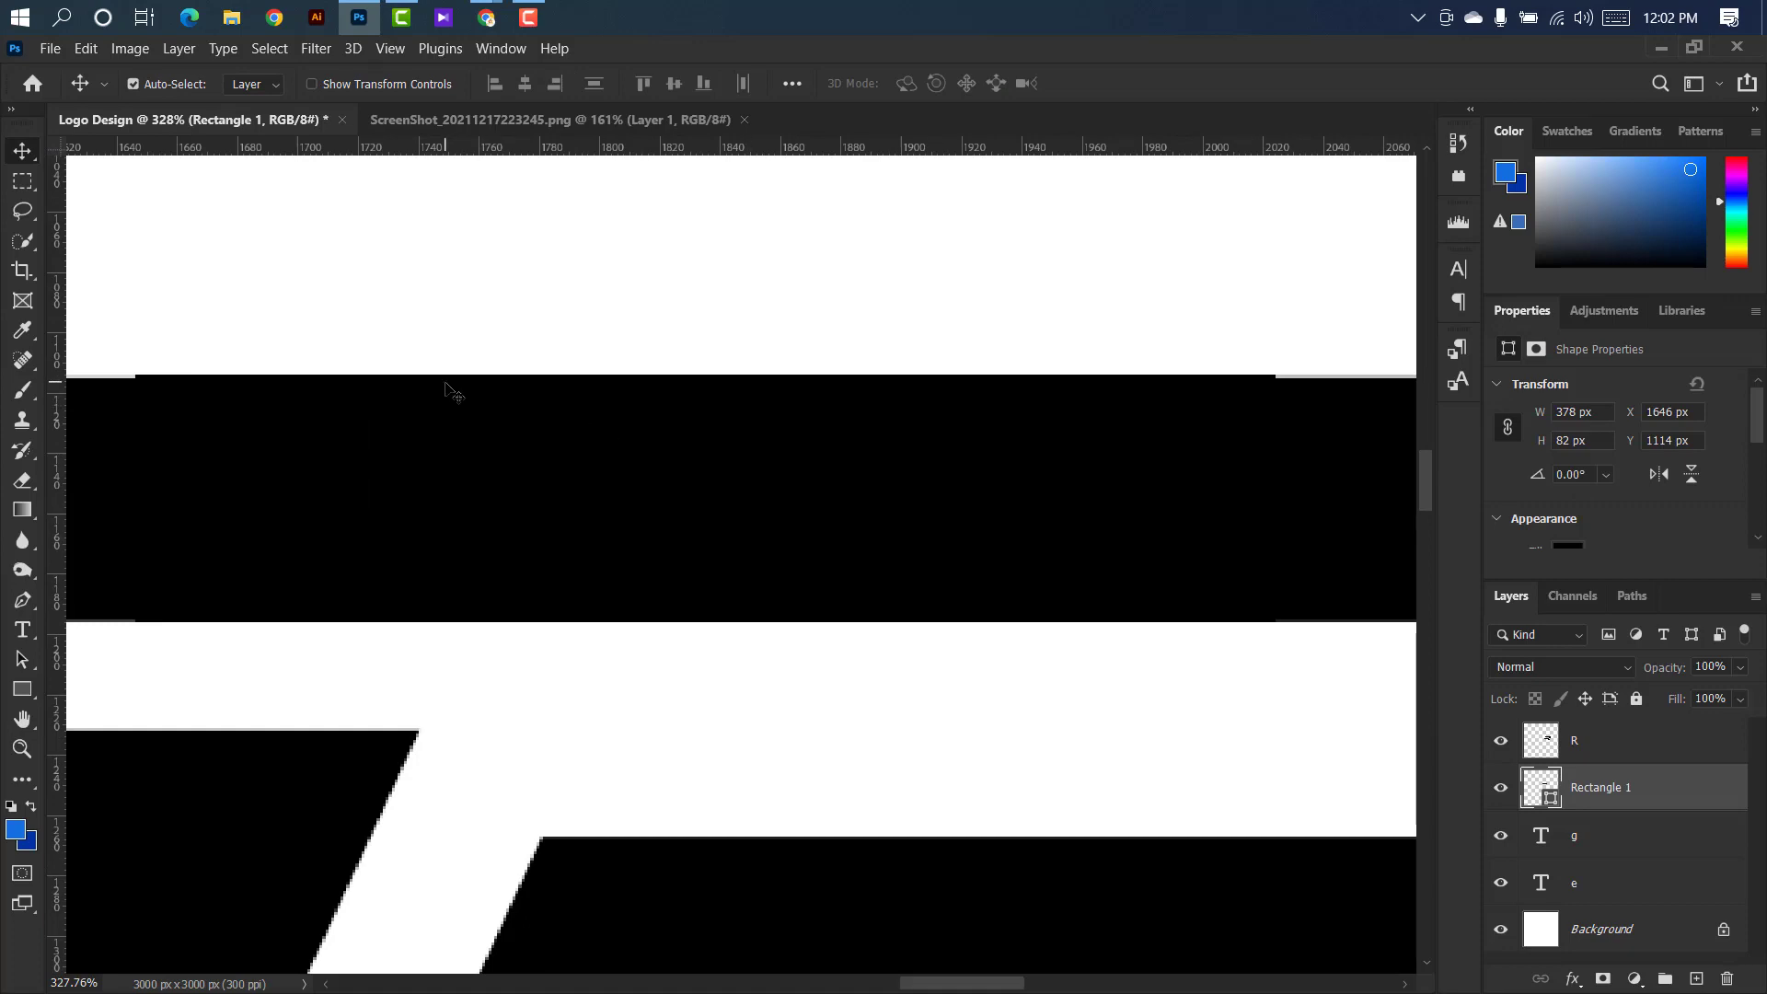
key("ctrl+t")
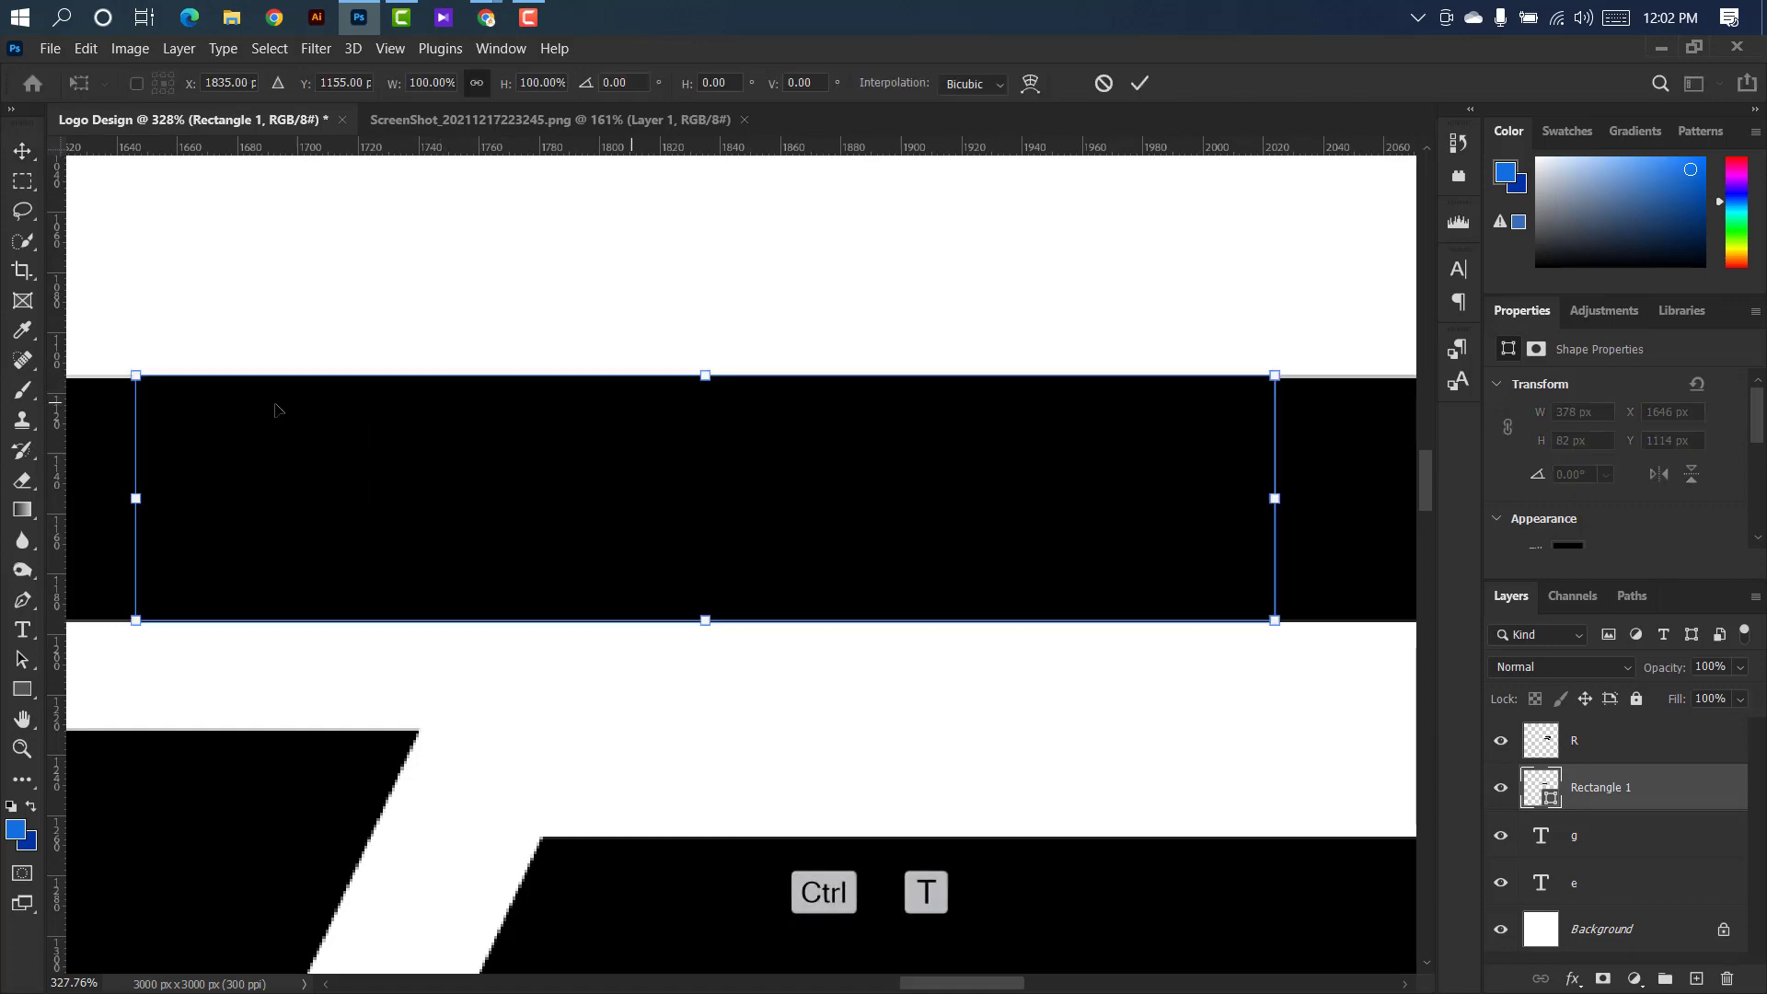
scroll(142, 405, "up", 2)
scroll(143, 405, "up", 2)
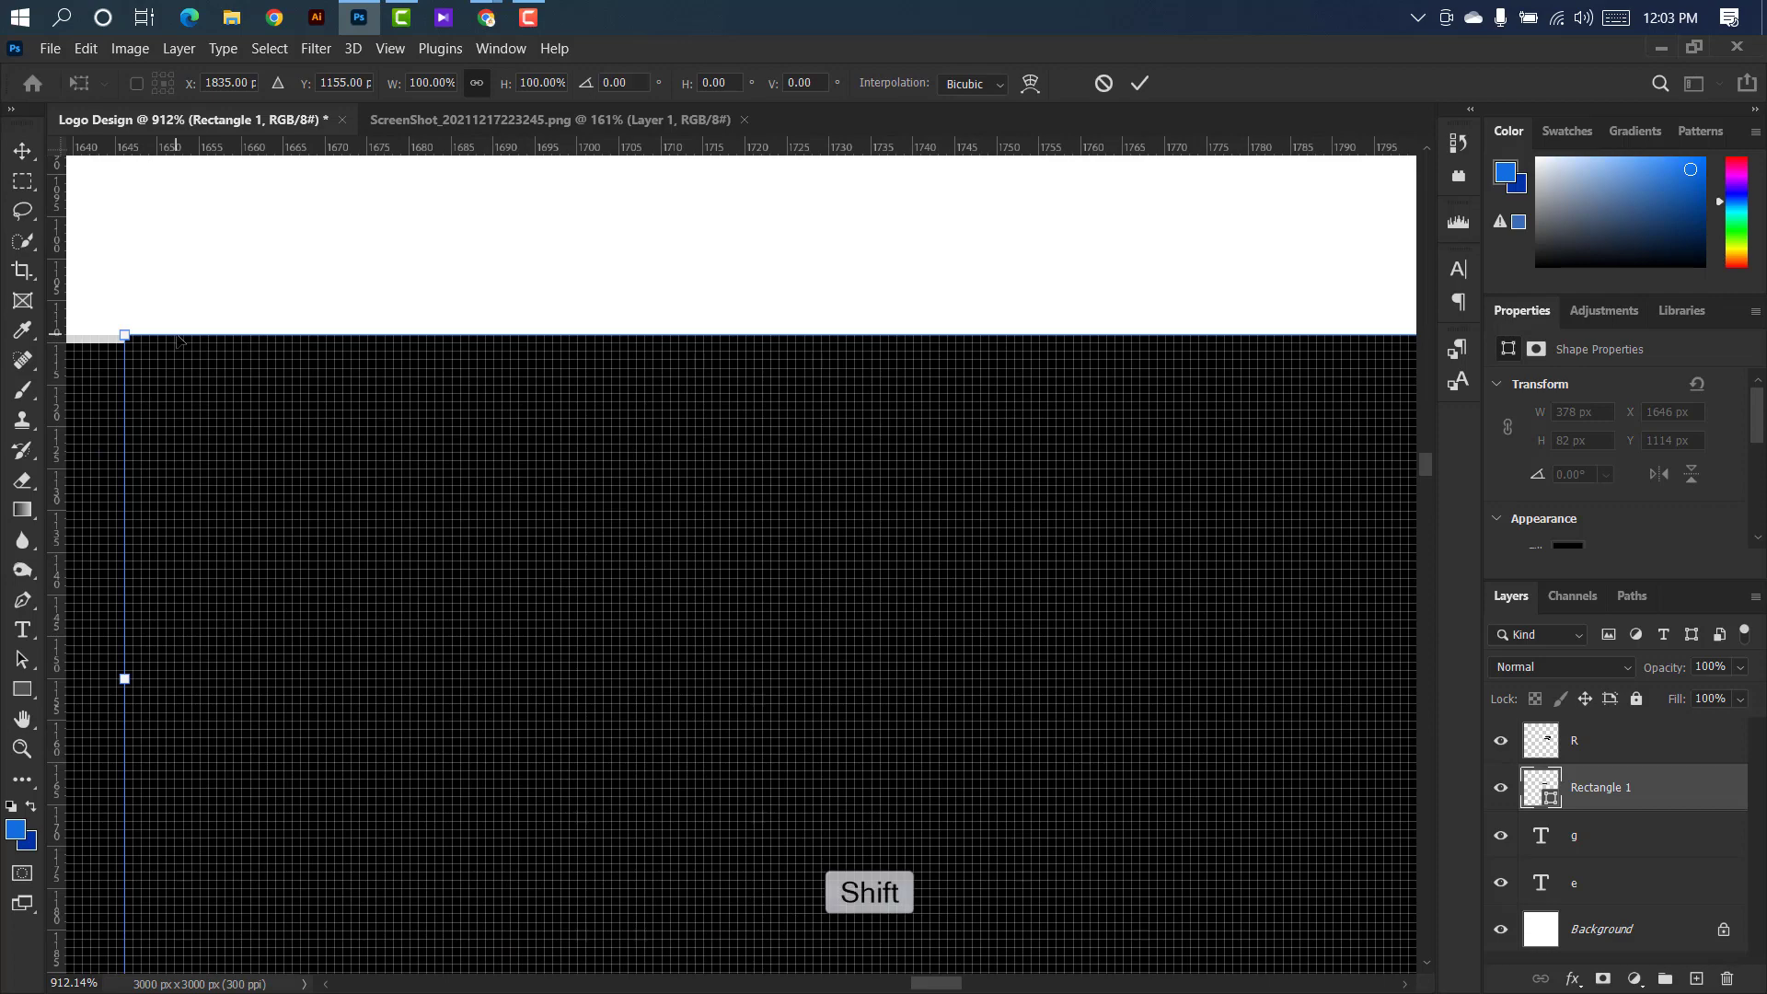
left_click_drag(182, 330, 182, 339)
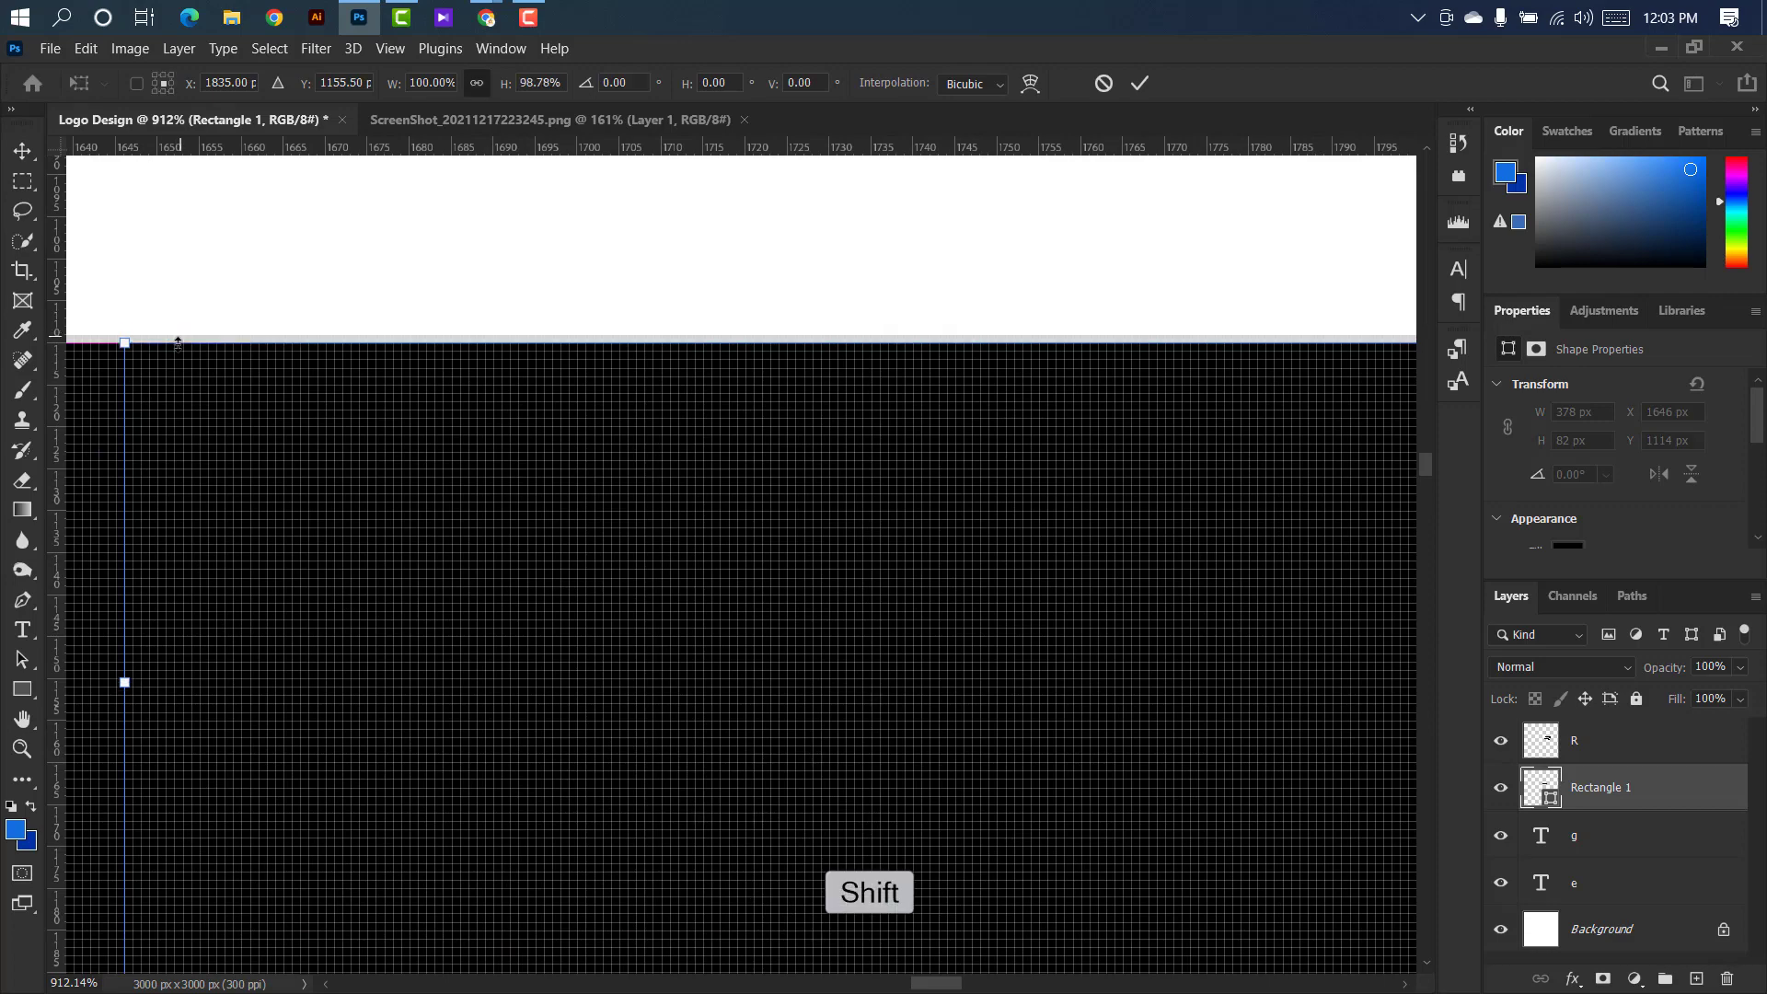
scroll(256, 575, "down", 5)
left_click(1140, 84)
scroll(983, 339, "down", 3)
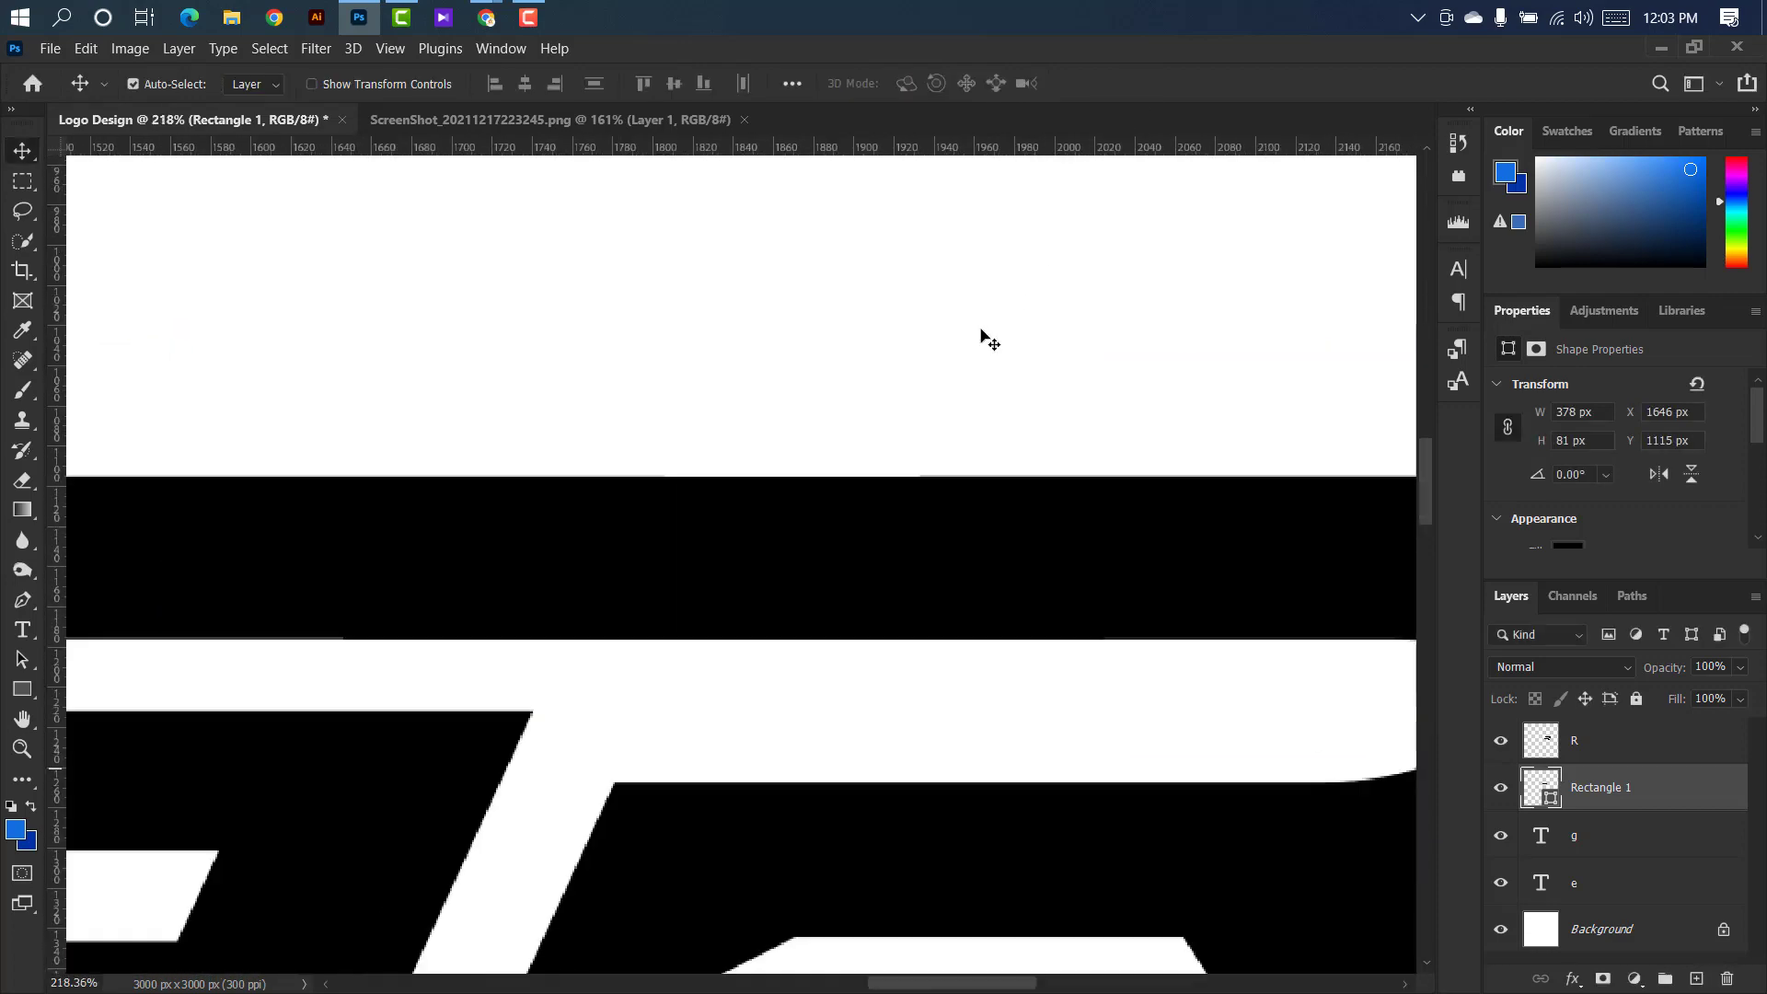
Merge the R, Rectangle 1 and g layers into a single layer.
left_click(1620, 741, "shift")
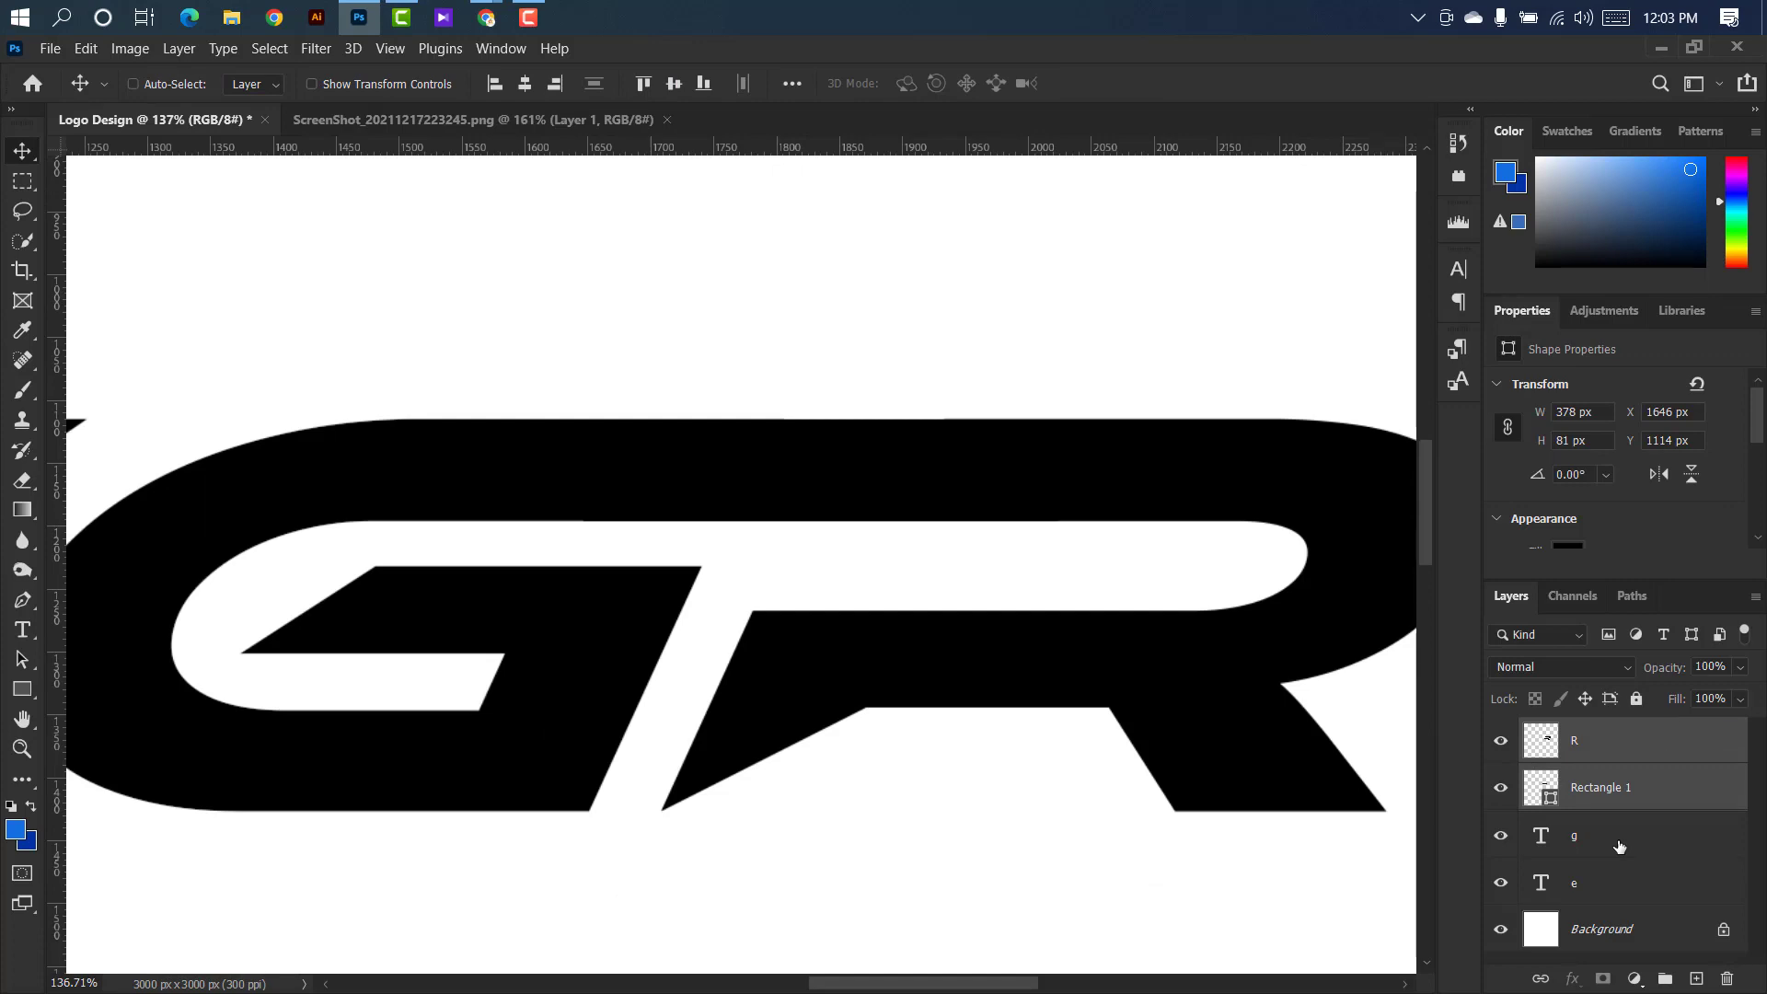
left_click(1621, 847, "shift")
right_click(1620, 847)
left_click(1425, 721)
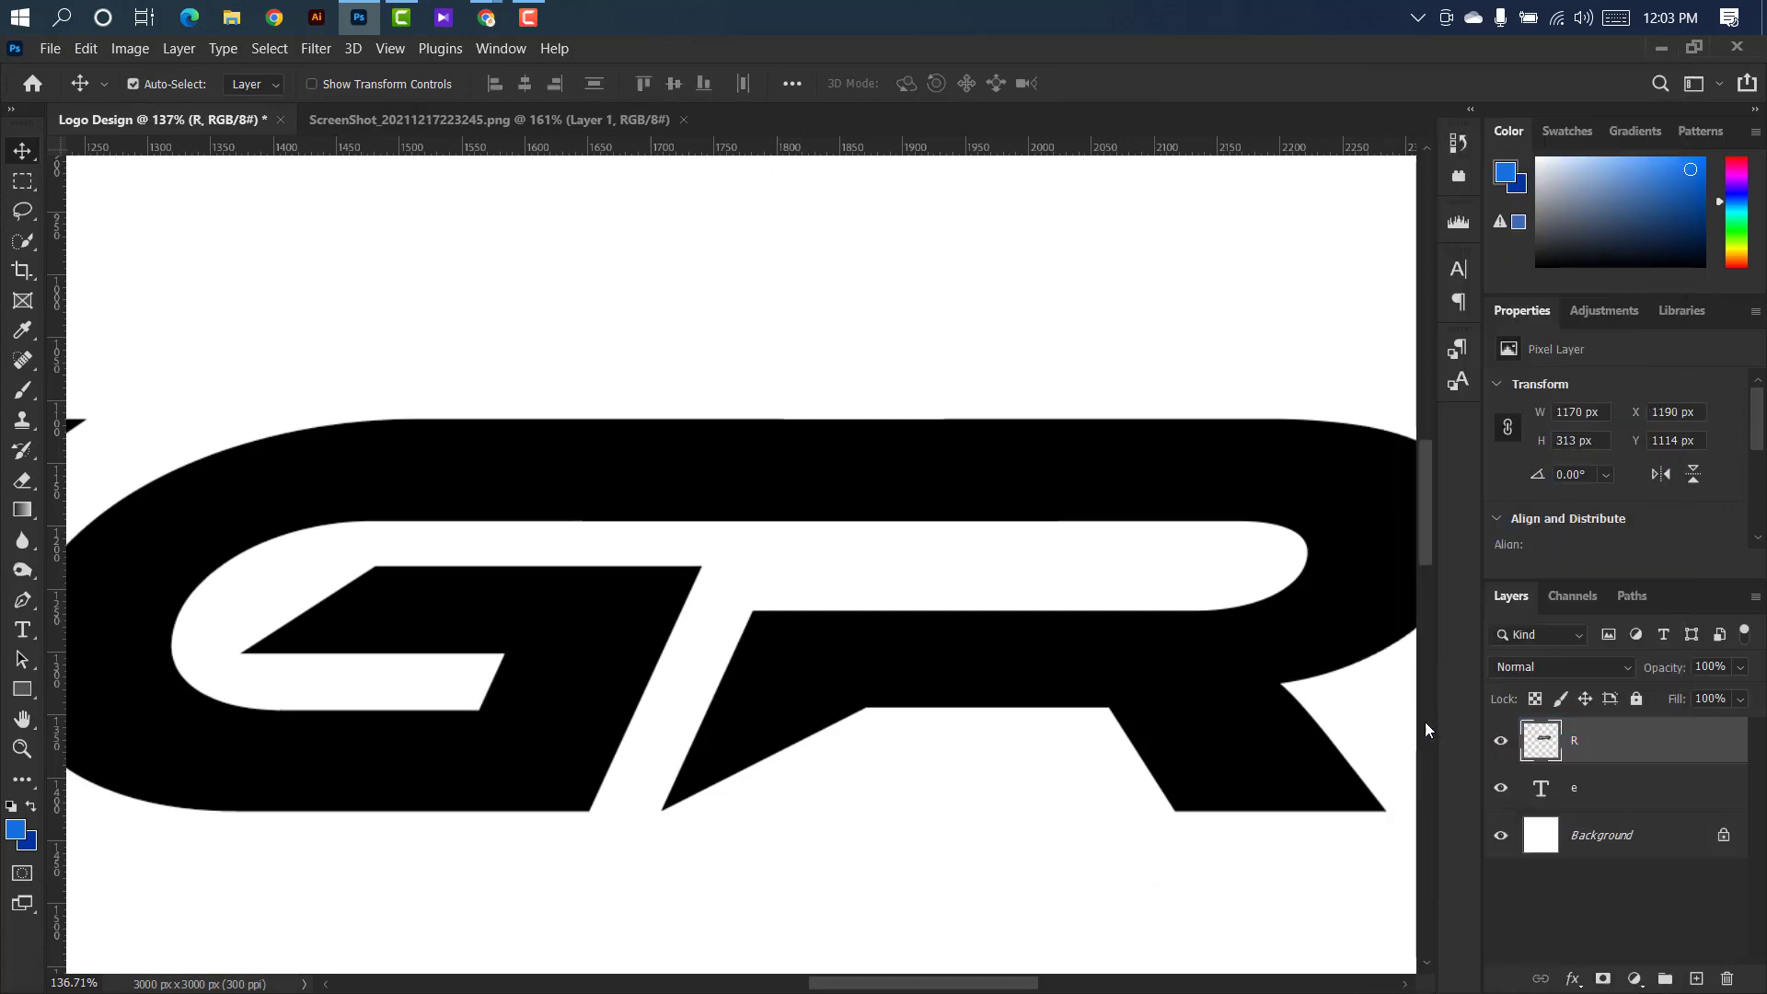
Draw a black rectangle of about 385 × 80 px above the e layer, bridging the bottom bars of the E and G.
scroll(1187, 680, "down", 4)
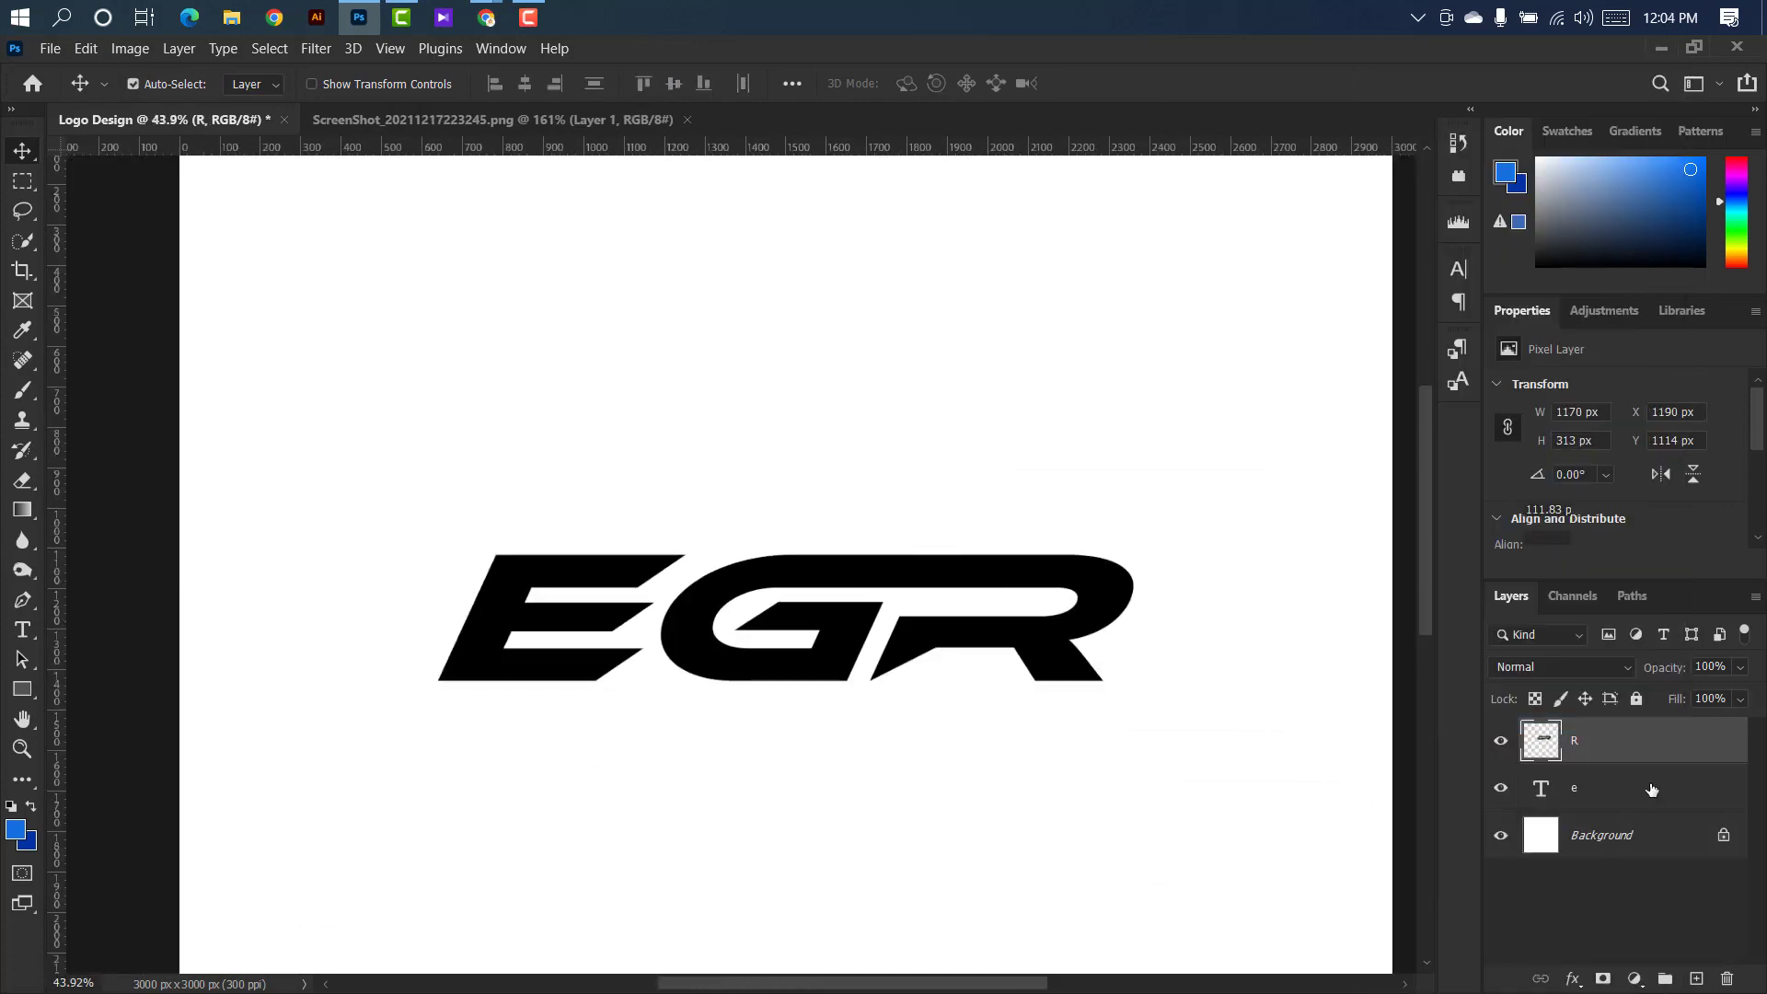
left_click(1650, 787)
left_click(22, 689)
left_click(129, 693)
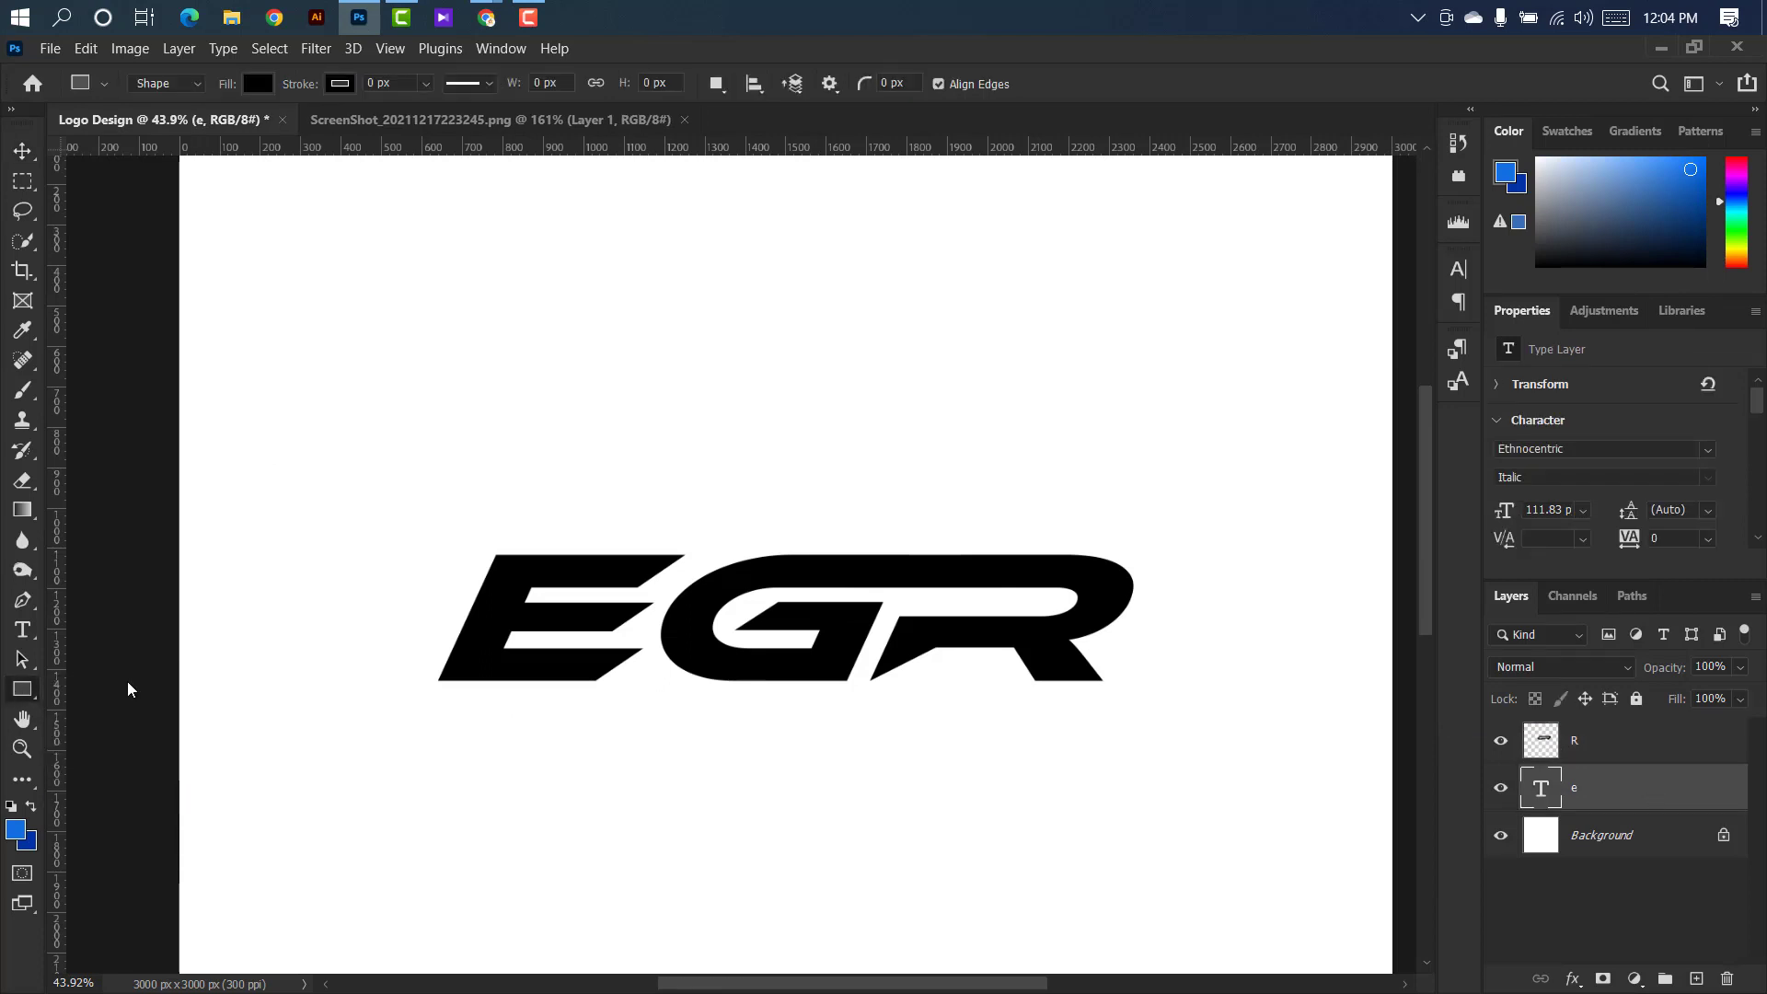
scroll(636, 689, "up", 4)
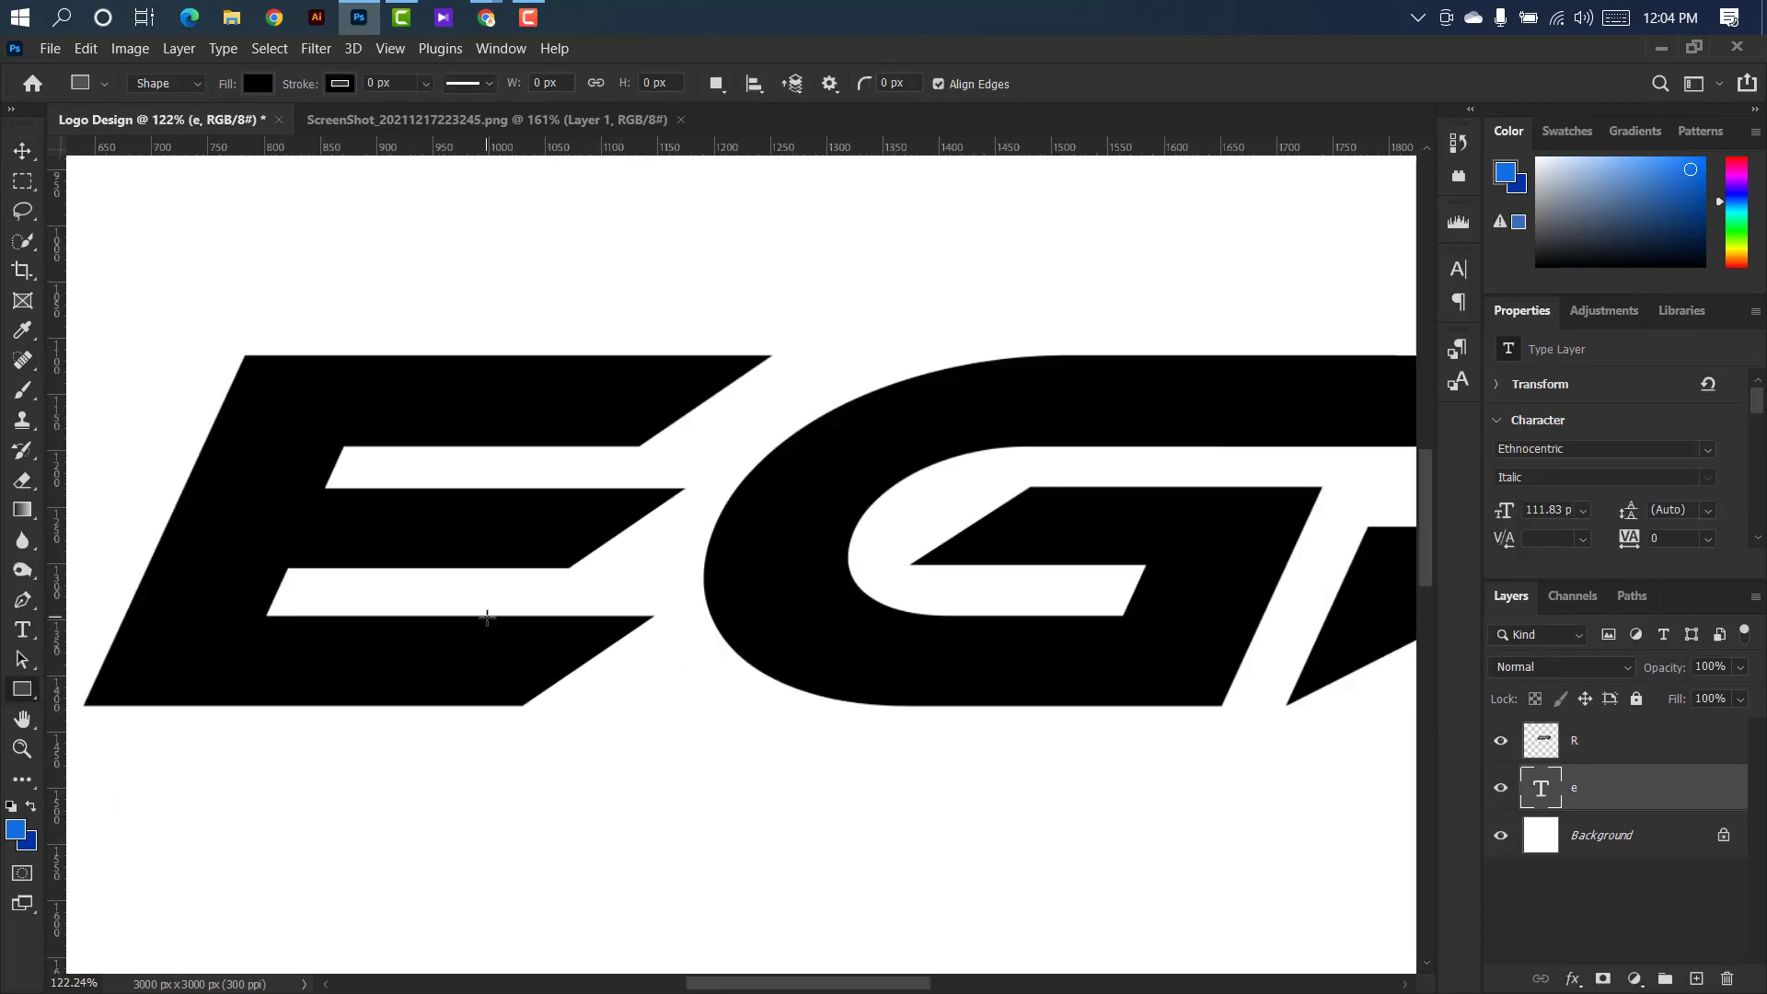
left_click_drag(488, 615, 918, 705)
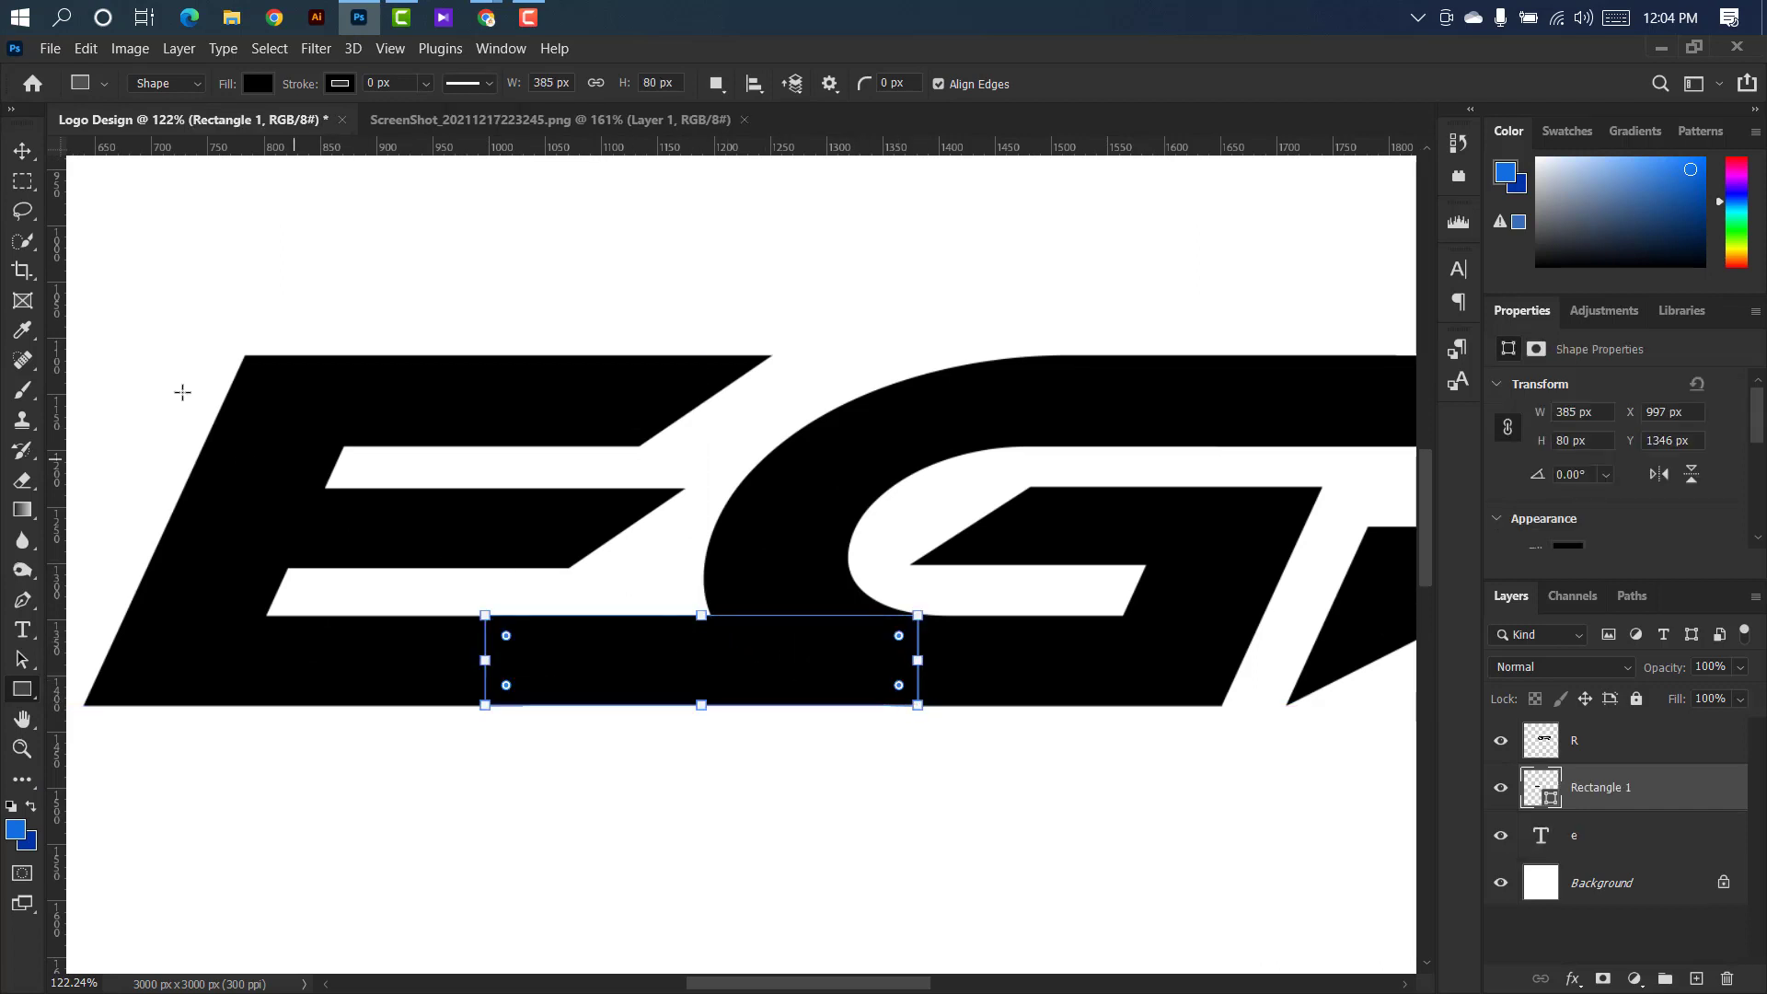
left_click(28, 155)
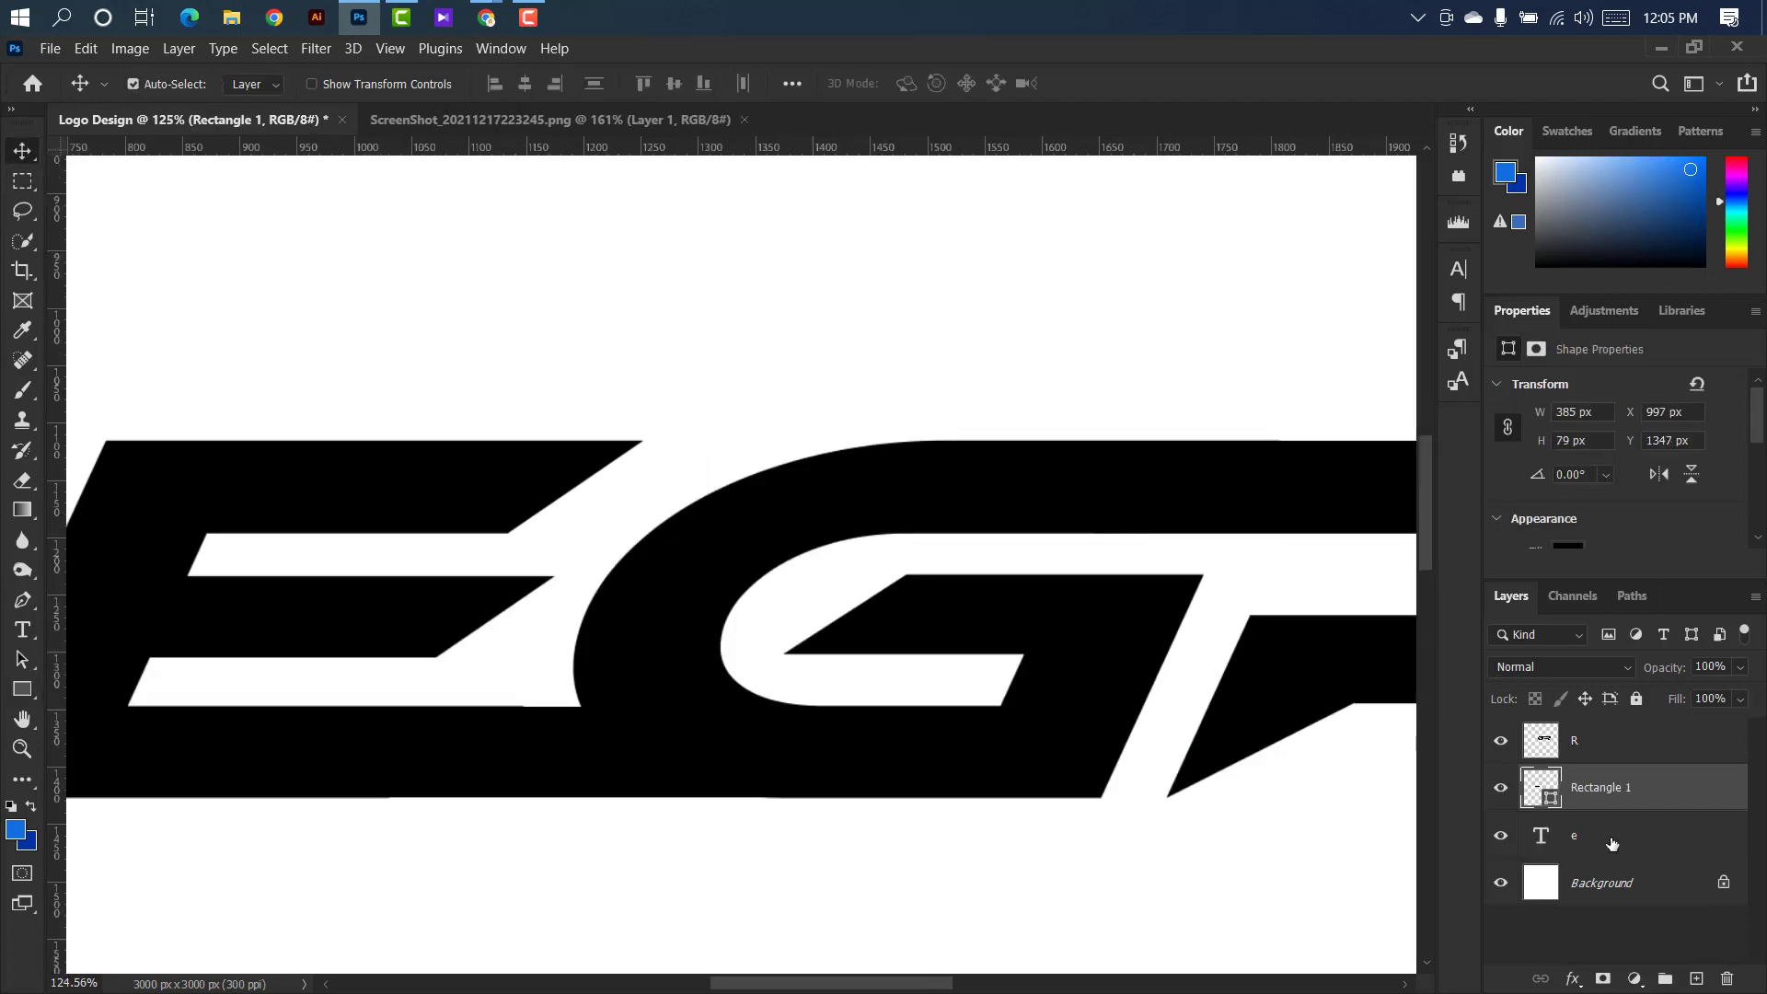
Merge the bridging rectangle with the e layer.
left_click(1664, 845, "shift")
right_click(1701, 796)
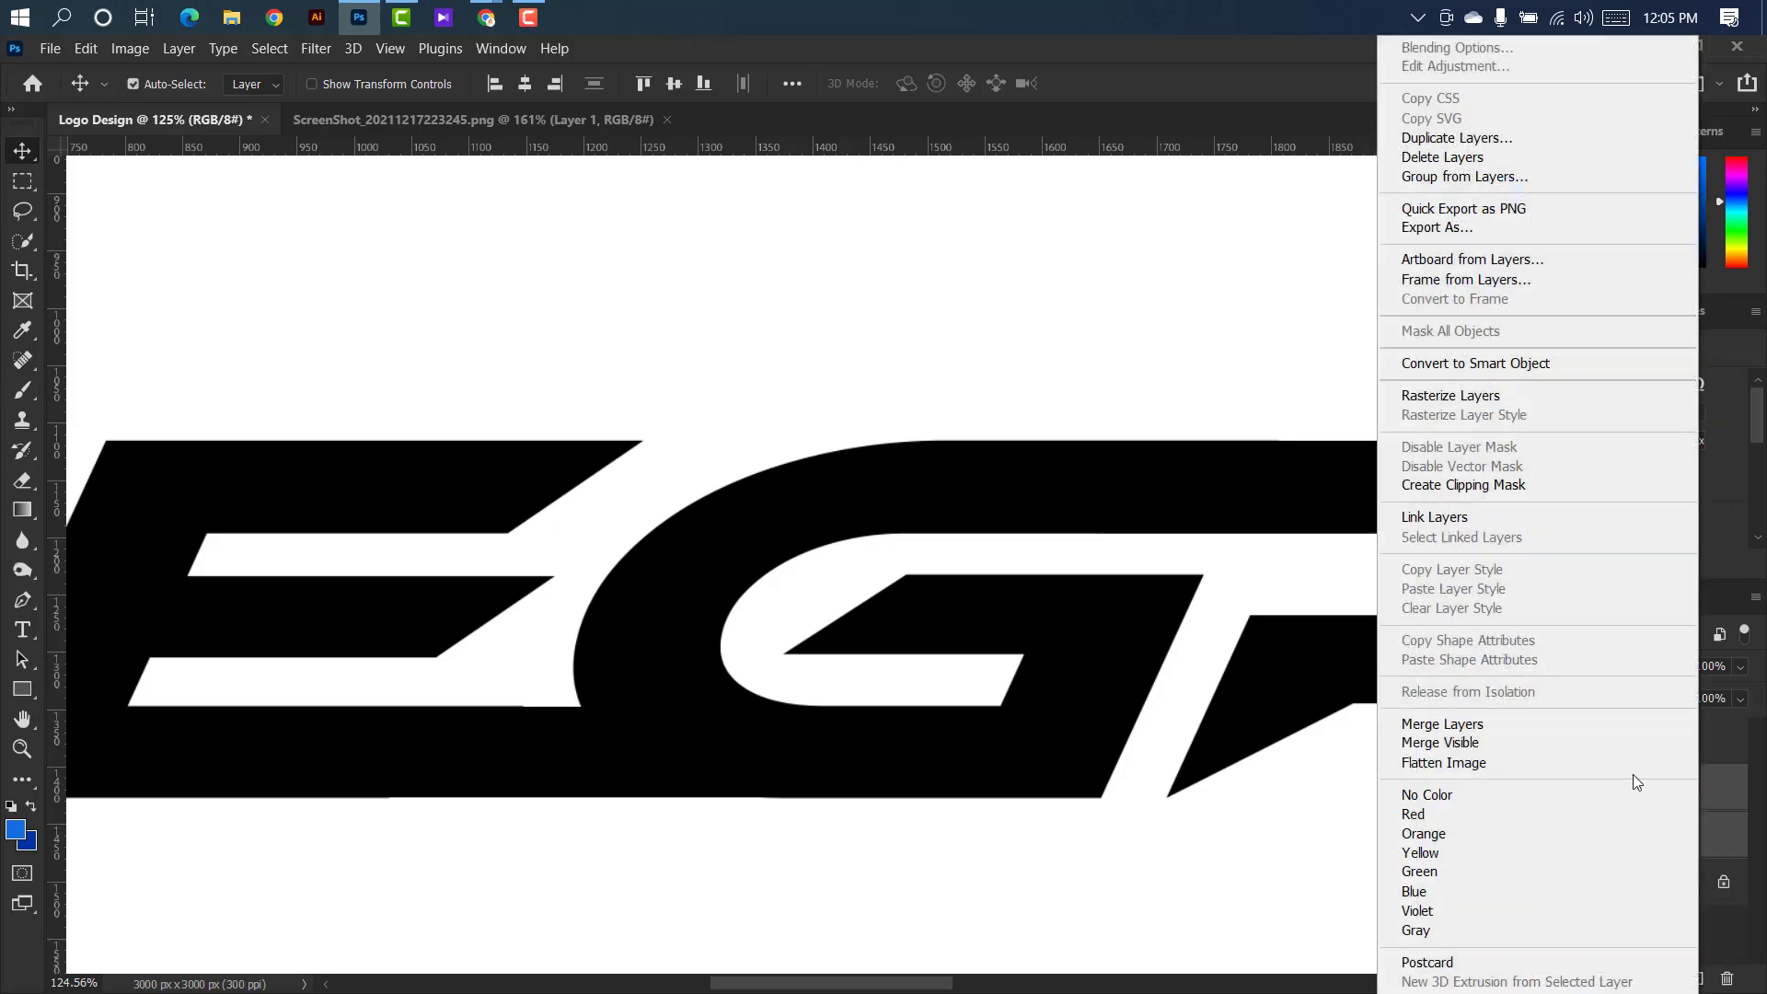
left_click(1629, 723)
scroll(994, 654, "down", 8)
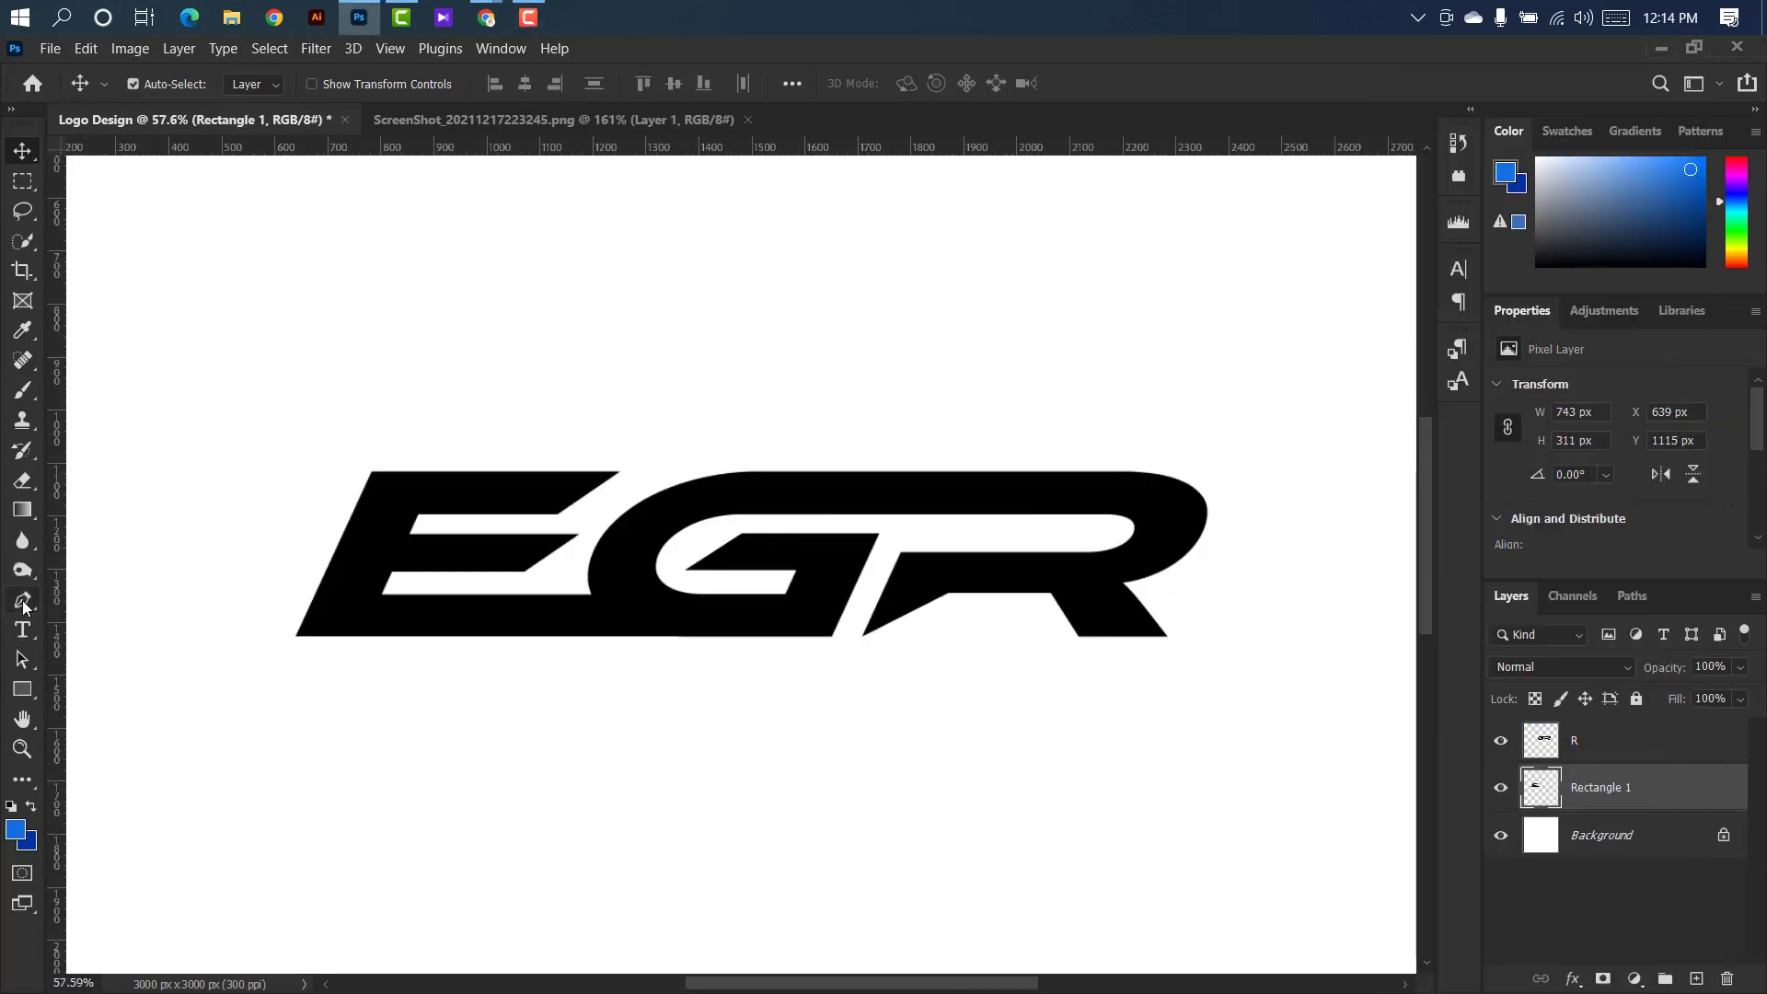
Activate the Pen tool and lower the opacity of the merged E layer to 63%.
right_click(25, 606)
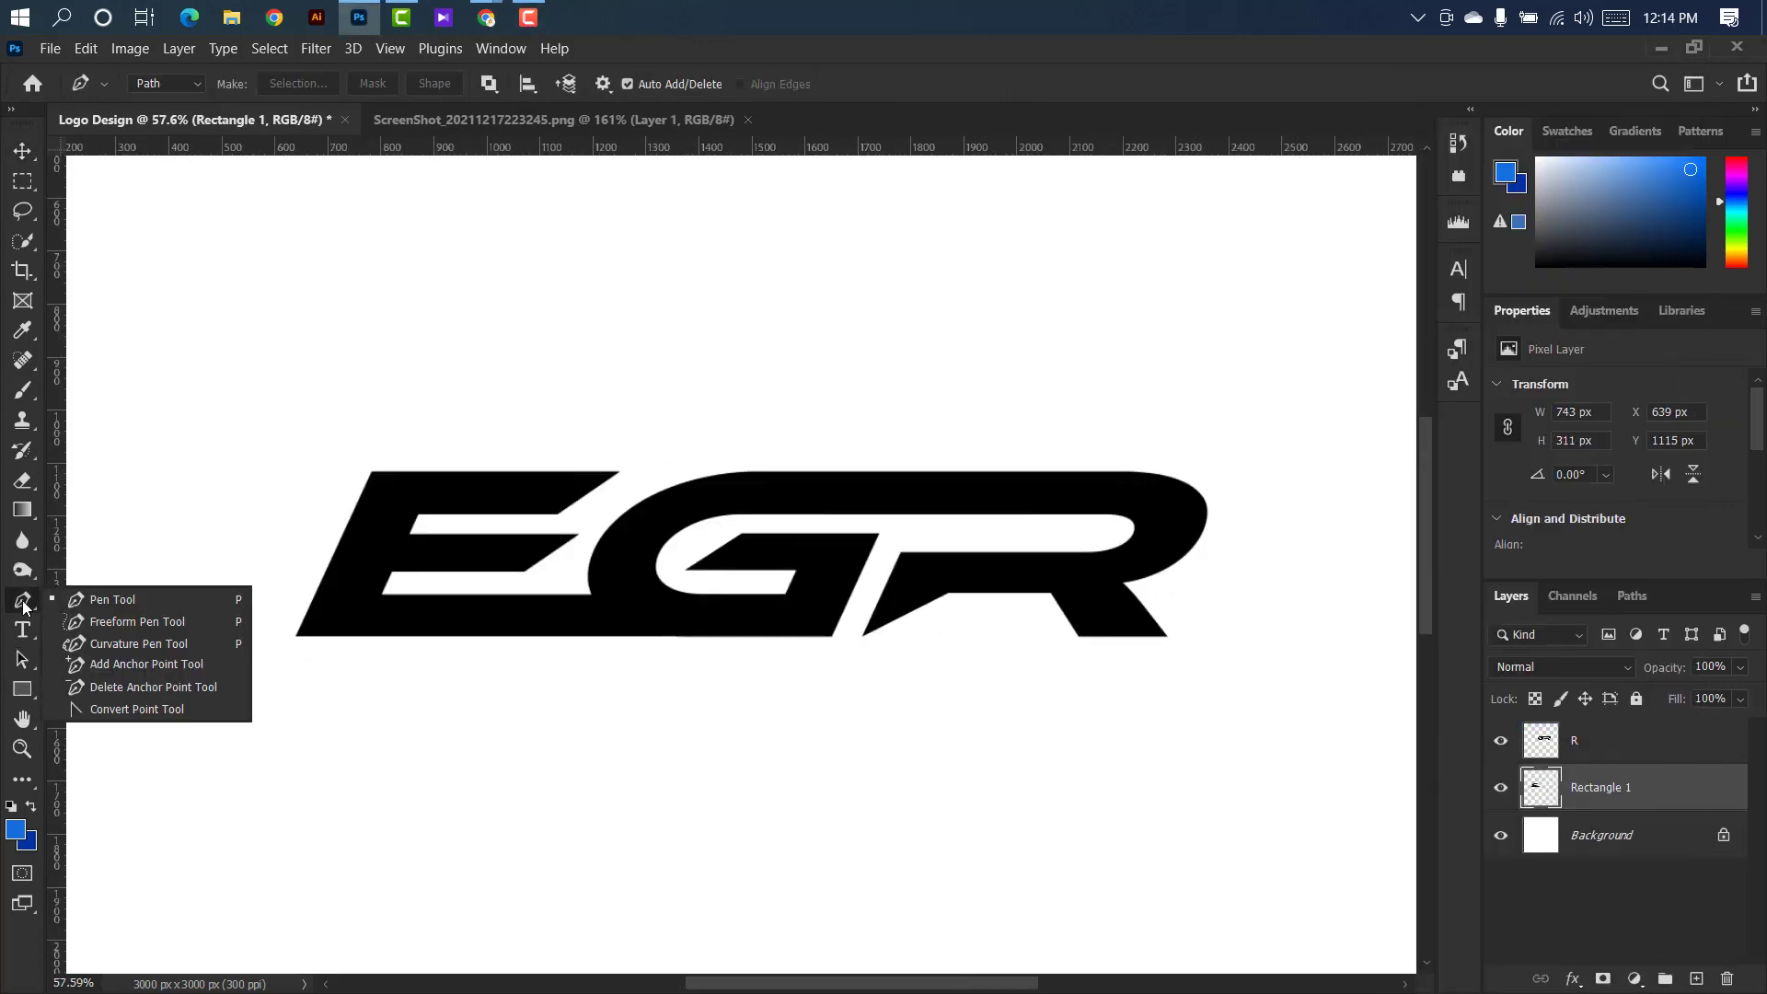
left_click(92, 603)
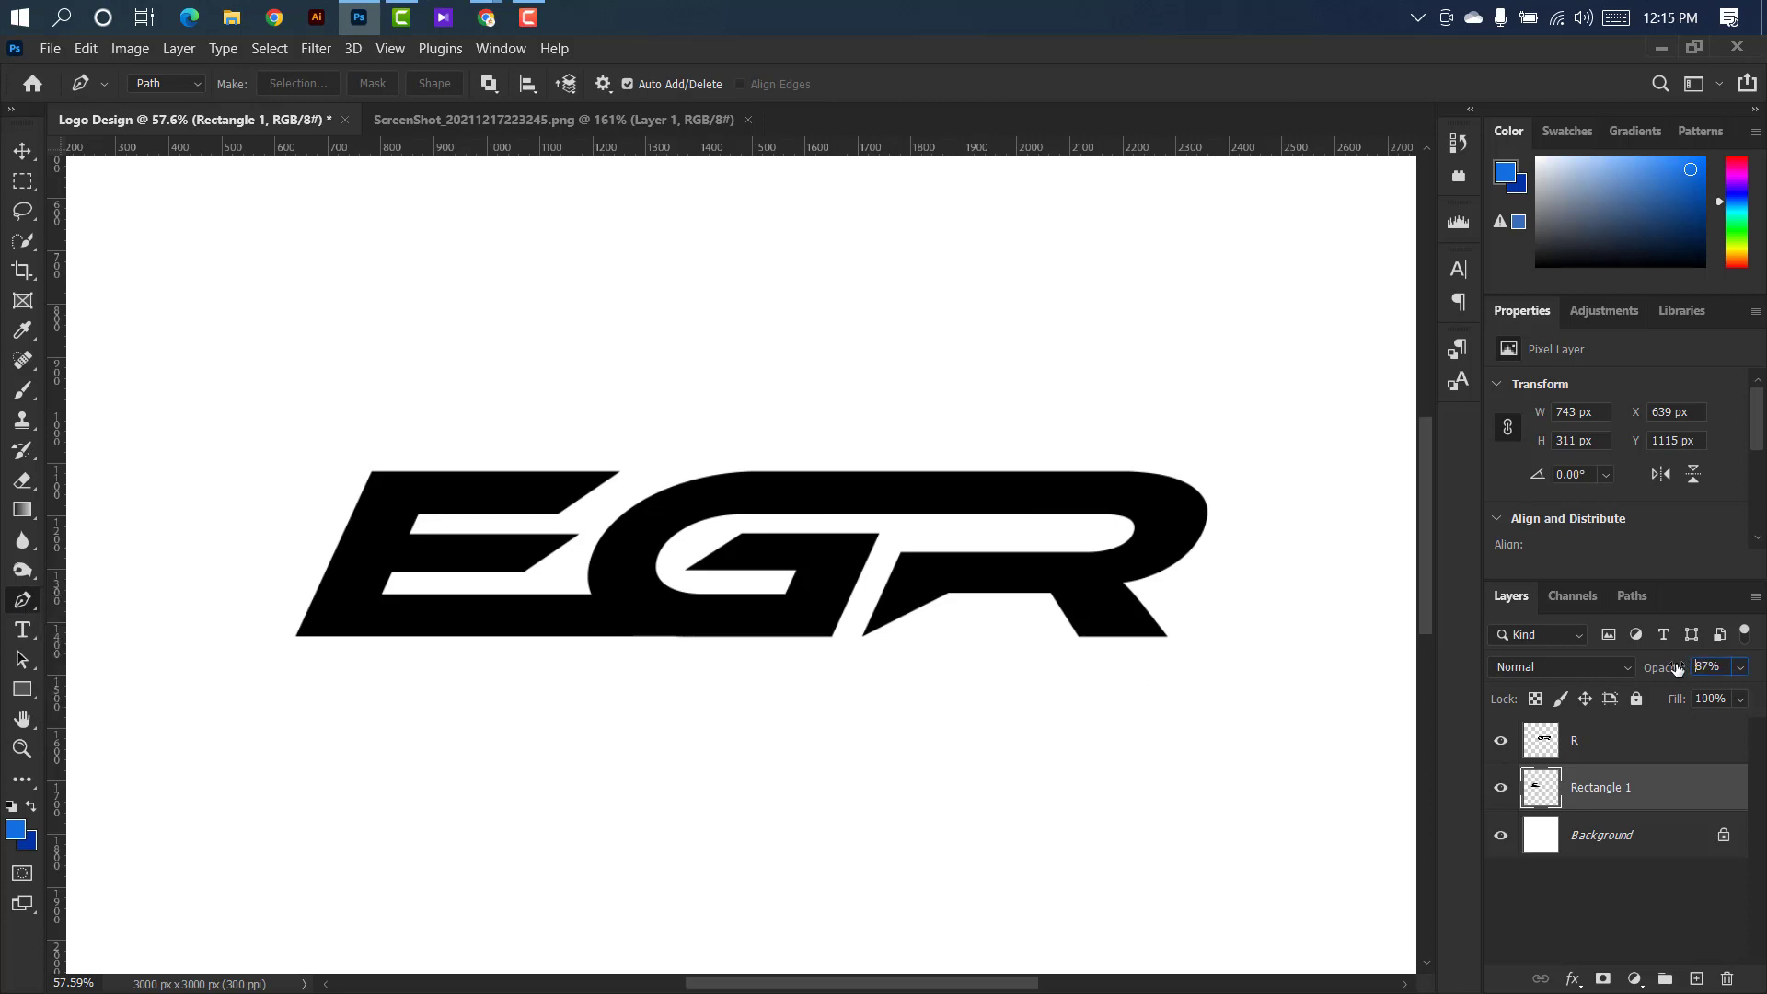
left_click_drag(1678, 669, 1638, 669)
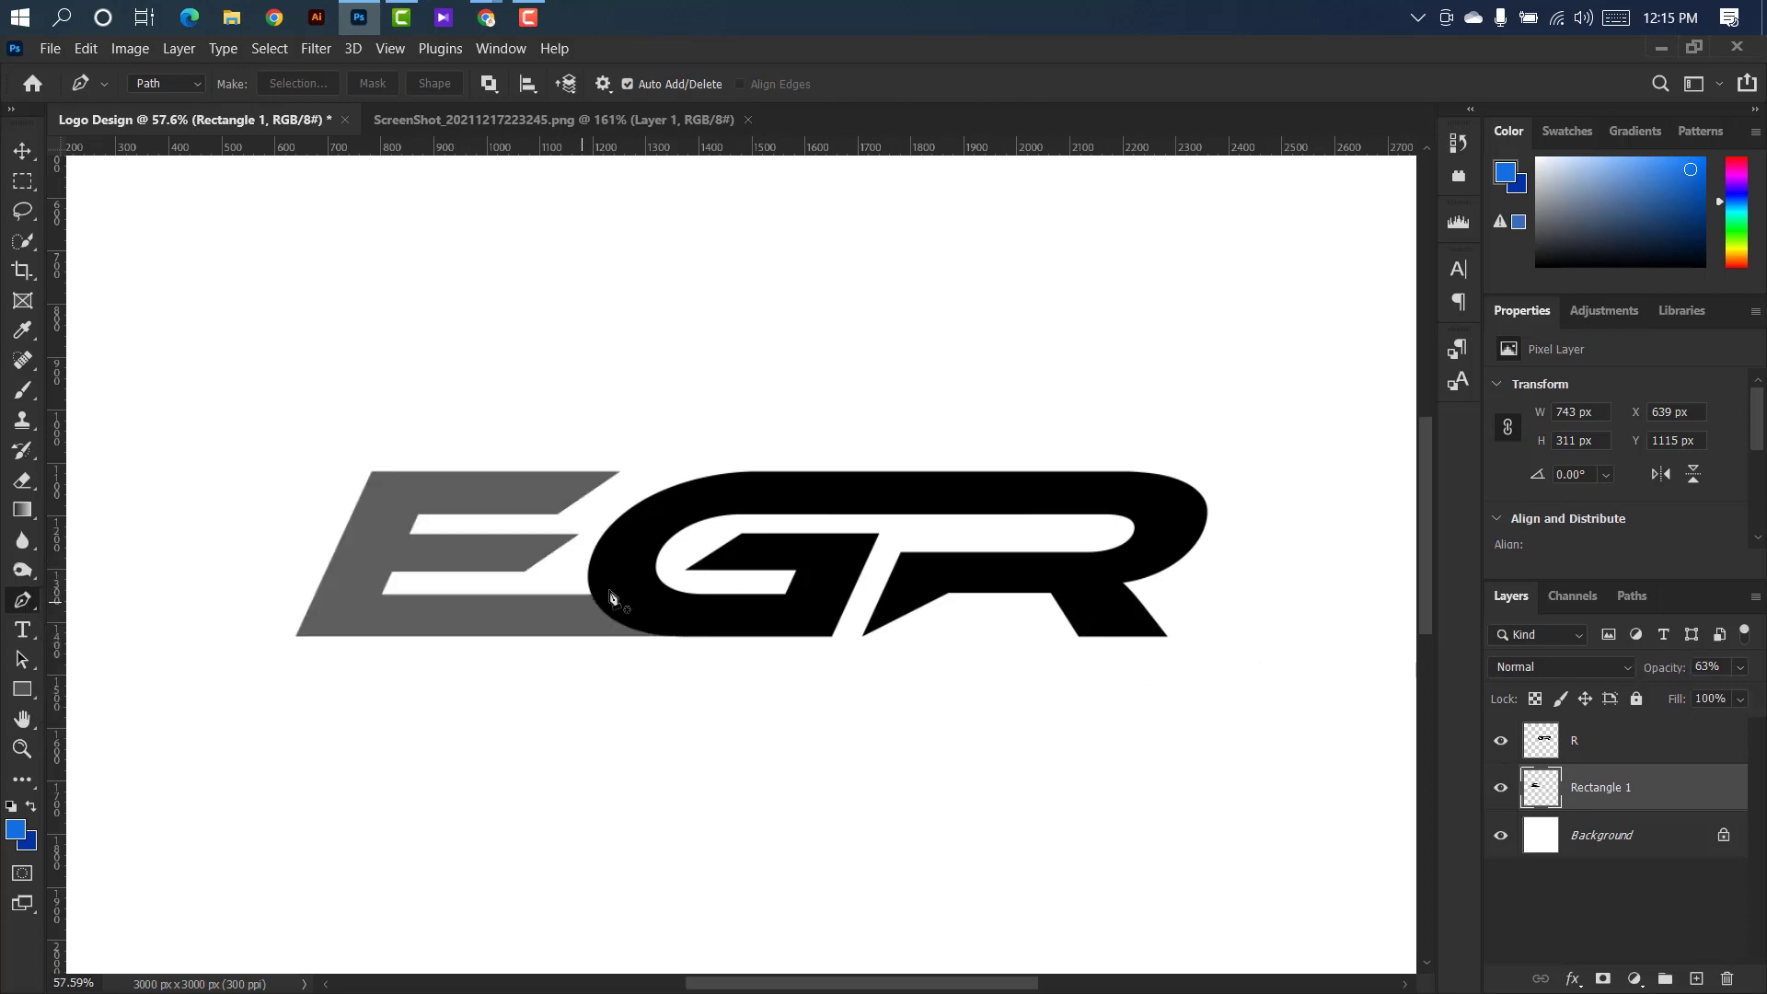
Draw the outer curve of a path from the top of the G's inner opening around its left side to its lower edge.
scroll(610, 597, "up", 10)
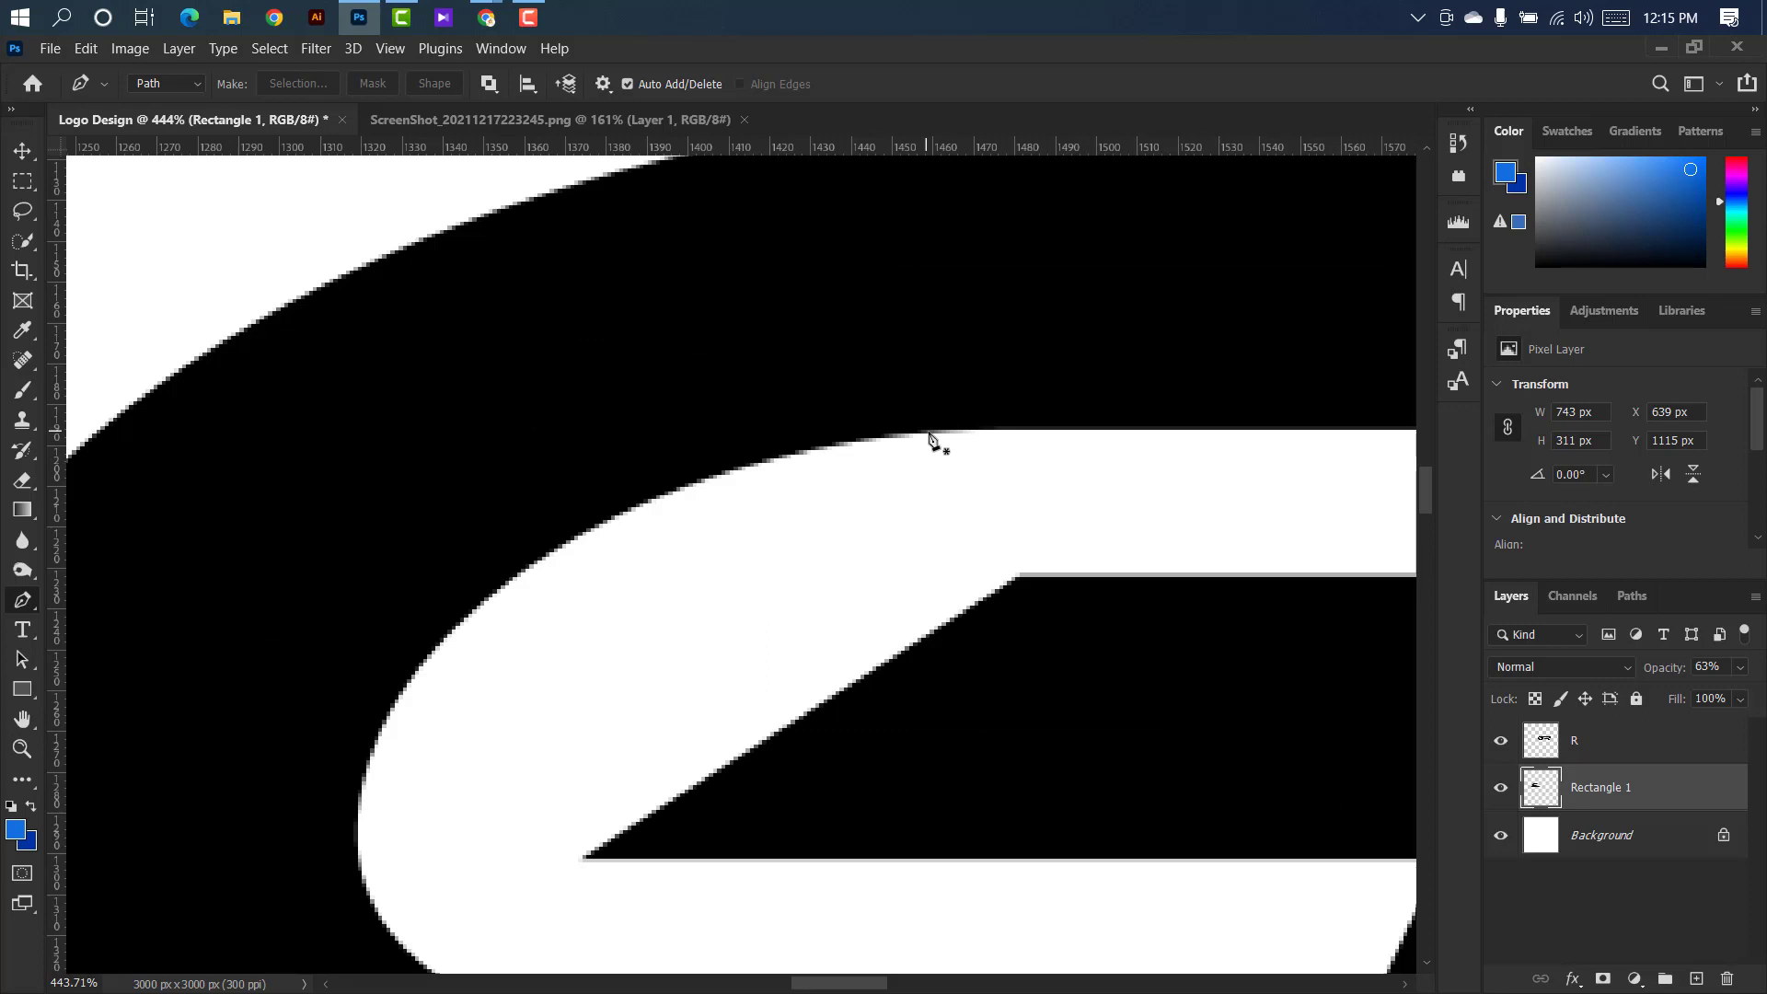
left_click(925, 430)
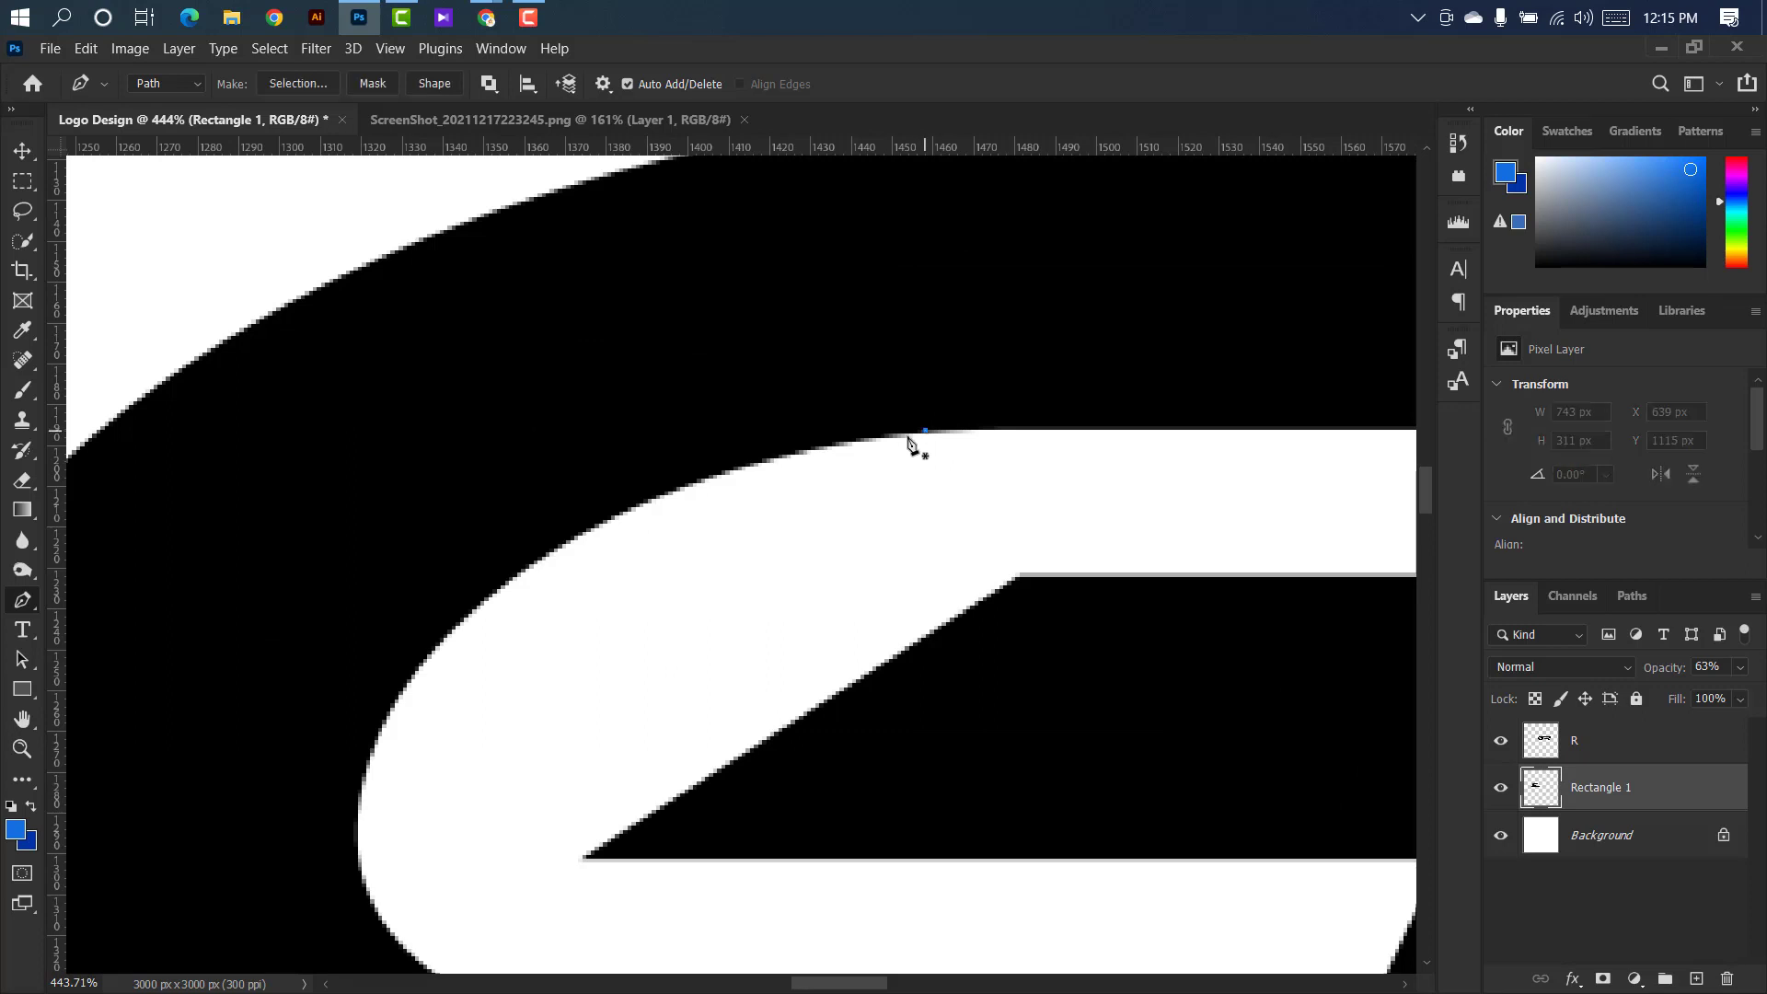
scroll(910, 440, "down", 6)
scroll(523, 637, "up", 3)
left_click_drag(528, 619, 565, 936)
key("alt")
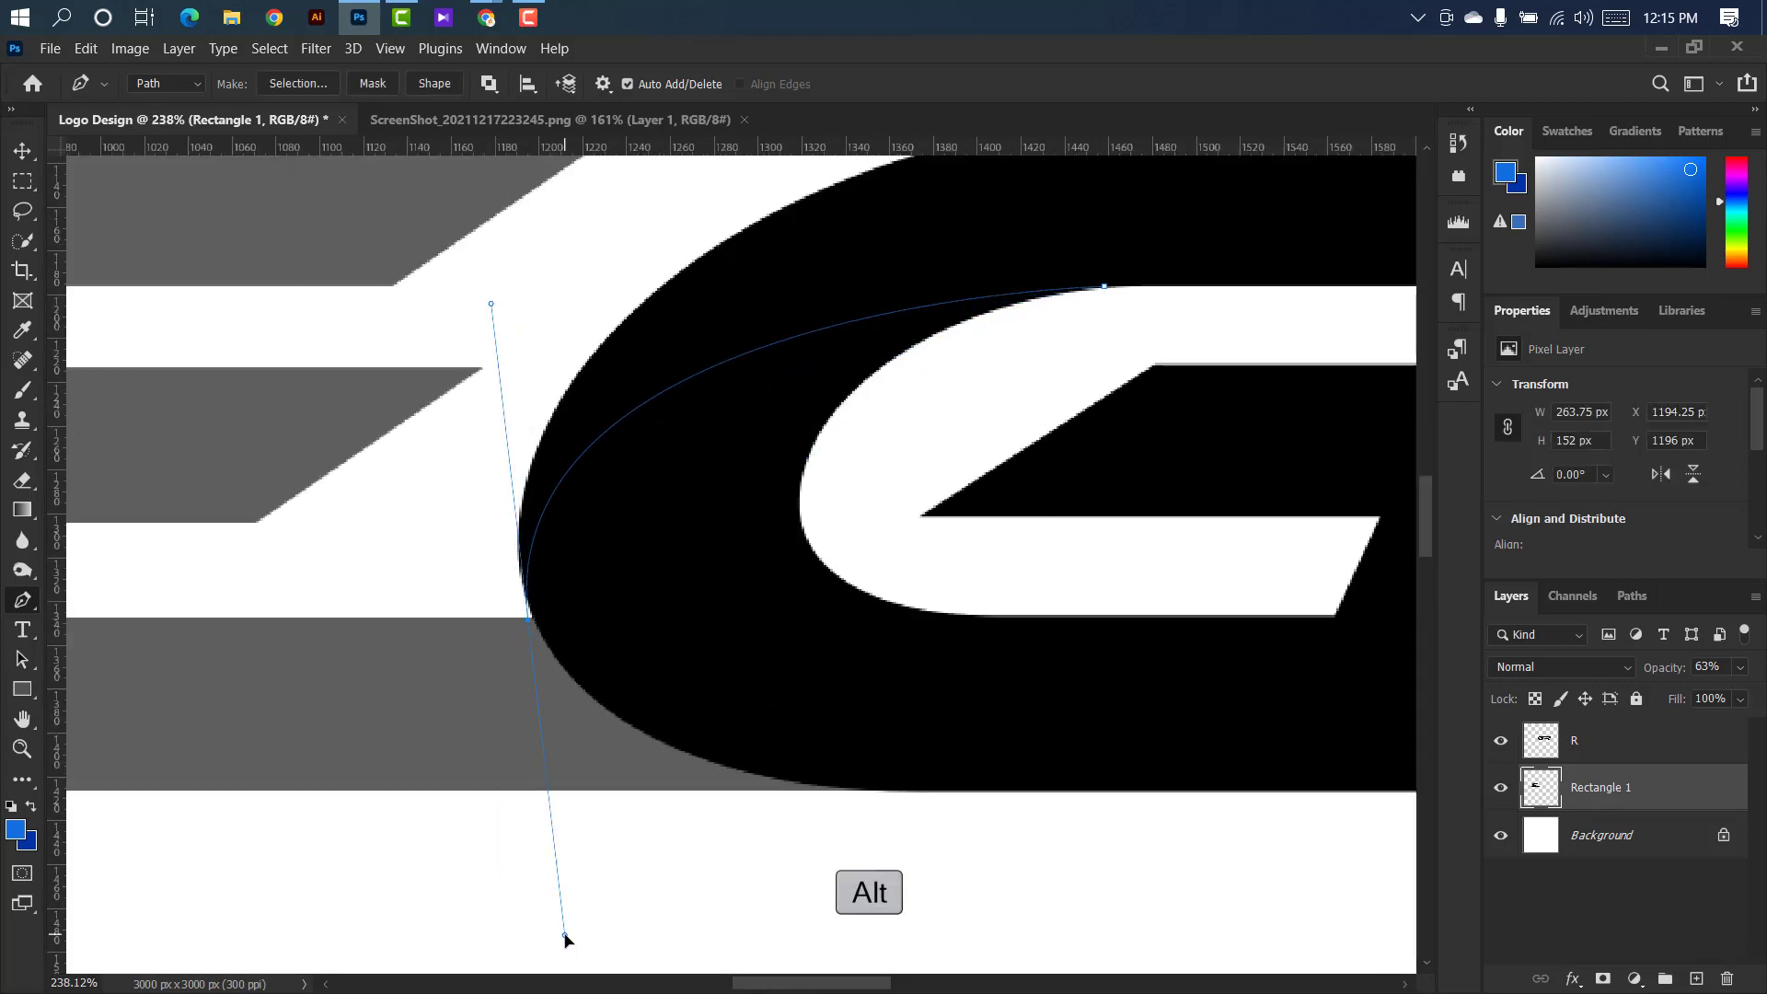
scroll(651, 785, "up", 2)
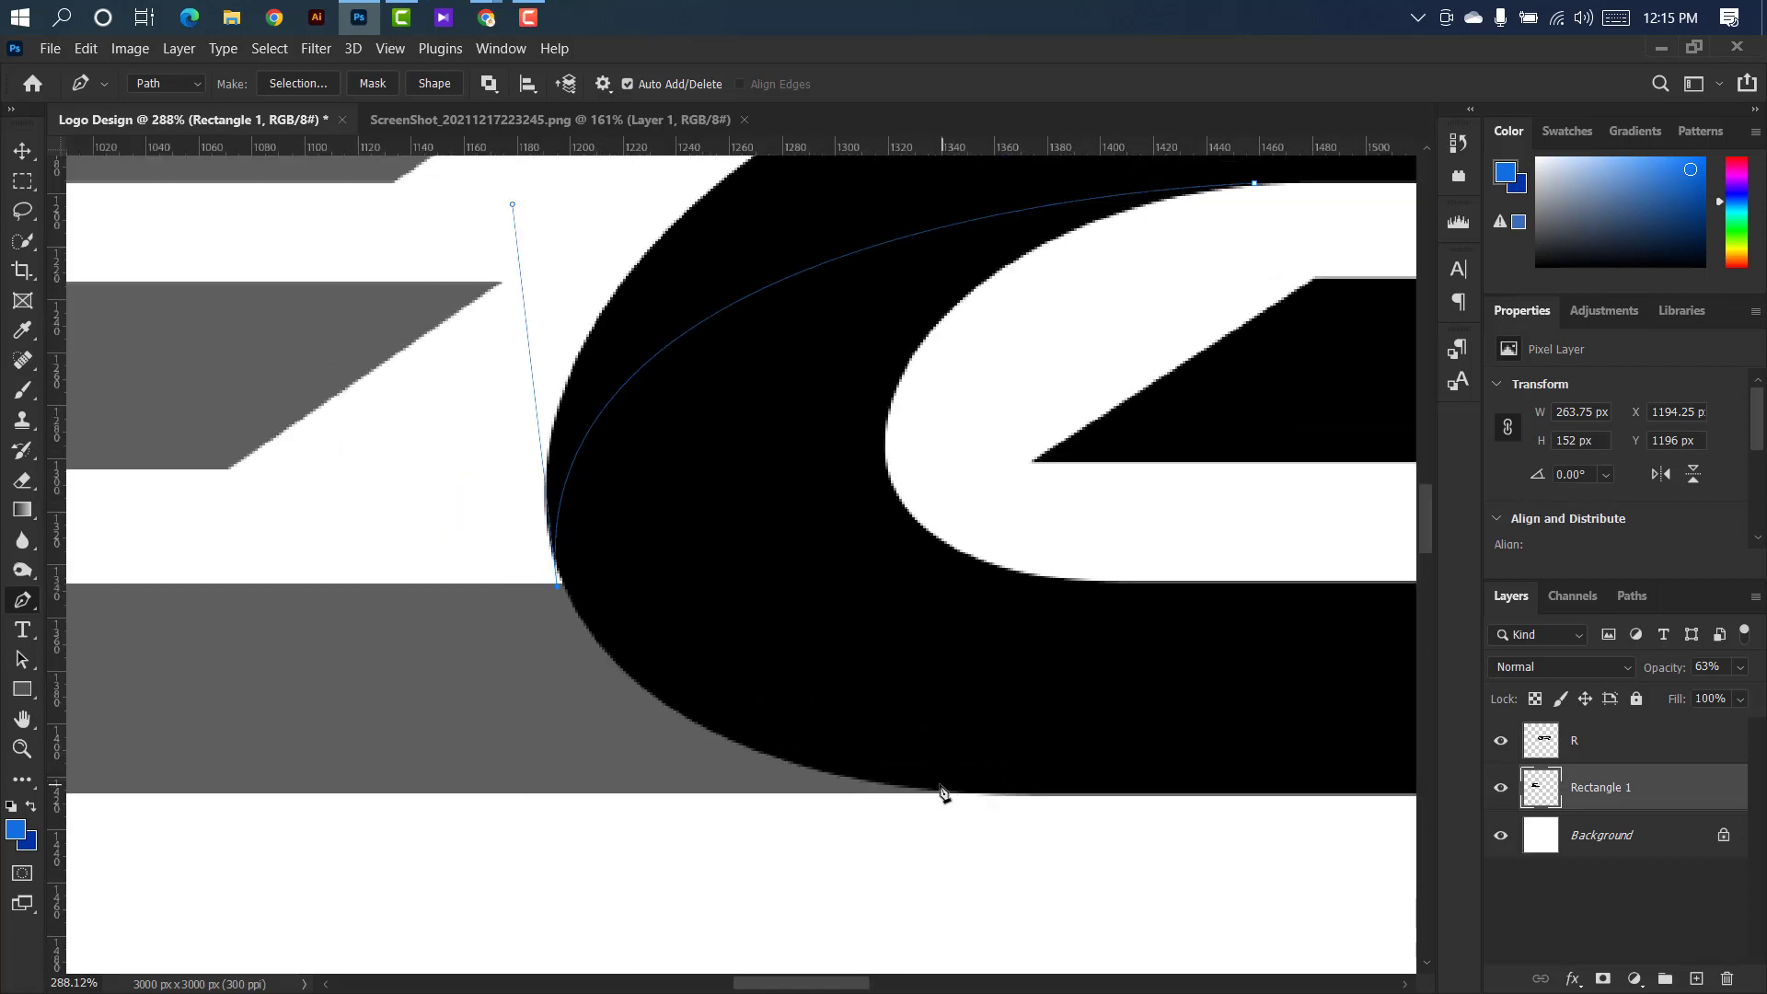
left_click_drag(859, 784, 1128, 819)
key("alt")
left_click(857, 785, "alt")
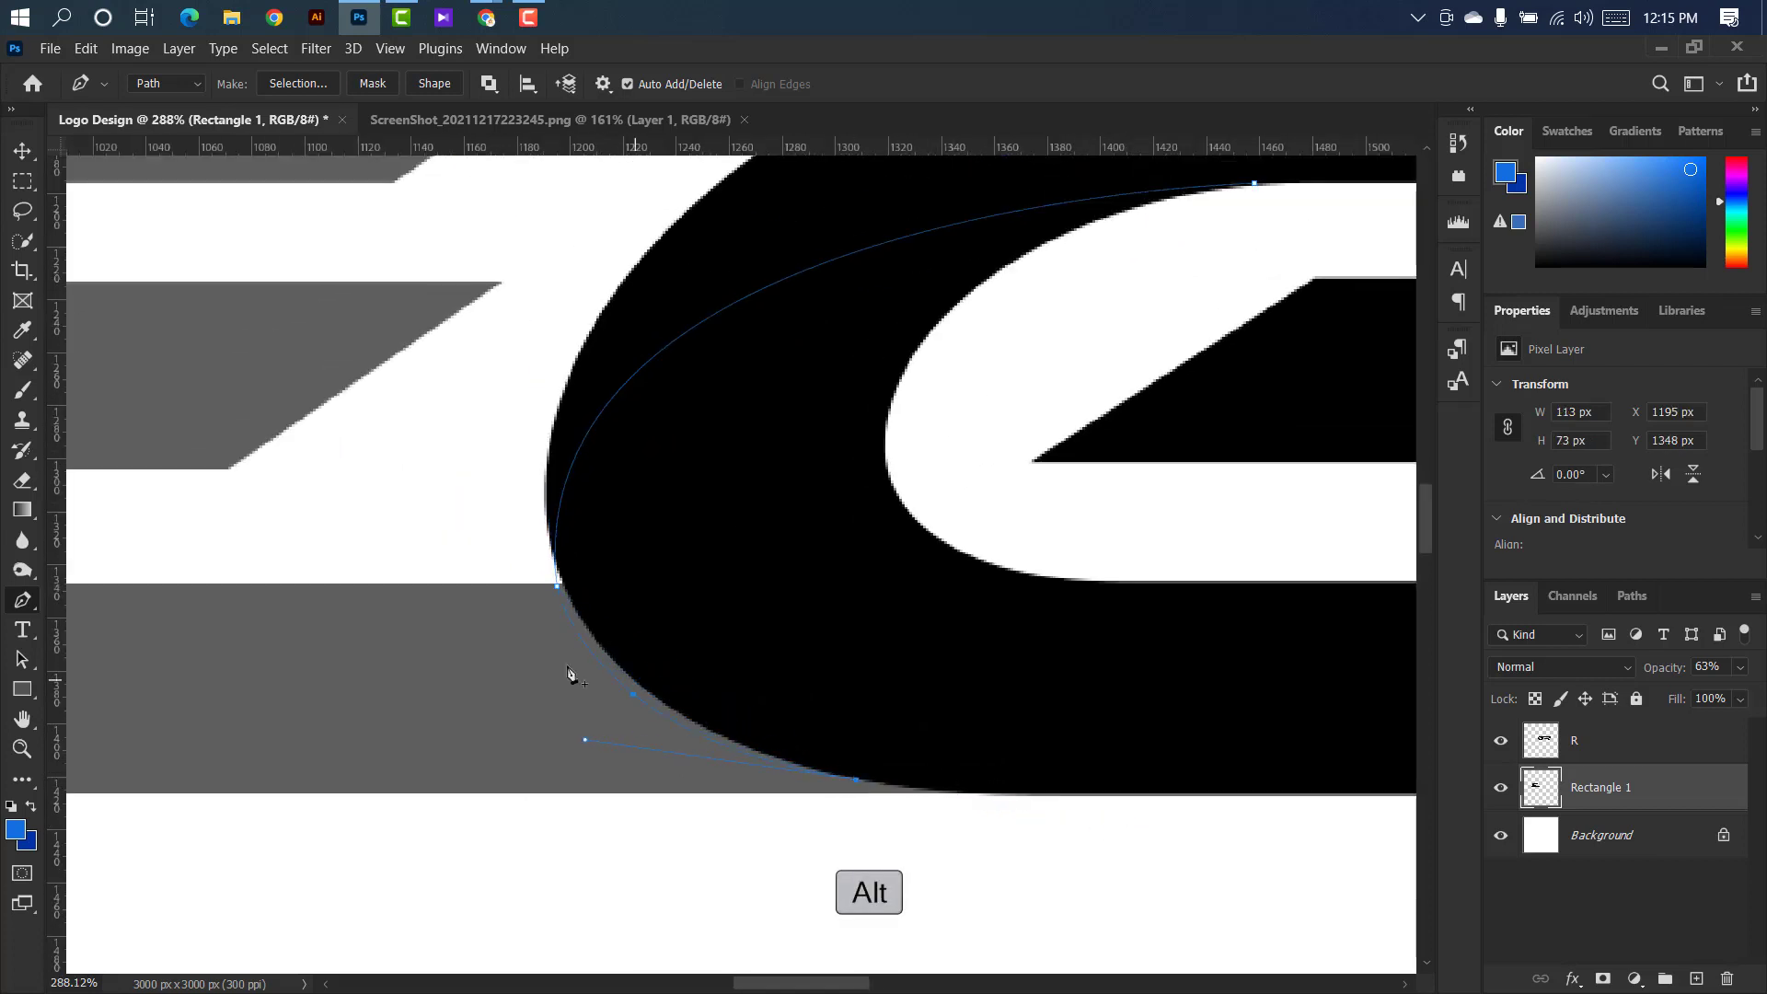
Curve the path back up inside the G's left side and close it at its starting point, forming a thin crescent.
scroll(578, 672, "down", 2)
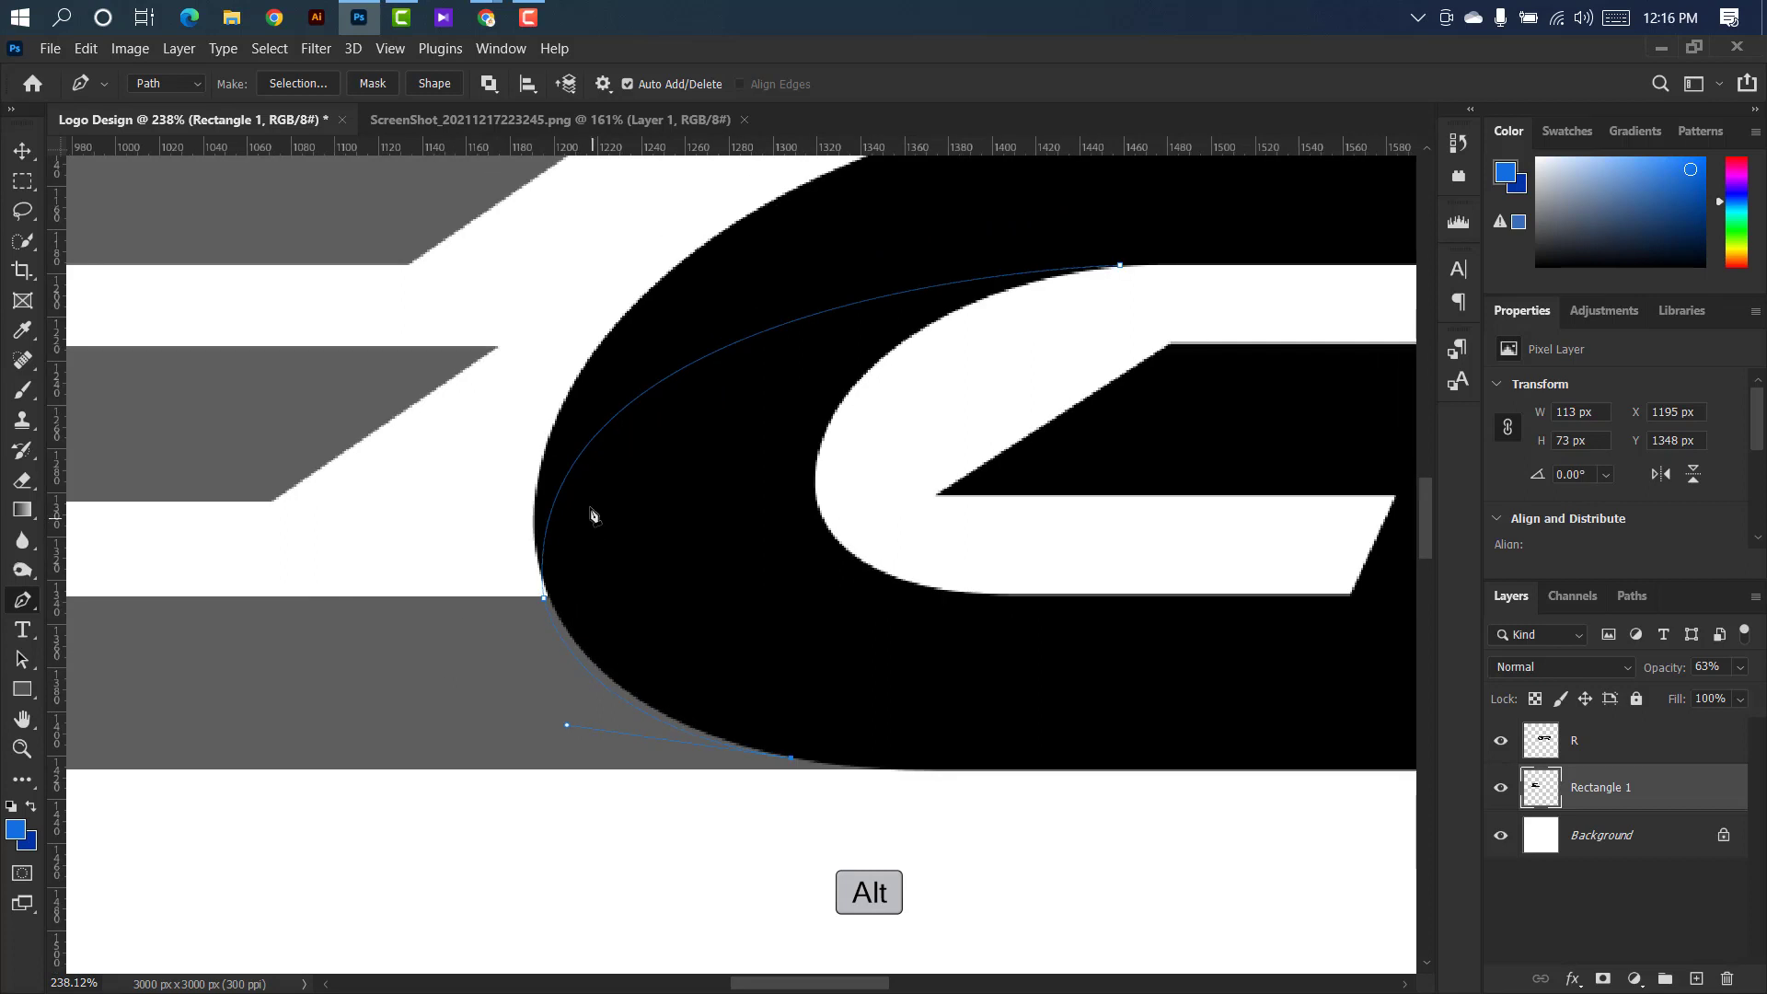
left_click_drag(617, 443, 764, 215)
key("alt")
left_click(617, 444, "alt")
scroll(308, 423, "down", 1)
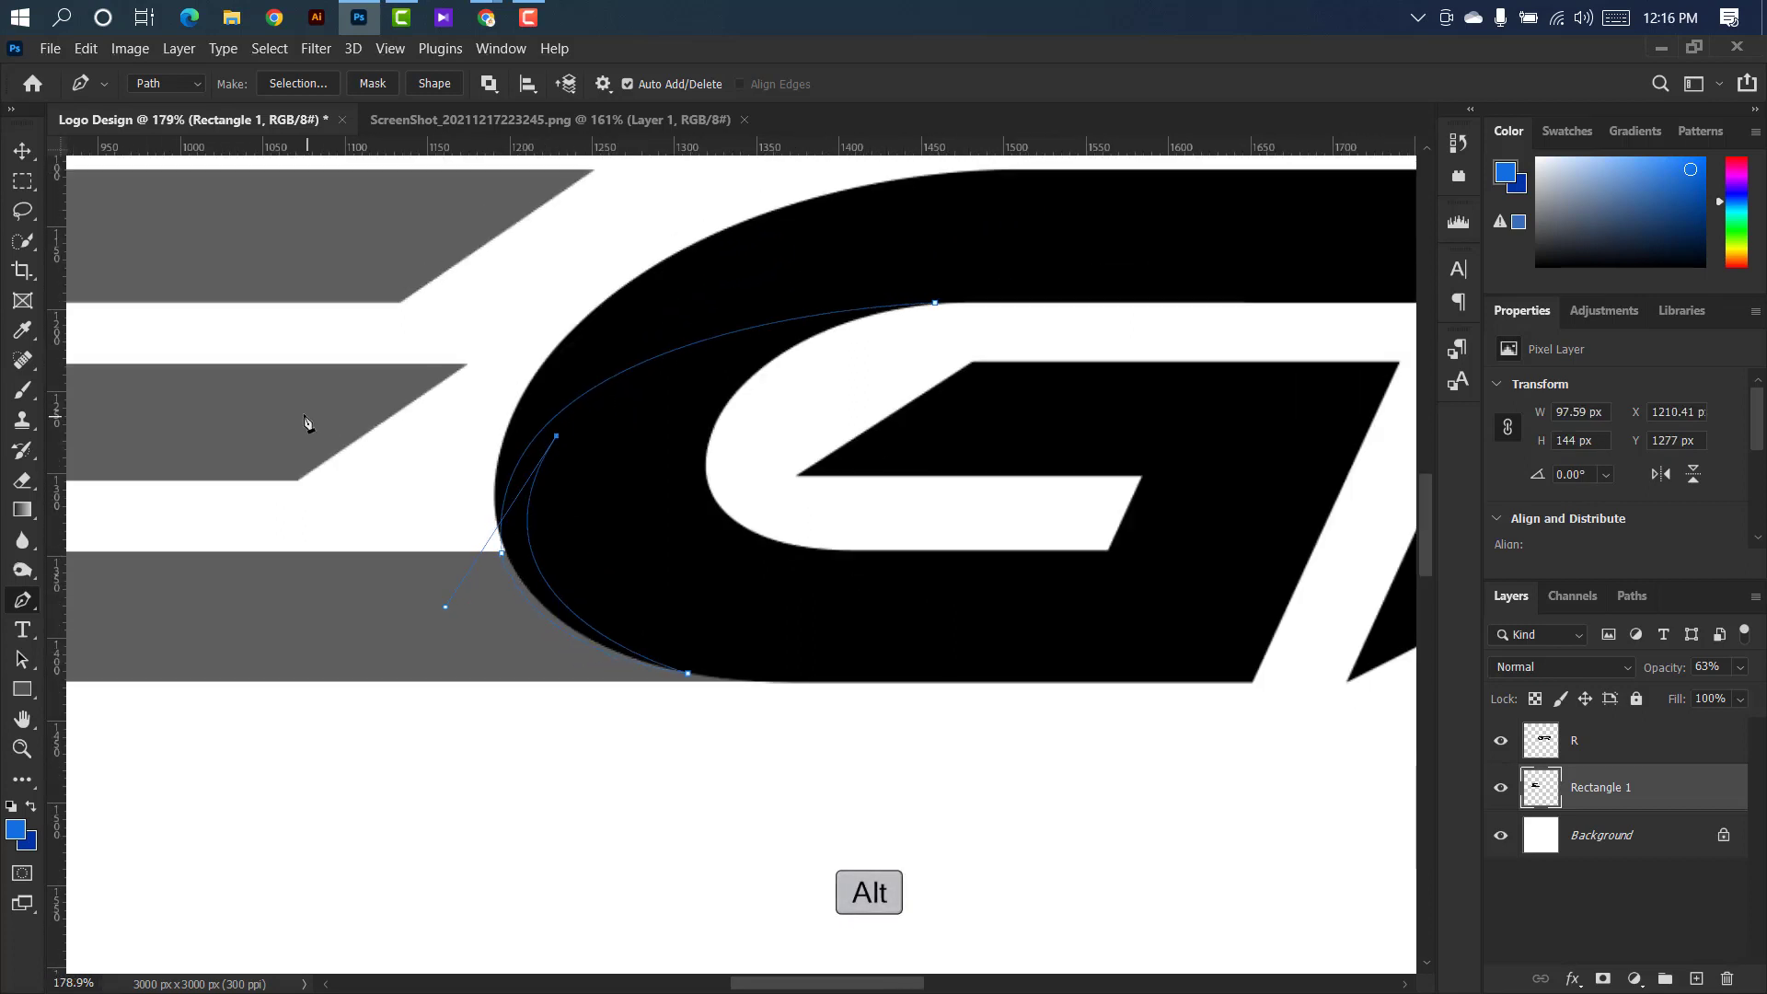
scroll(852, 395, "up", 3)
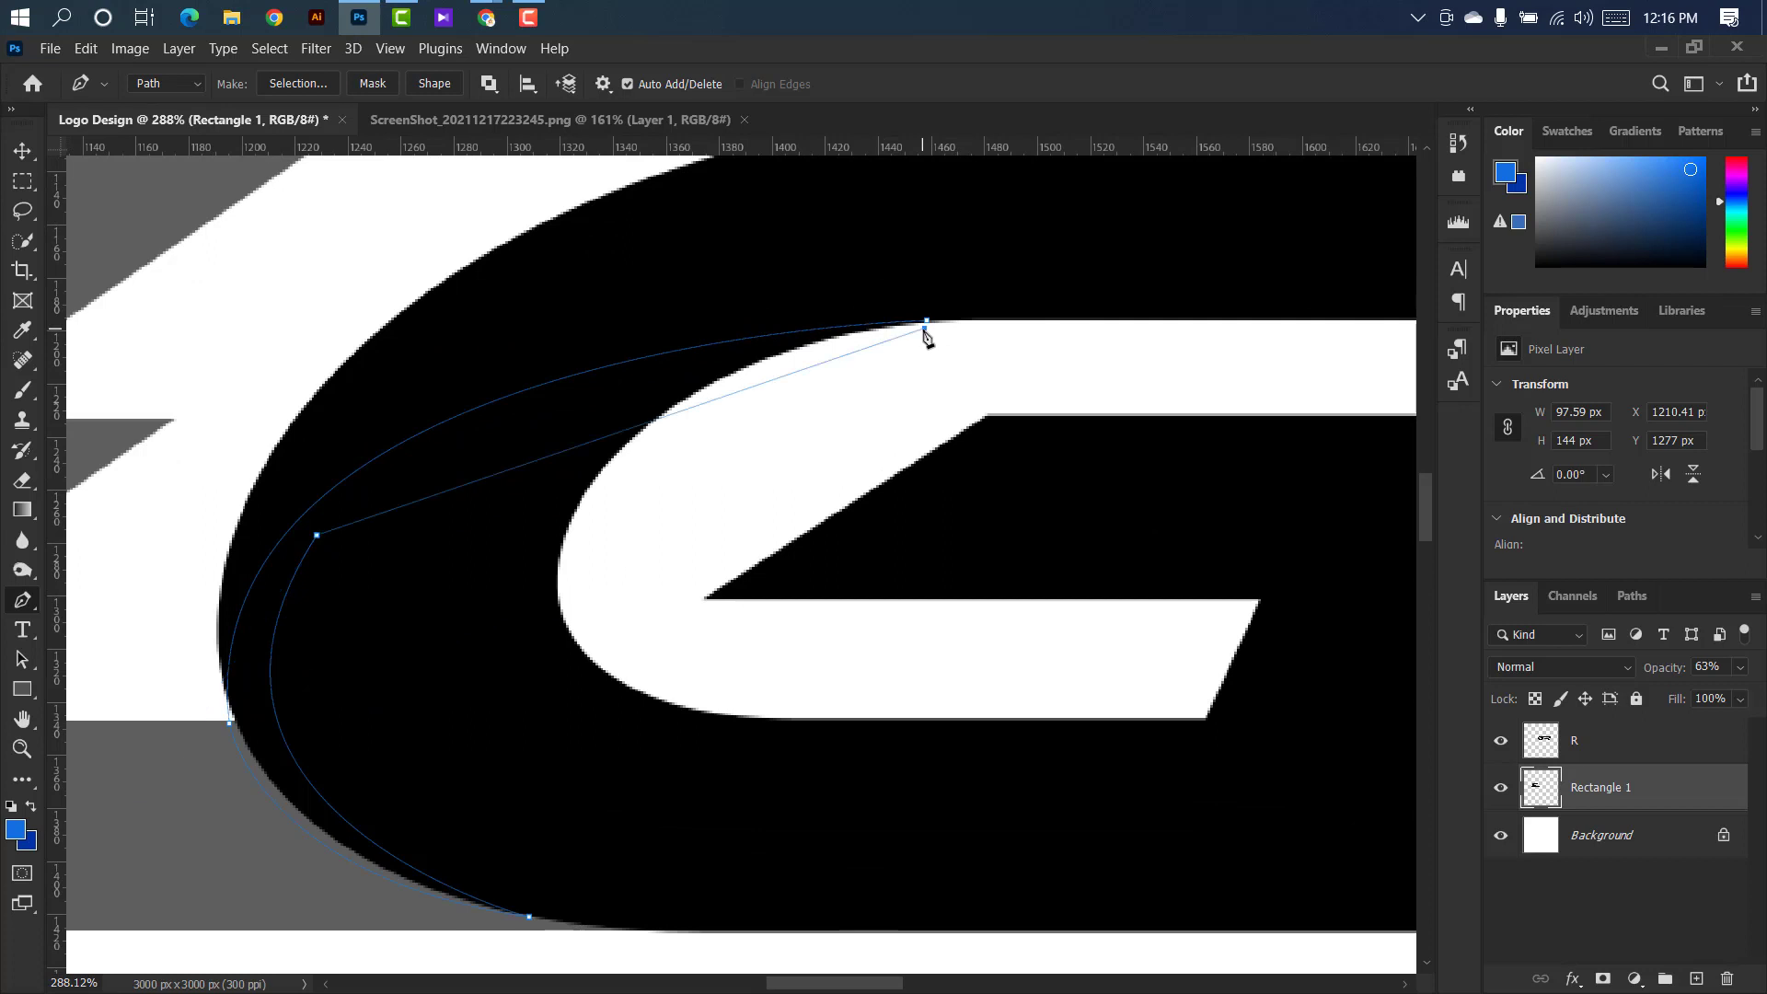
left_click_drag(926, 320, 1410, 278)
scroll(854, 324, "right", 2)
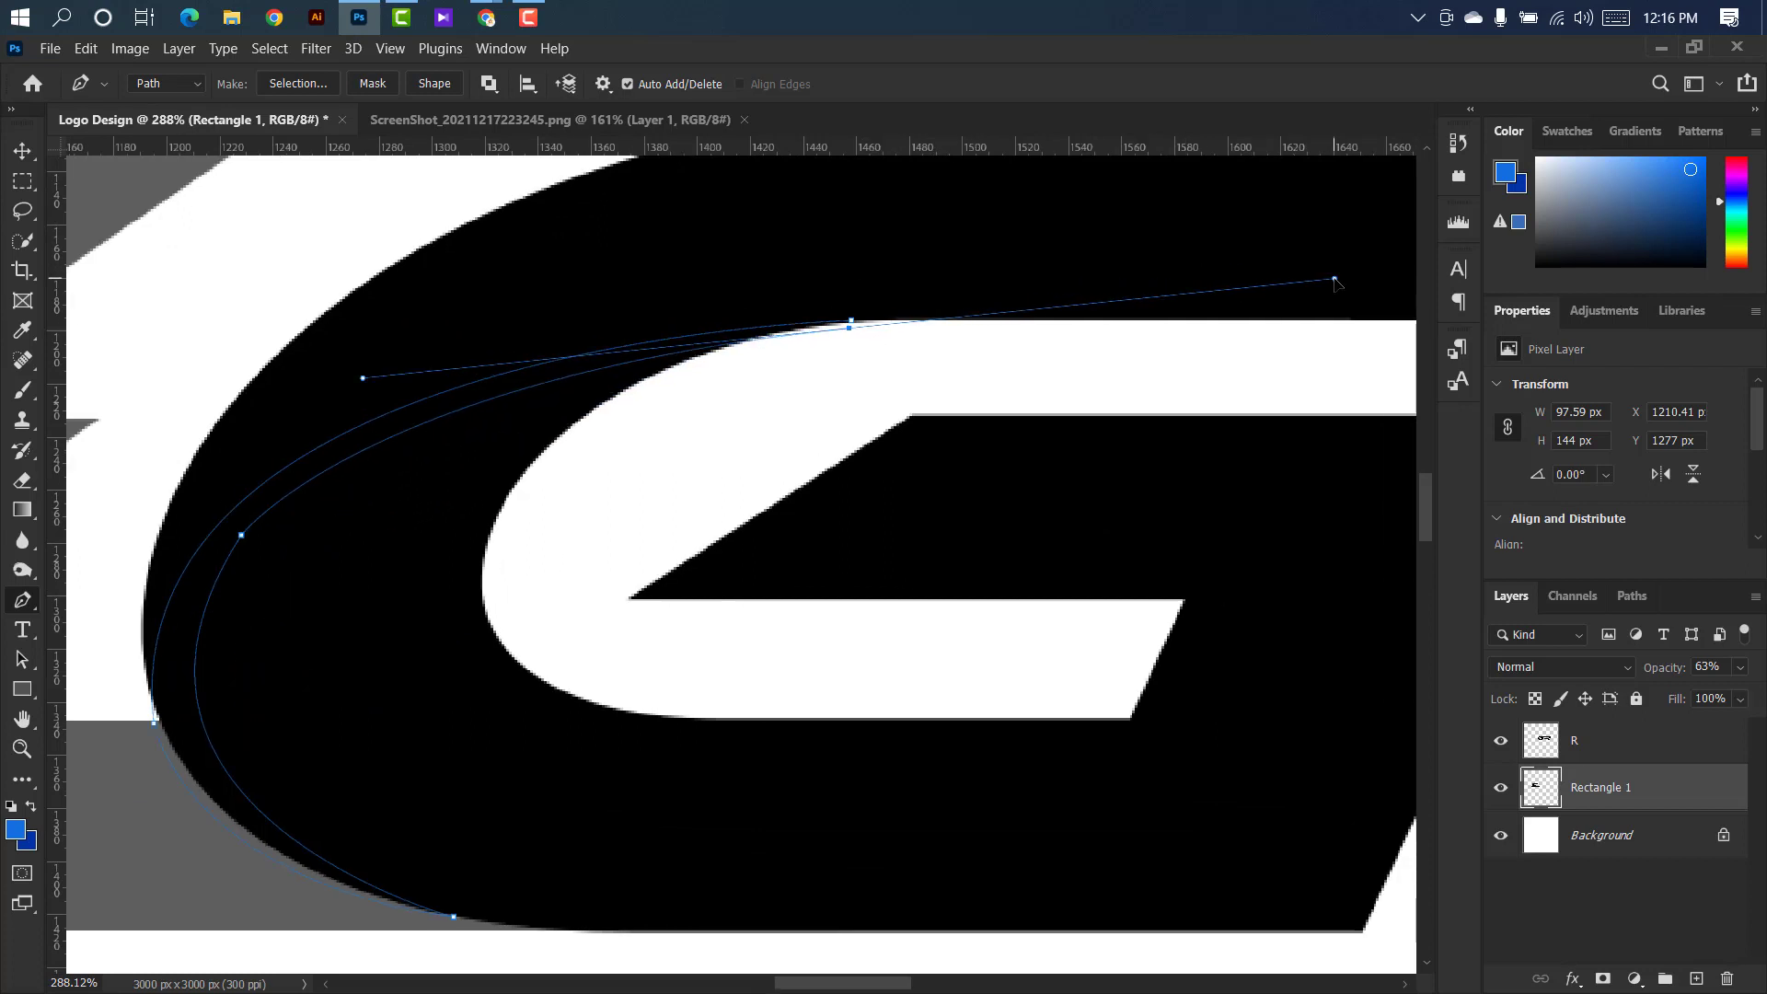
left_click(851, 326, "alt")
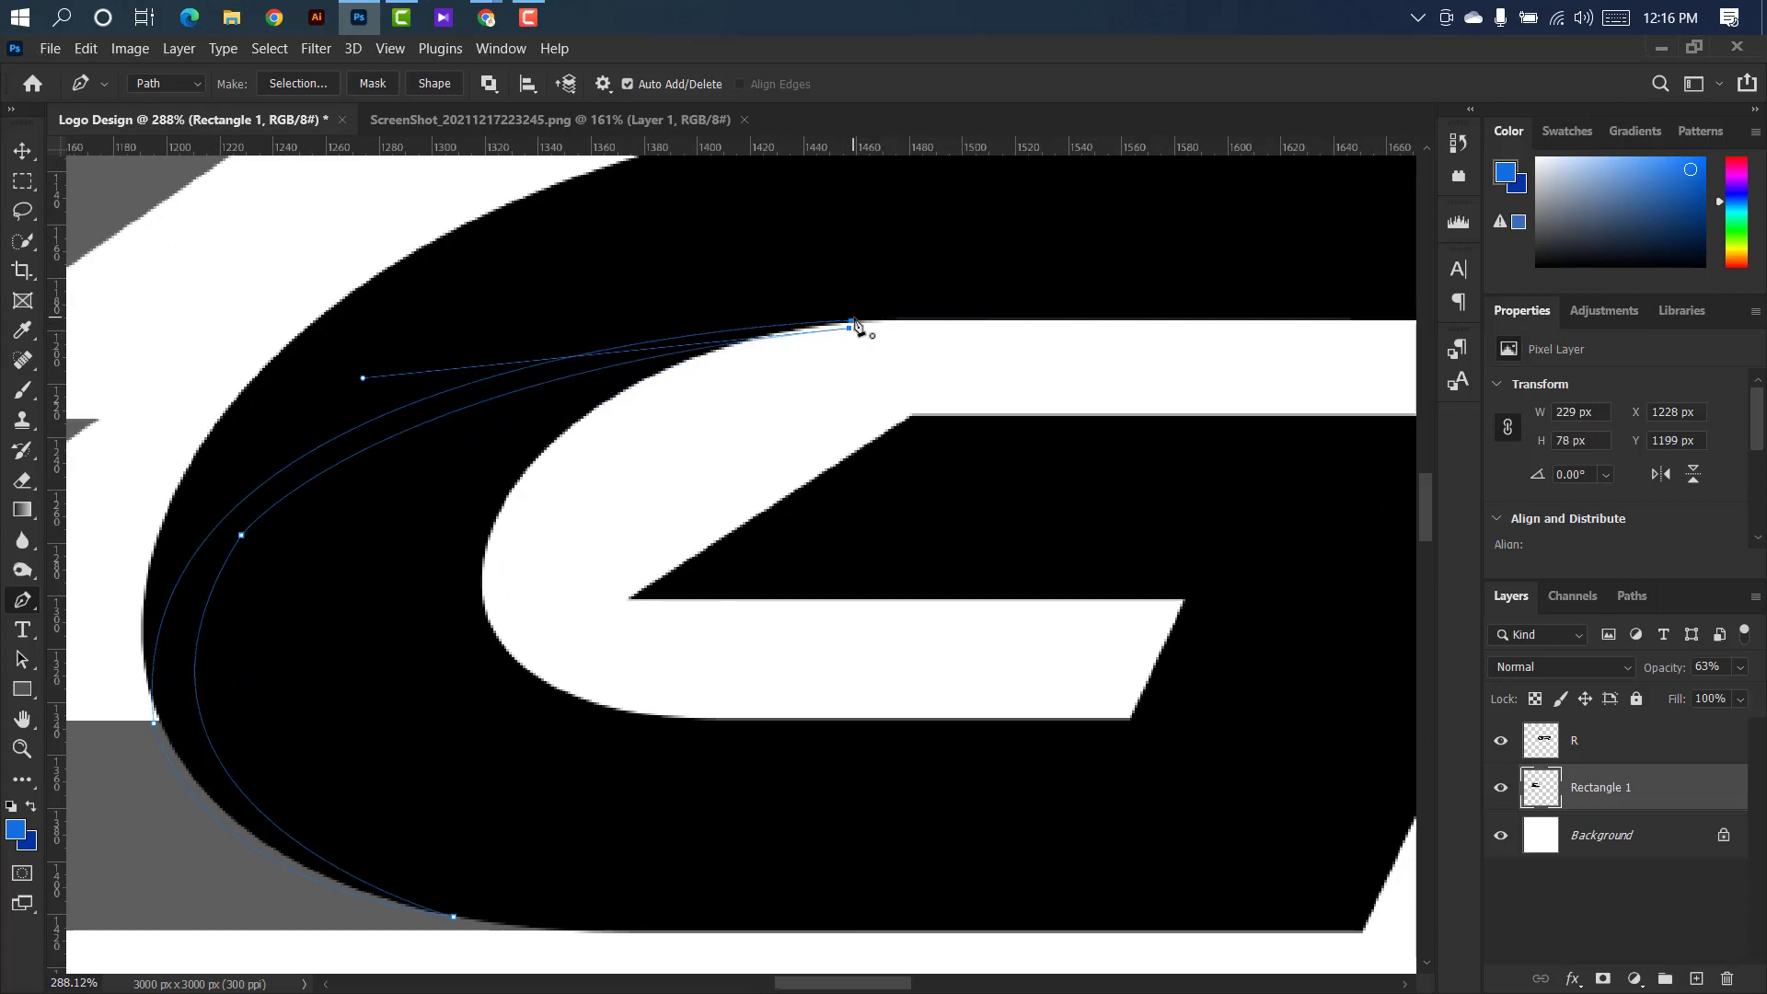
Turn the crescent path into a selection and delete that area from the merged E layer.
right_click(332, 453)
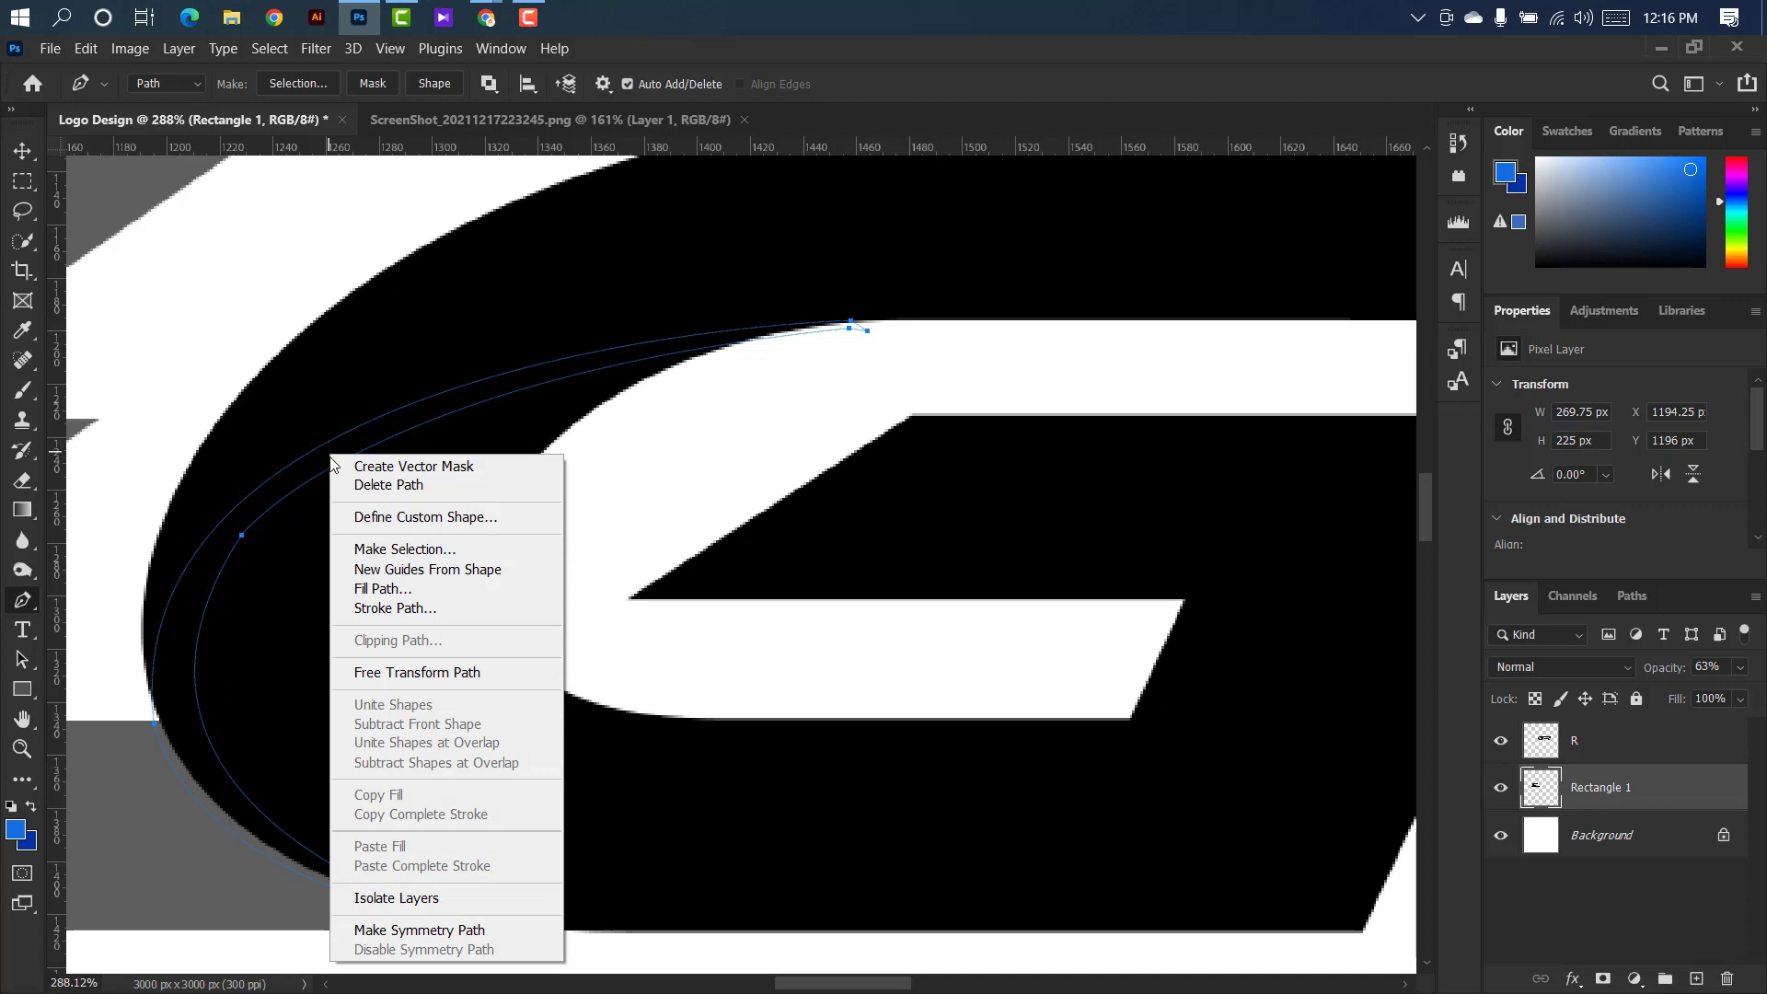
left_click(386, 544)
left_click(983, 283)
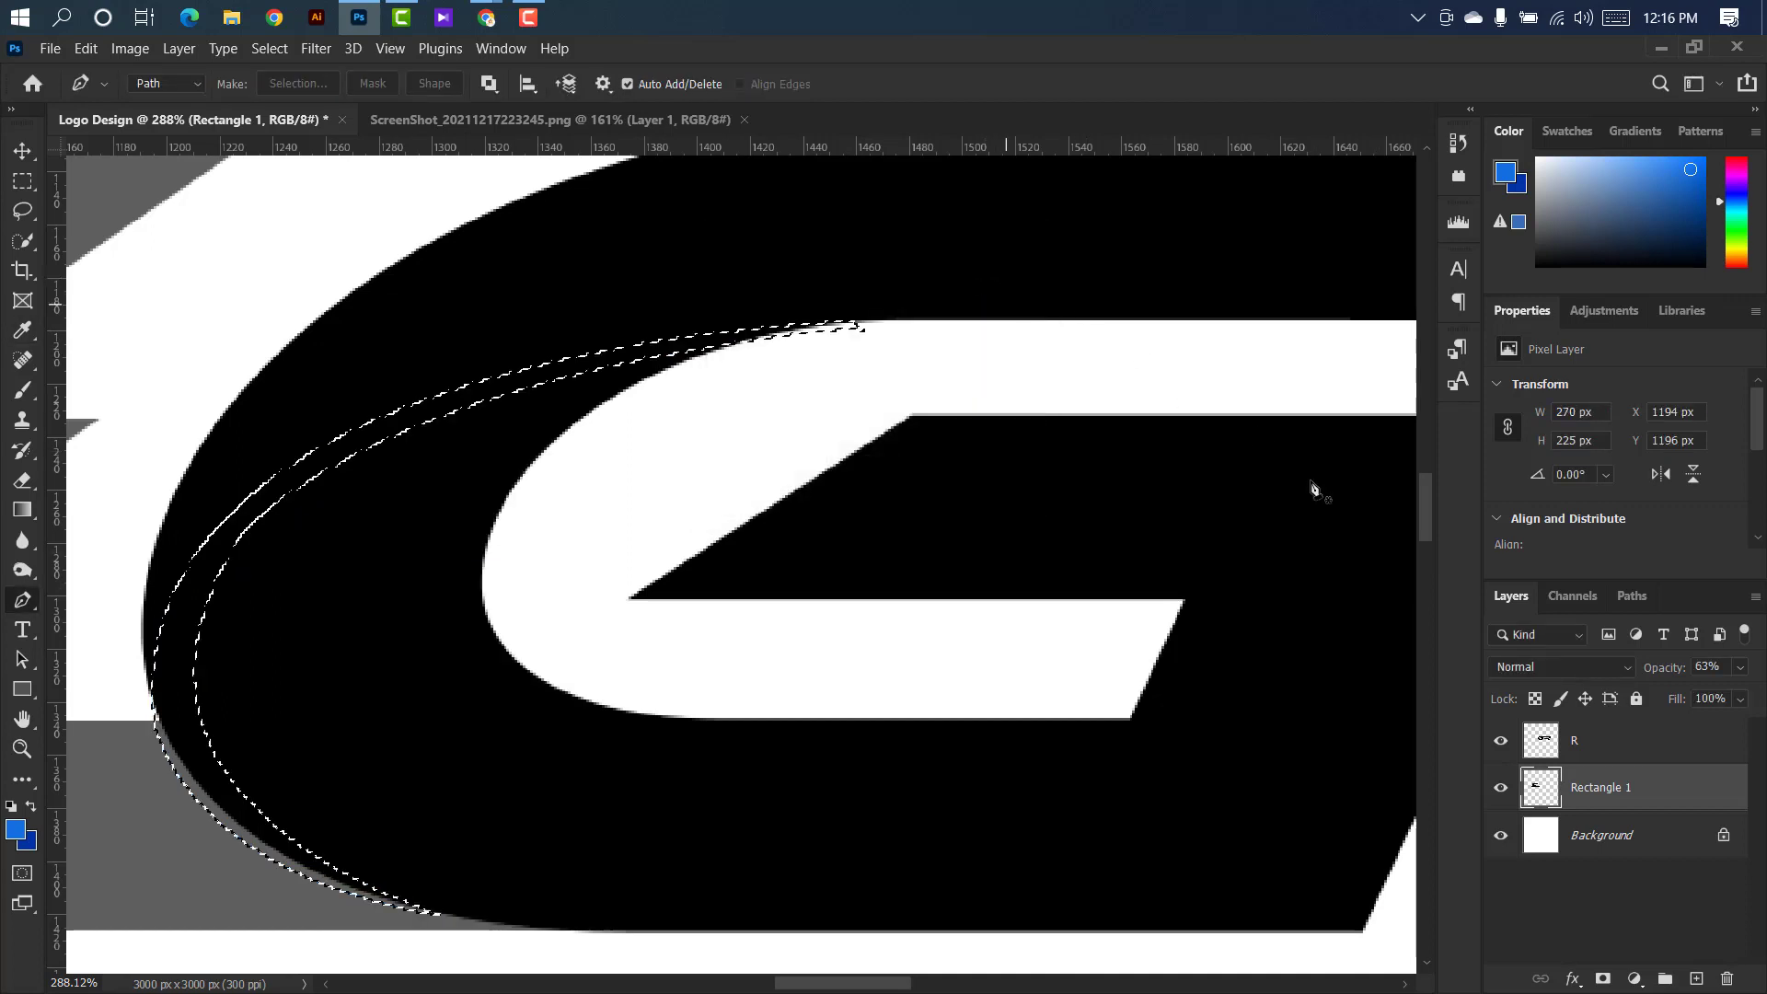
key("Delete")
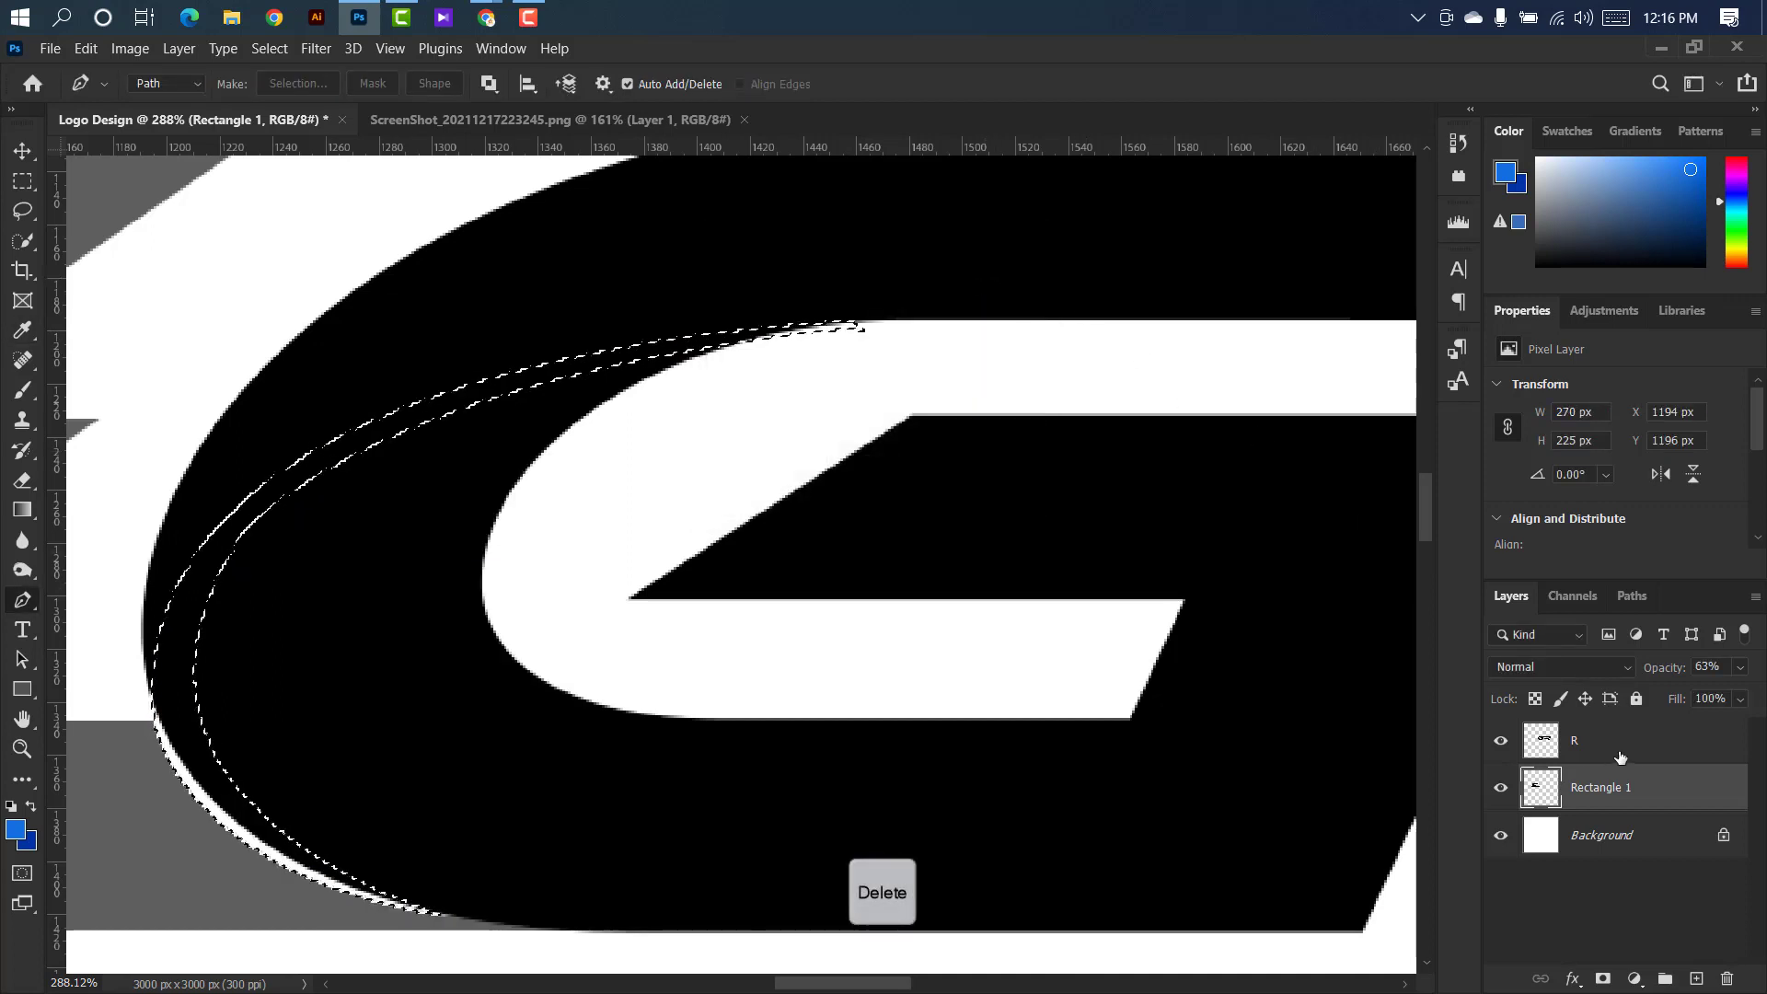
Delete the selected crescent from the R layer as well and deselect.
left_click(1616, 746)
key("Delete")
key("ctrl+d")
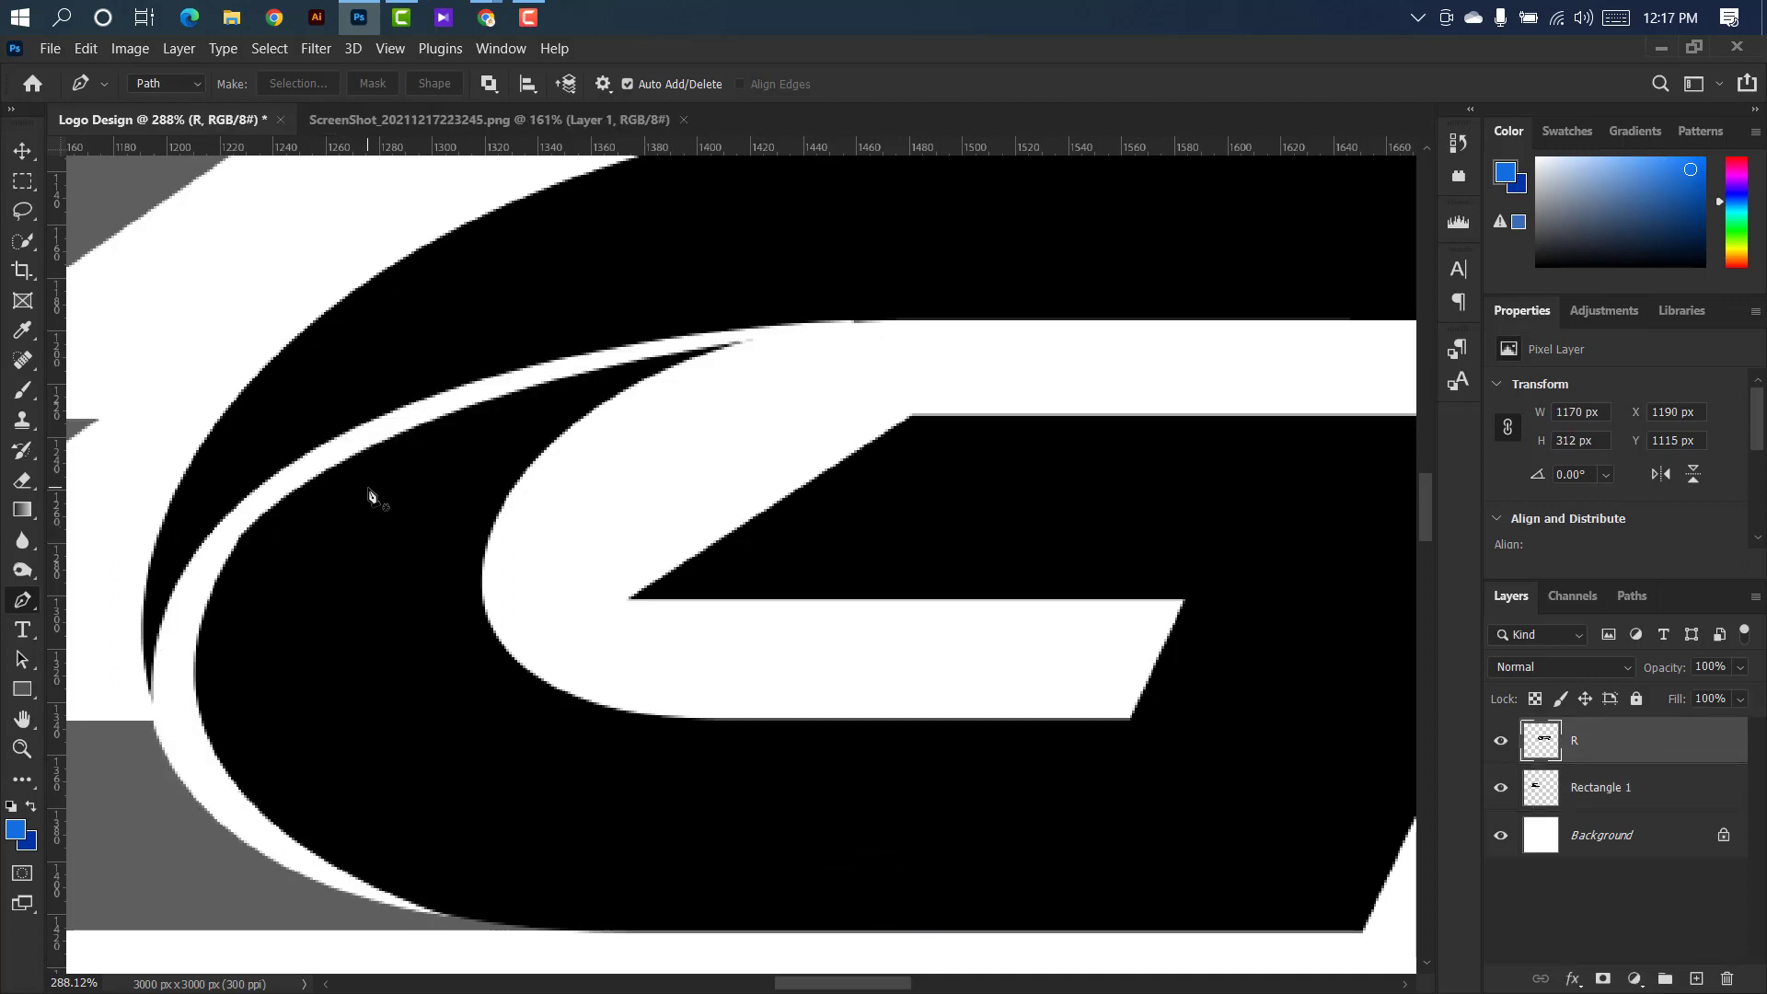
Restore the merged E layer, Rectangle 1, to 100% opacity.
scroll(368, 497, "down", 5)
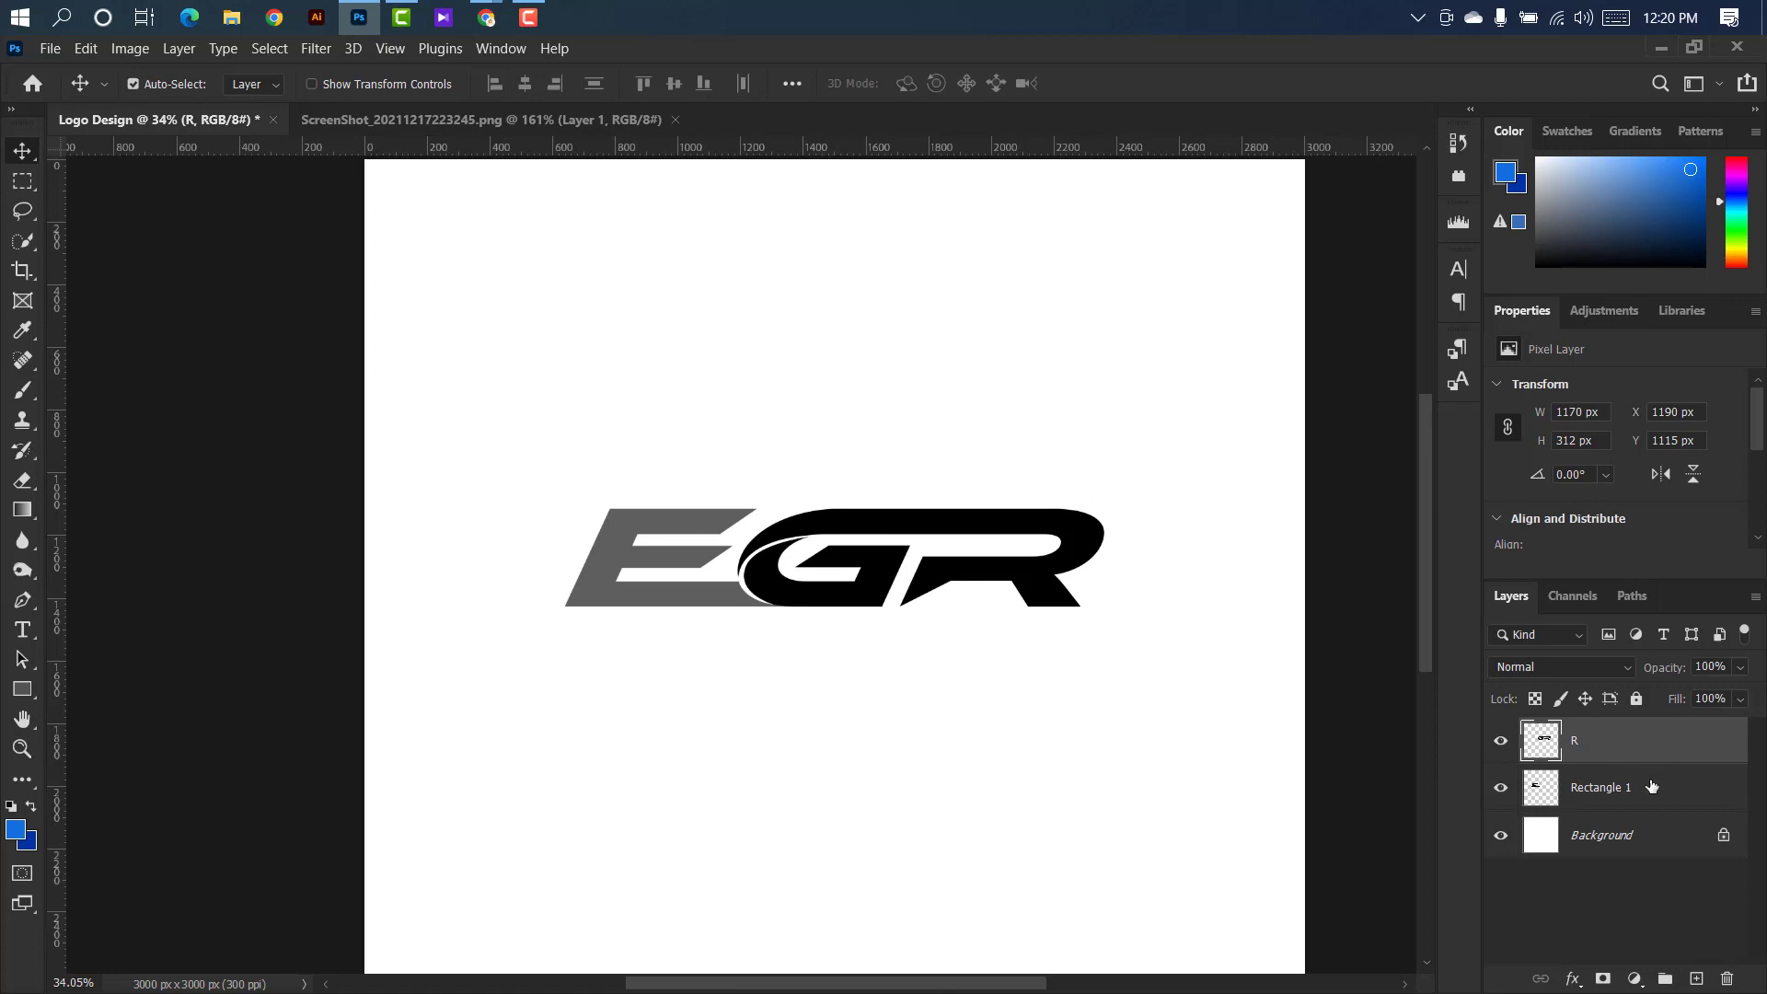
left_click(1652, 785)
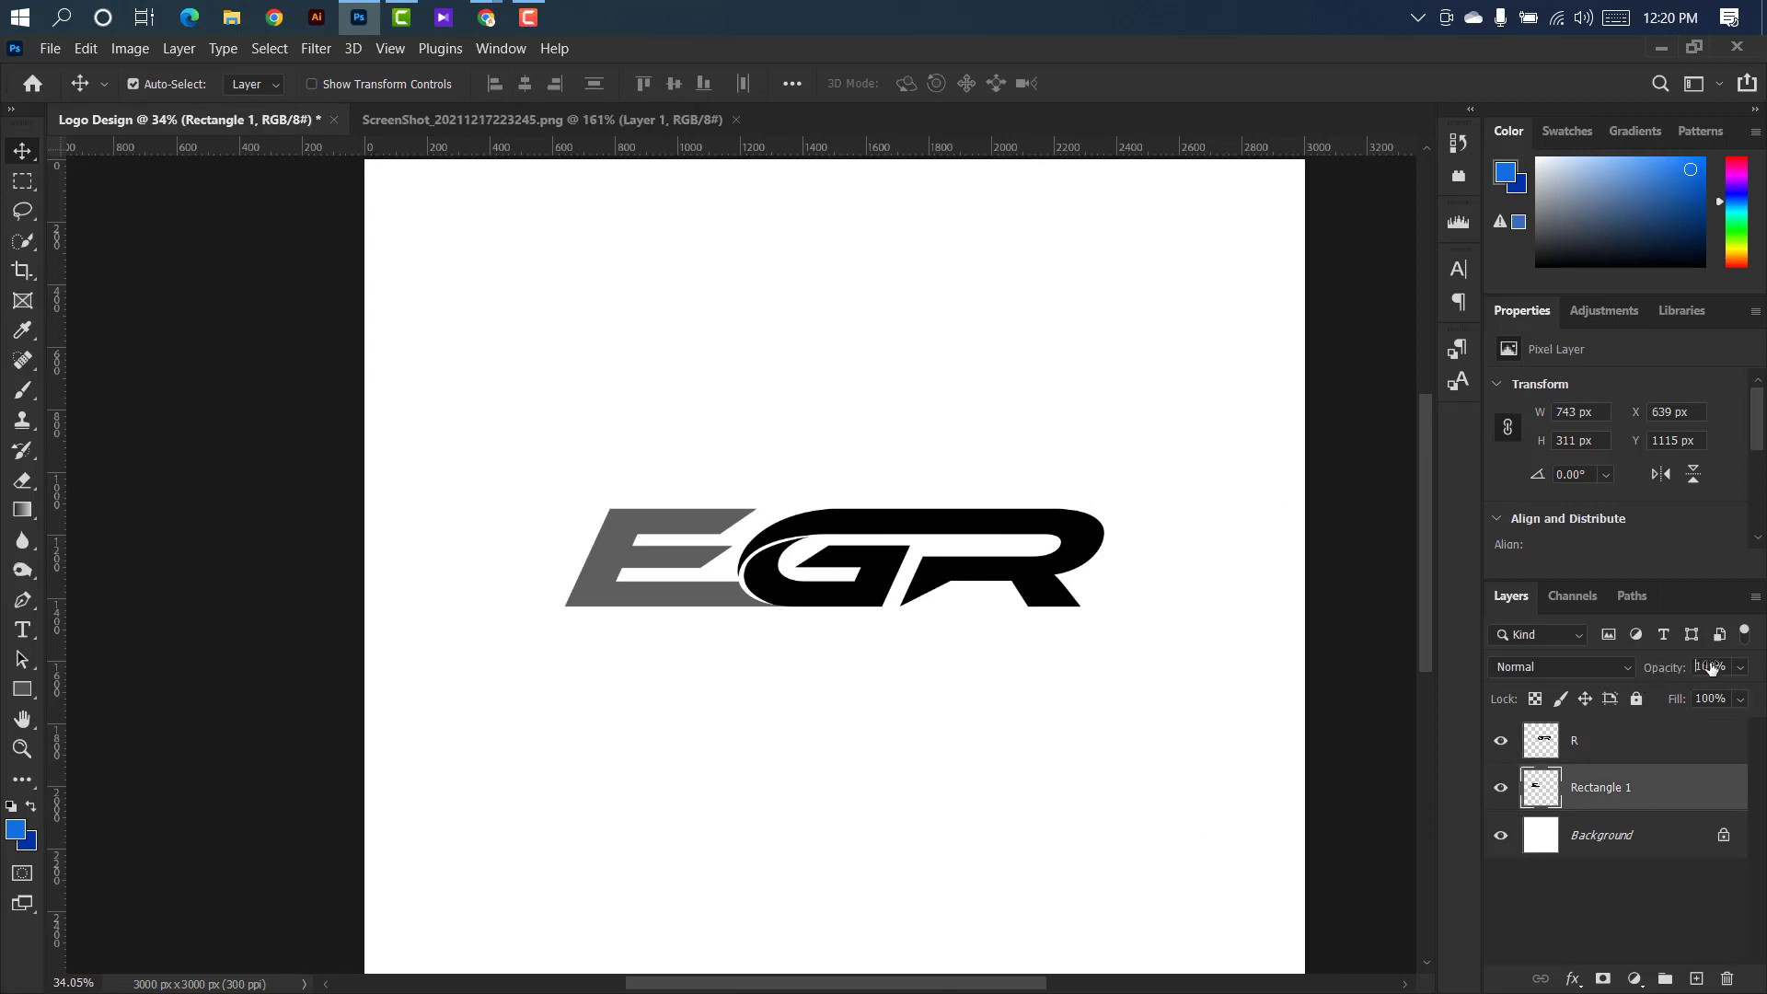
key("Return")
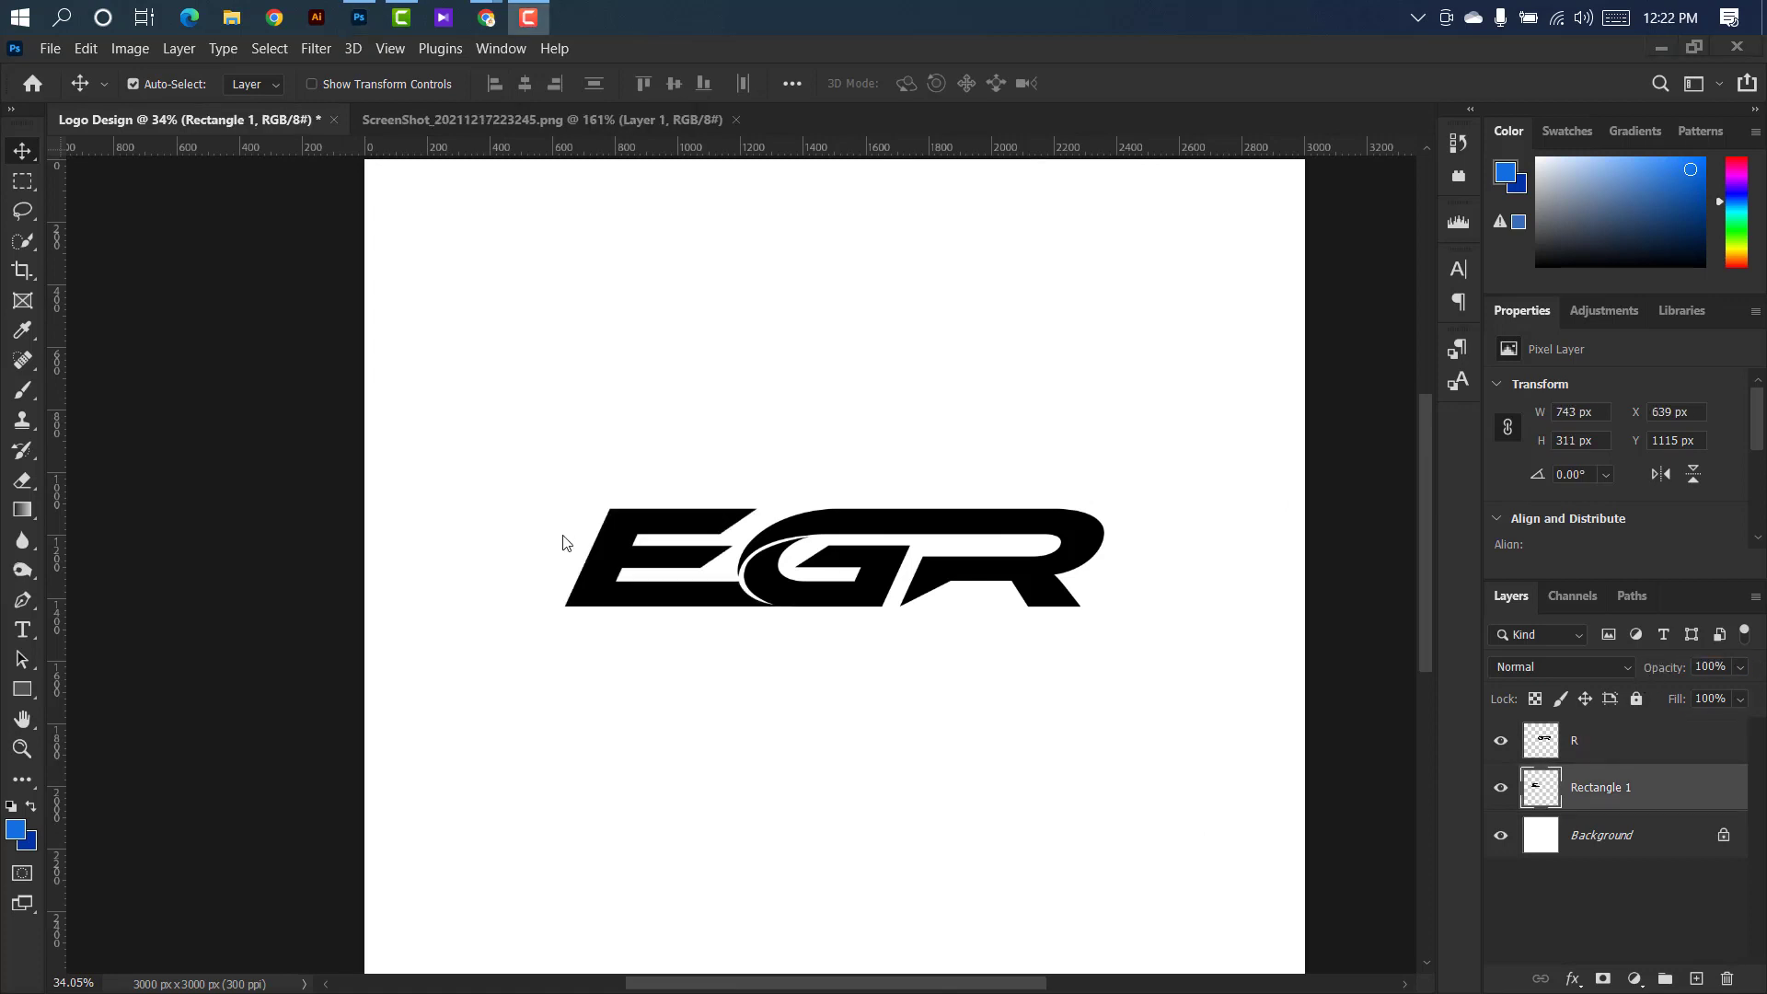
Set the Pen tool to Shape mode and add a horizontal guide along the E's top edge.
scroll(565, 543, "up", 5)
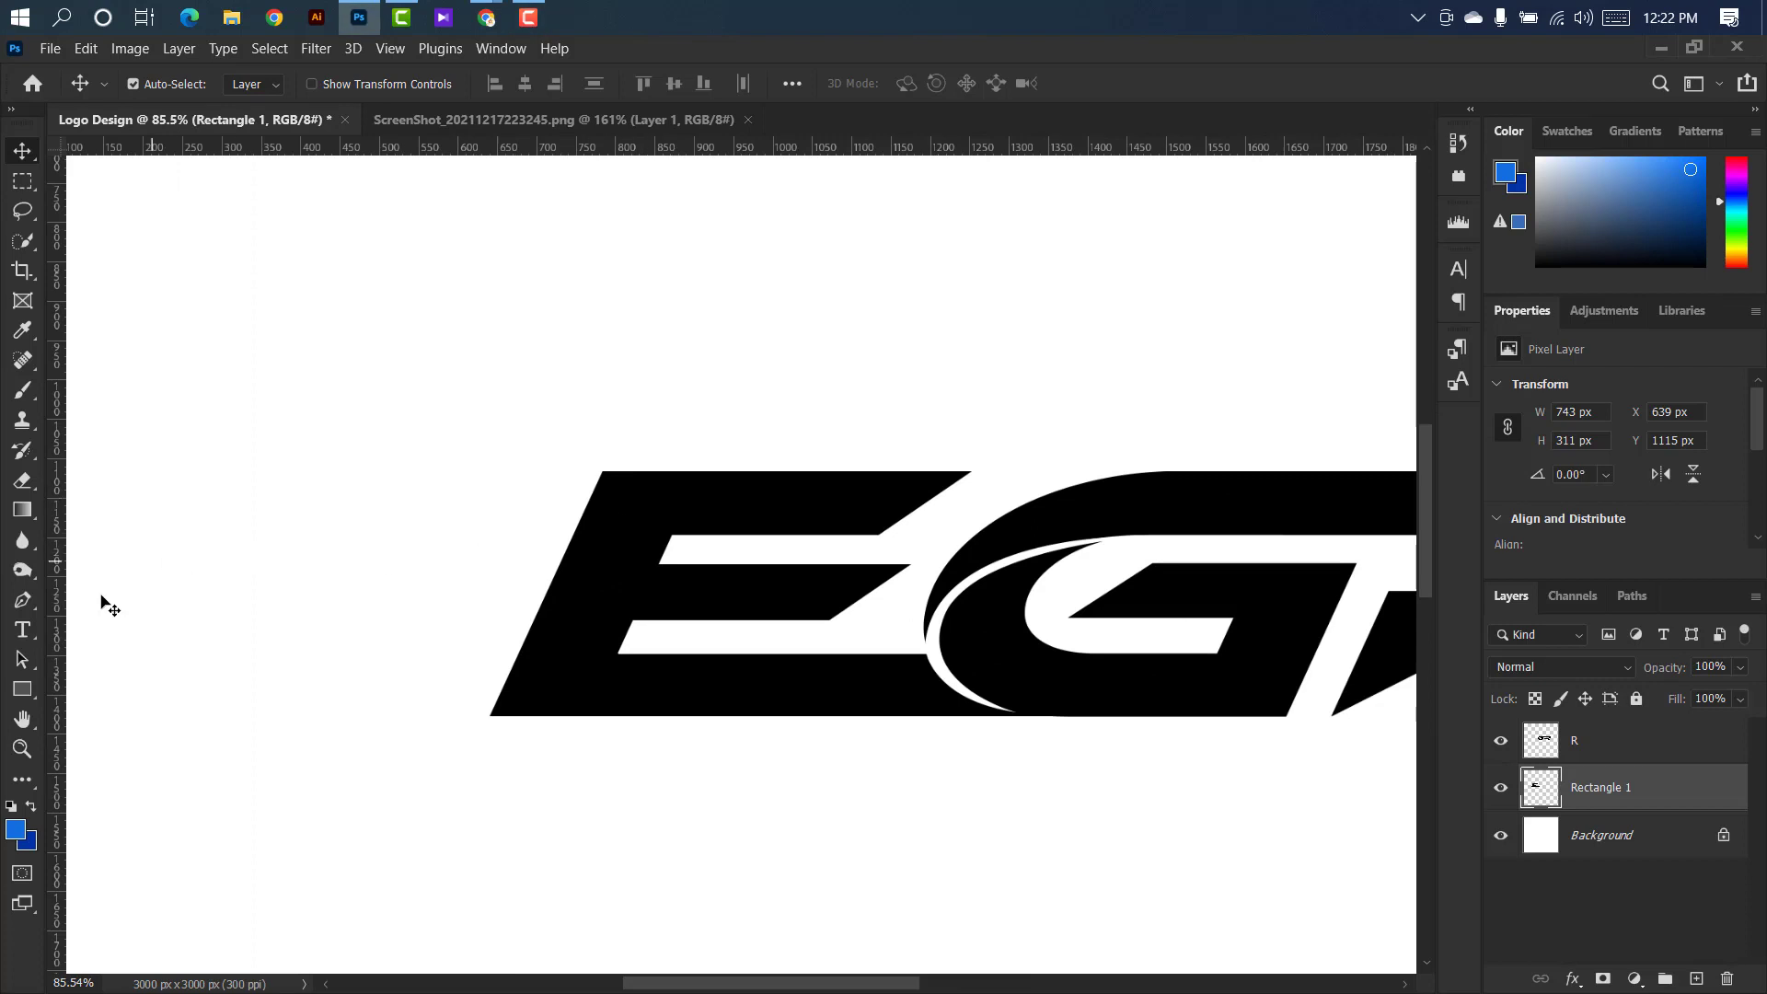
left_click(27, 600)
right_click(27, 600)
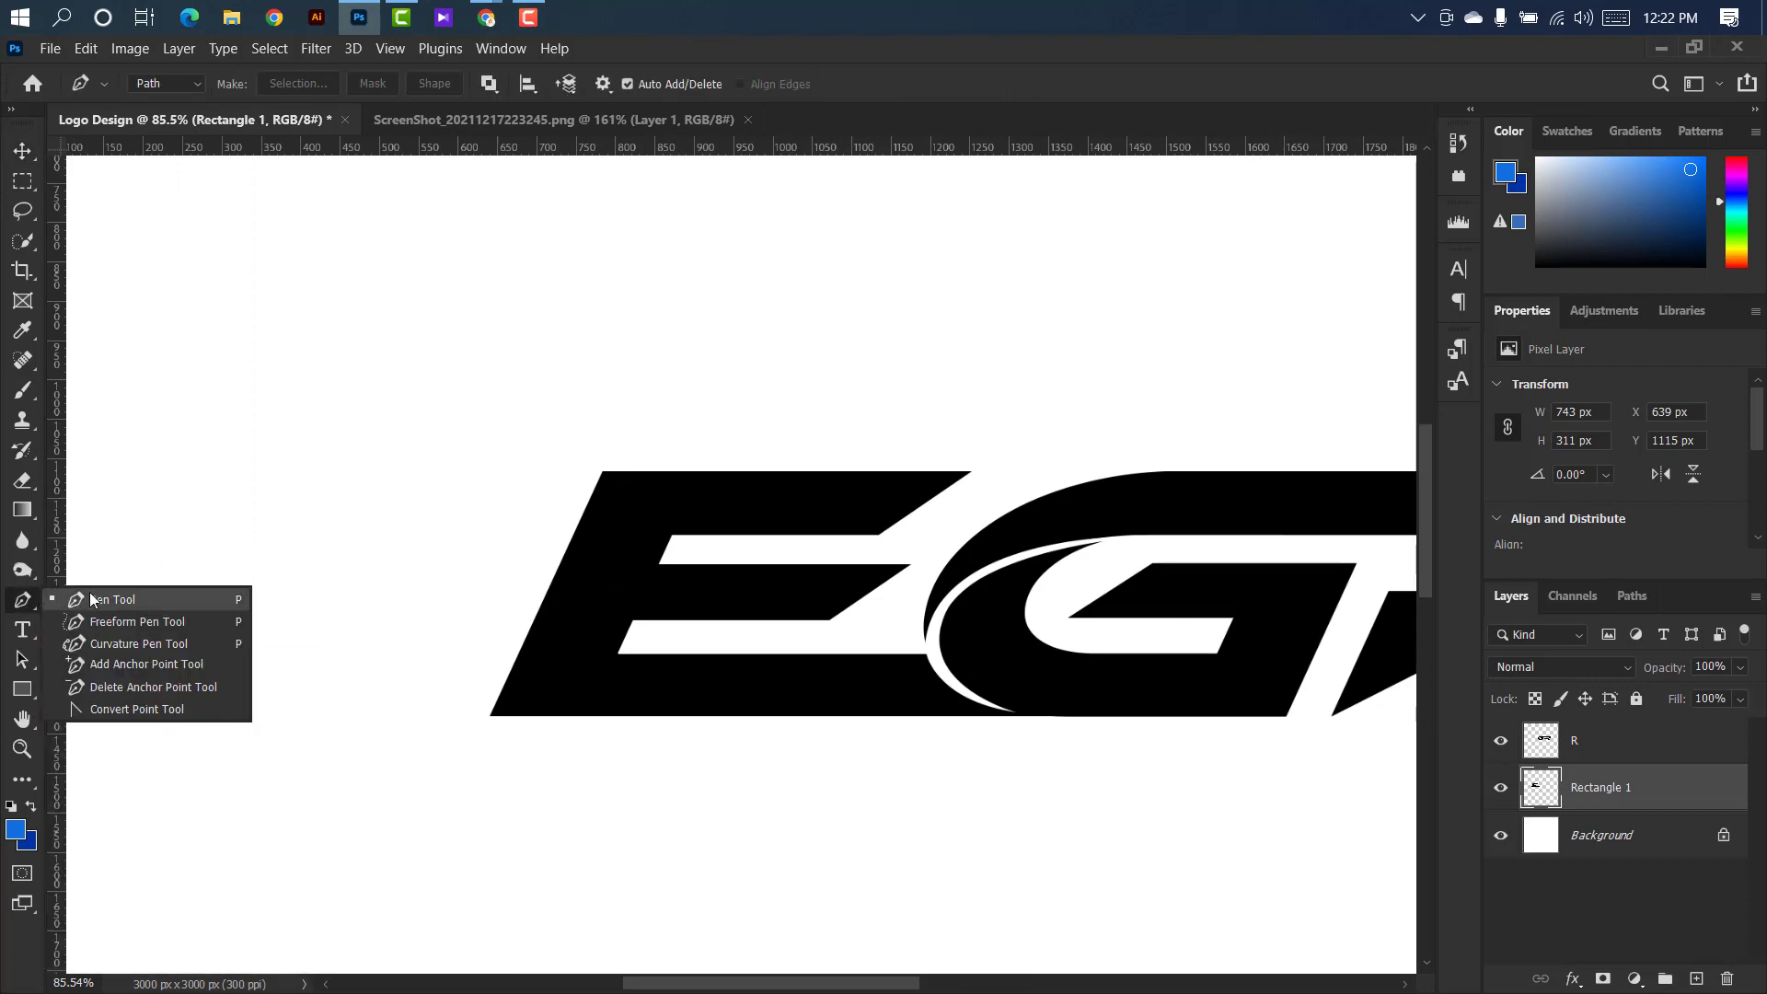
left_click(94, 599)
left_click(202, 86)
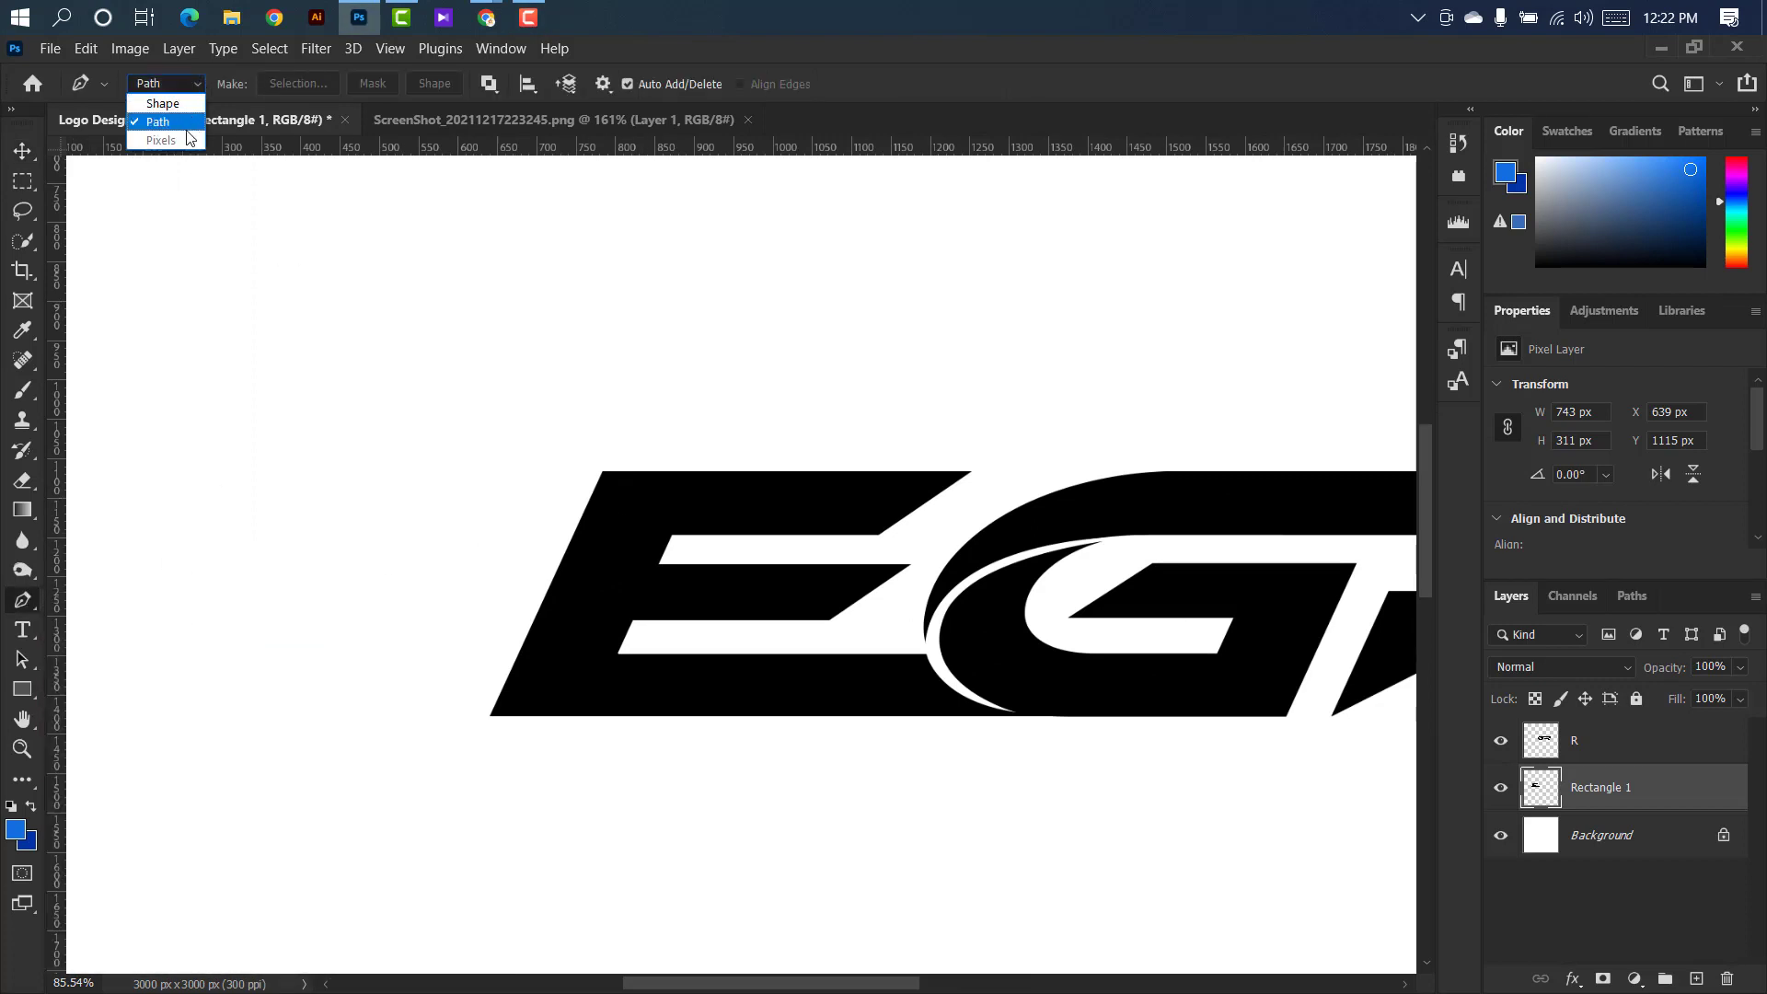
left_click(184, 99)
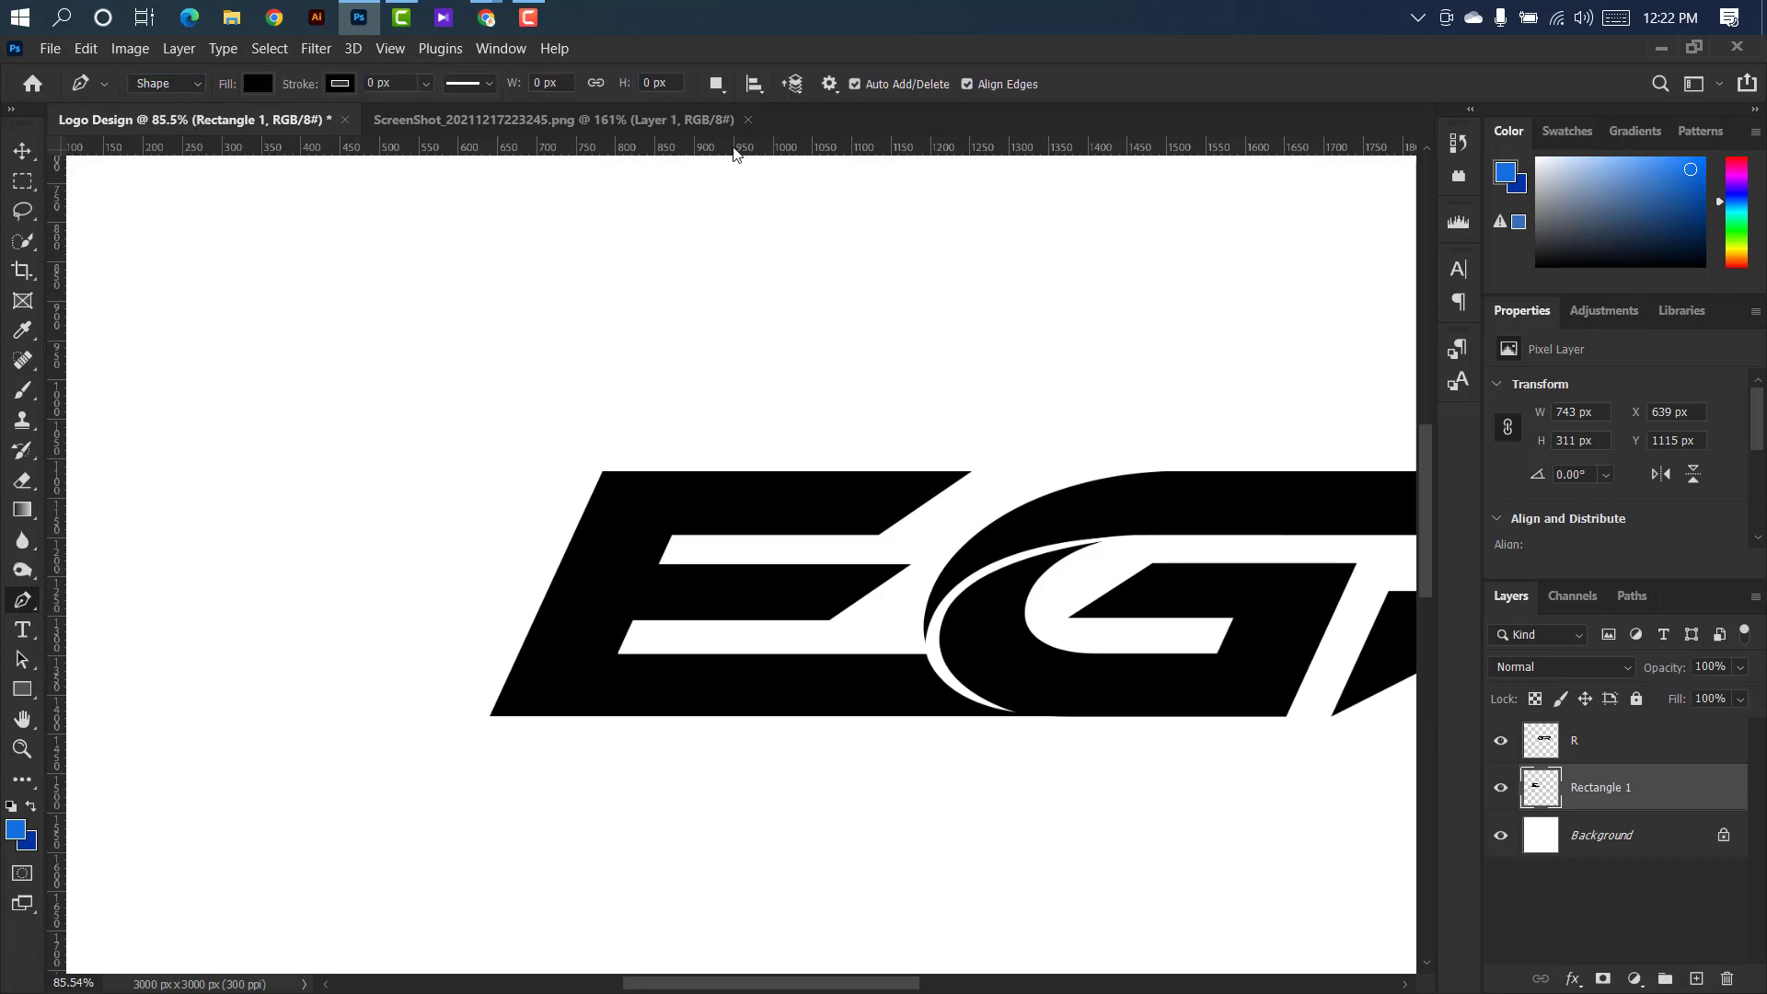
left_click_drag(737, 147, 700, 477)
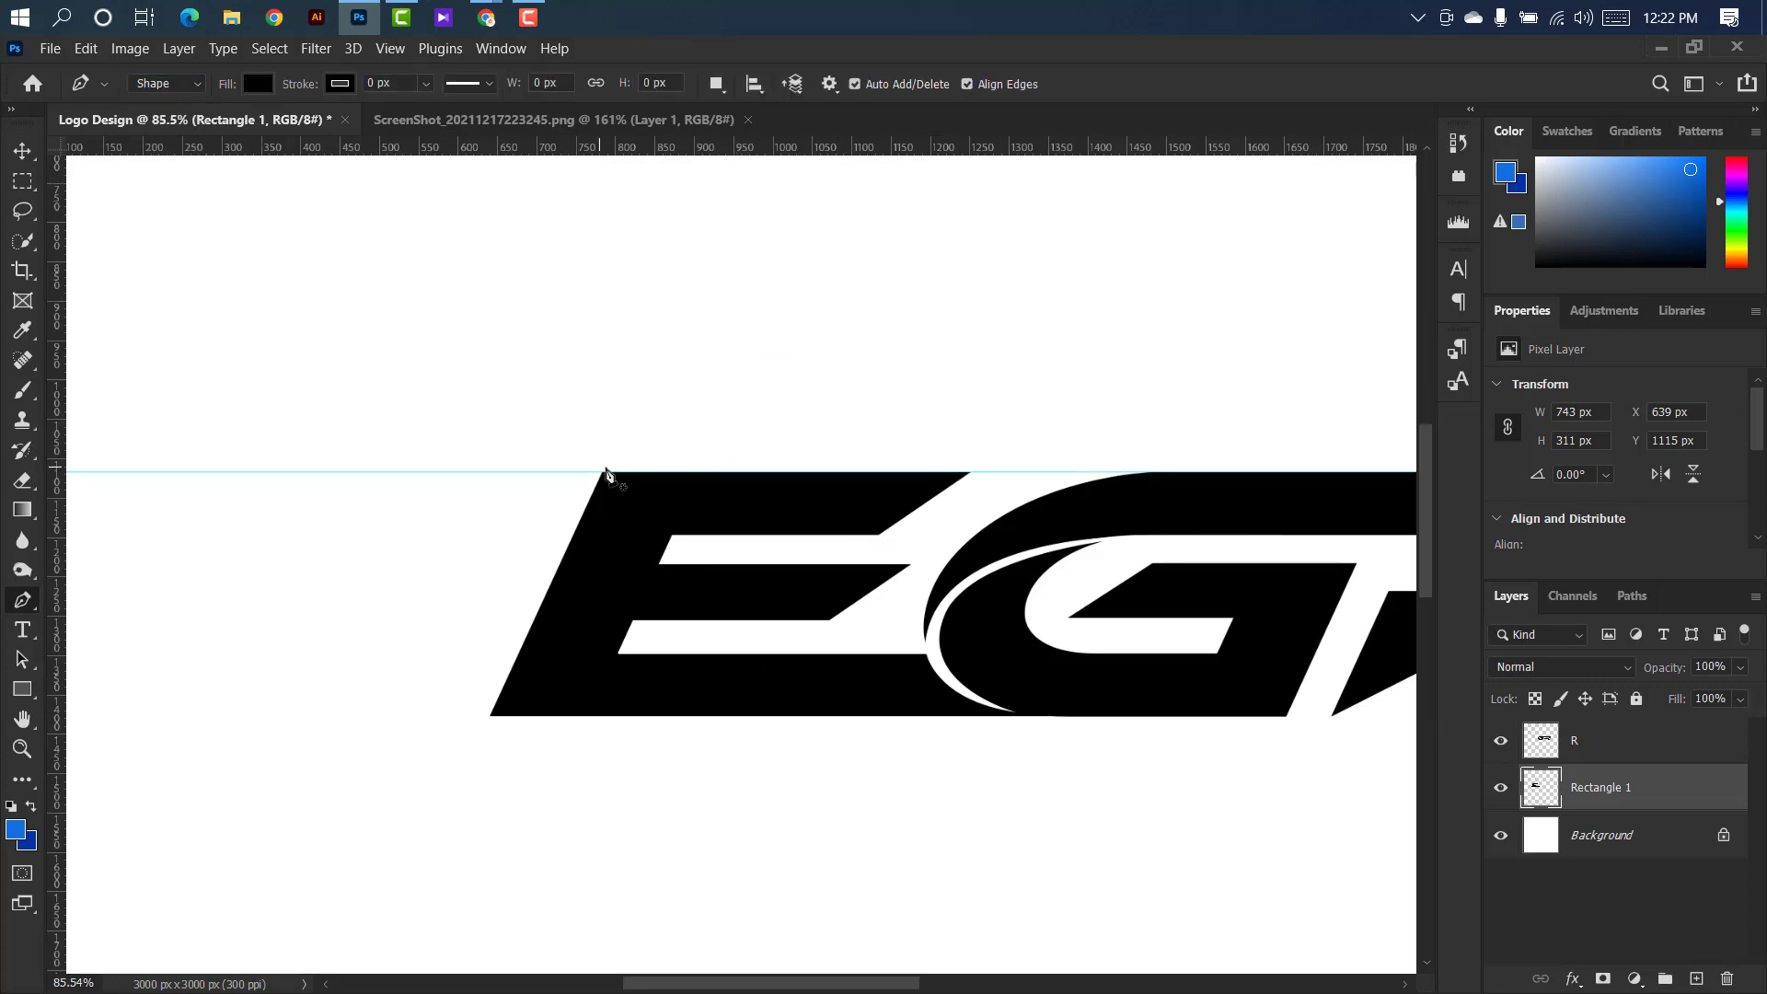
Draw a small triangular spur about 55 px wide and 22 px high at the E's upper left corner, its top edge on the guide.
scroll(607, 472, "up", 8)
left_click(633, 426)
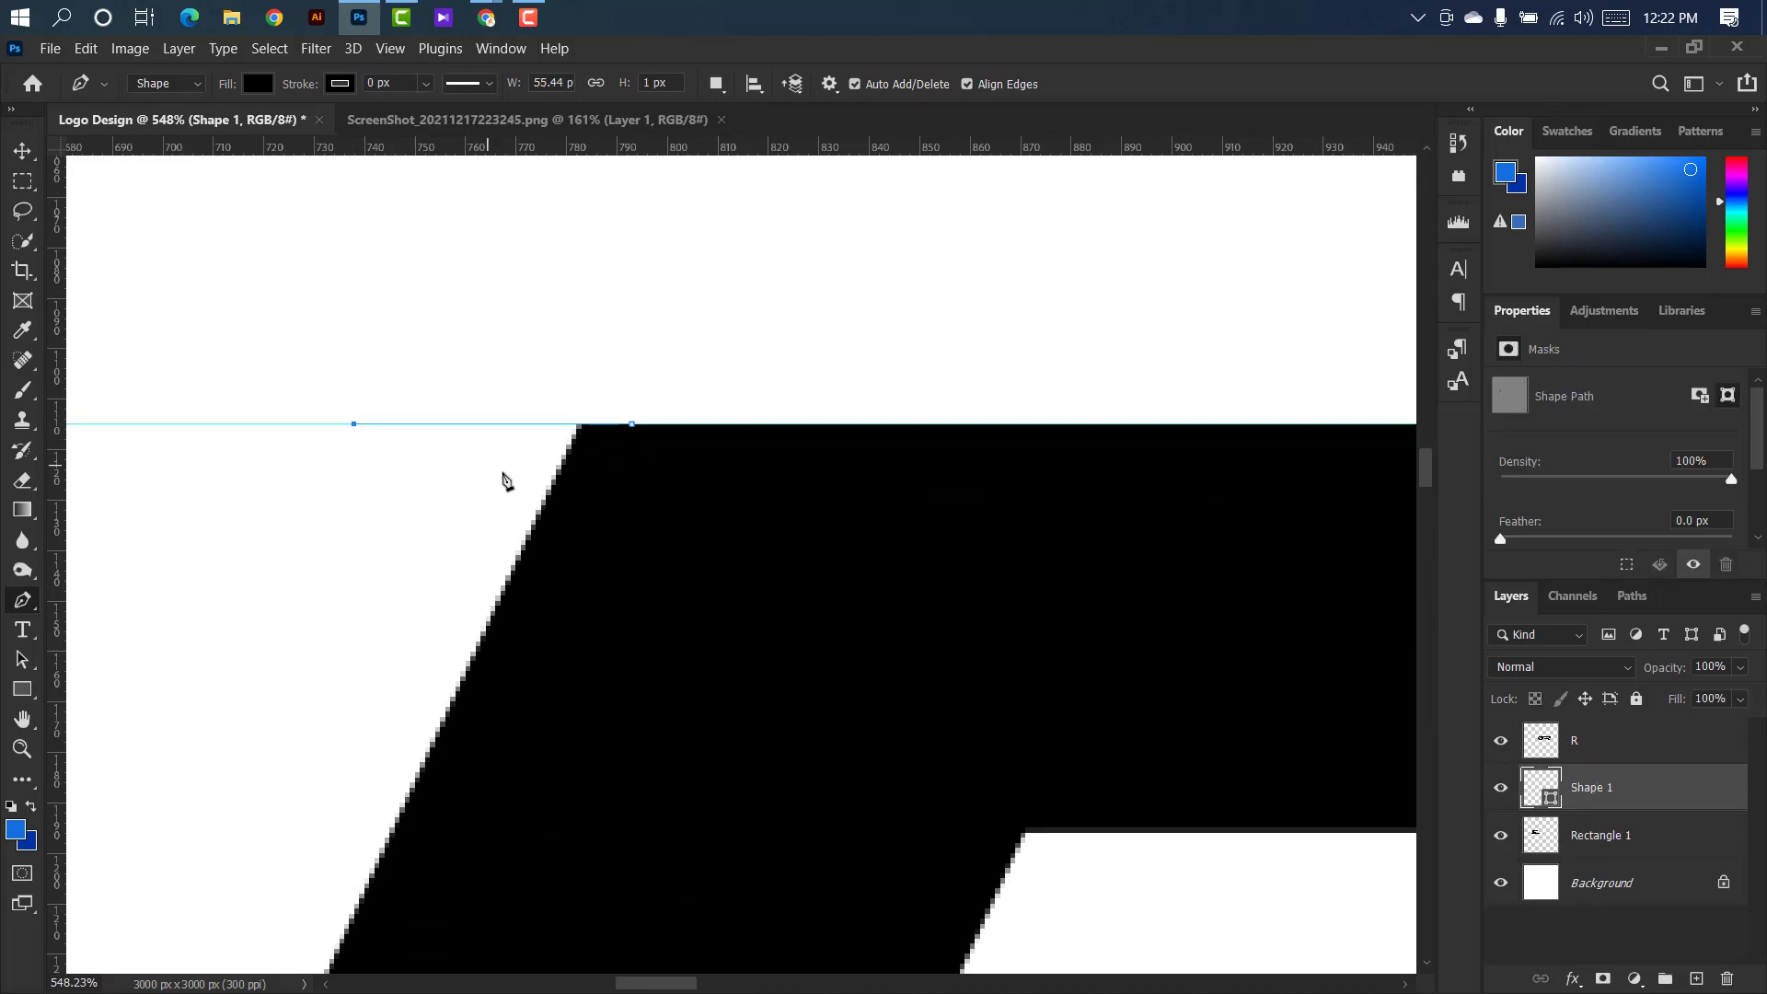
left_click(541, 535)
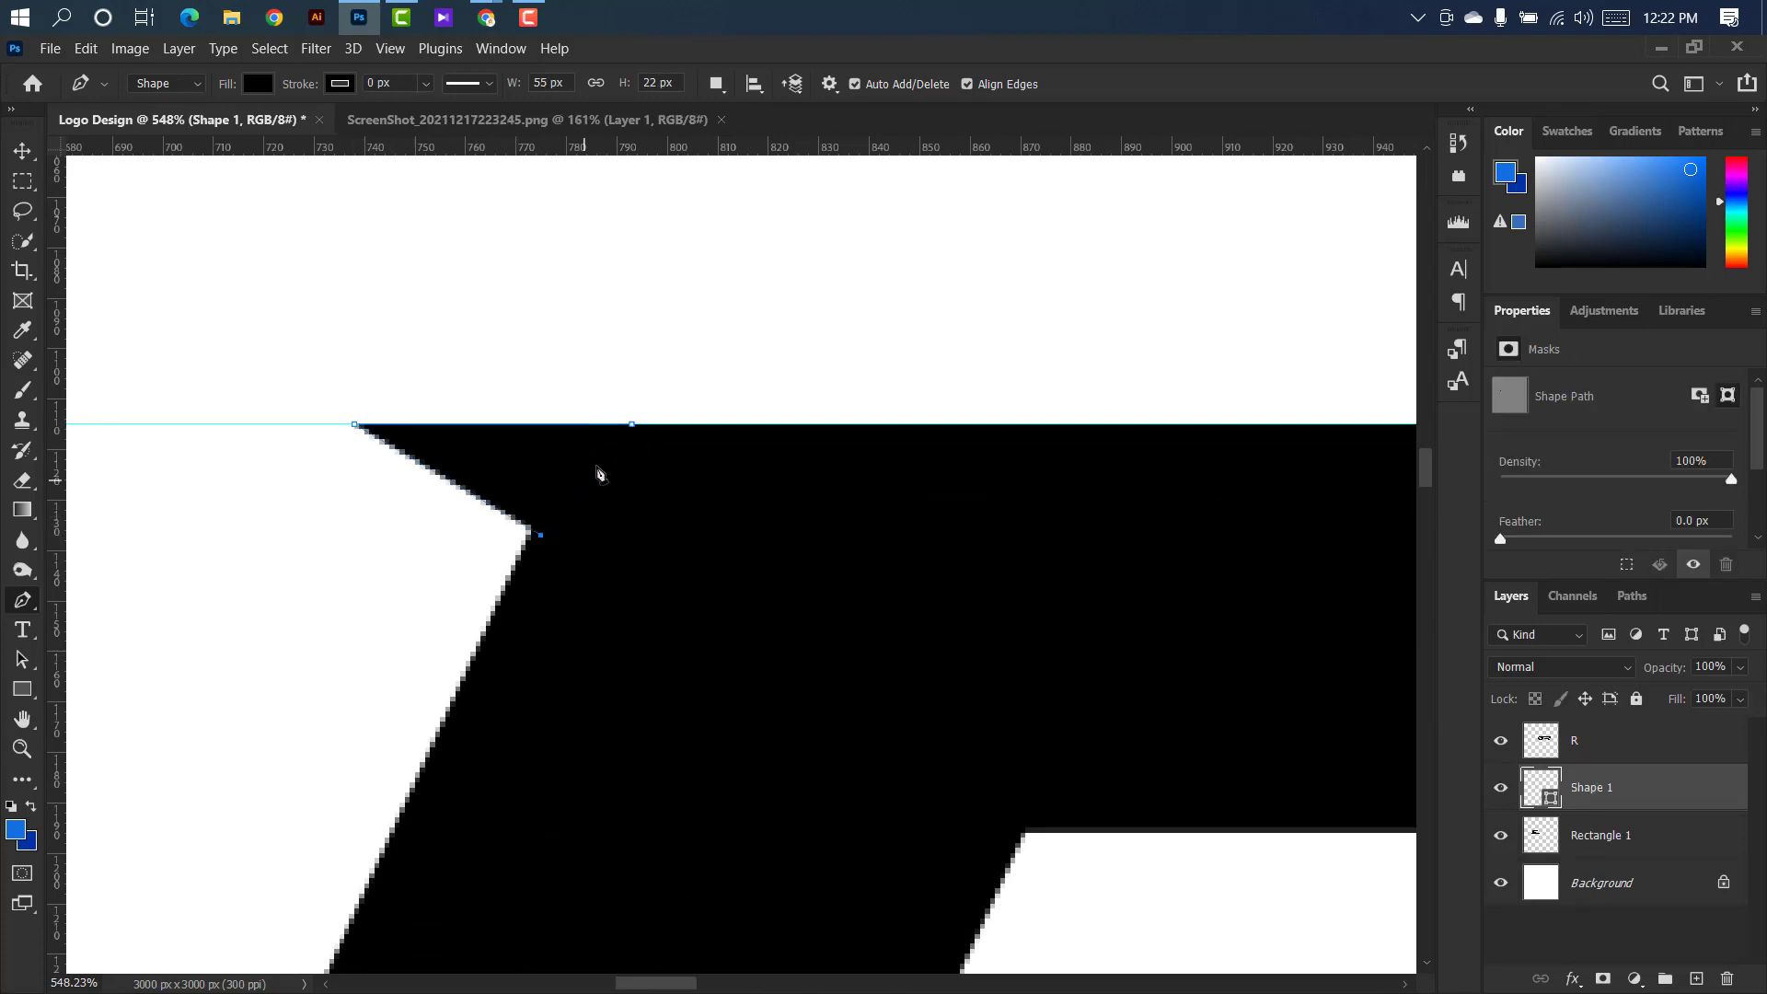
left_click(631, 425)
scroll(633, 430, "down", 4)
Remove the horizontal guide and merge the spur shape with the E layer, Rectangle 1.
left_click(20, 150)
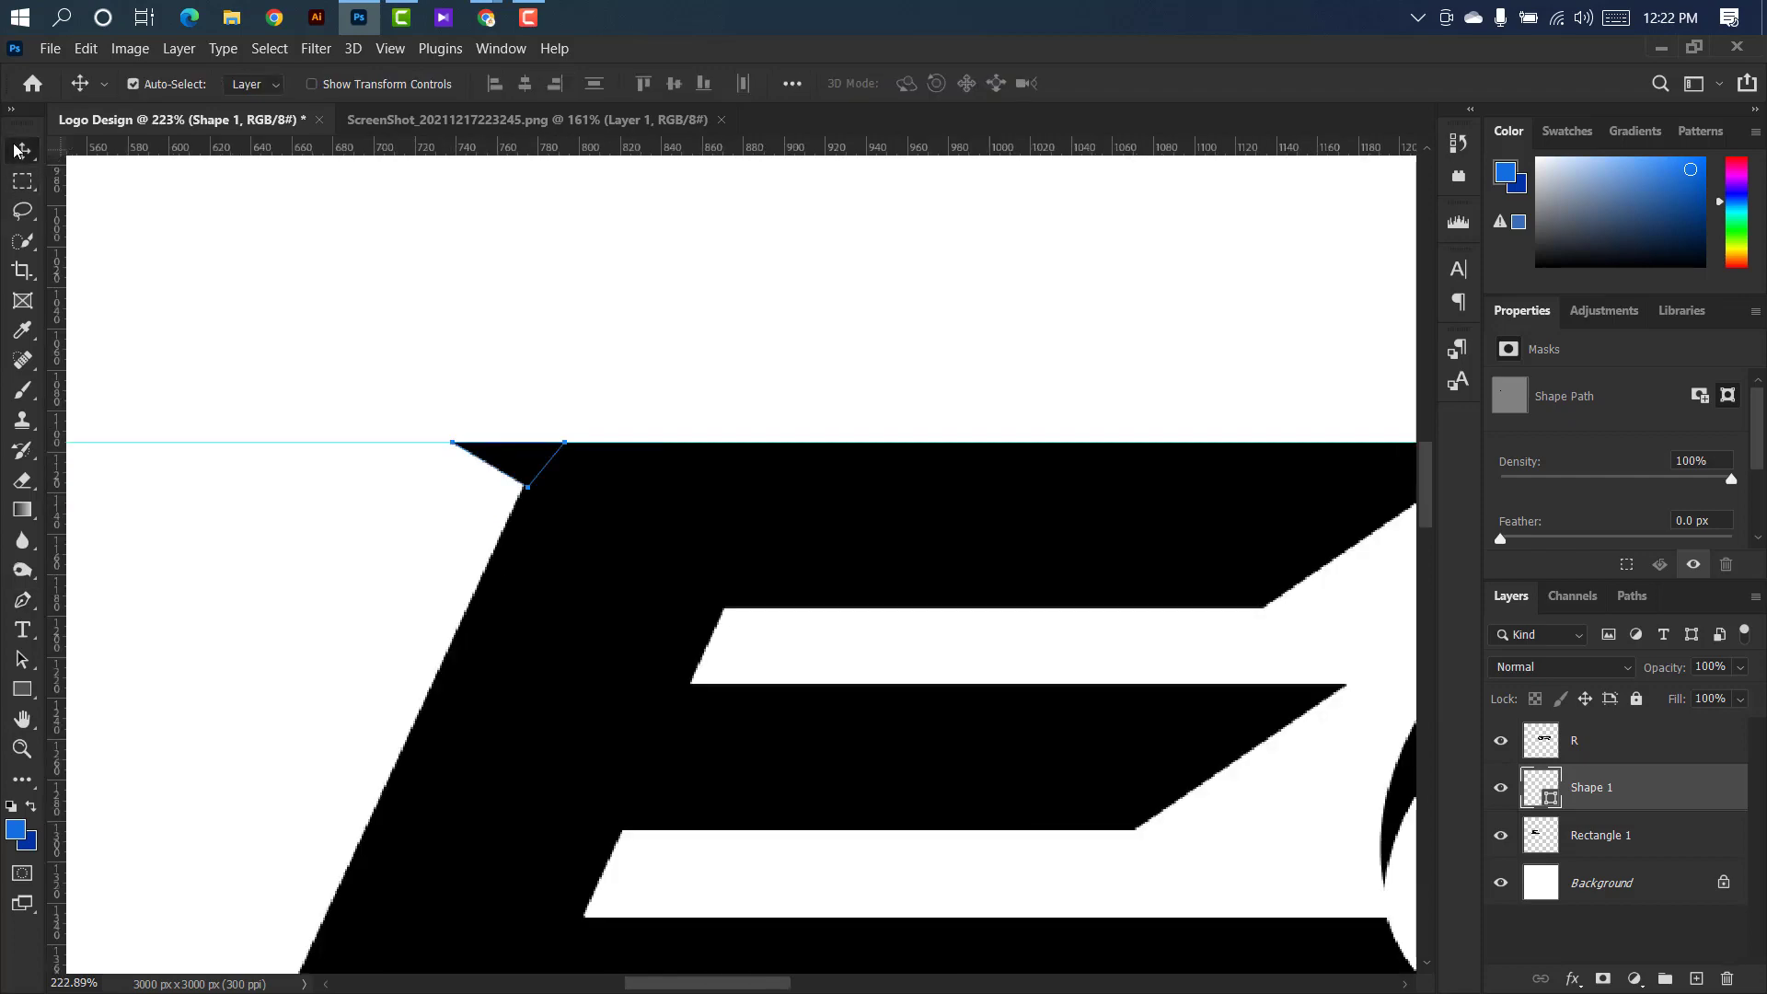
left_click_drag(346, 444, 426, 121)
scroll(549, 338, "down", 6)
left_click(1666, 836, "ctrl")
right_click(1664, 836)
left_click(1417, 724)
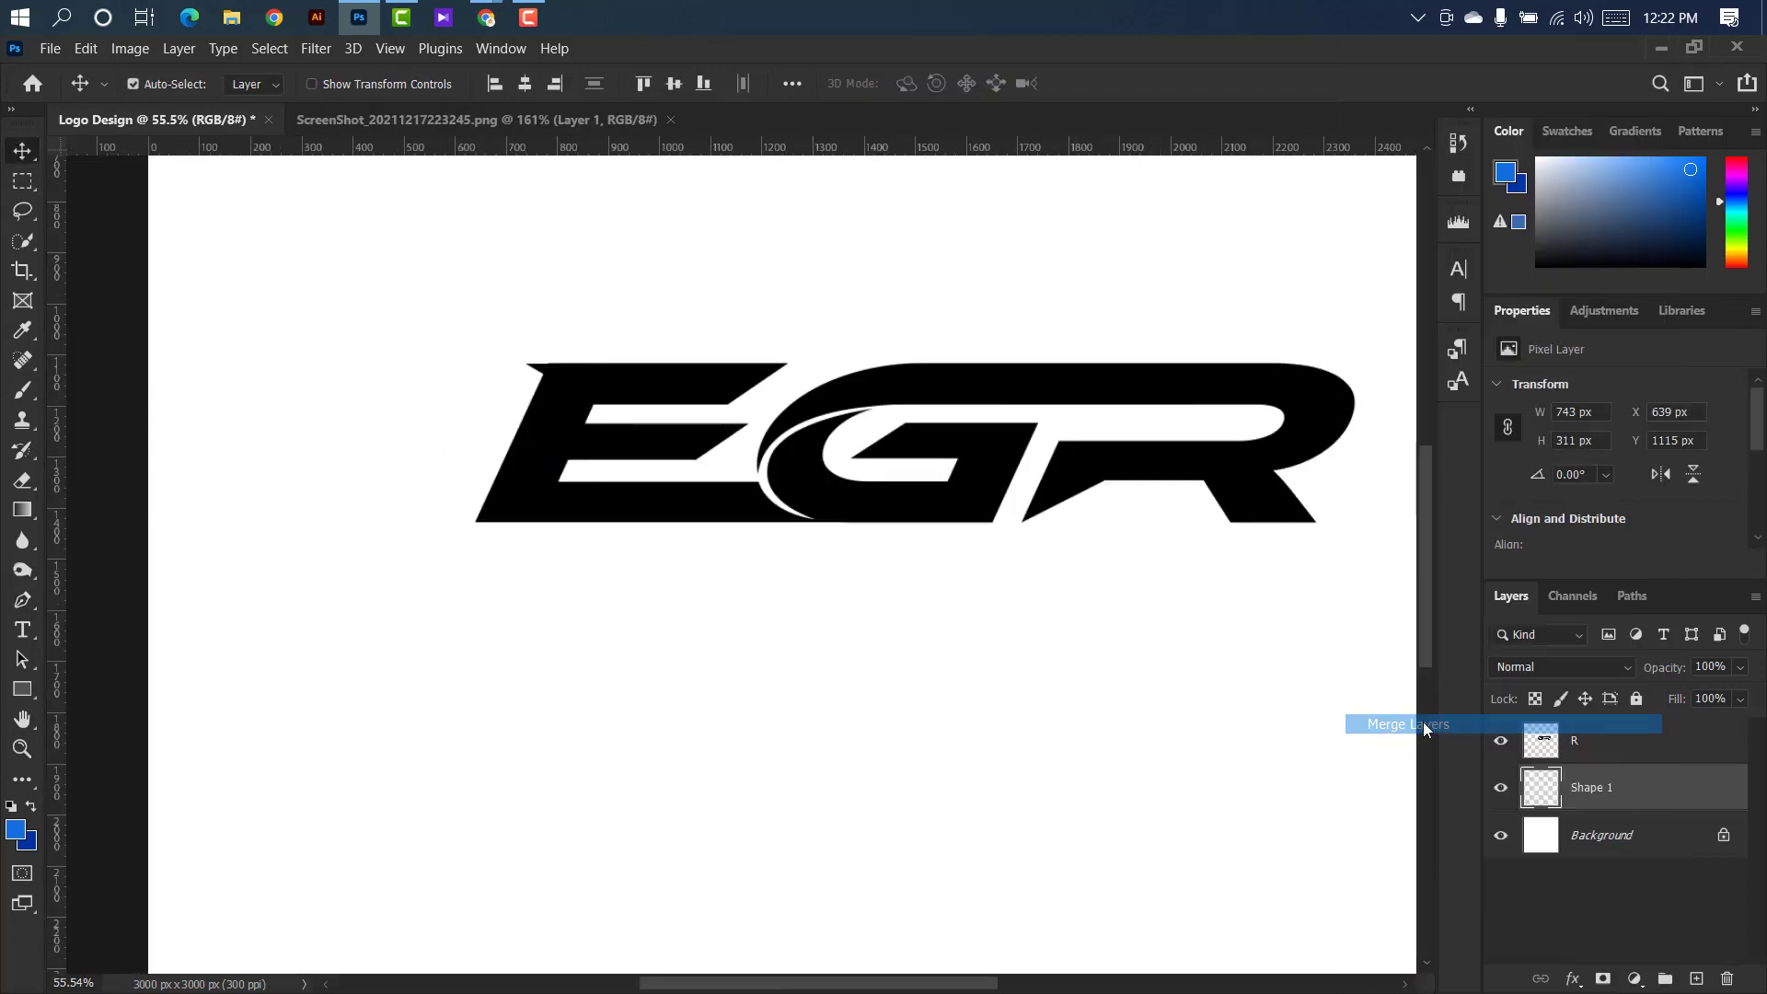
scroll(395, 367, "down", 2)
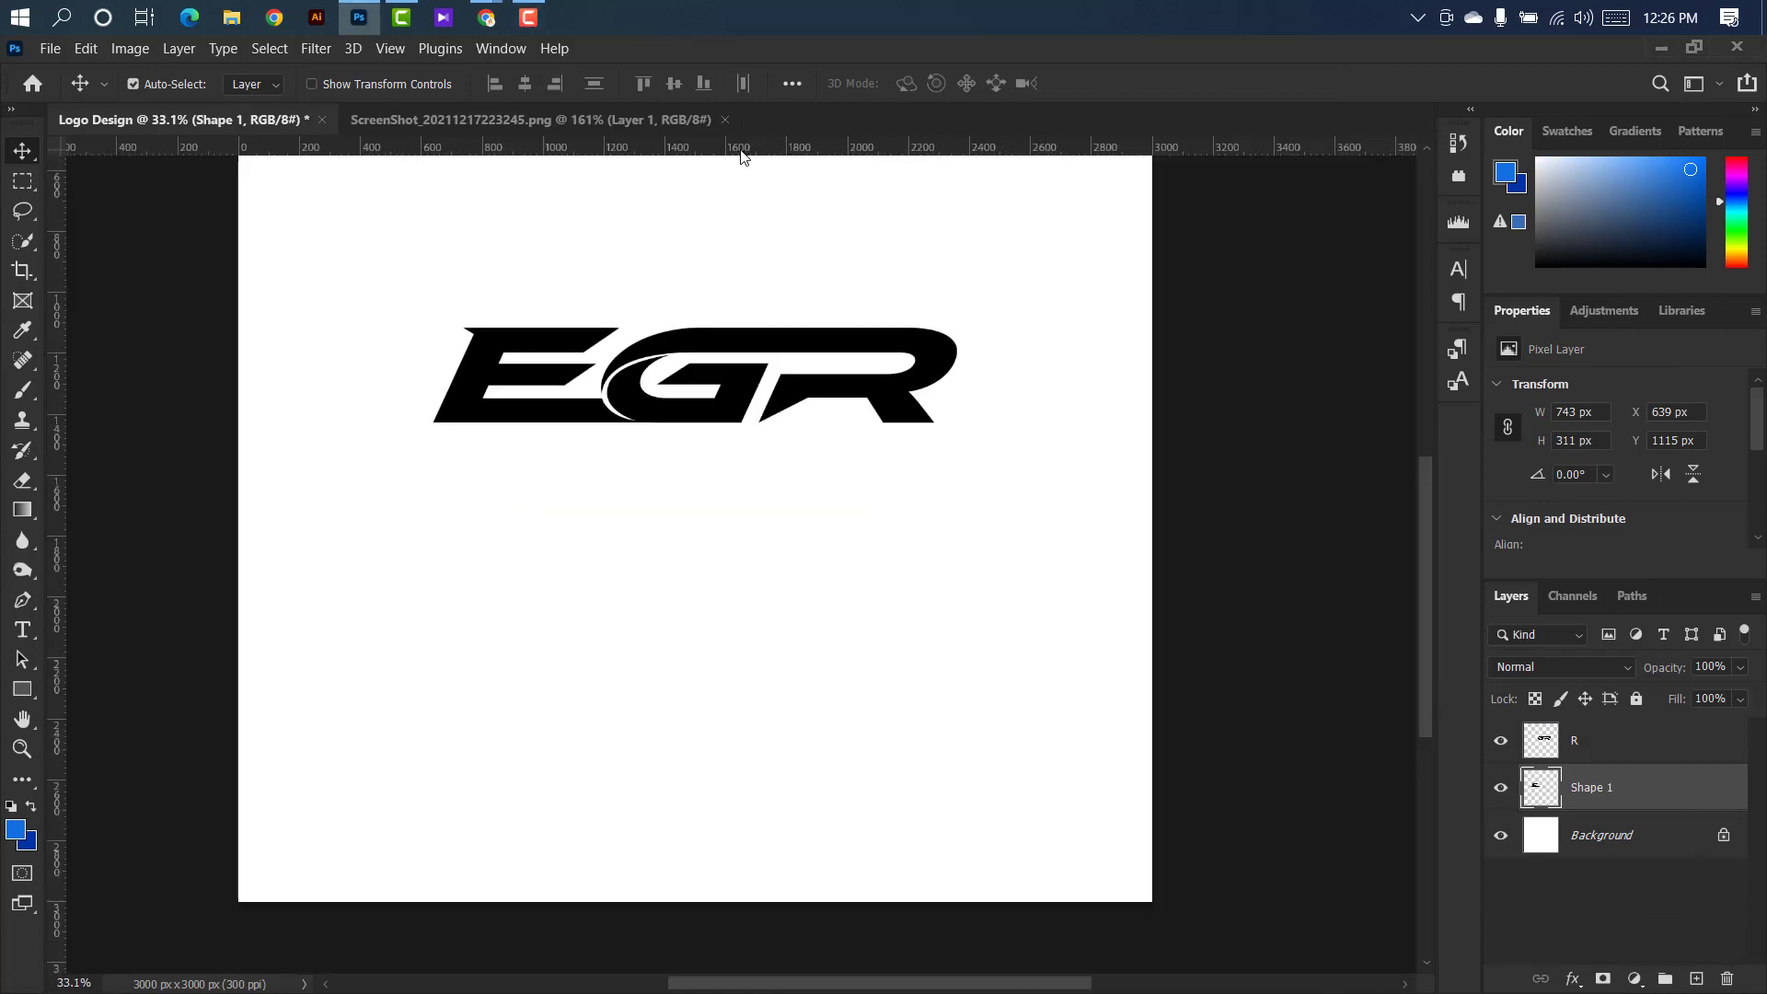
Add two horizontal guides below the letters, one just under the baseline and one further down.
scroll(714, 241, "up", 5)
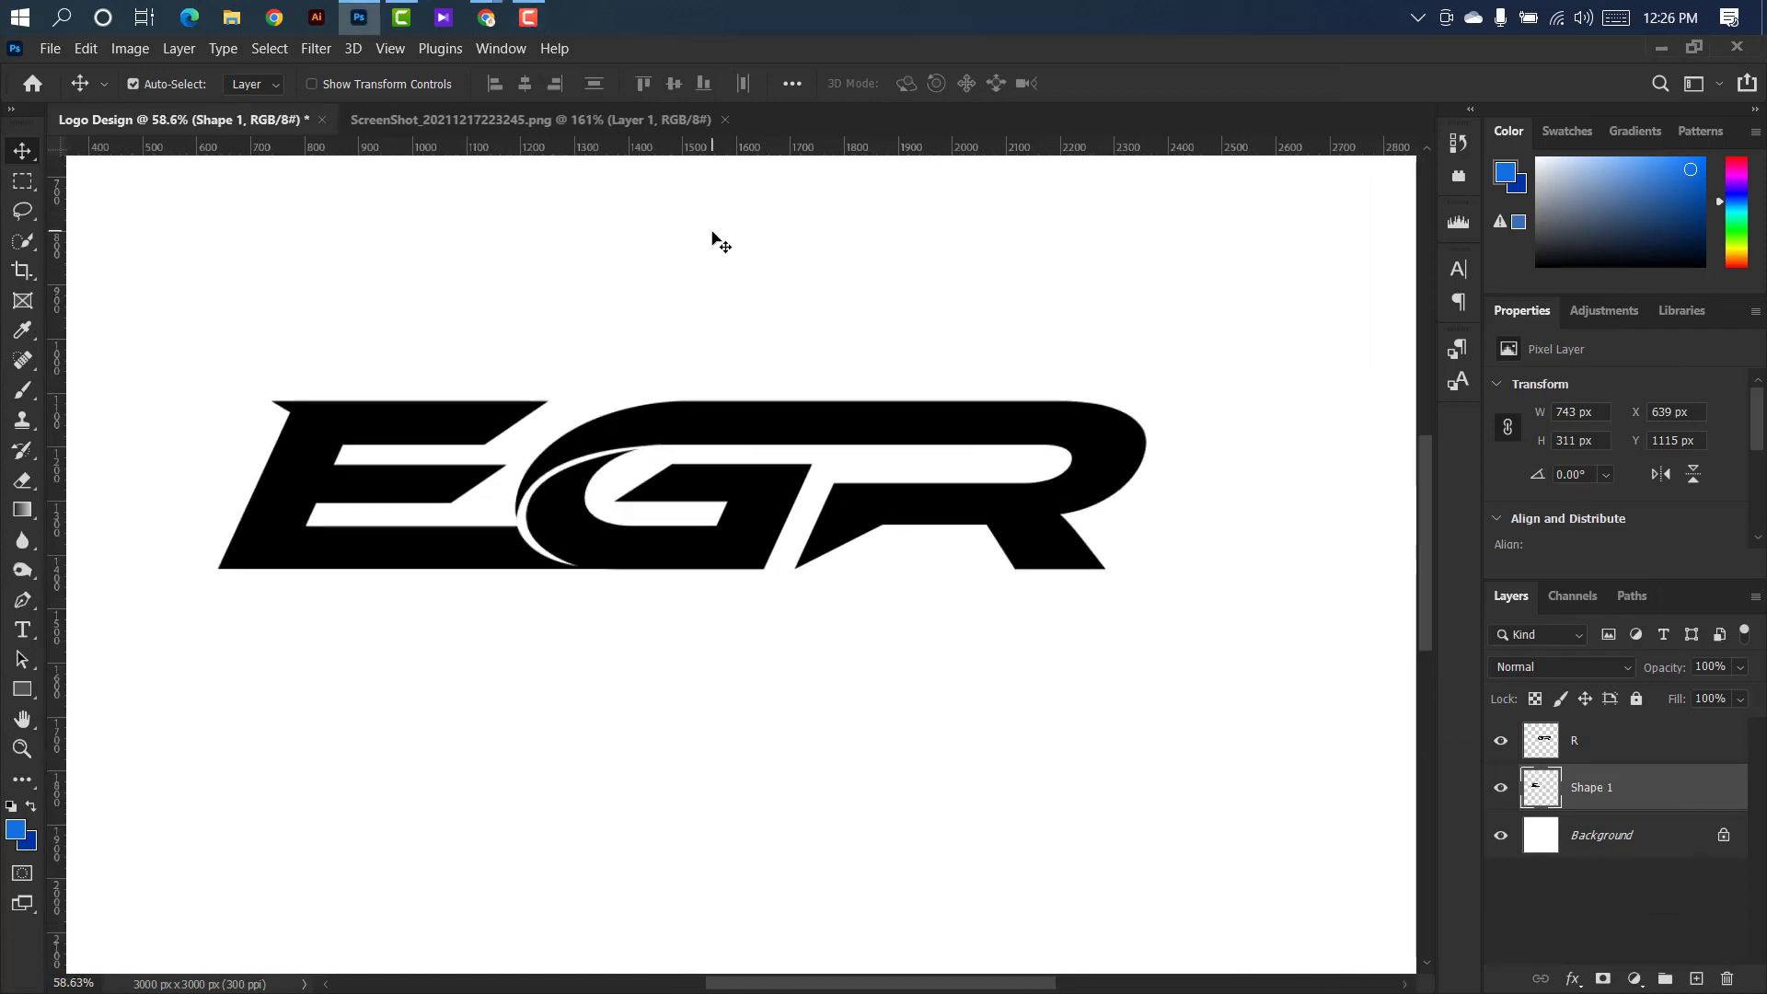
left_click_drag(744, 147, 809, 554)
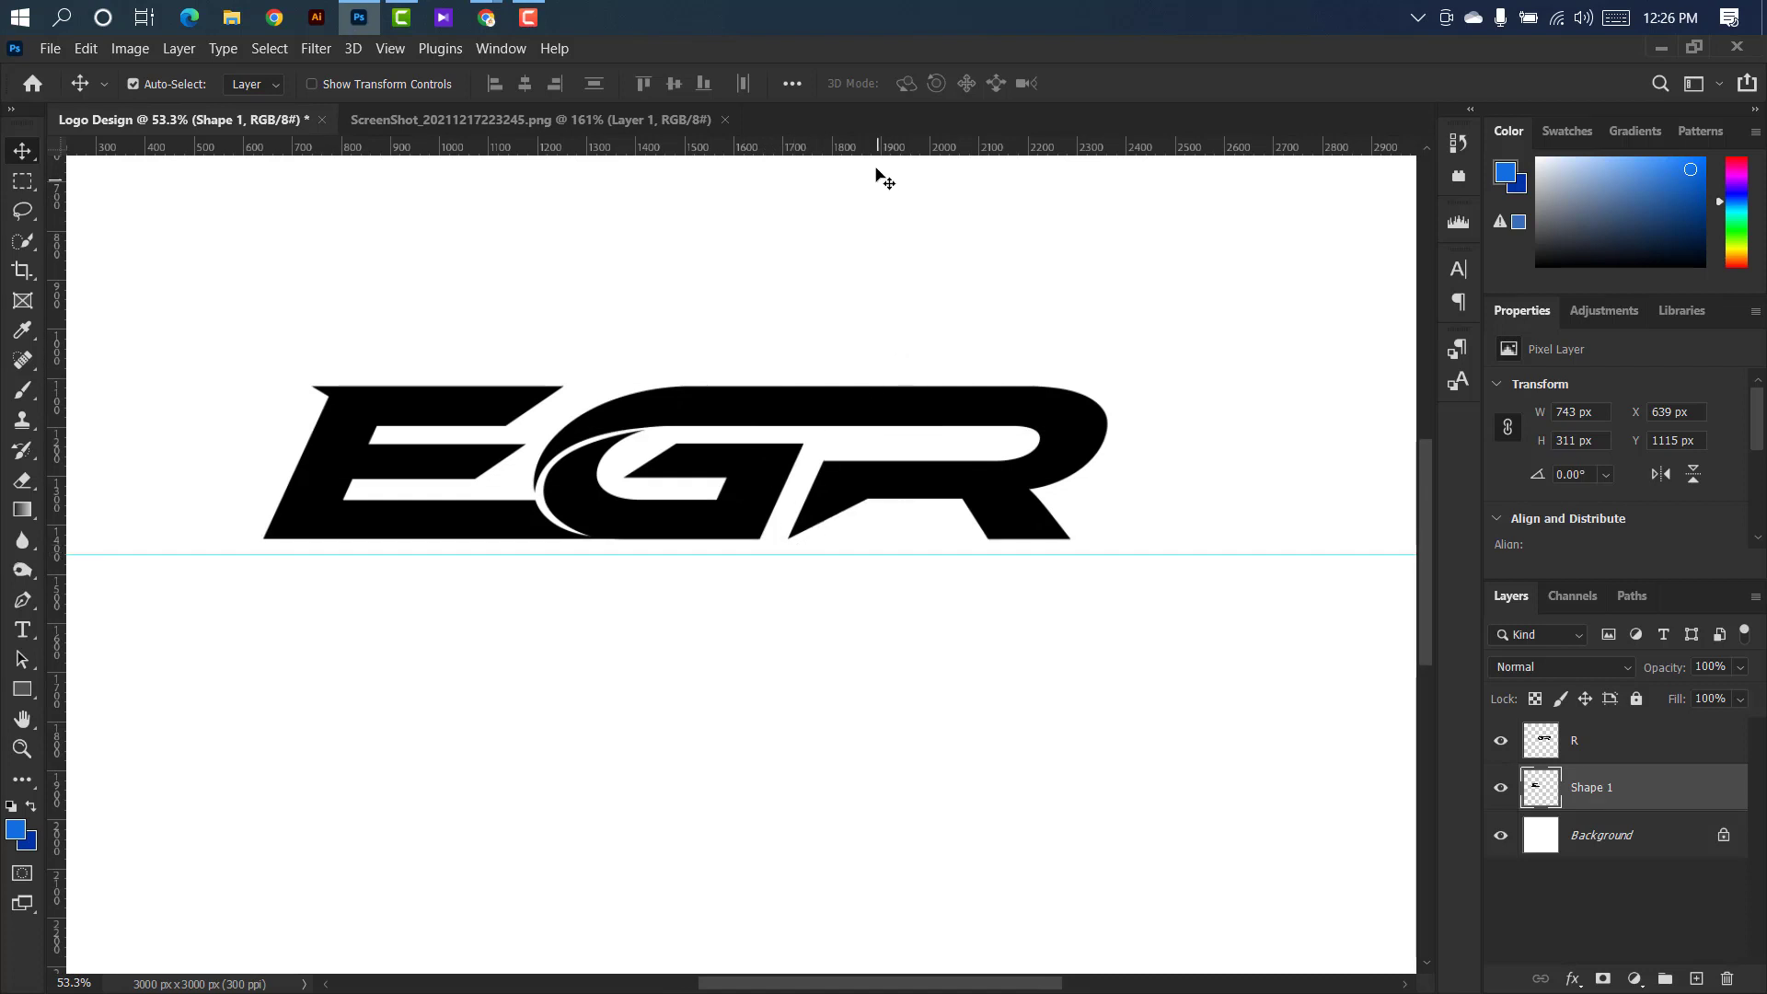
left_click_drag(876, 157, 896, 599)
With the Pen tool in Shape mode, draw the top edge of a leg extension, about 167 px wide, across the foot of the R's leg.
left_click_drag(22, 600, 92, 599)
left_click(166, 83)
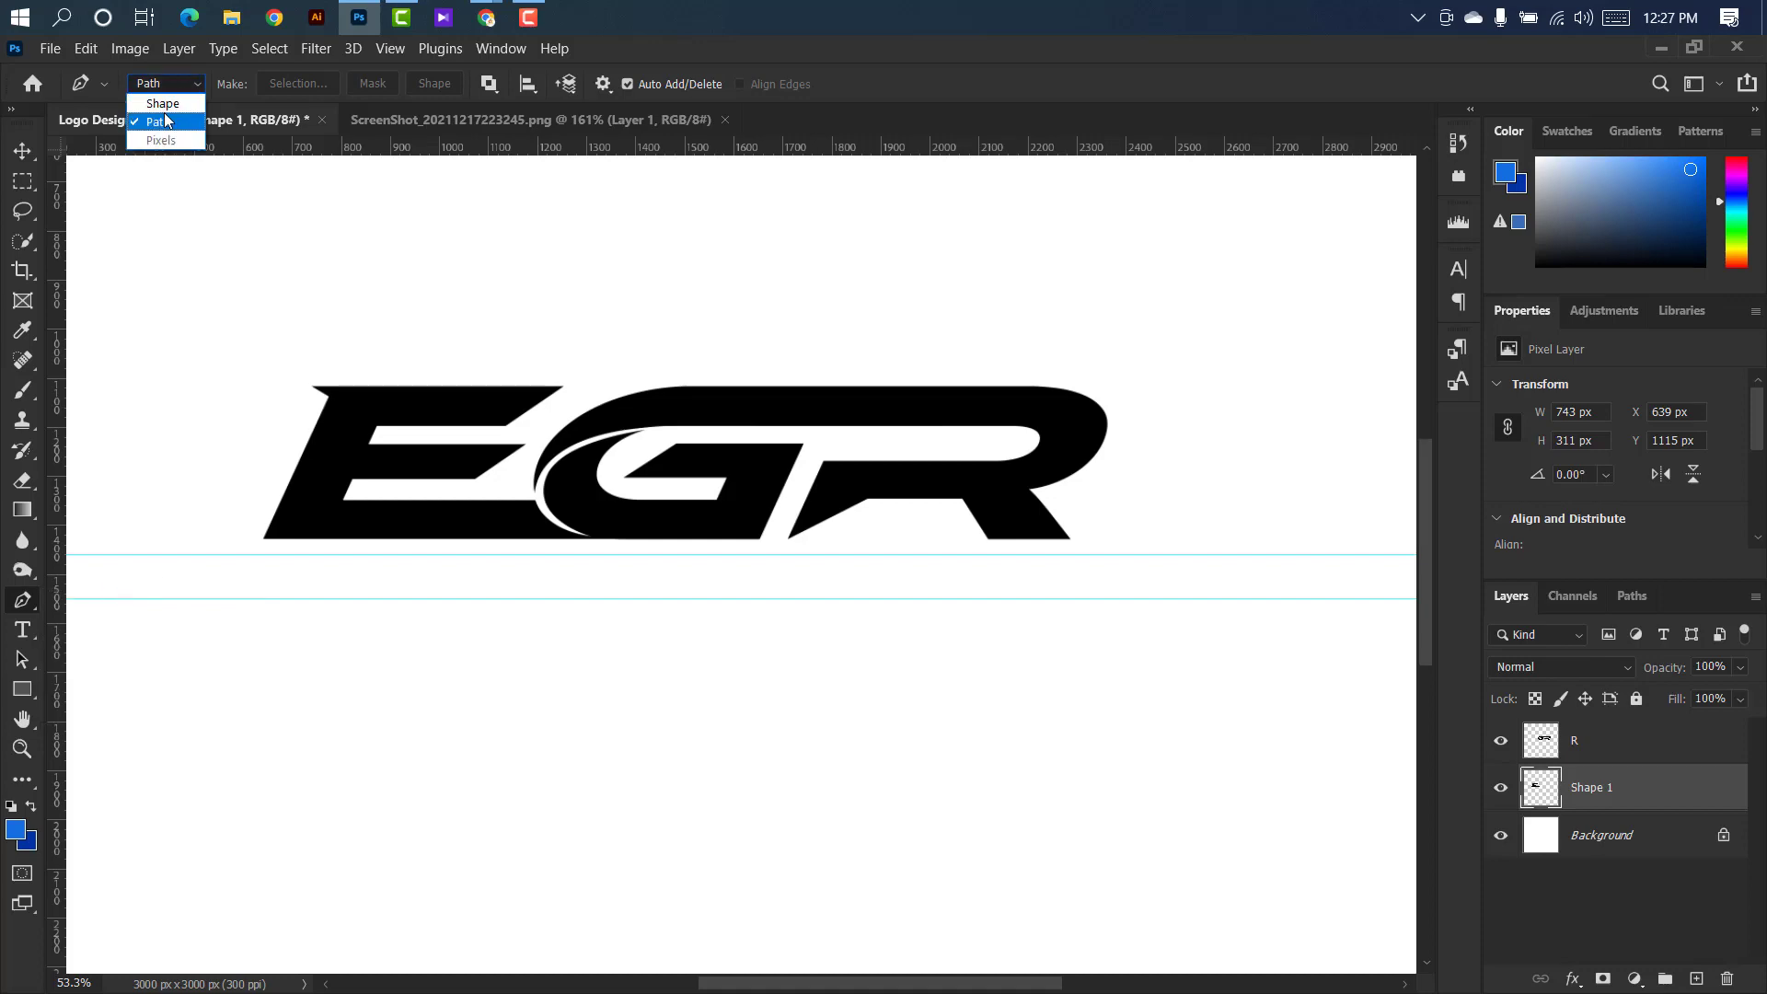
left_click(163, 106)
scroll(943, 546, "up", 2)
scroll(935, 504, "up", 5)
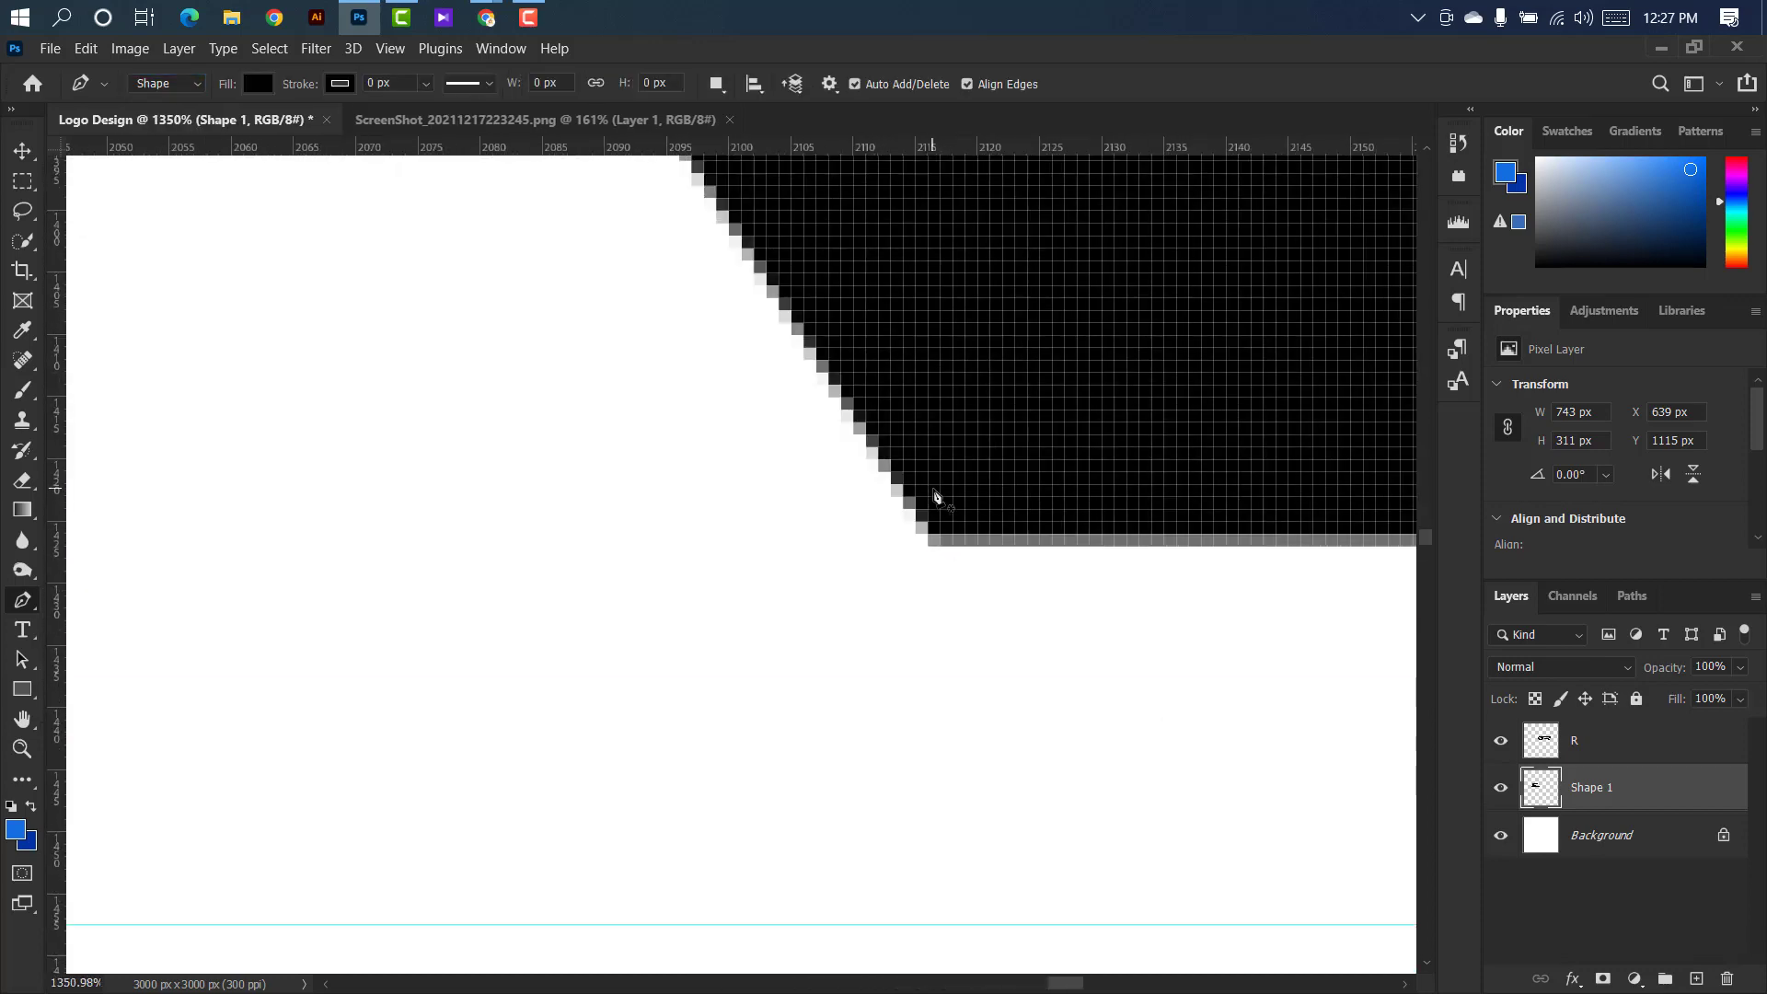
left_click(911, 505)
scroll(828, 502, "down", 5)
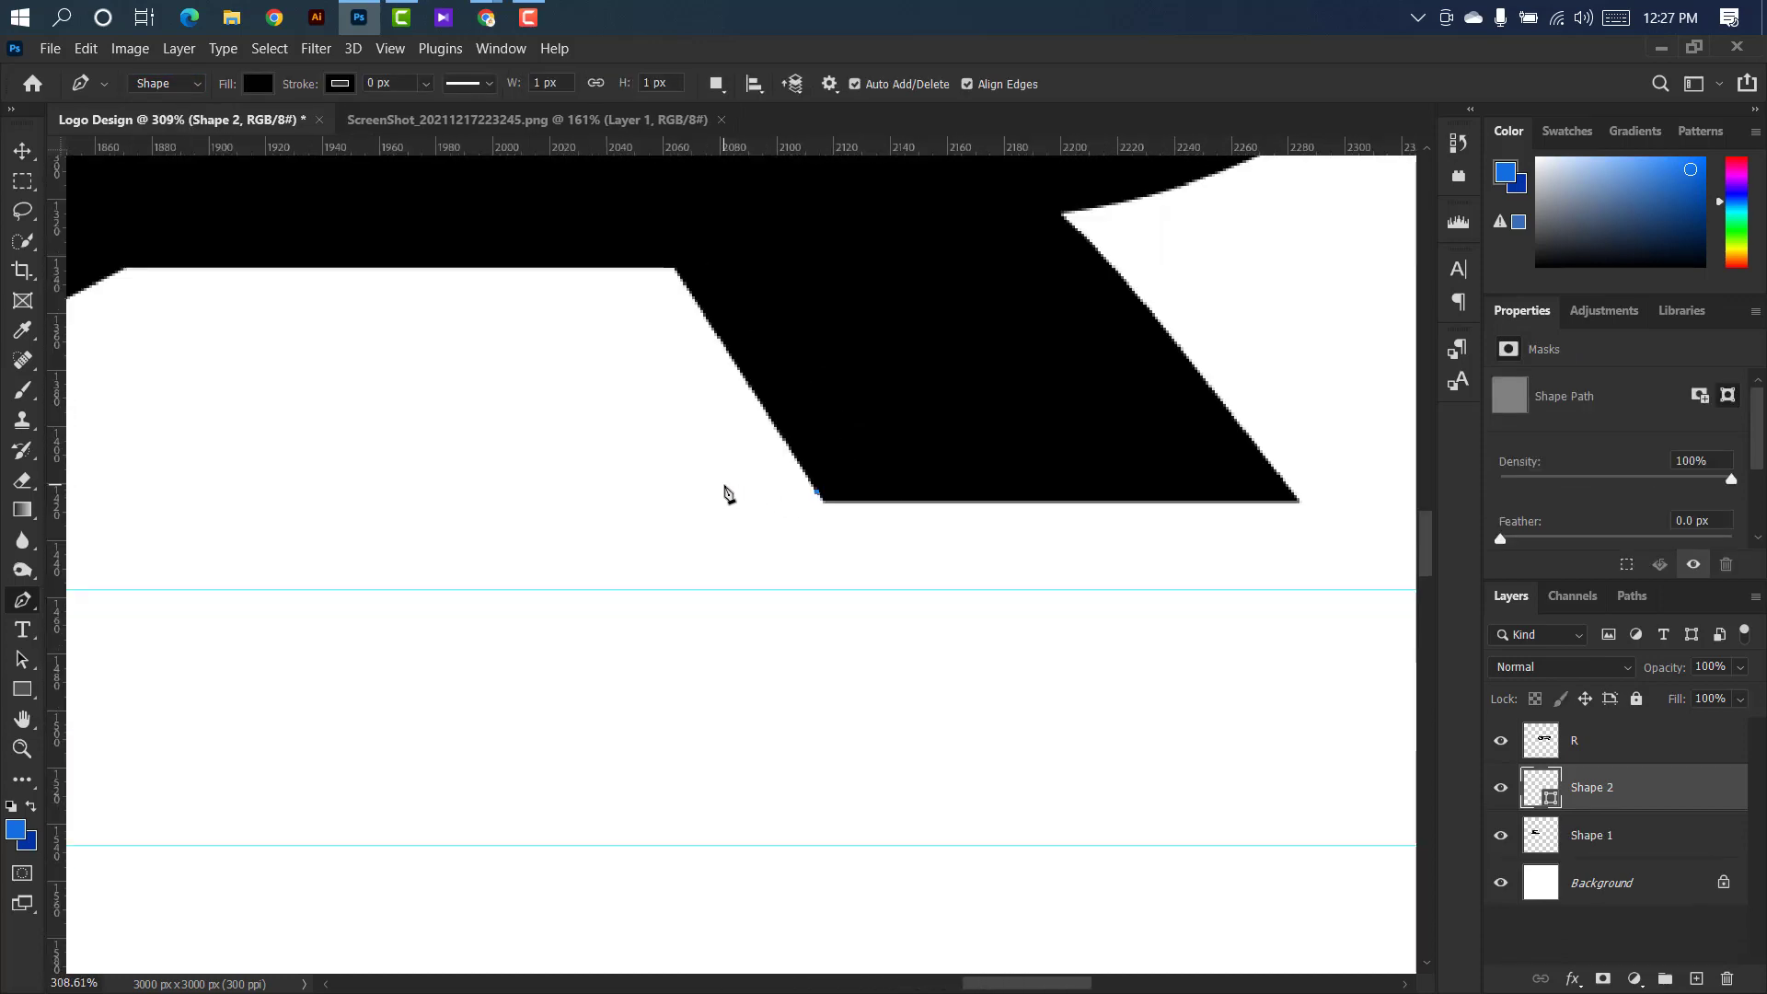
scroll(1288, 497, "up", 6)
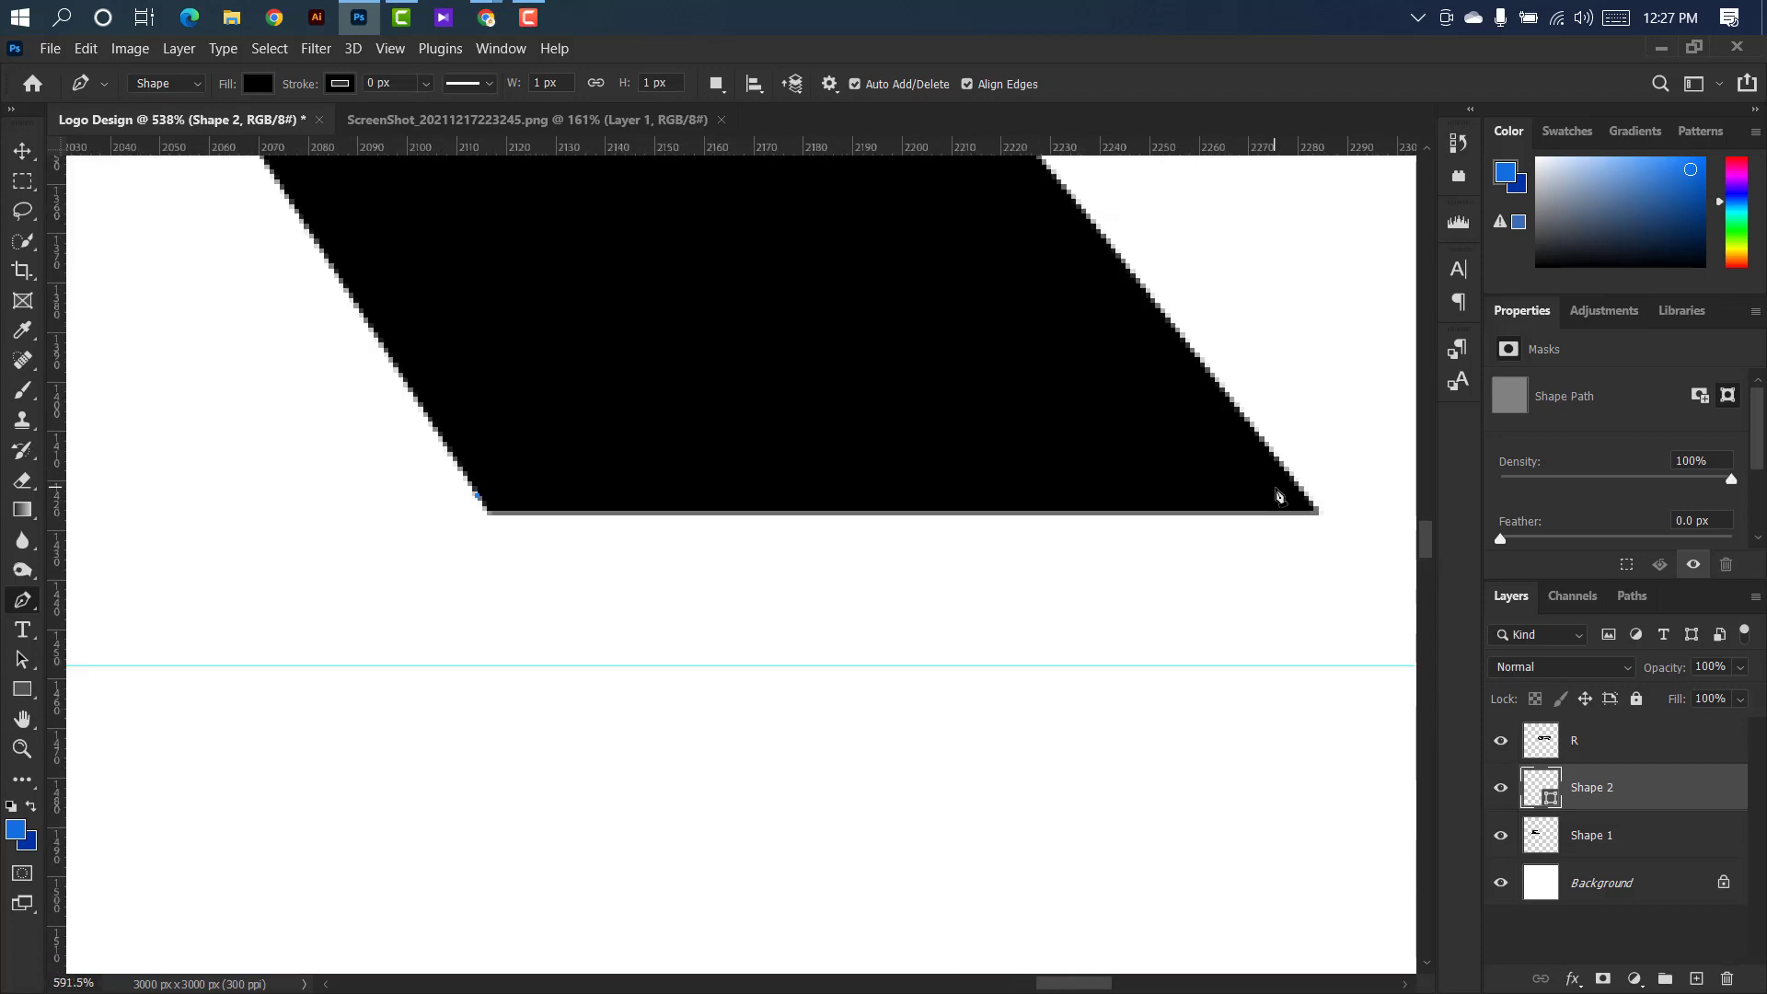
scroll(998, 486, "down", 6)
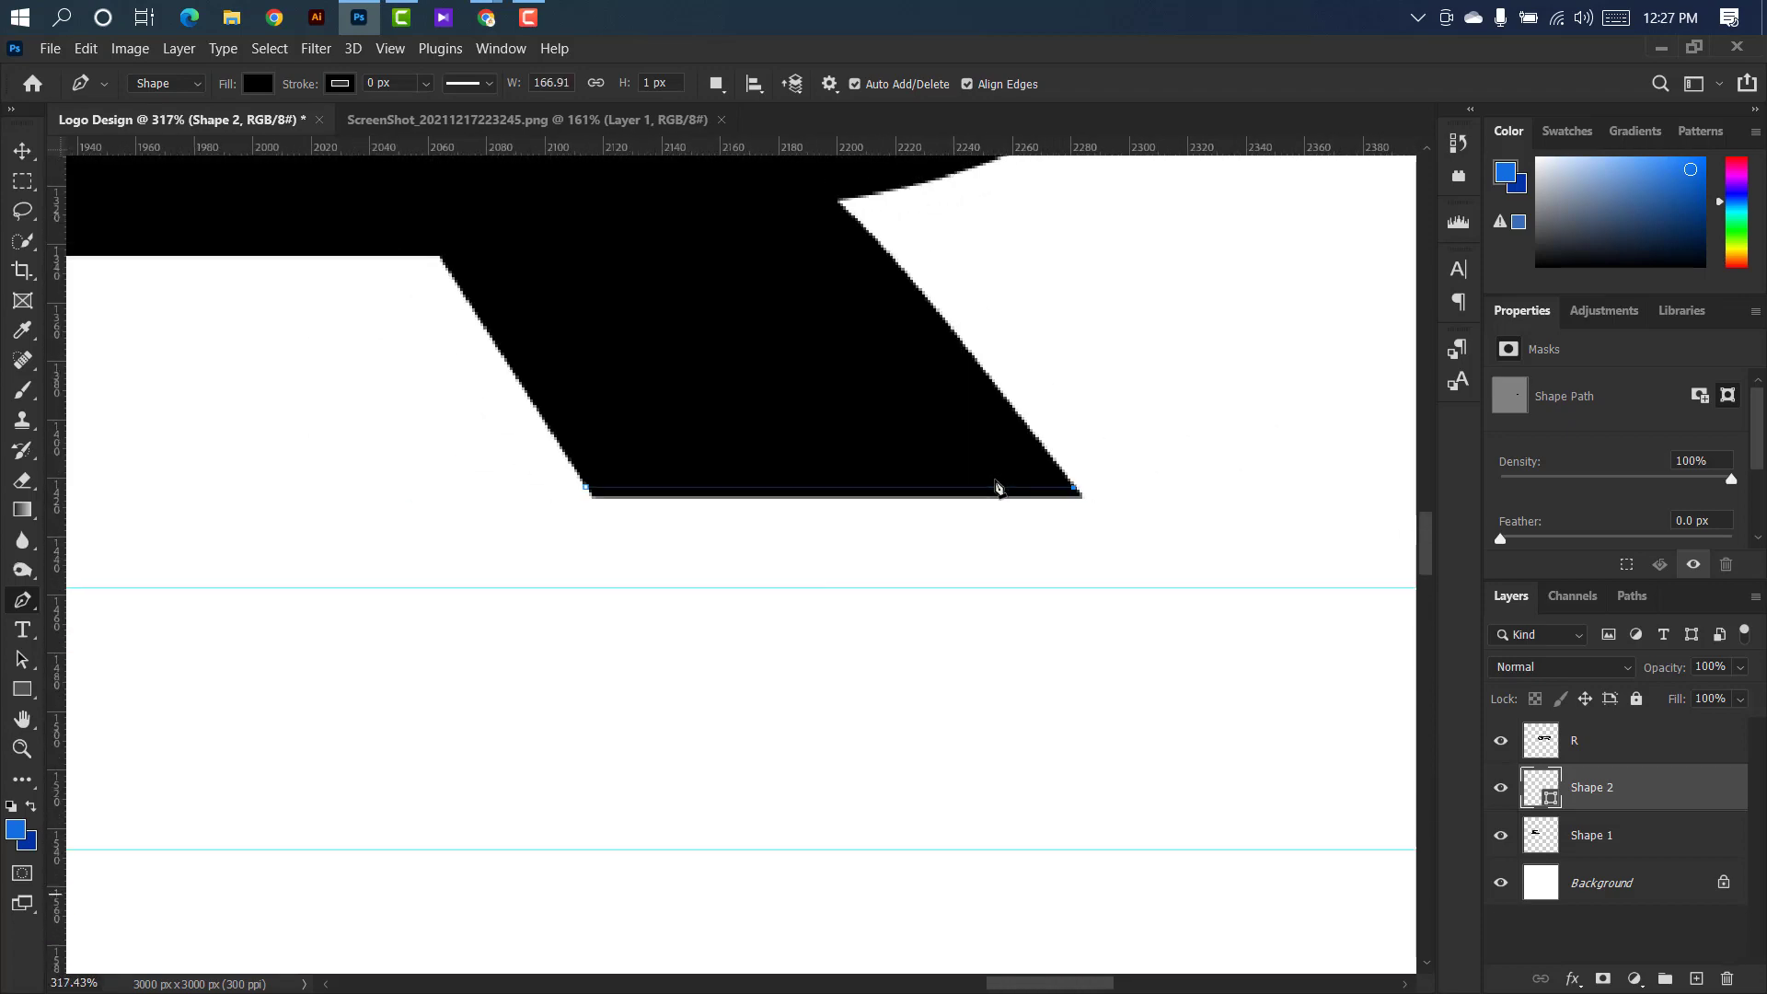
Place the extension's lower right corner on the lower guide and nudge it right to continue the leg's edge, making the shape about 261 px wide.
left_click(1304, 852)
scroll(1305, 852, "up", 2)
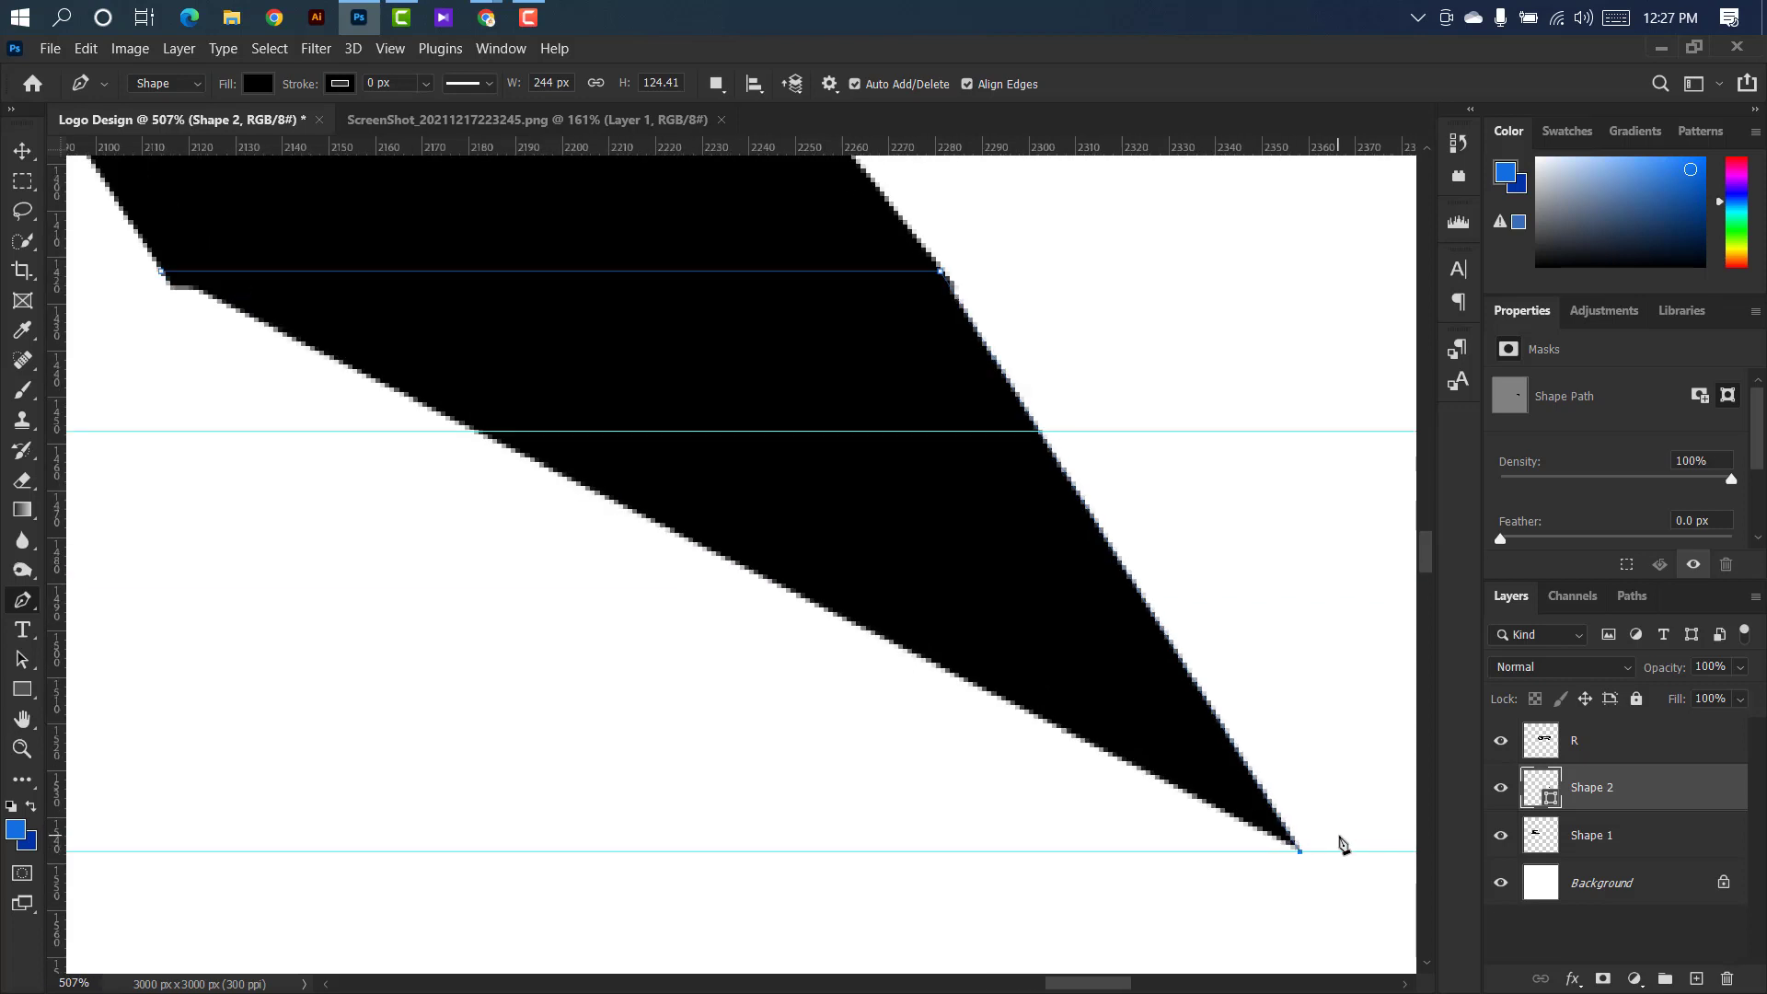
key("Right")
key("Right")
key("Right")
key("Right")
key("Right")
key("Right")
key("Right")
key("Right")
key("Right")
key("Right")
key("Right")
key("Right")
key("Right")
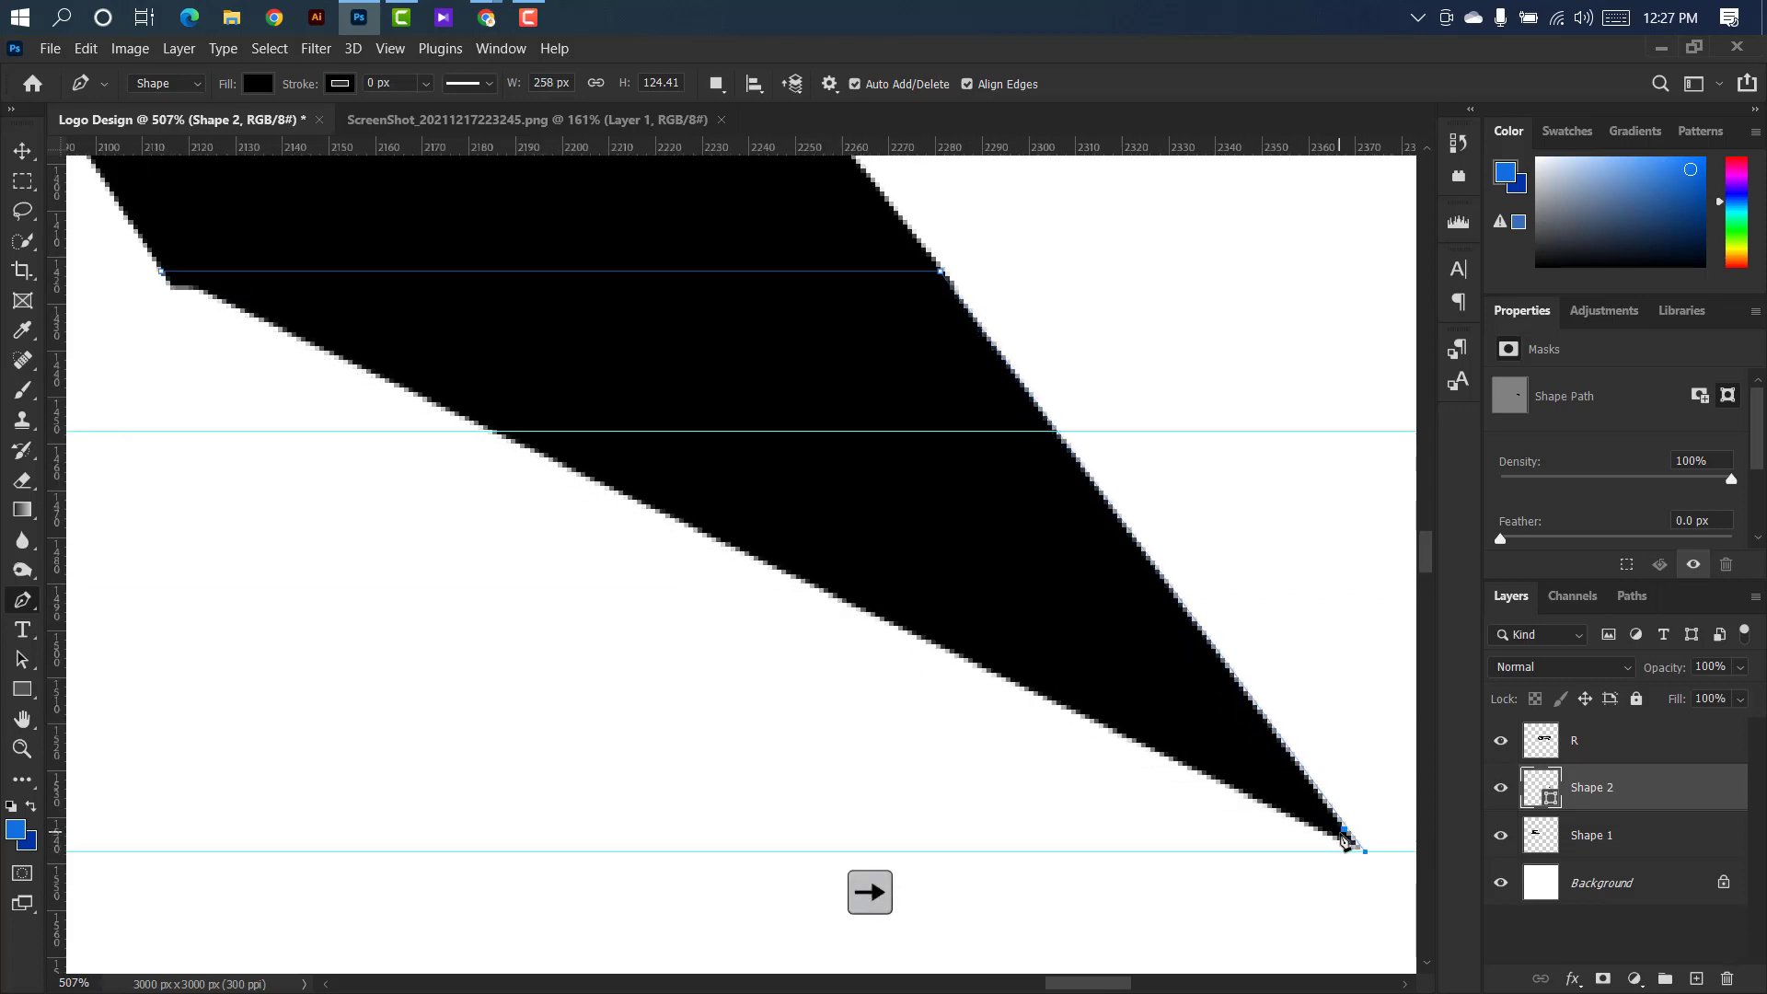
key("Right")
key("Right")
scroll(1152, 781, "down", 3)
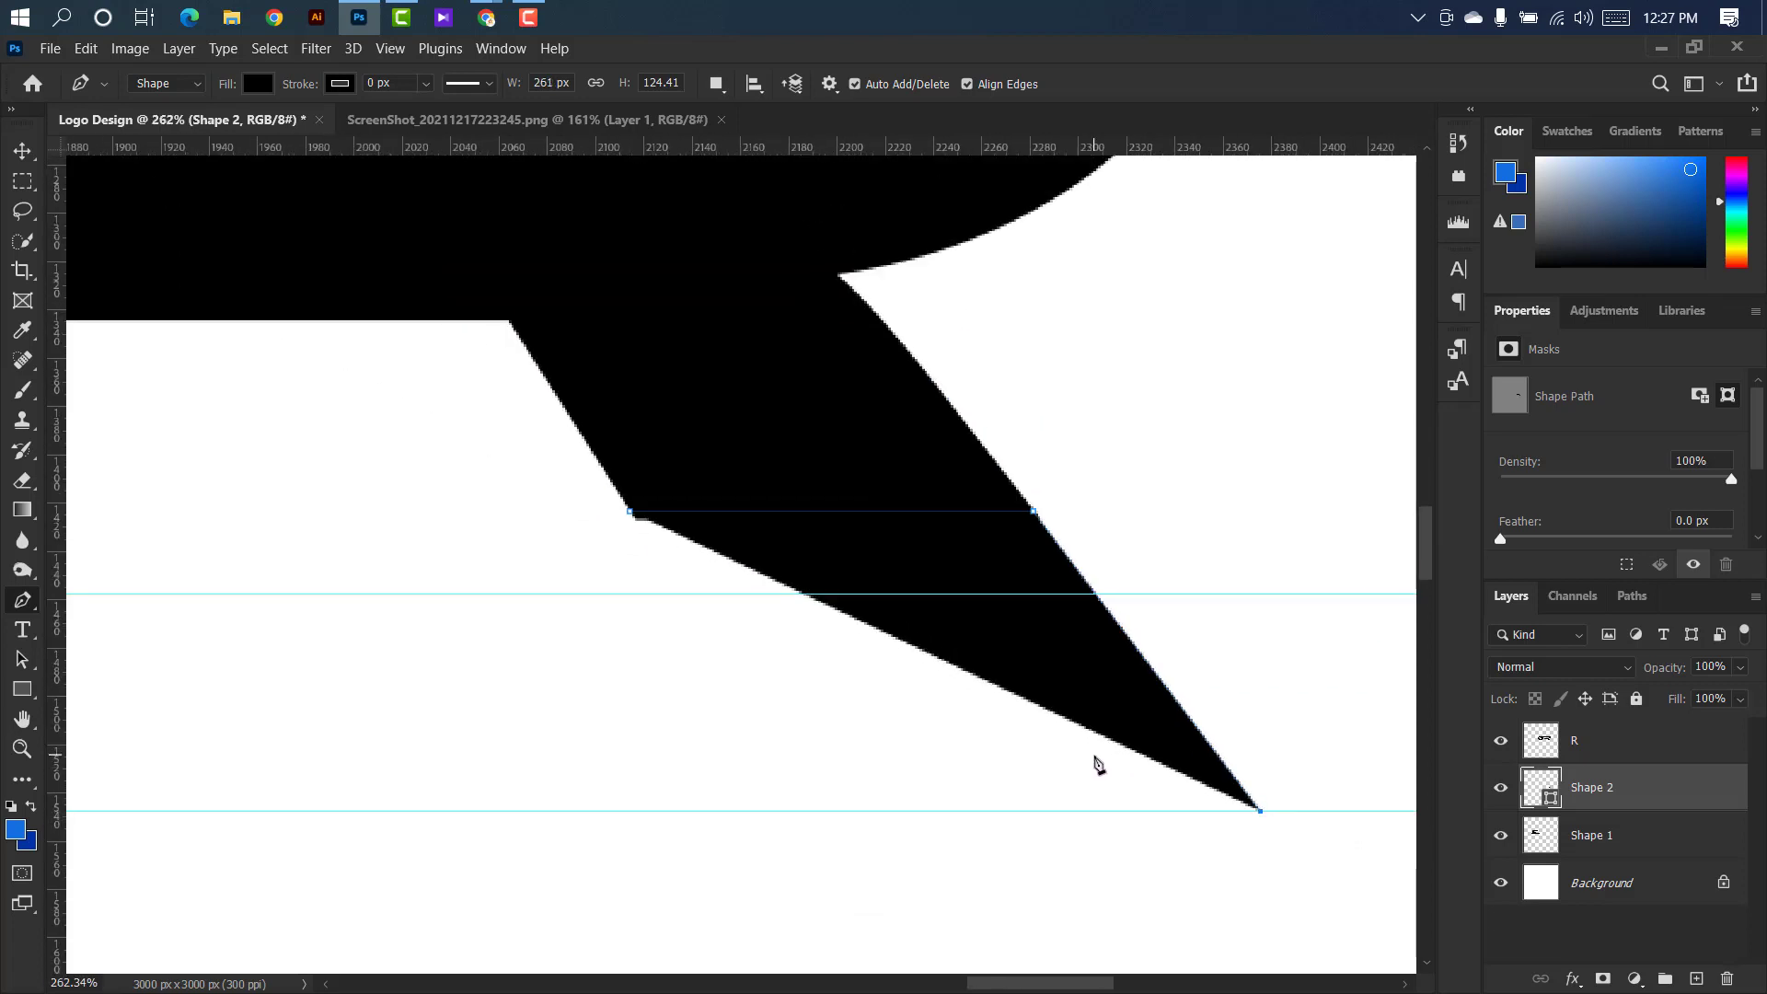
Place the extension's lower left corner on the lower guide and nudge it sideways until it continues the leg's left edge.
left_click(679, 811)
key("Right")
key("Right")
key("Right")
key("Right")
key("Right")
key("Right")
key("Right")
key("Right")
key("Right")
key("Right")
key("Right")
key("Right")
key("Right")
key("Right")
key("Right")
key("Right")
key("Right")
key("Right")
key("Right")
key("Right")
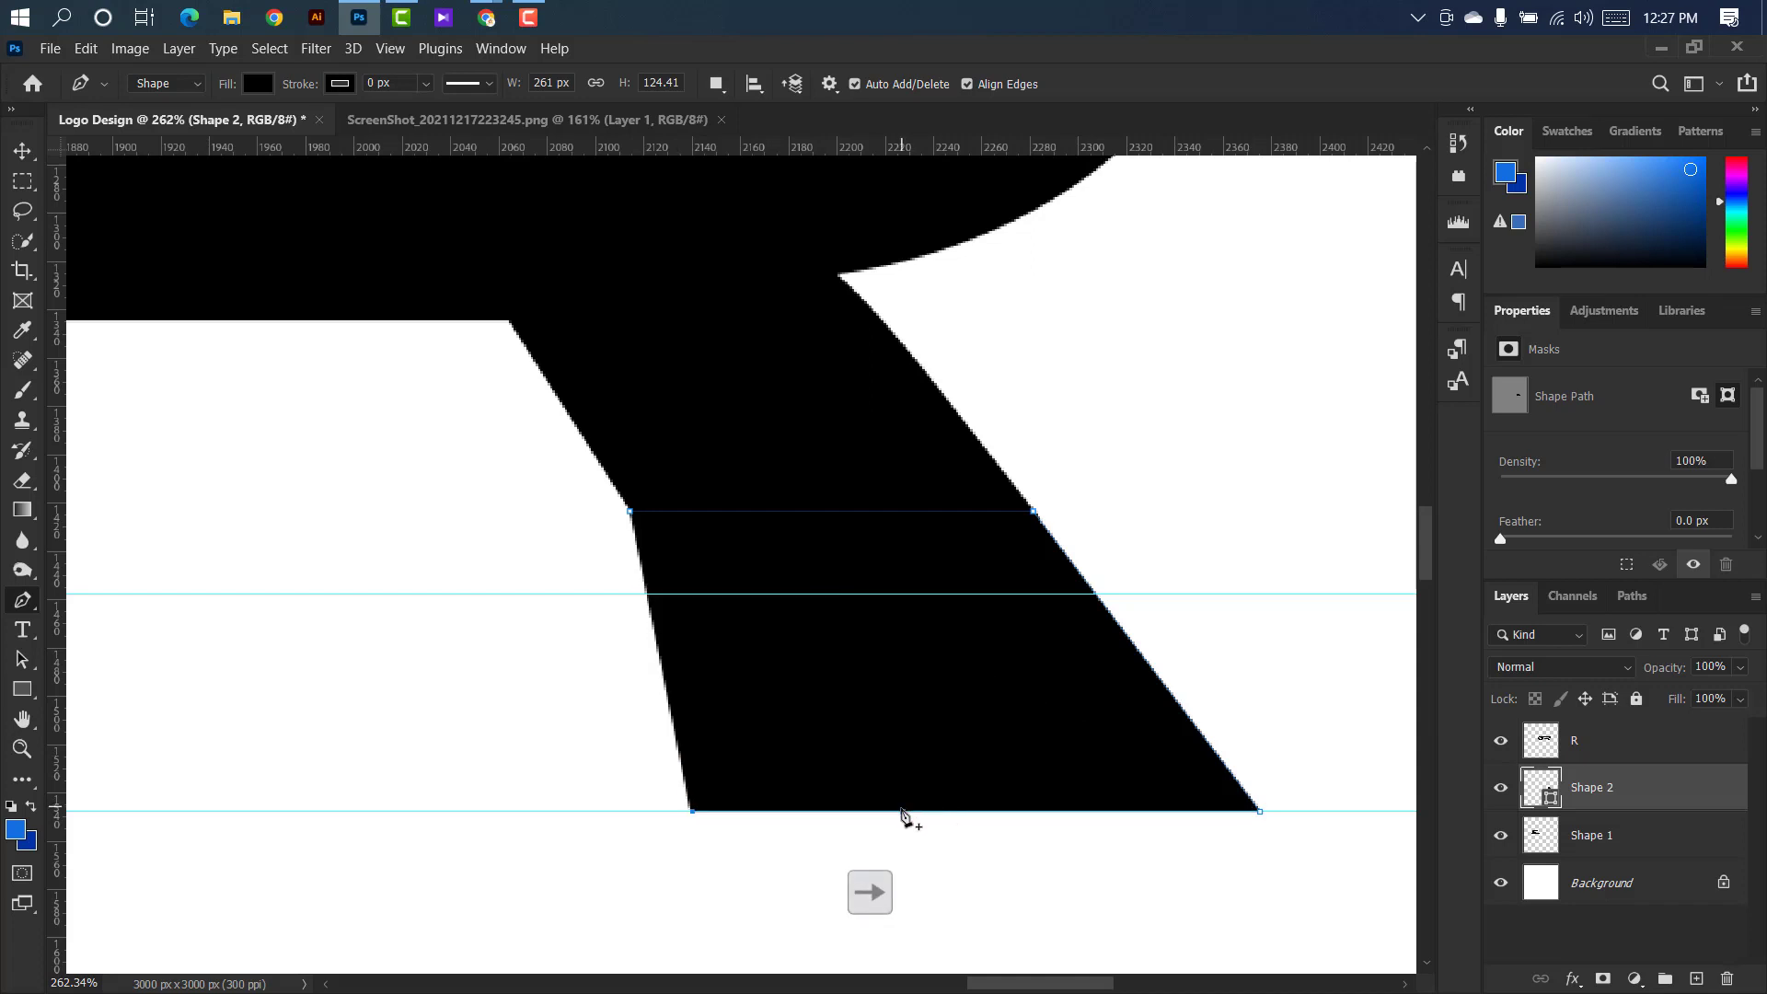
key("Right")
key("Right")
key("Right")
key("Right")
key("Right")
key("Right")
key("Right")
key("Right")
key("Right")
key("Right")
key("Right")
scroll(628, 698, "up", 2)
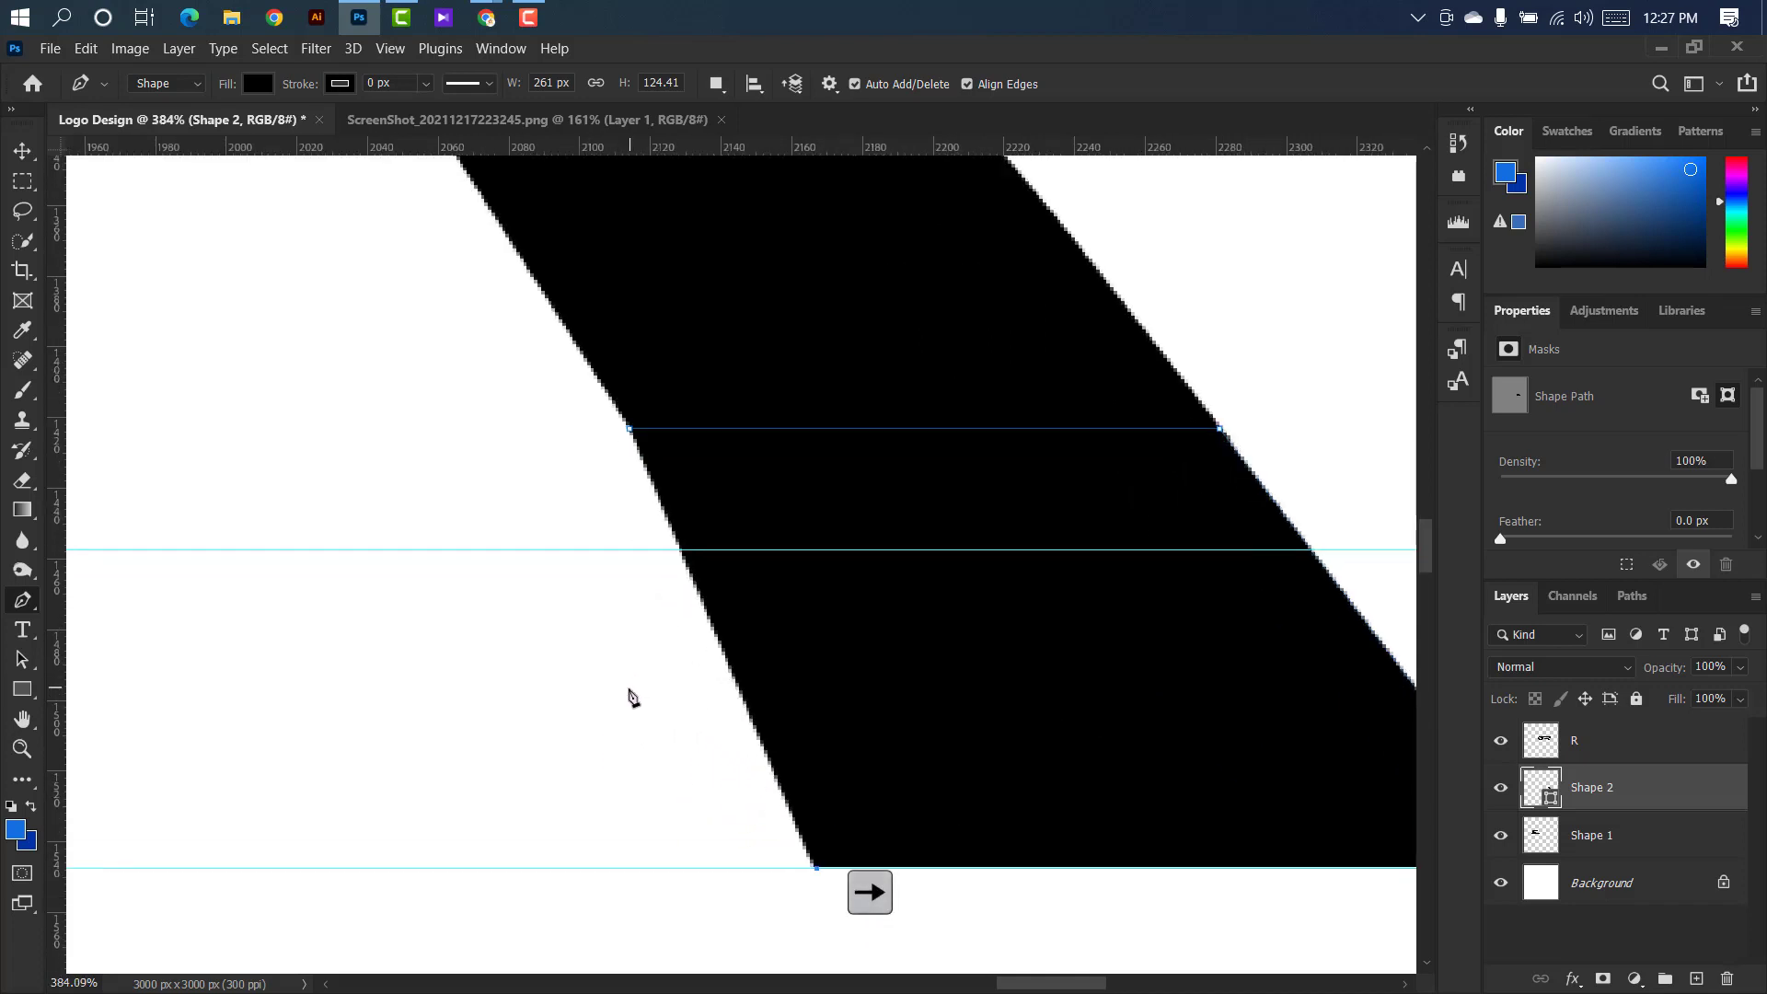
key("Right")
key("Right")
key("Right")
key("Right")
key("Right")
key("Right")
key("Right")
key("Right")
key("Right")
key("Right")
key("Right")
key("Right")
key("Right")
key("Right")
key("Right")
key("Right")
key("Right")
key("Right")
key("Right")
key("Right")
key("Right")
key("Right")
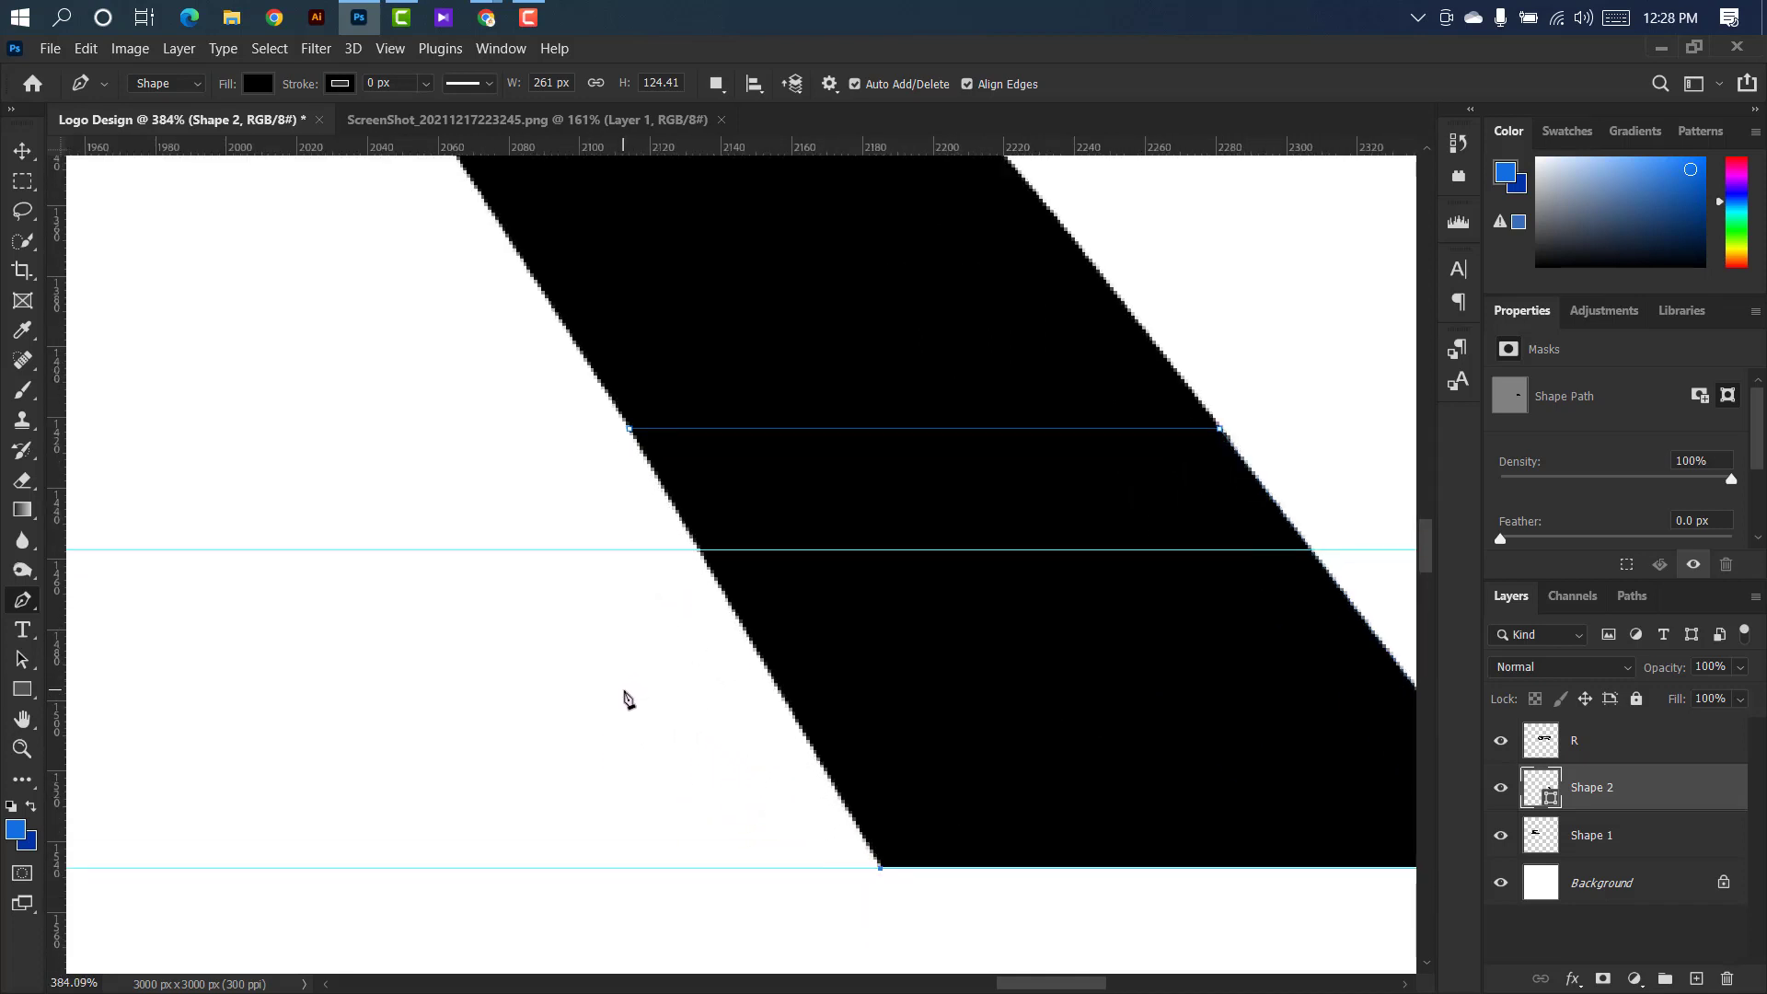
key("Right")
key("Right")
key("Right")
key("Right")
key("Right")
key("Right")
key("Right")
key("Right")
scroll(623, 696, "down", 3)
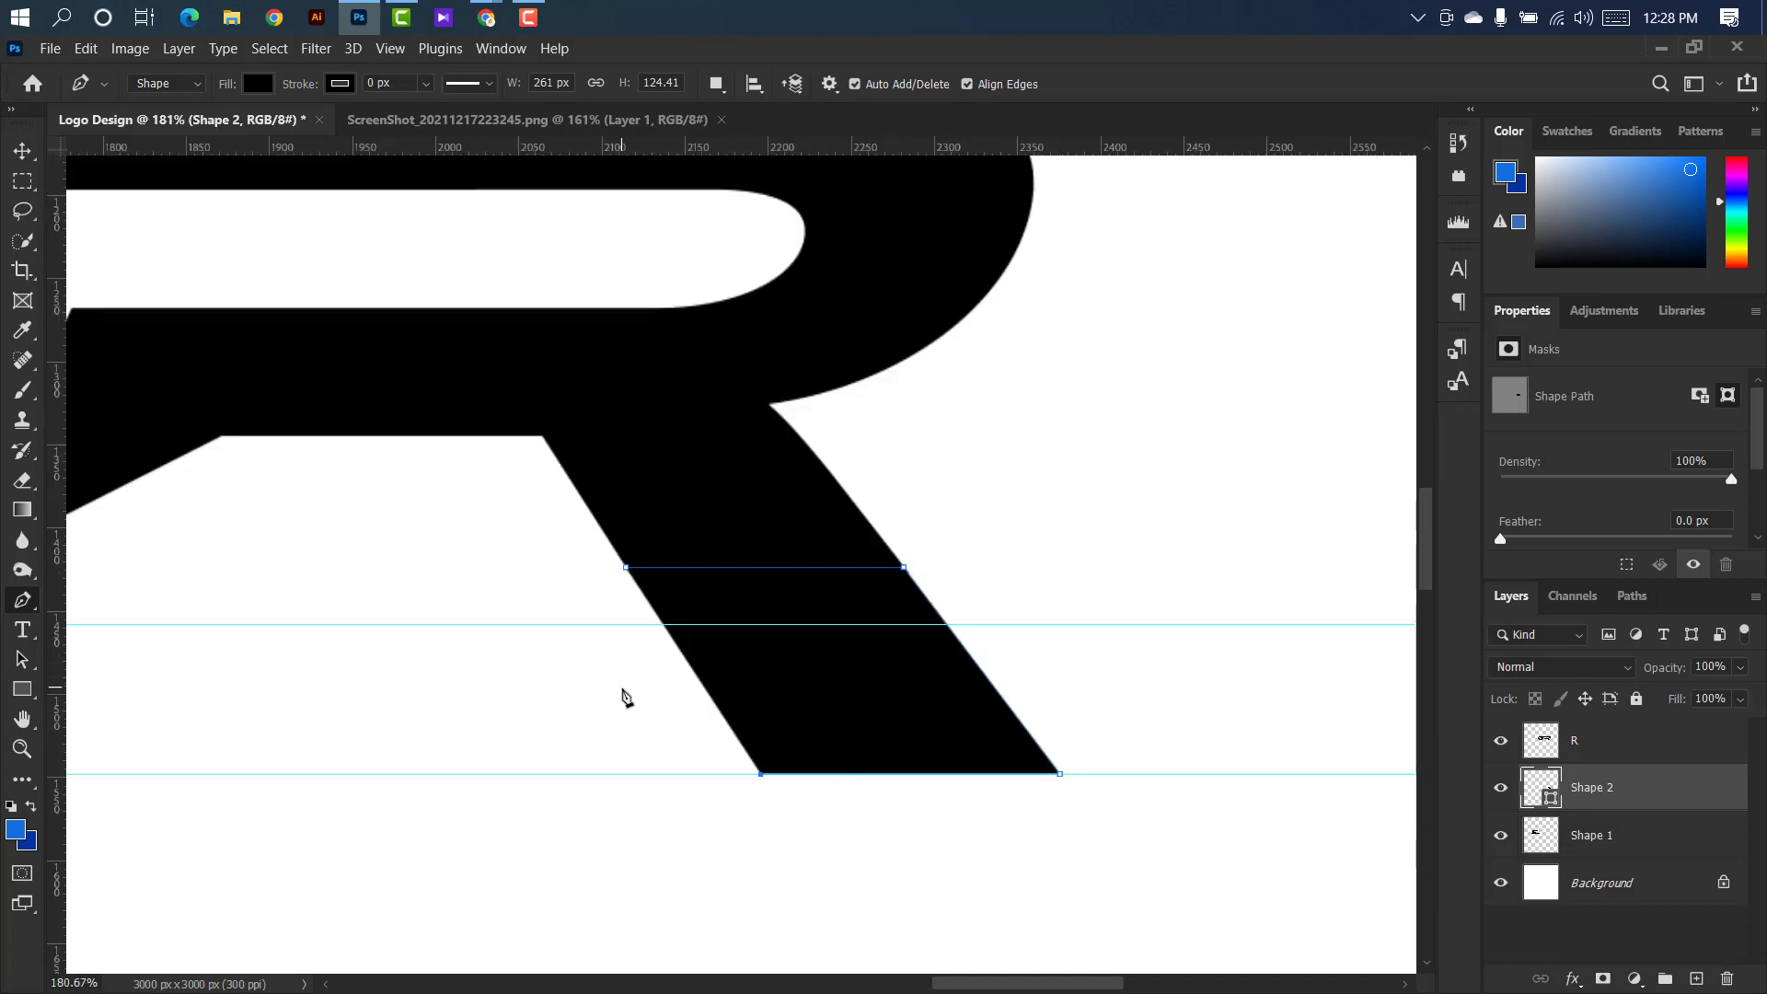
key("Left")
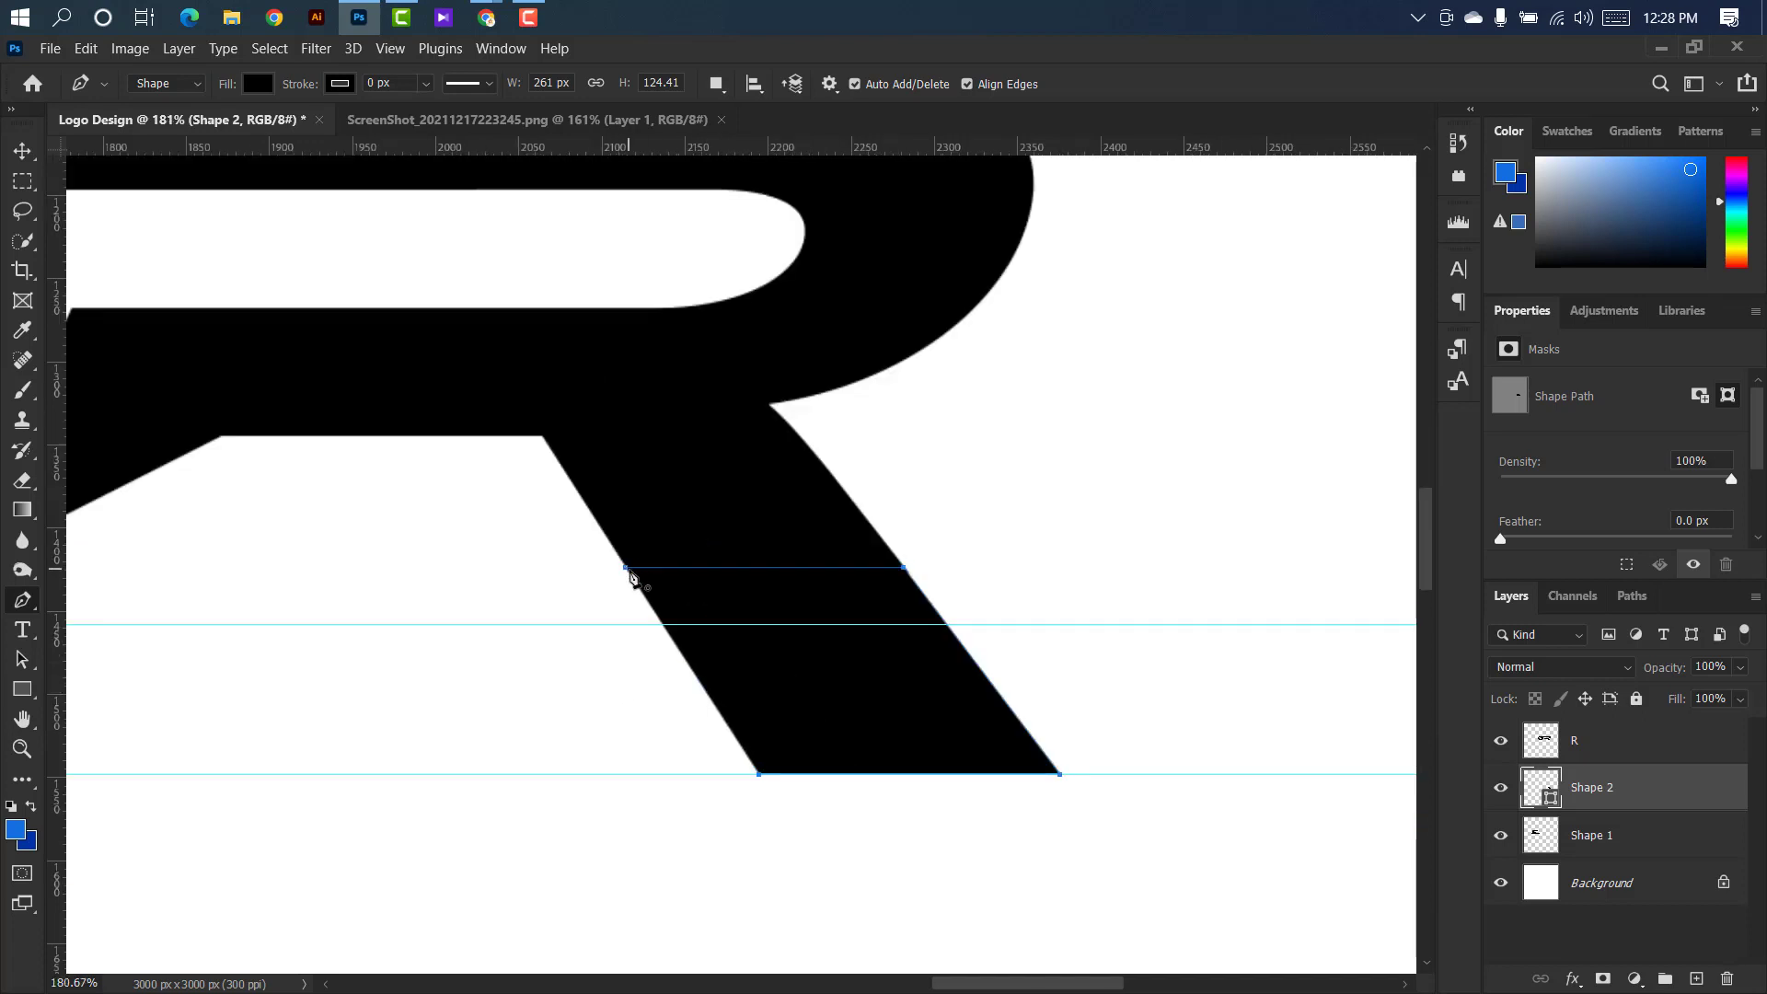
Close the leg extension shape and merge it with the R layer.
scroll(488, 588, "down", 2)
key("v")
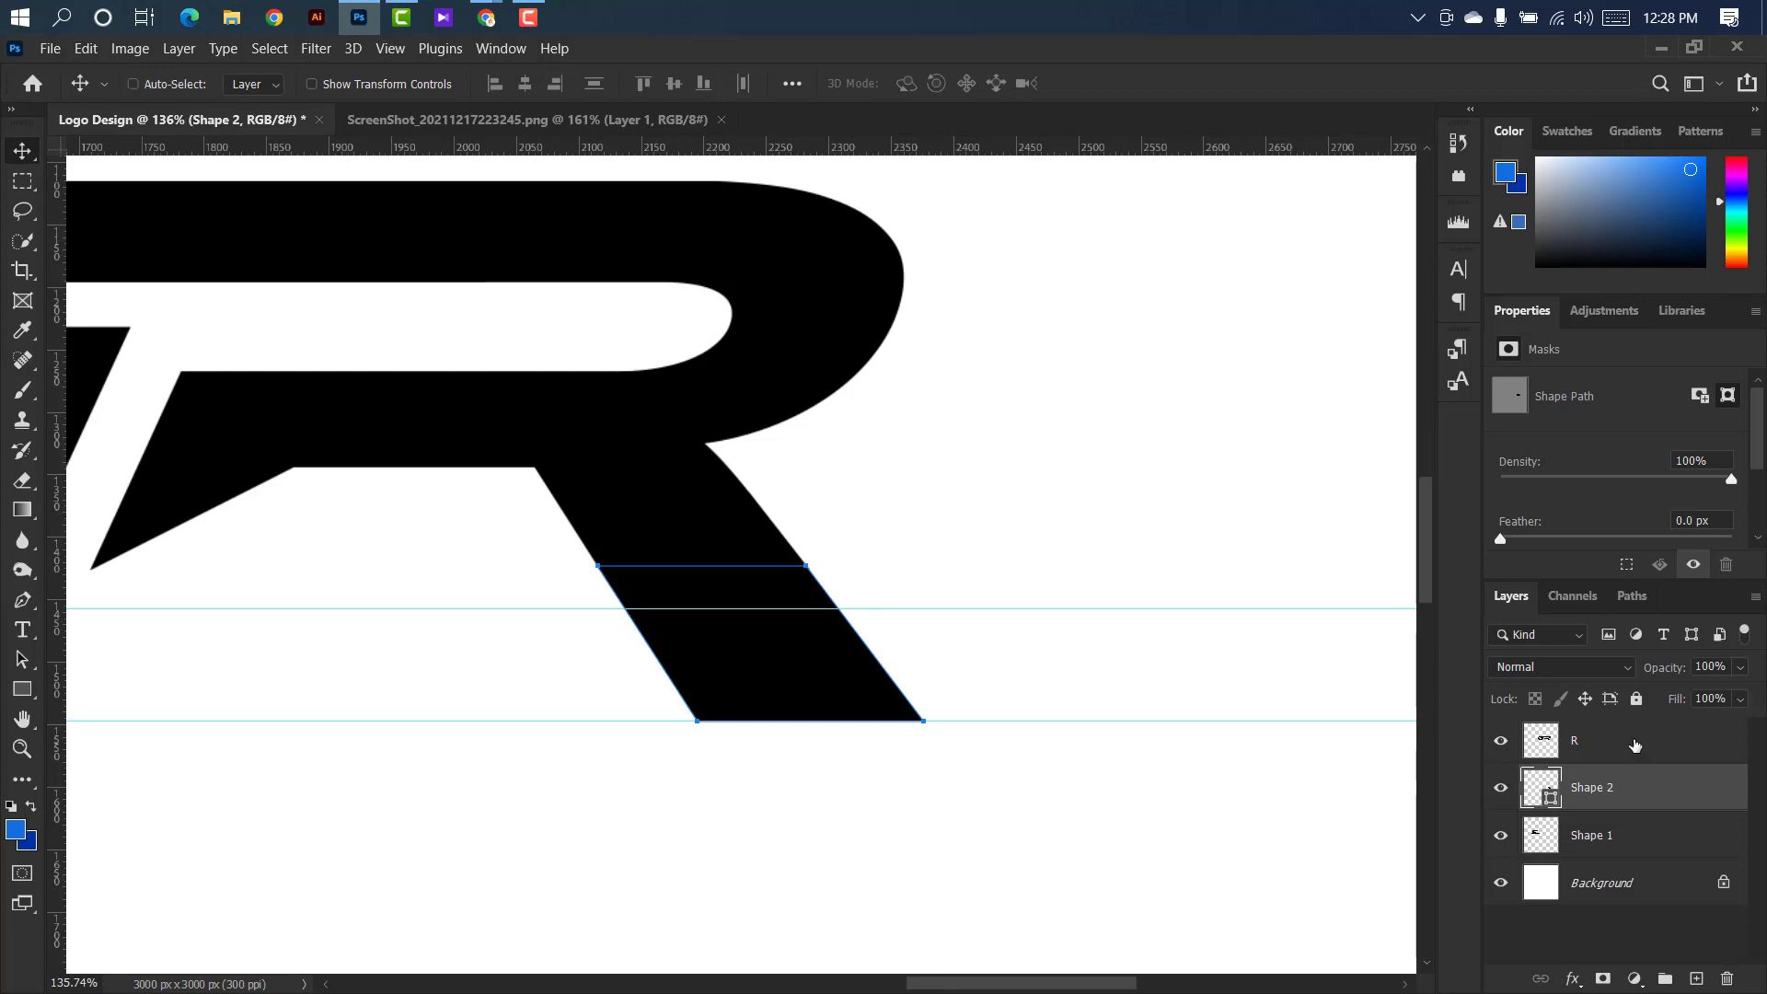
left_click(1634, 745, "ctrl")
right_click(1635, 745)
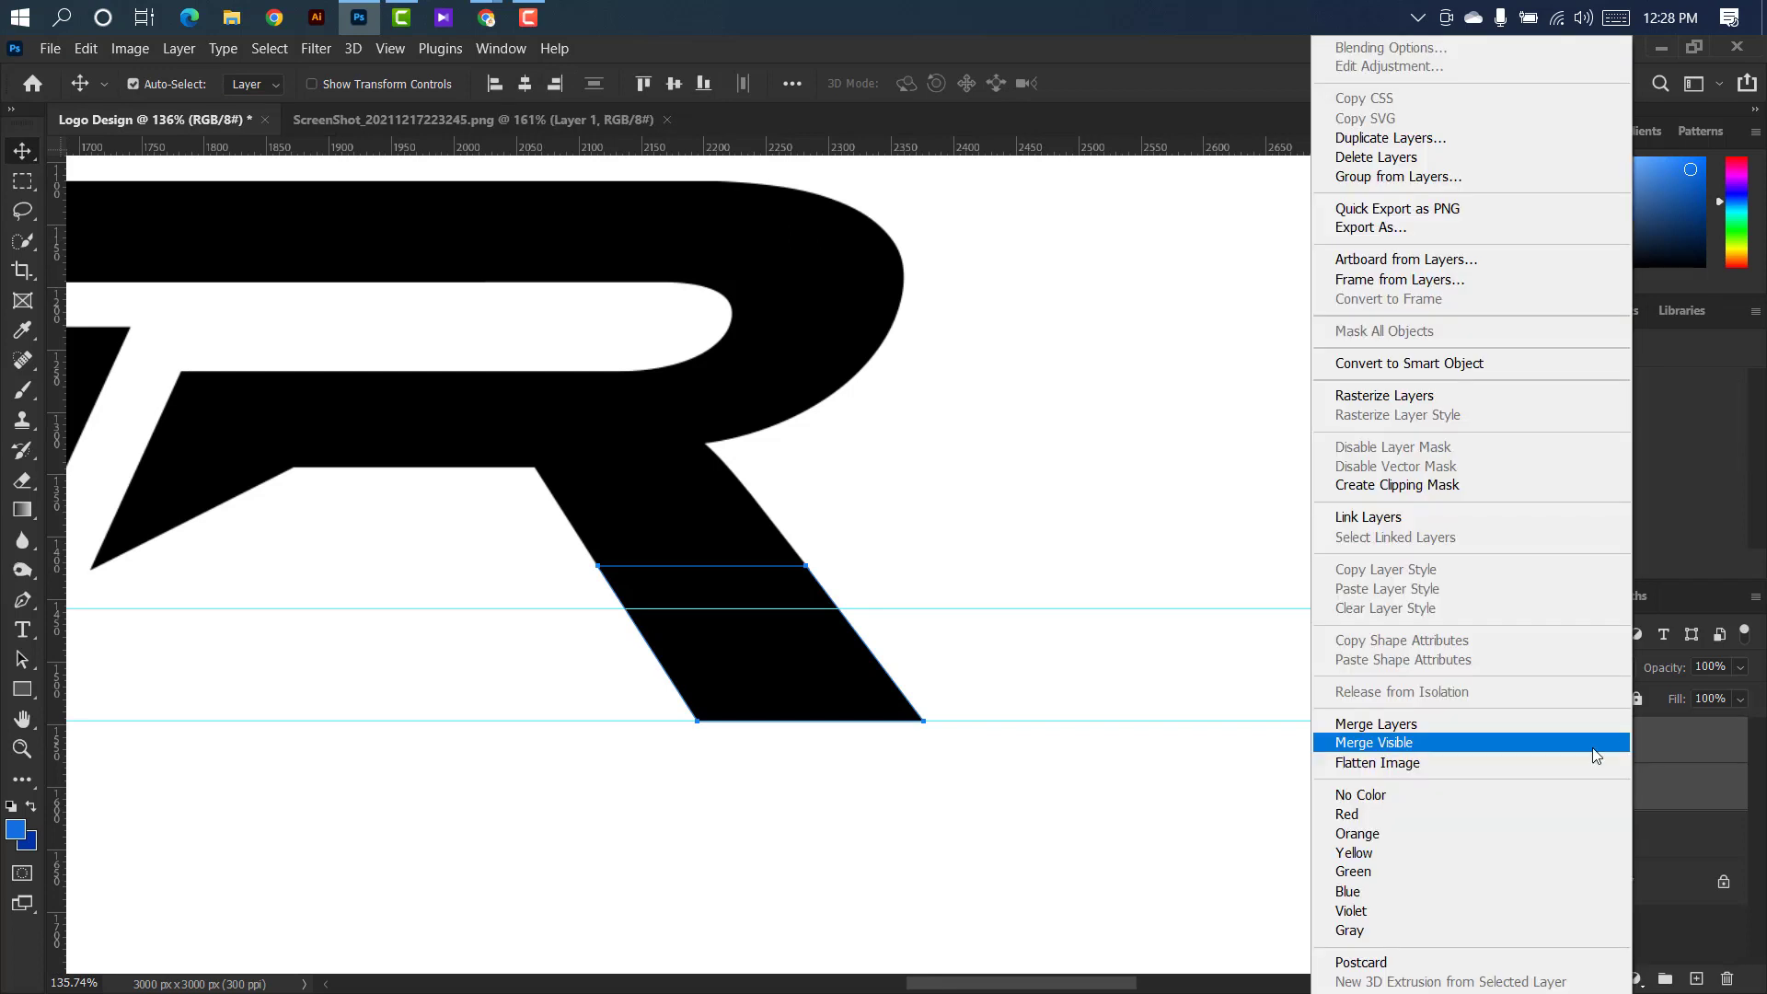
left_click(1449, 726)
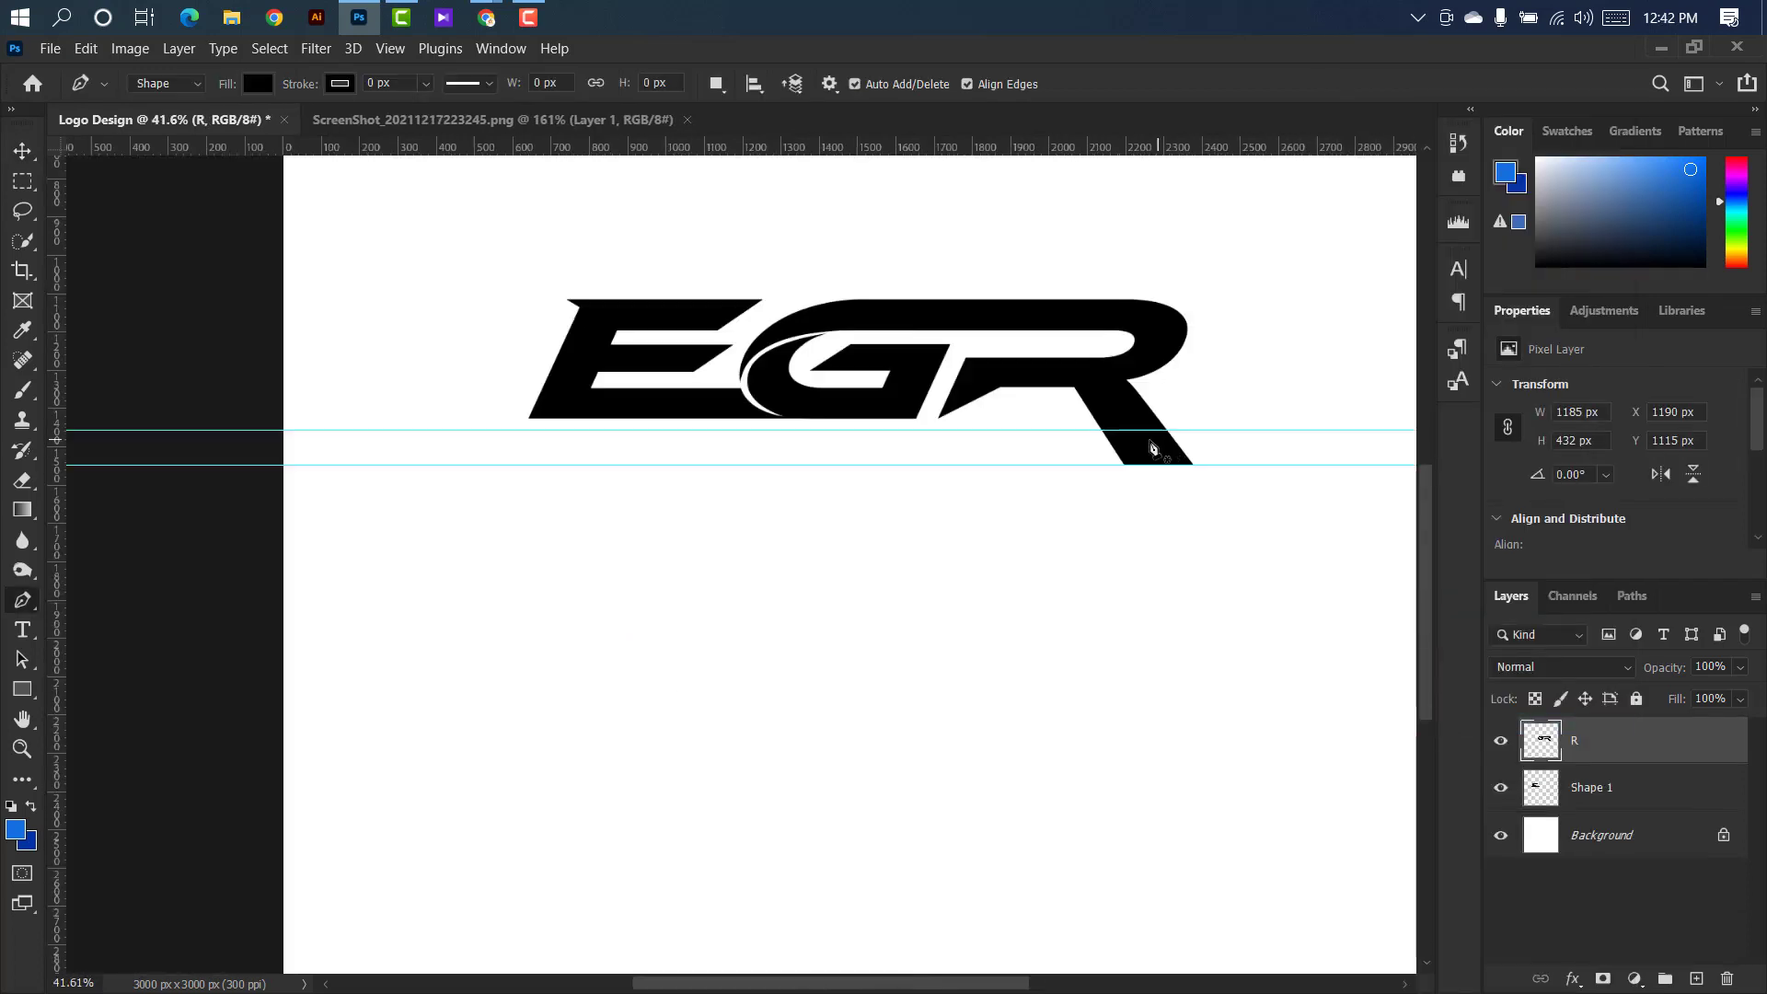
Draw a slanted-ended bar about 1585 px wide and 90 px high between the two guides, from below the E to just before the R's leg.
scroll(1124, 403, "up", 5)
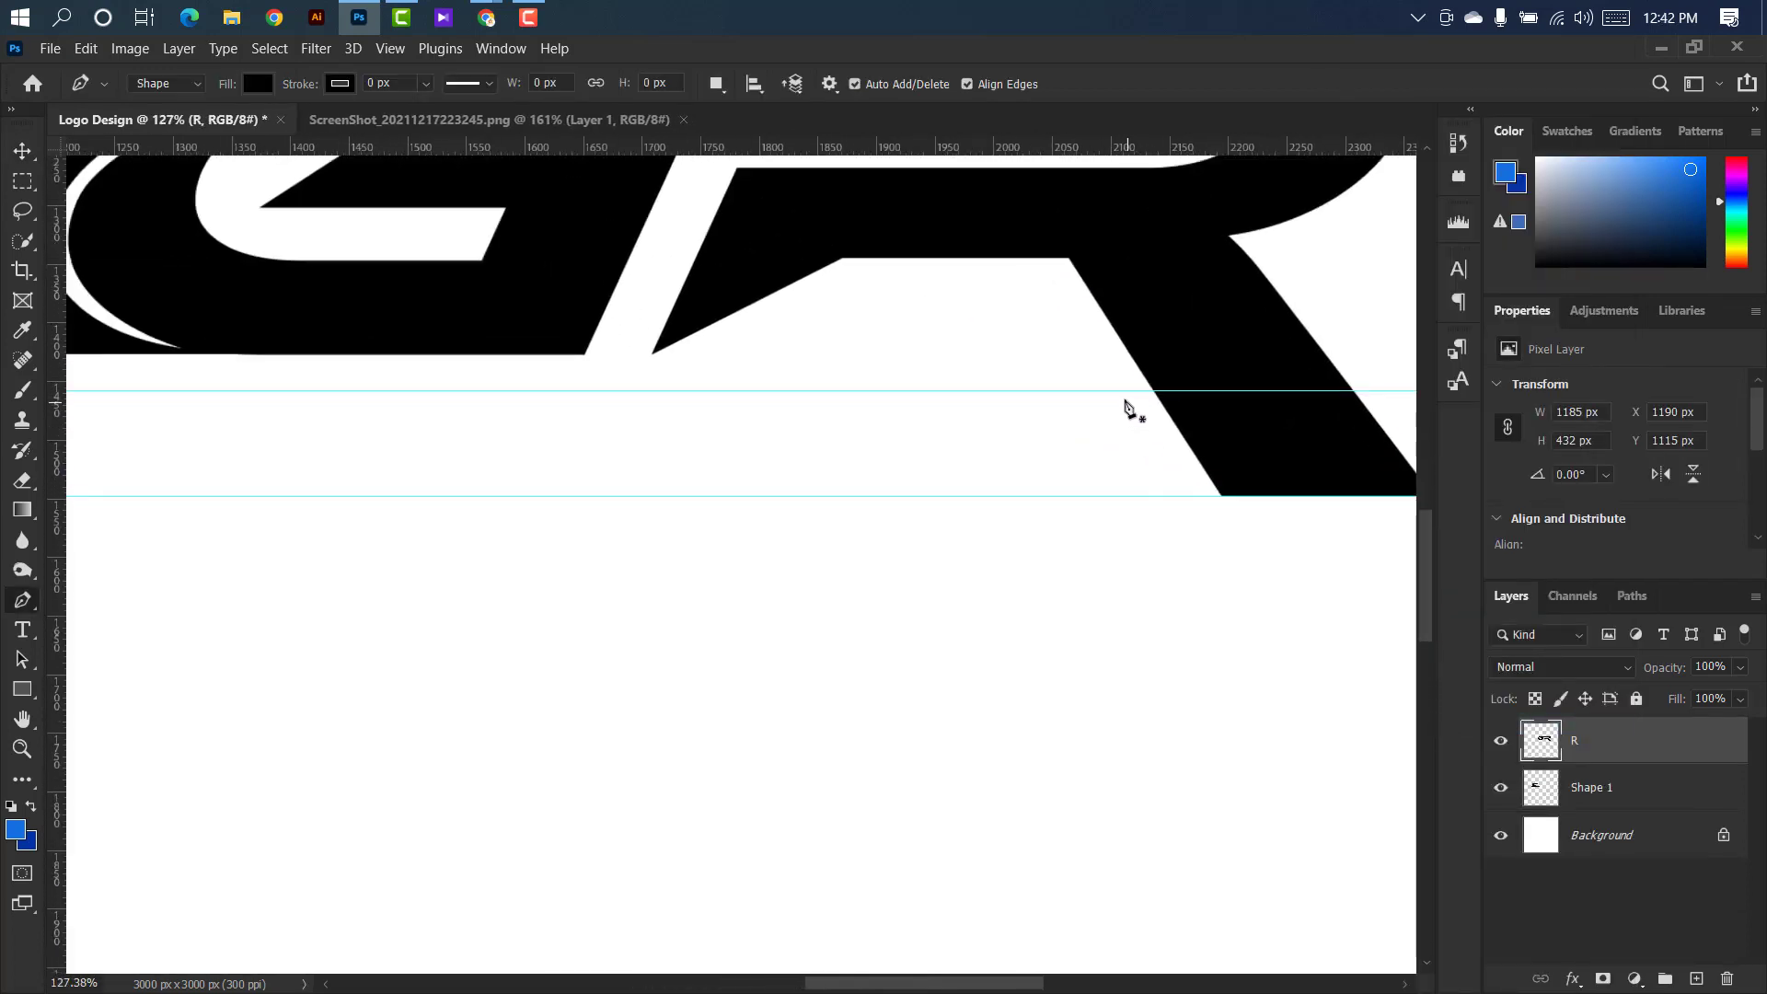
left_click(1112, 393)
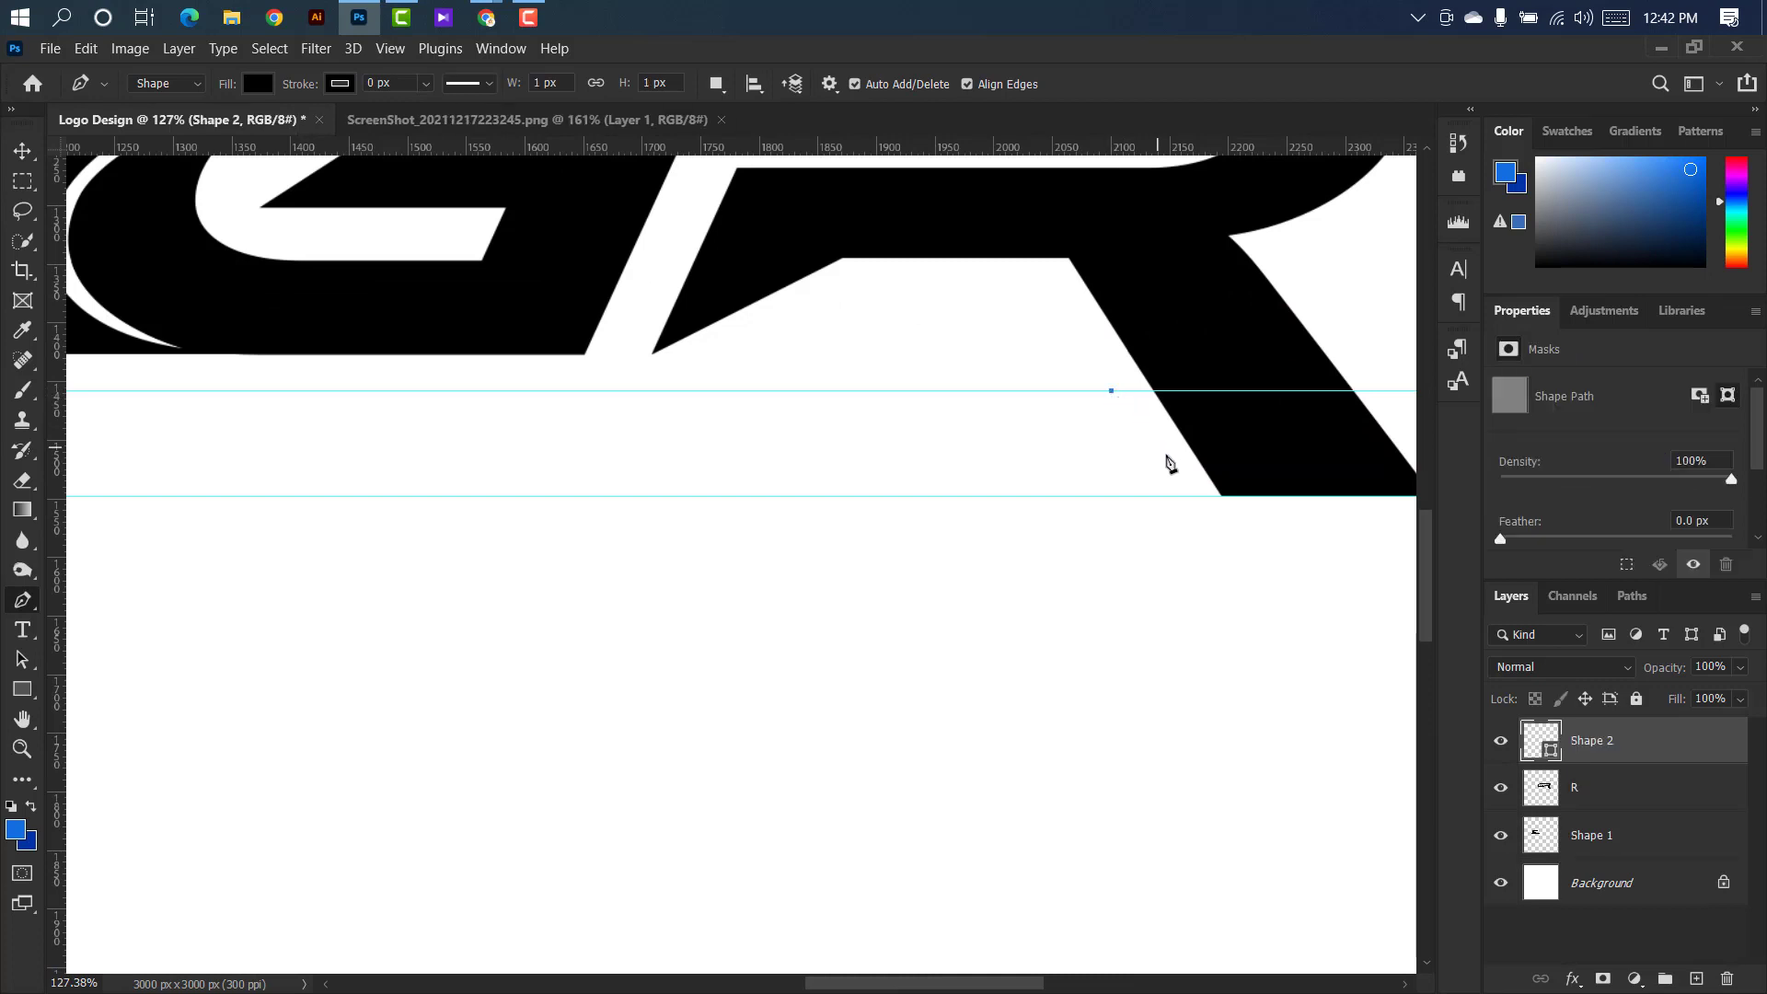
left_click(1168, 497)
scroll(1171, 498, "up", 3)
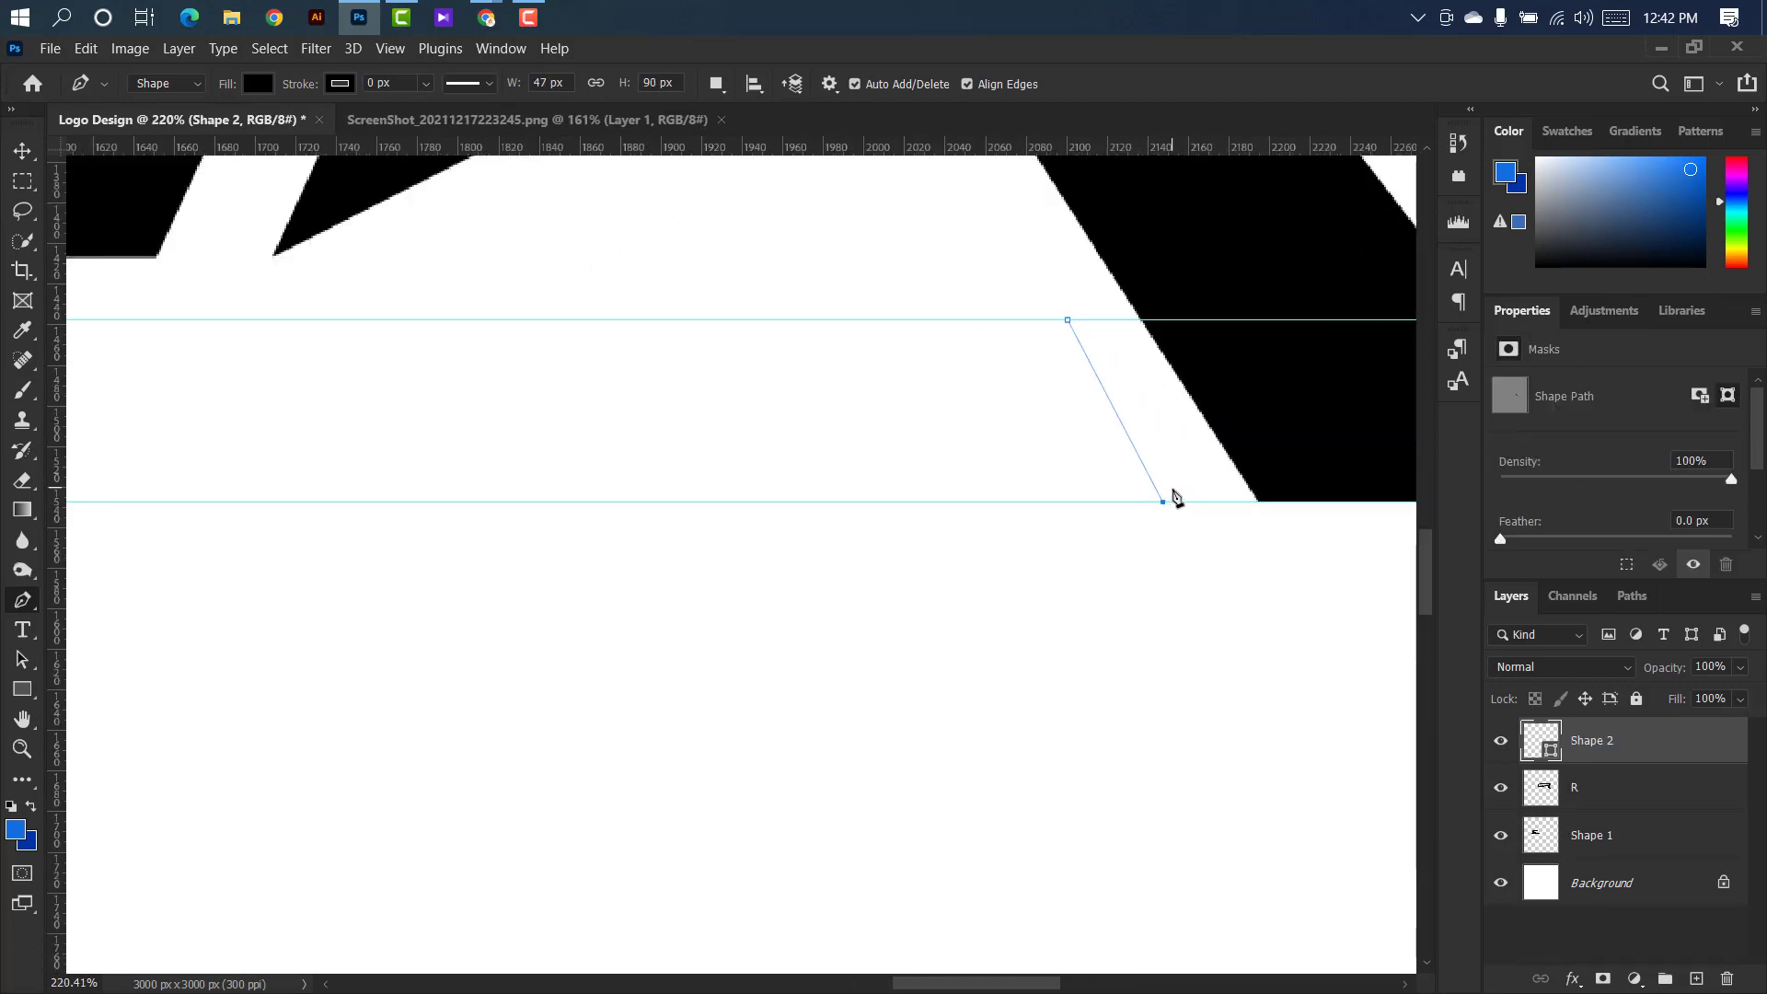
scroll(1077, 501, "down", 4)
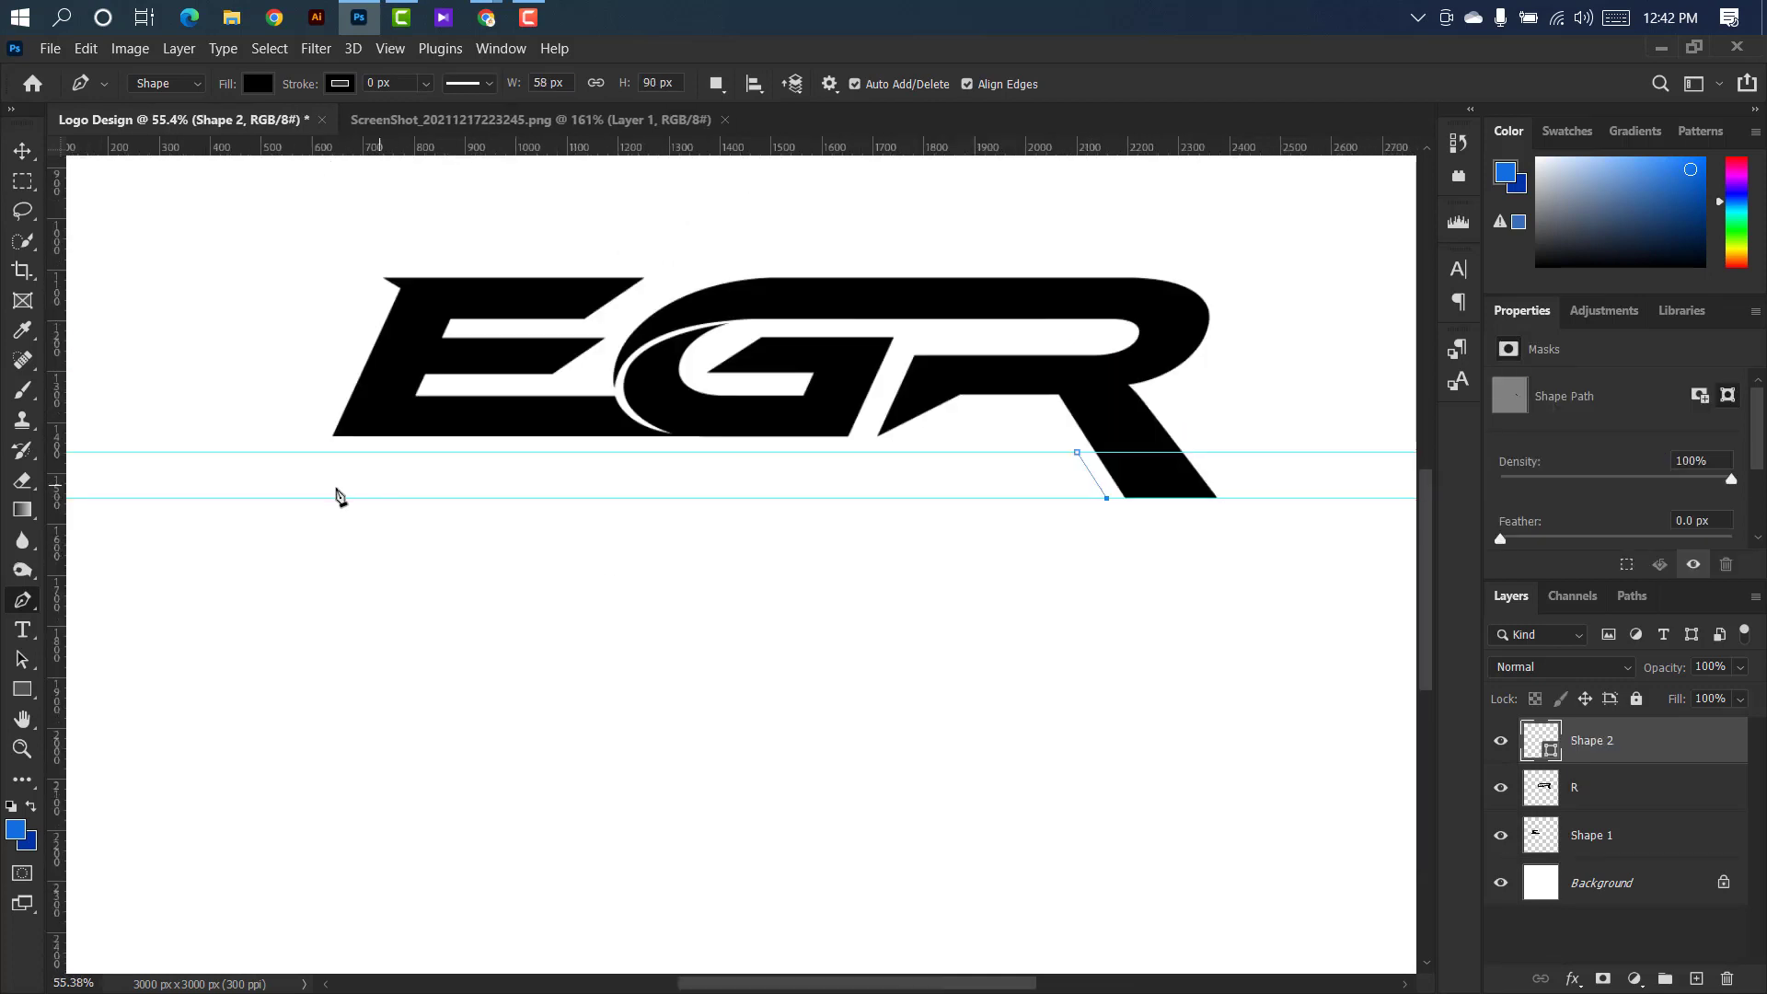
scroll(288, 505, "up", 3)
left_click(313, 409)
left_click(379, 298)
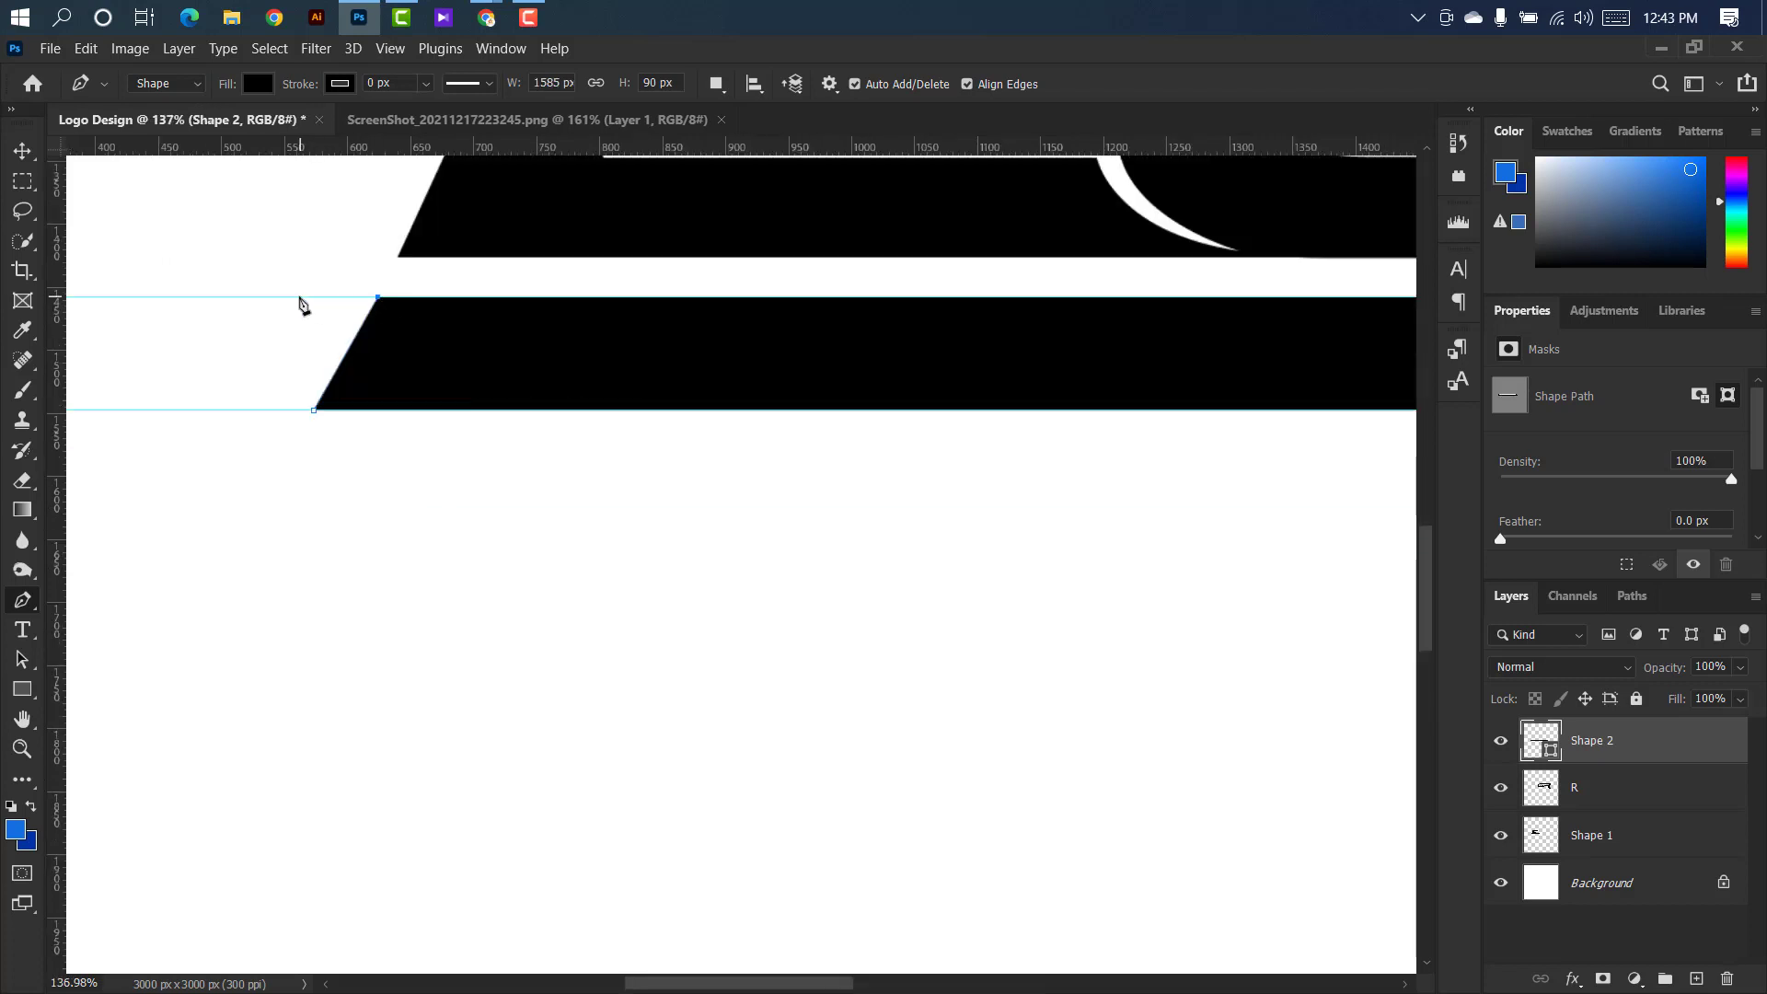
scroll(299, 305, "down", 4)
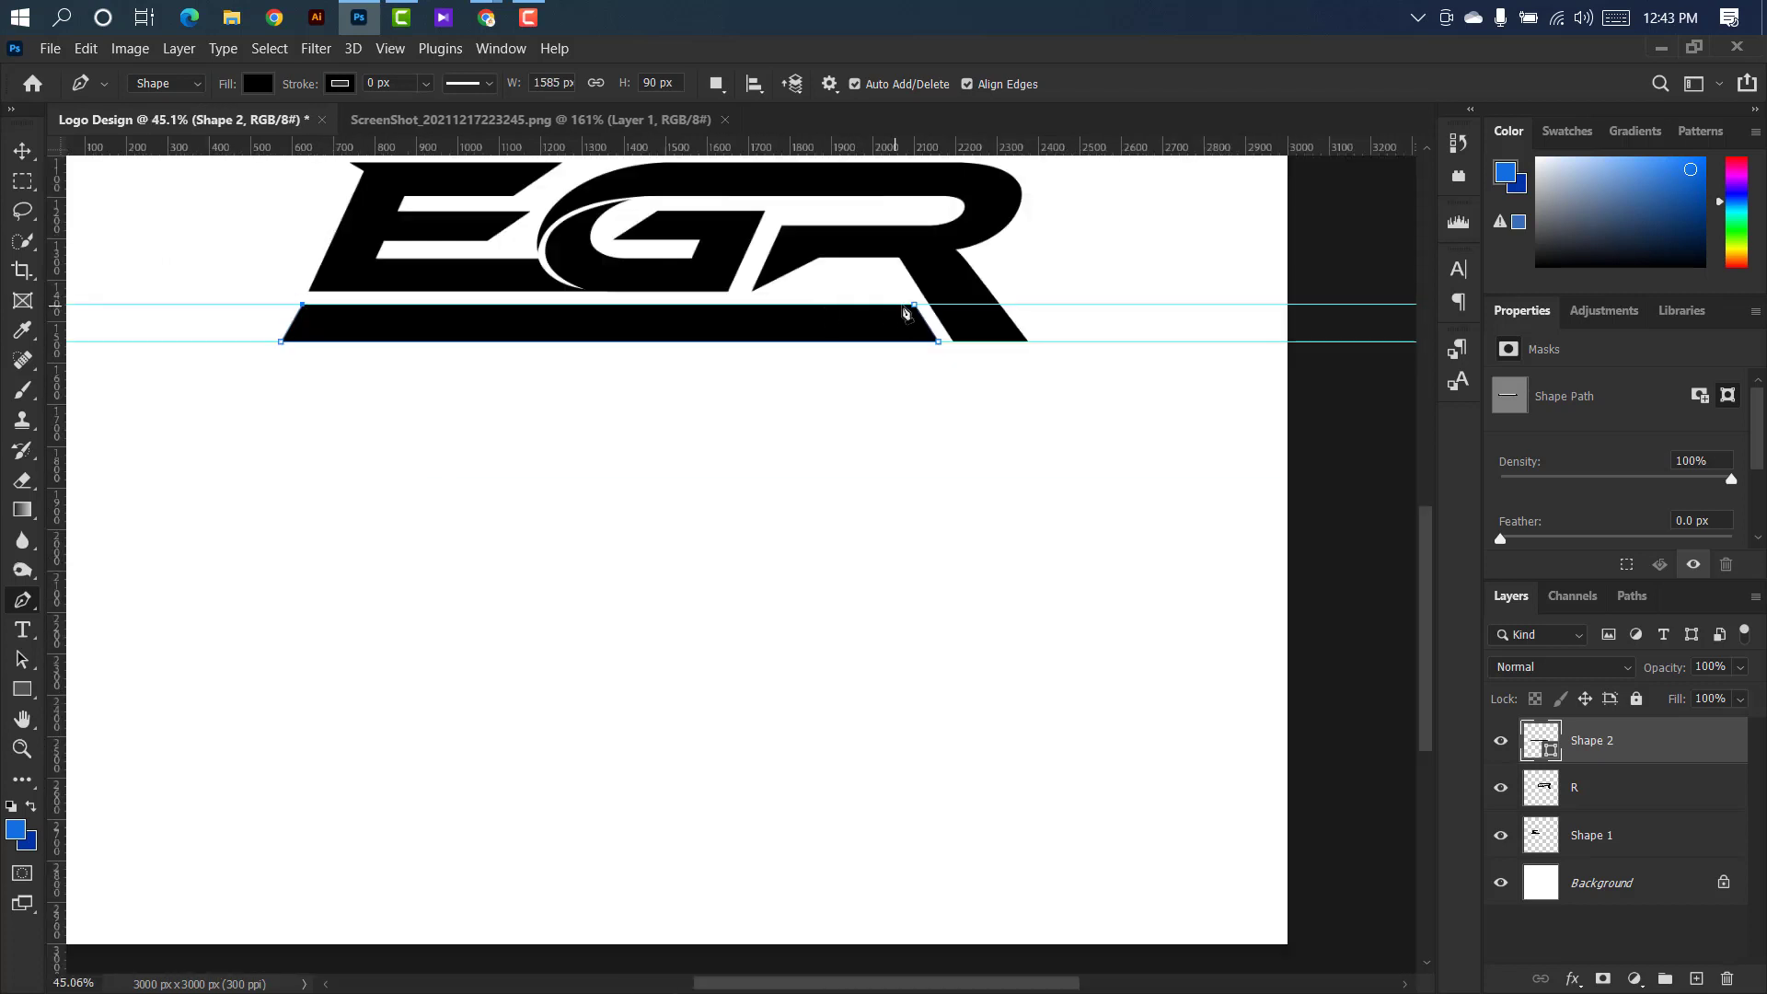
Select the R layer and remove the guide along the bar's top edge.
left_click(24, 153)
left_click(1674, 793)
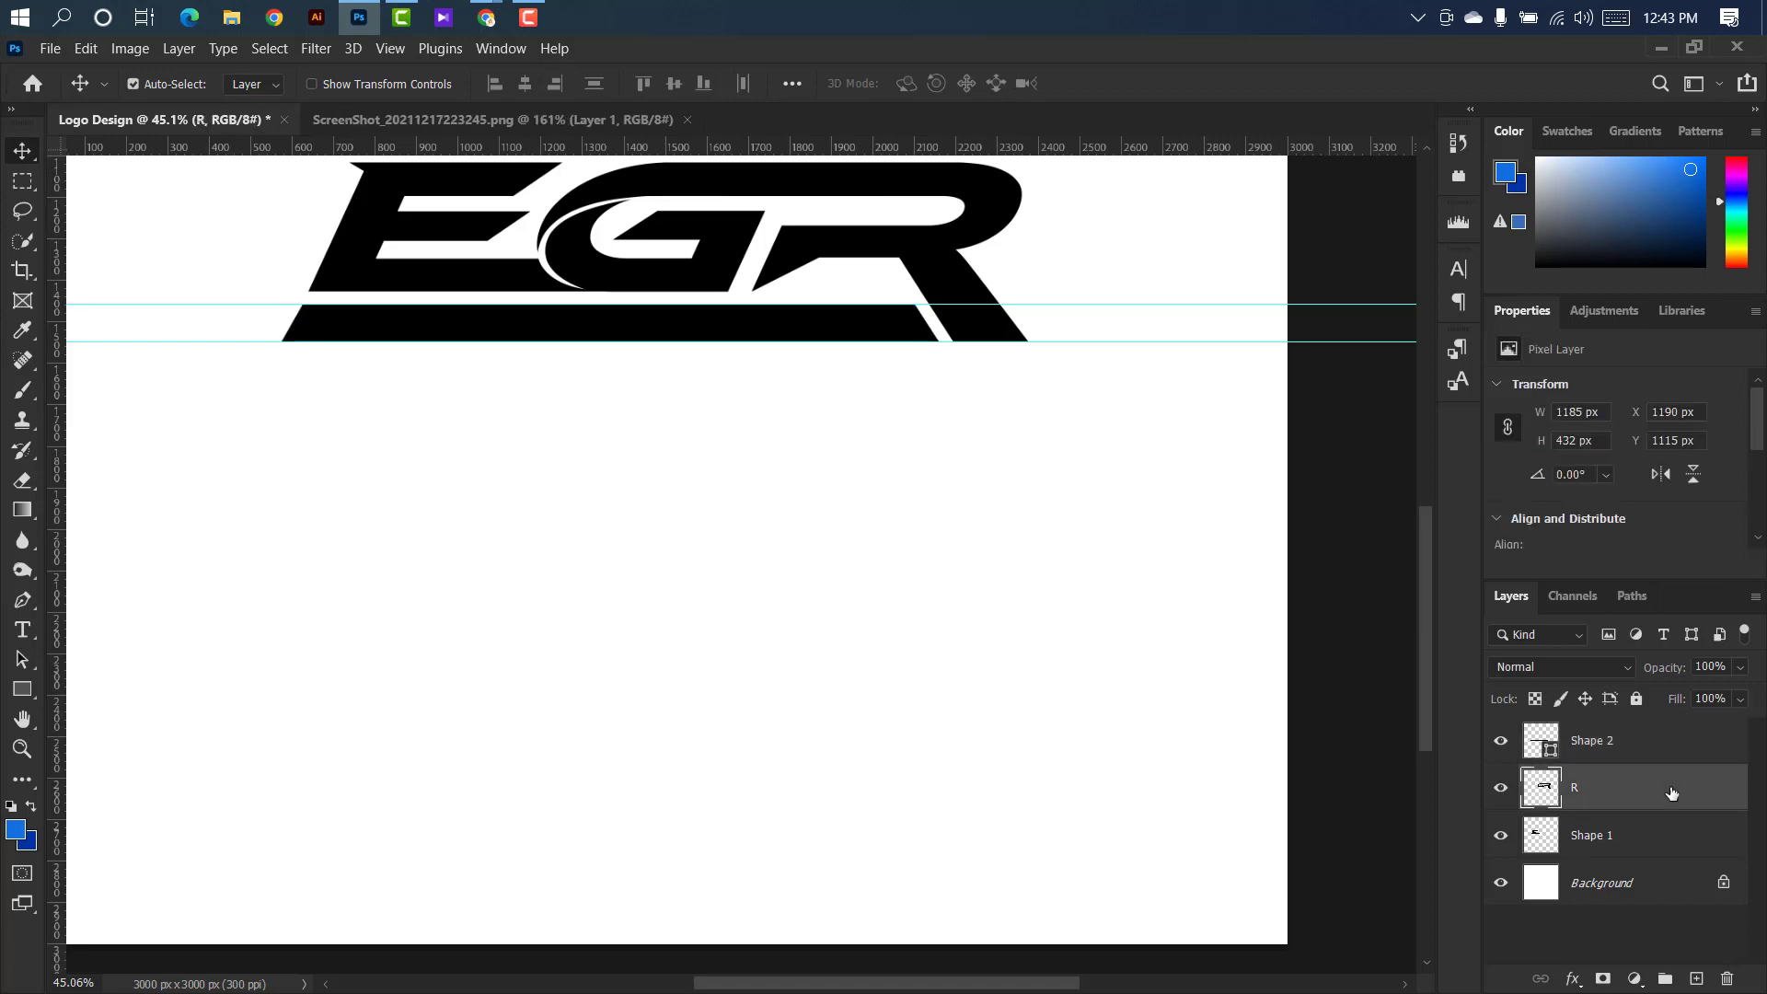
scroll(463, 428, "up", 1)
left_click_drag(463, 429, 466, 148)
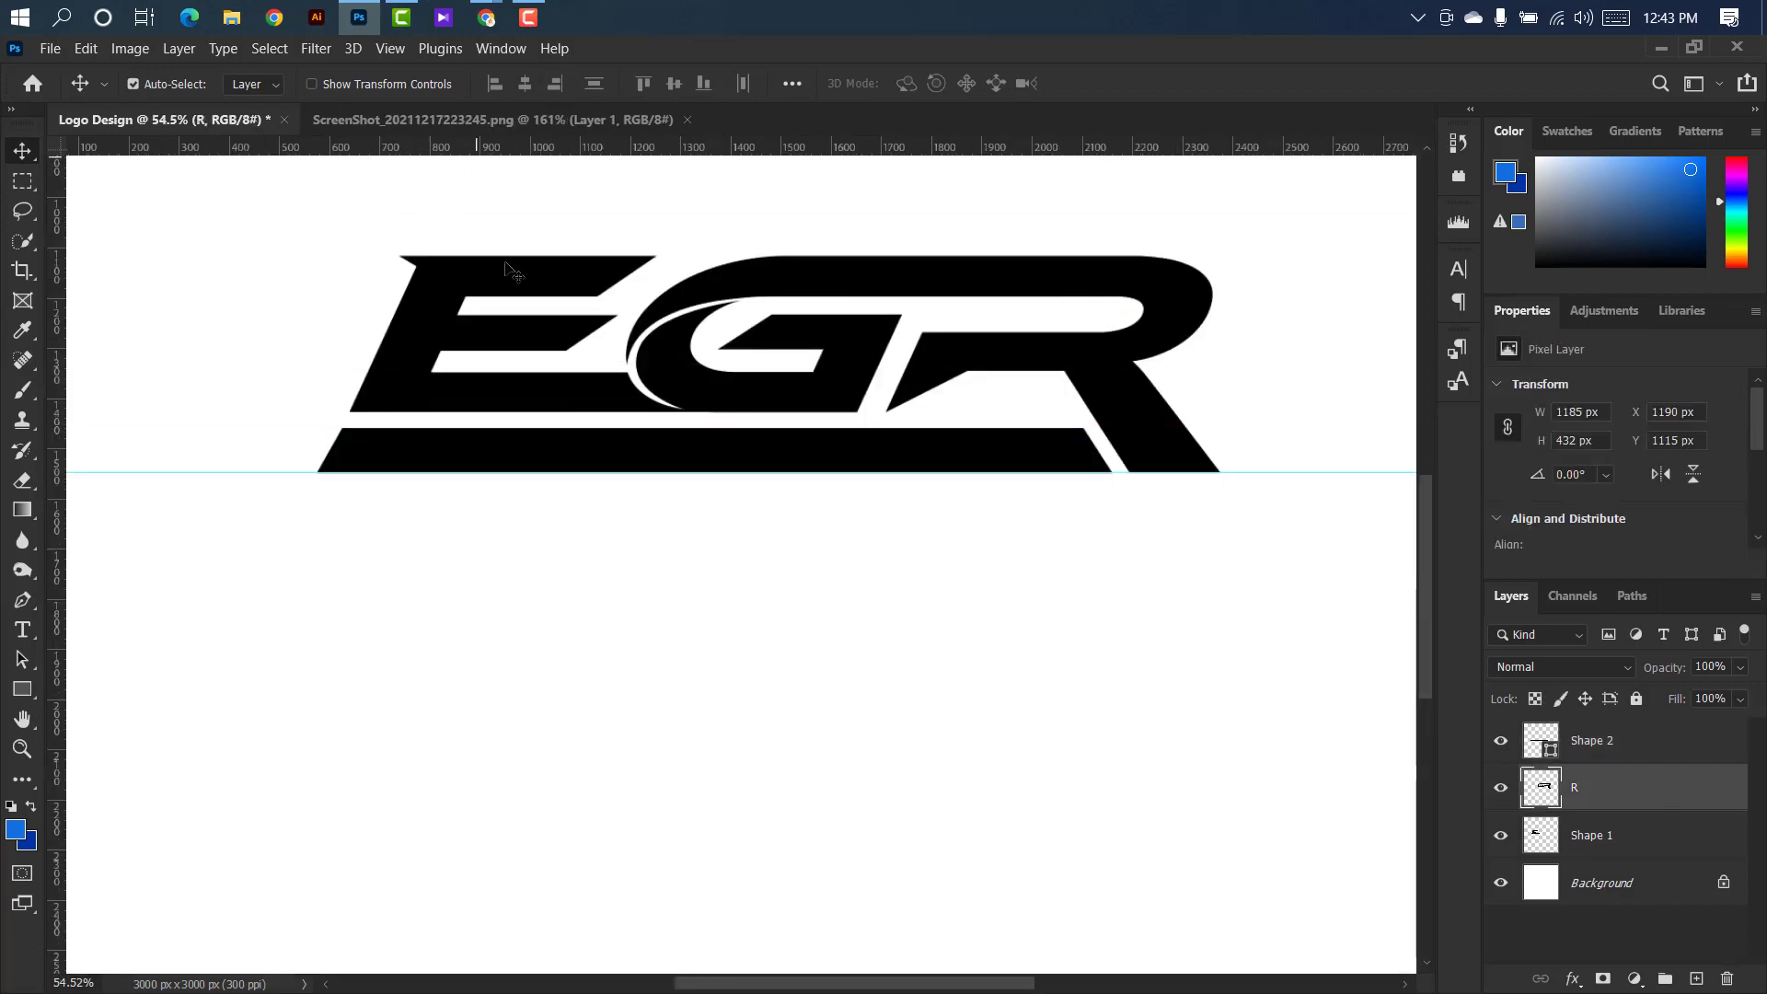
Remove the remaining guide, then start a text line below the bar in Richardson Brand Accelerator at 55 pt, coloured red.
left_click_drag(546, 476, 551, 138)
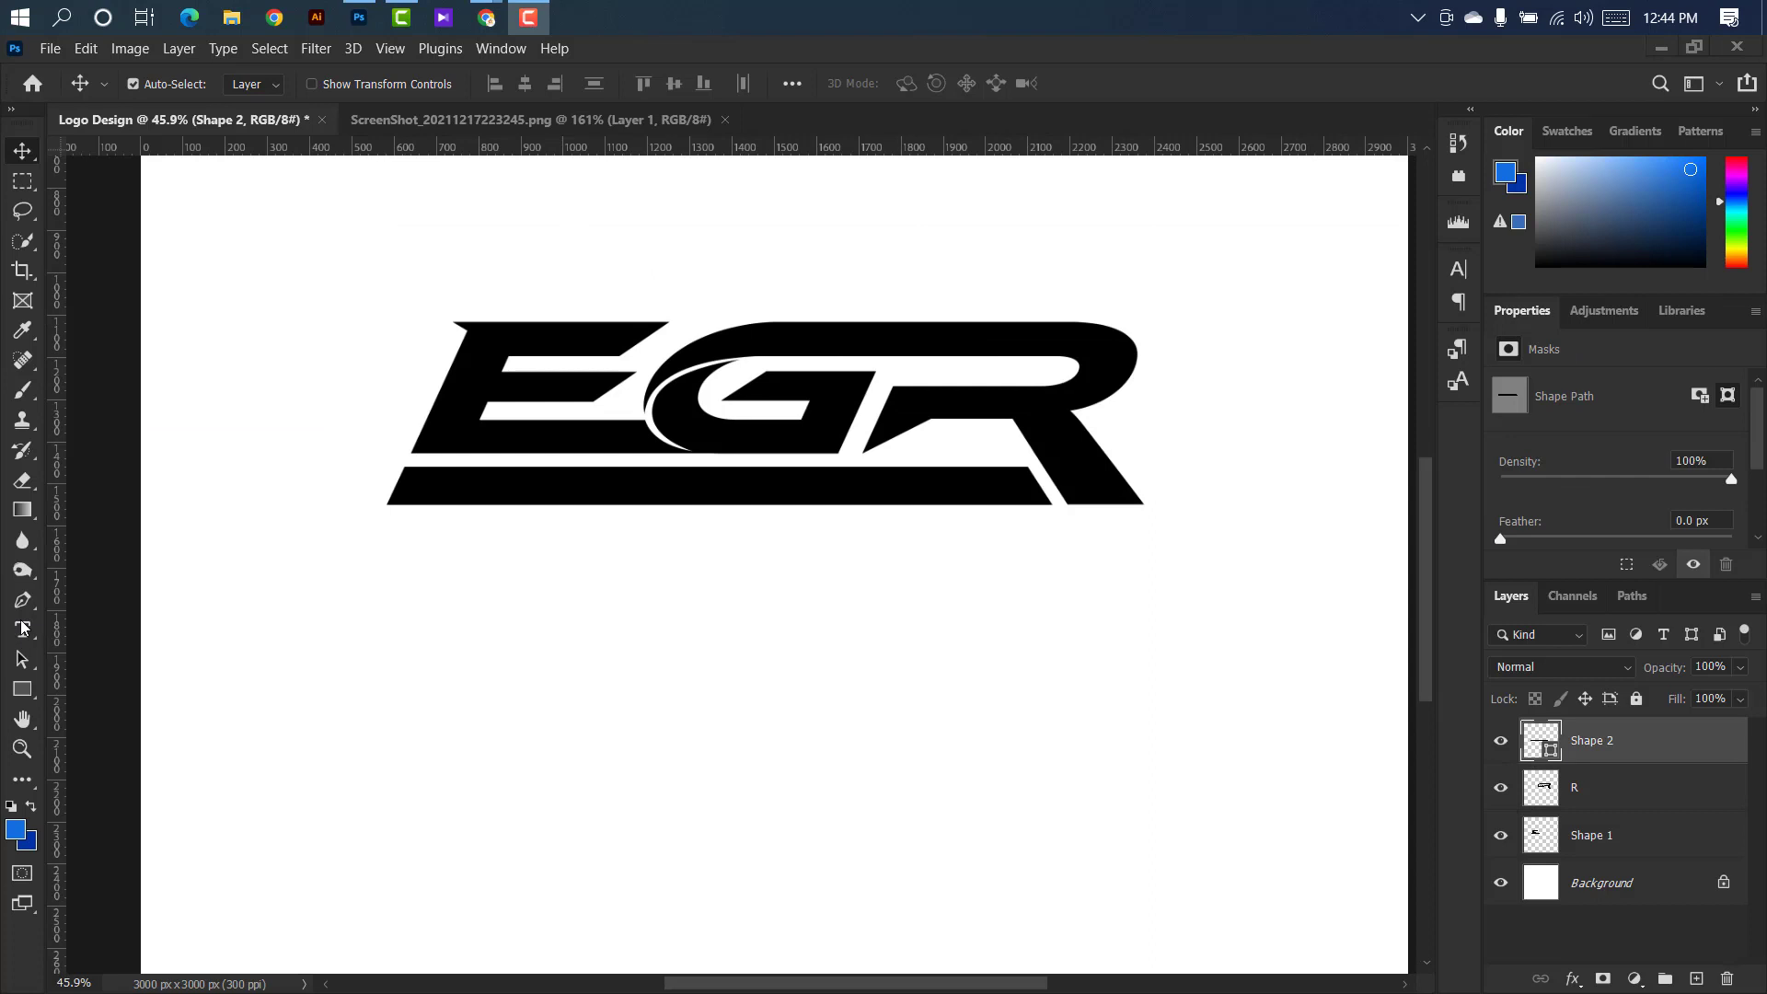
left_click_drag(23, 629, 101, 630)
left_click(596, 558)
left_click(921, 83)
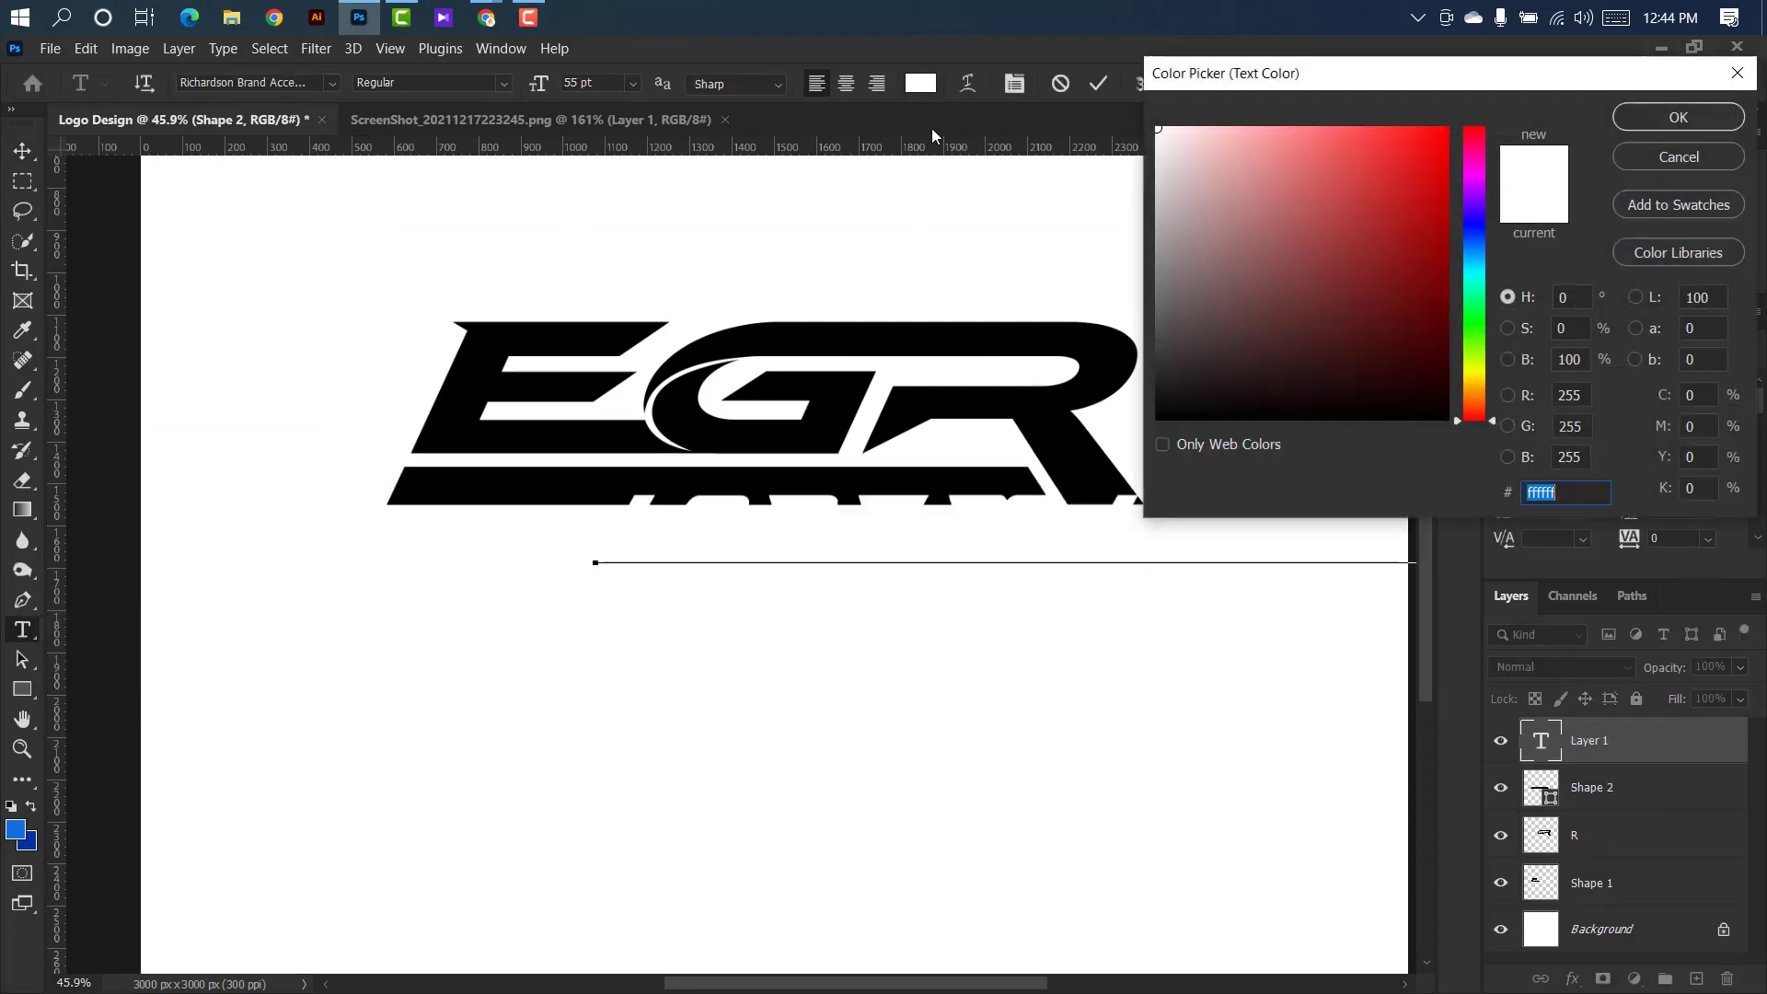
left_click(1457, 135)
left_click(1677, 118)
Replace the placeholder text with the tagline SPORT CAR HOUSE.
key("BackSpace")
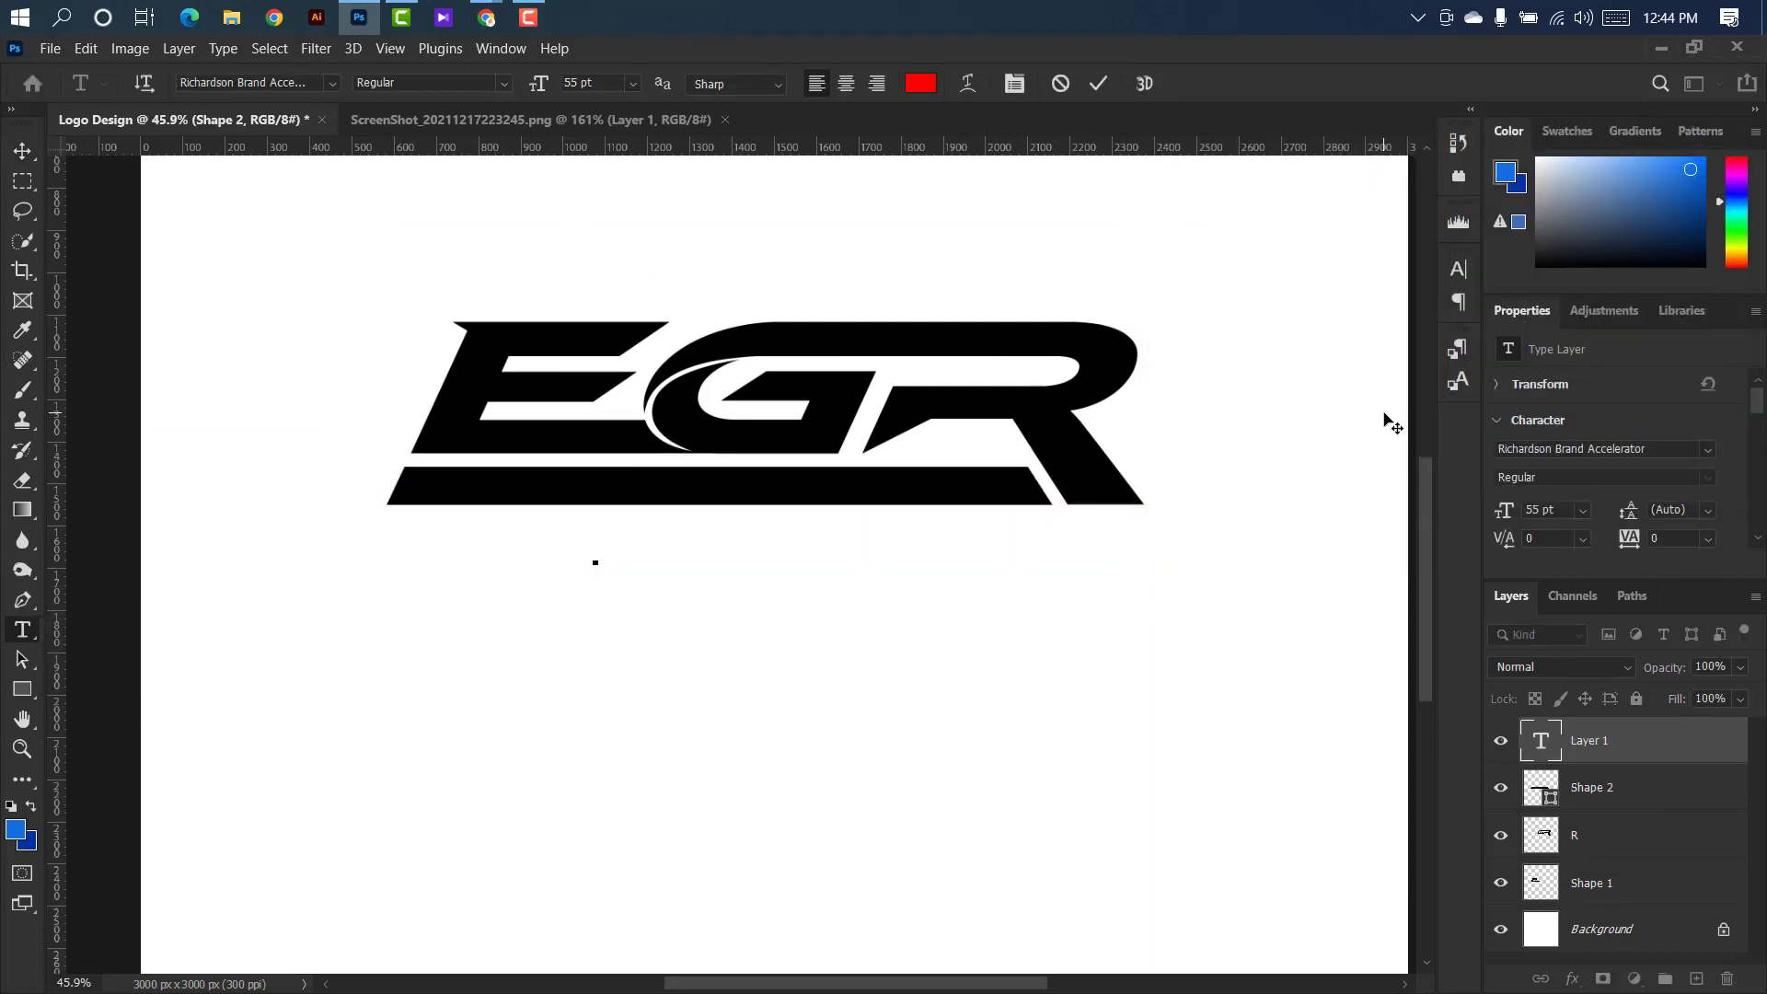
type("SPORT")
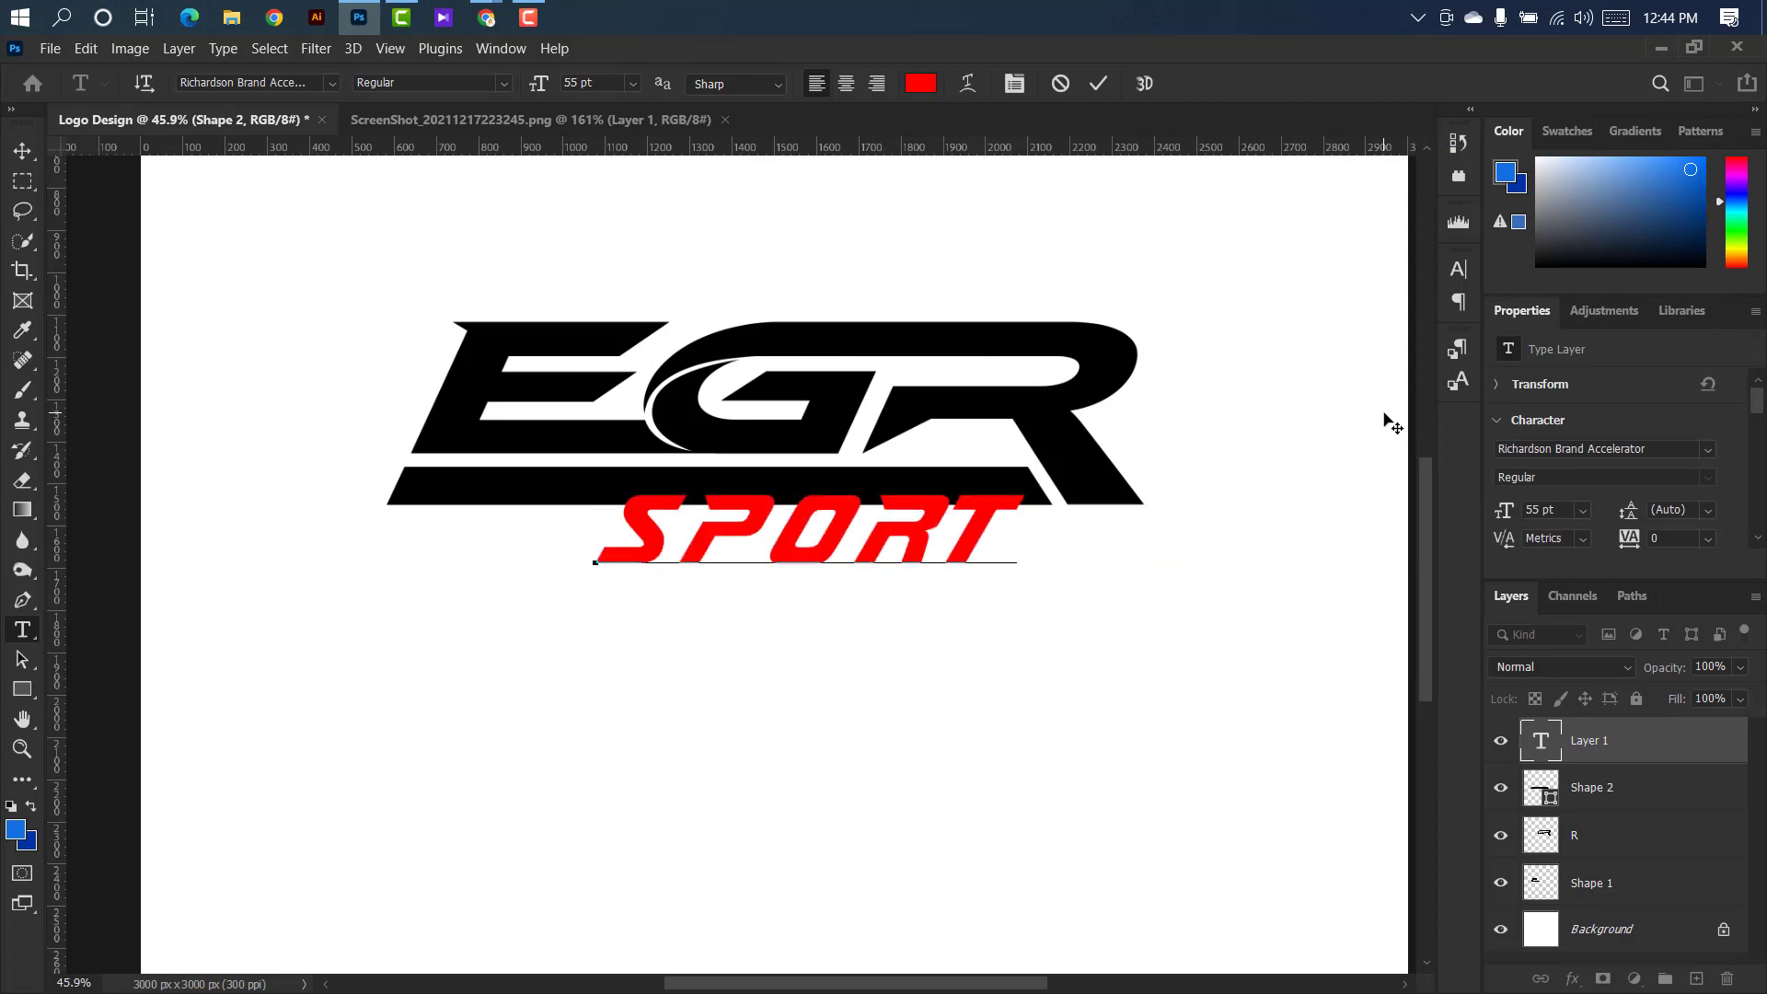
type(" CAR")
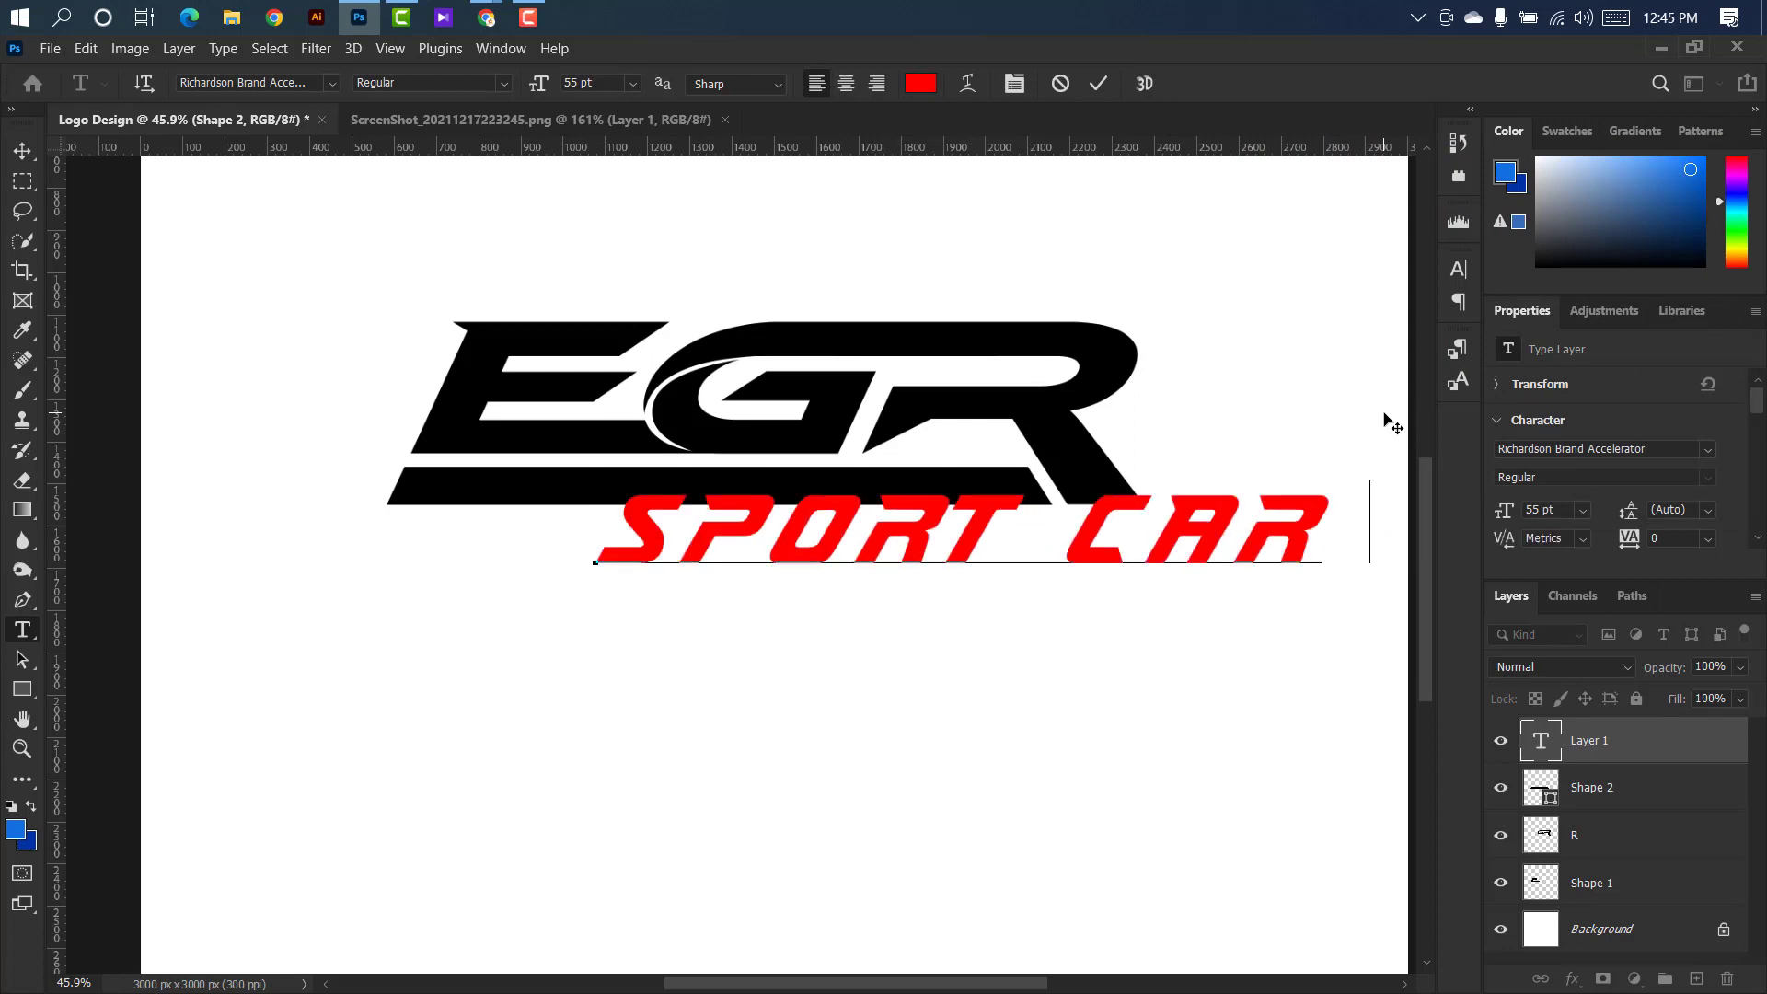
type(" M")
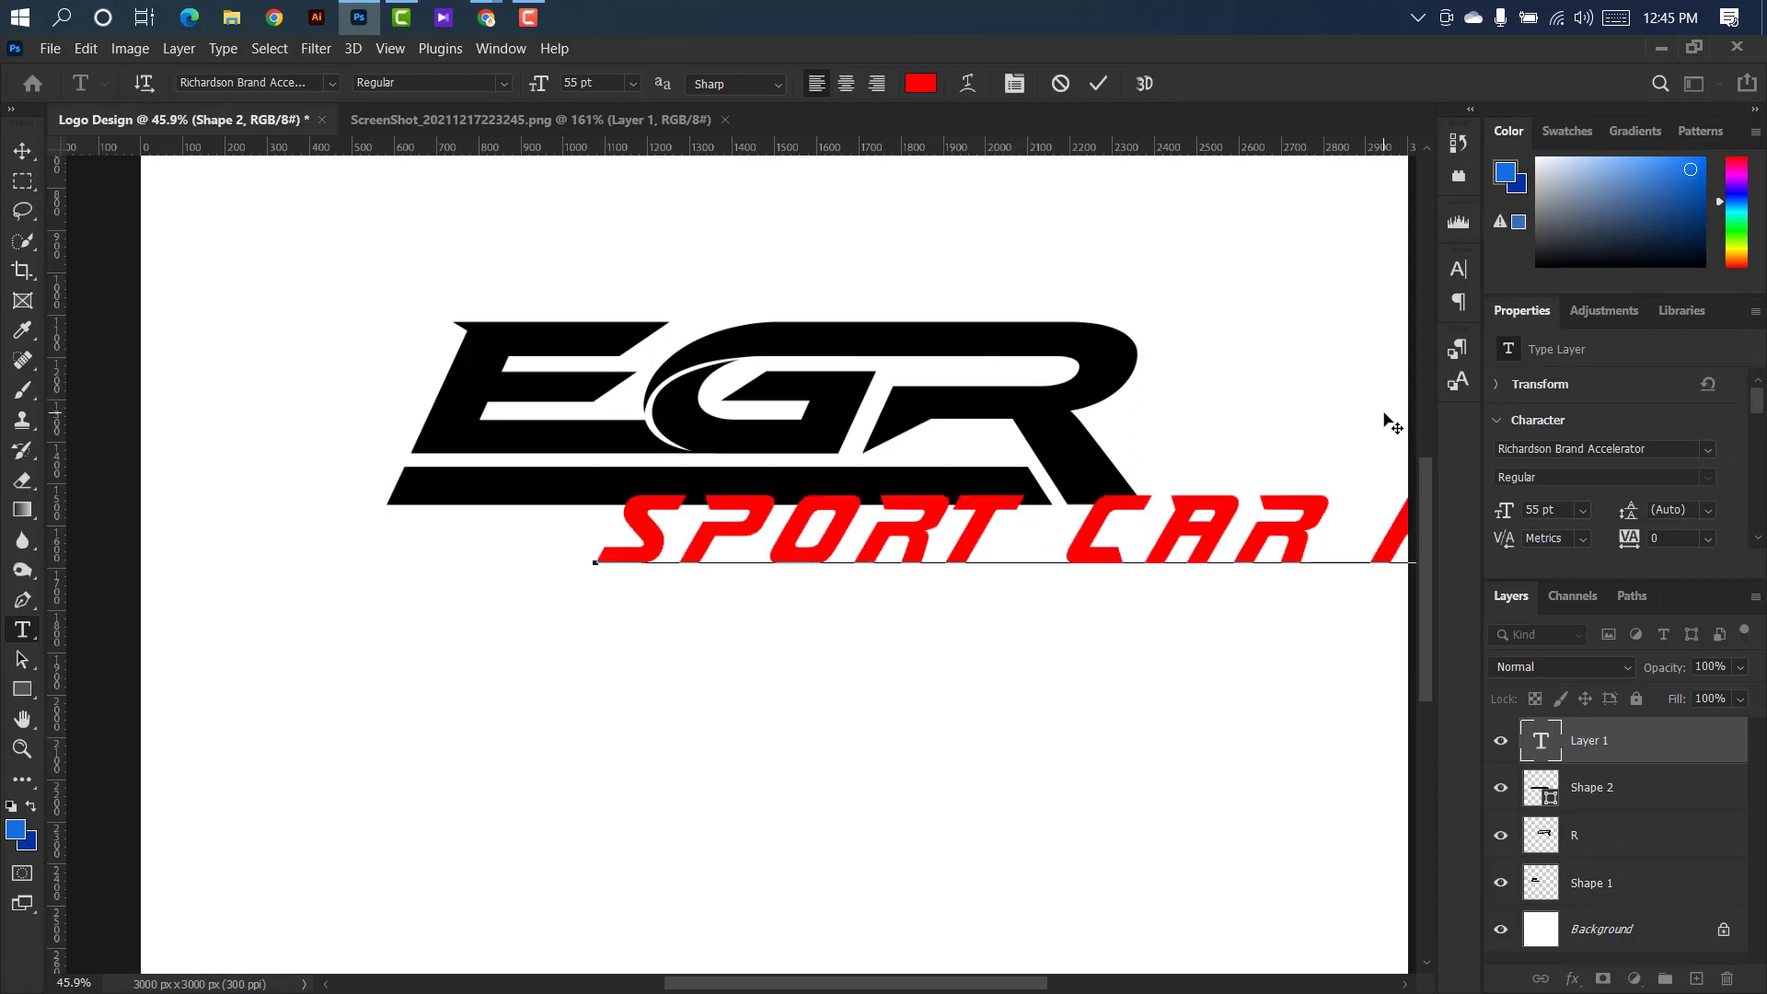
left_click(1096, 83)
Scale the tagline proportionally to about 35.31% and place it inside the bar, ending just before the bar's slanted right end.
key("ctrl+t")
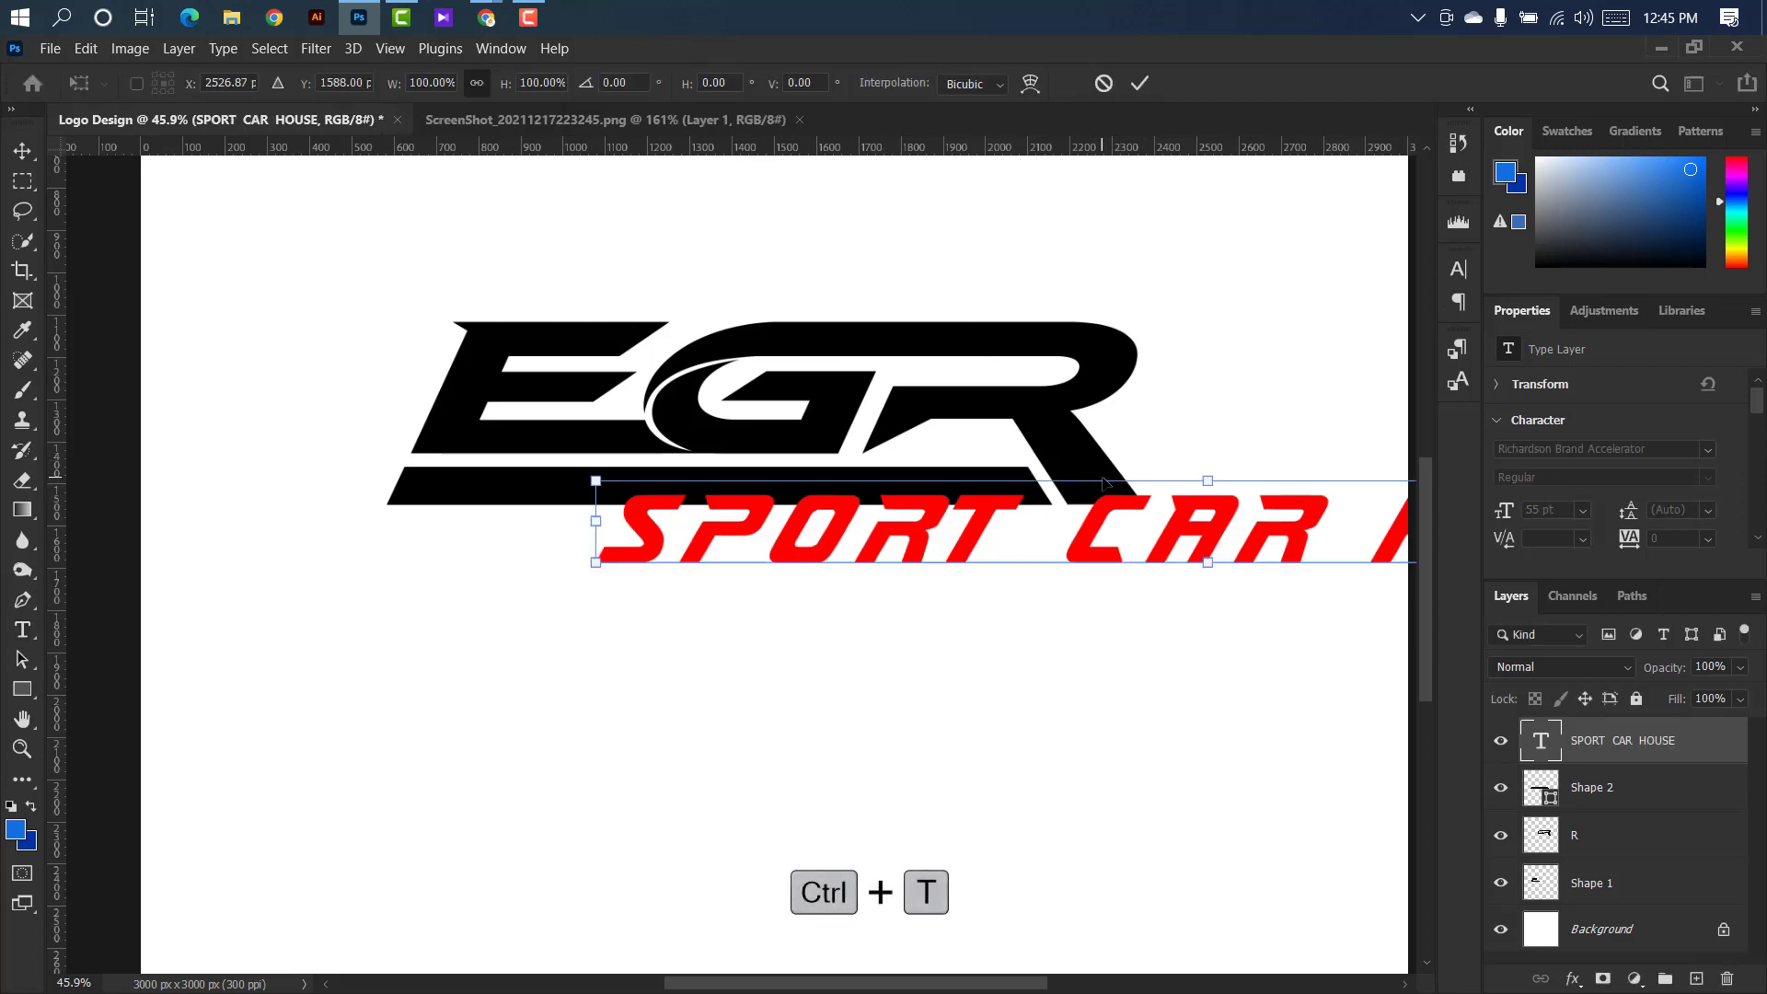
left_click_drag(1105, 481, 779, 504)
scroll(975, 513, "up", 3)
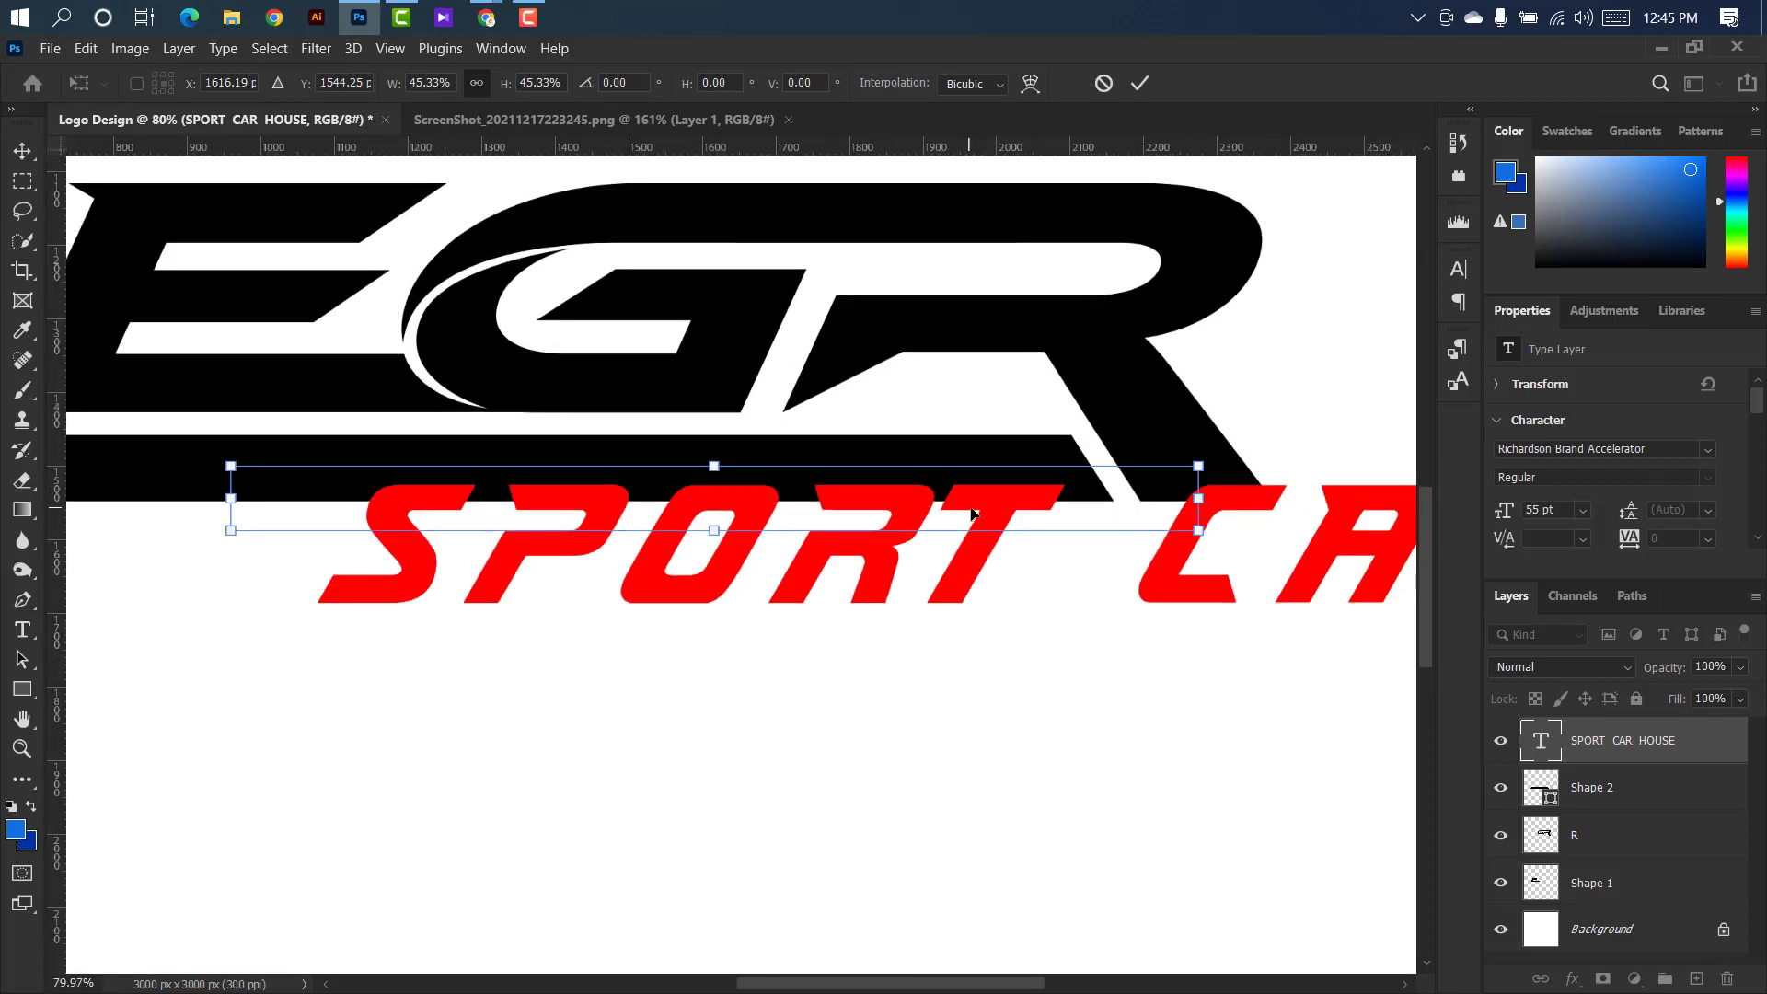
left_click_drag(987, 990, 944, 990)
left_click_drag(1391, 499, 1159, 464)
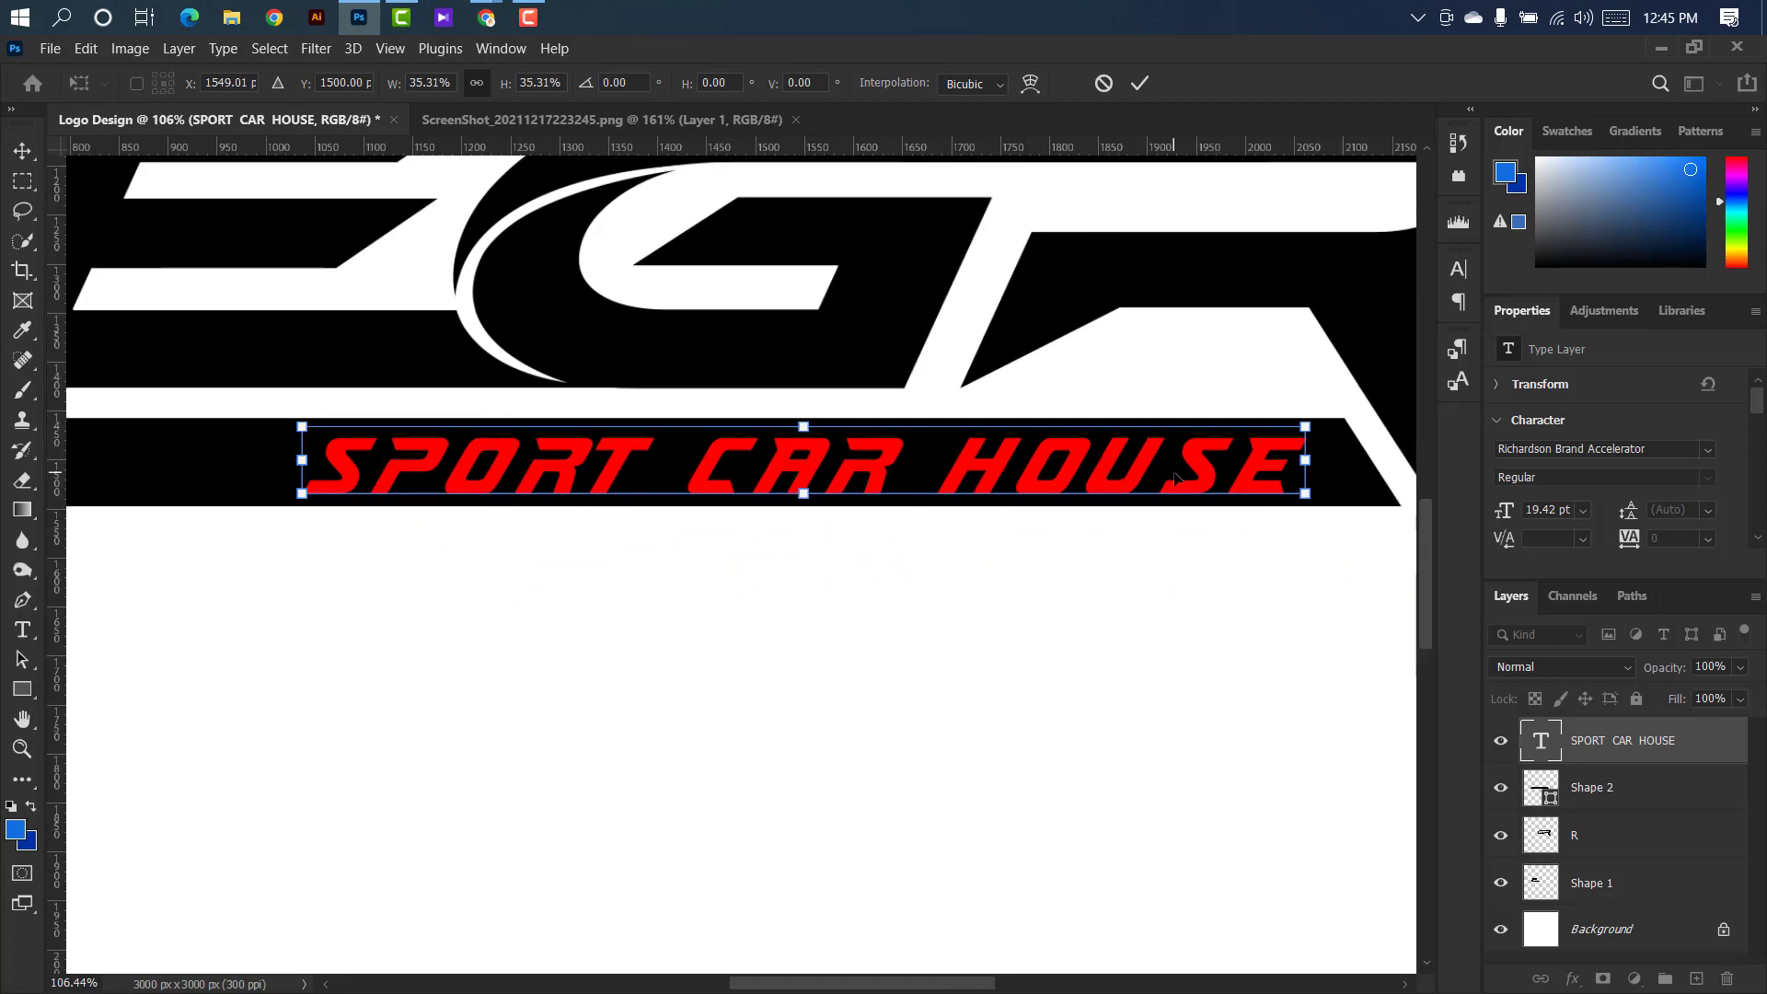
left_click(1140, 83)
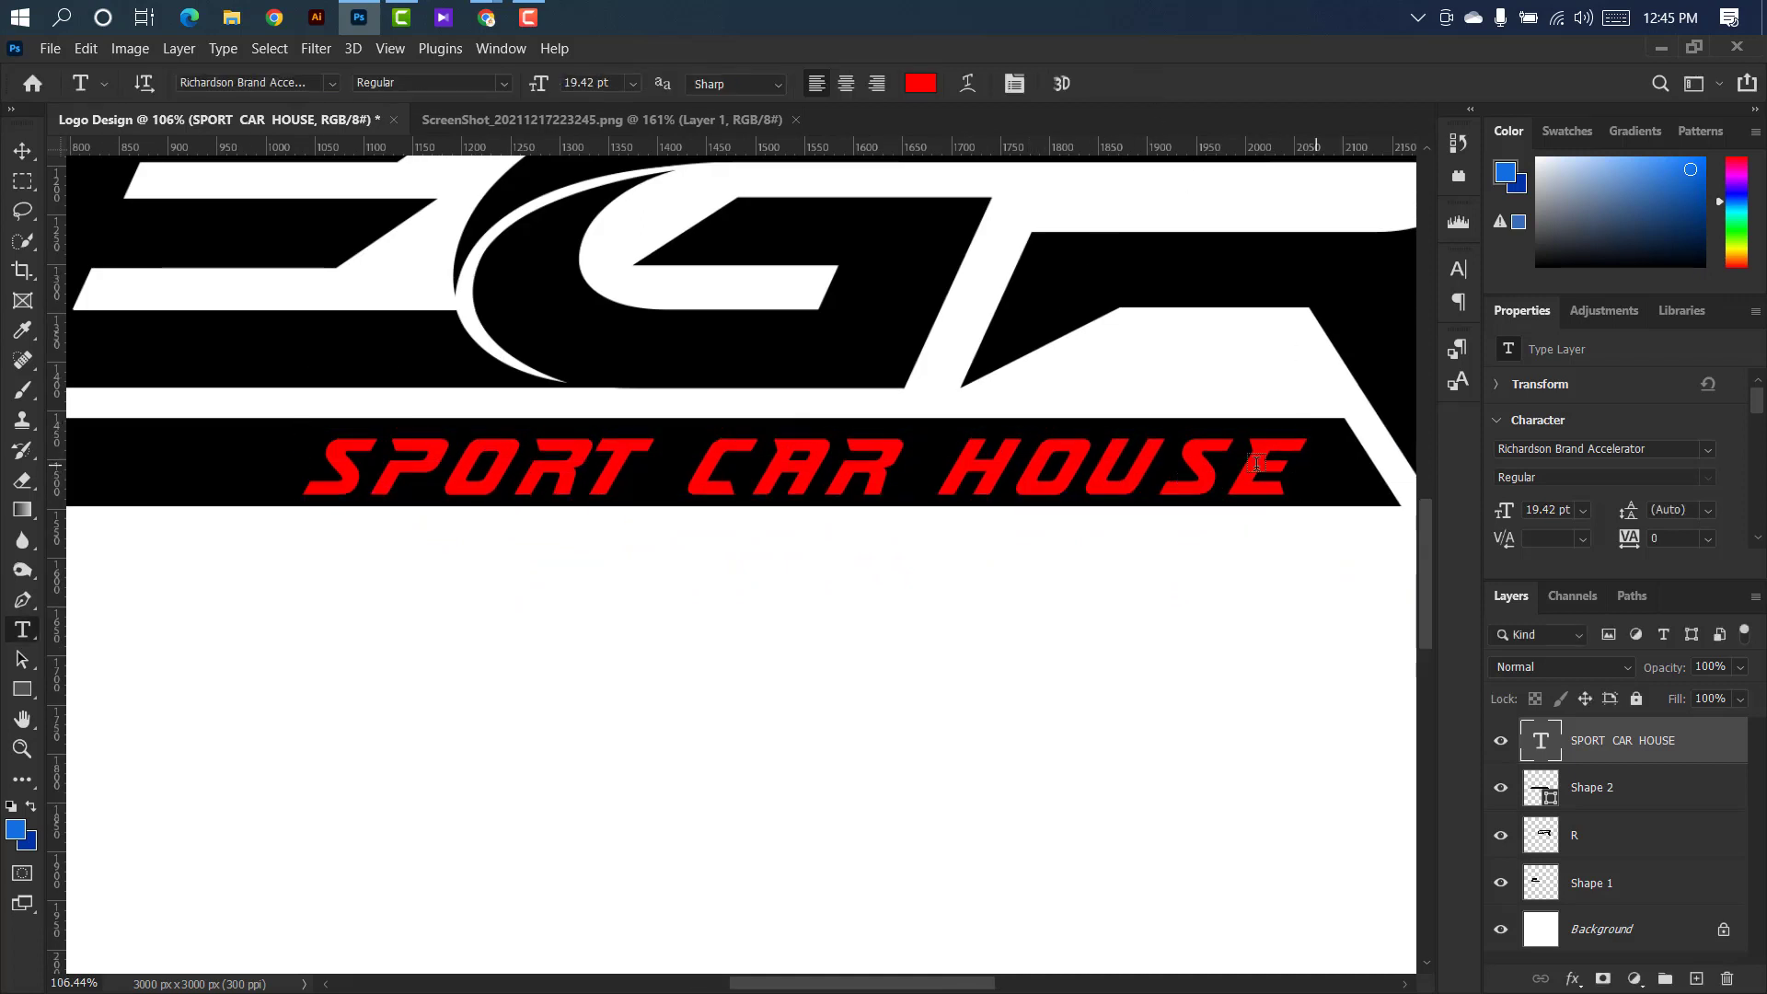
Draw a thin vertical rectangle about 22 px wide and 191 px high below the bar's left end.
scroll(656, 450, "down", 2)
left_click(26, 153)
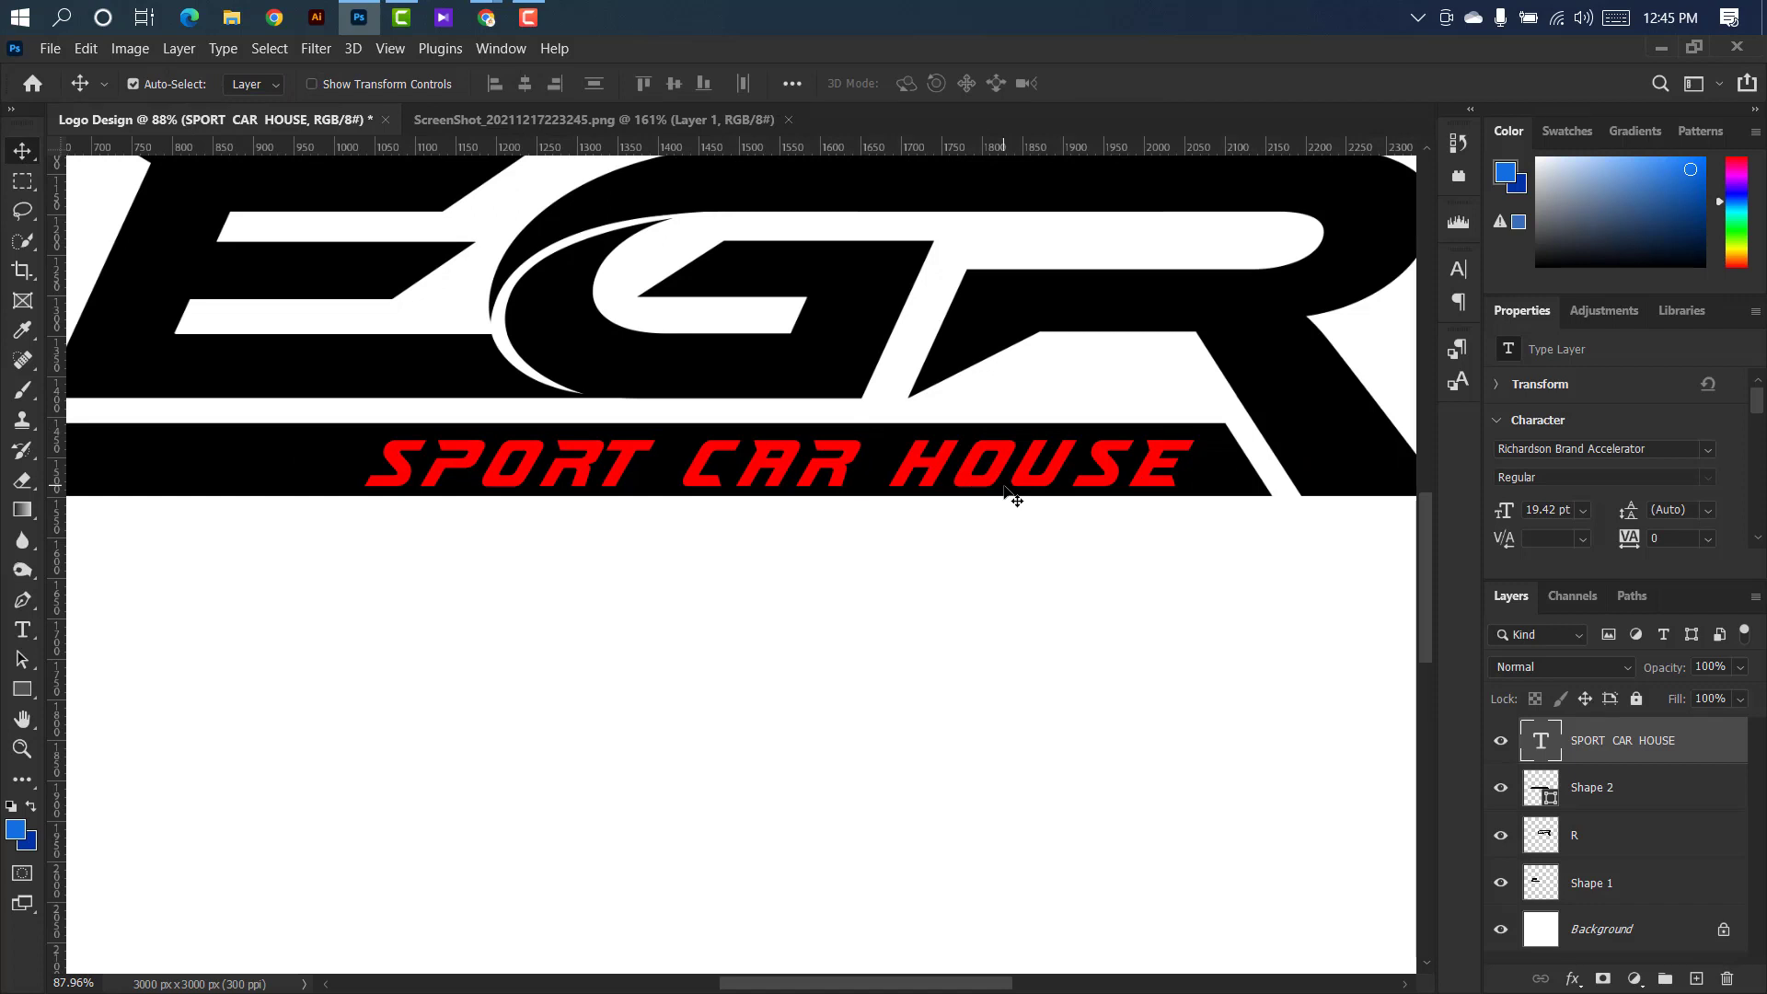
scroll(1013, 498, "down", 2)
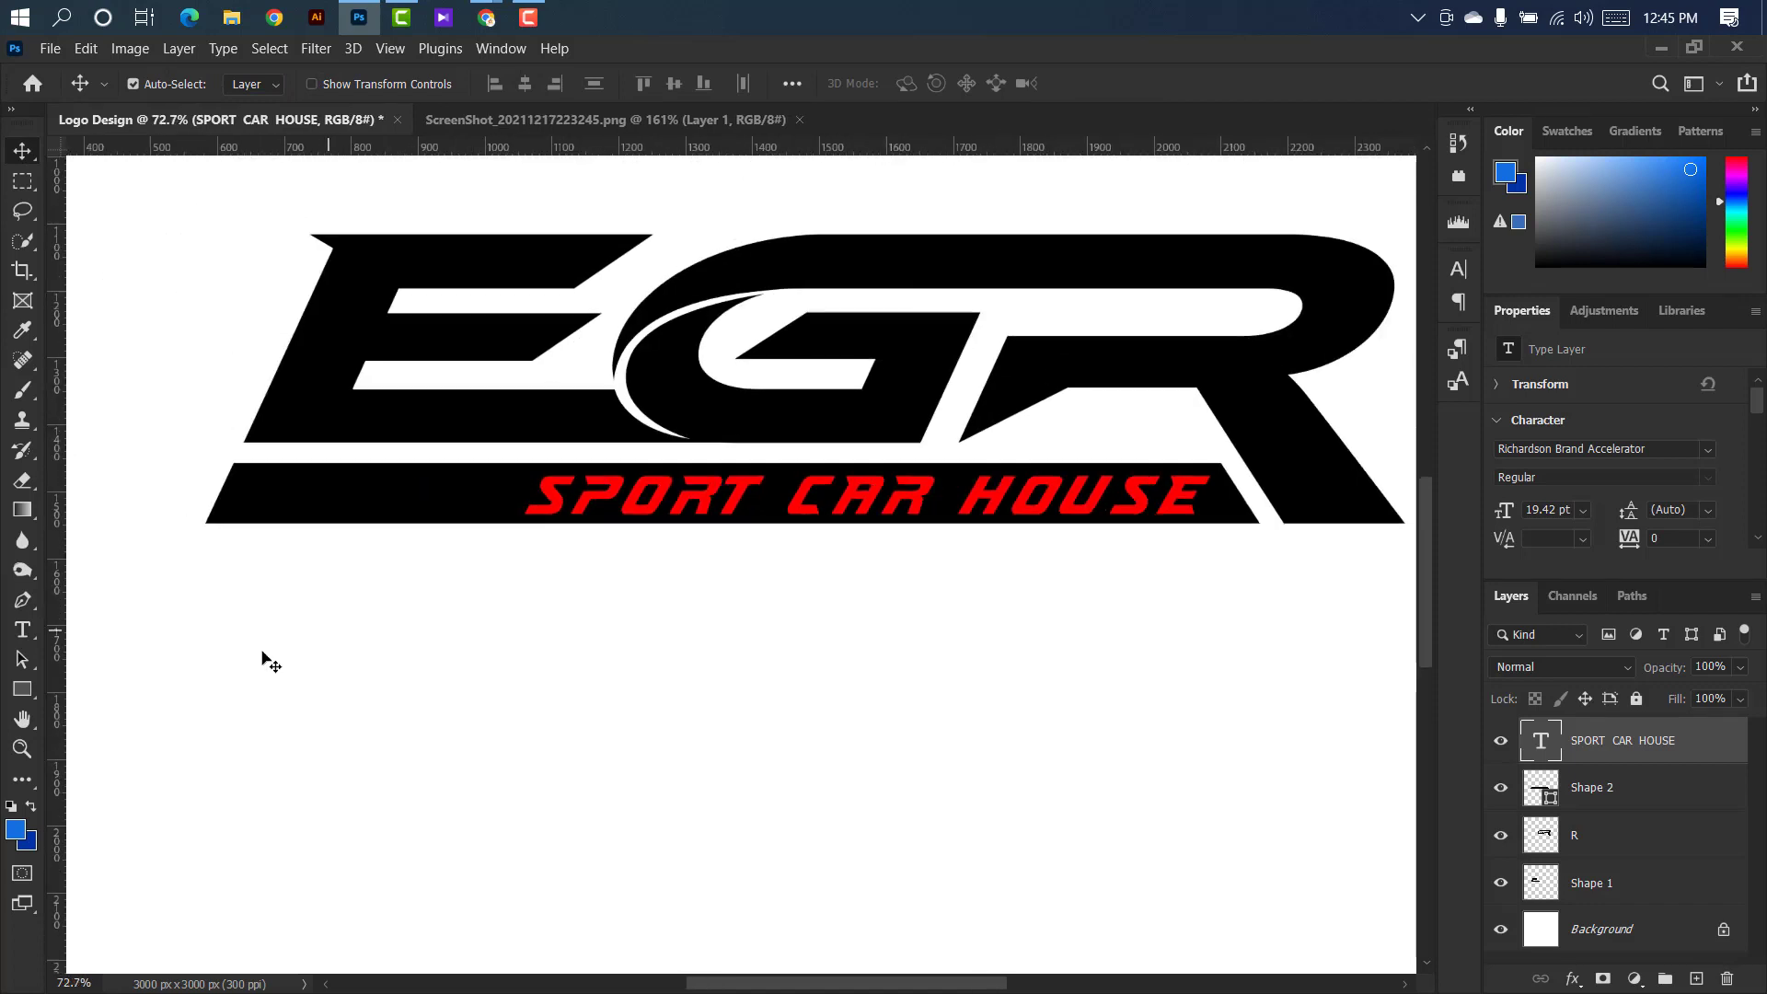
right_click(24, 691)
left_click(88, 691)
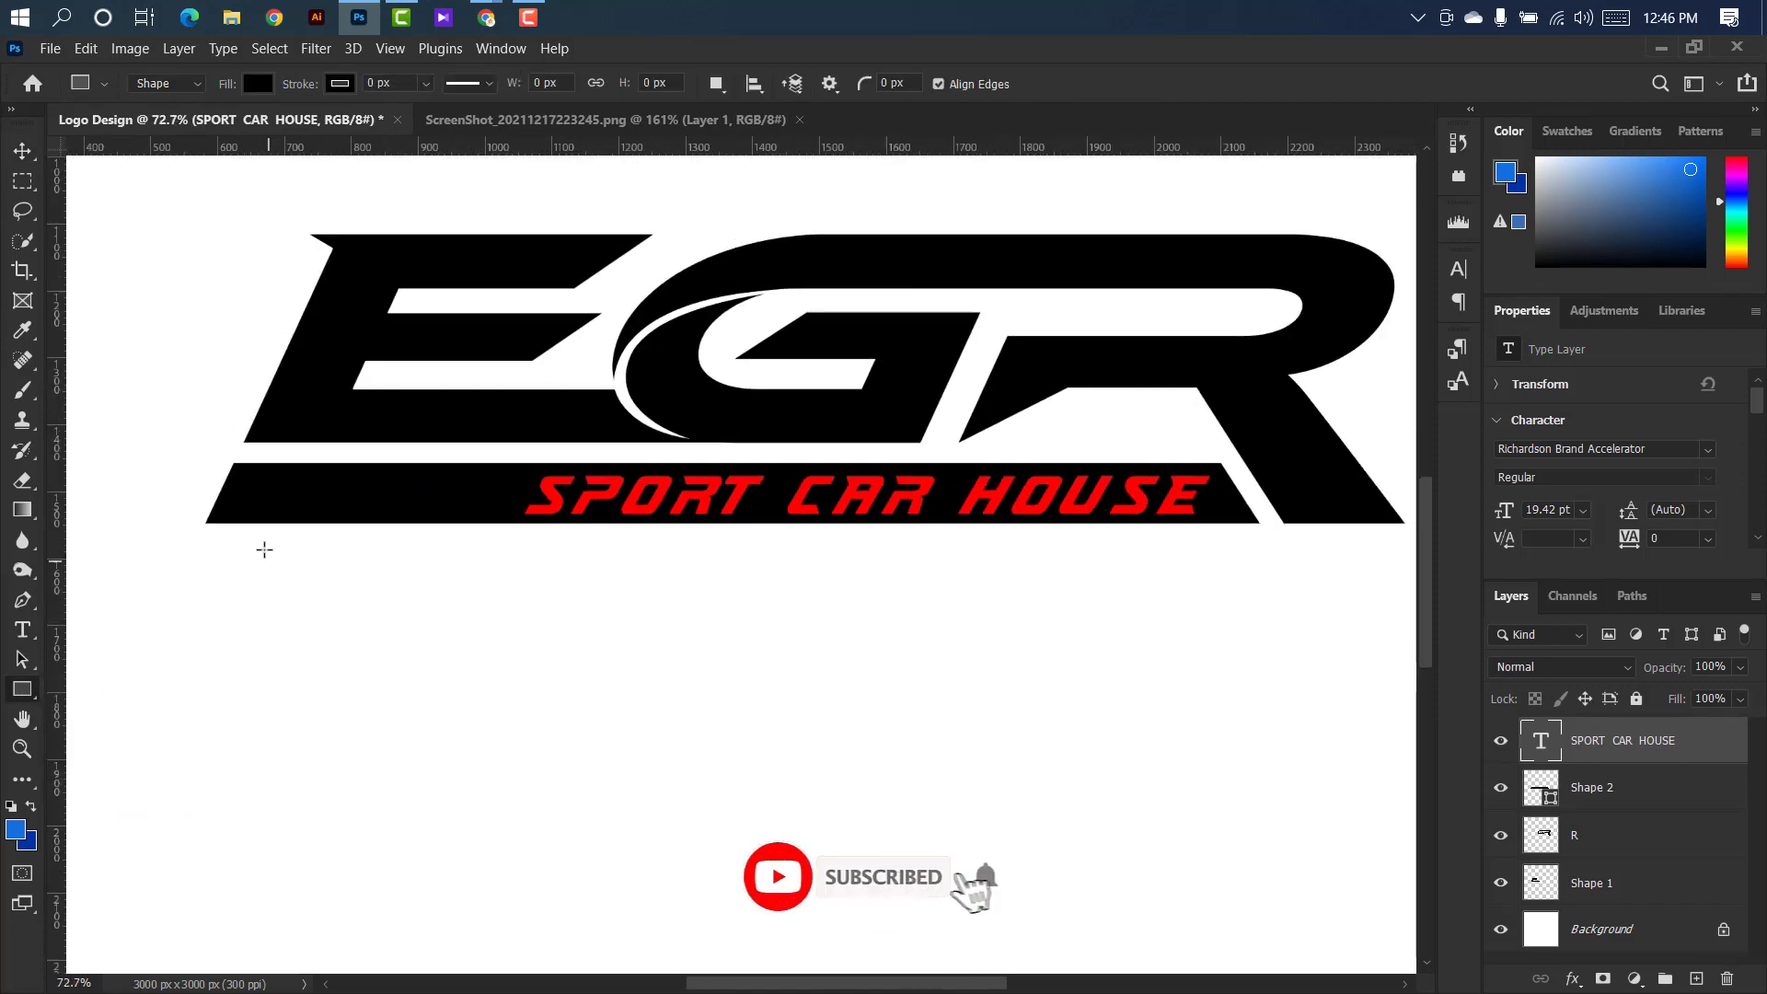
left_click_drag(258, 544, 274, 672)
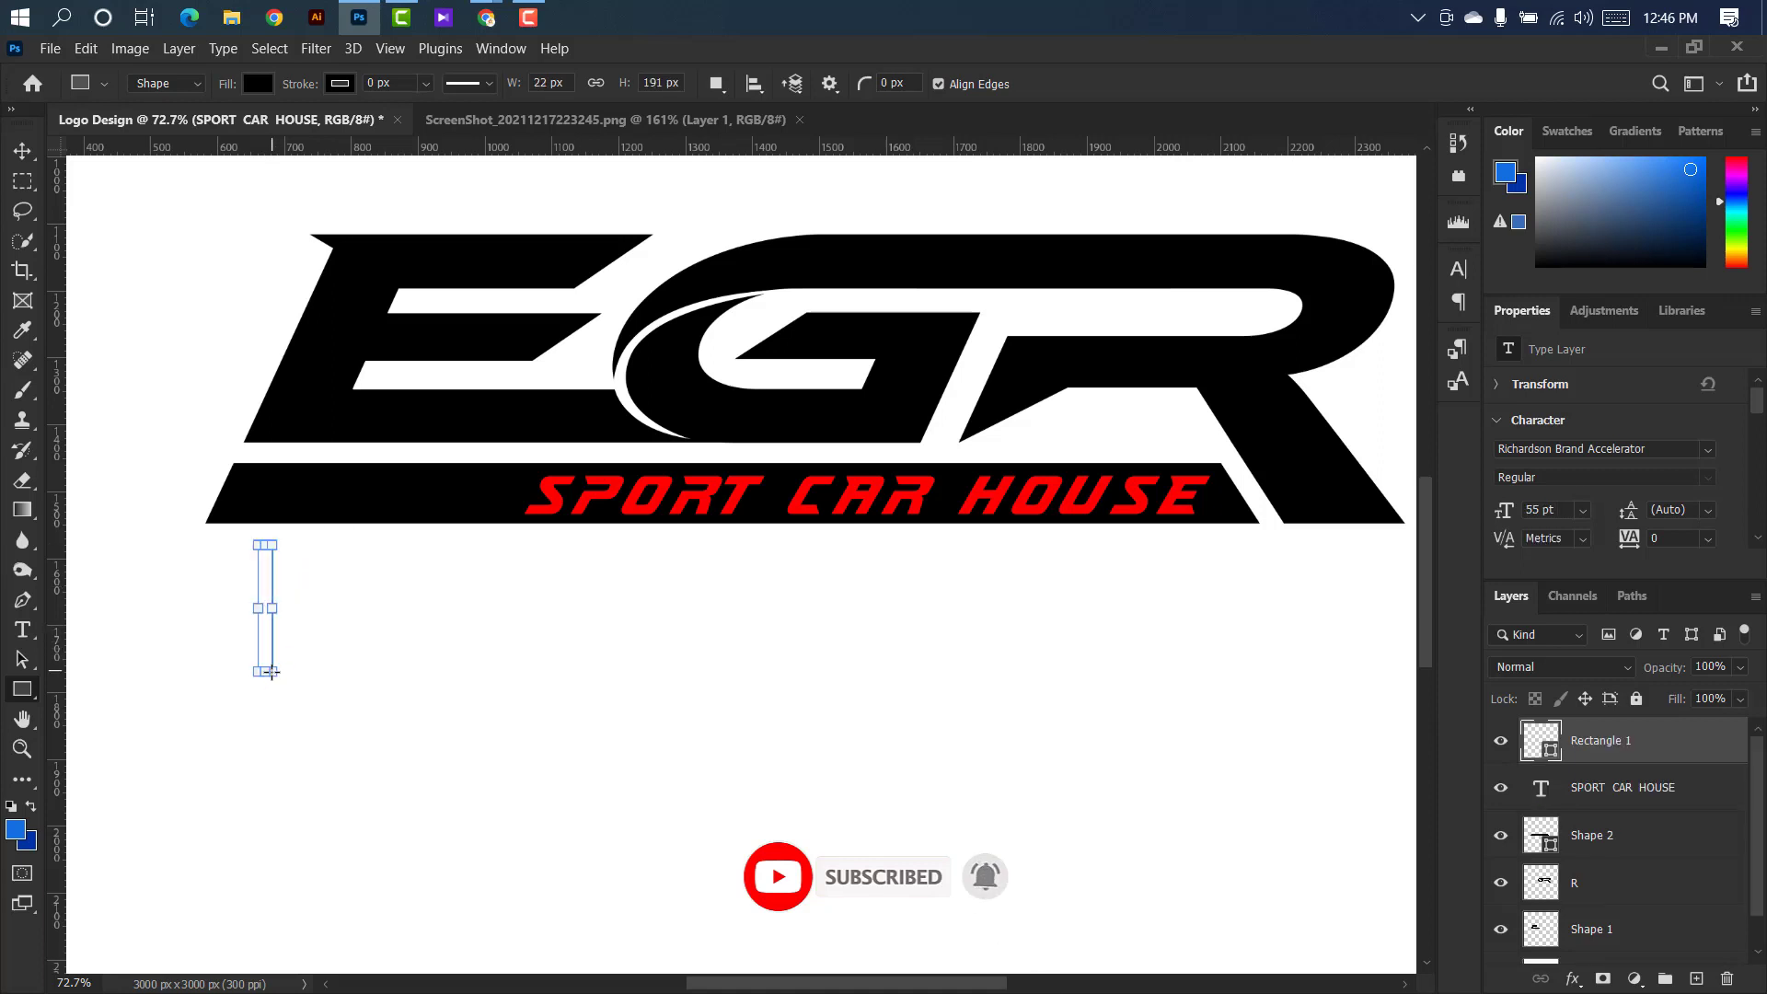
Recolour the thin rectangle with the red sampled from the tagline.
left_click(23, 153)
double_click(1556, 755)
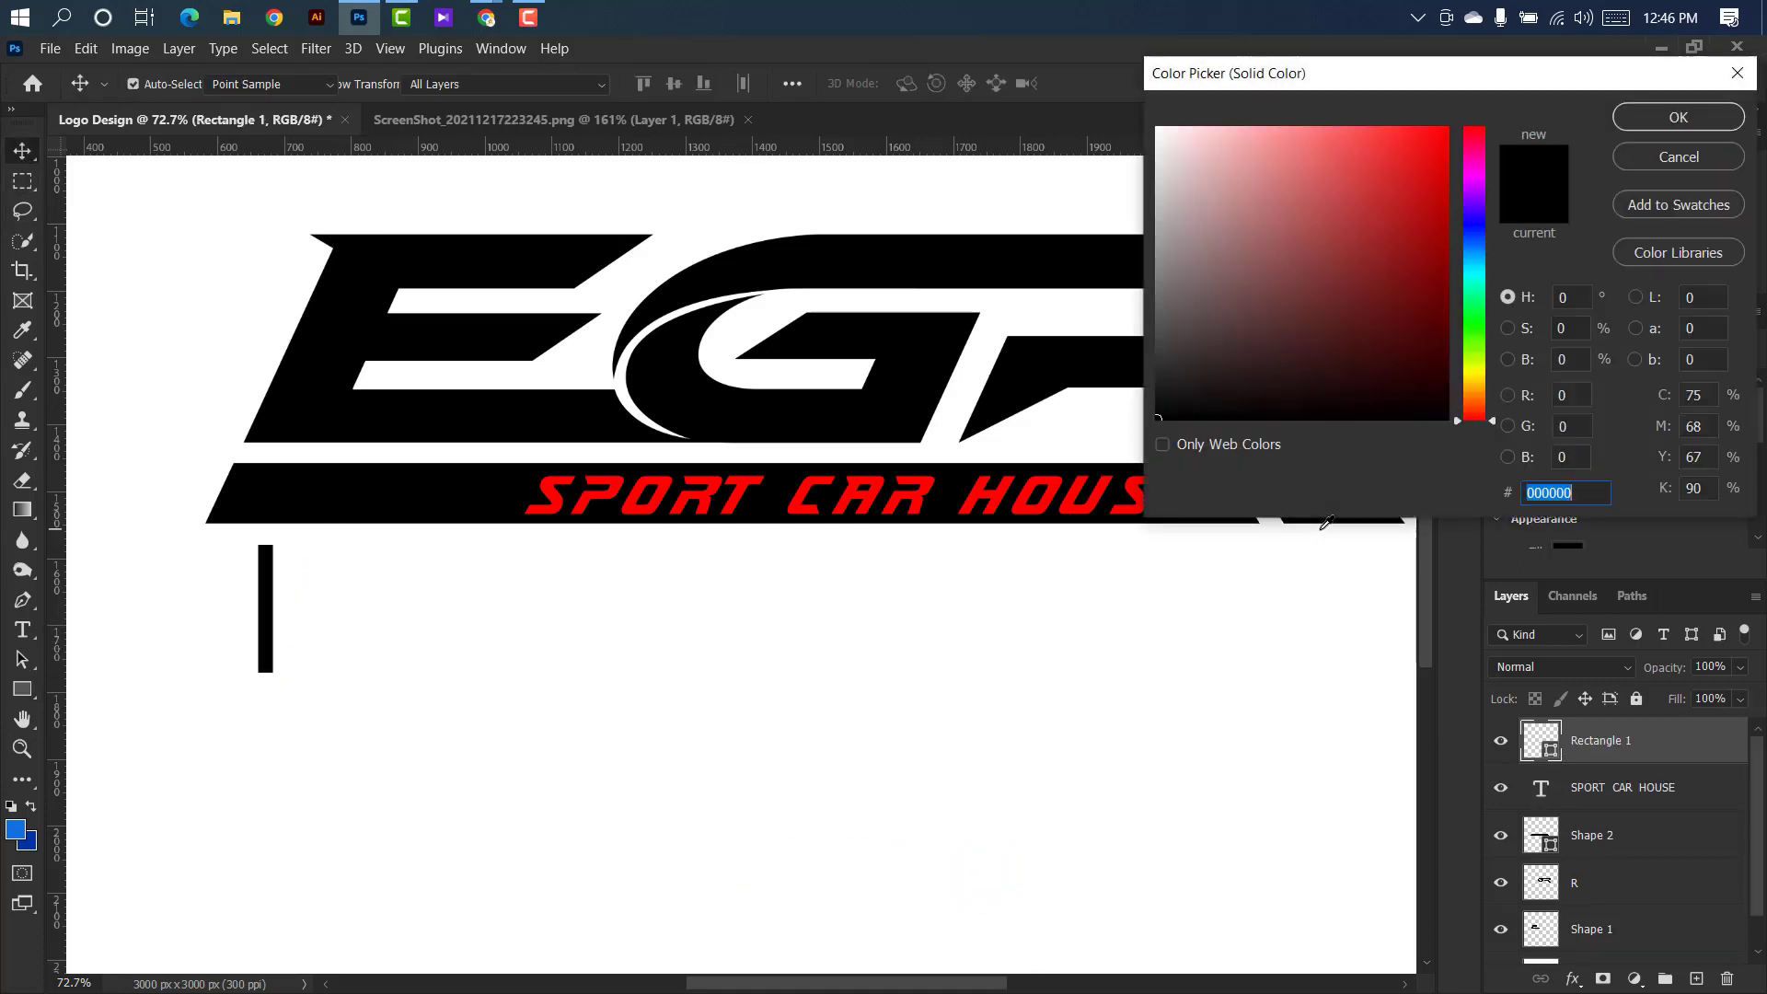
left_click(1125, 496)
left_click(1666, 112)
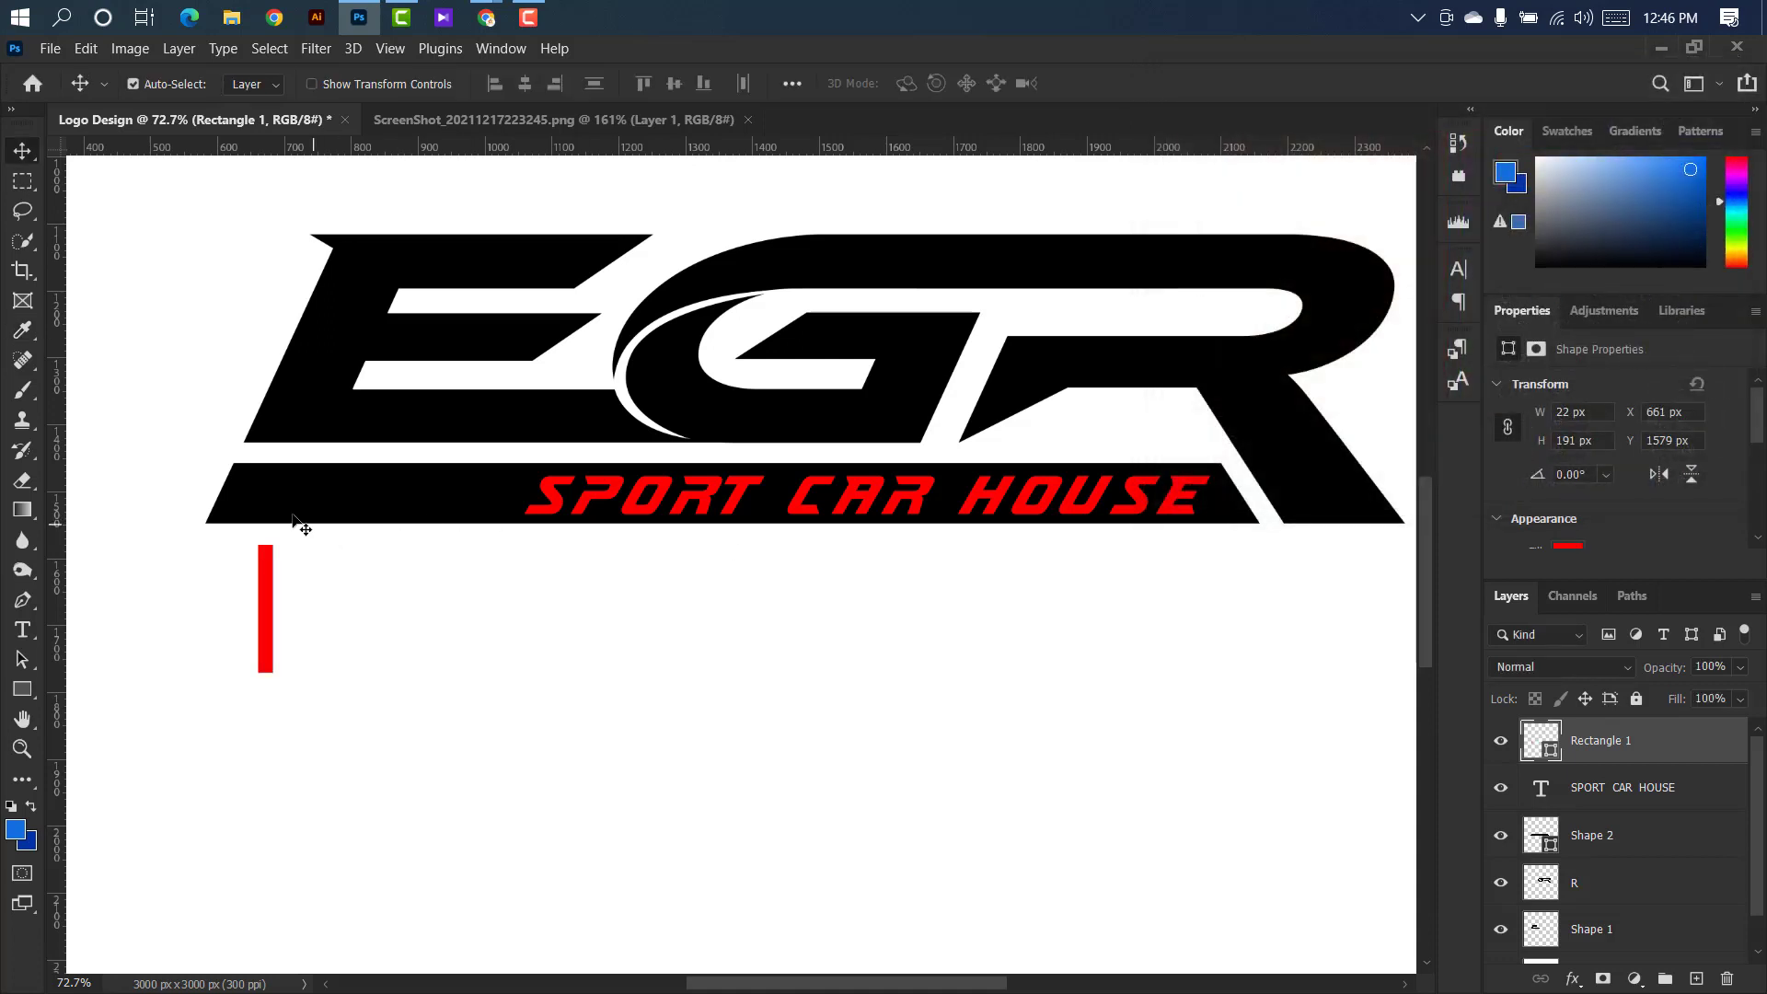
Rotate the red rectangle about 23.52° to match the bar's slanted end and lay it across the bar near that left end.
scroll(304, 517, "up", 3)
key("ctrl+t")
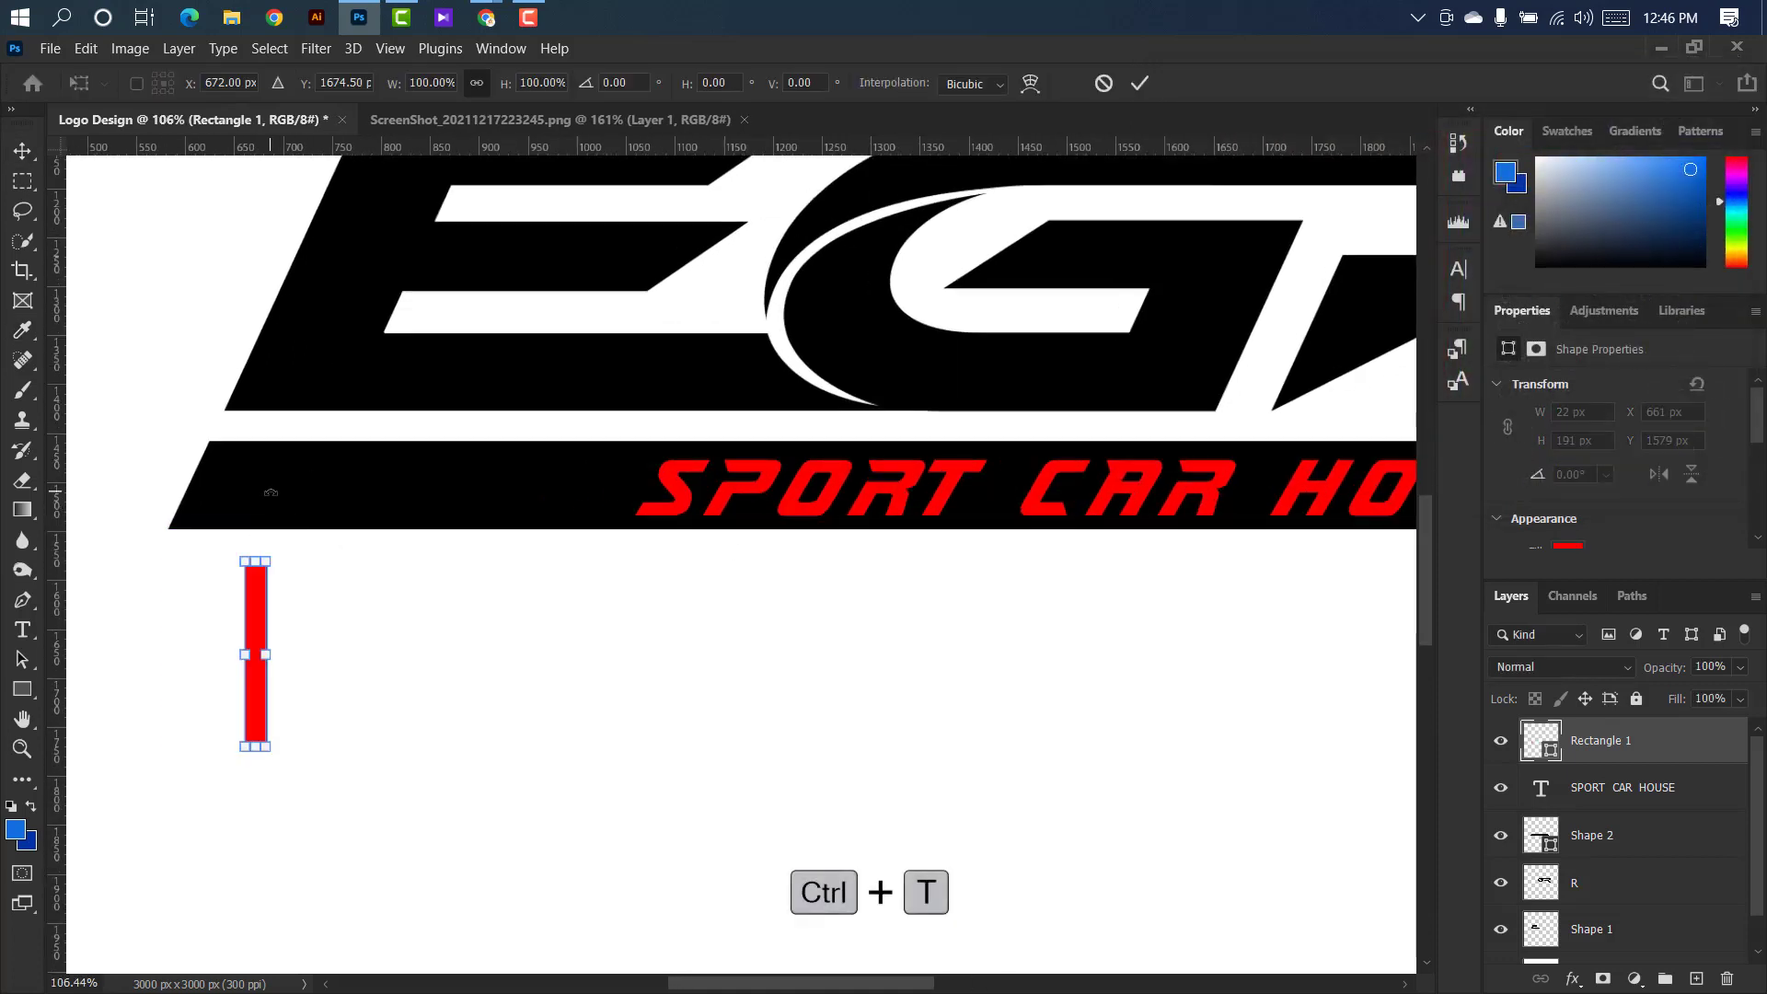
left_click_drag(266, 491, 322, 486)
left_click_drag(274, 619, 241, 468)
scroll(198, 444, "up", 4)
left_click_drag(353, 350, 374, 363)
scroll(313, 461, "down", 5)
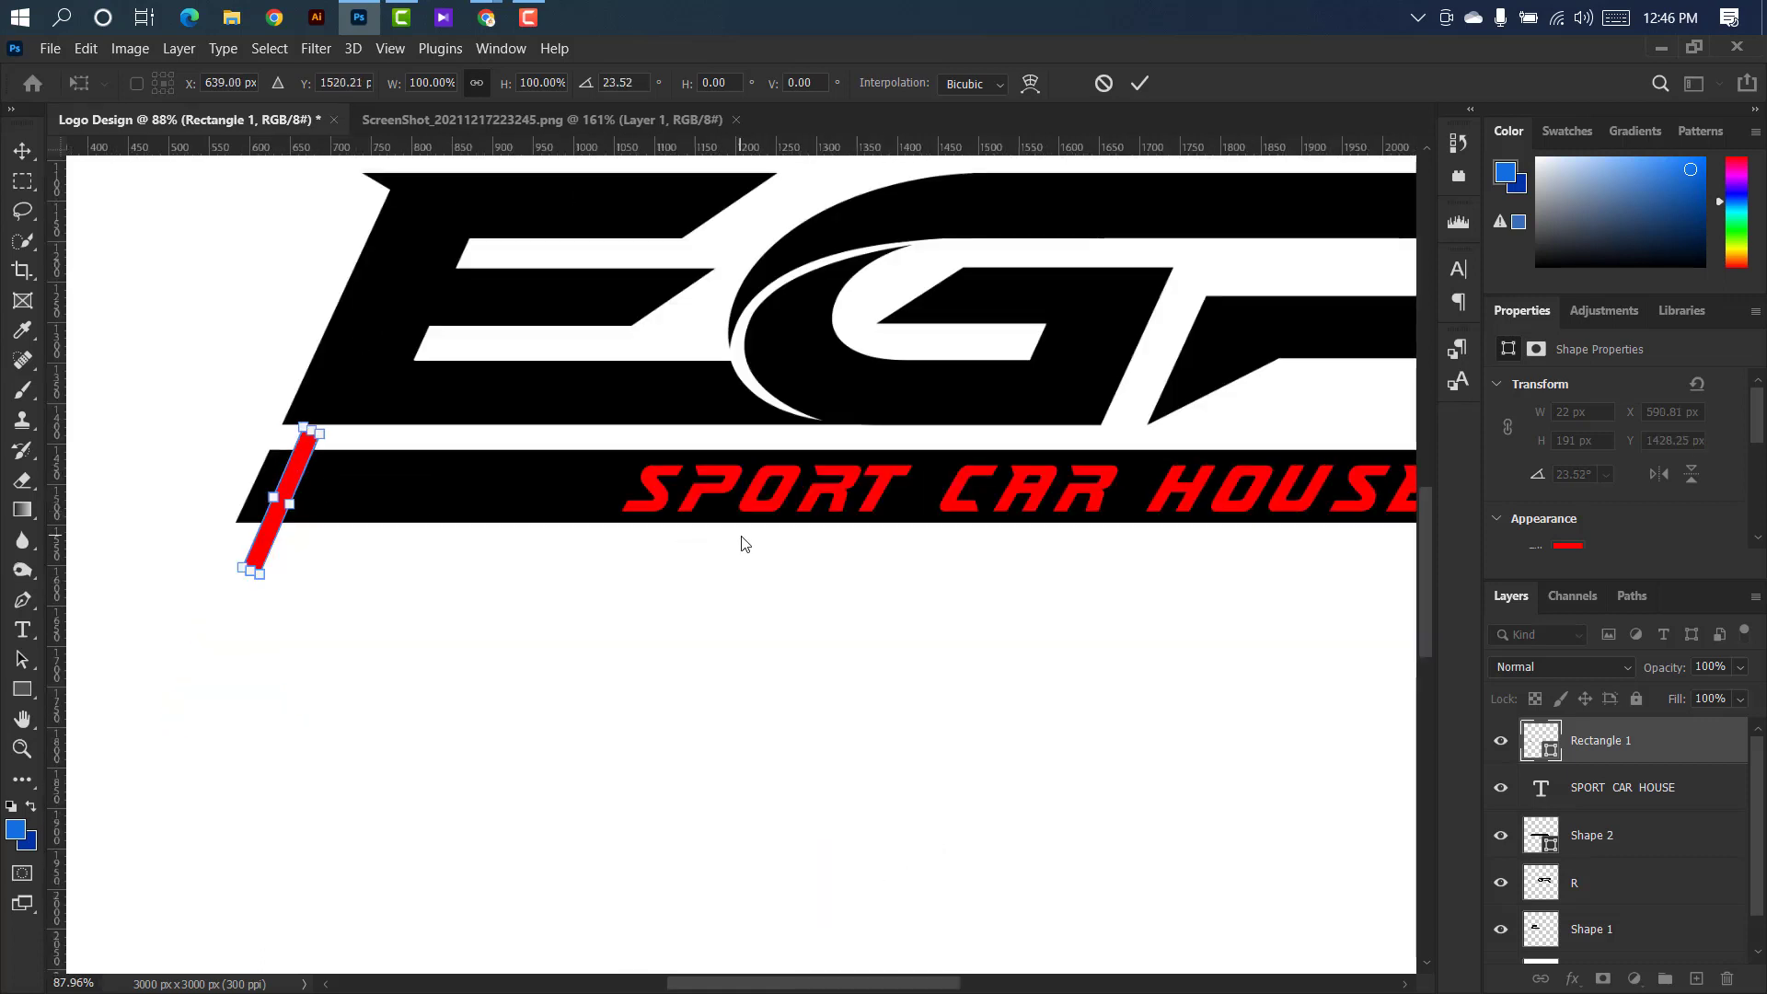
scroll(304, 426, "up", 4)
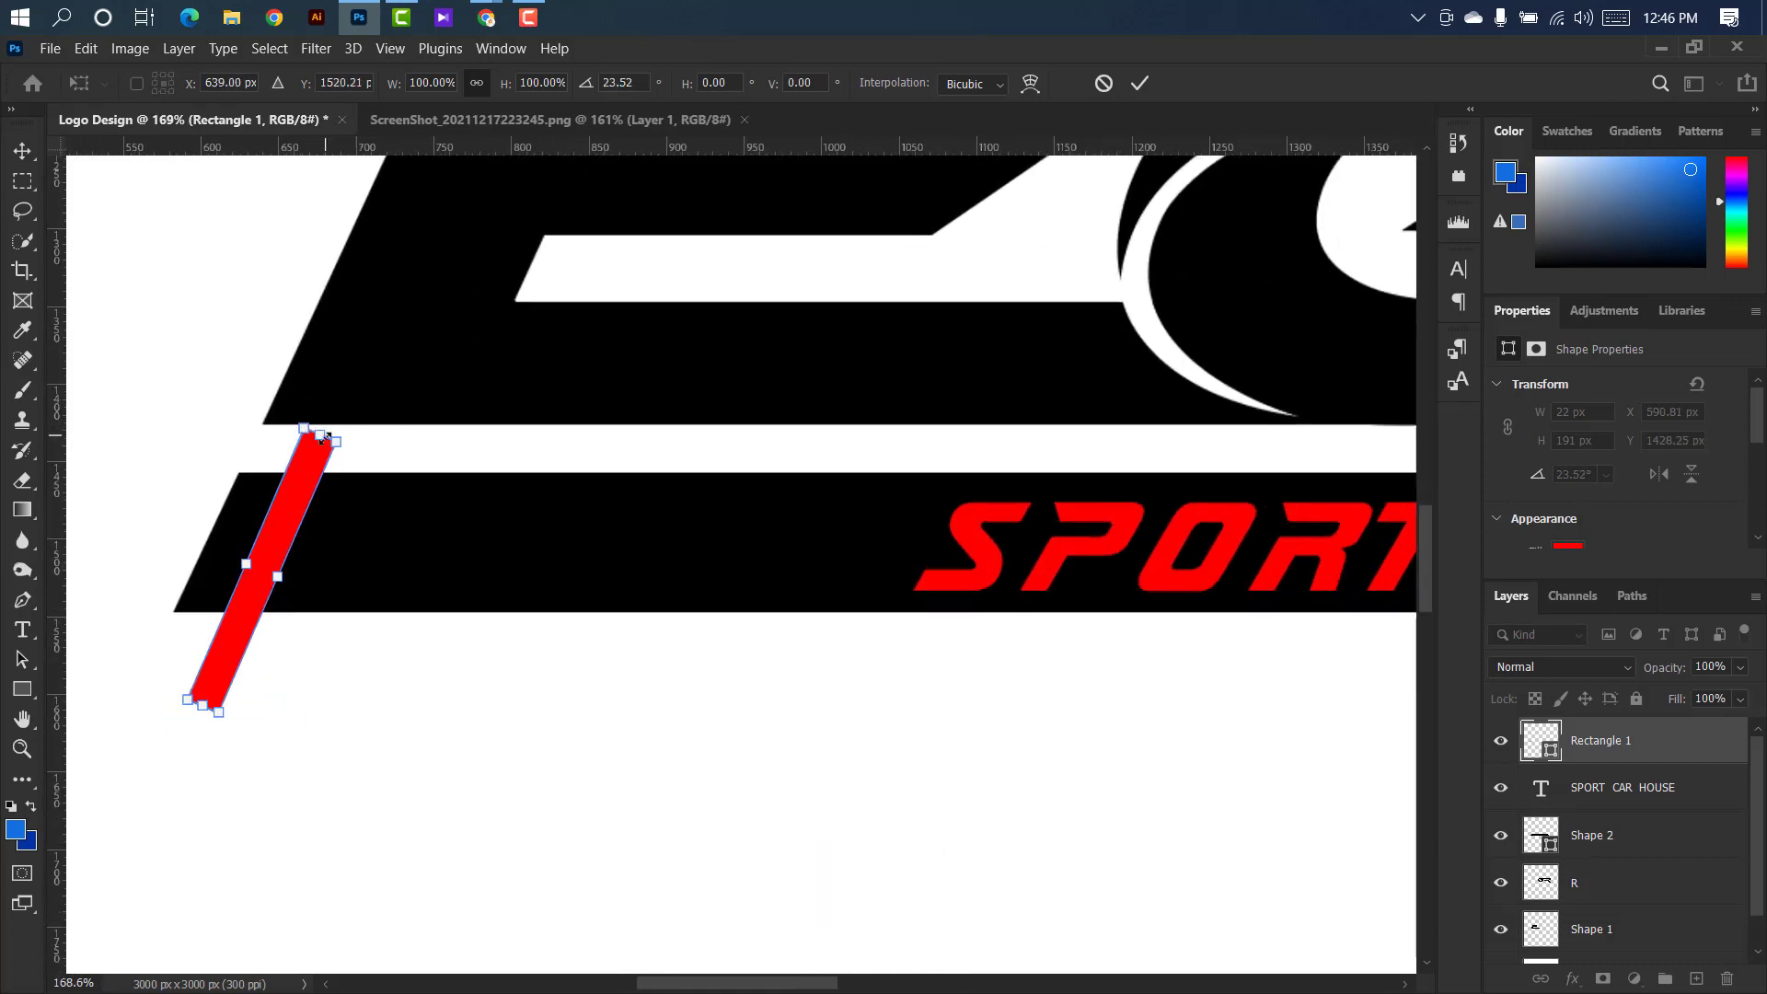
scroll(331, 442, "down", 5)
left_click(1141, 84)
Load the red rectangle's outline as a selection, rasterize the bar layer Shape 2 and delete the selected strip from it.
key("ctrl+0")
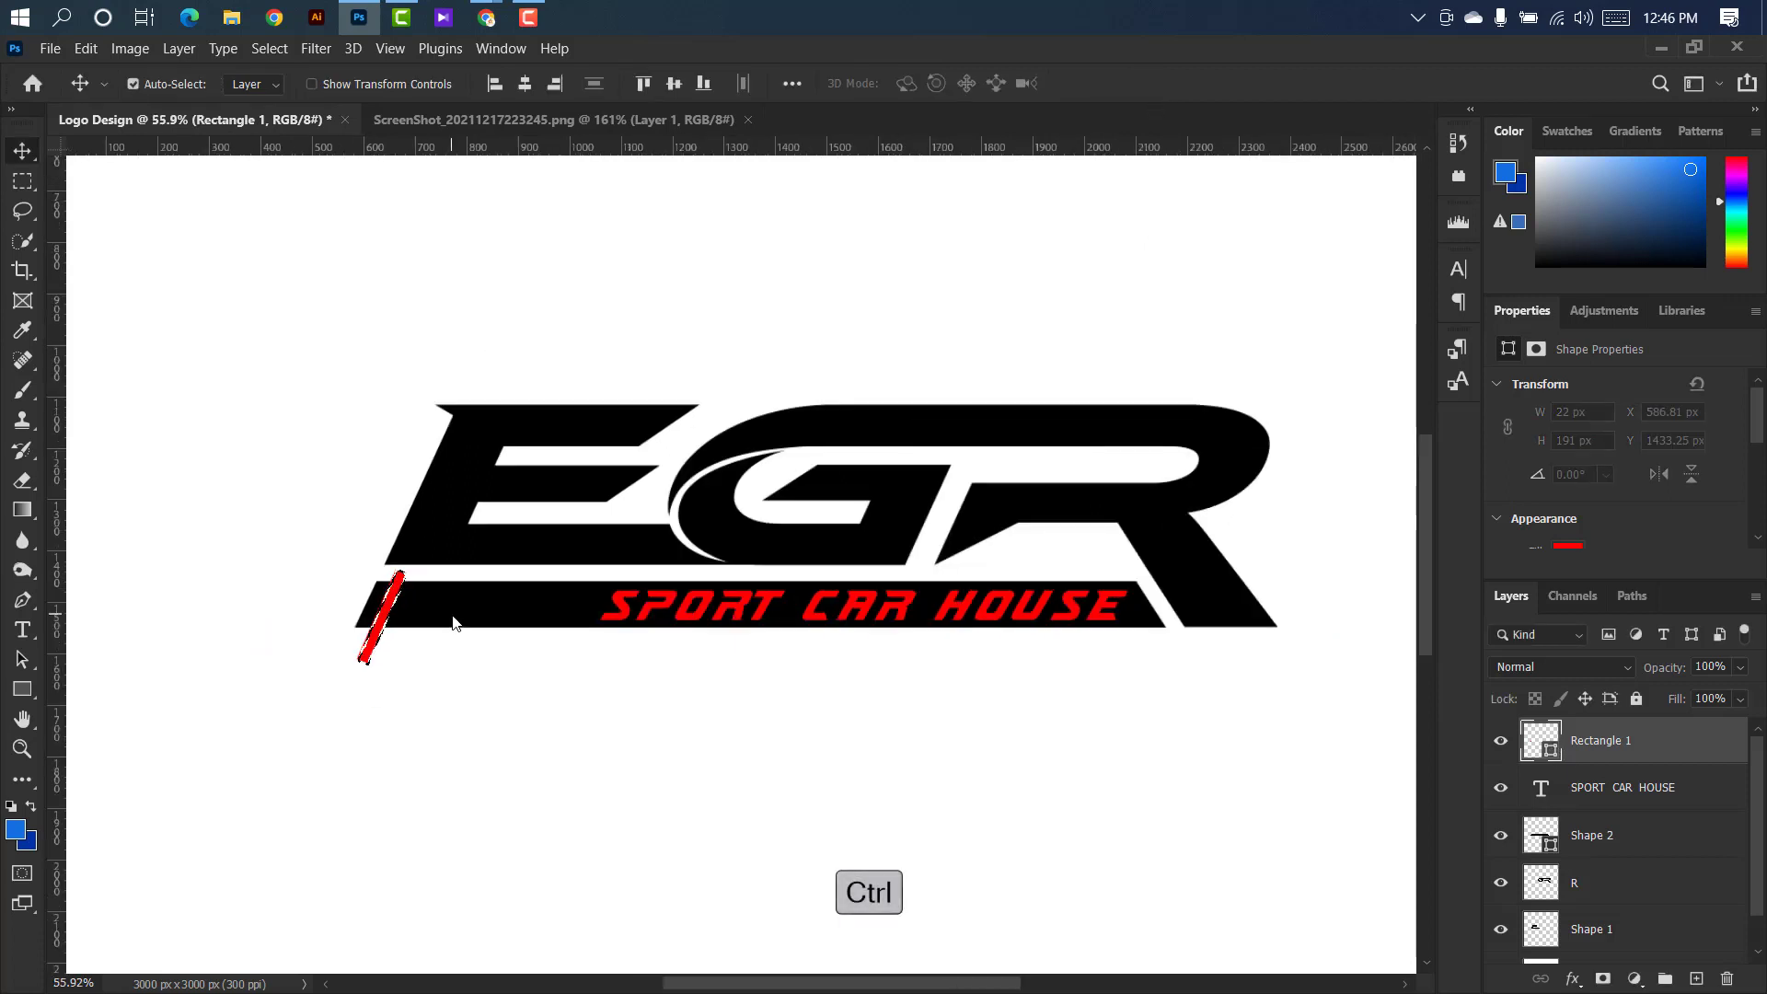
left_click(520, 604)
right_click(1639, 833)
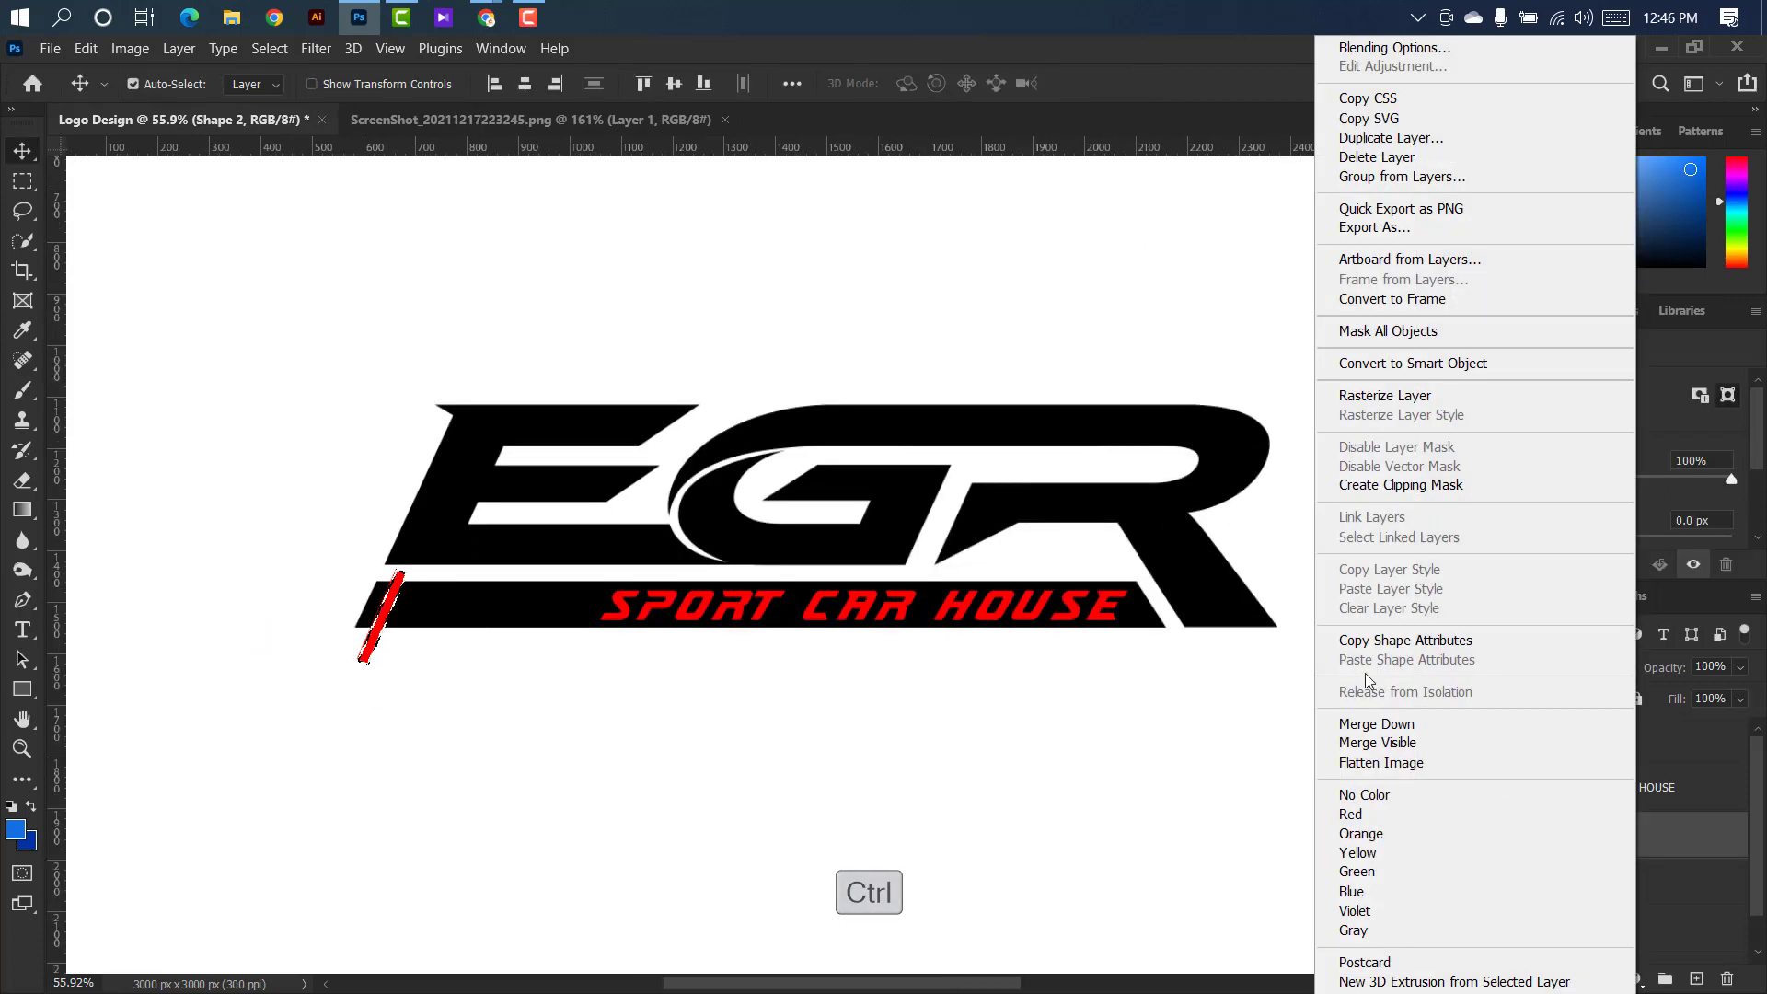
left_click(1338, 412)
key("Delete")
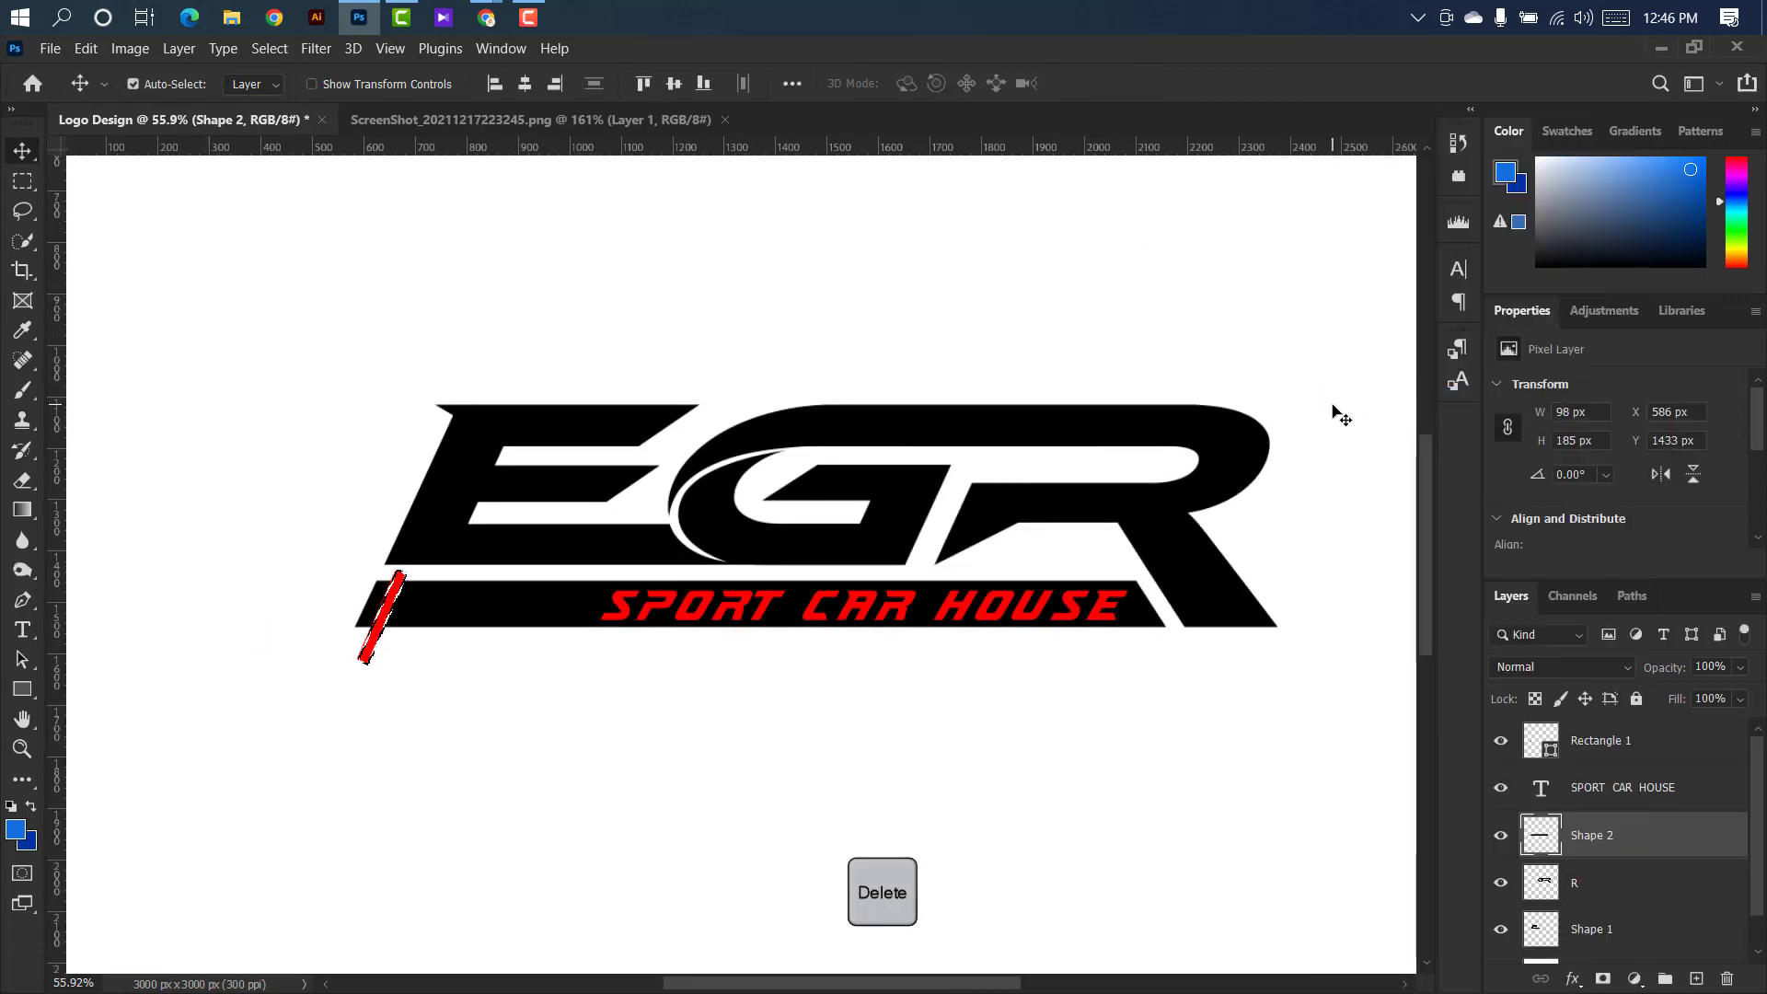
Shift the red rectangle and its selection right along the bar and cut a second and third slanted gap from Shape 2.
scroll(340, 622, "up", 4)
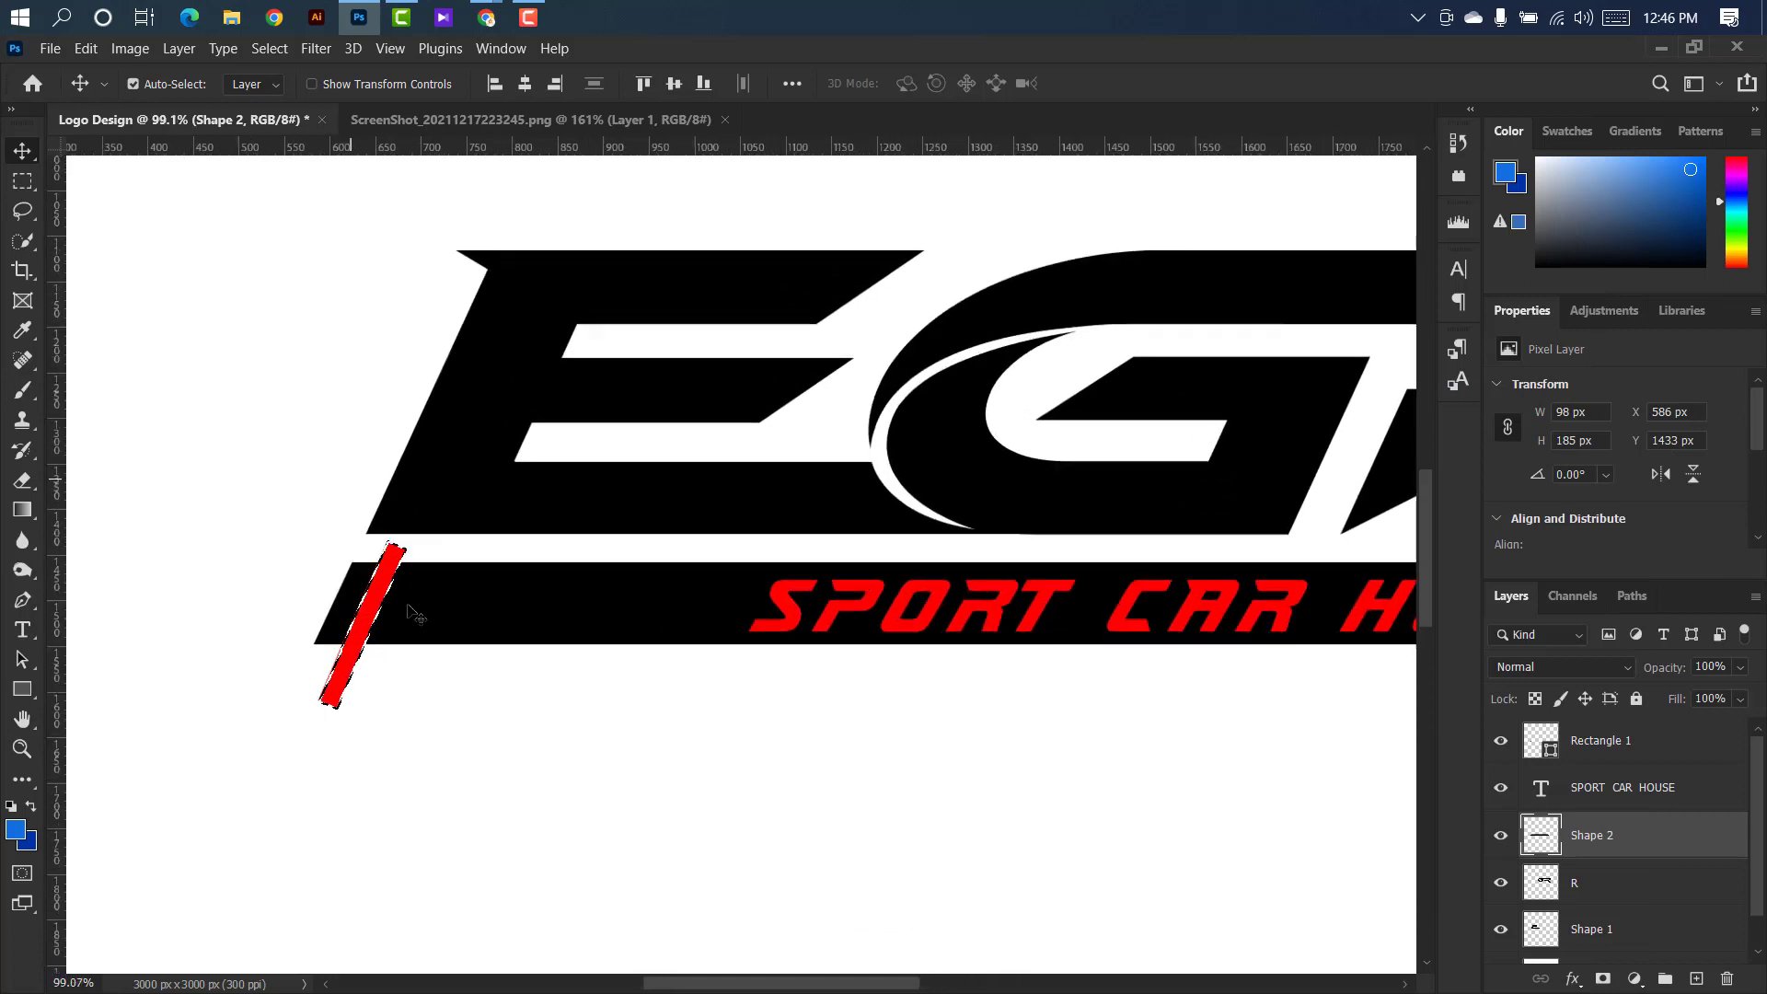
left_click_drag(377, 599, 449, 592)
scroll(449, 592, "up", 4)
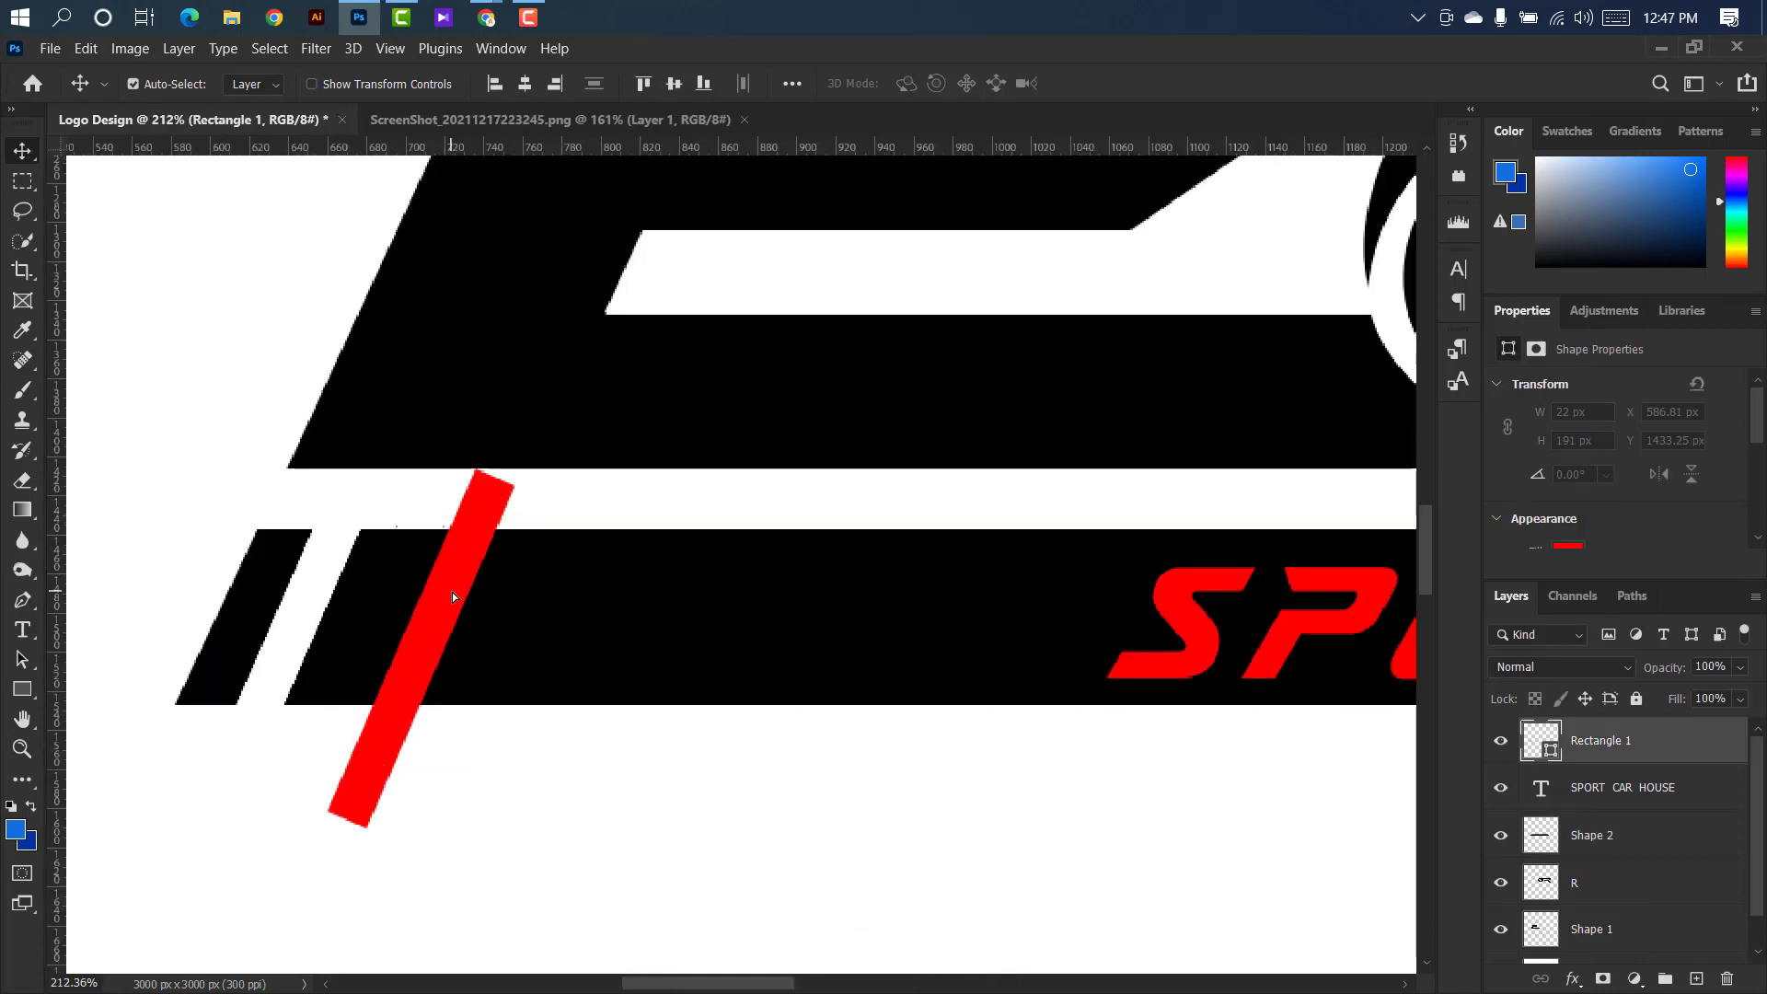
left_click(1593, 834)
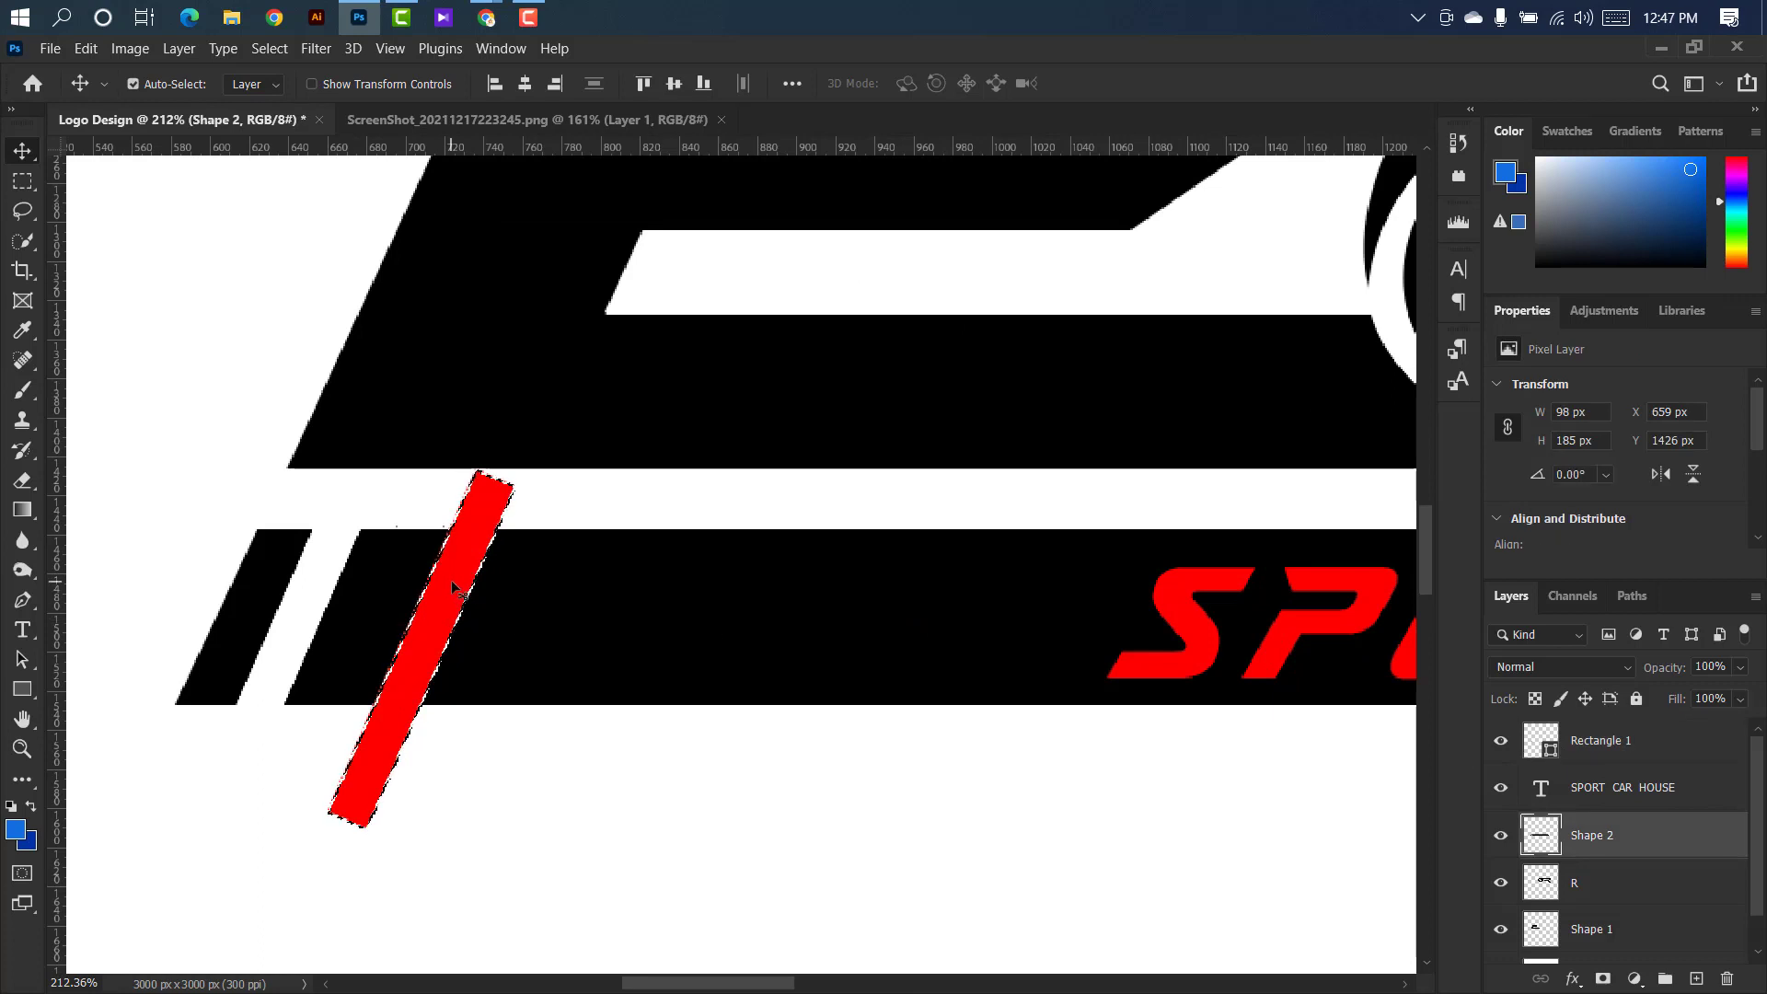
left_click_drag(457, 569, 608, 578)
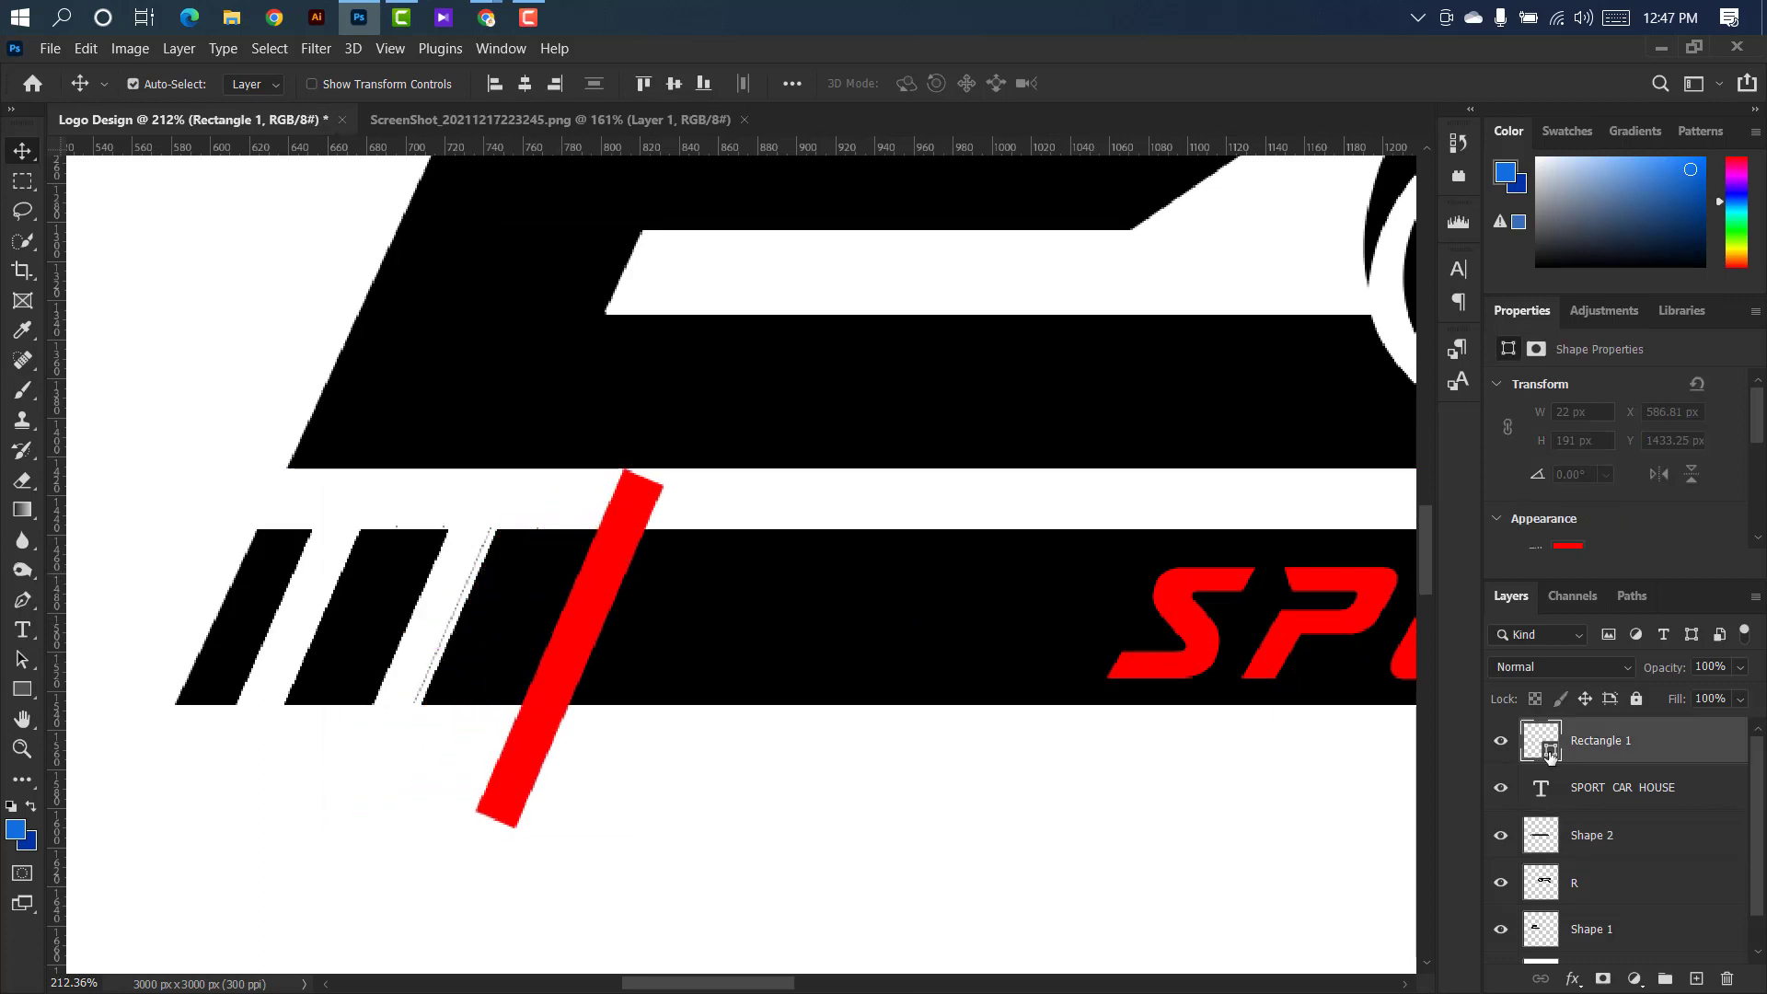
left_click(1592, 835)
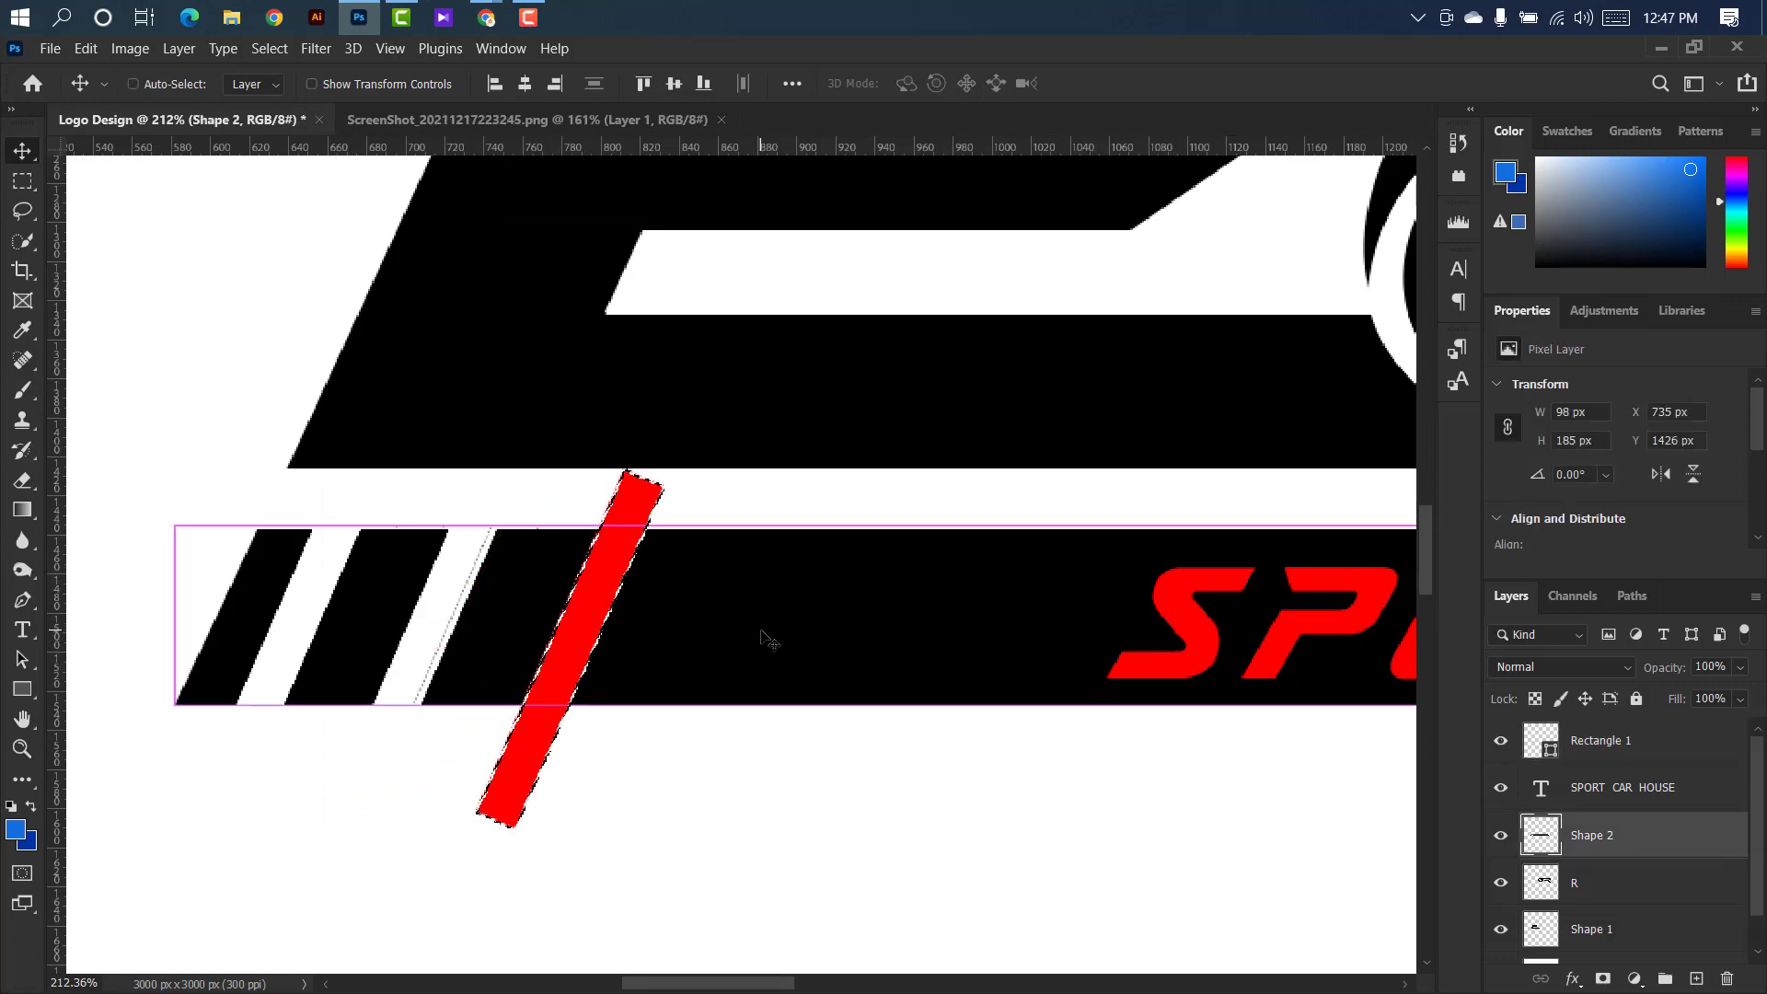
Shift the red rectangle right to about X 837.81 px, cut a fourth slanted gap from Shape 2 and deselect.
left_click_drag(608, 577, 829, 573)
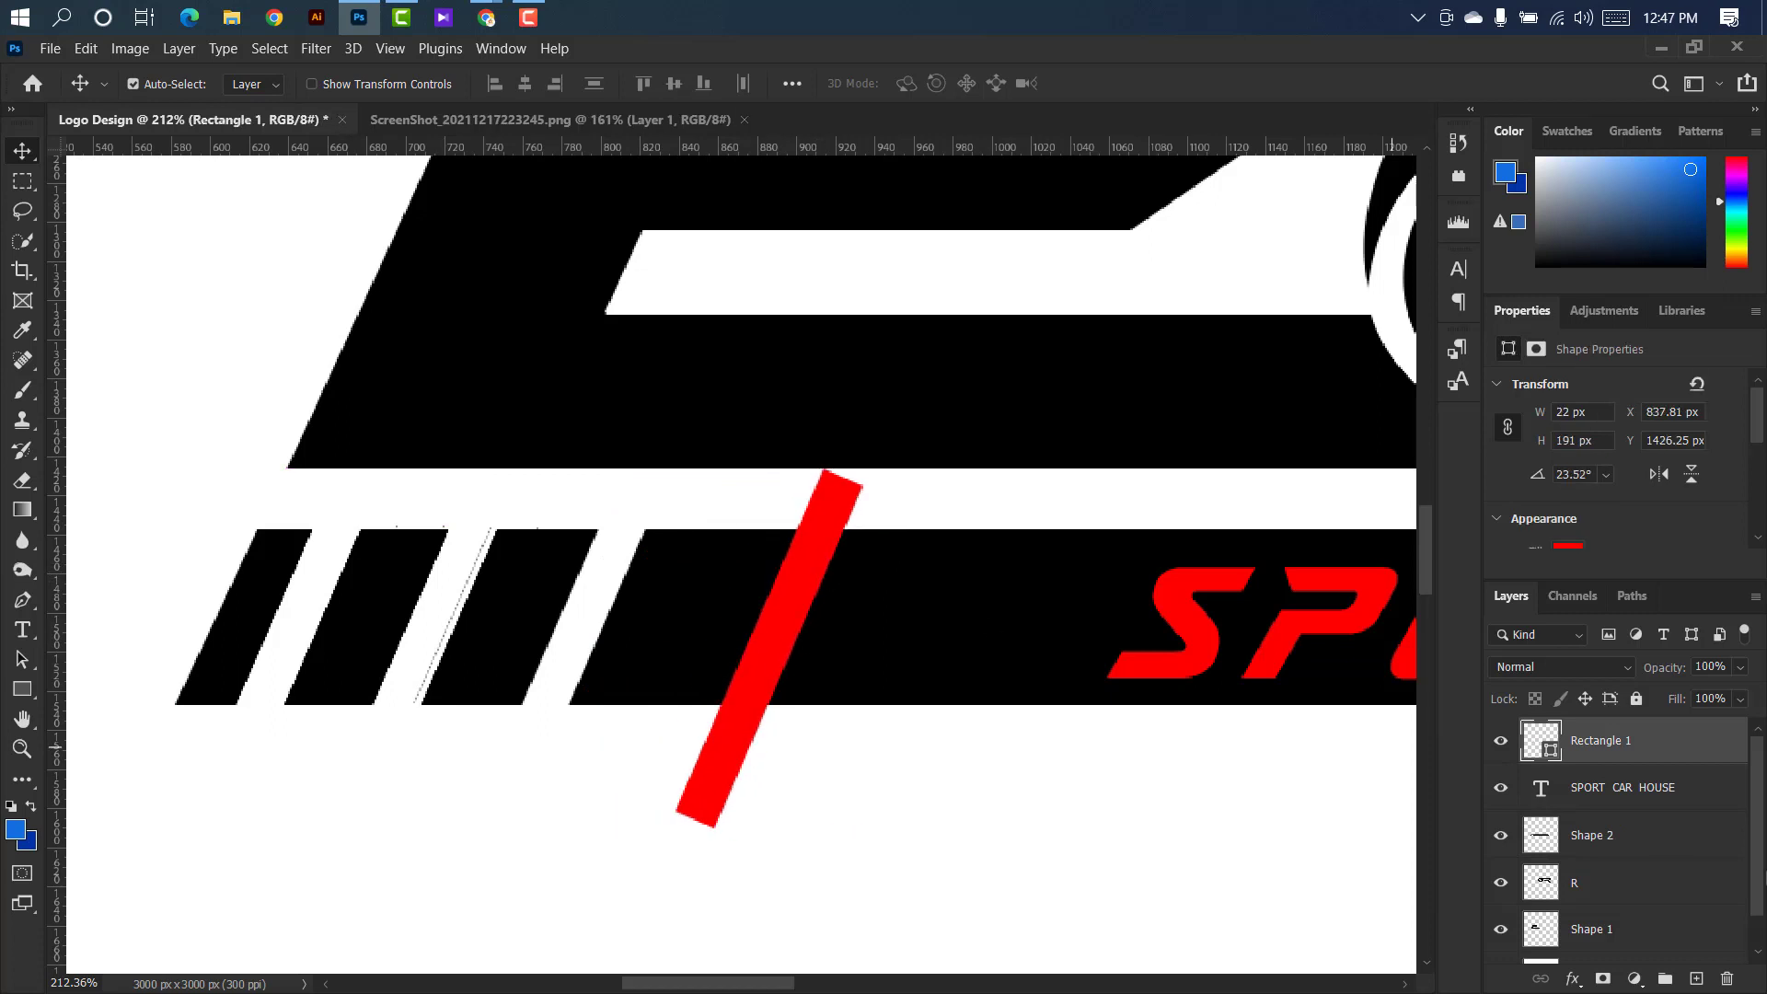
left_click(1552, 747, "ctrl")
left_click(897, 600)
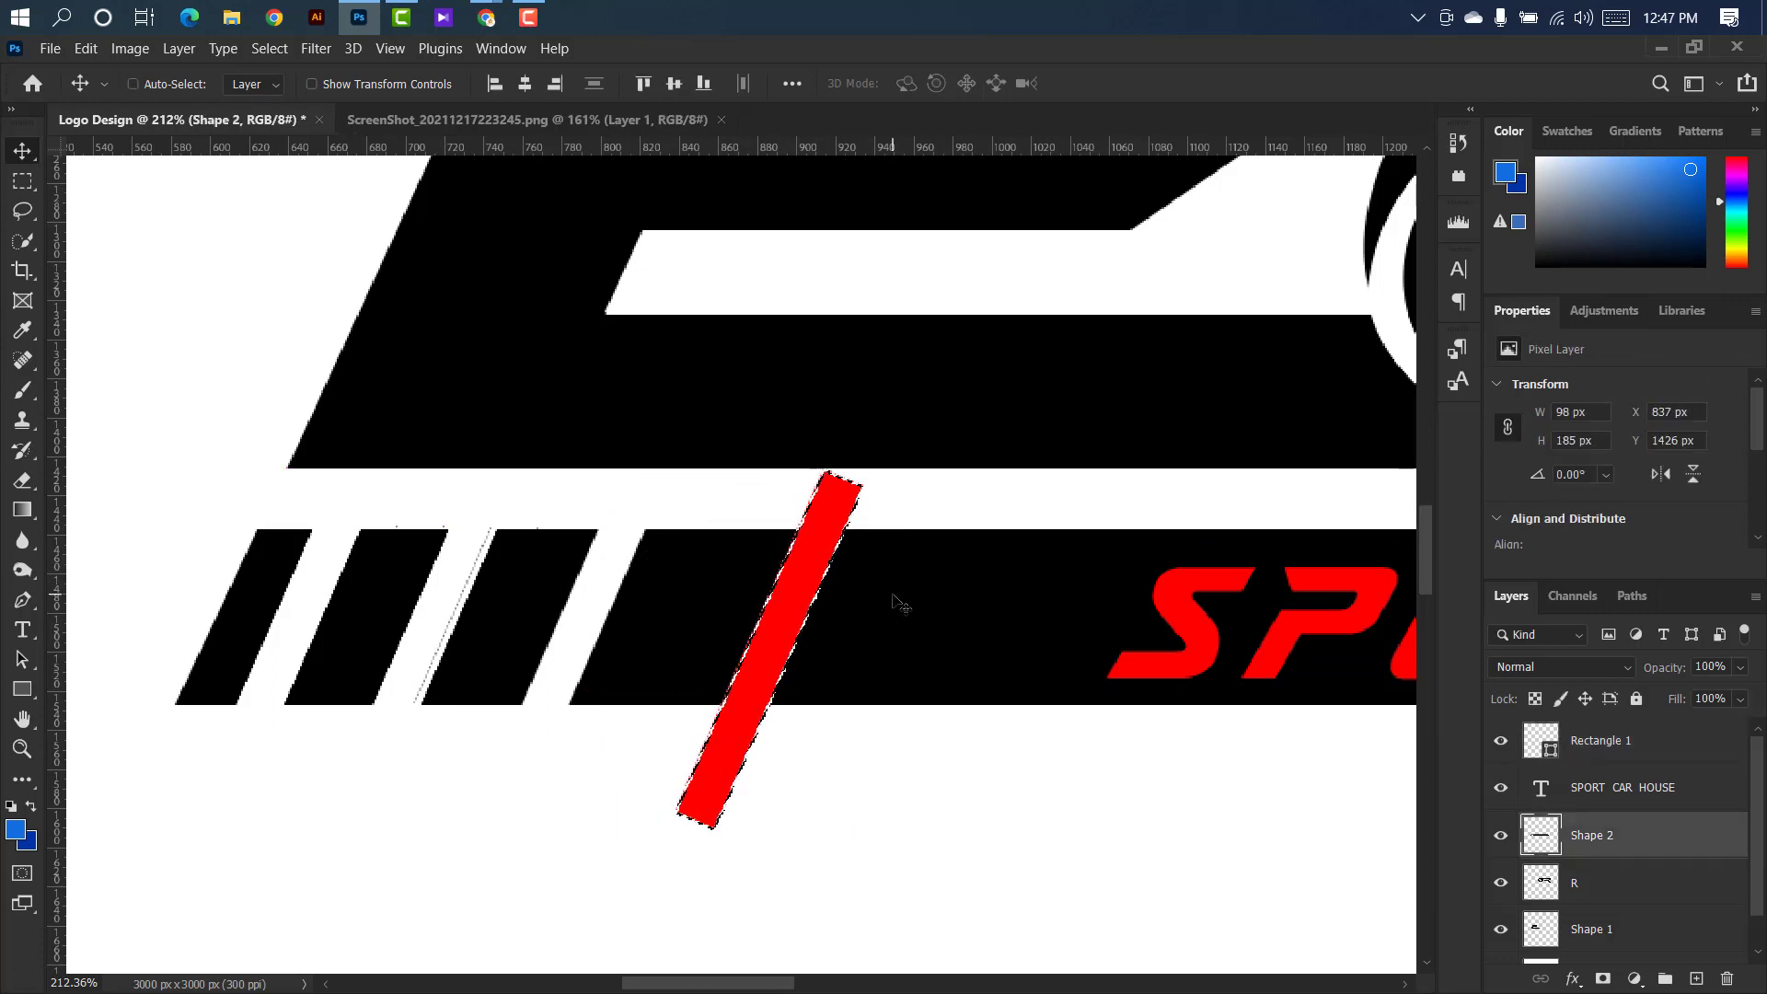
key("ctrl+d")
Shift the red rectangle to about X 968.81 px, cut a fifth slanted gap just before the tagline, and delete the rectangle layer.
left_click_drag(788, 582, 1042, 583)
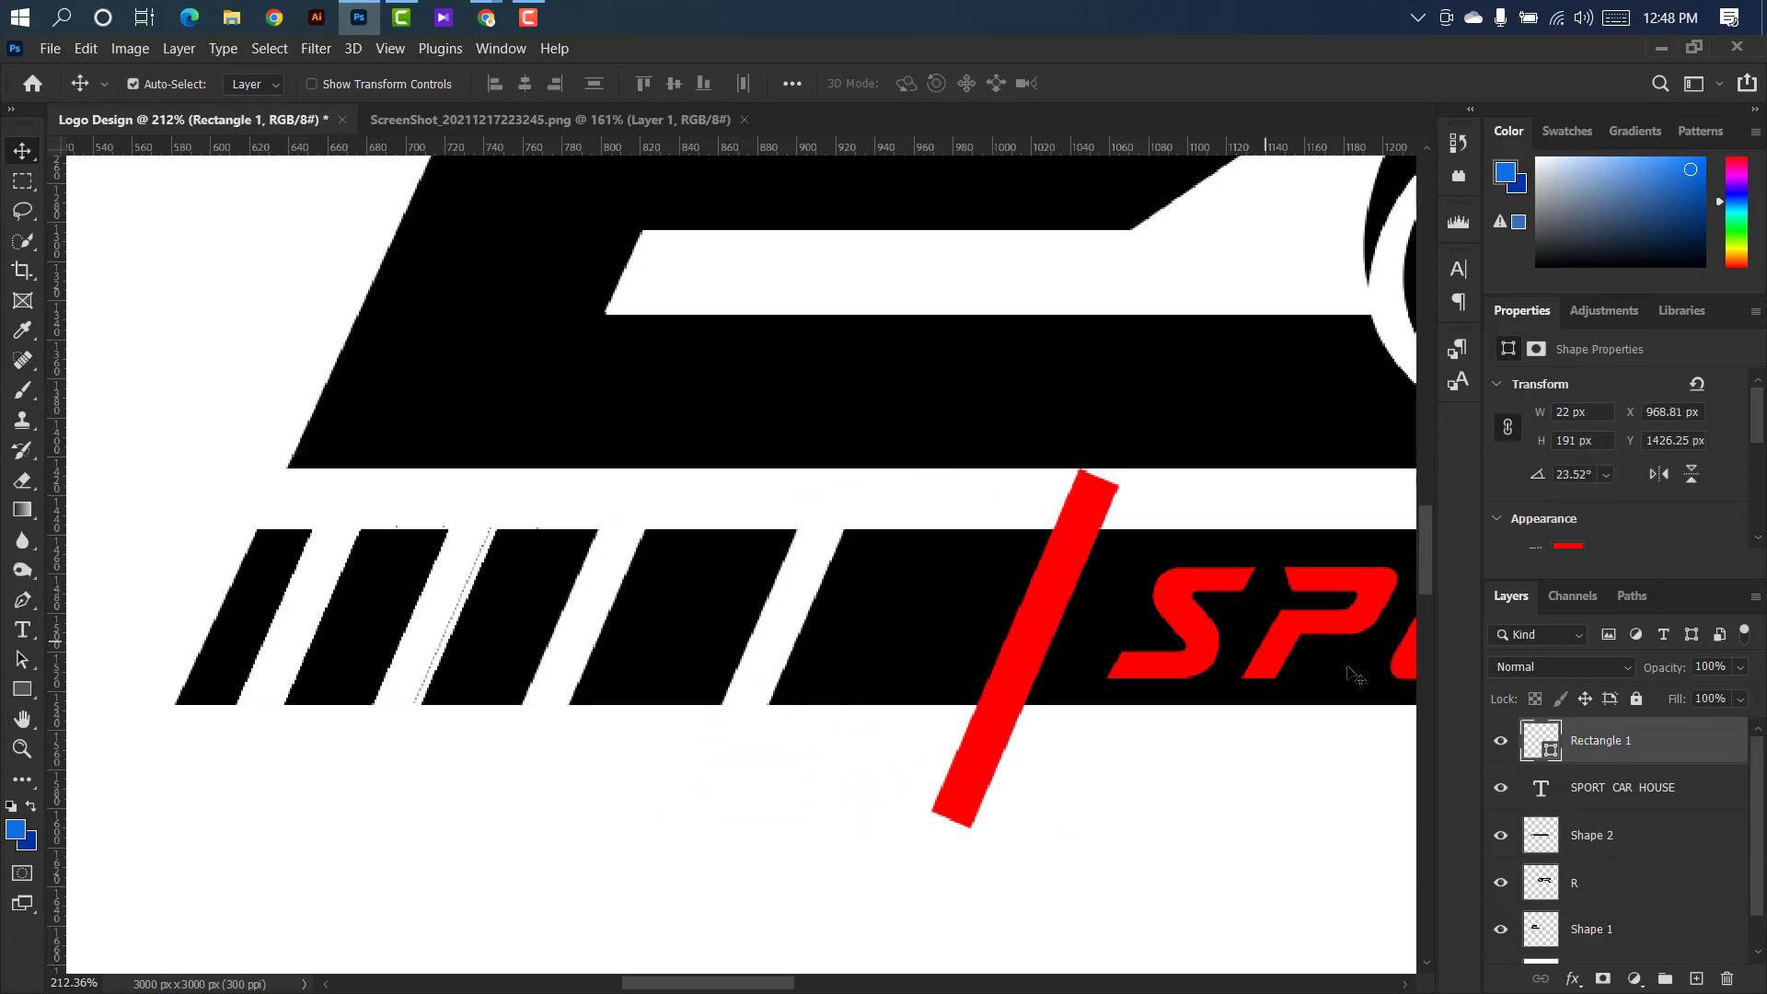
left_click(1554, 753, "ctrl")
left_click(978, 599)
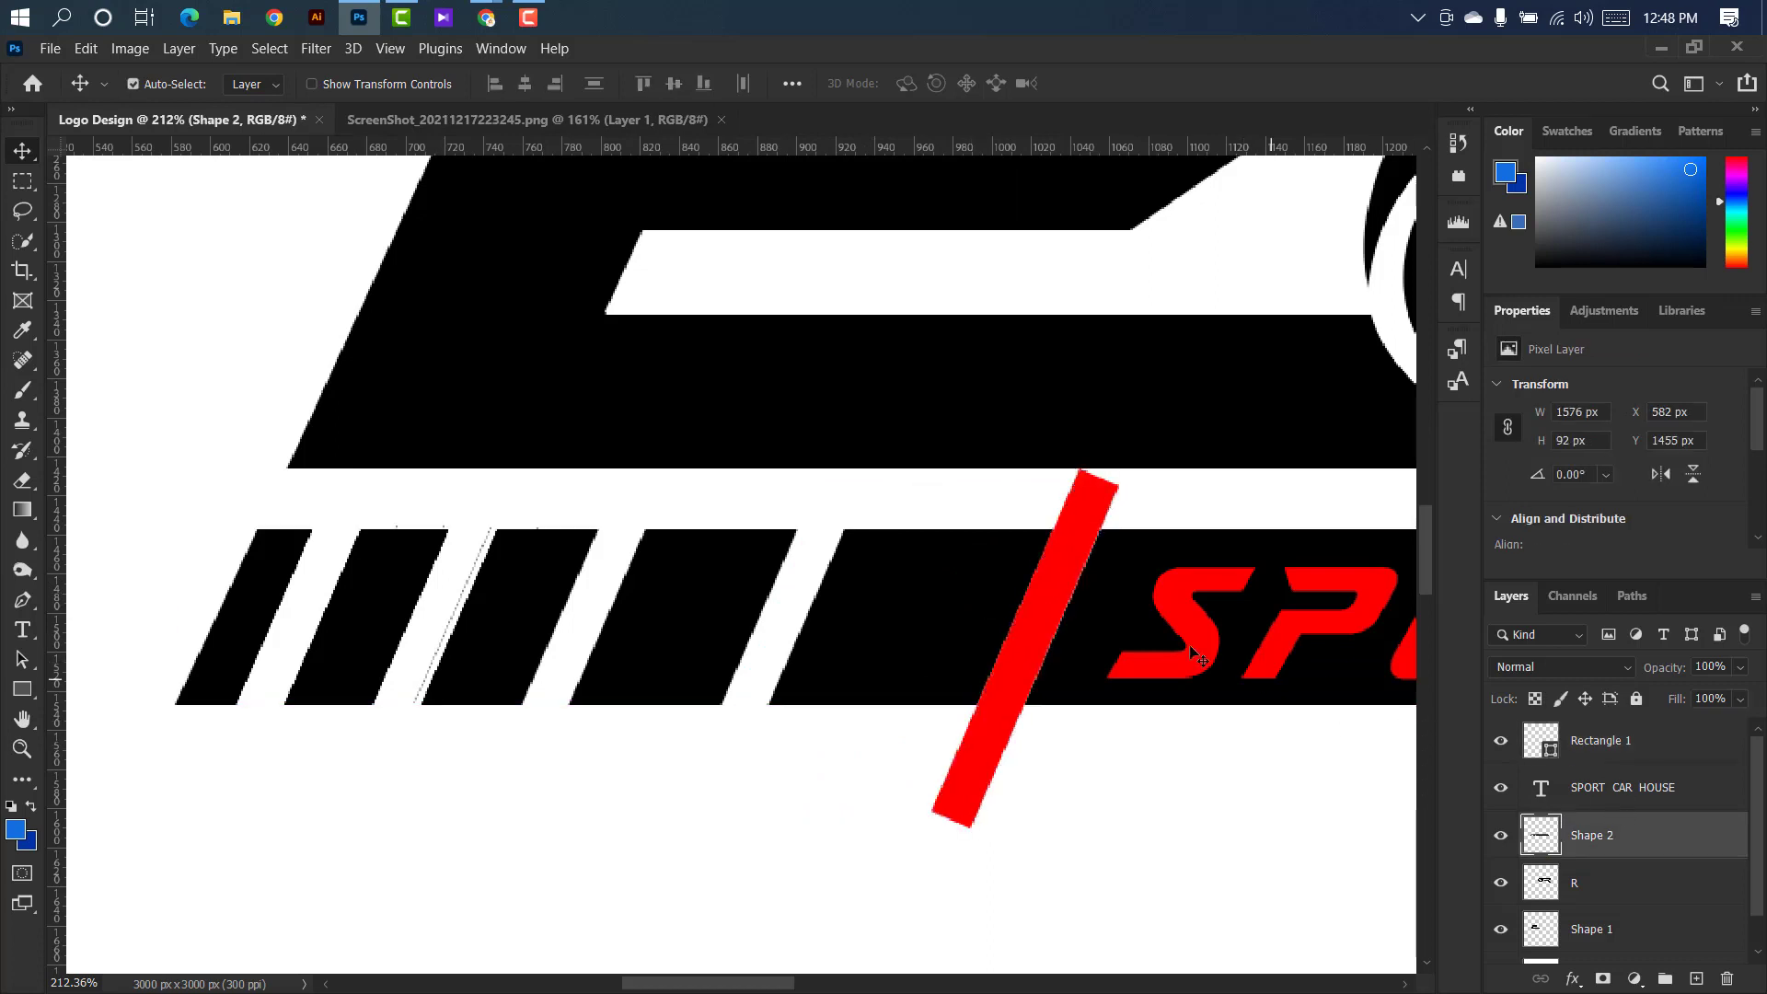
left_click(1061, 570)
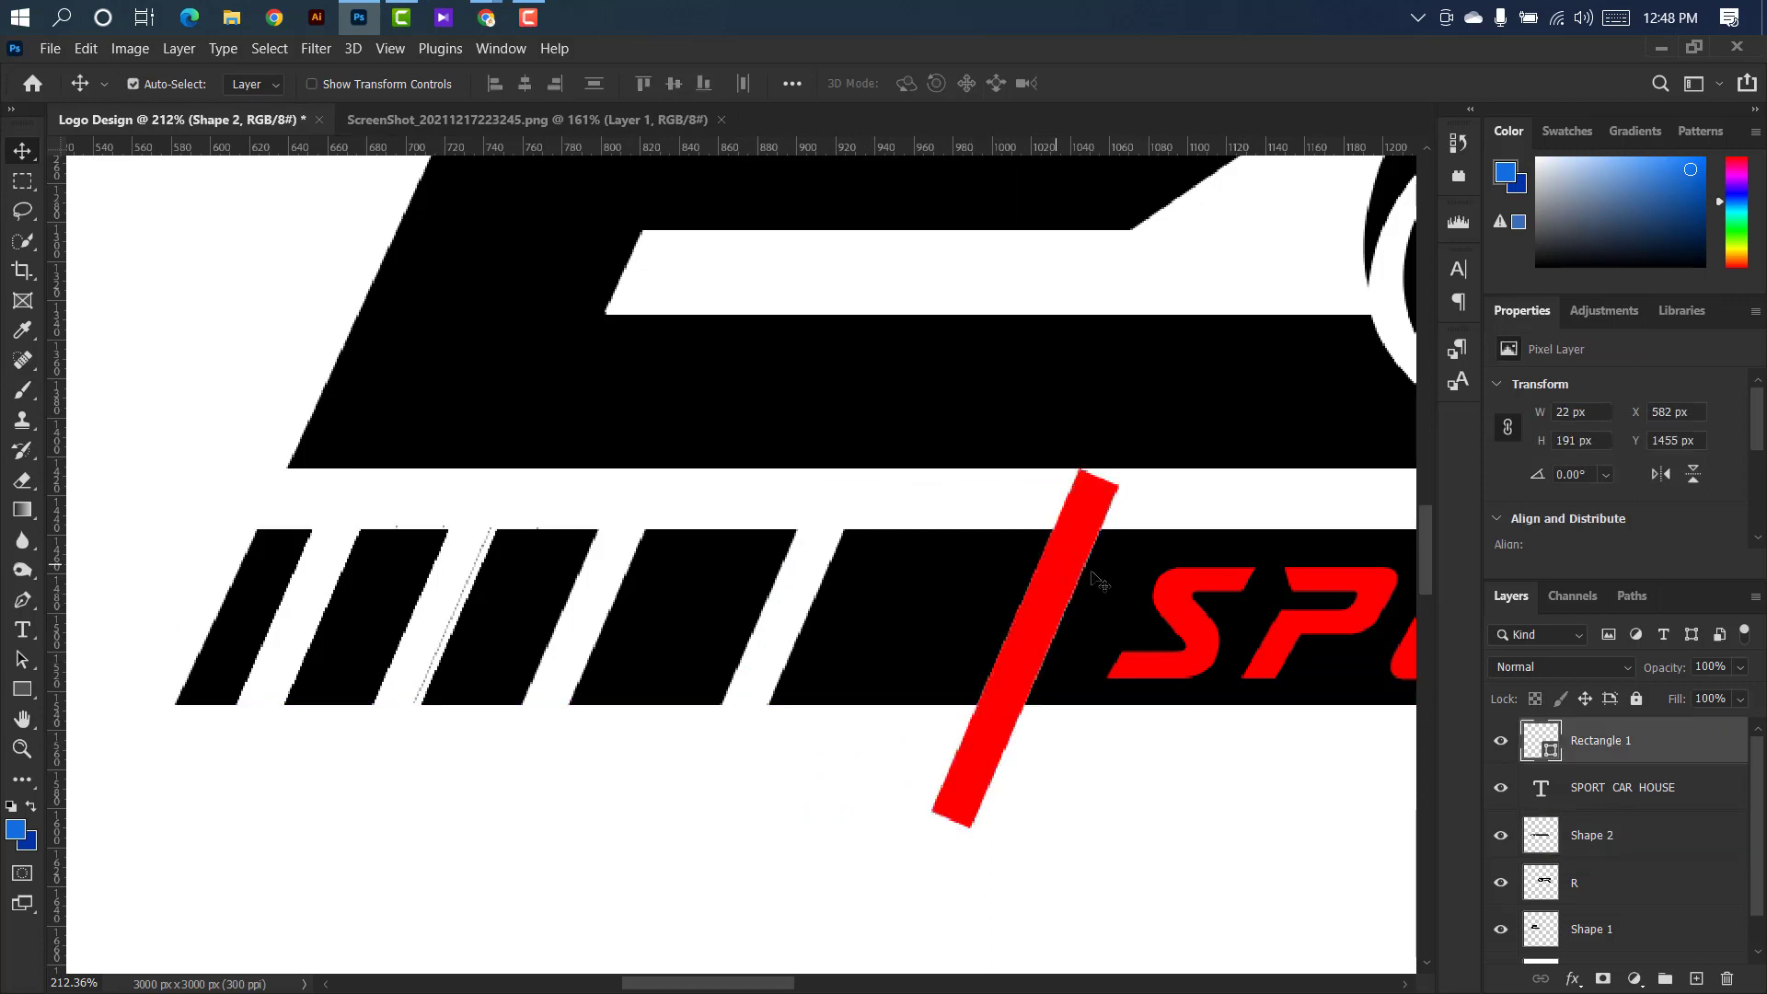
left_click(1721, 976)
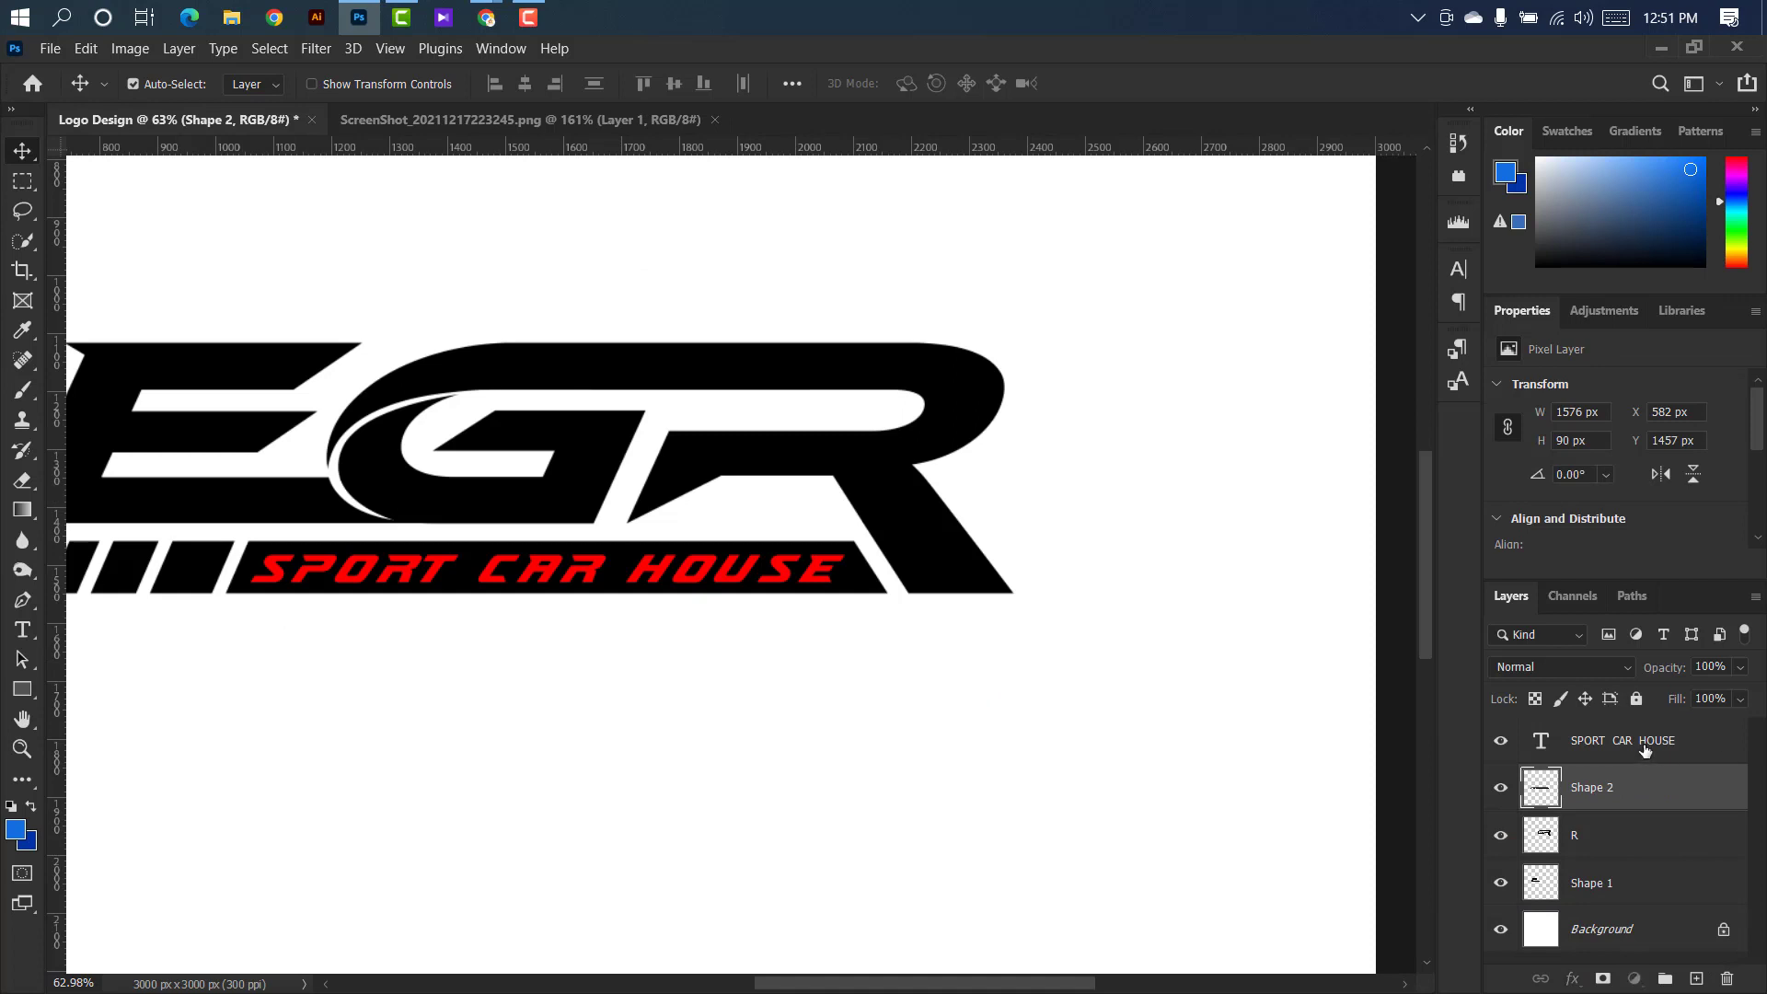
Load the tagline's letter outlines as a selection and delete them from the bar layer Shape 2.
left_click(1542, 747, "ctrl")
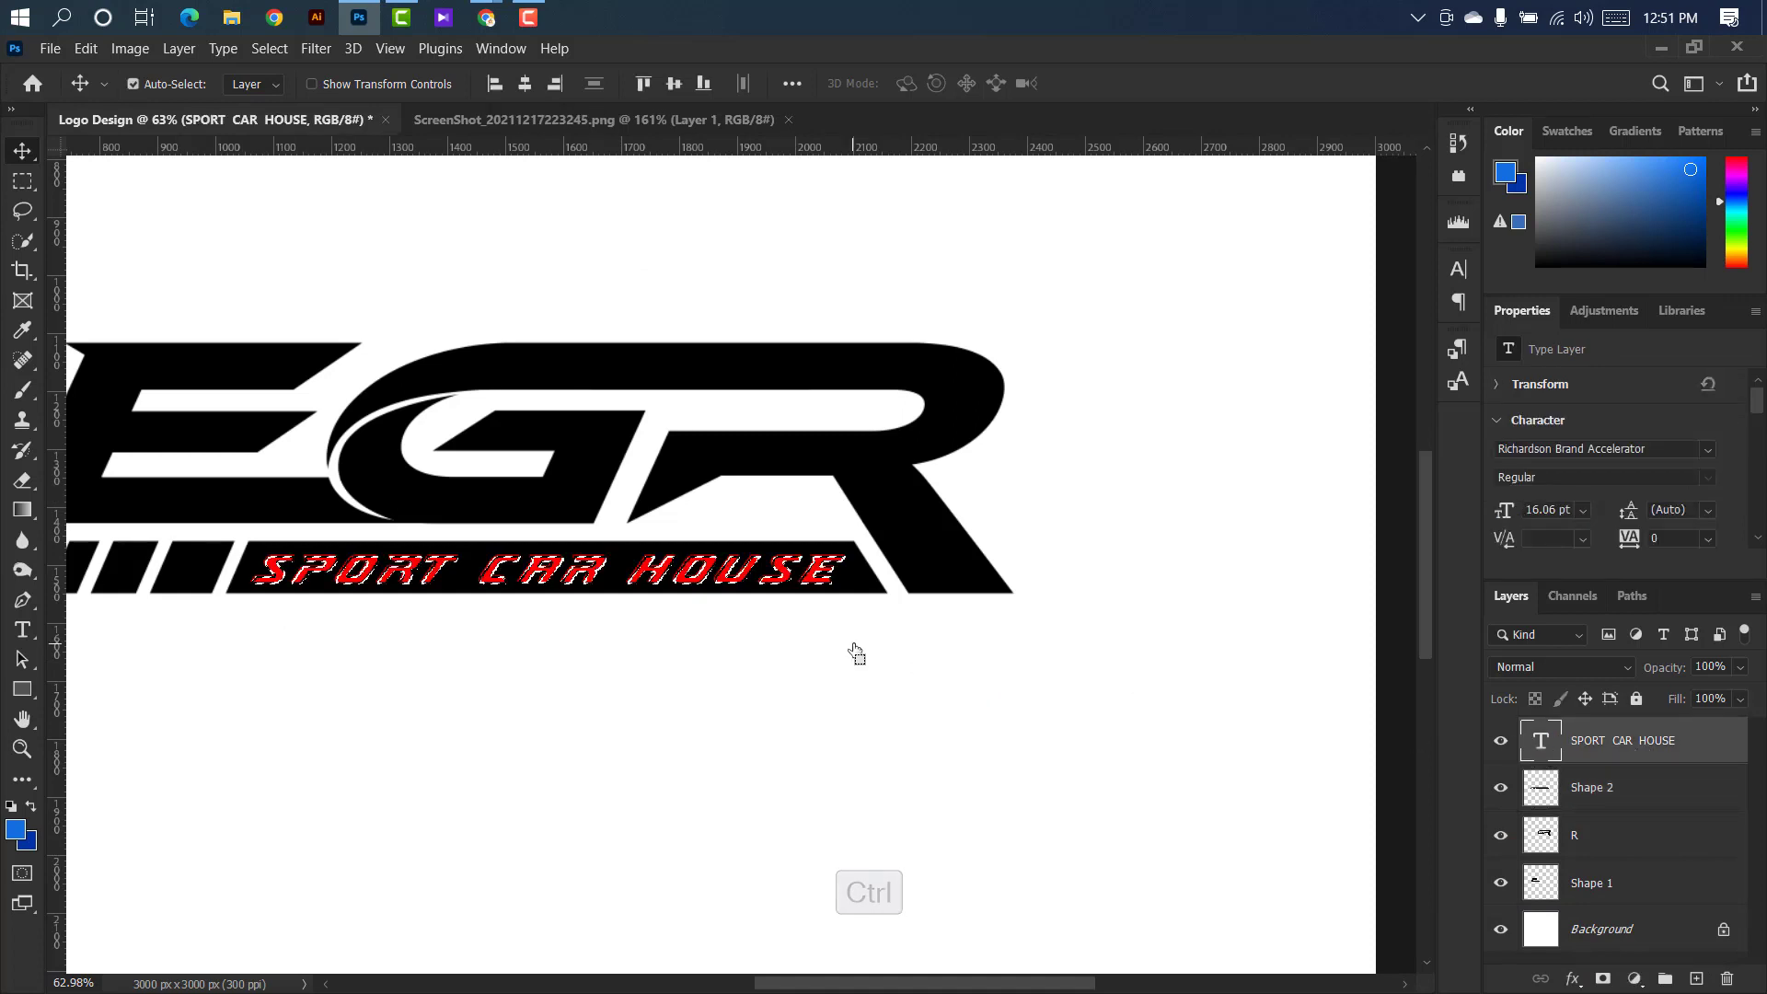
left_click(856, 589, "ctrl")
key("Delete")
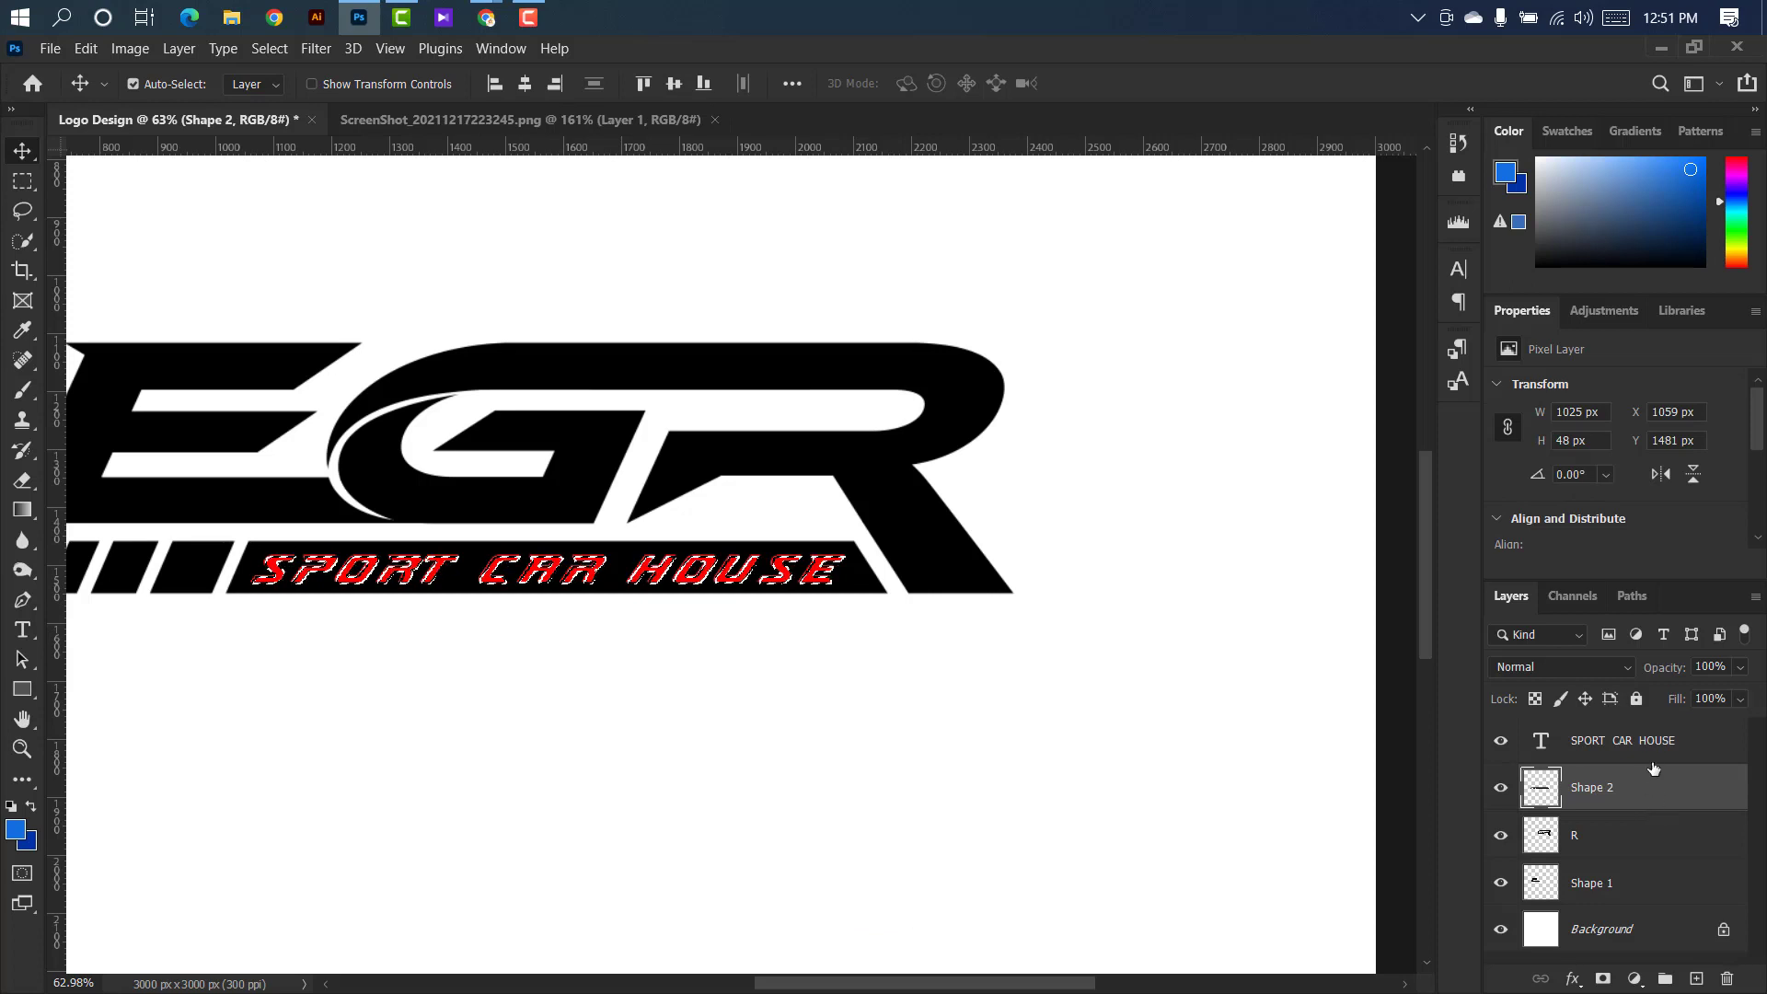
Delete the SPORT CAR HOUSE text layer and deselect the letter outlines on the bar.
left_click_drag(1666, 736, 1728, 979)
left_click(834, 670)
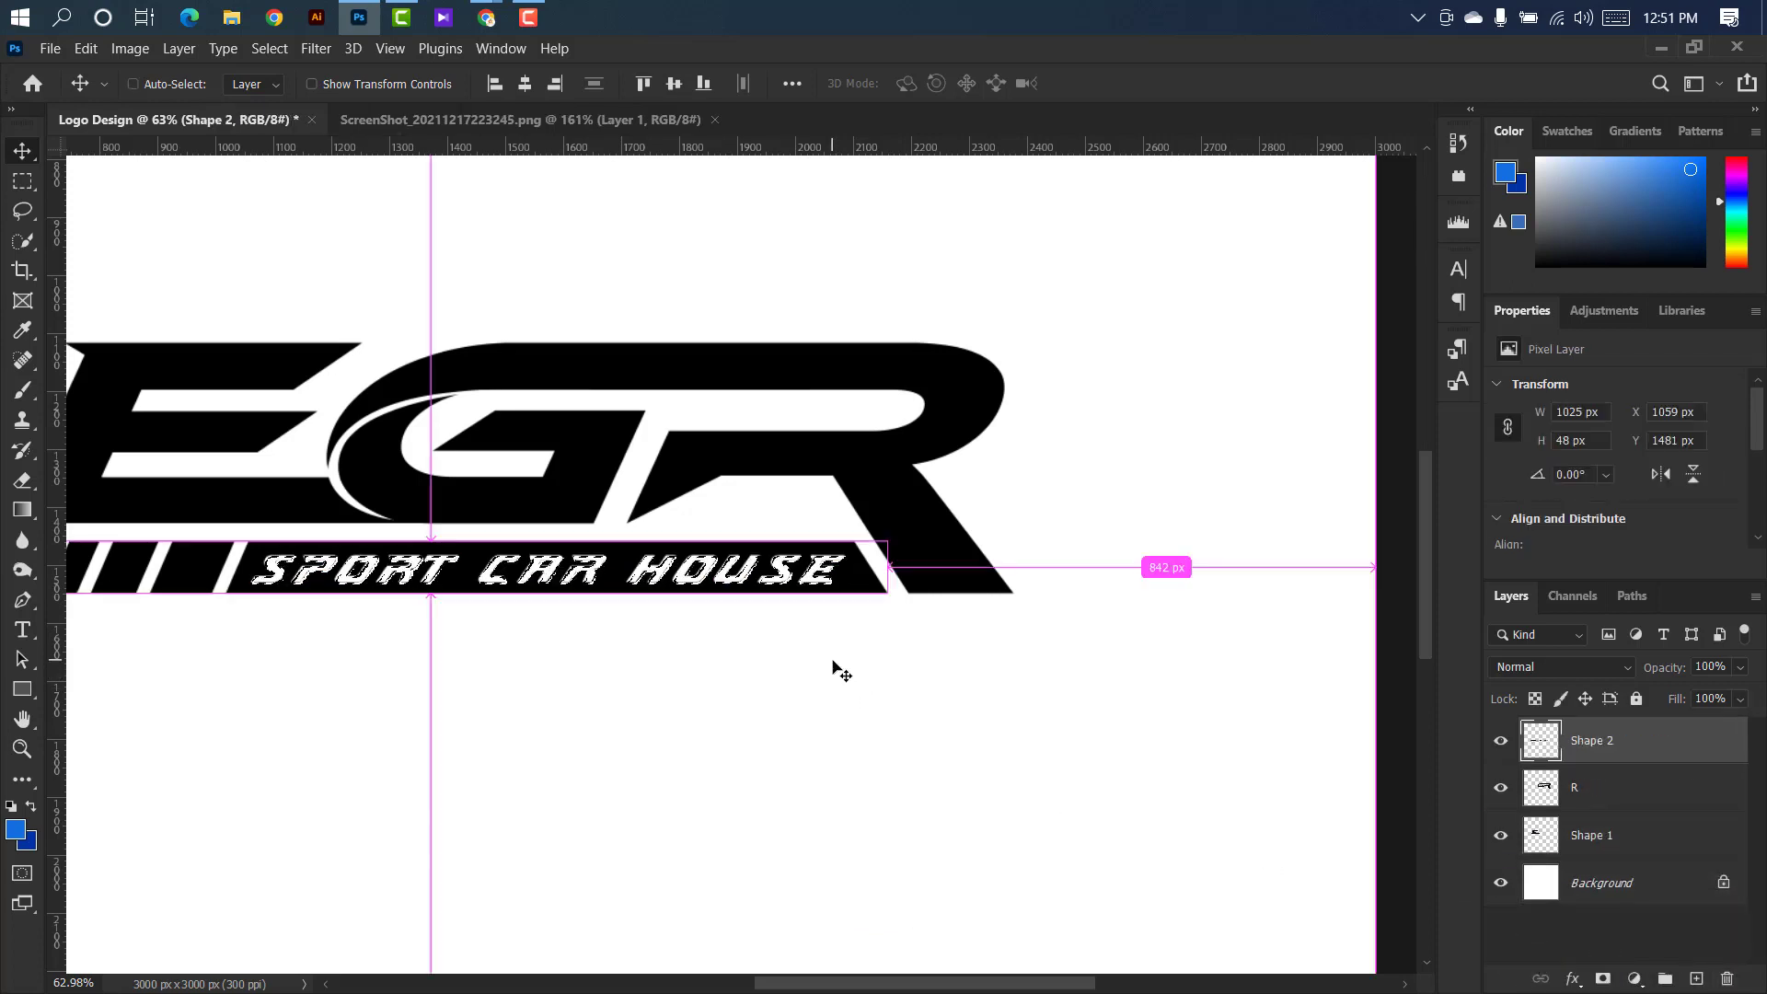
key("ctrl+d")
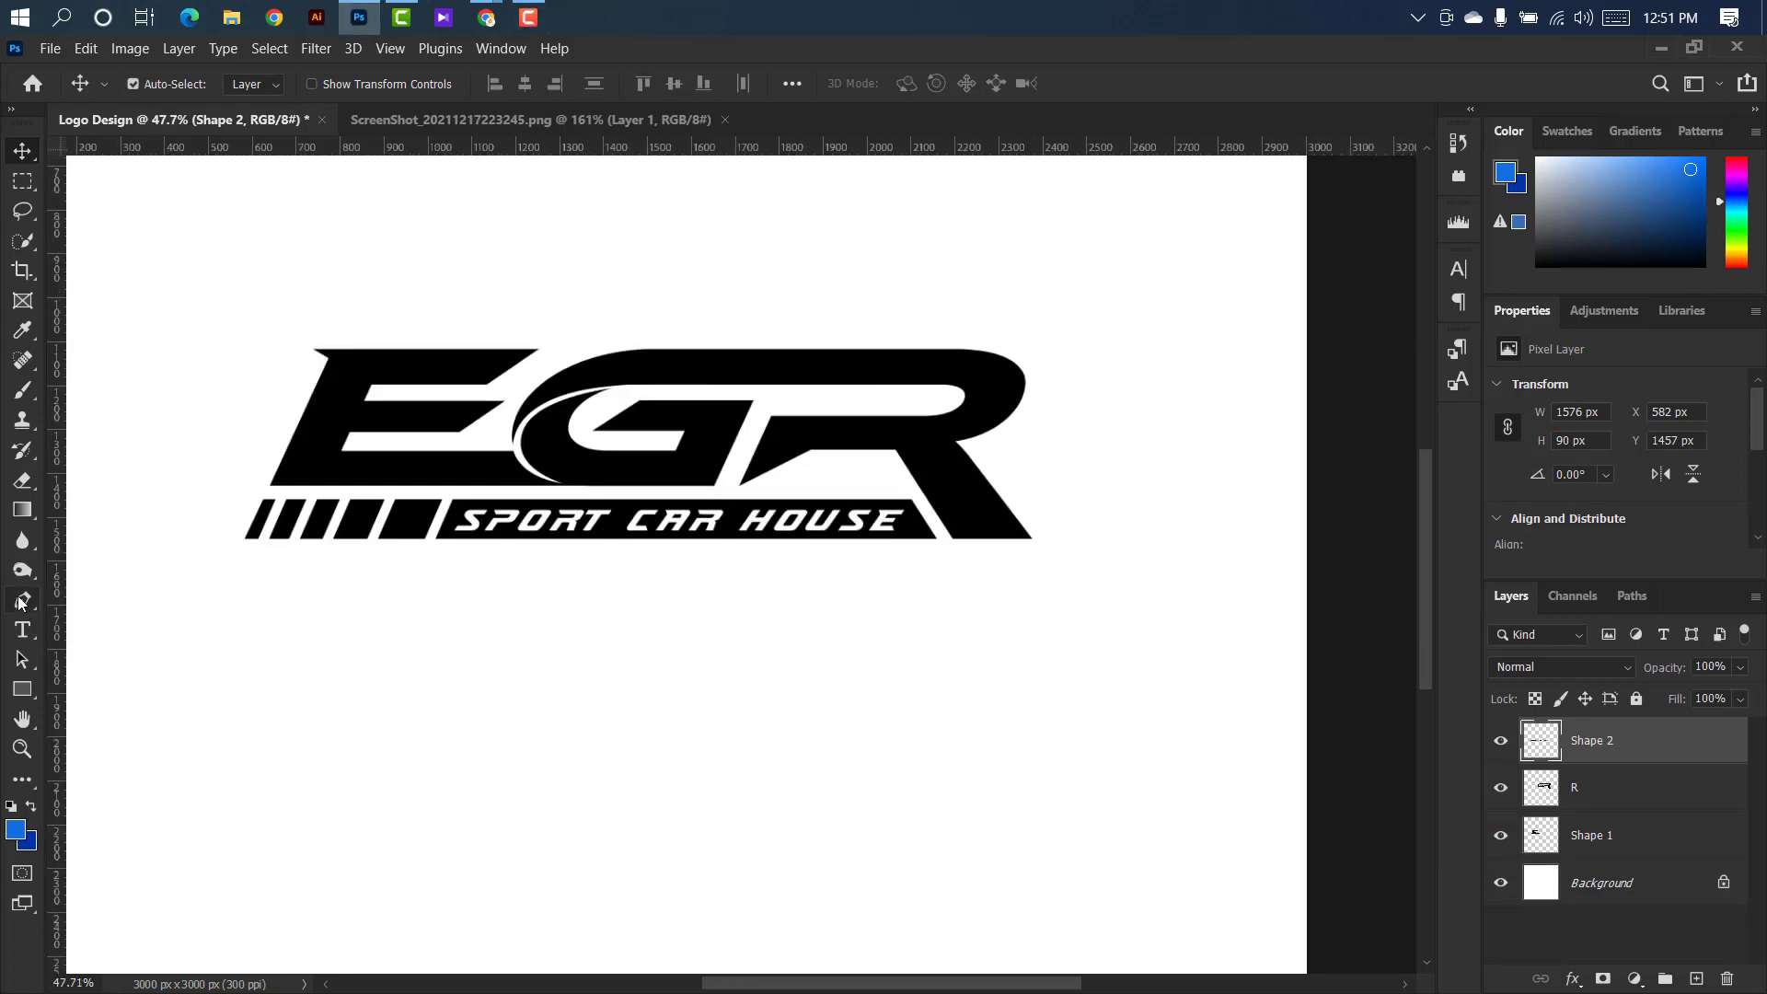
Set the Pen tool to Path mode and, on layer R, start a path curving up the white gap between the swoosh and the G.
left_click(22, 600)
left_click(110, 596)
left_click(183, 90)
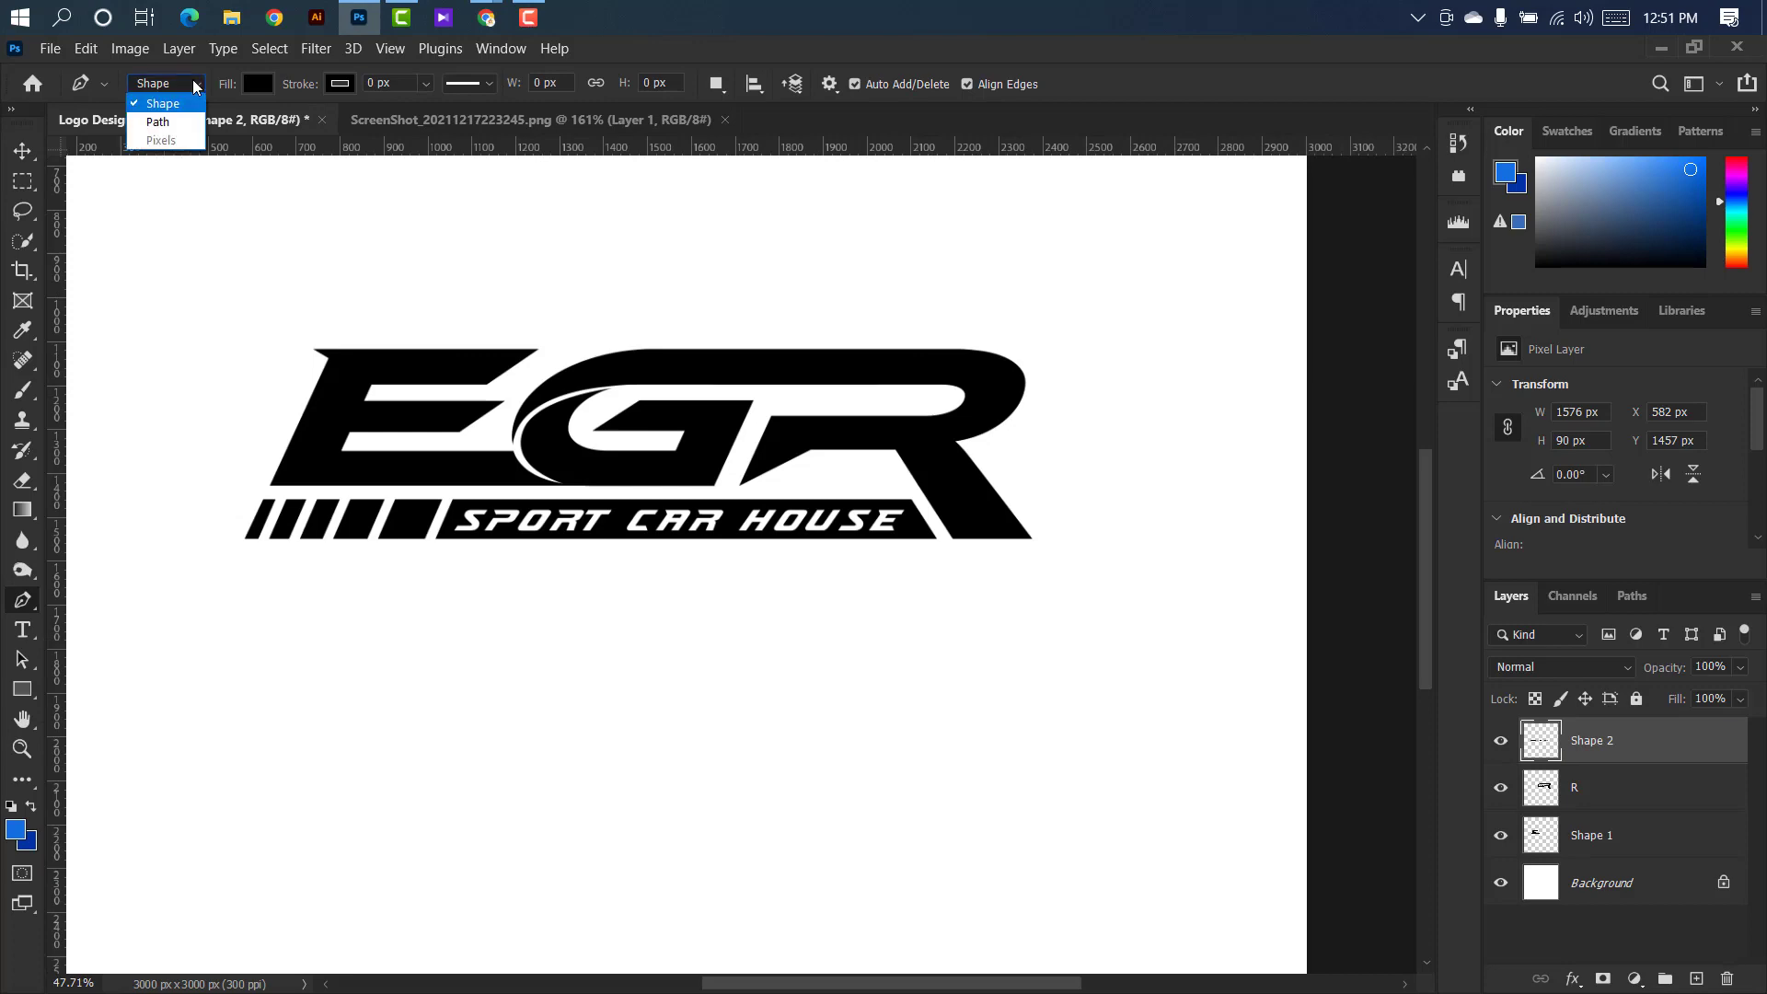
left_click(162, 119)
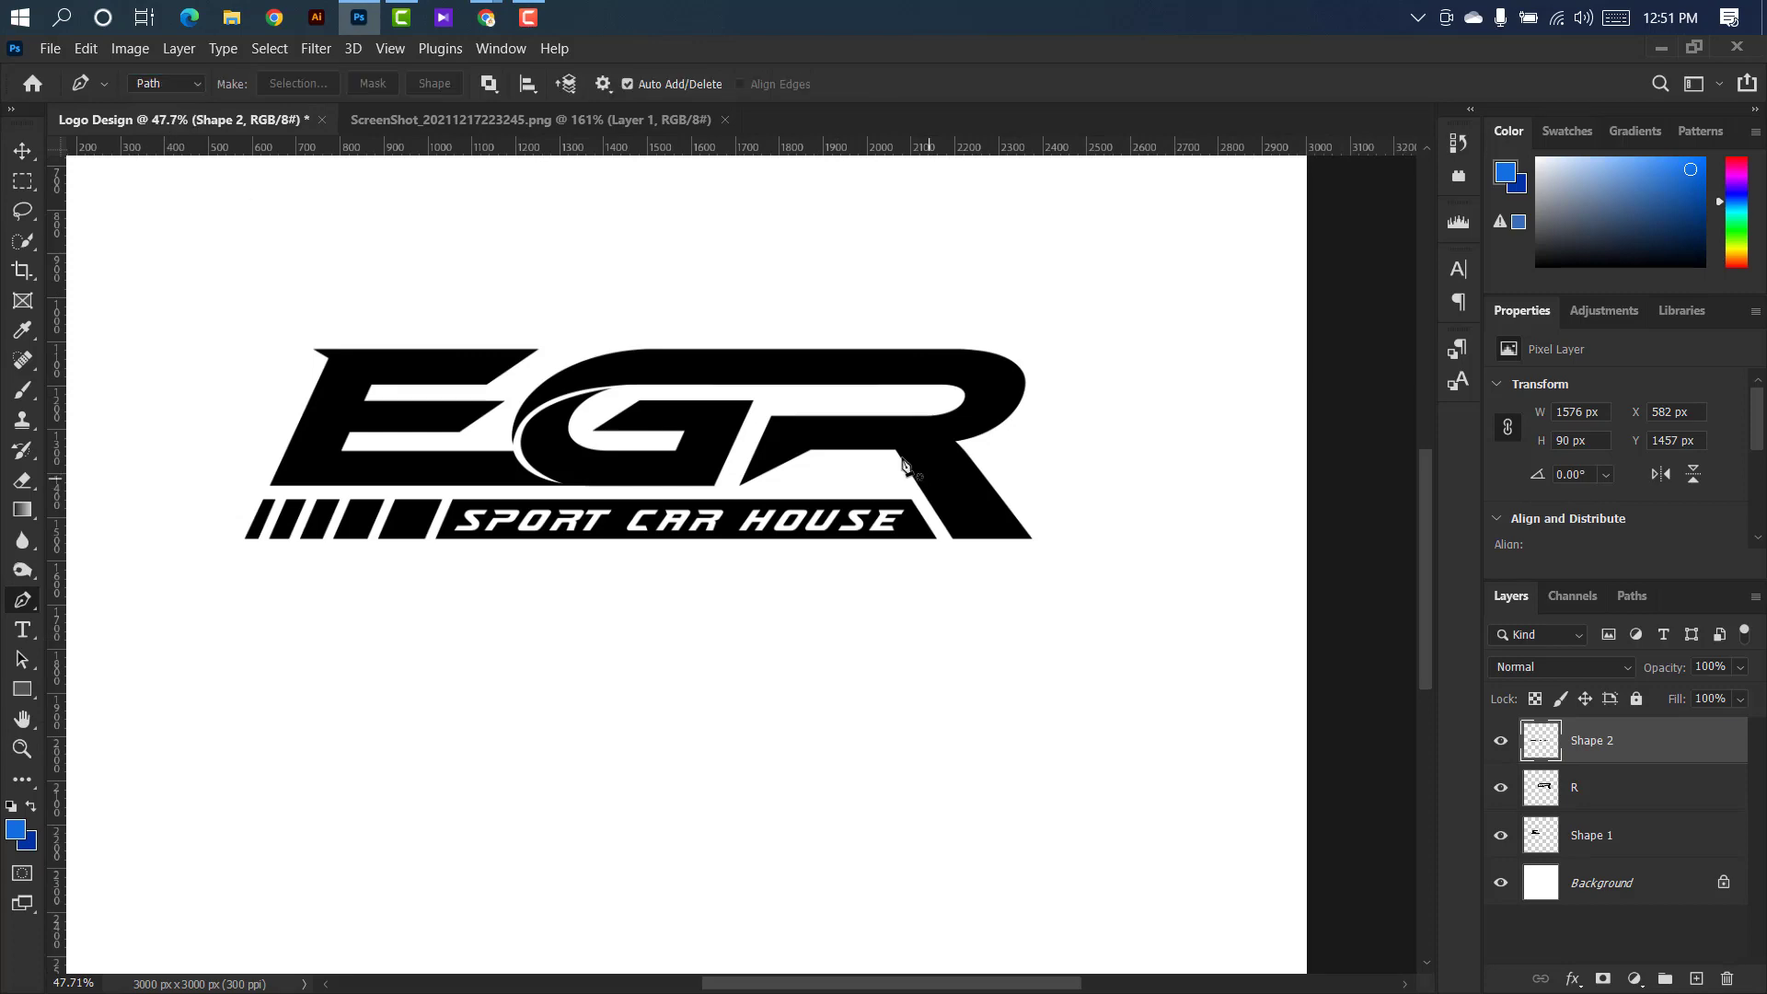
left_click(1637, 801)
scroll(580, 415, "up", 8)
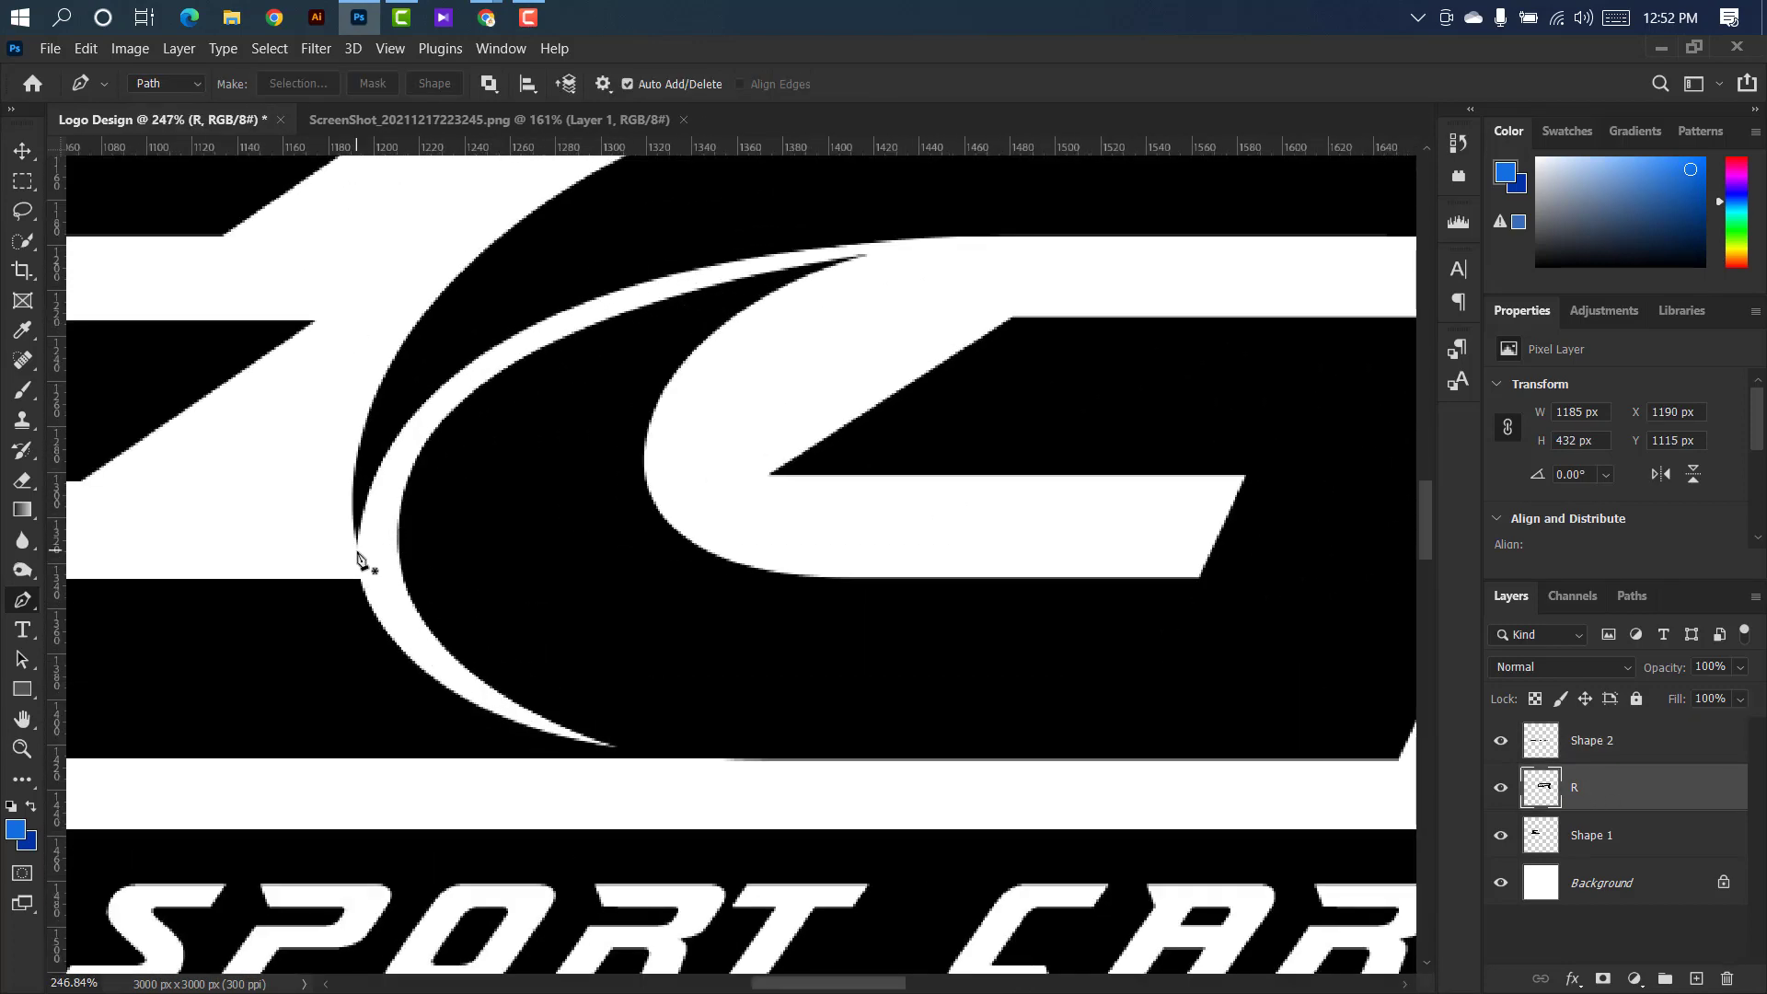
left_click(341, 556)
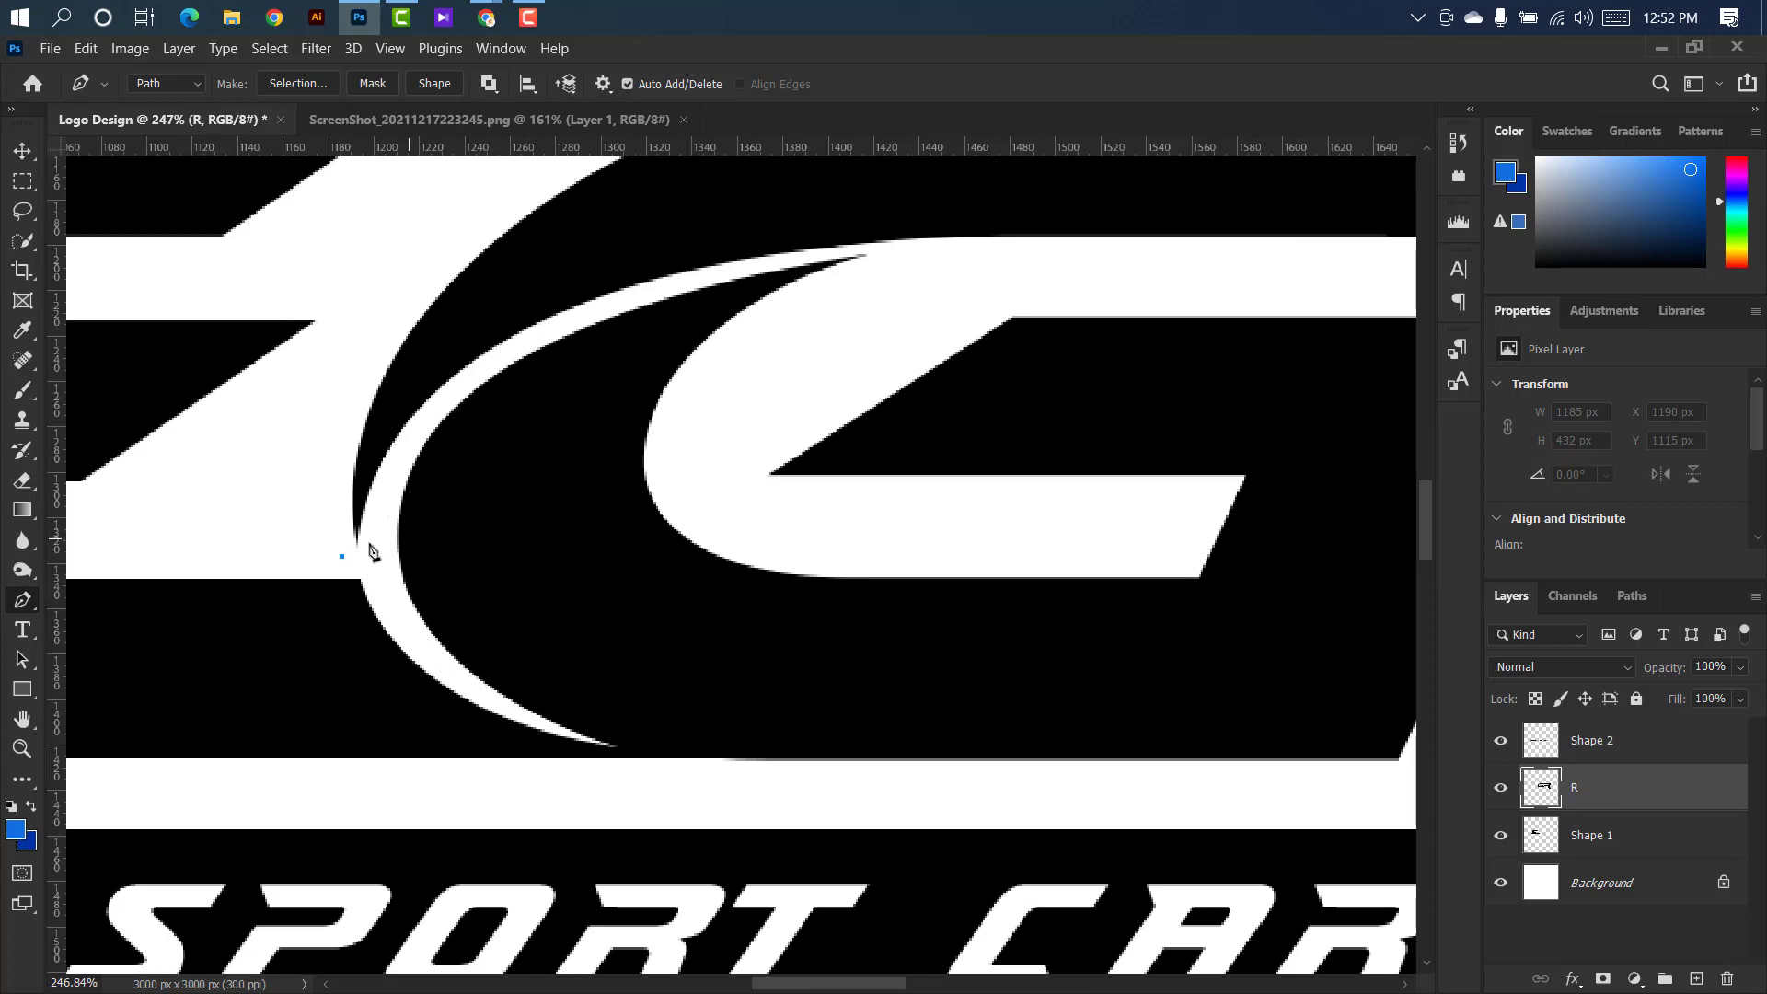
left_click(372, 557)
scroll(645, 322, "up", 1)
left_click_drag(754, 272, 1303, 170)
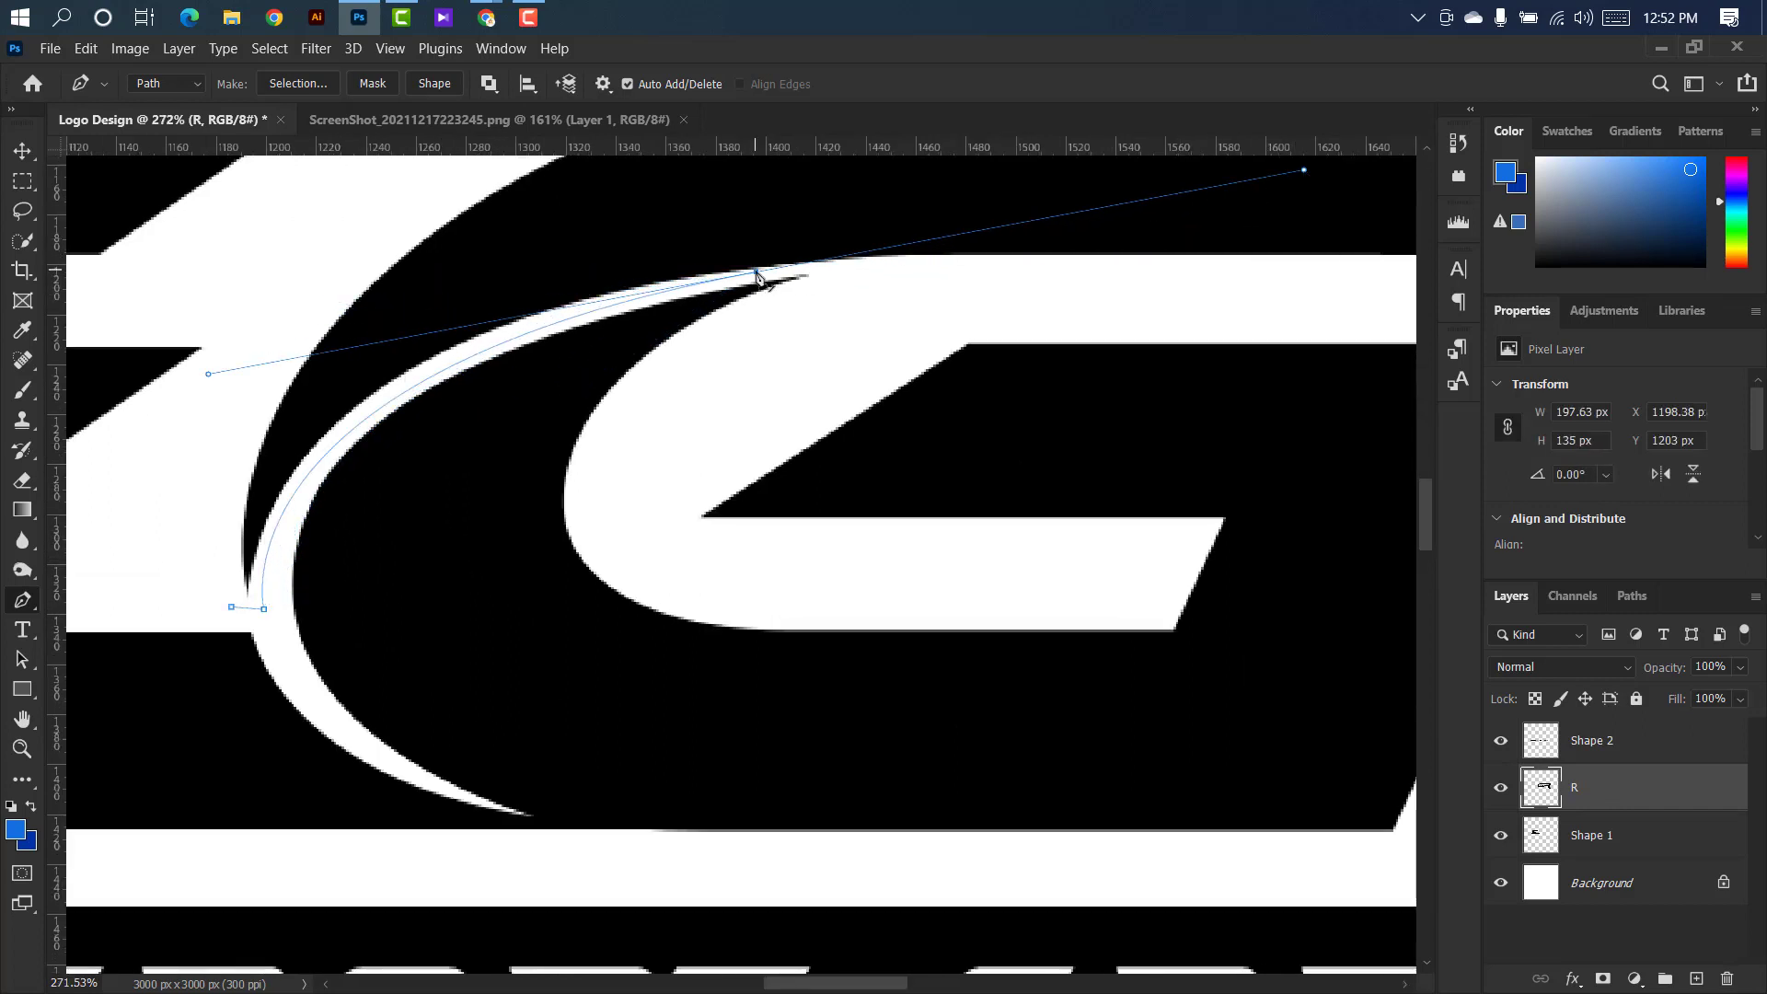
Continue the path along the R's underside, down between G and R, beneath the R's leg and up outside its outer edge.
scroll(755, 273, "down", 14)
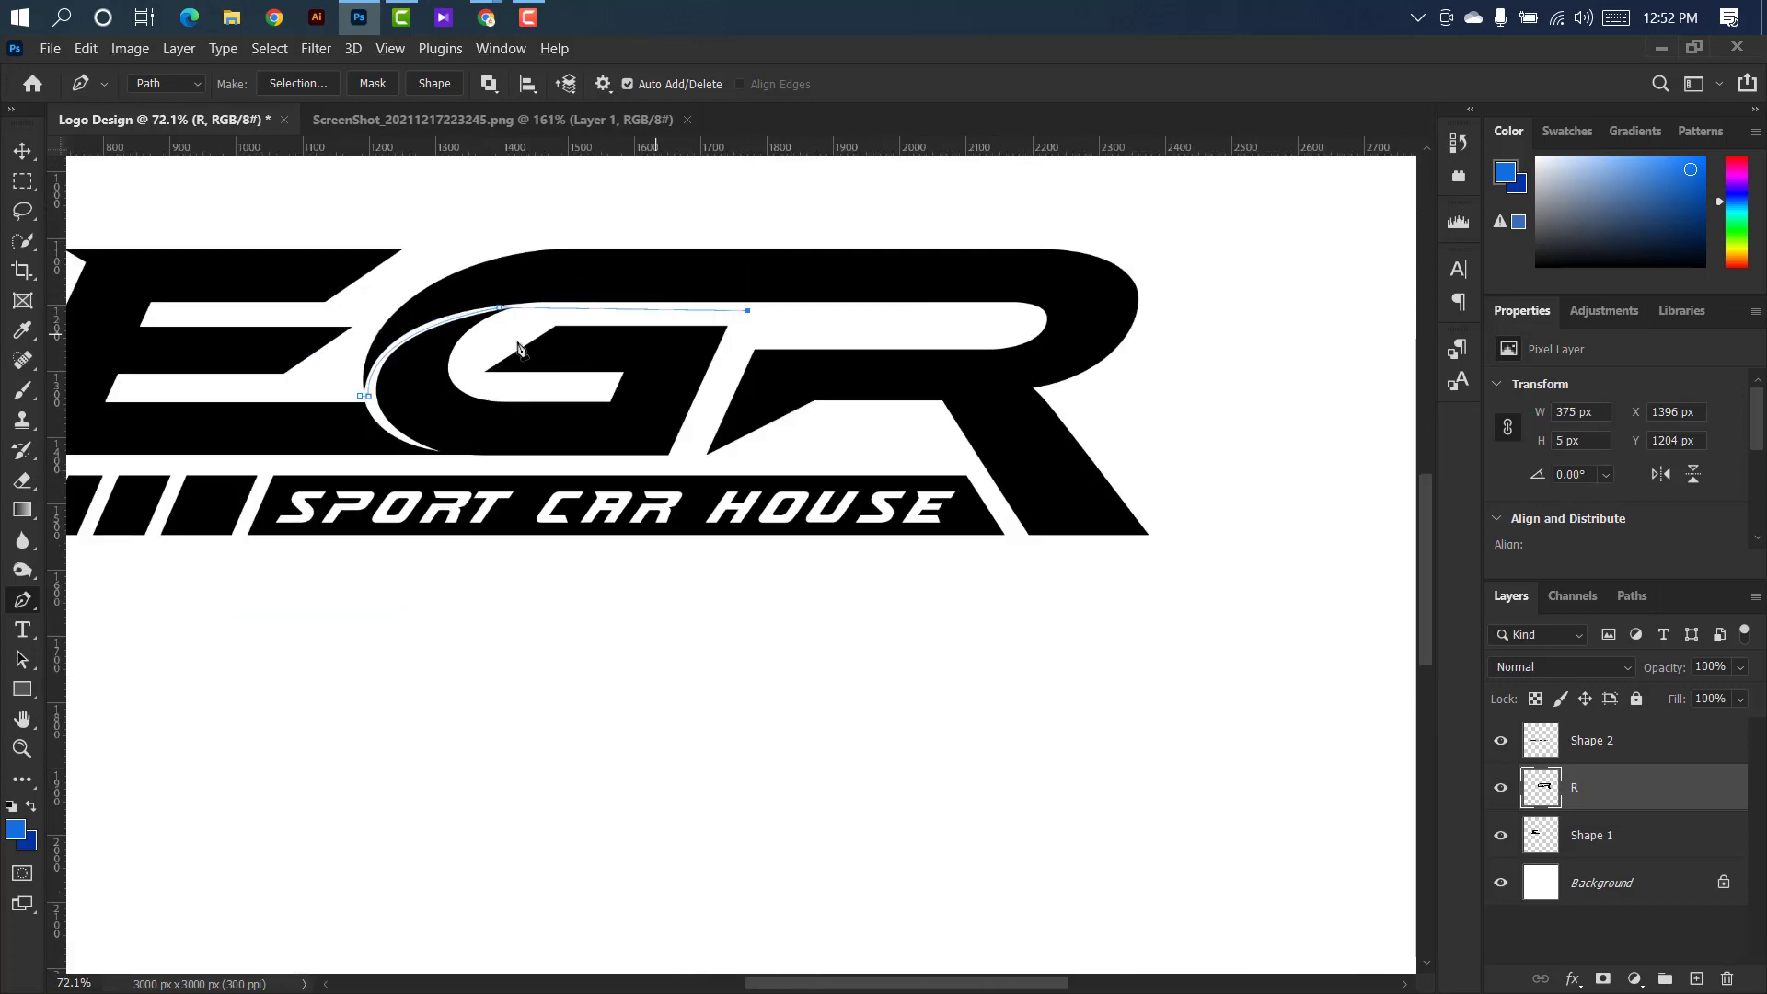
scroll(518, 348, "up", 10)
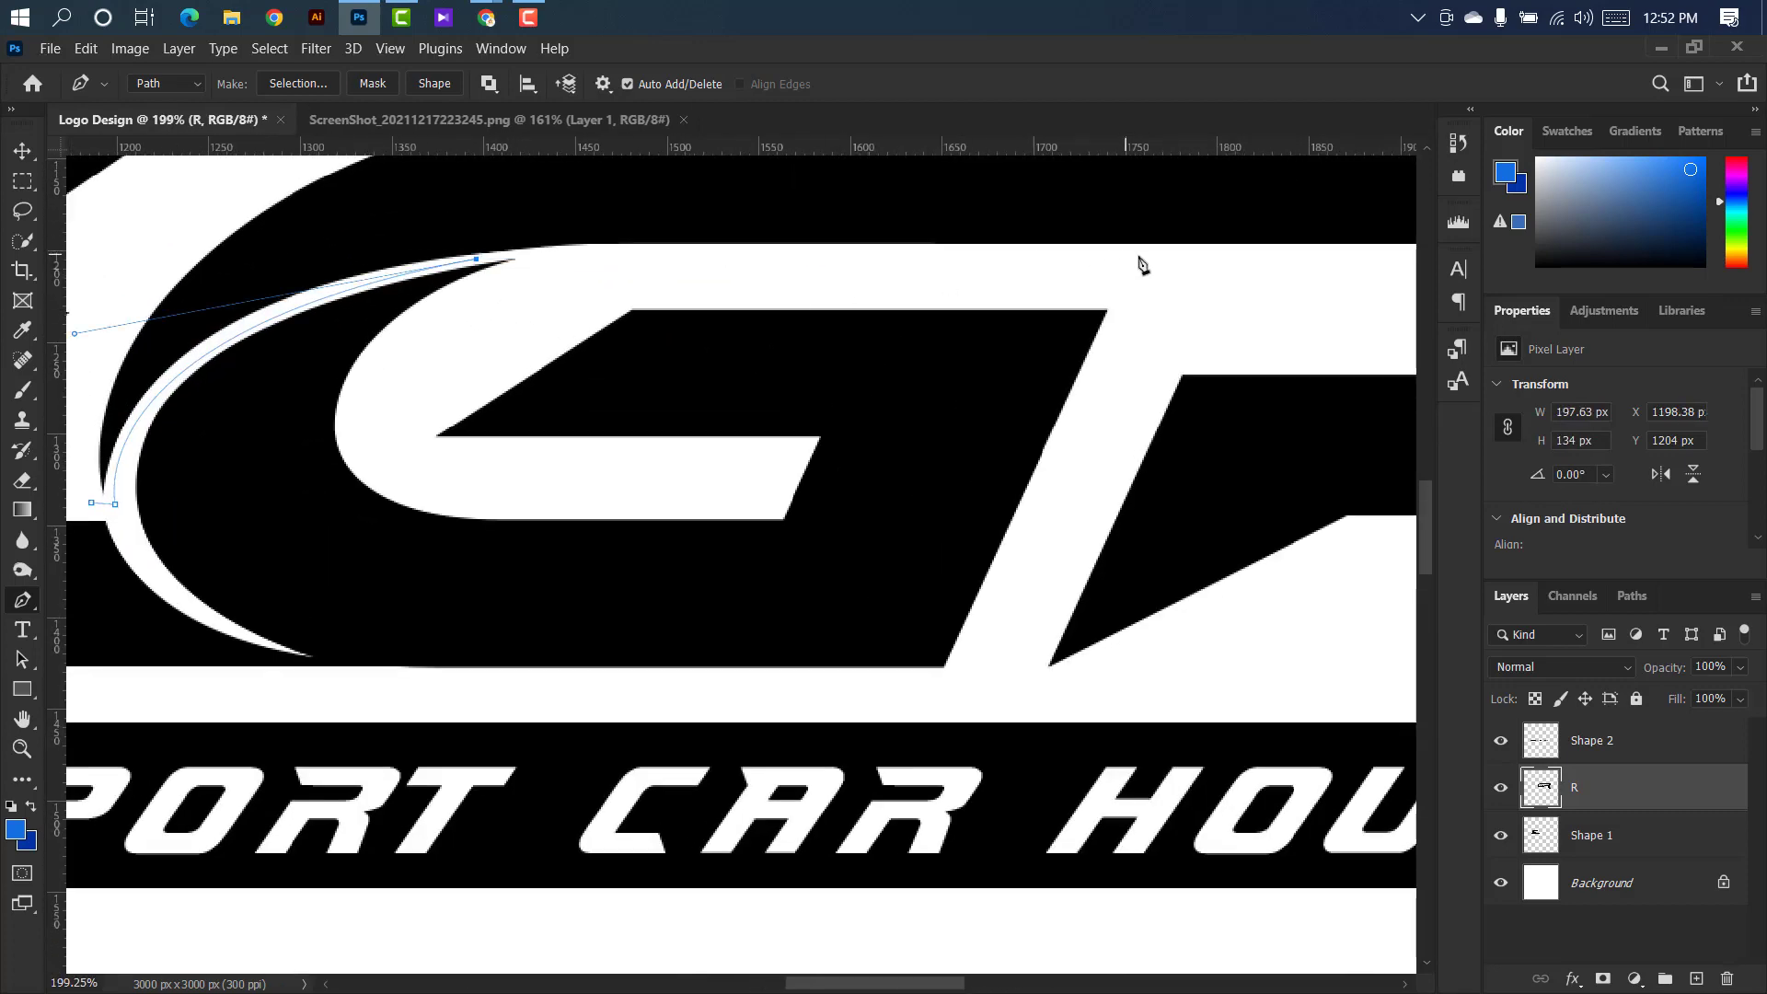
left_click_drag(1164, 268, 1164, 254)
scroll(999, 613, "down", 10)
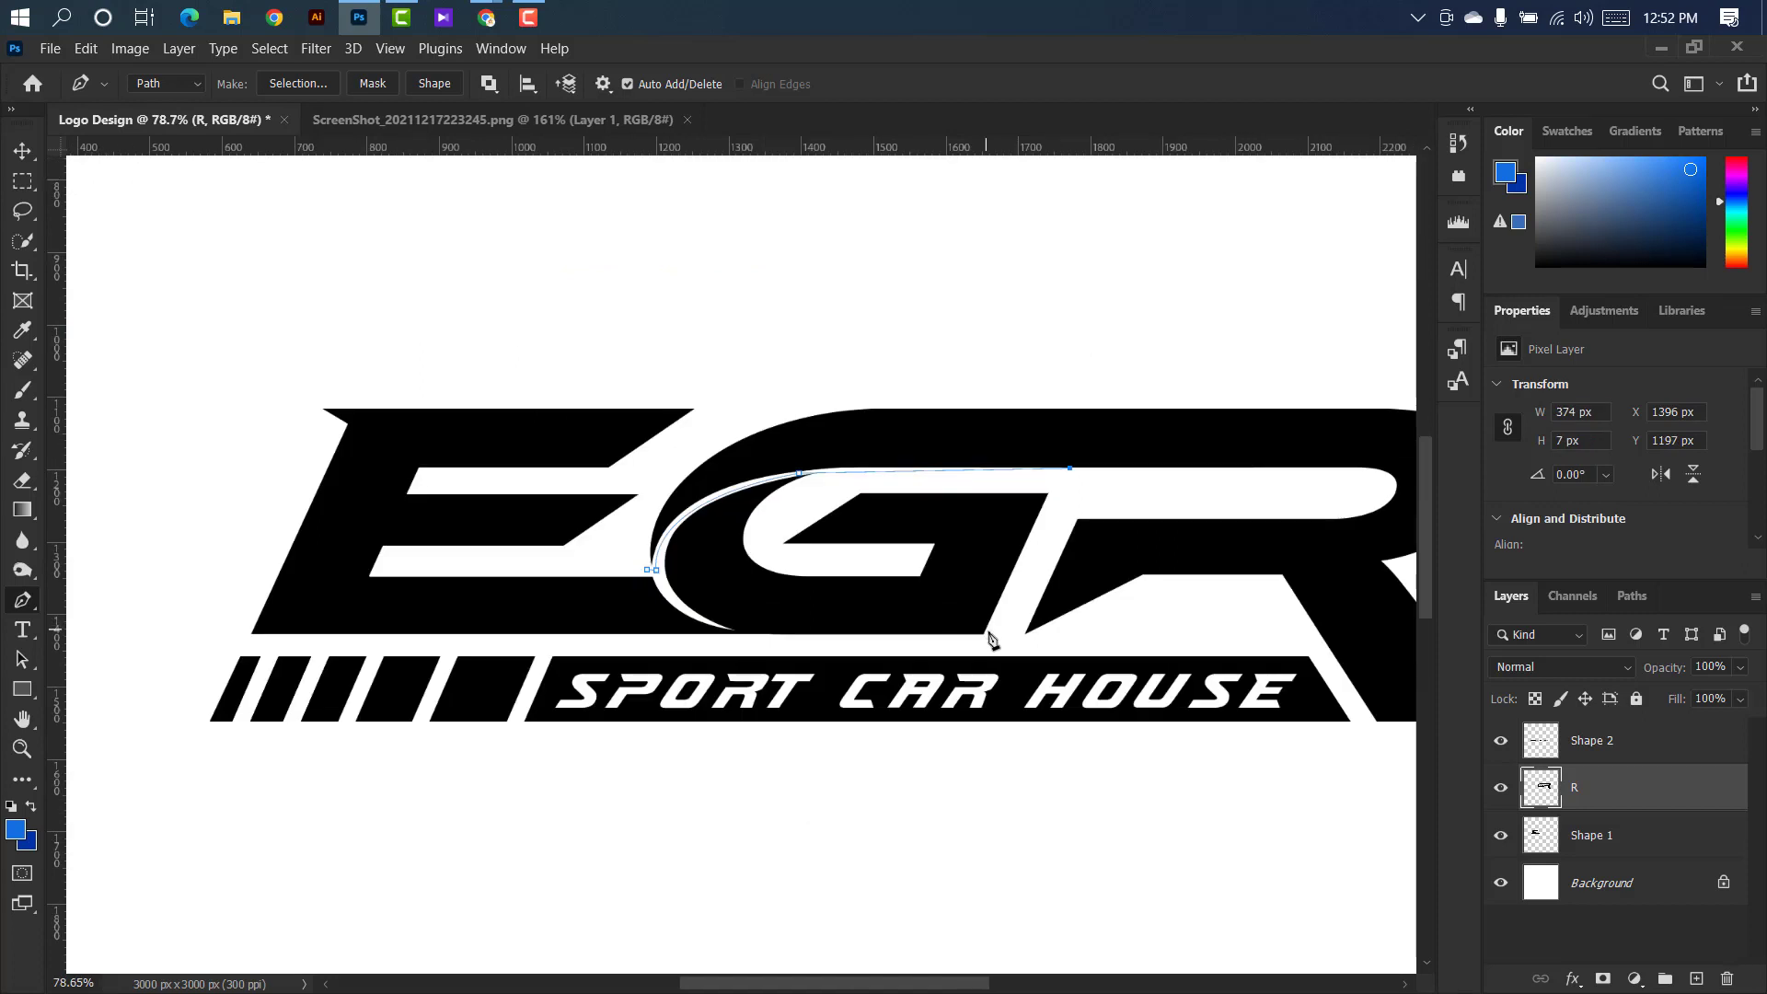
left_click(1004, 644)
left_click(1193, 640)
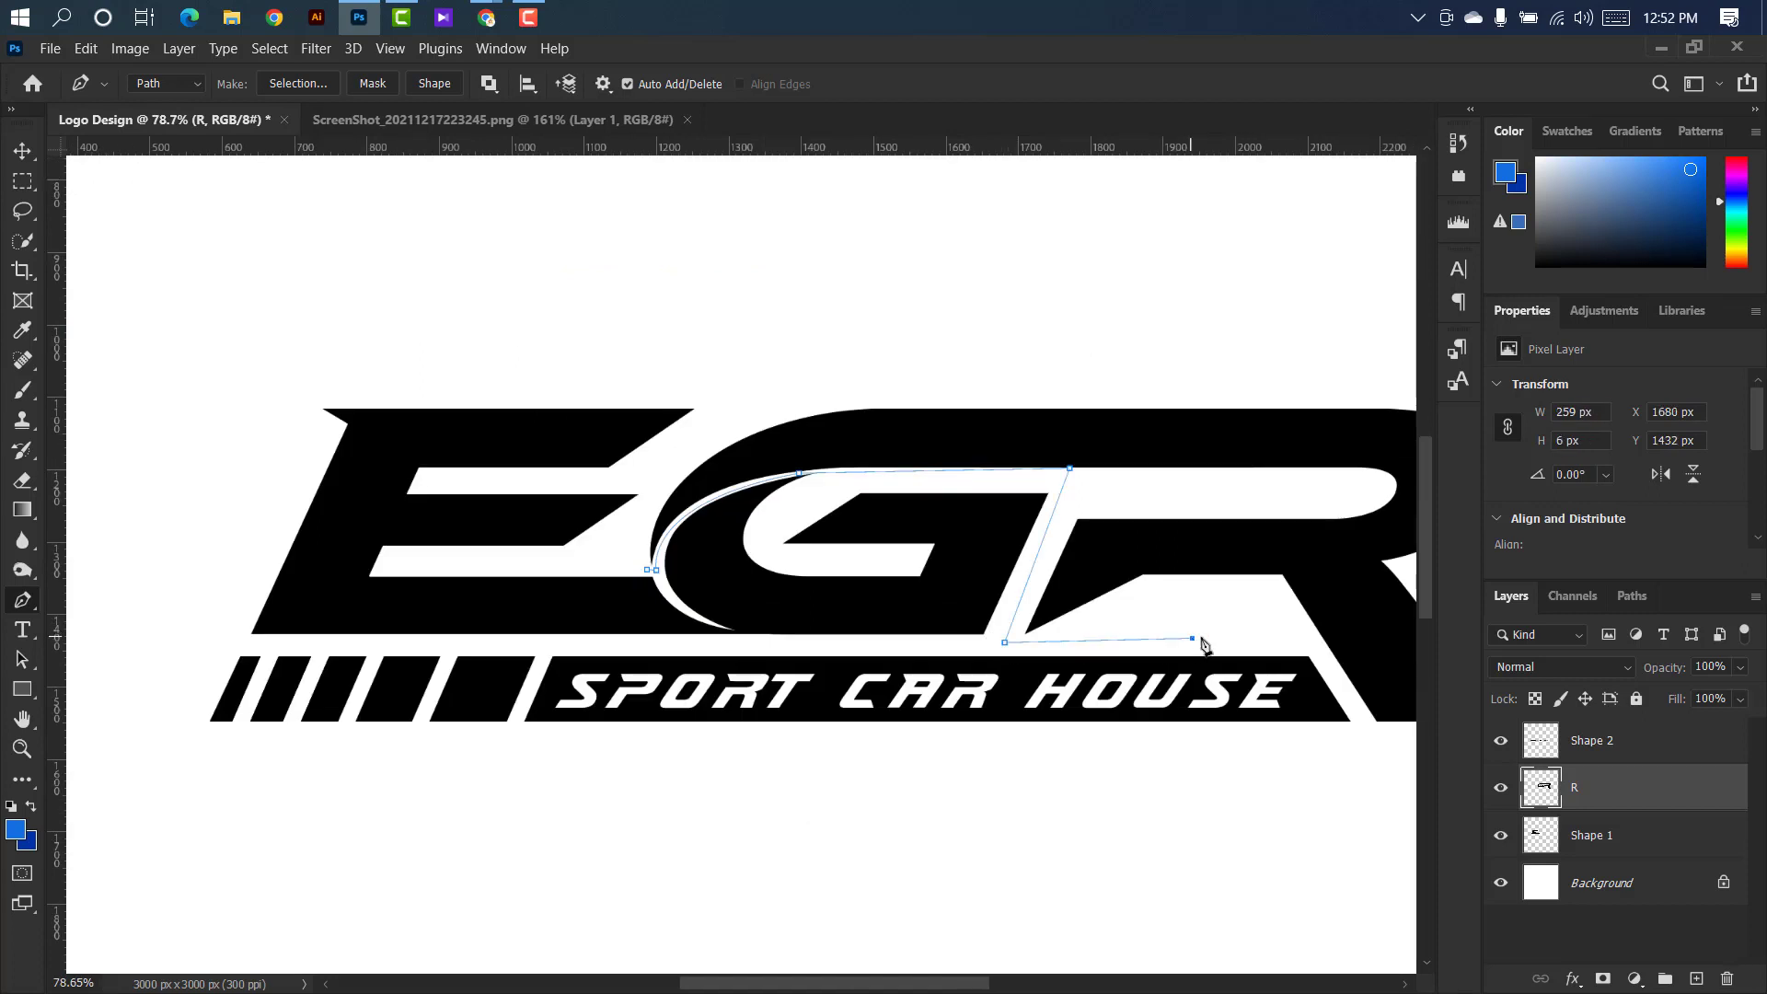
scroll(1000, 666, "down", 3)
left_click(1348, 726)
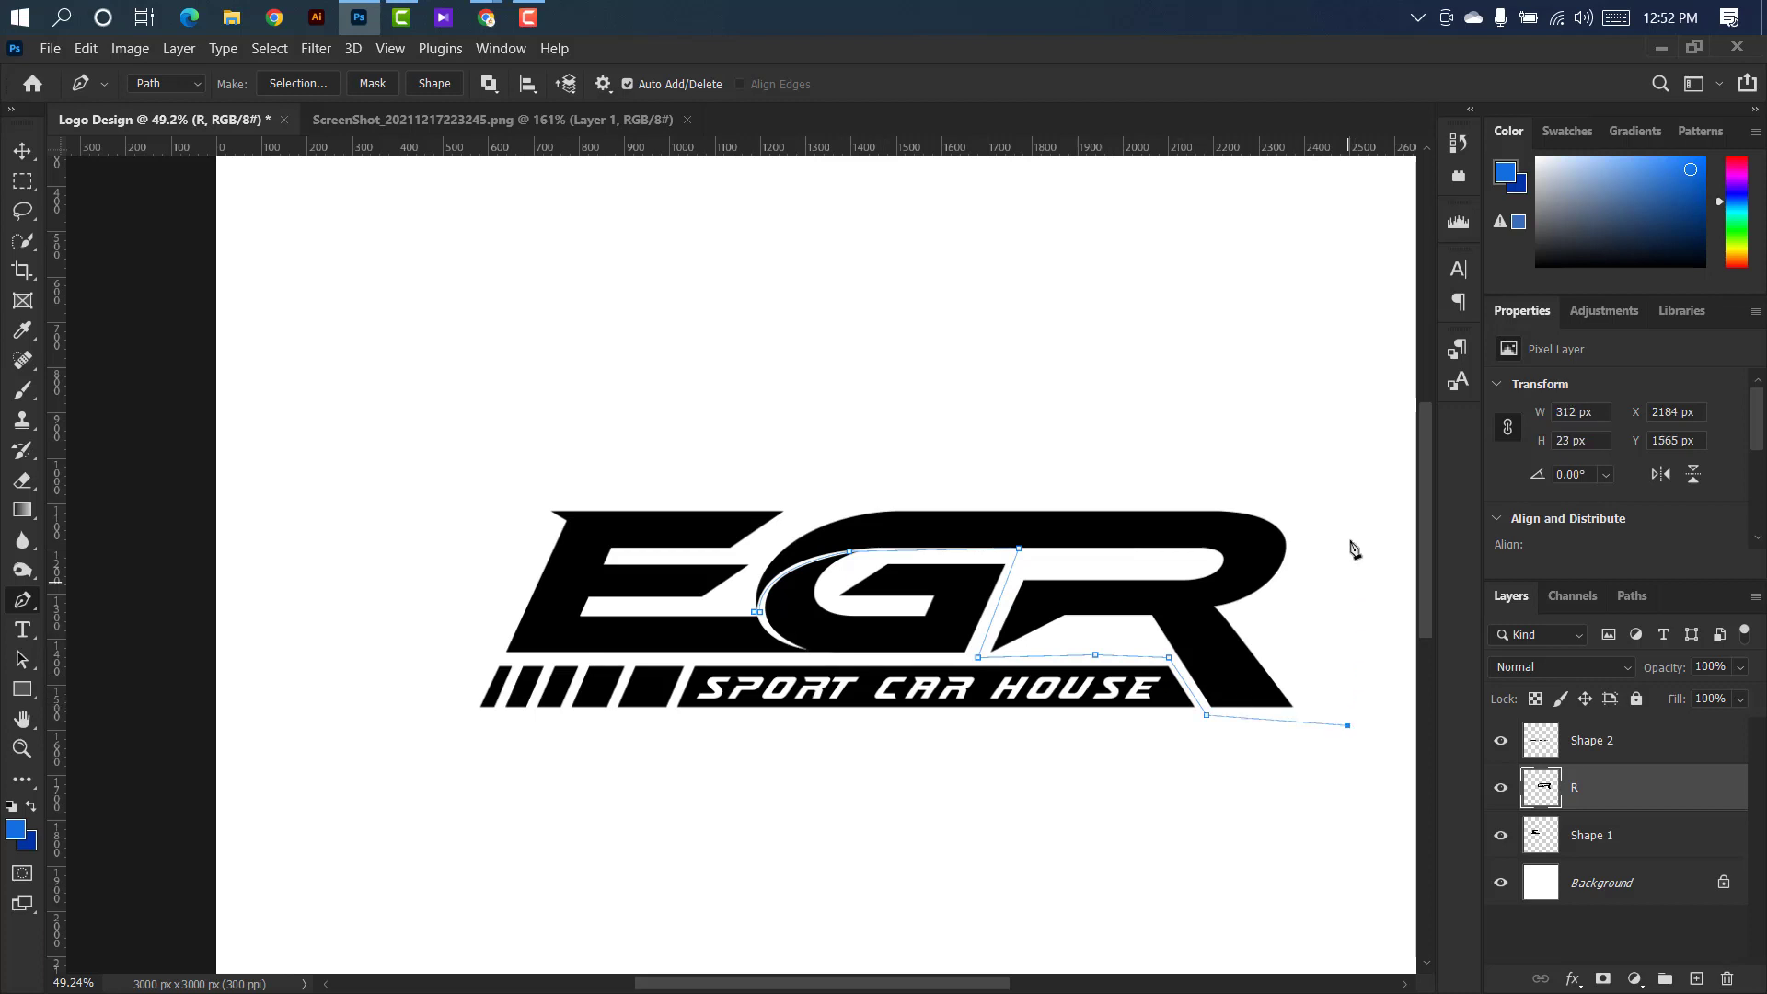
Close the path over the top of the R's swoosh and convert it to a new selection with a 0 px feather radius.
left_click(831, 498)
scroll(729, 615, "up", 4)
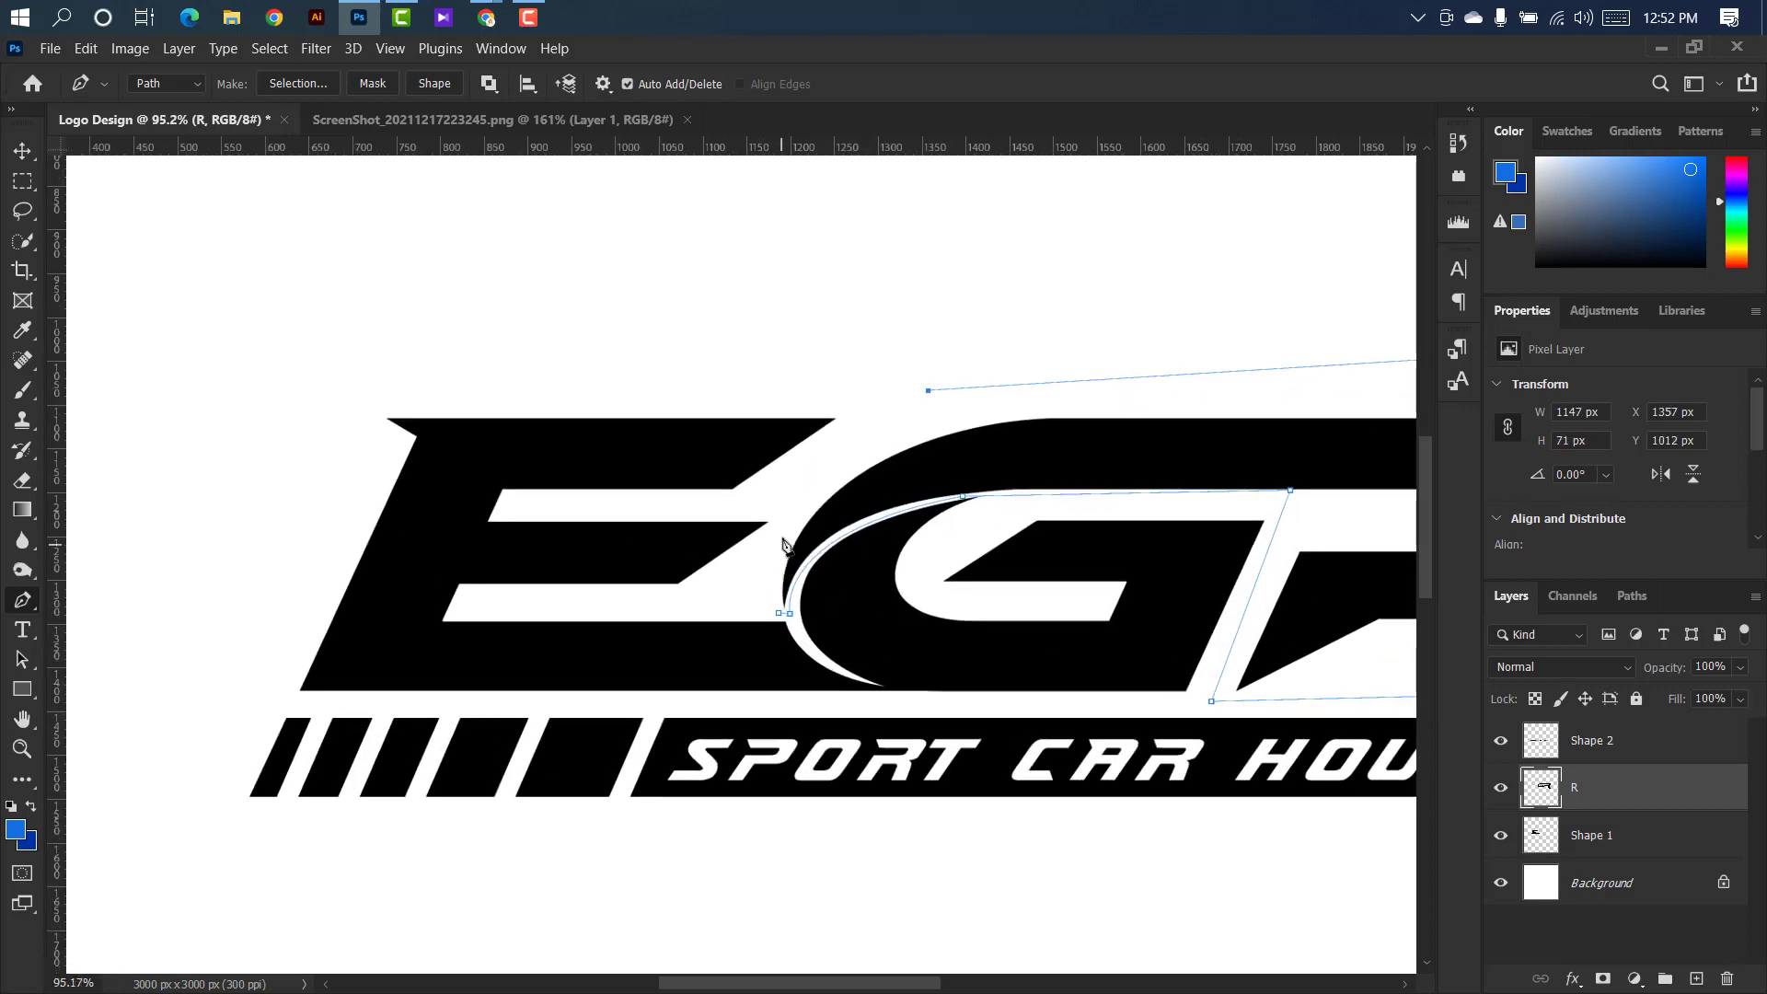
left_click_drag(782, 532, 773, 582)
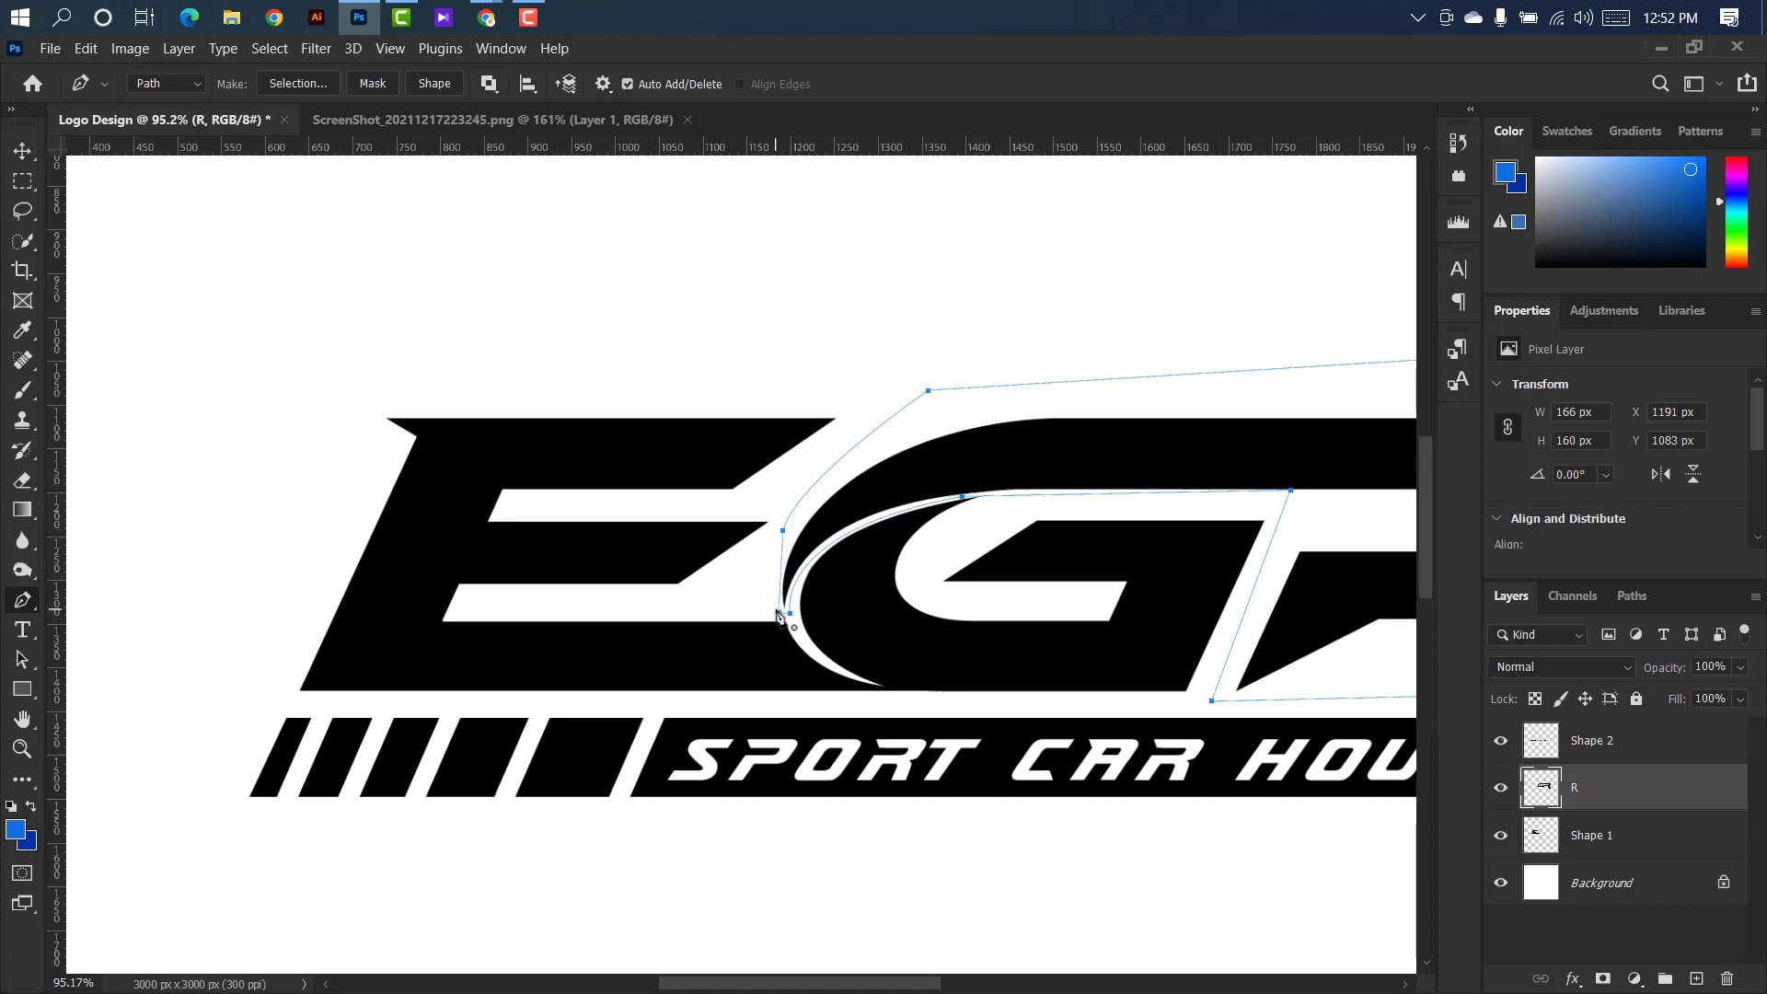
scroll(849, 530, "down", 4)
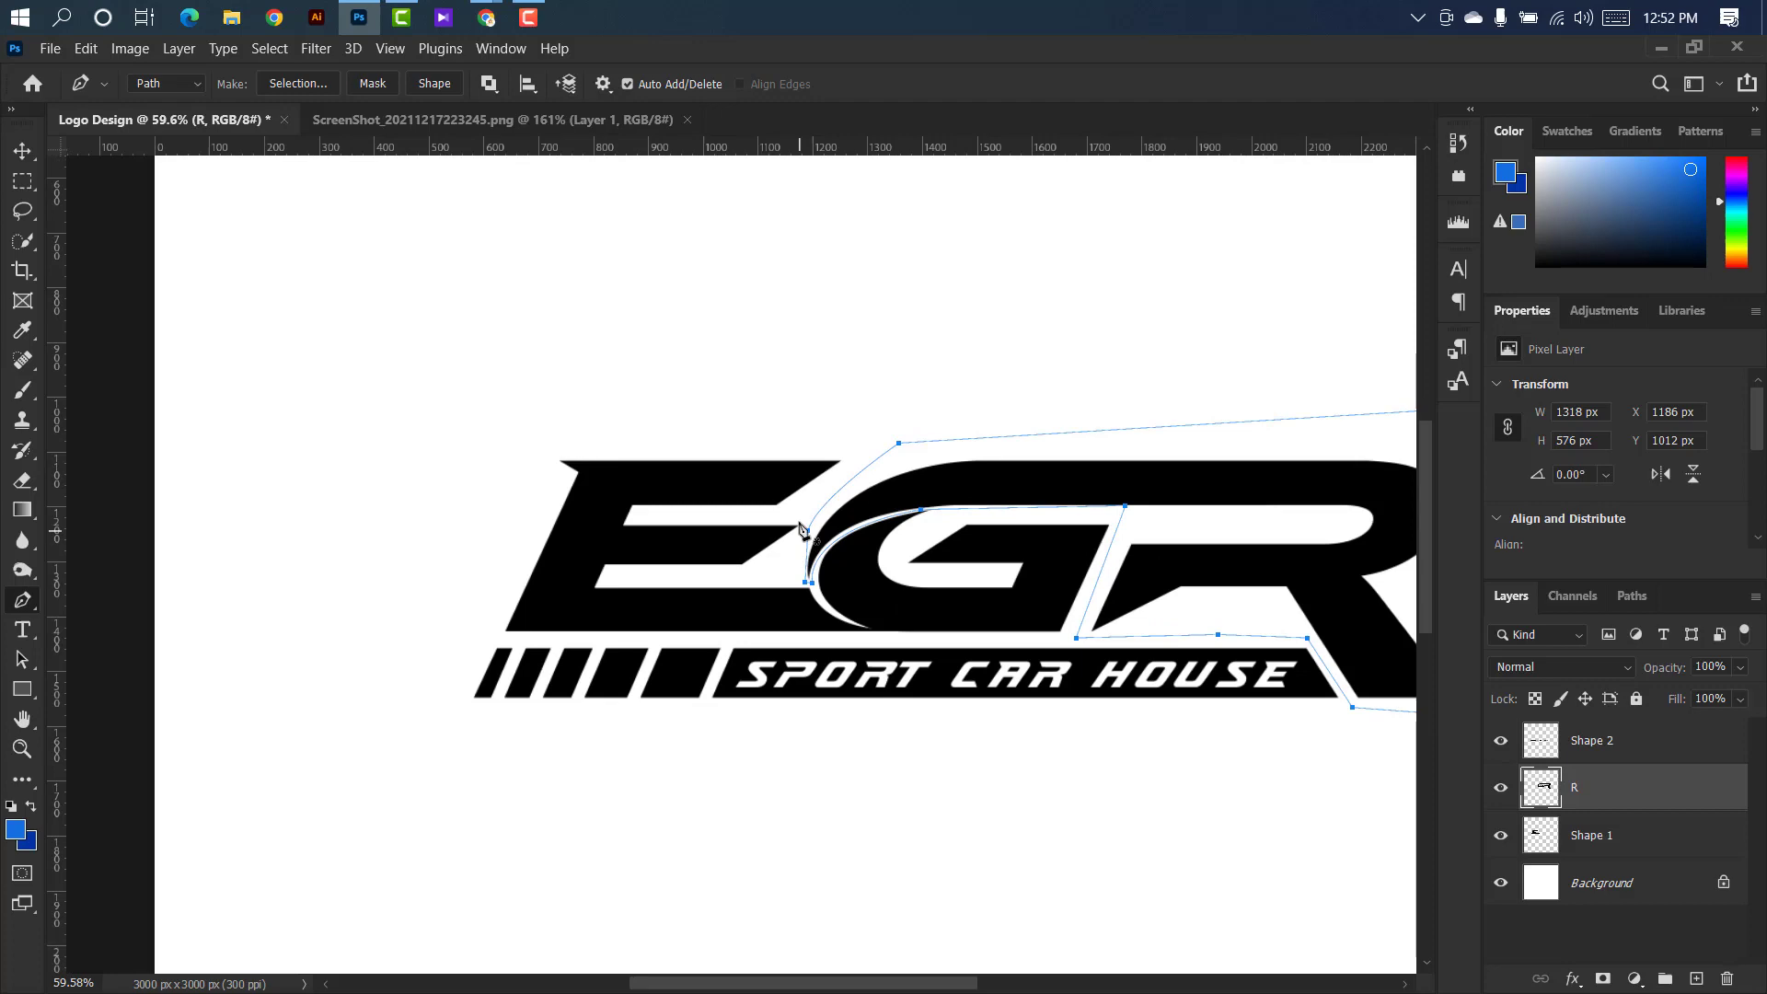
right_click(1076, 478)
left_click(1114, 558)
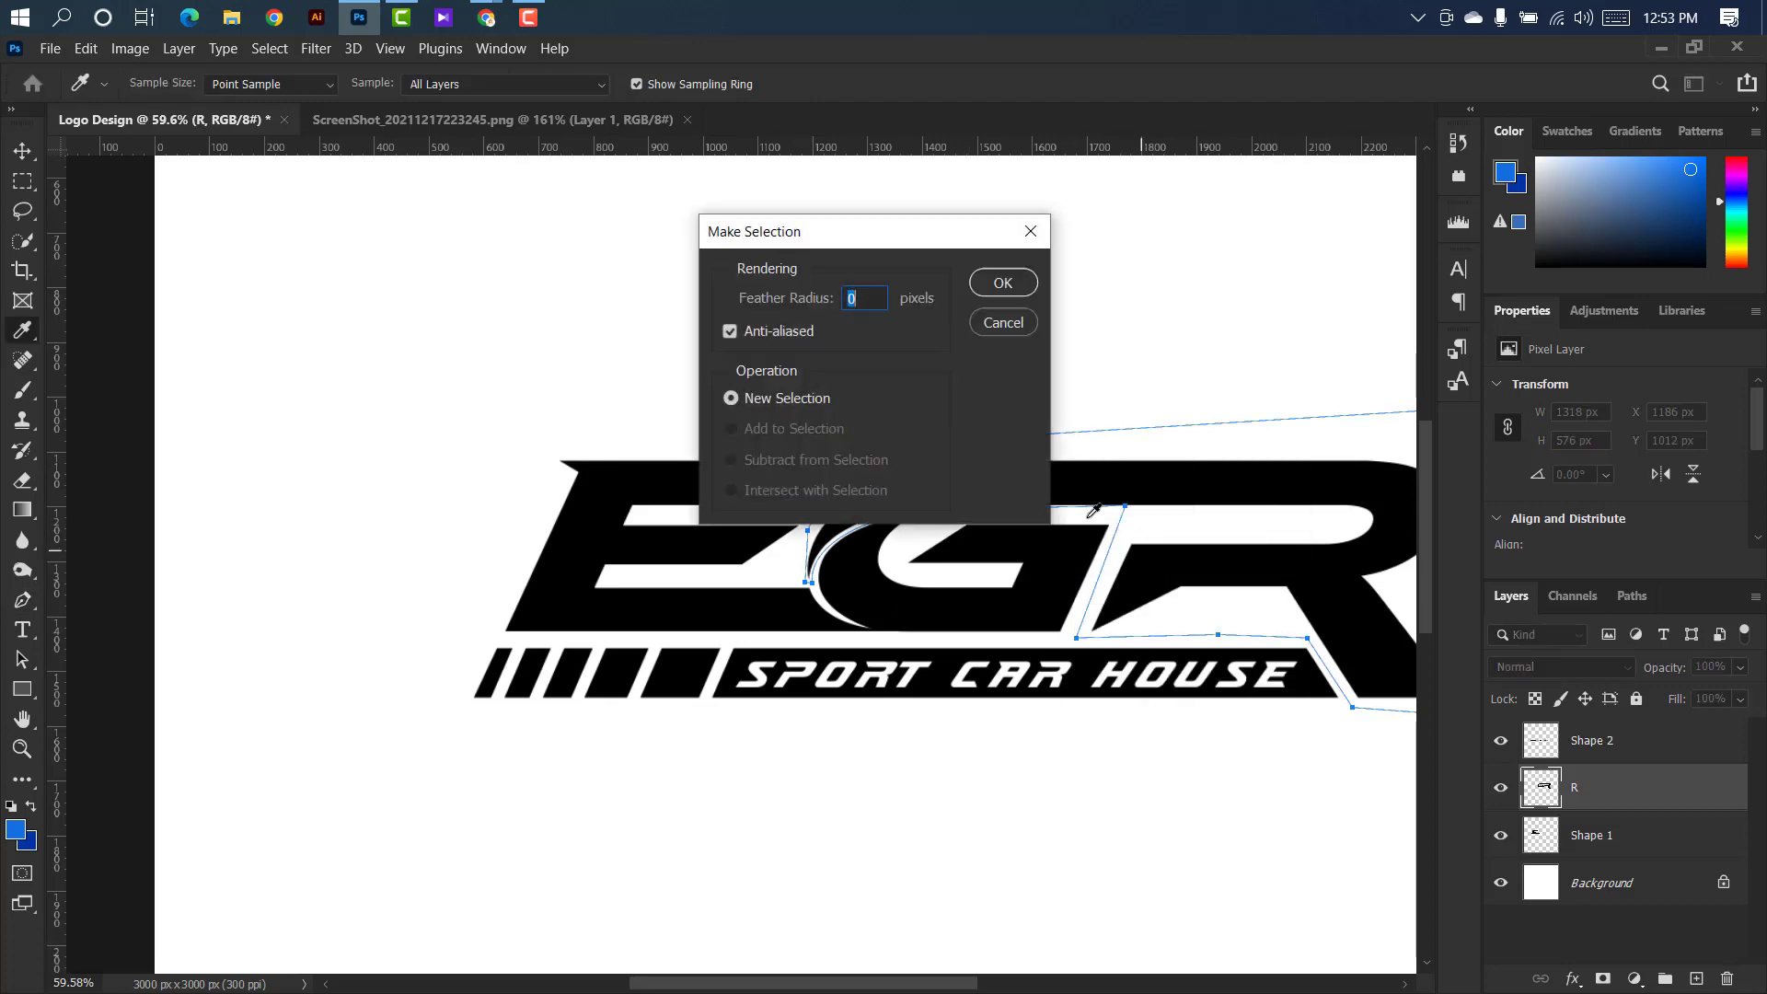
left_click(1004, 281)
Cut the selected R out of its layer, paste it as a separate layer and move it back to about X 1188, Y 1115 px.
left_click(85, 48)
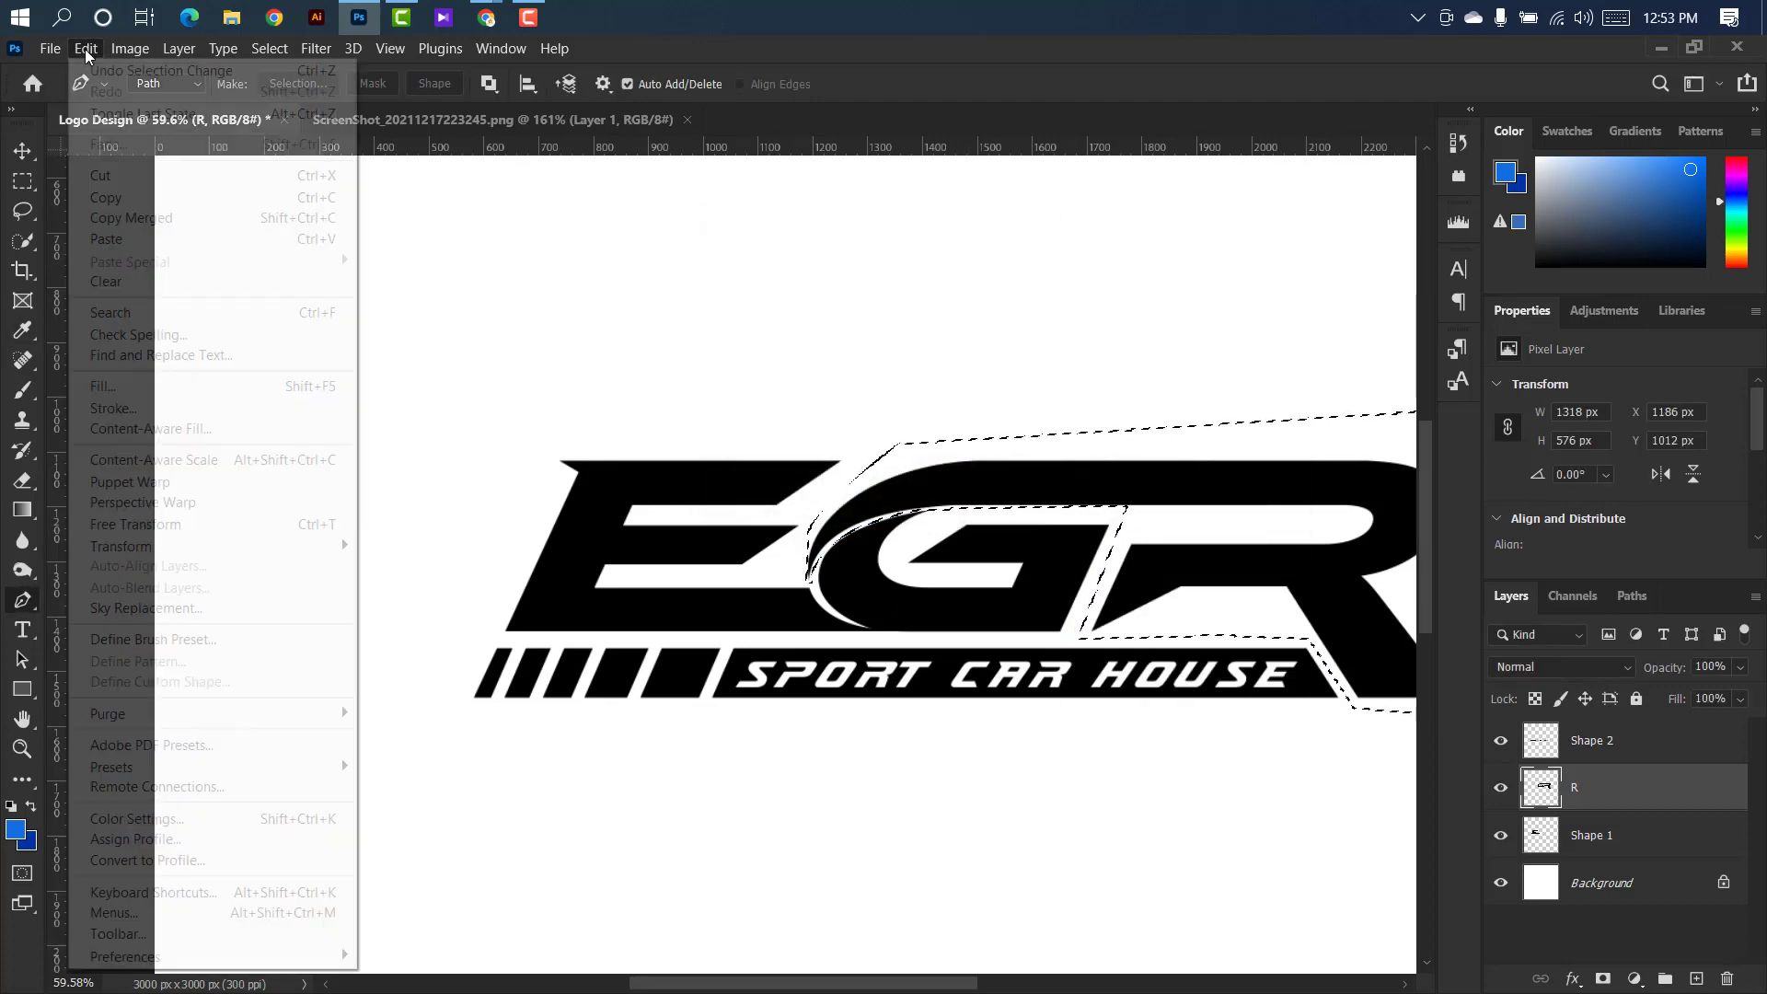
left_click(133, 175)
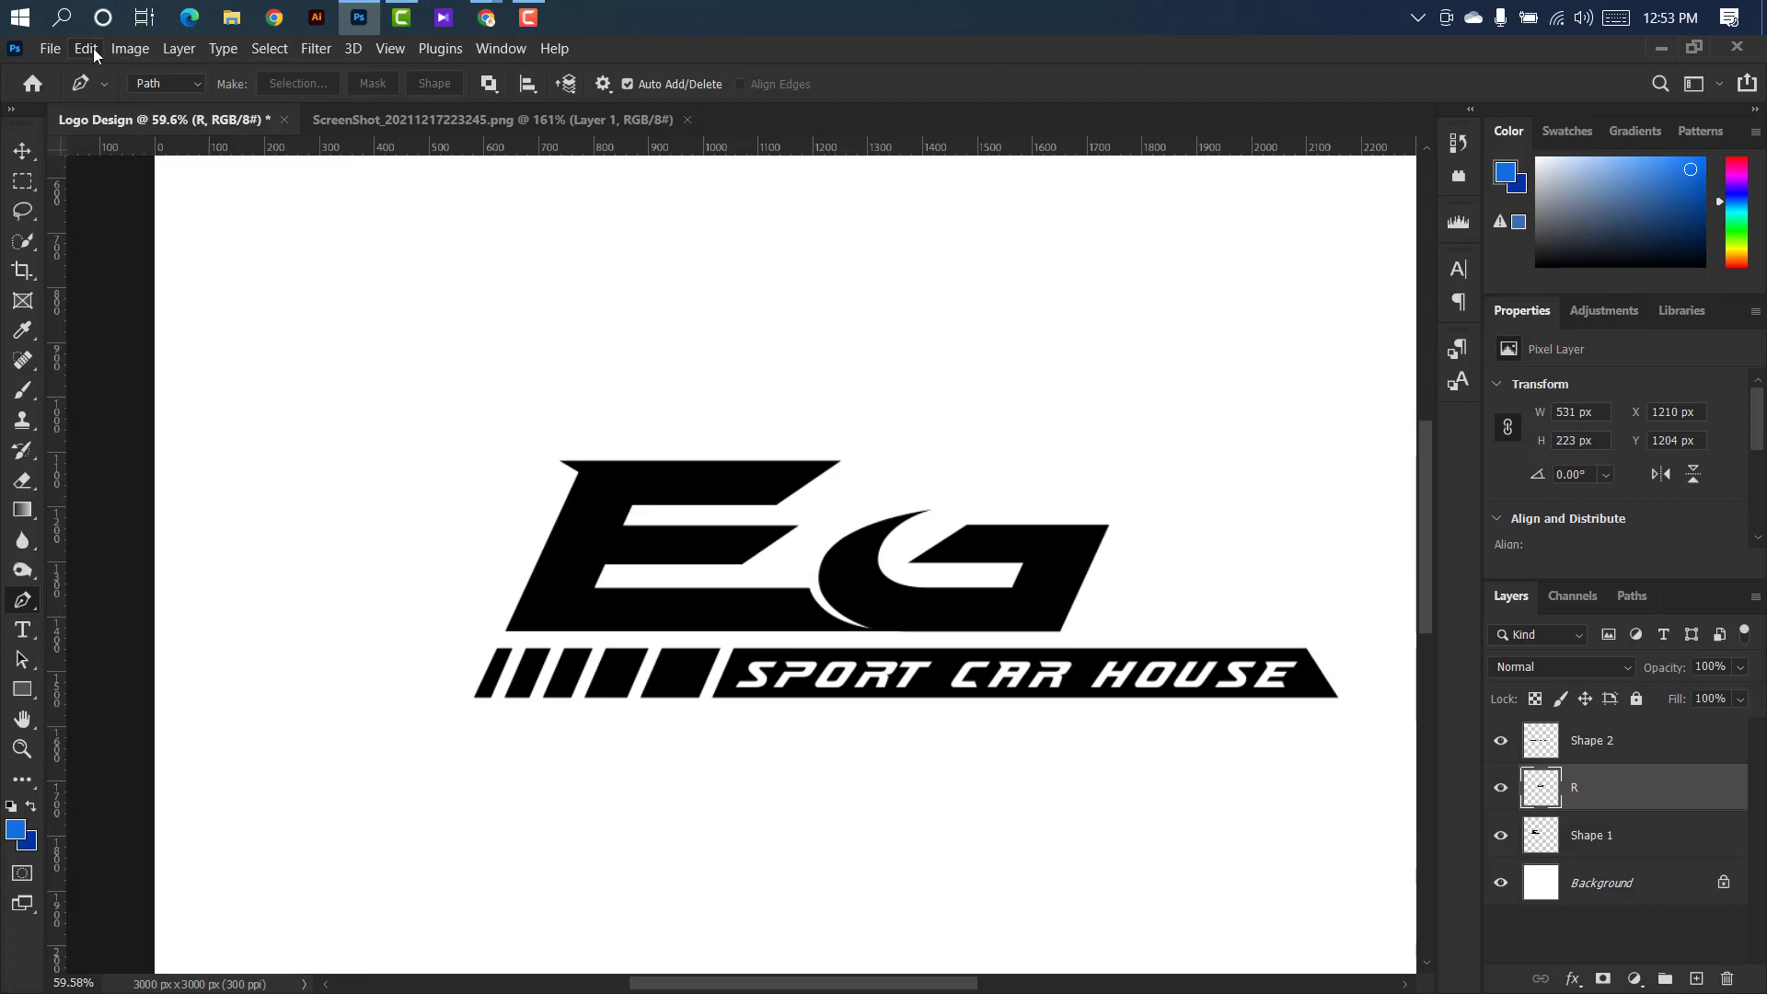
left_click(92, 48)
left_click(123, 240)
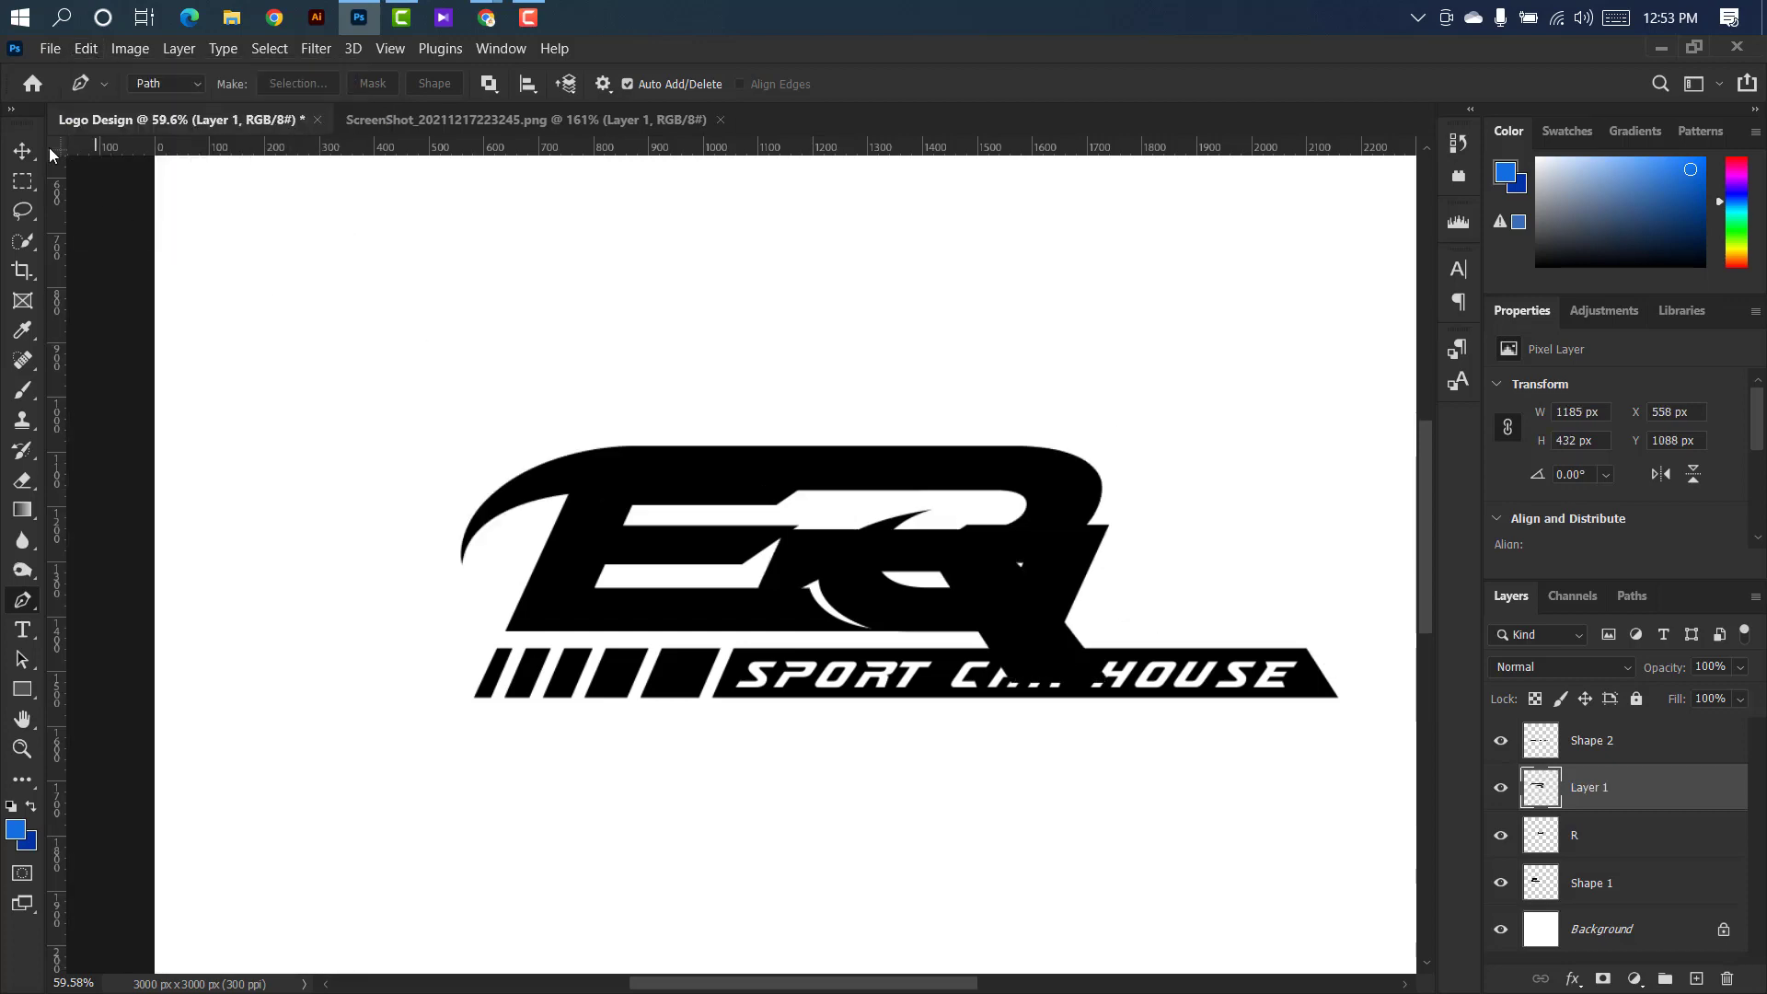
left_click(22, 150)
left_click_drag(974, 458, 1318, 445)
scroll(1230, 438, "up", 5)
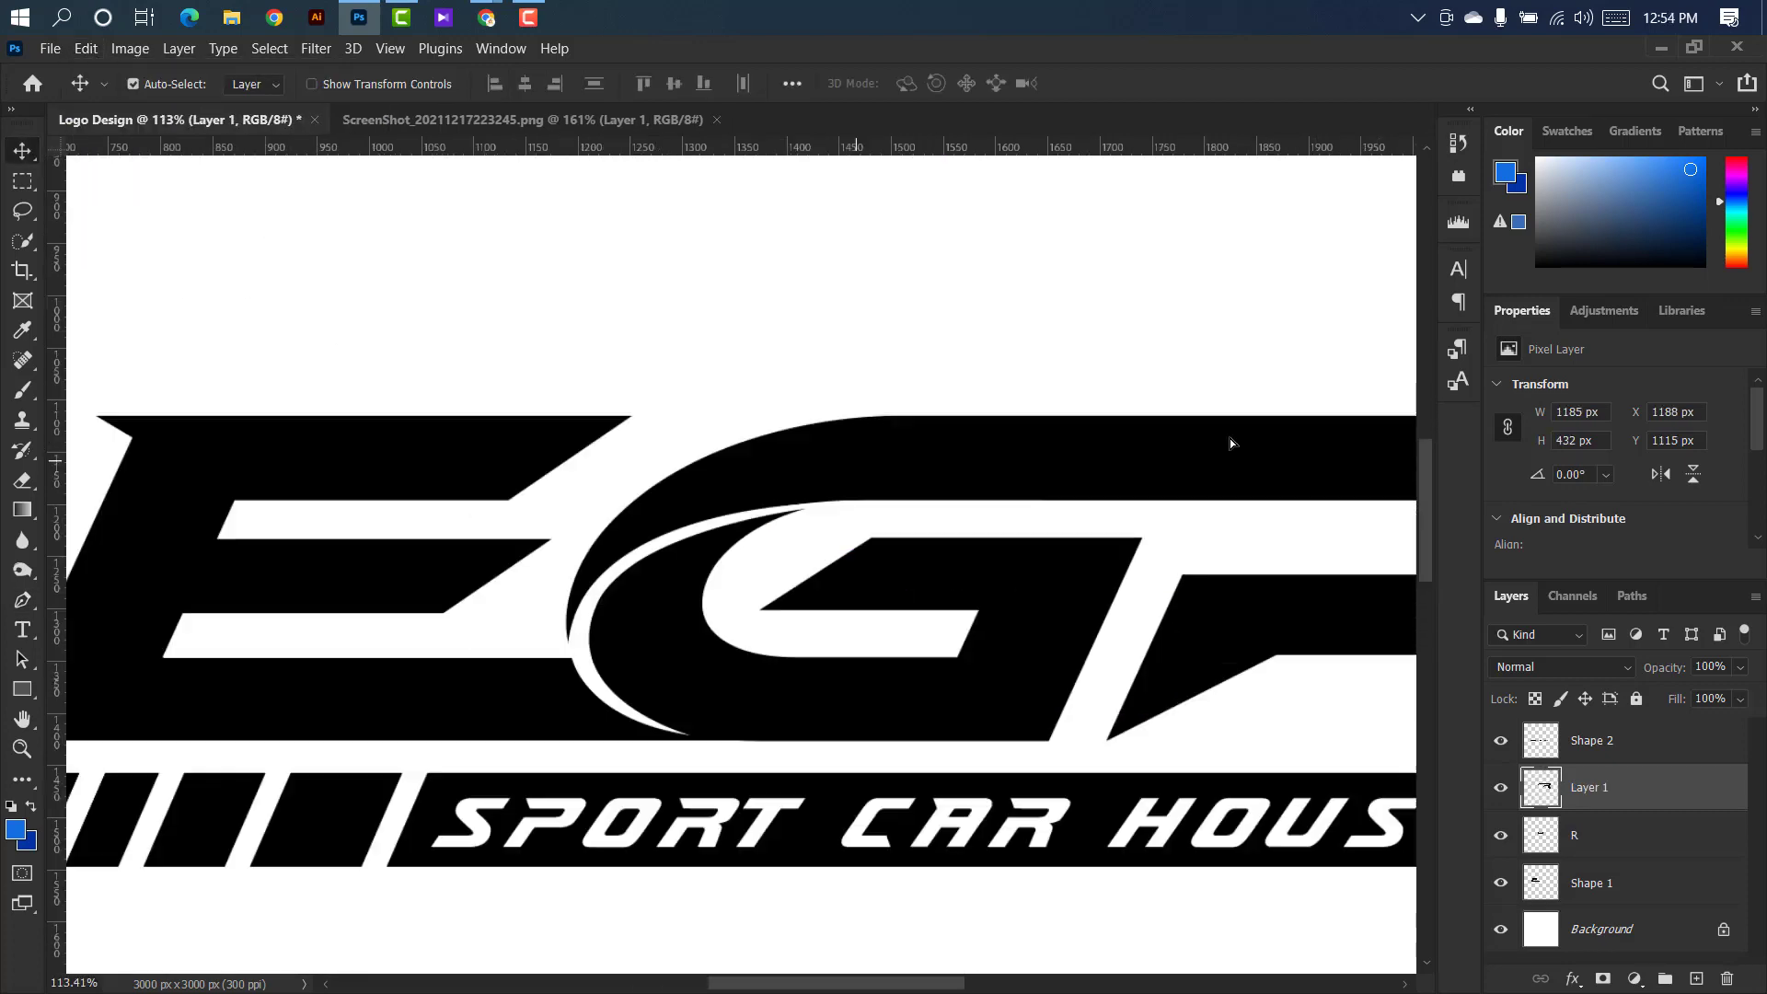
scroll(679, 446, "down", 3)
scroll(741, 598, "up", 2)
On layer Shape 2, trace a closed Pen path about 509 by 128 px around the slanted stripe blocks before the tagline.
left_click(734, 737)
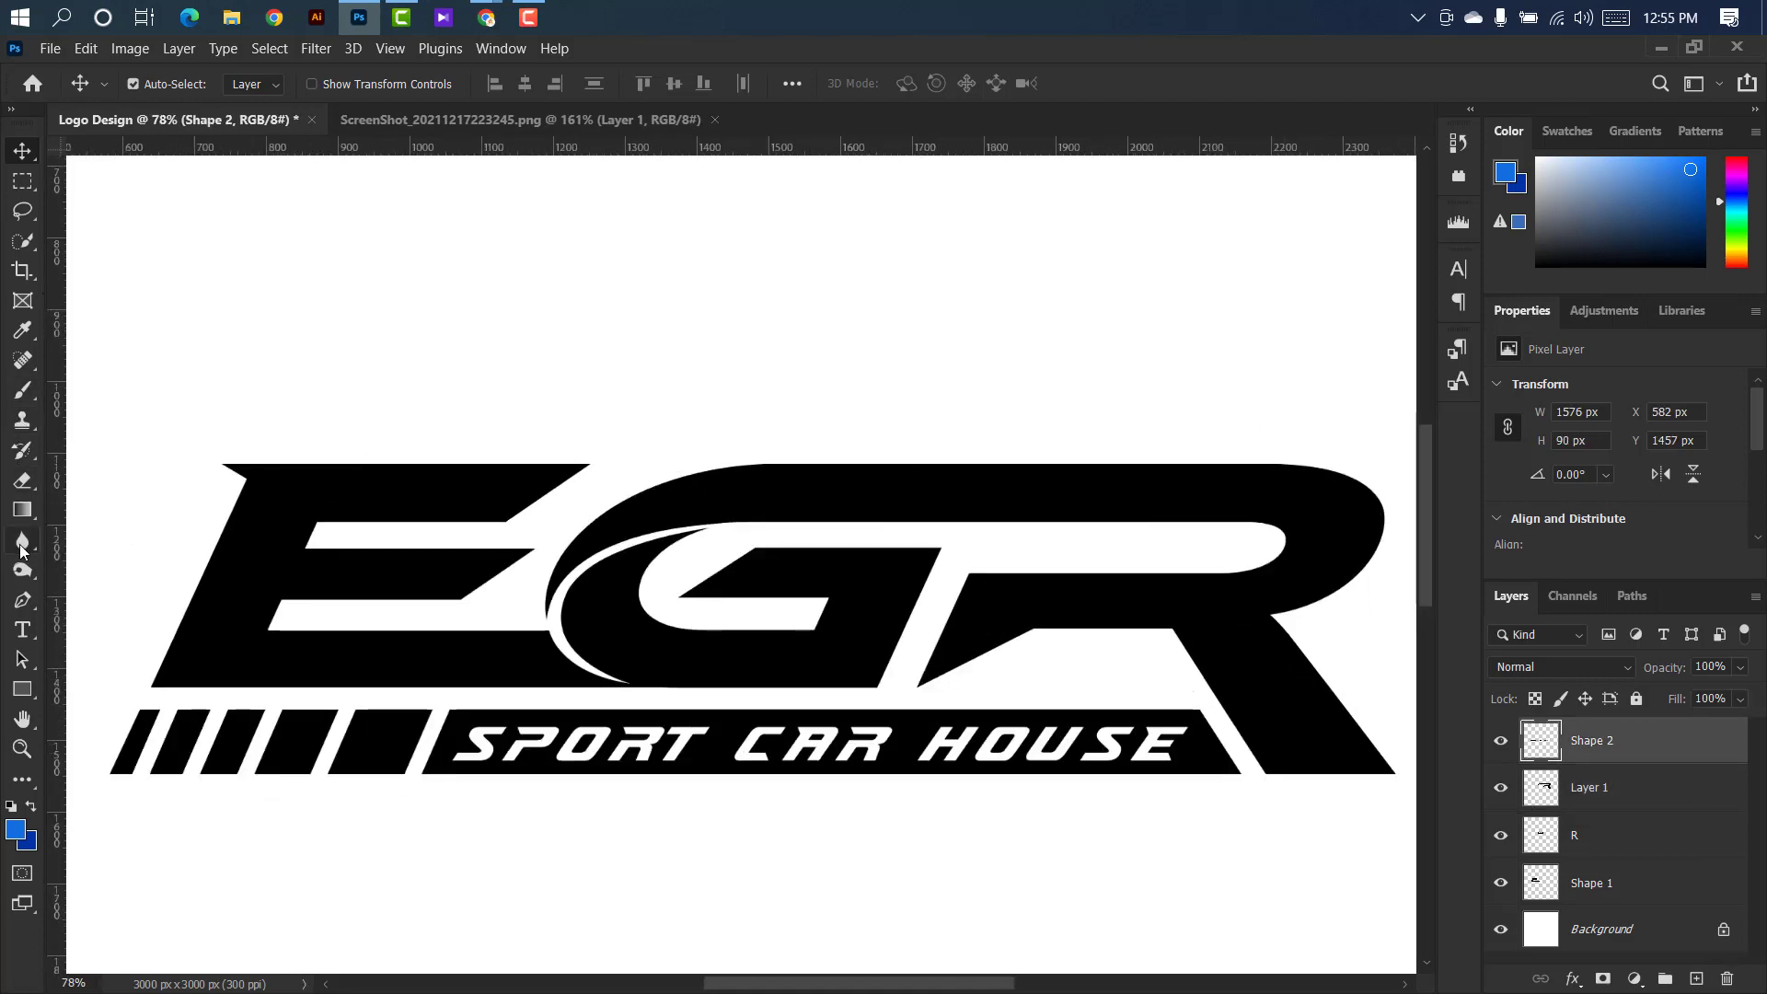
left_click(20, 597)
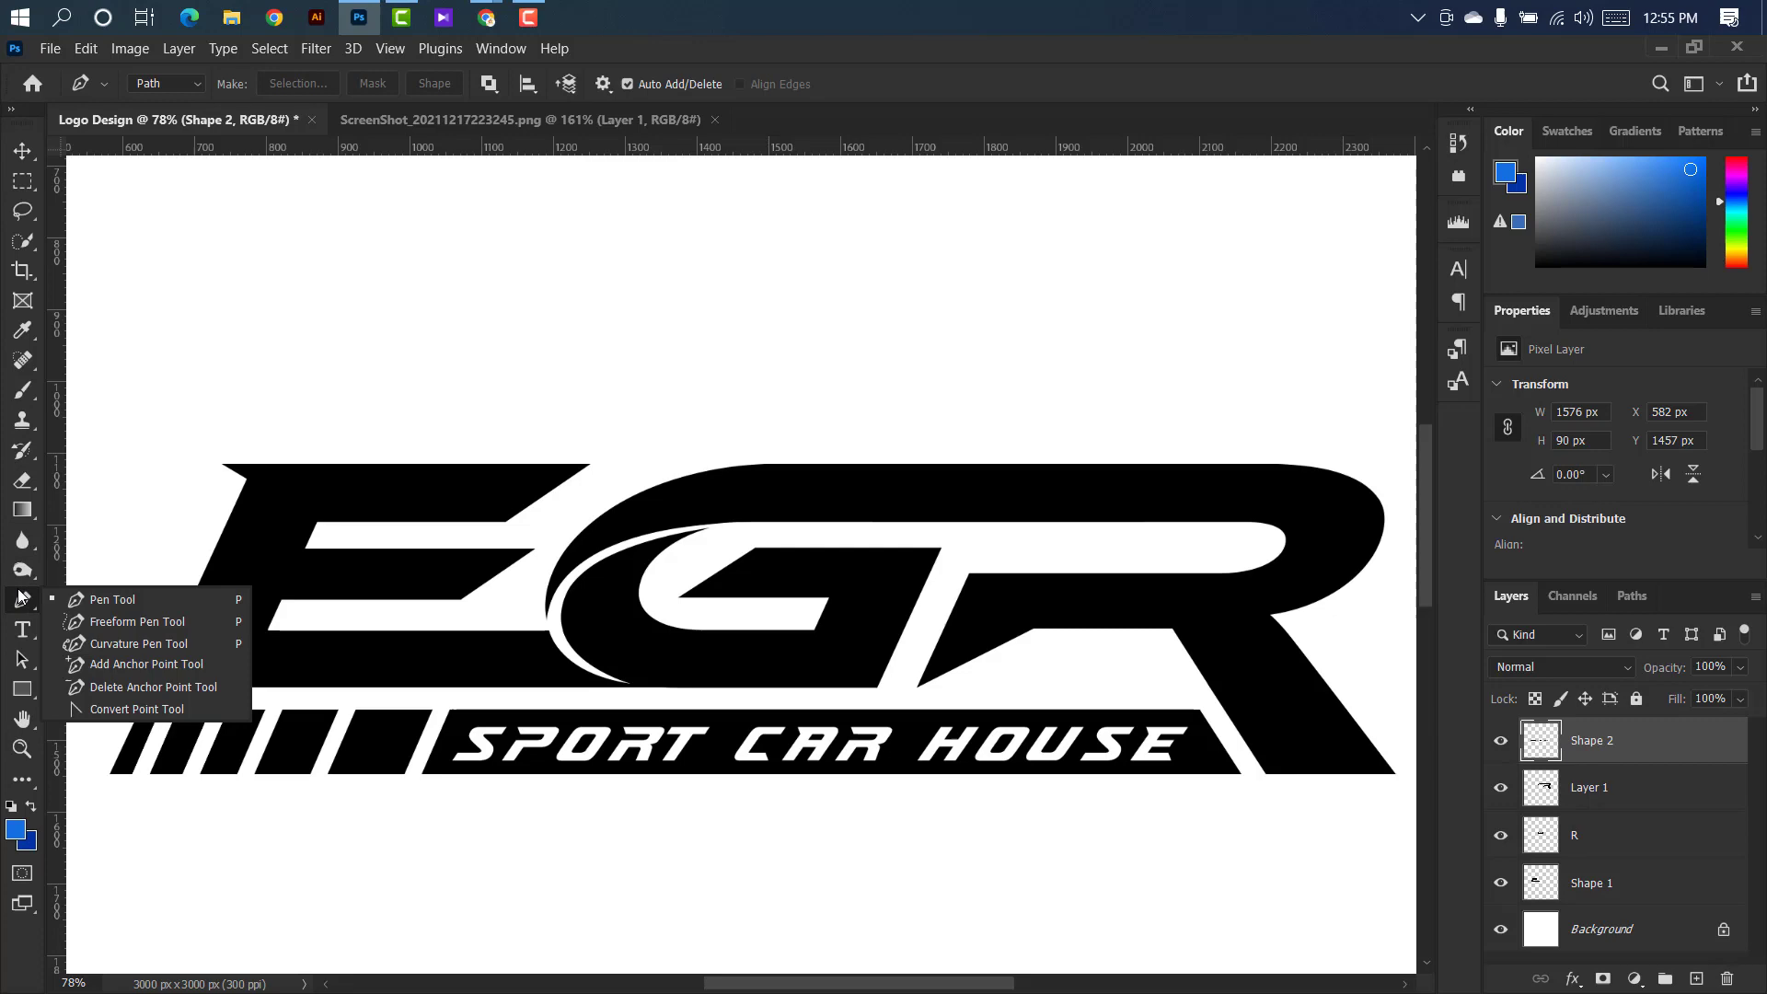
left_click(108, 588)
scroll(483, 740, "up", 3)
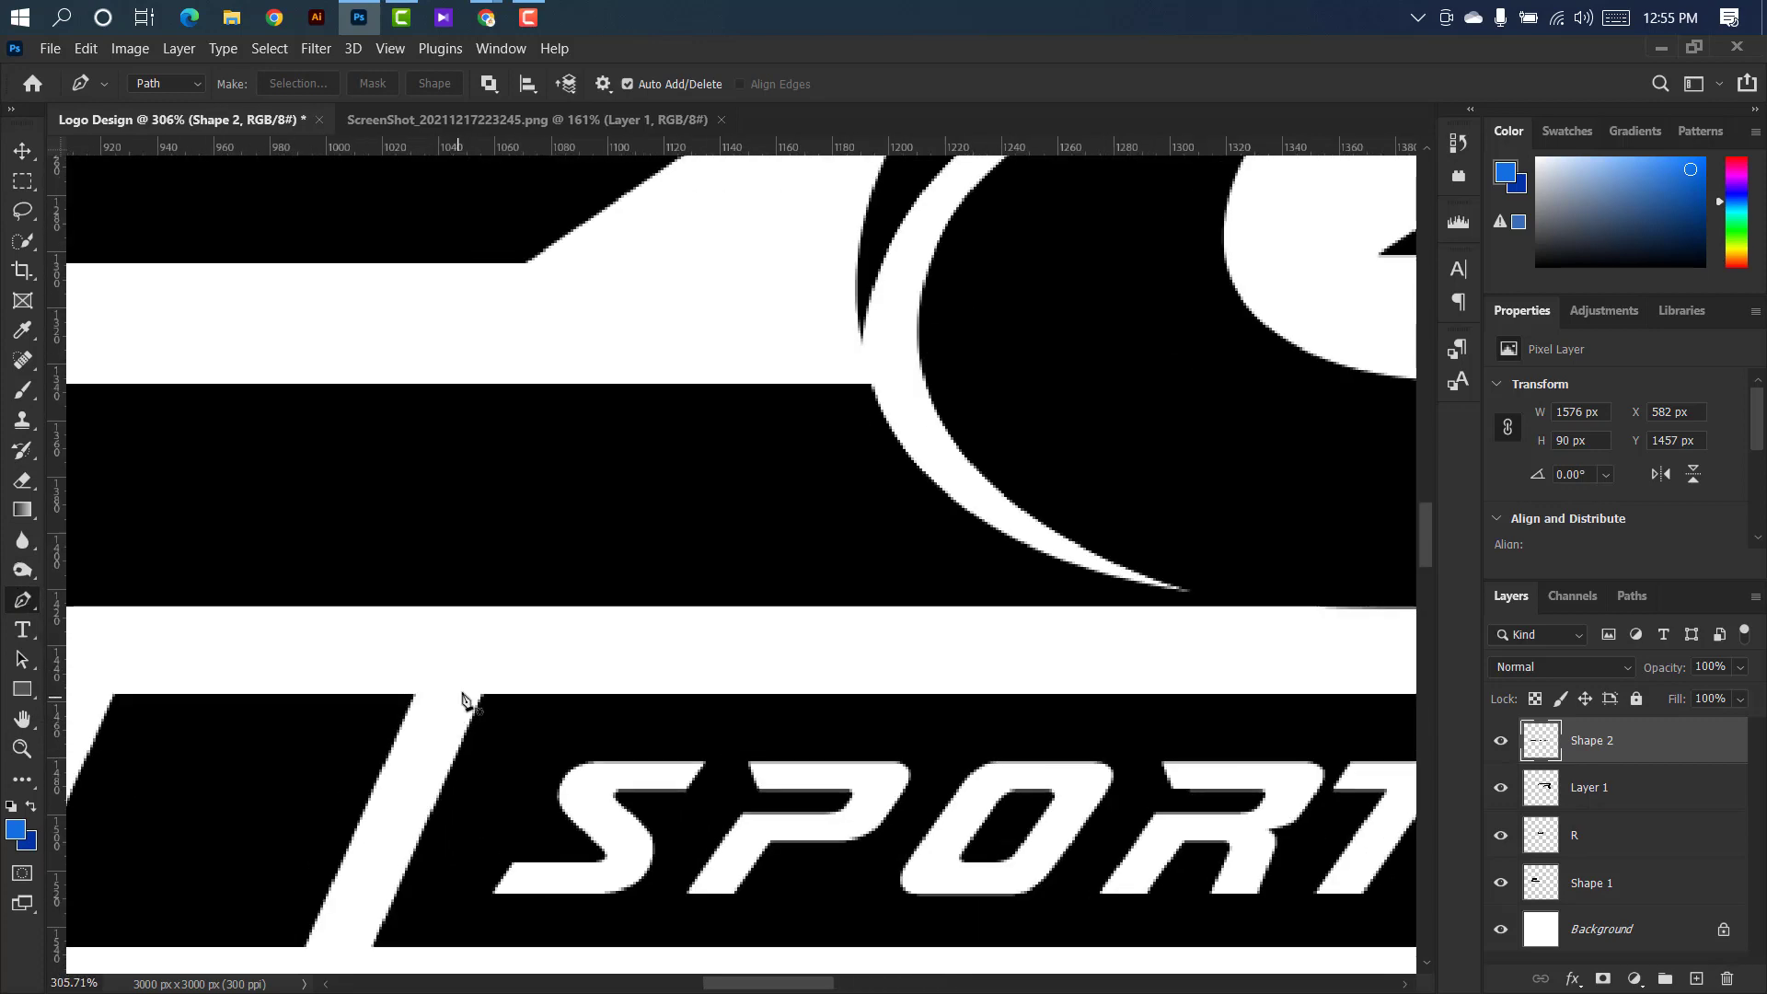
left_click(429, 740)
left_click(348, 928)
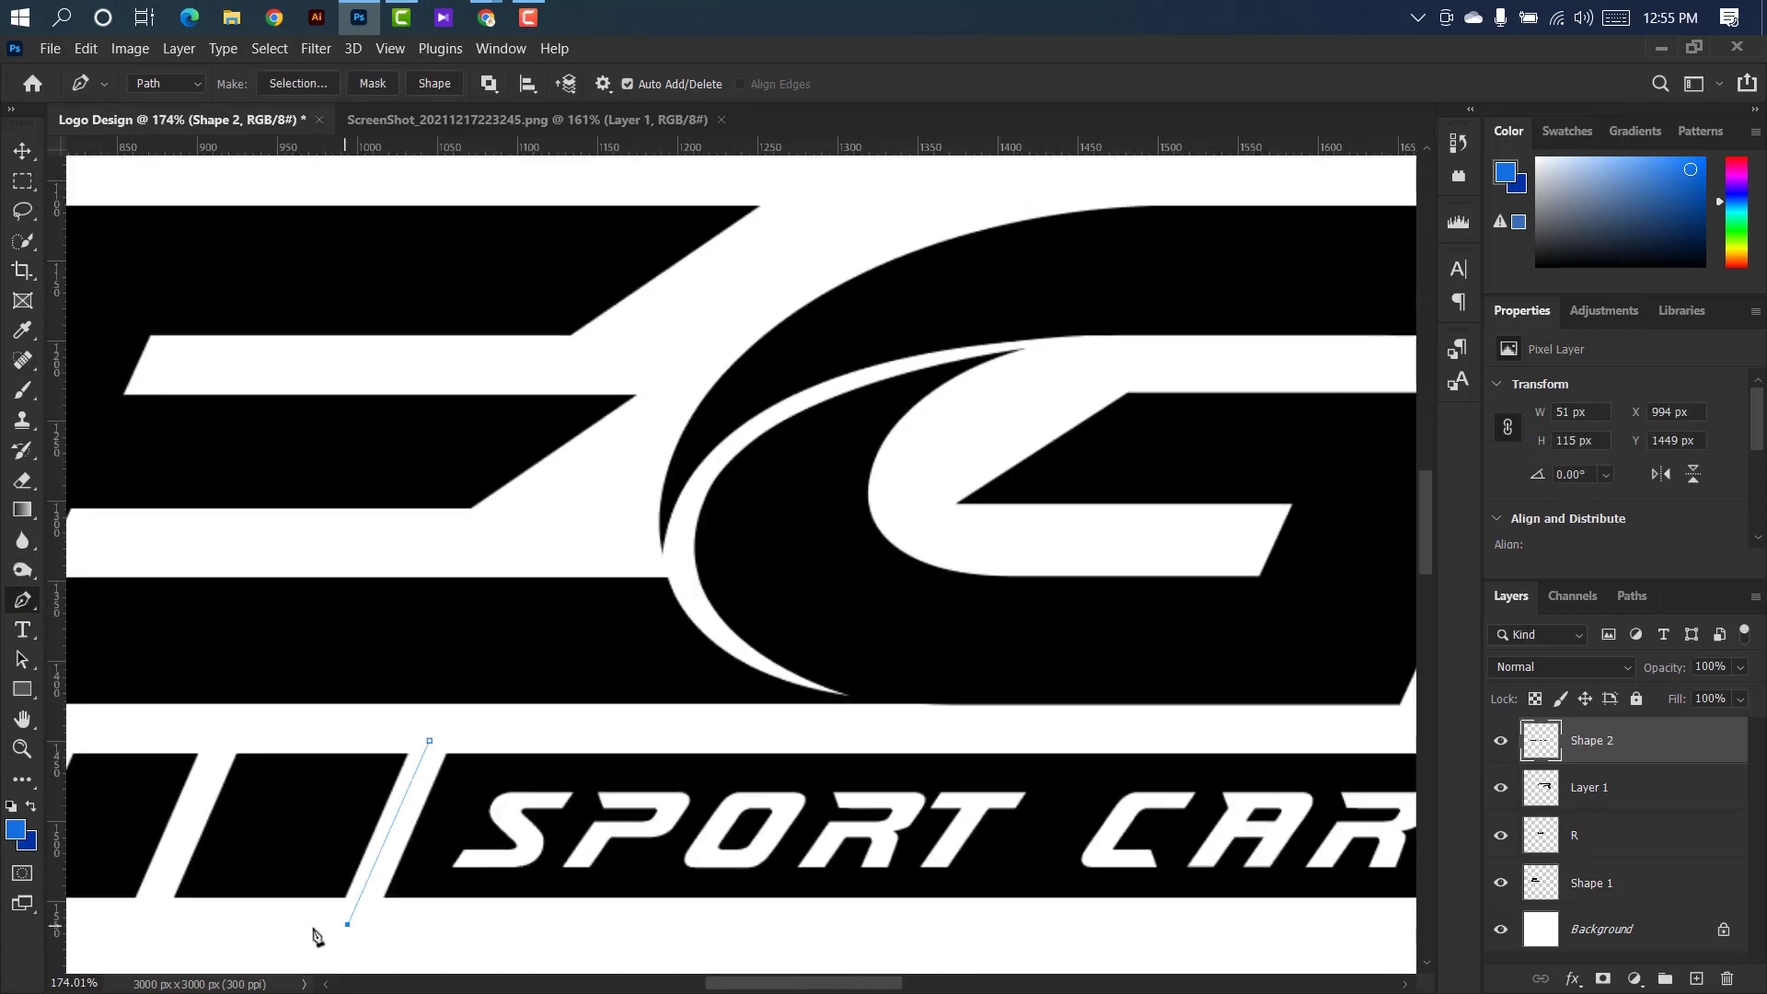
scroll(294, 944, "down", 3)
left_click_drag(767, 990, 696, 989)
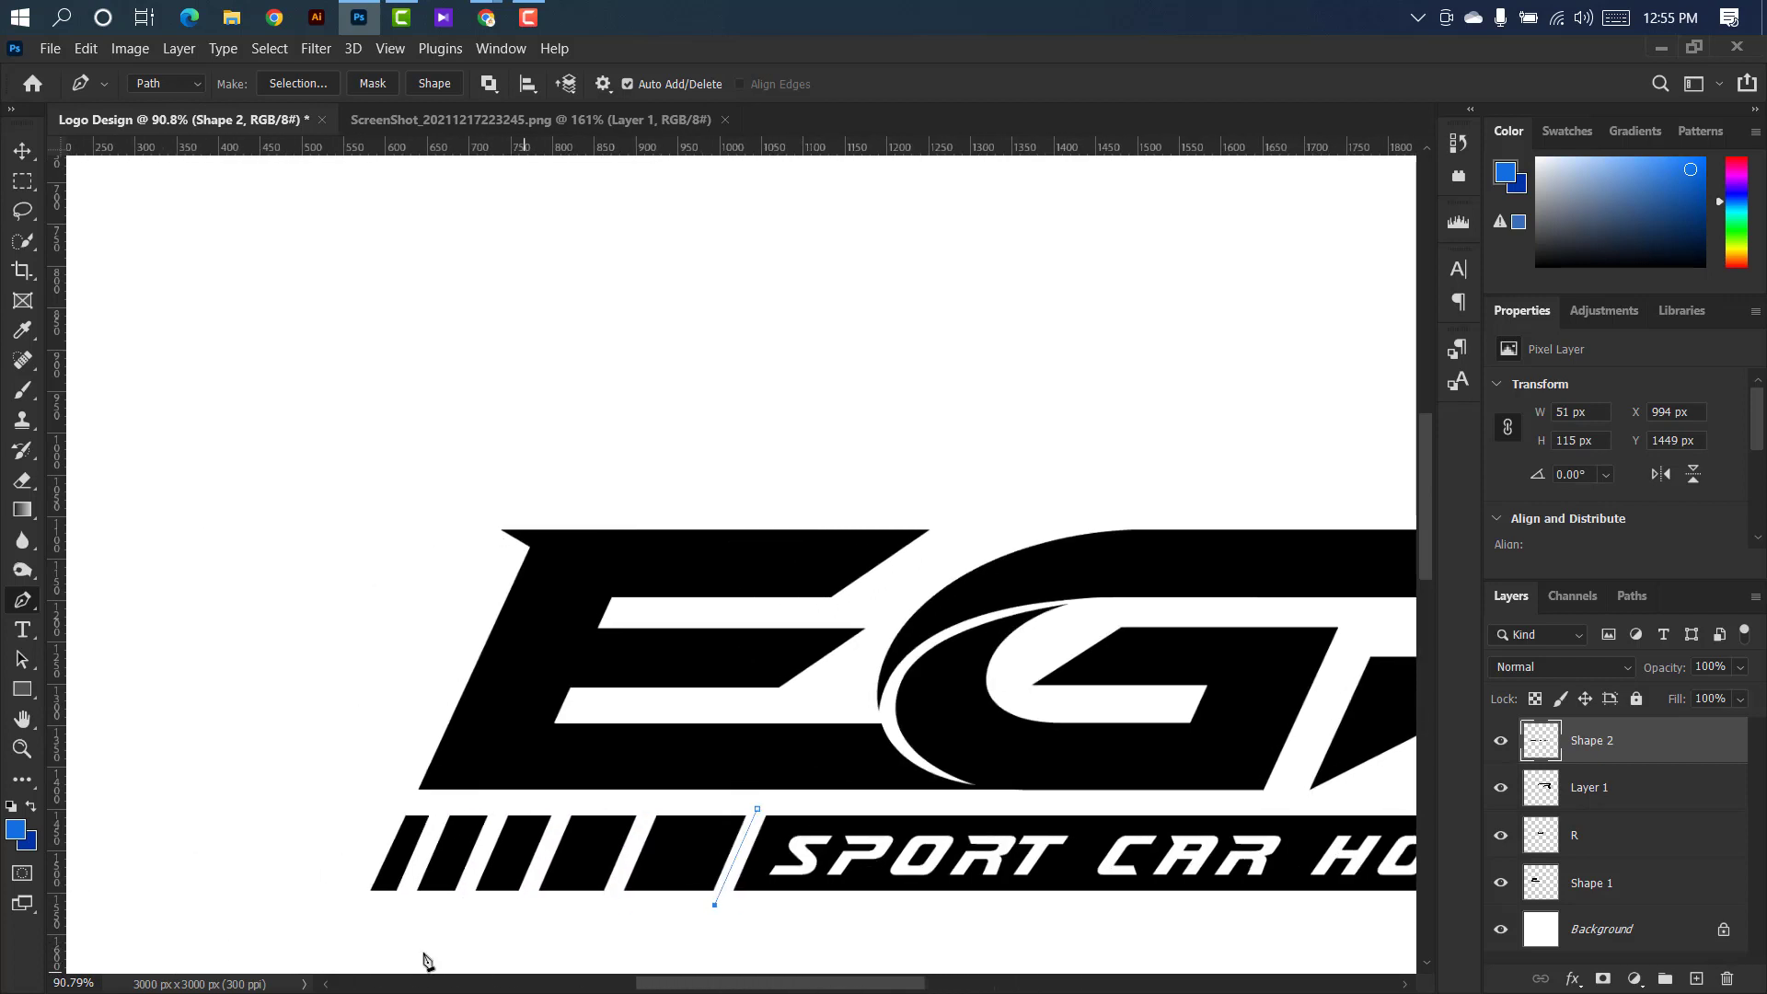
left_click(331, 913)
left_click(387, 805)
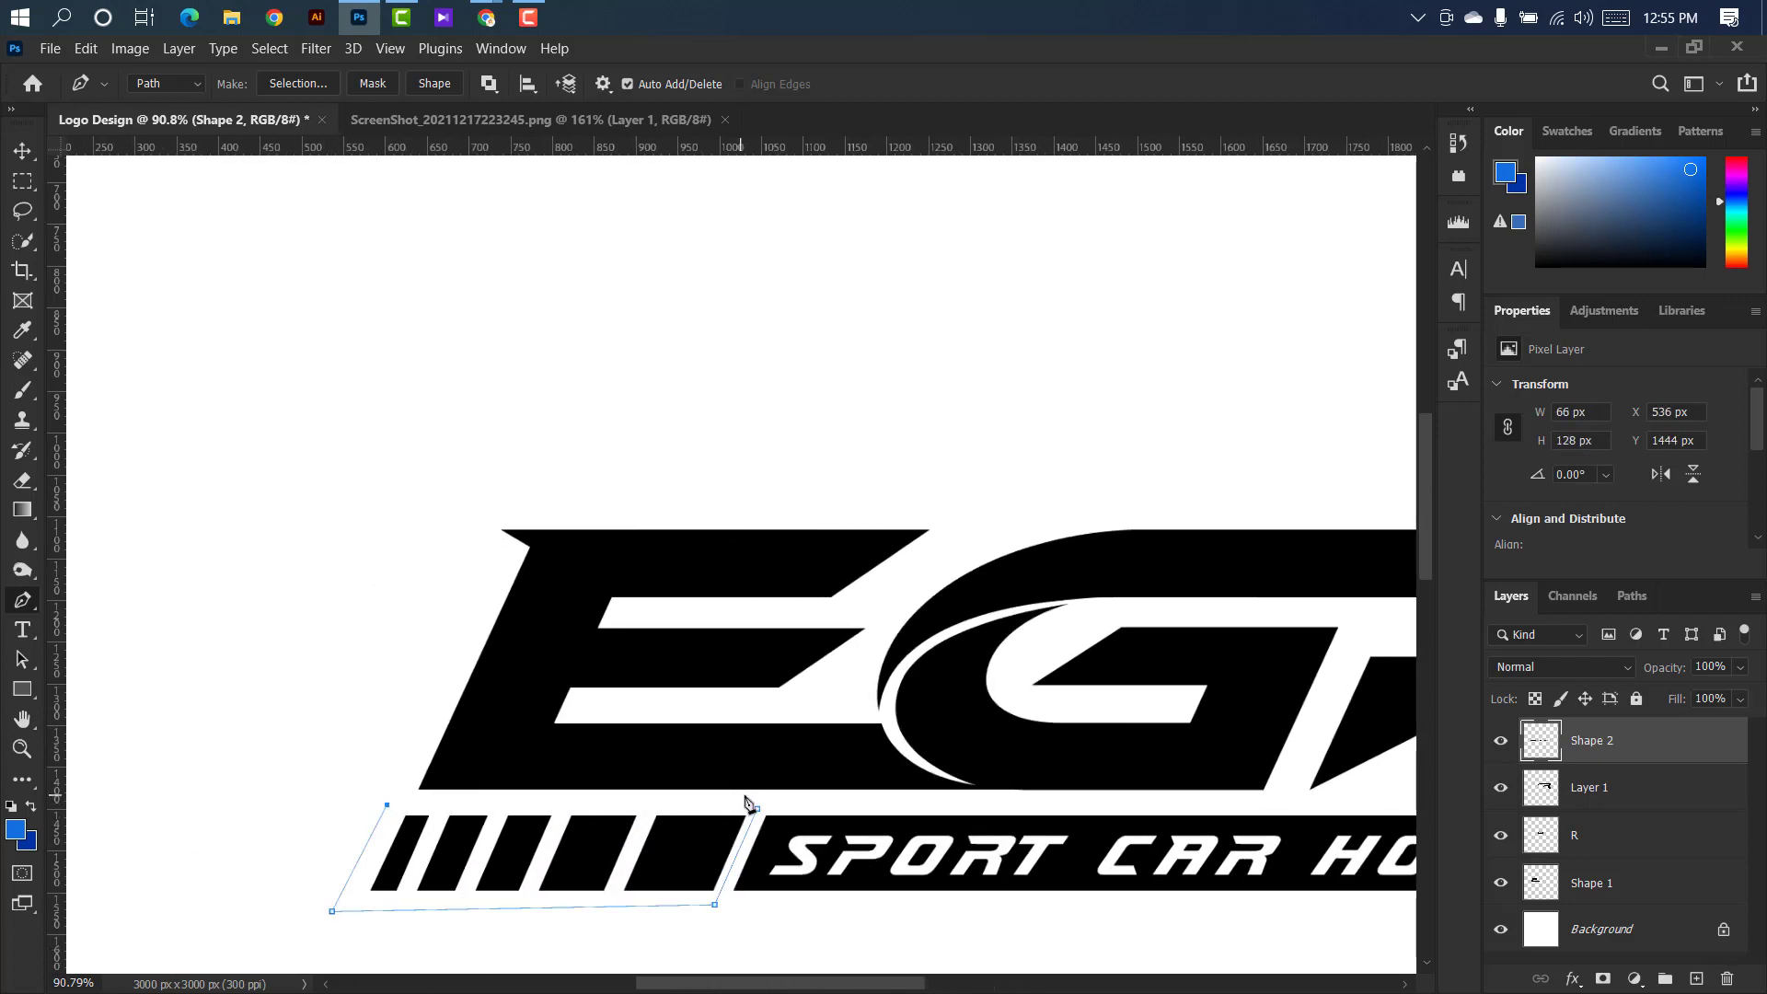
left_click(757, 810)
Convert the stripe path to a new selection with 0 px feather, cut the blocks from Shape 2 and paste them as a separate layer.
right_click(561, 858)
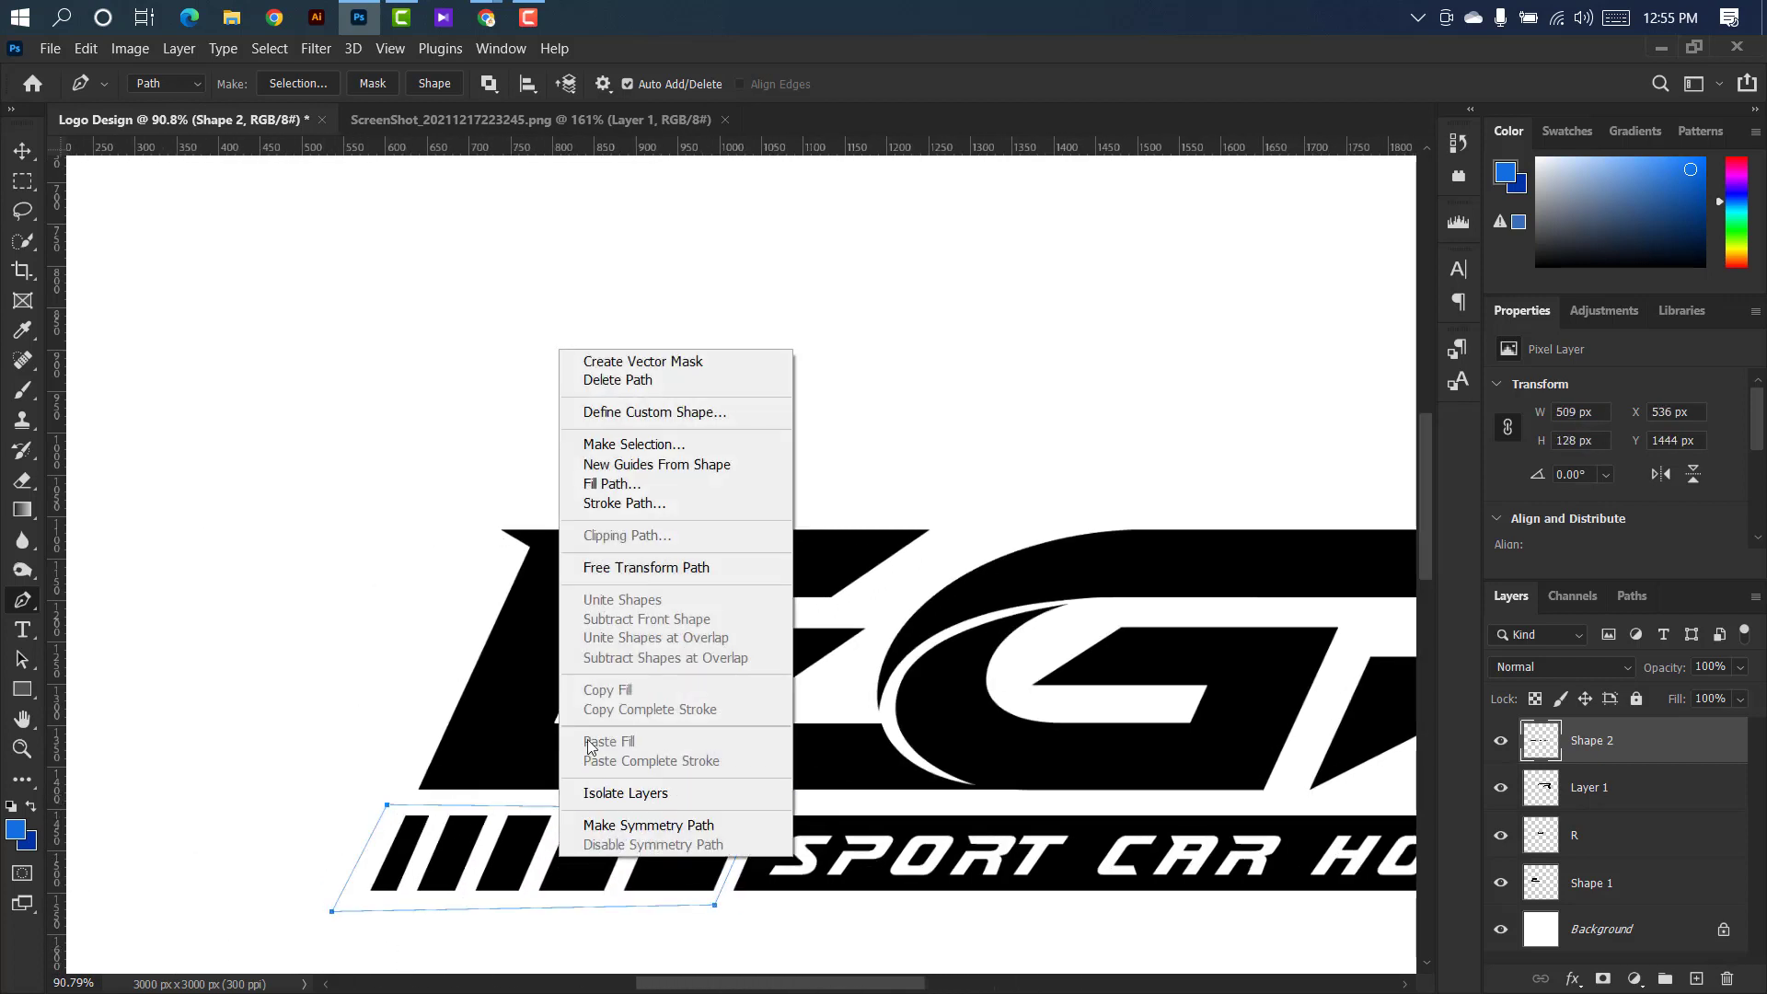
left_click(634, 446)
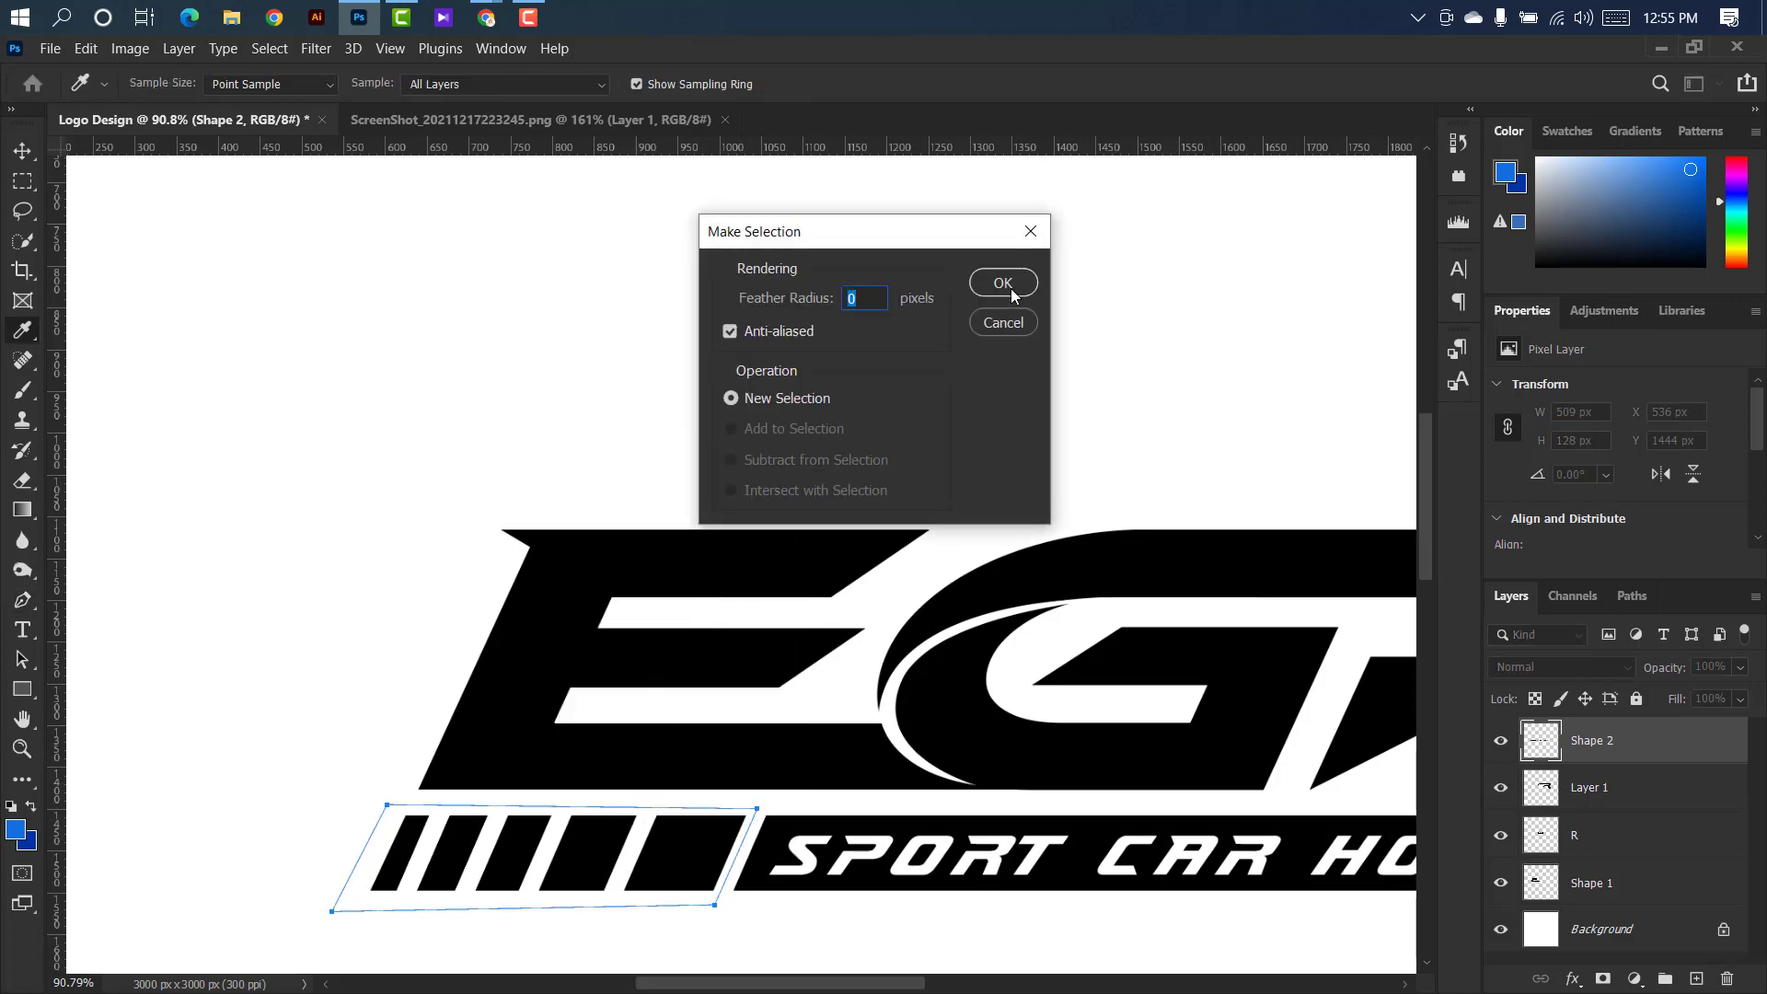
left_click(1005, 284)
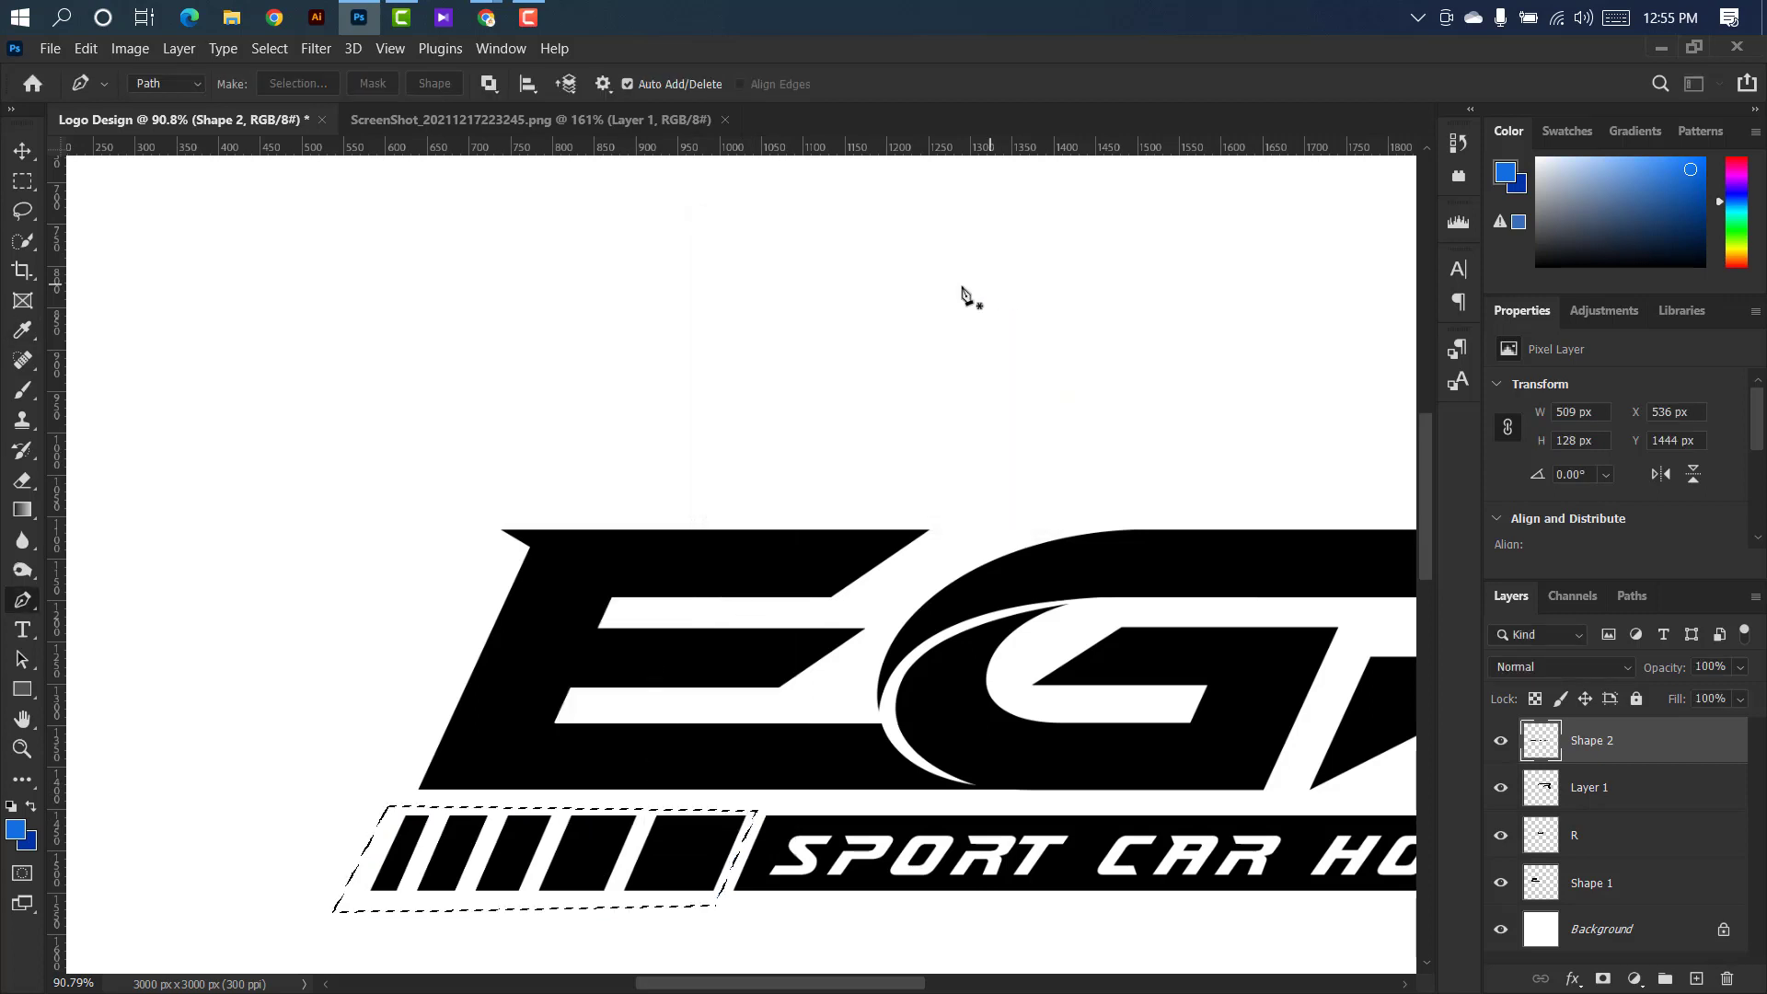
left_click(83, 50)
left_click(126, 176)
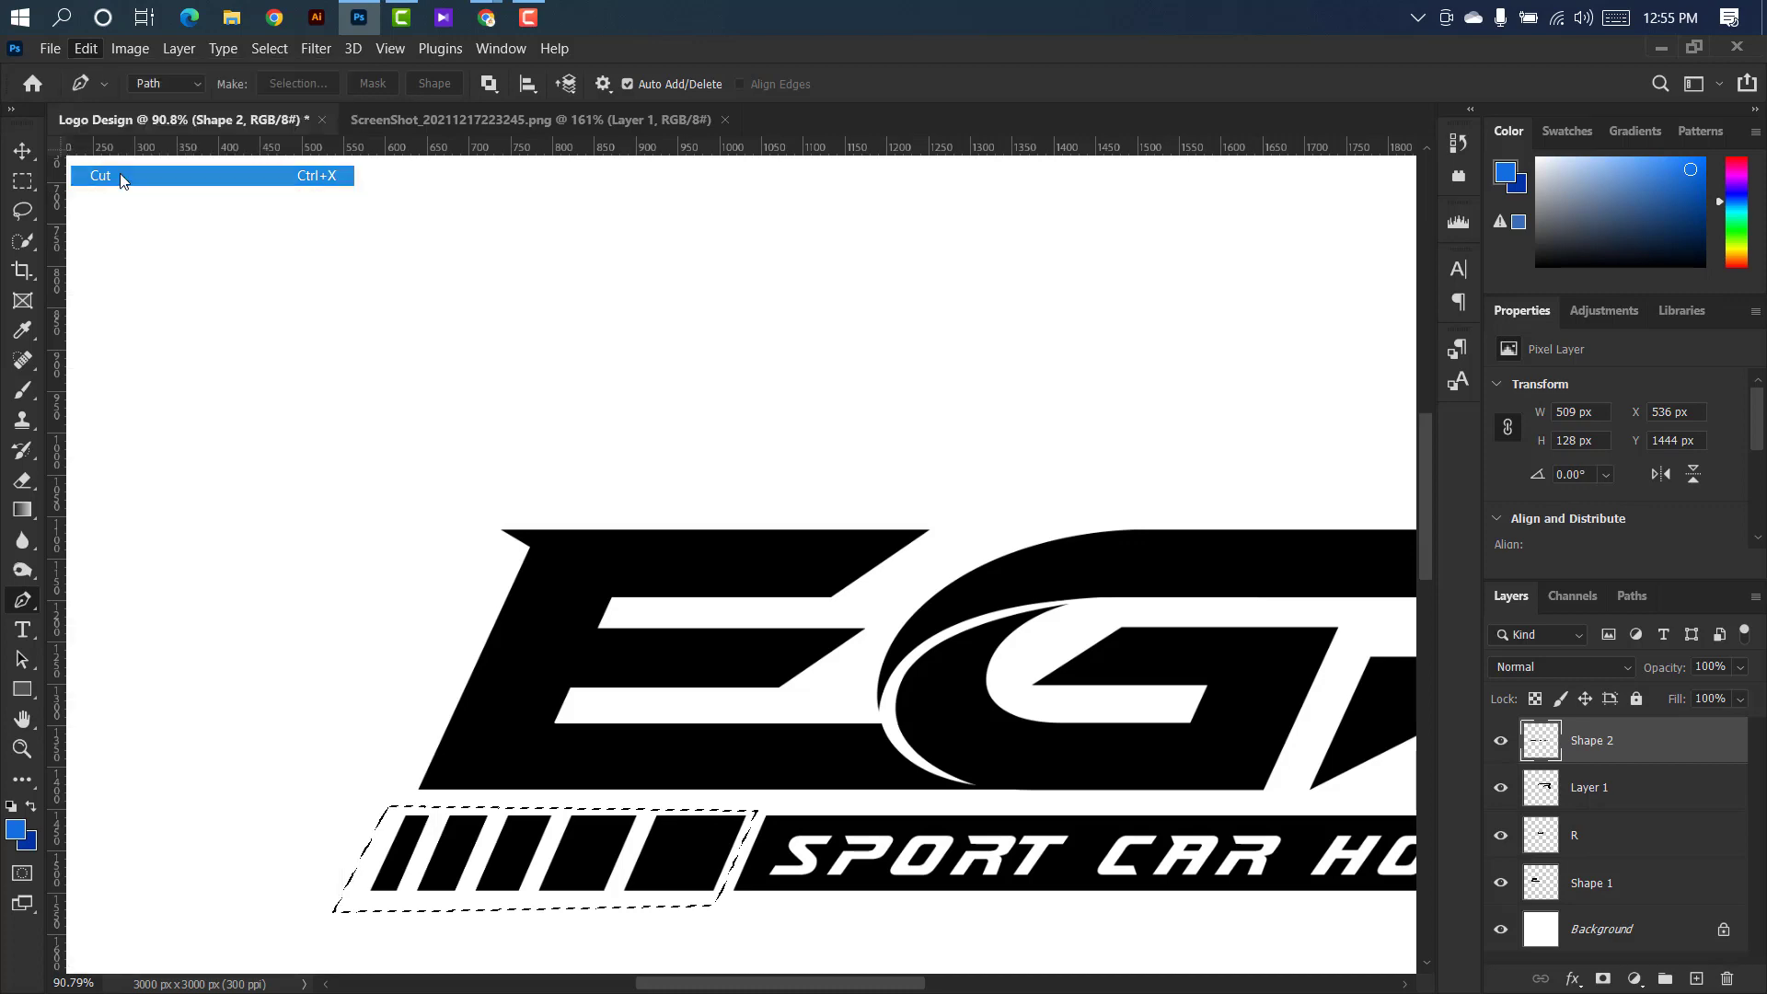
left_click(86, 49)
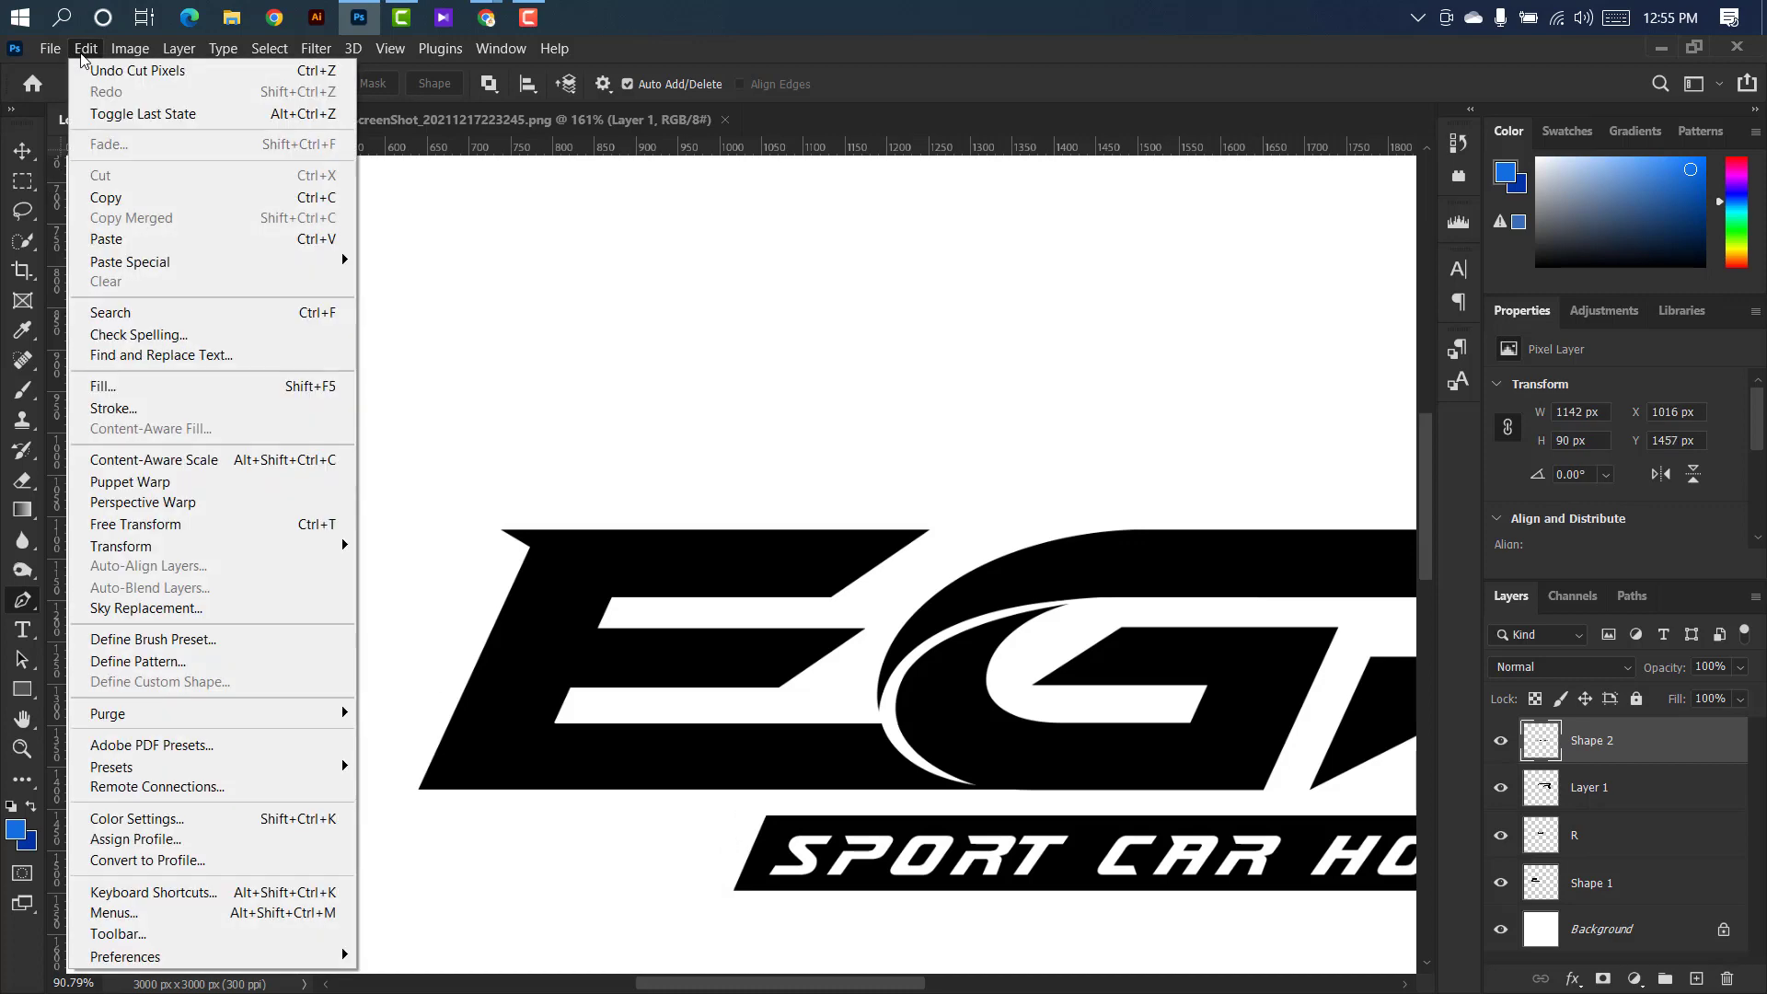
left_click(120, 238)
Move the pasted stripe blocks back in line with the tagline bar at about X 580, Y 1455 px using Free Transform.
key("v")
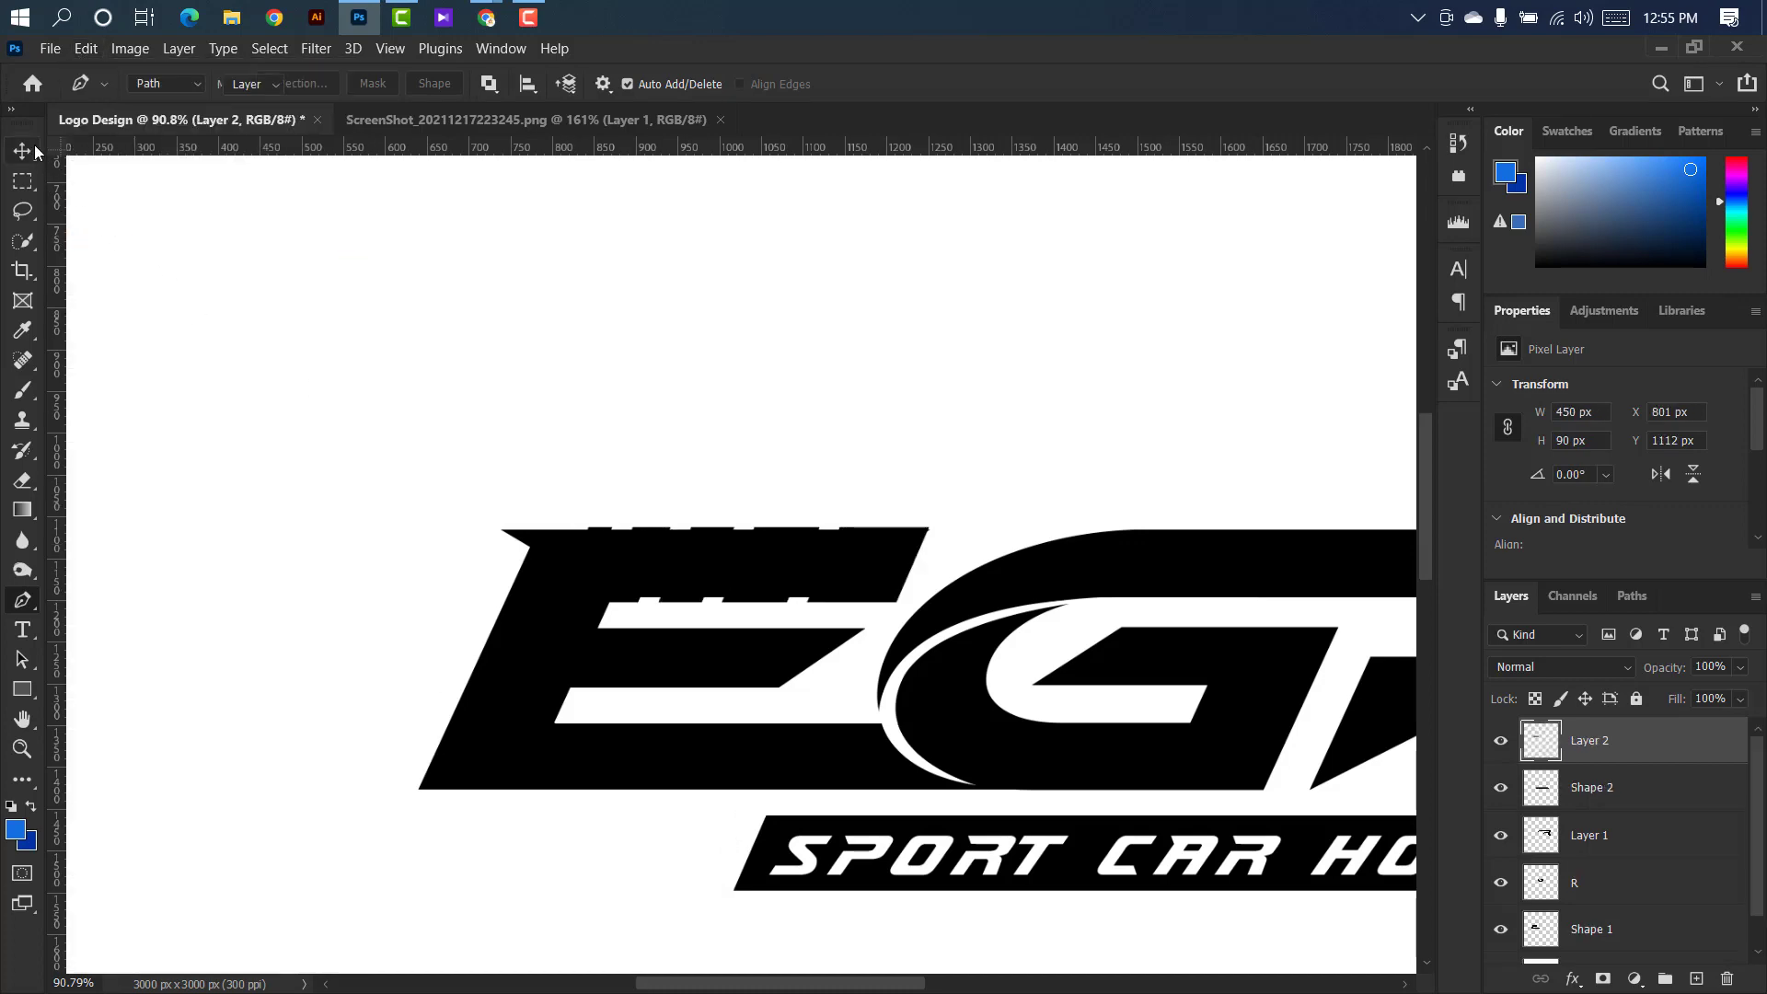
key("ctrl+t")
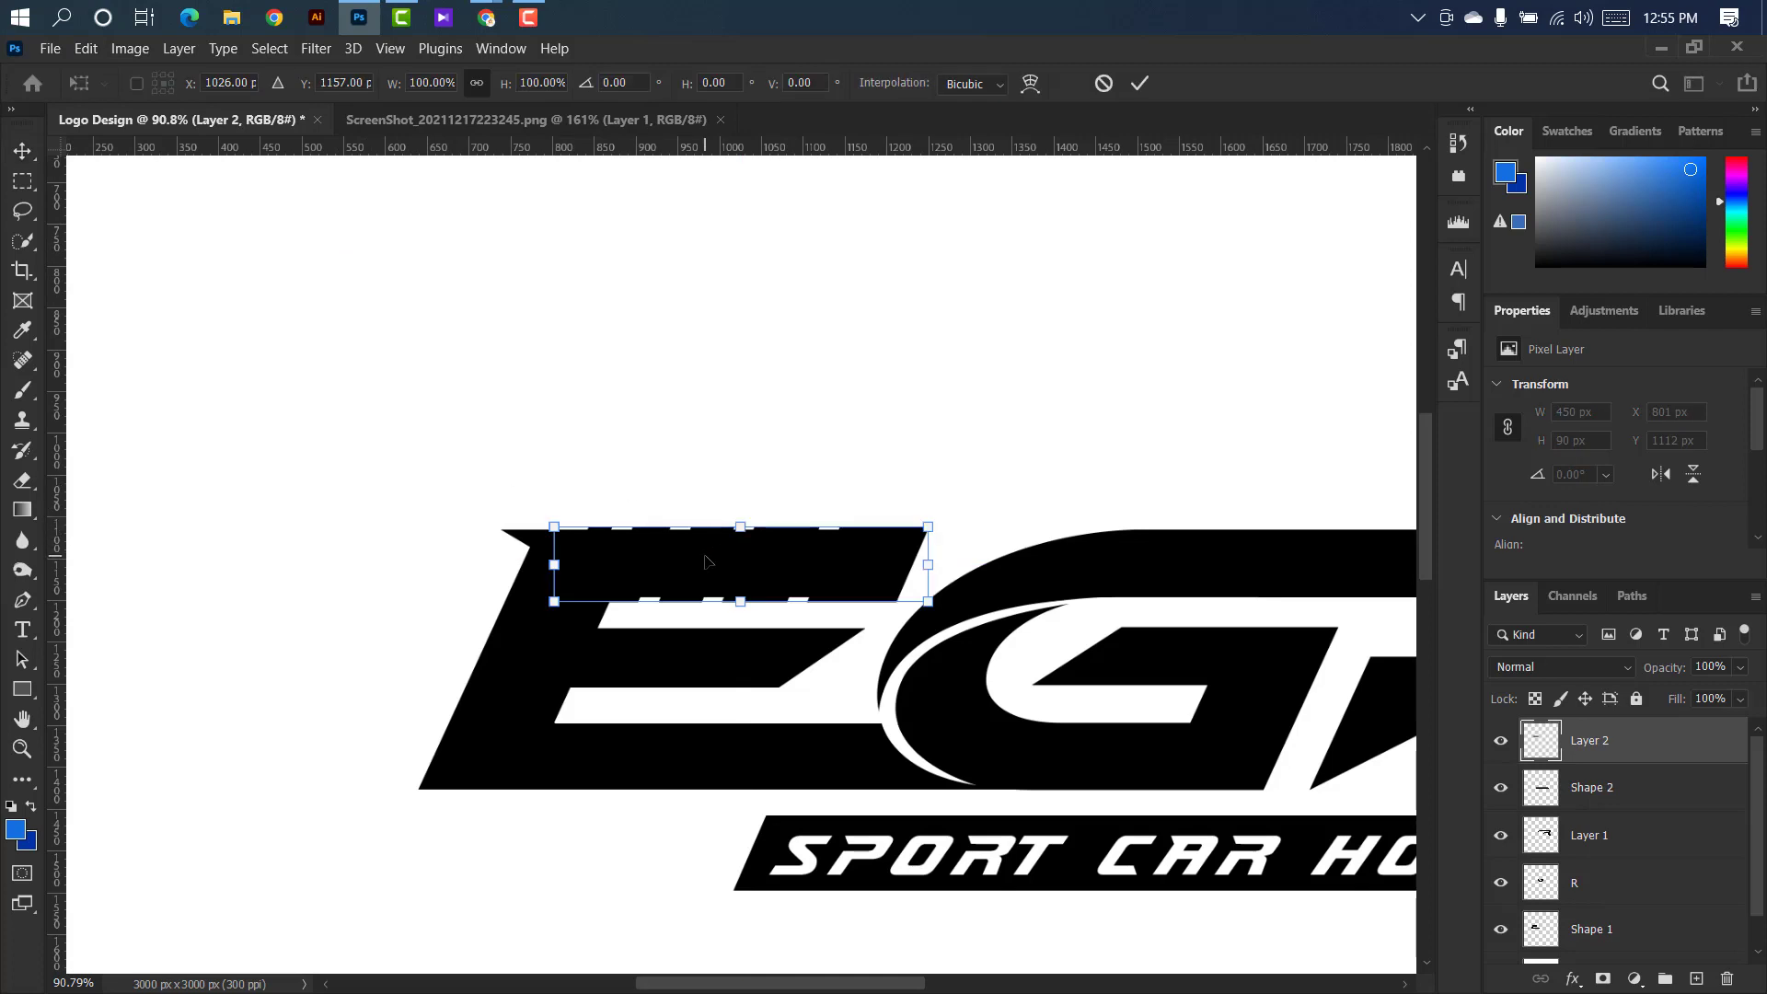
left_click_drag(705, 562, 523, 845)
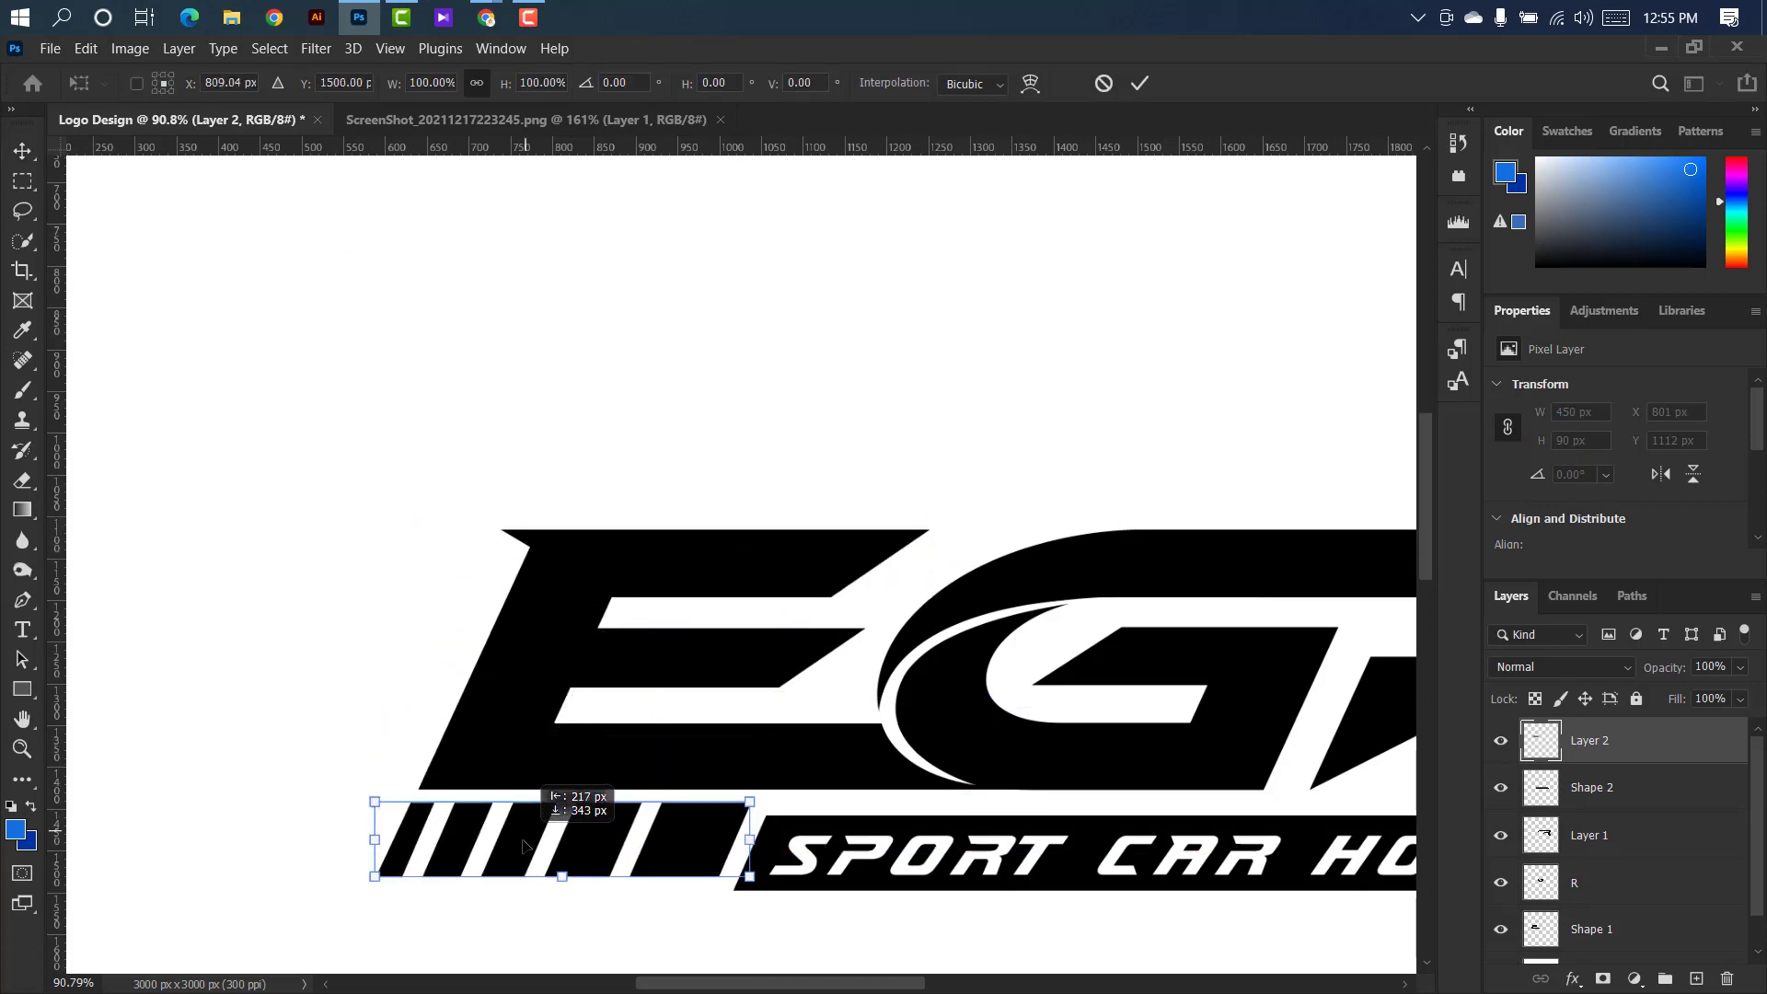
scroll(529, 839, "up", 3)
left_click(1140, 83)
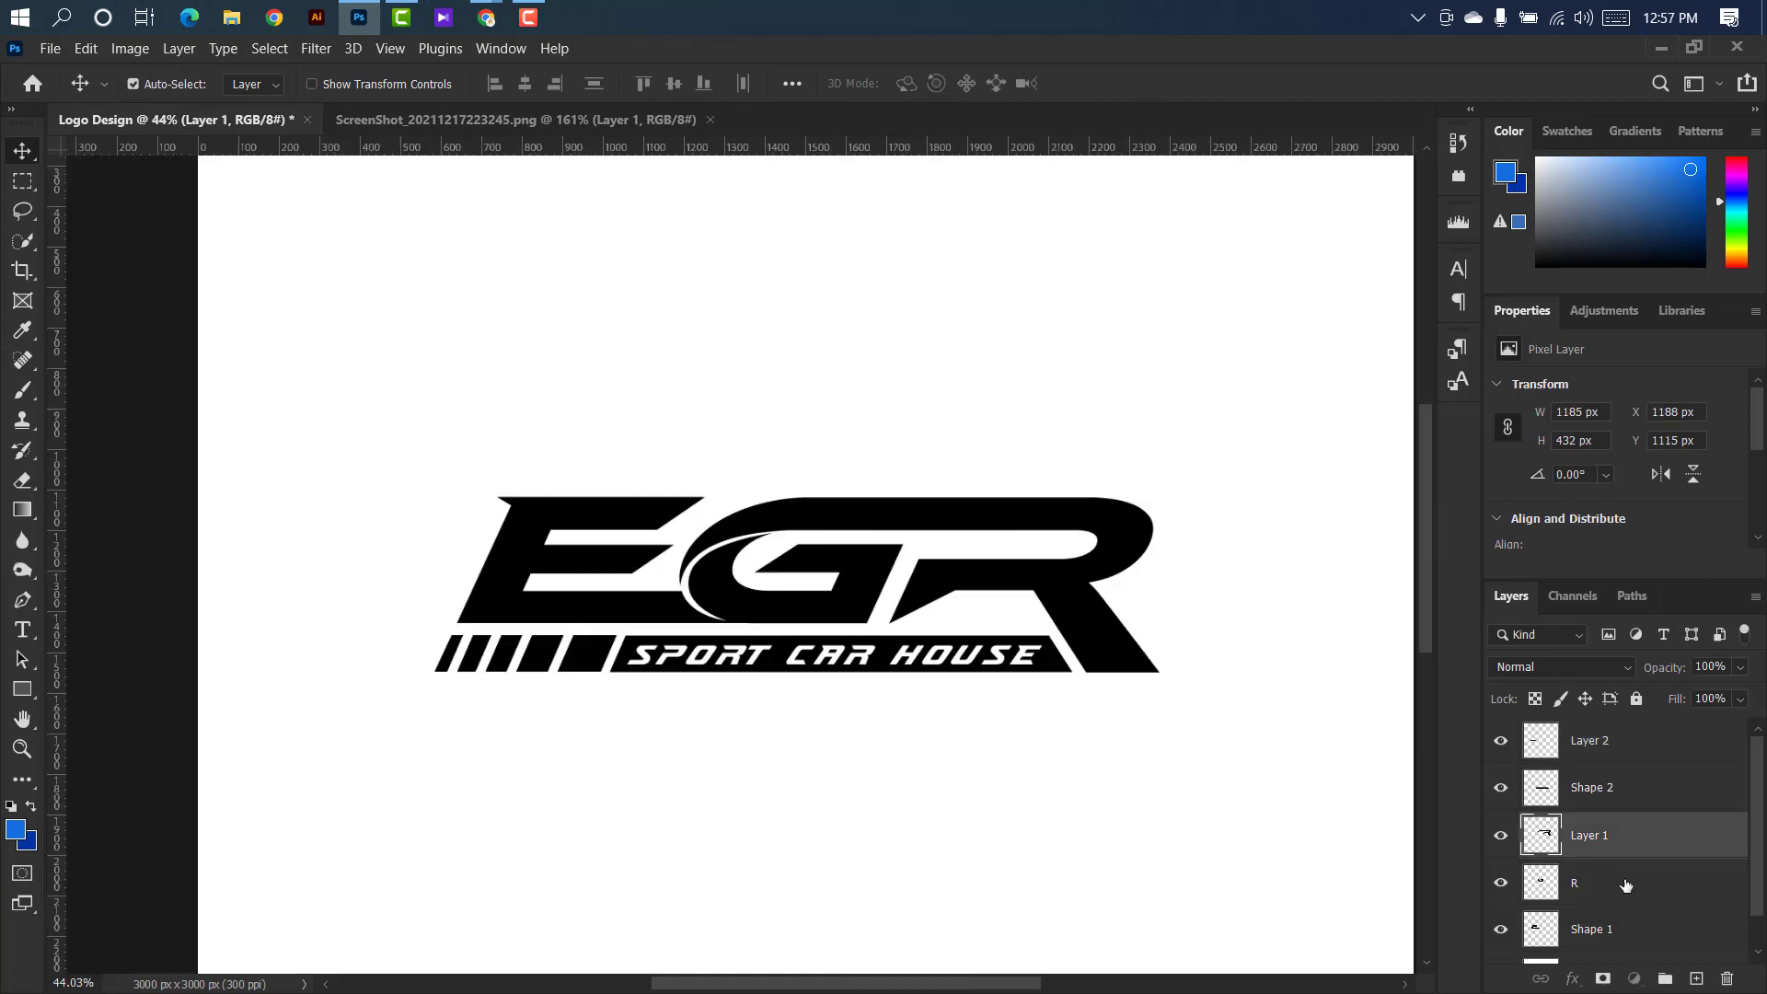
Merge the R and Shape 1 layers so the E and G letters share one layer.
left_click(1626, 885, "shift")
left_click(1627, 928, "shift")
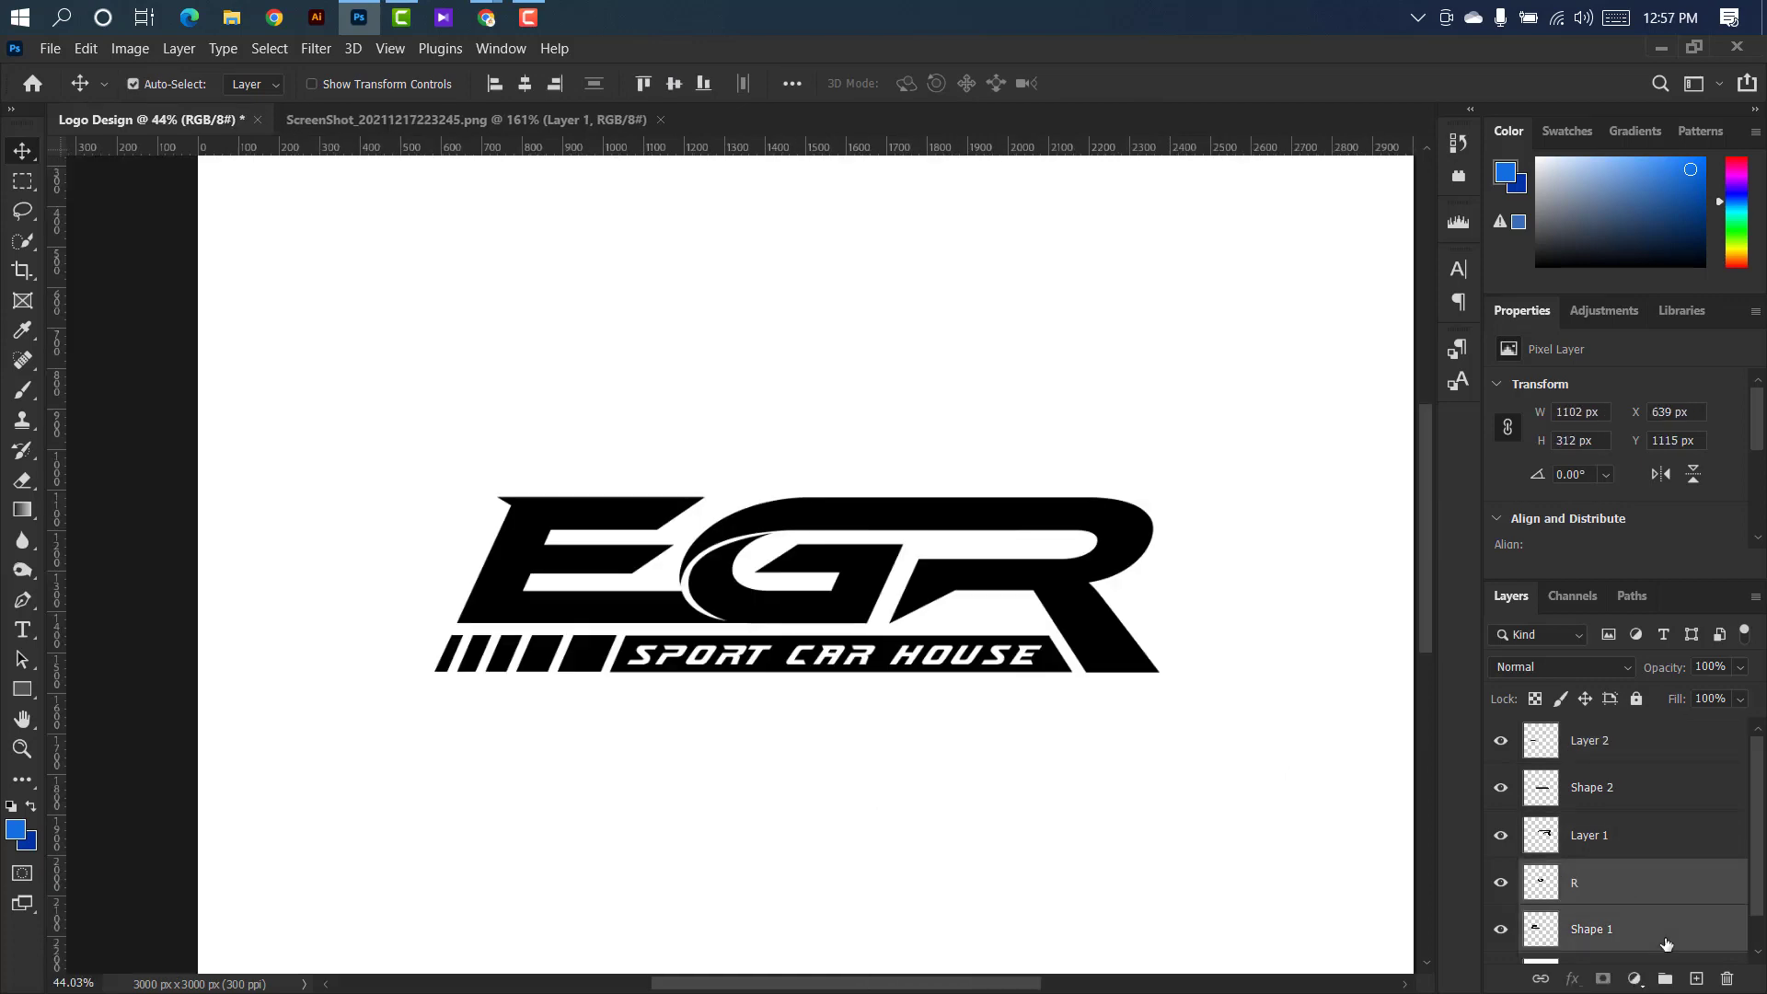
right_click(1627, 928)
left_click(1407, 724)
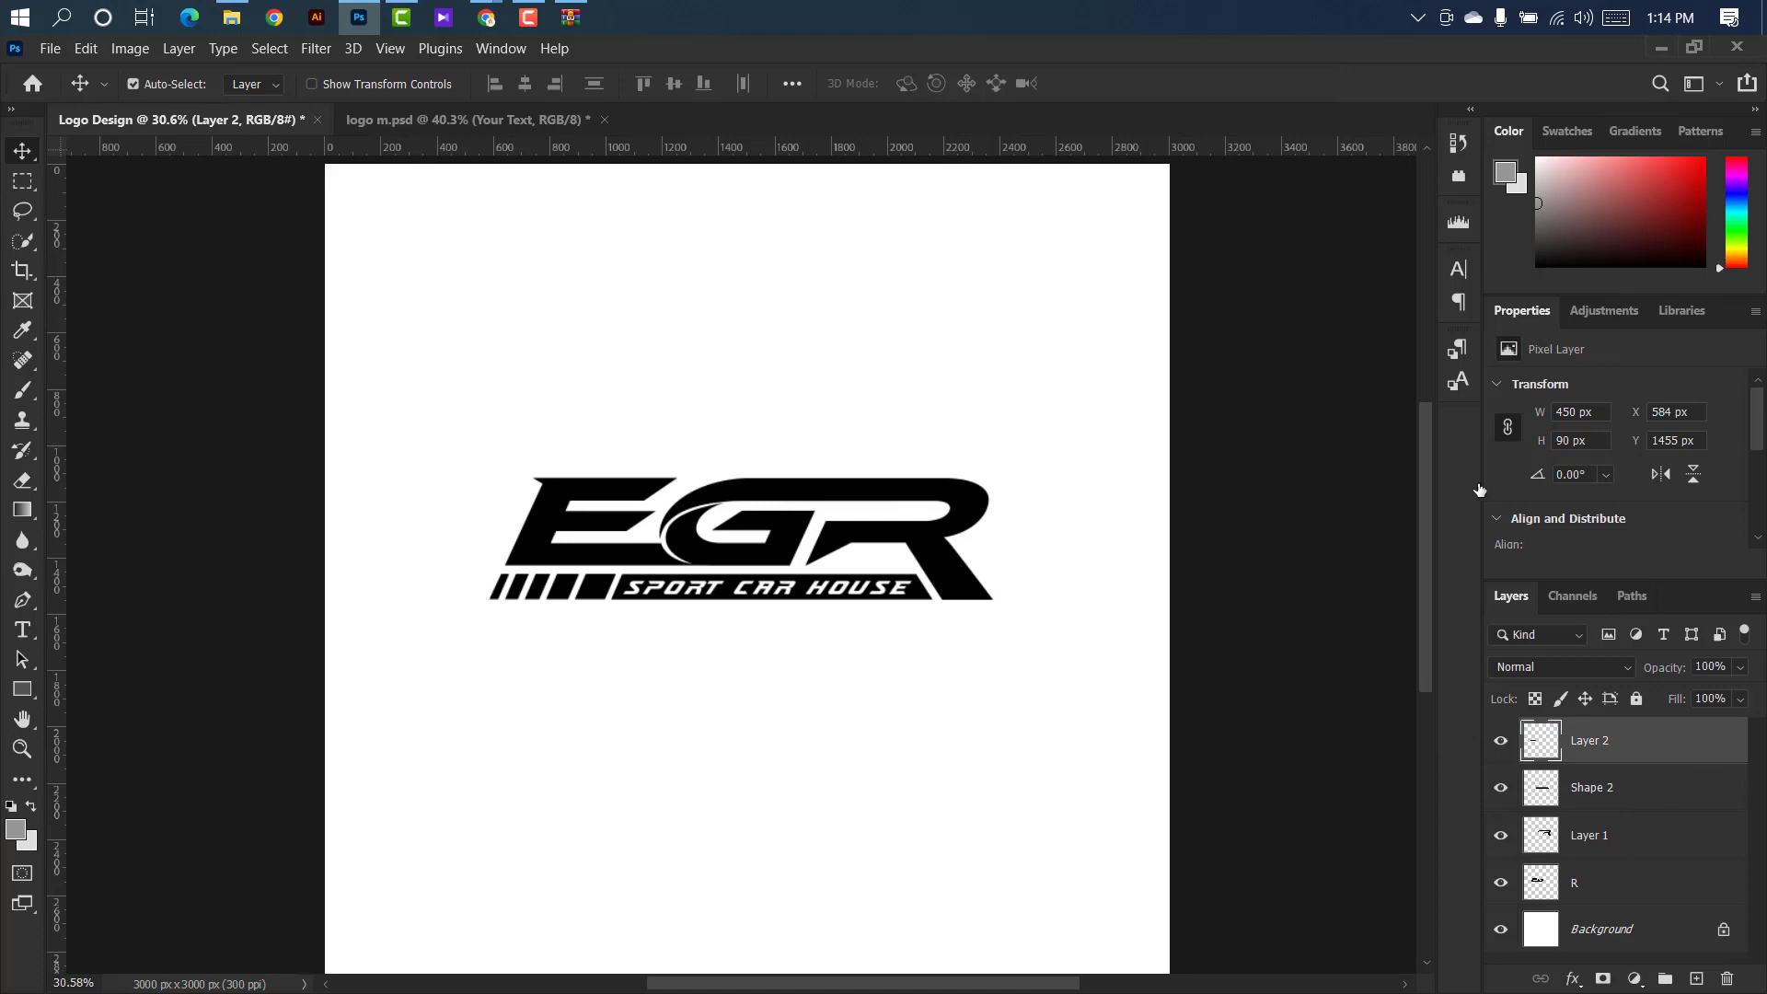
Add a red Gradient Overlay to the stripe blocks on Layer 2, with color stops 800c0c at 0% and e61311 at 23%.
left_click(1024, 539)
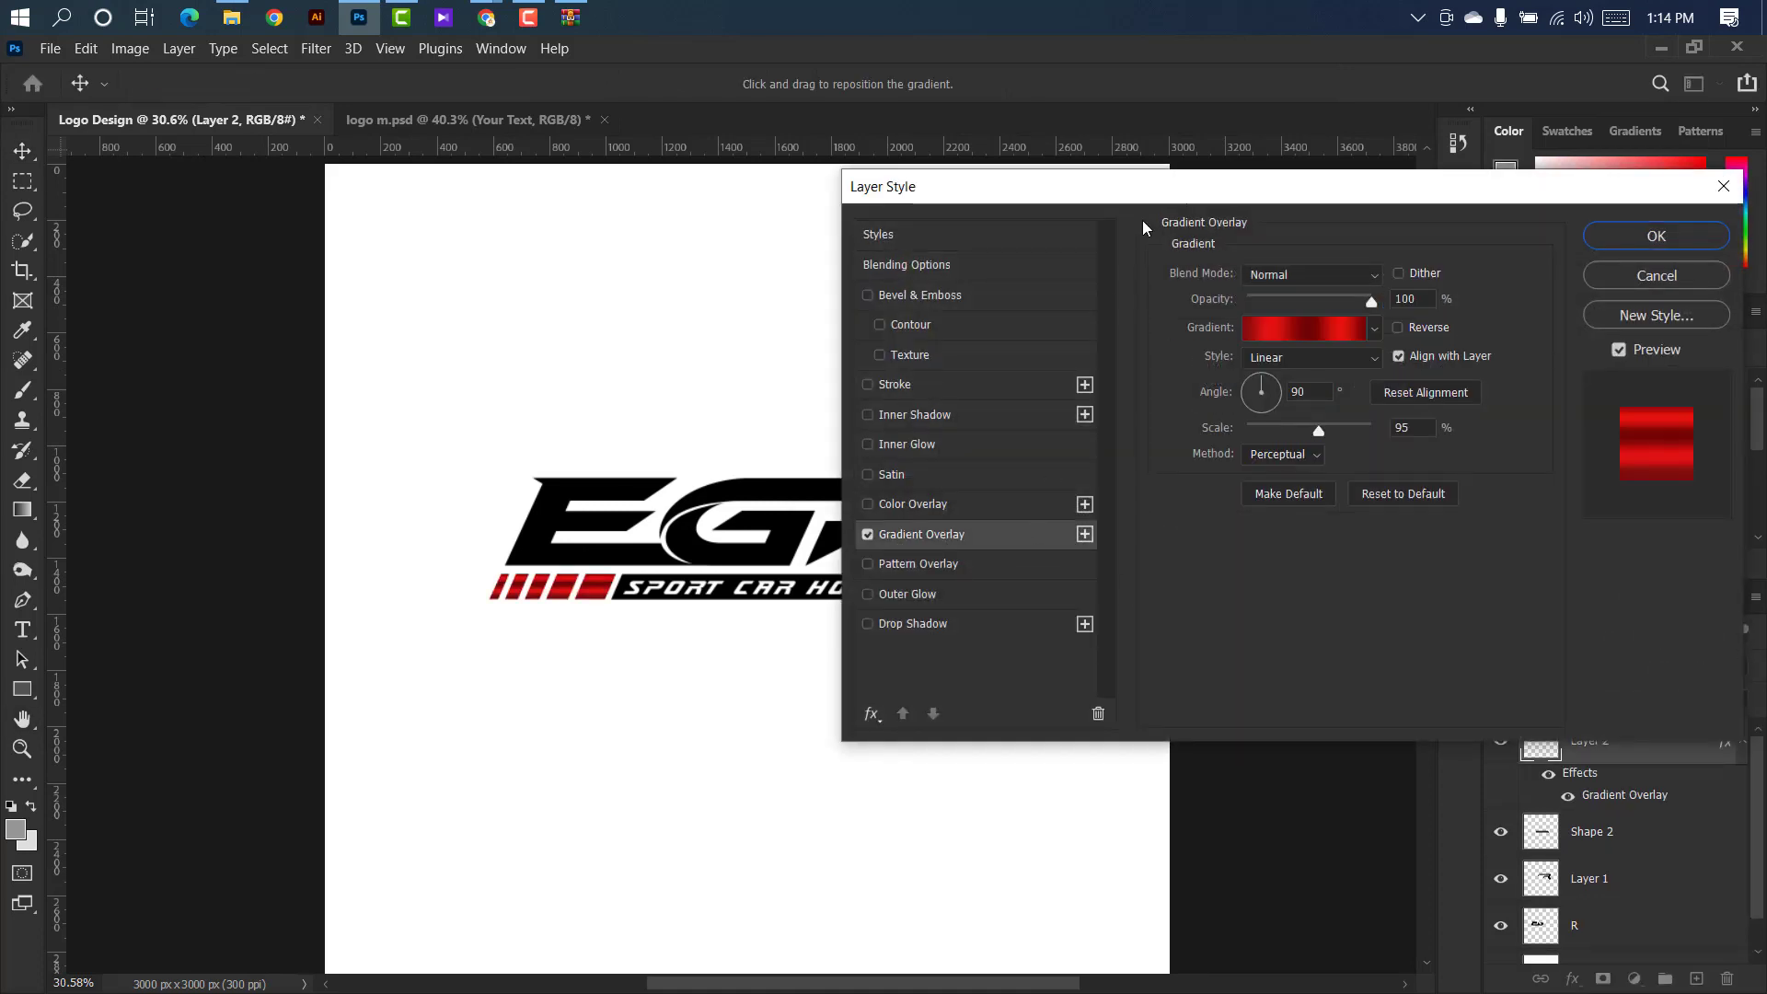
left_click_drag(1089, 189, 1076, 129)
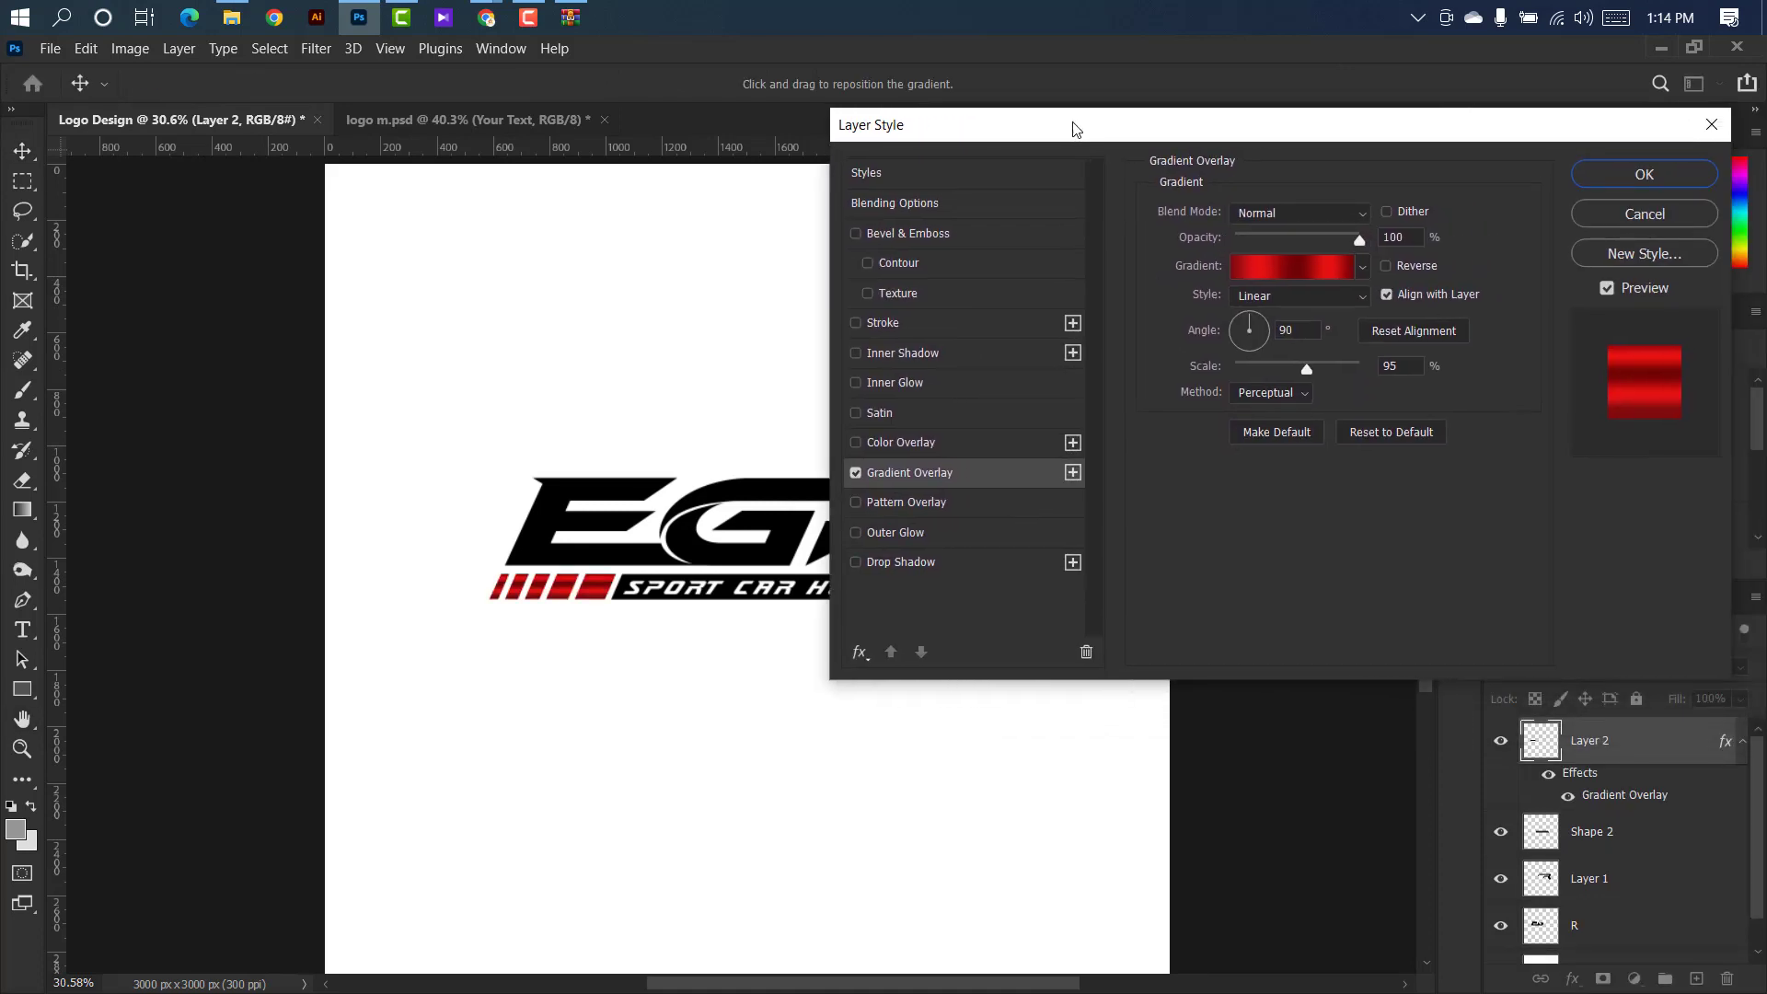
left_click(1288, 267)
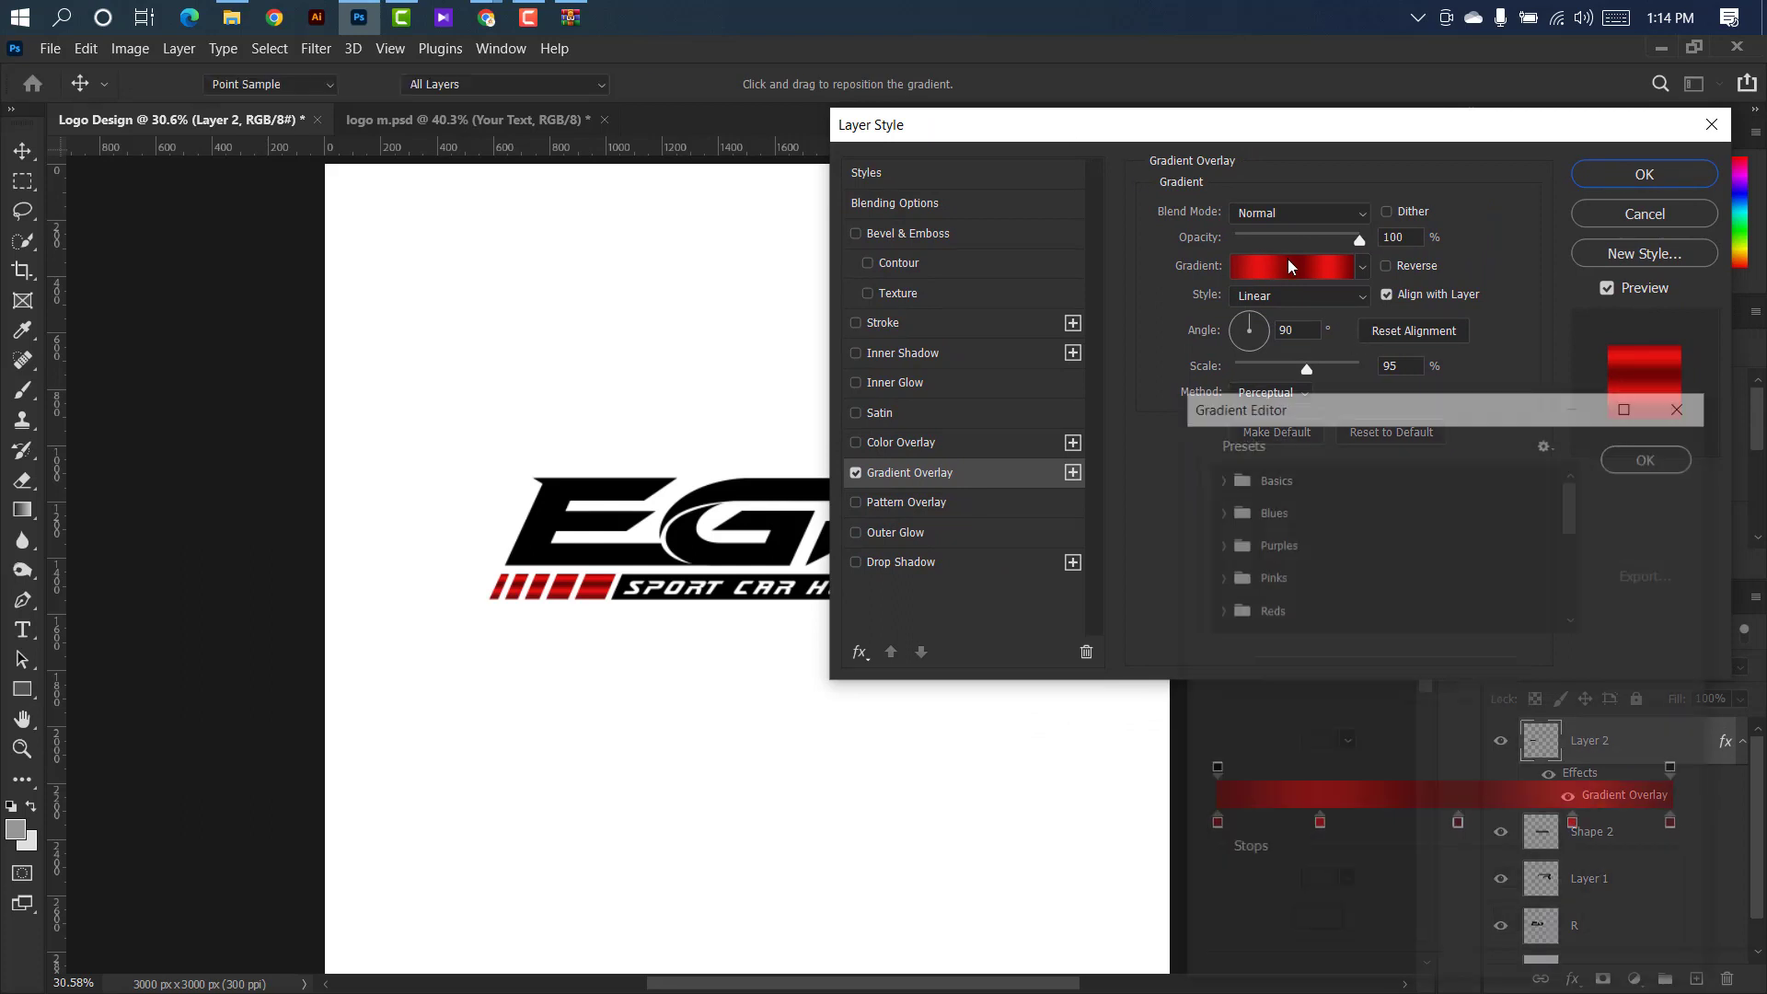
double_click(1213, 823)
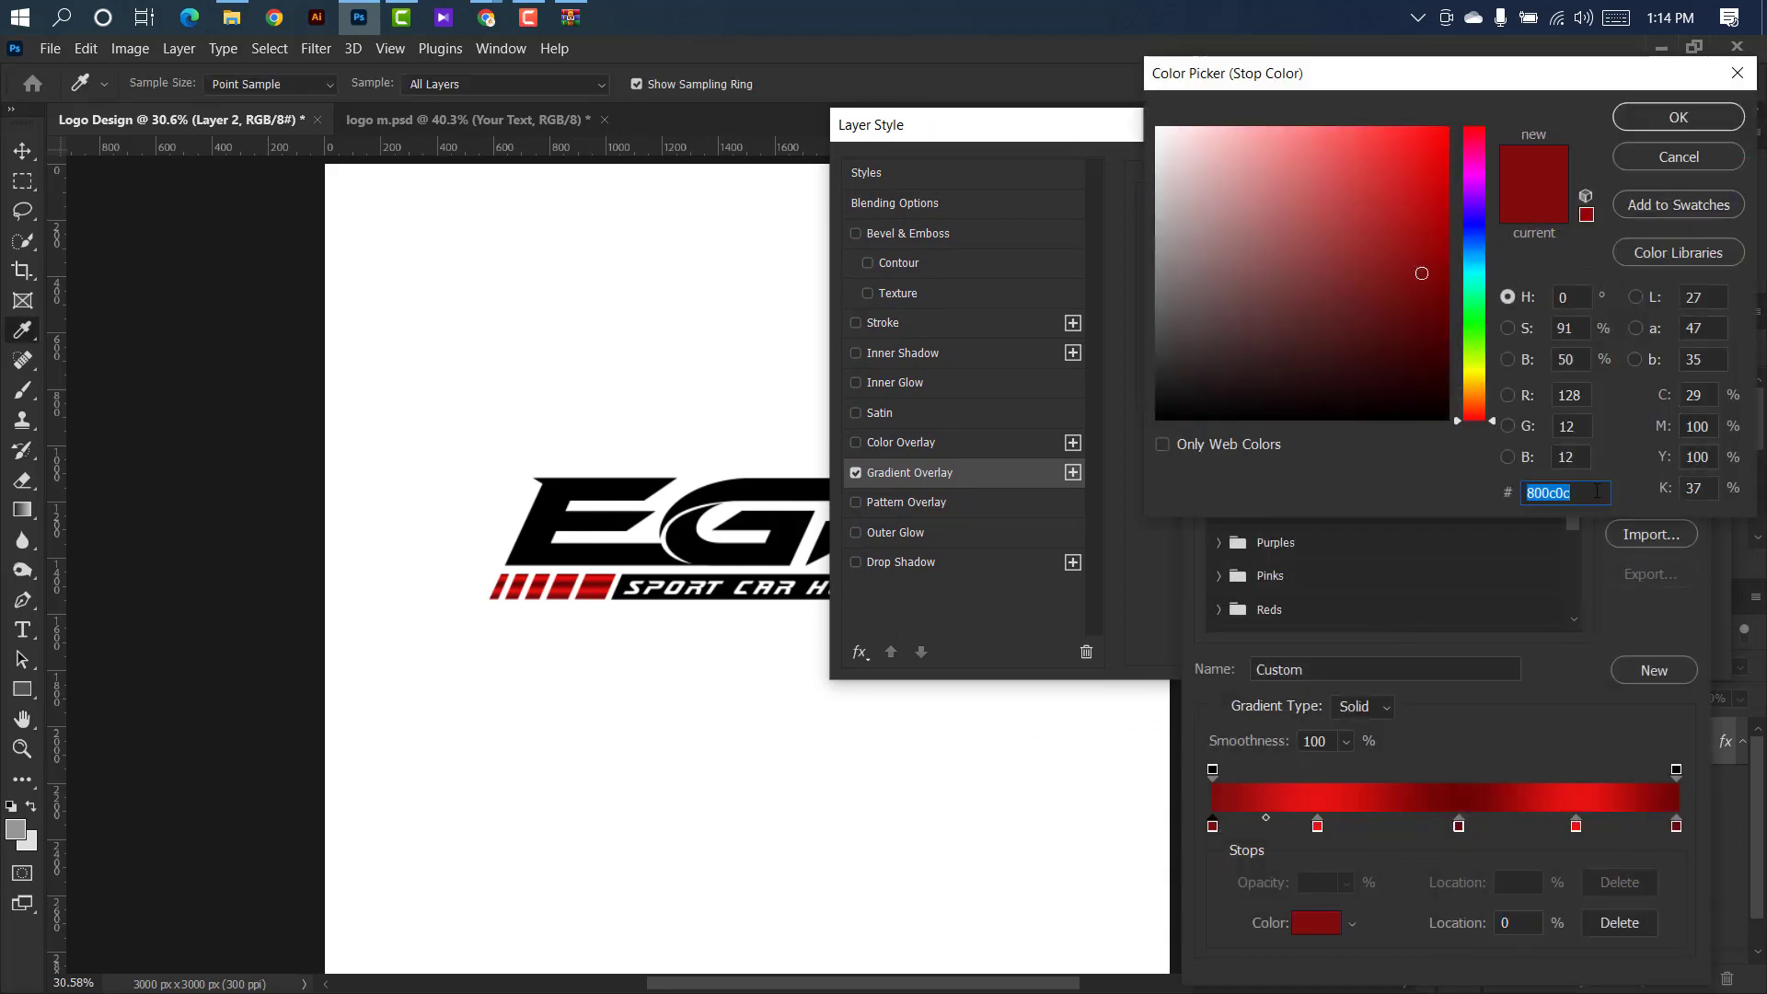
left_click(1679, 117)
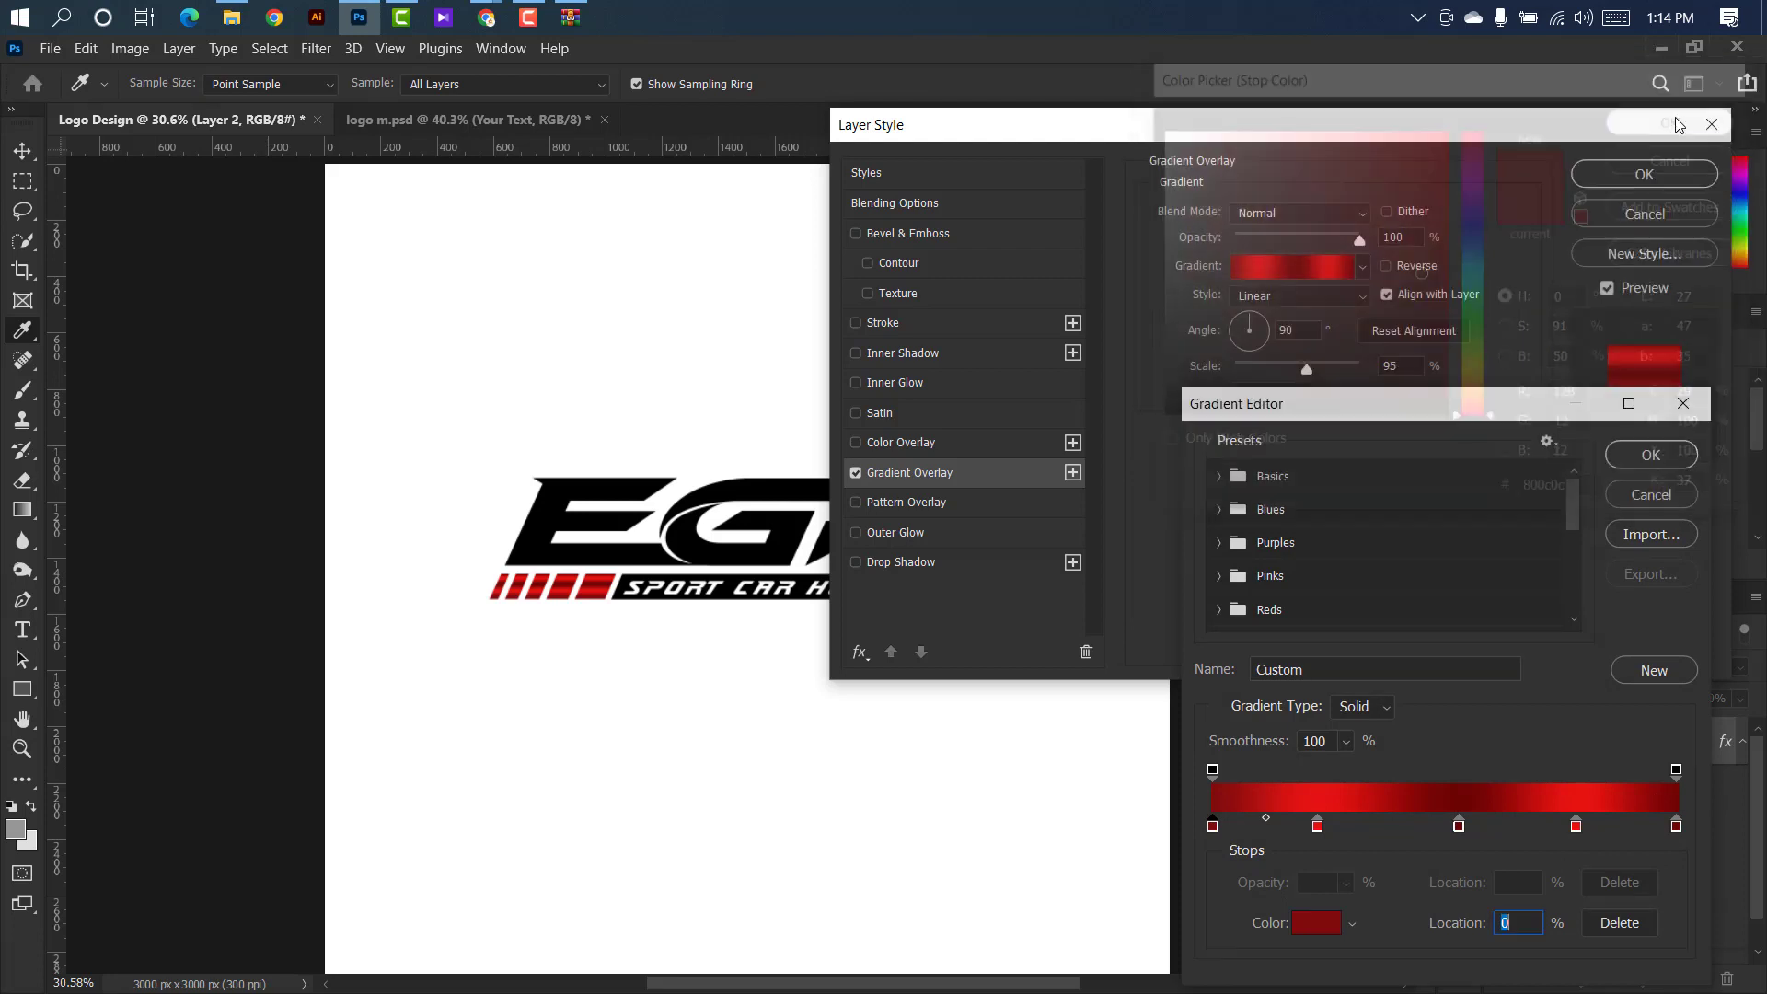
double_click(1317, 826)
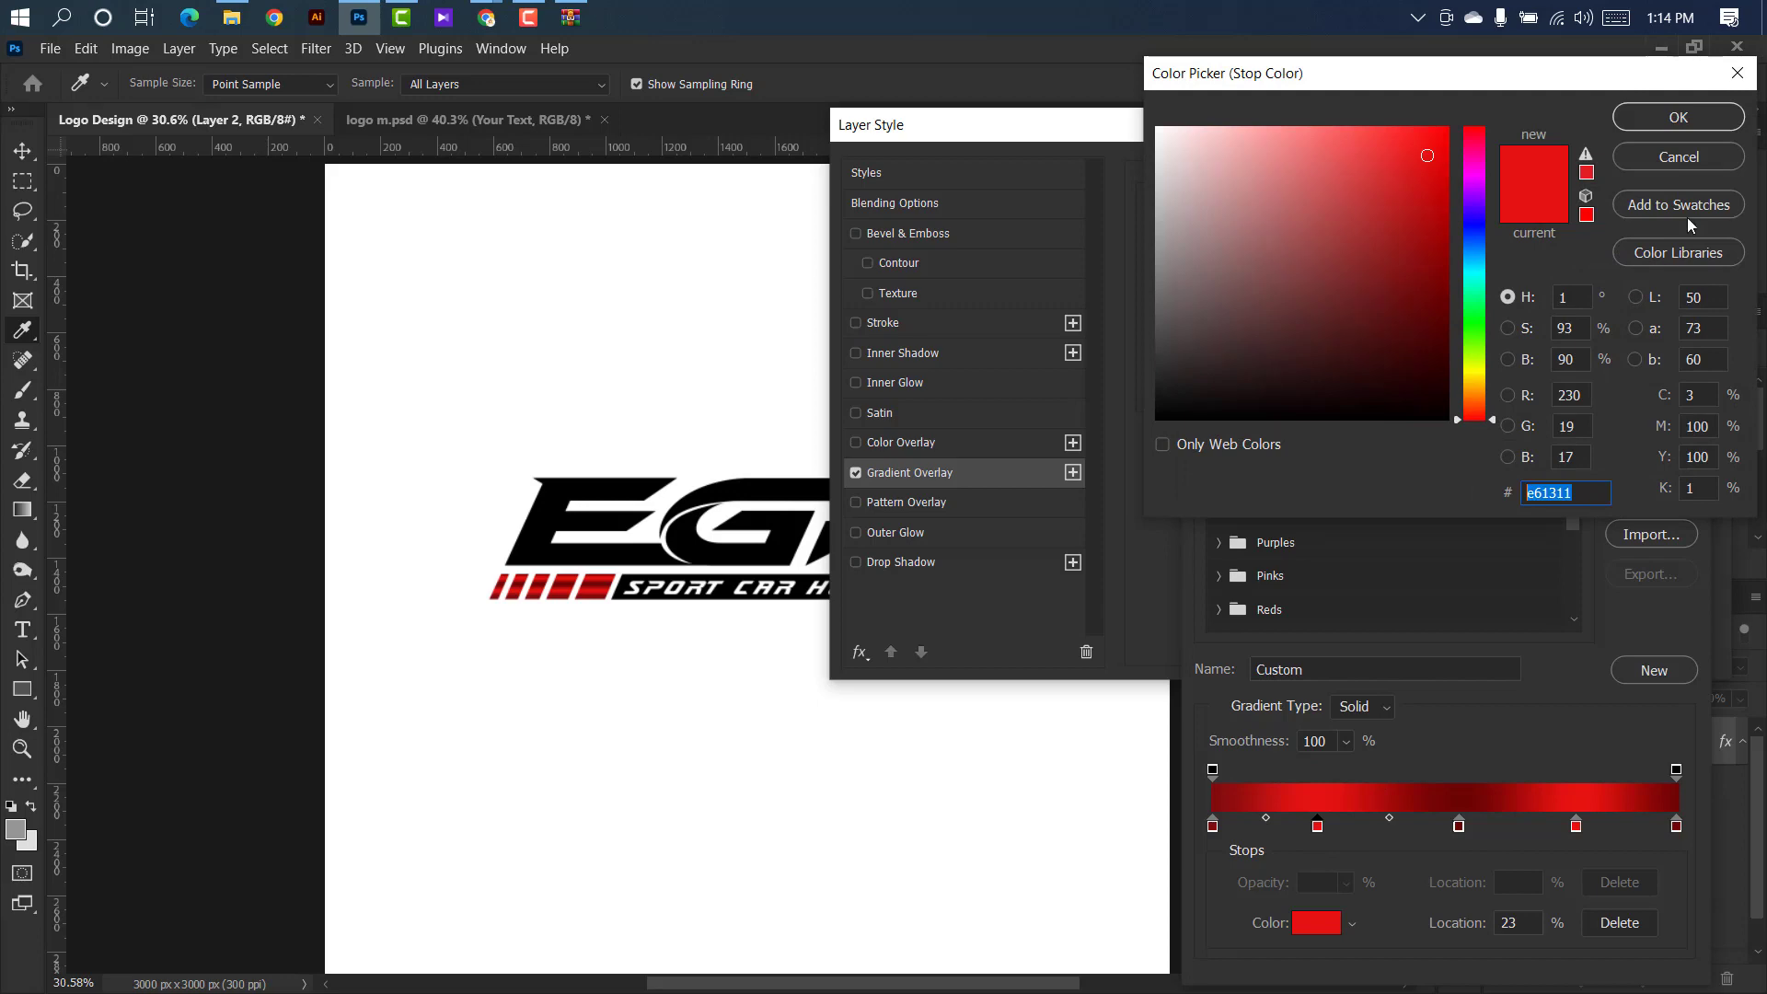
left_click(1678, 118)
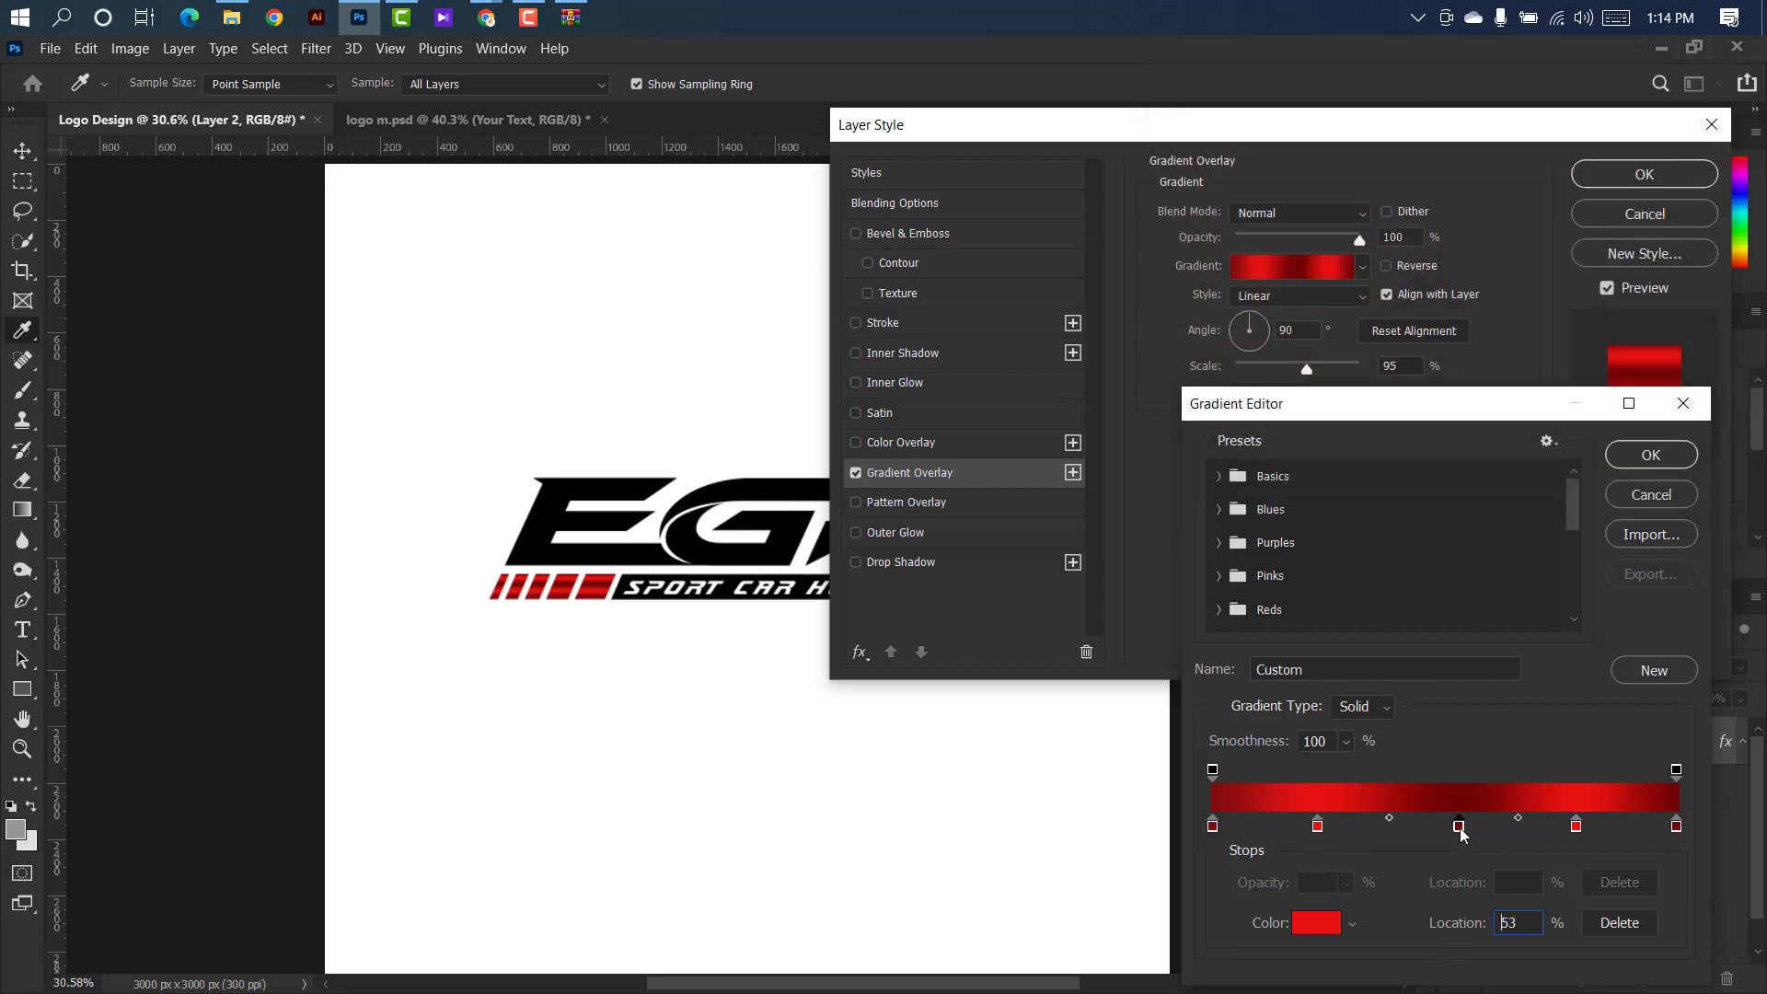
Use 6c0404 at 53%, e81310 at 78% and 6e0404 at 100% for the stripe gradient's remaining stops and accept the gradient.
double_click(1459, 826)
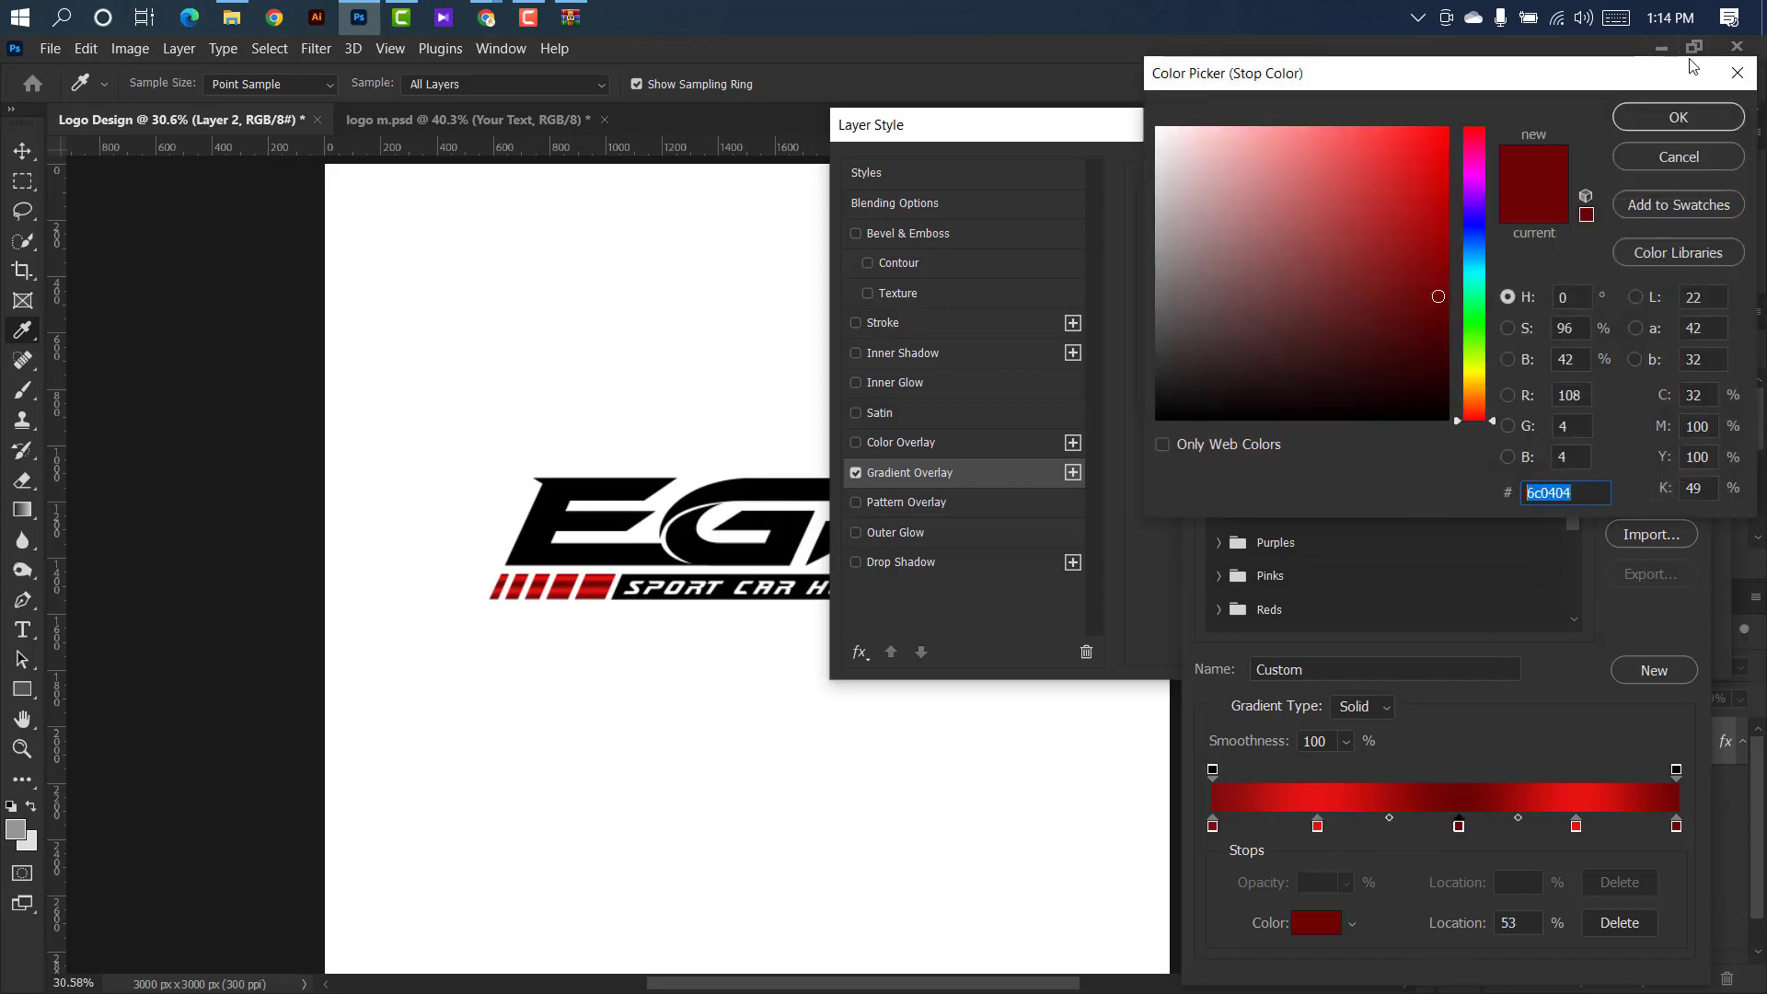
left_click(1678, 118)
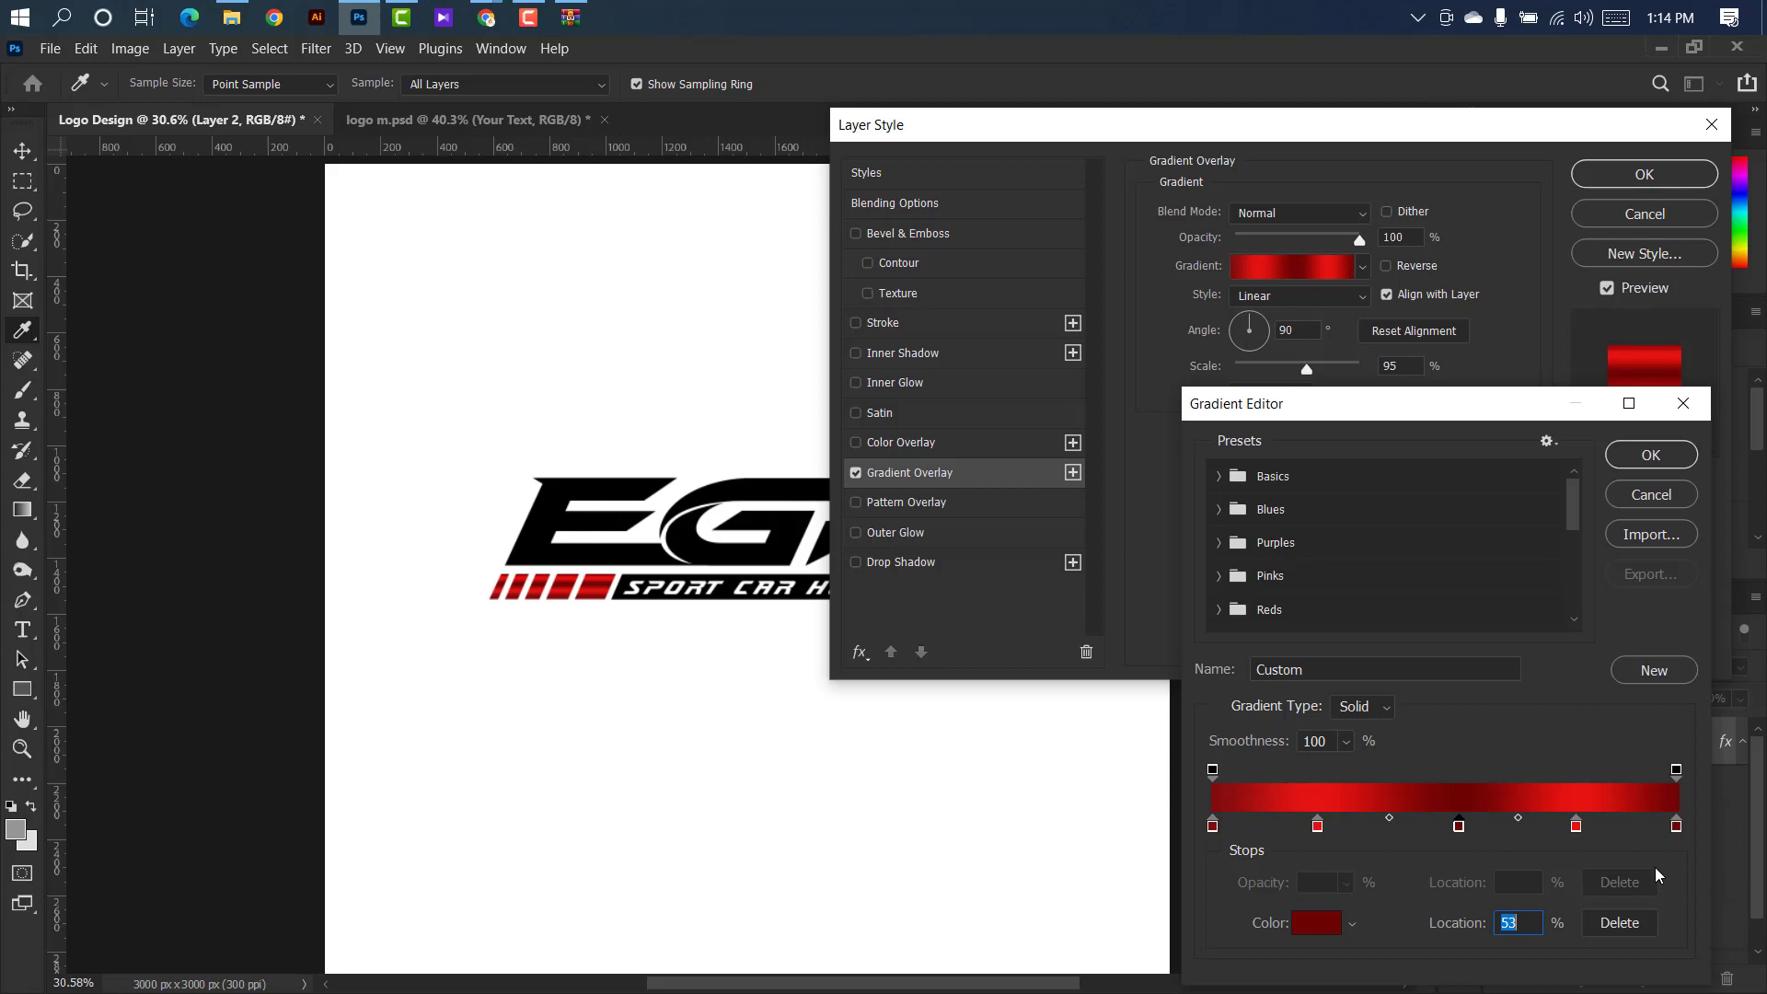
double_click(1577, 826)
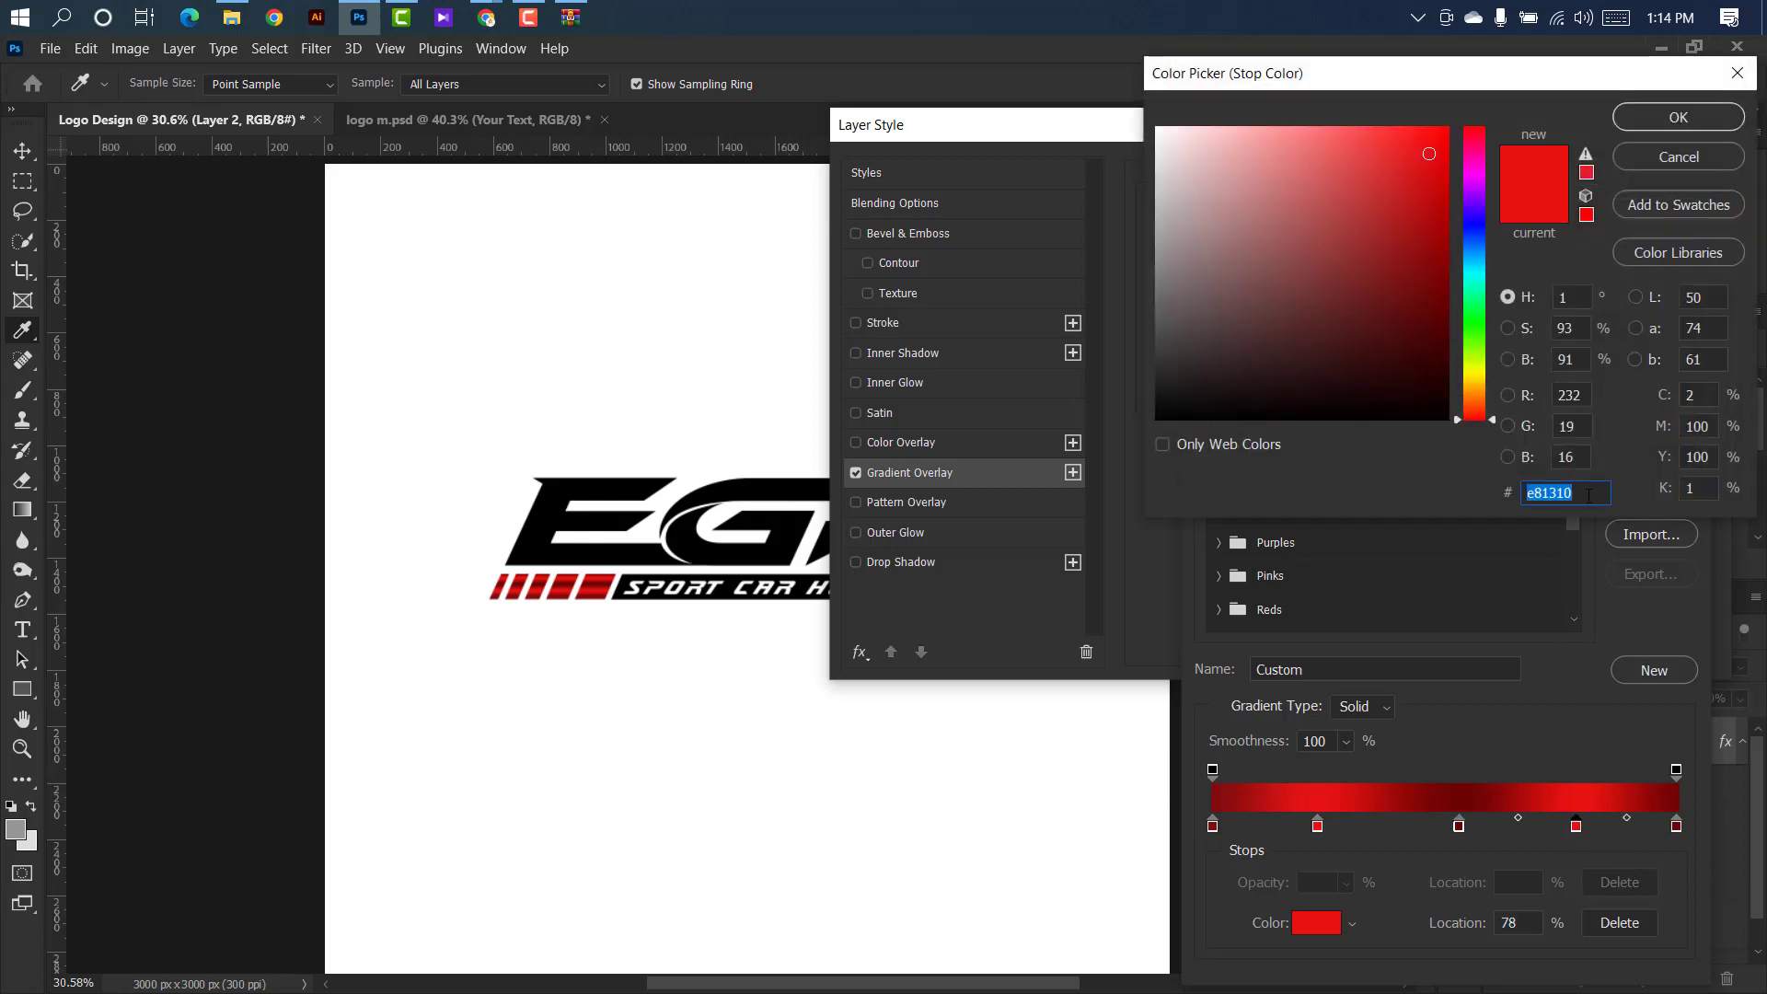
left_click(1662, 120)
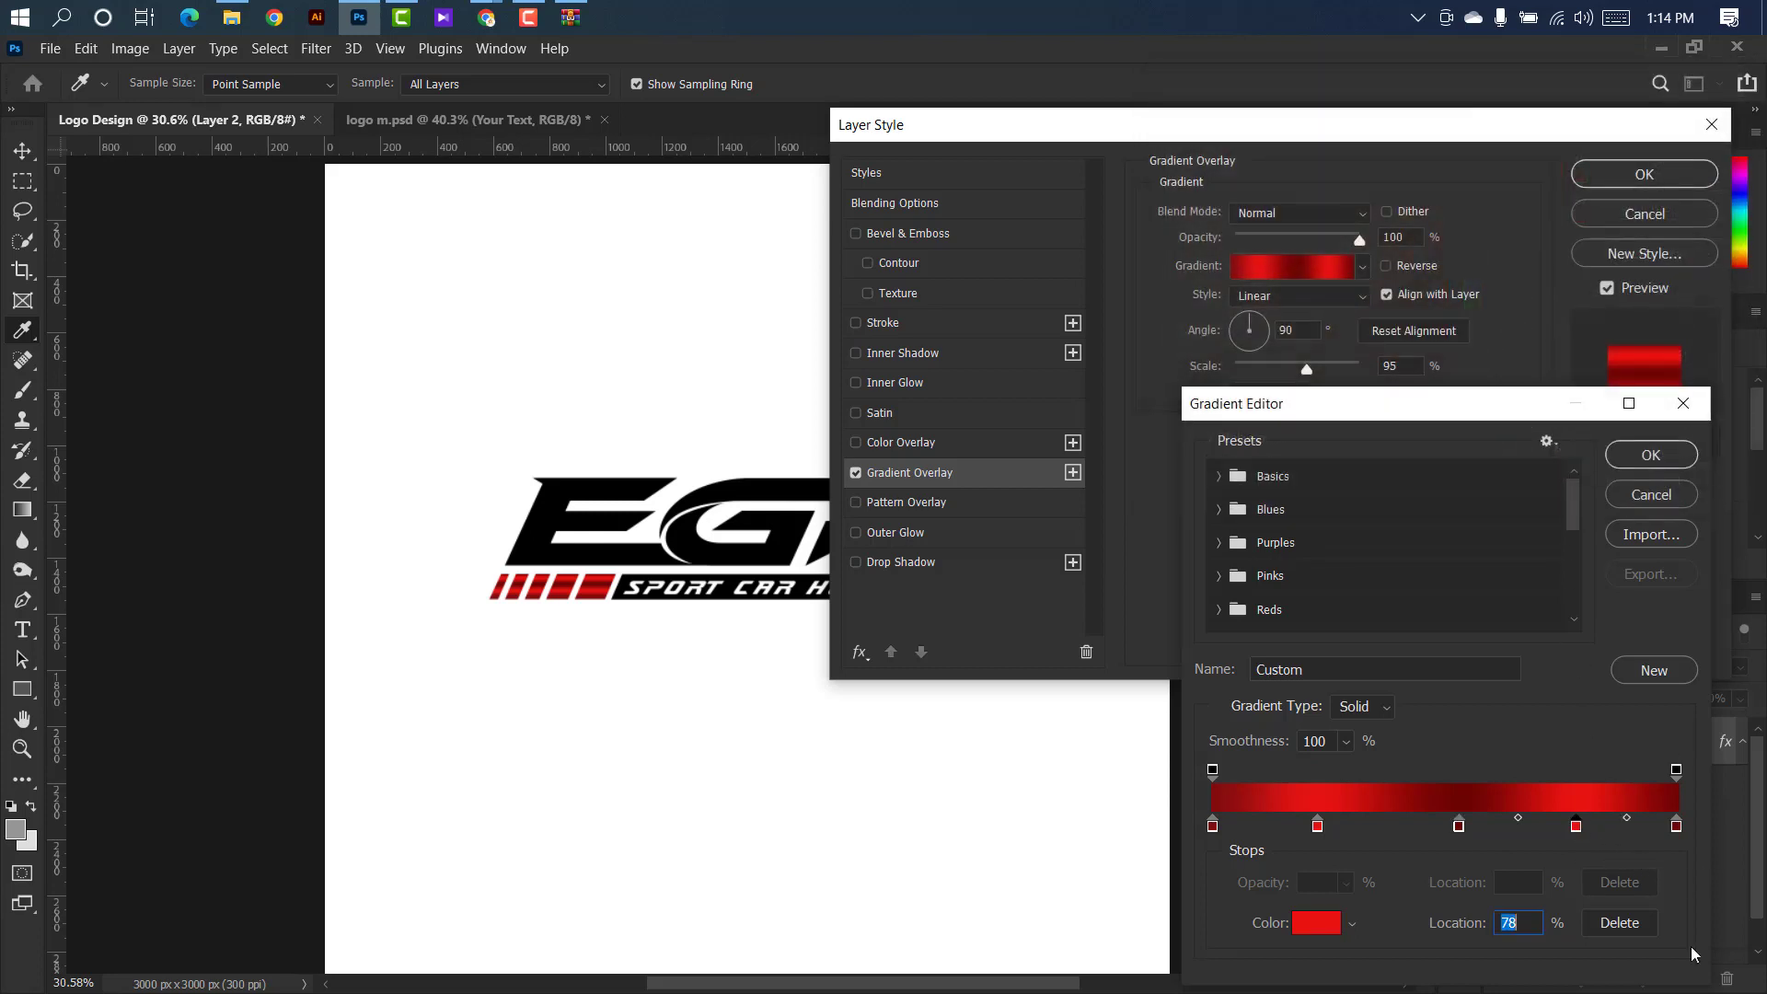
double_click(1676, 827)
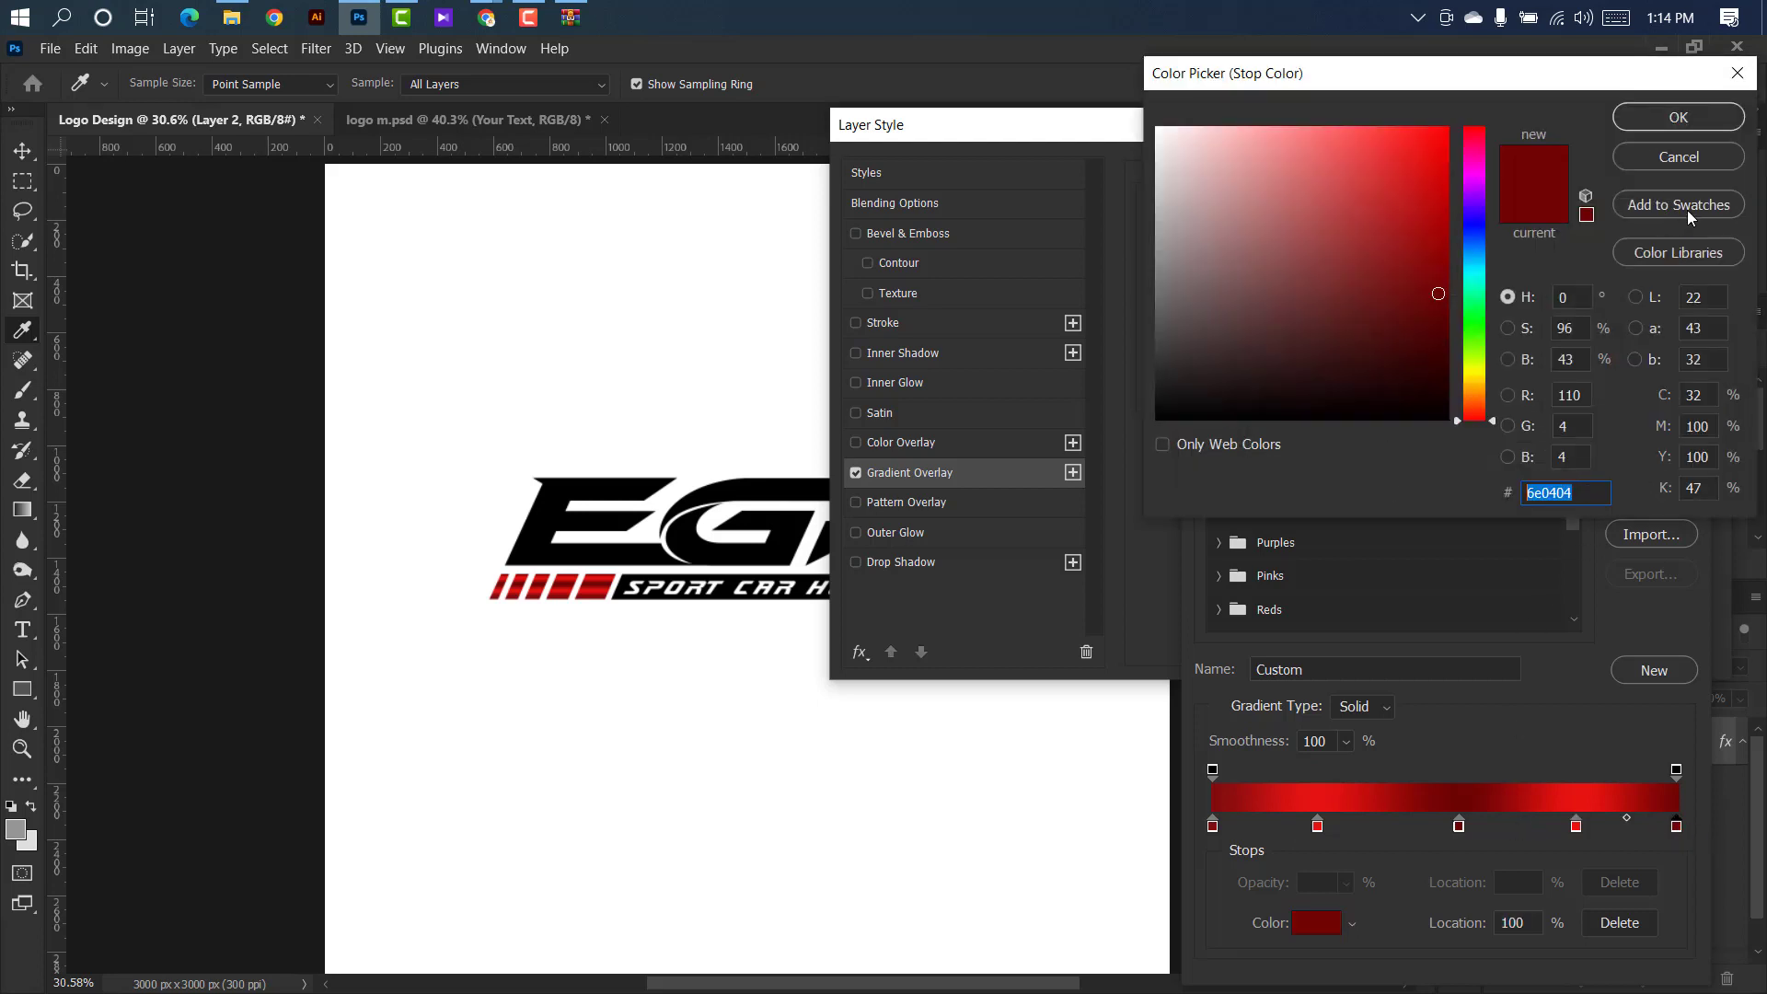
left_click(1679, 117)
left_click(1644, 458)
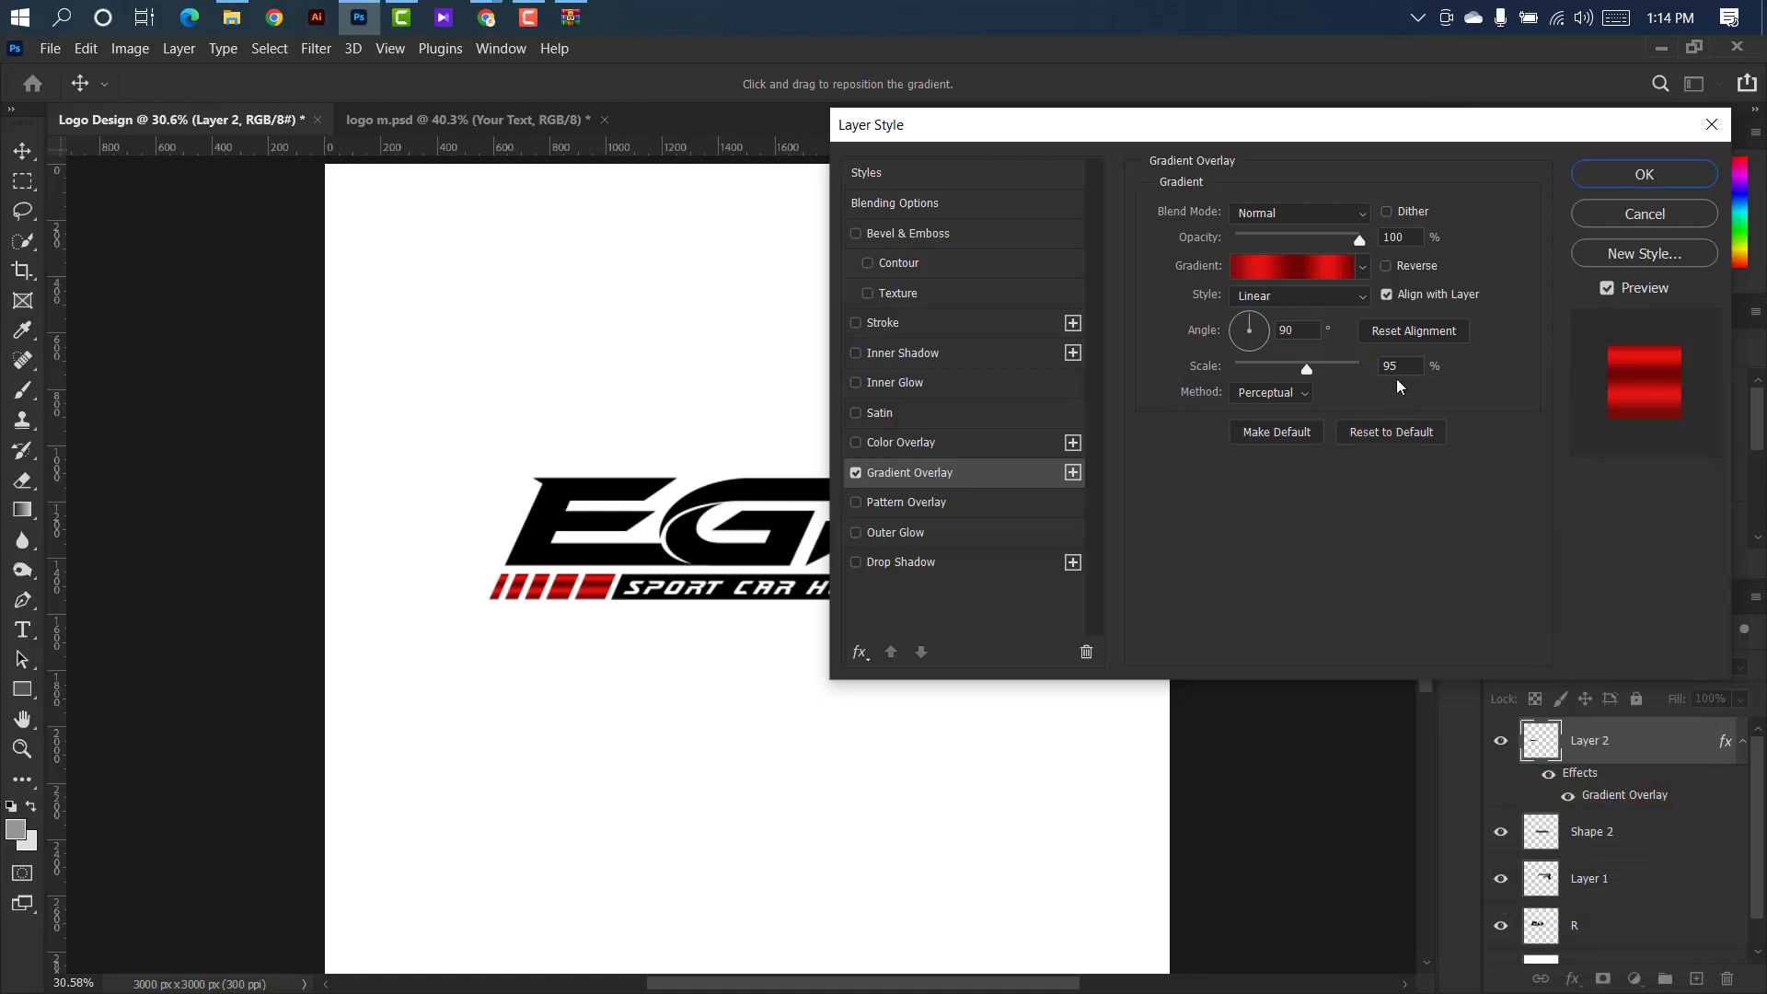
Apply the stripes' linear Gradient Overlay with 95% scale and 100% opacity.
left_click_drag(1400, 367, 1373, 365)
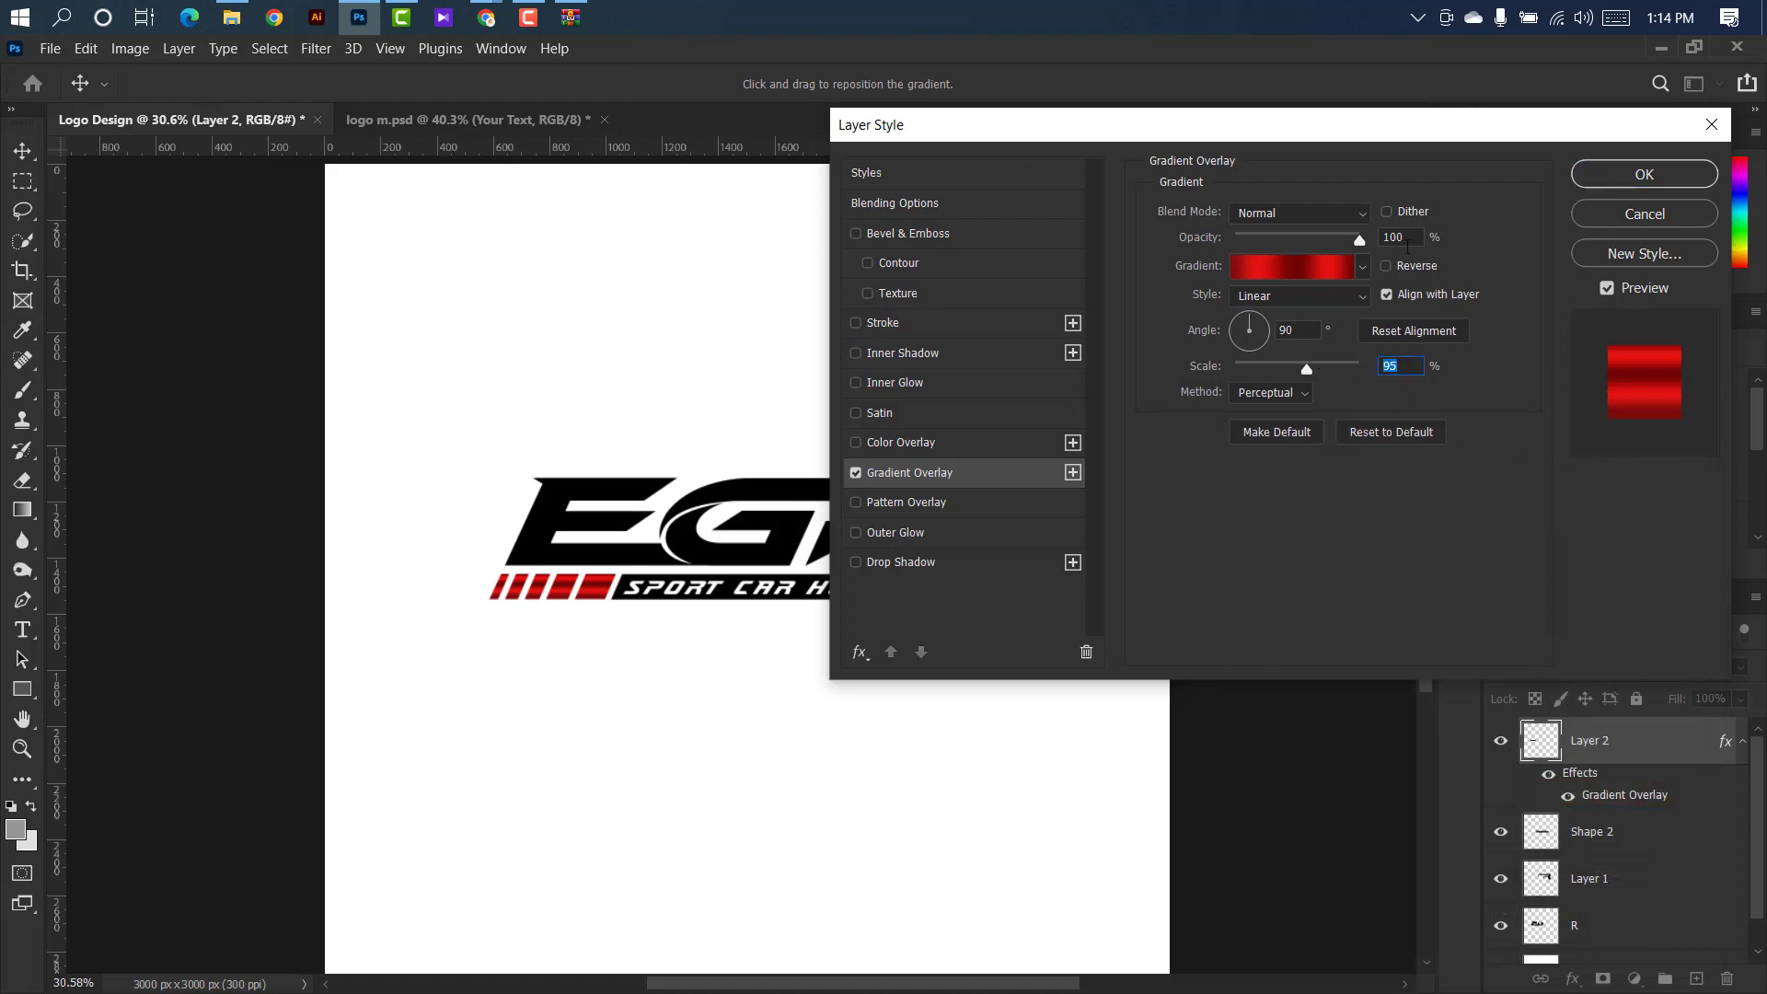
left_click_drag(1407, 241, 1359, 237)
left_click(1635, 175)
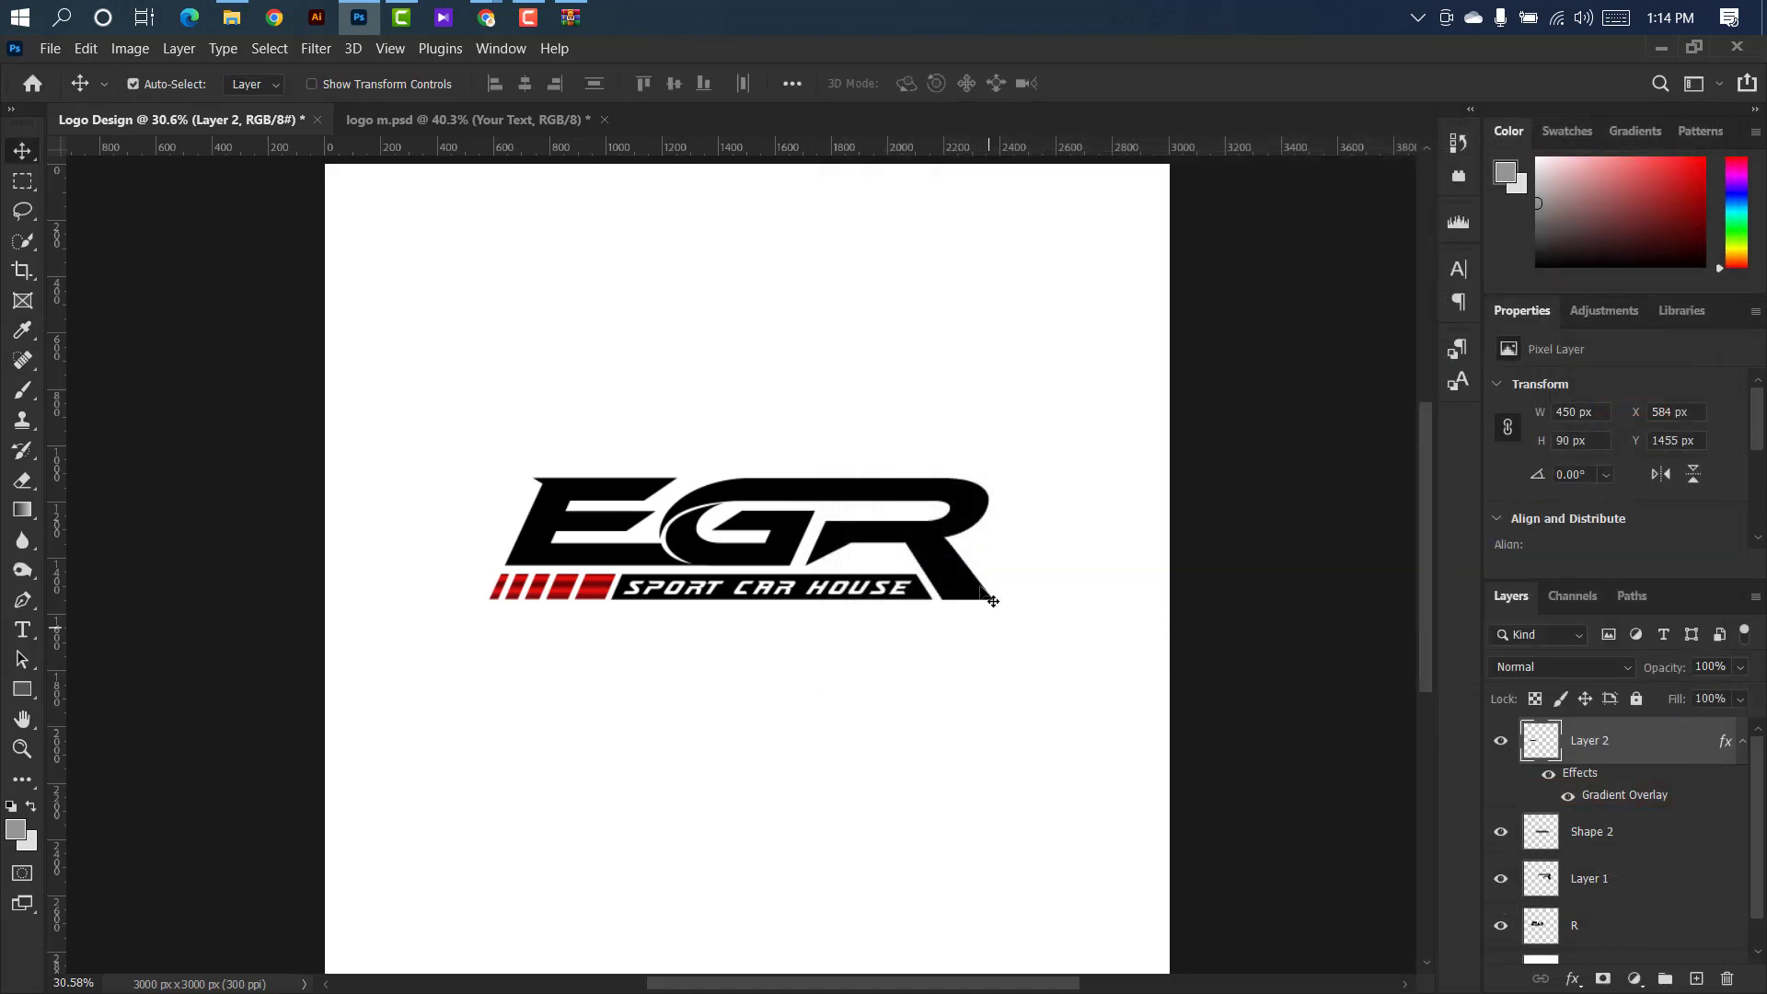
Apply the same red linear Gradient Overlay to the R letter on Layer 1, adjusting its scale to about 93%.
left_click(945, 557)
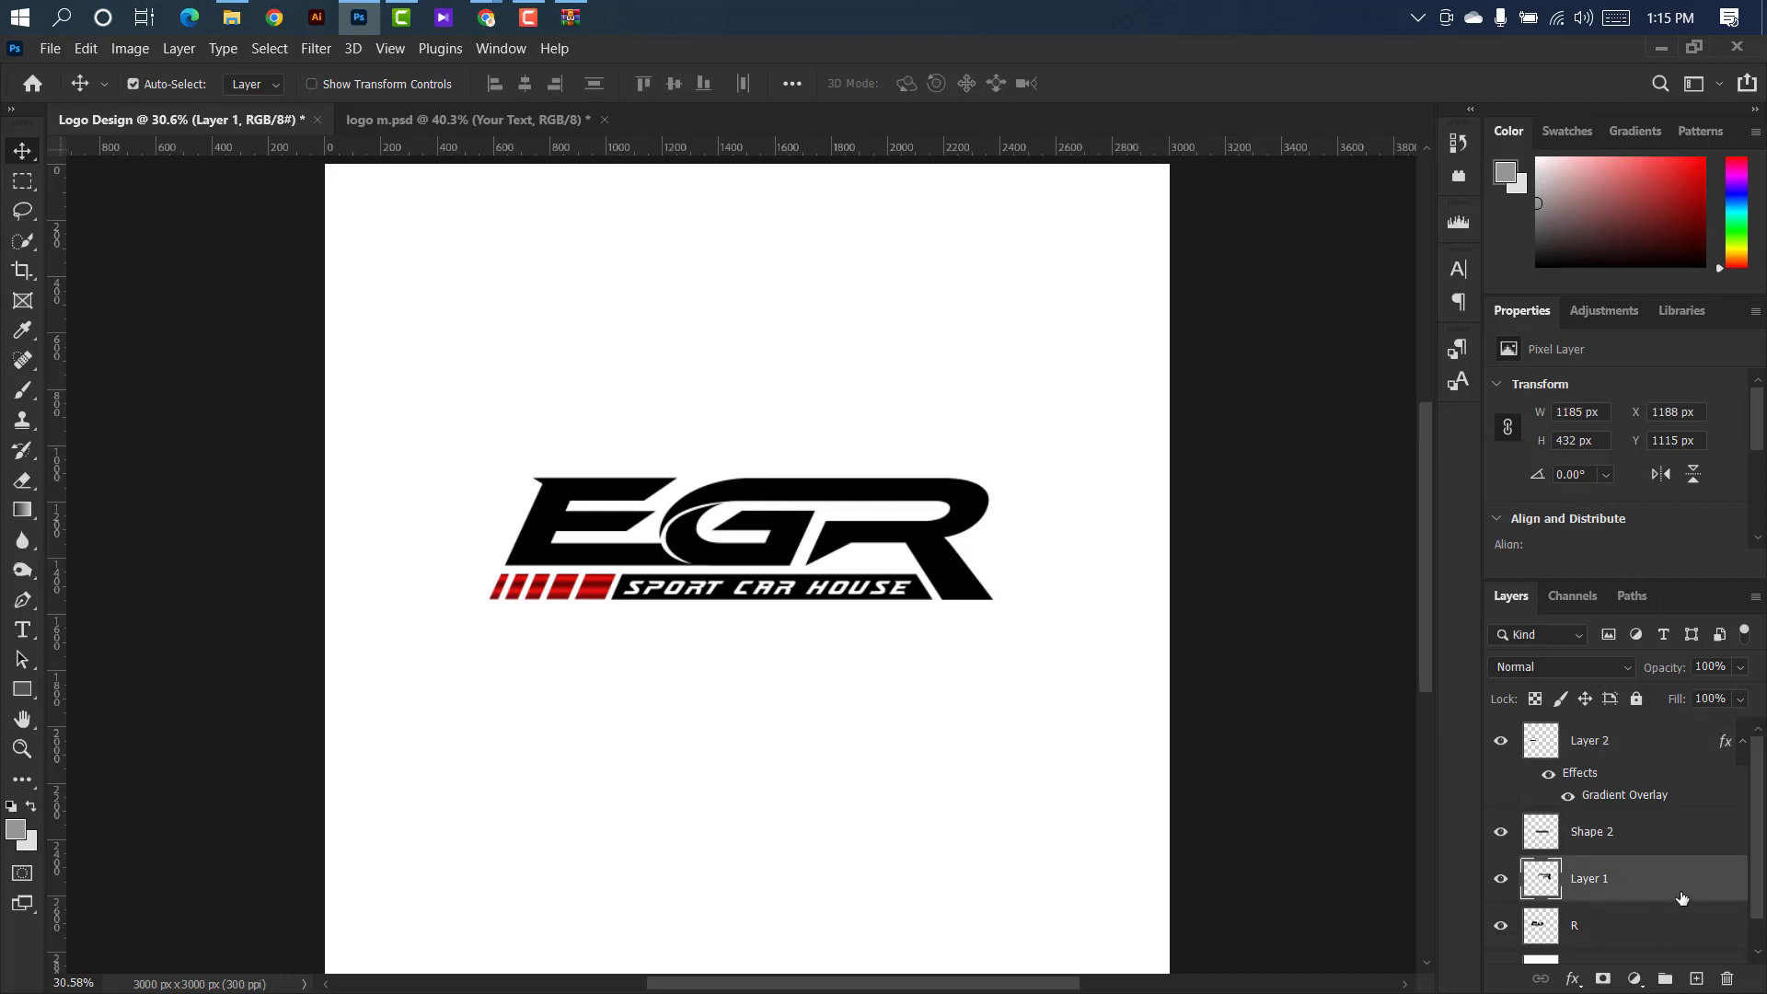
double_click(1647, 879)
left_click(994, 481)
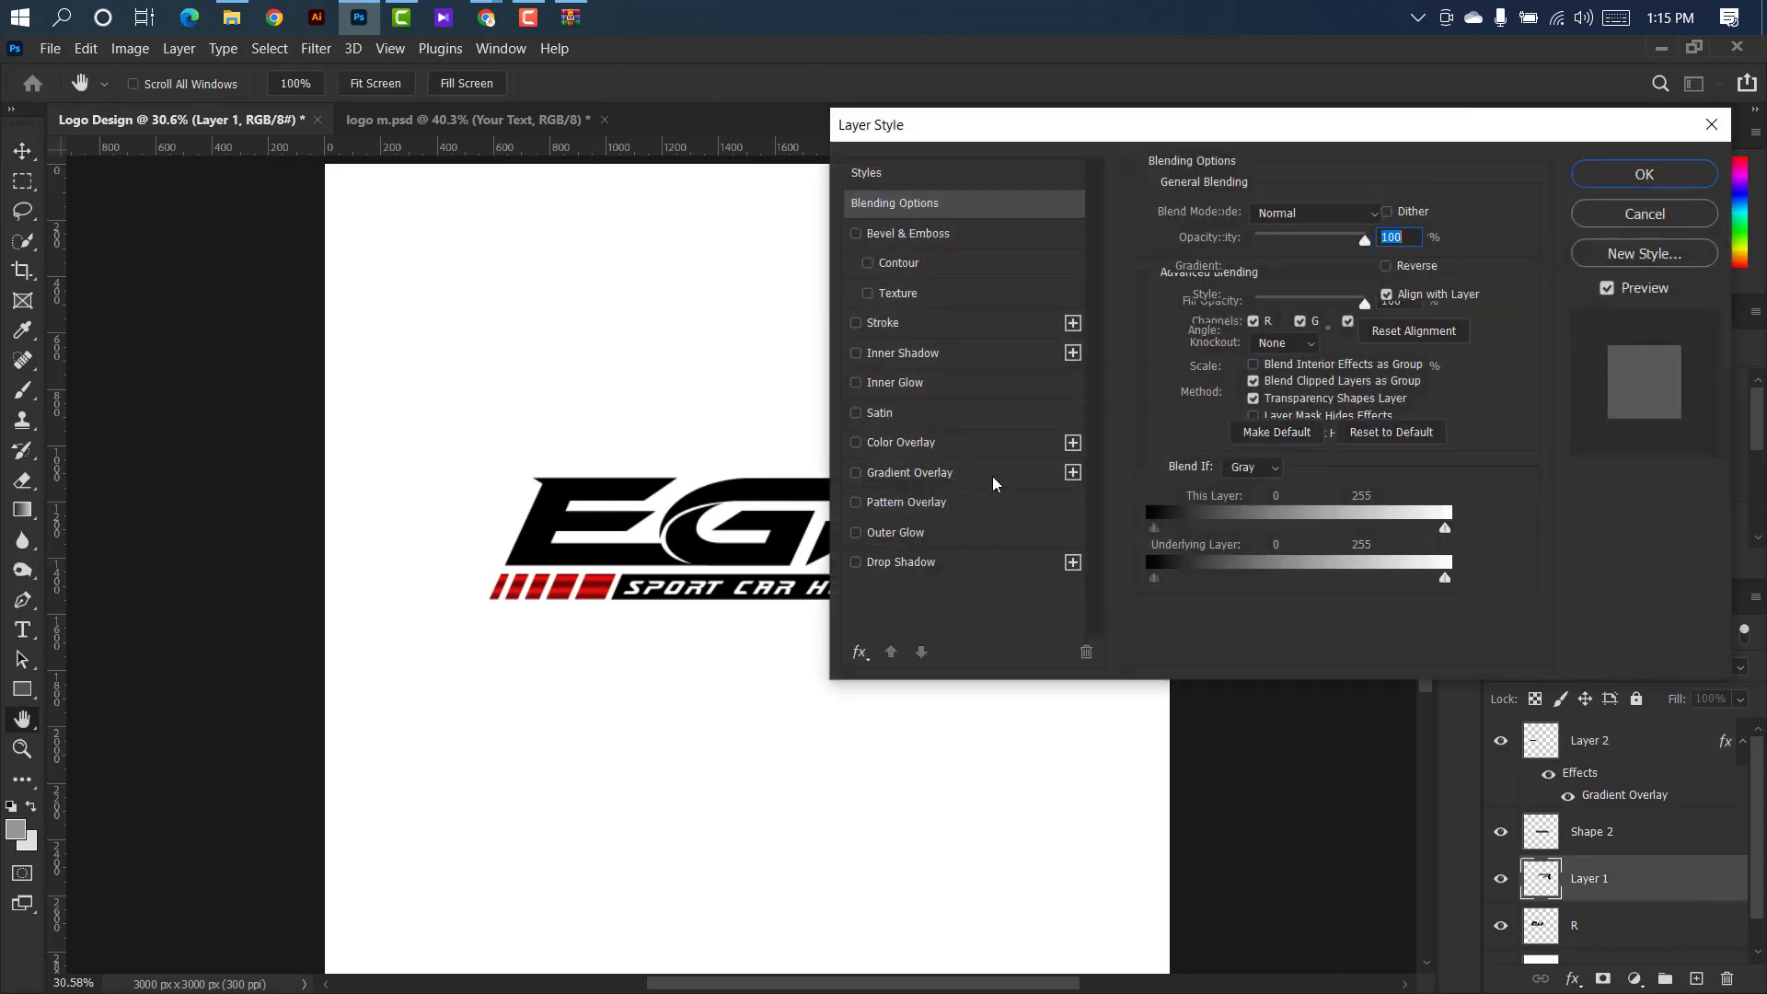
left_click_drag(1109, 129, 1319, 99)
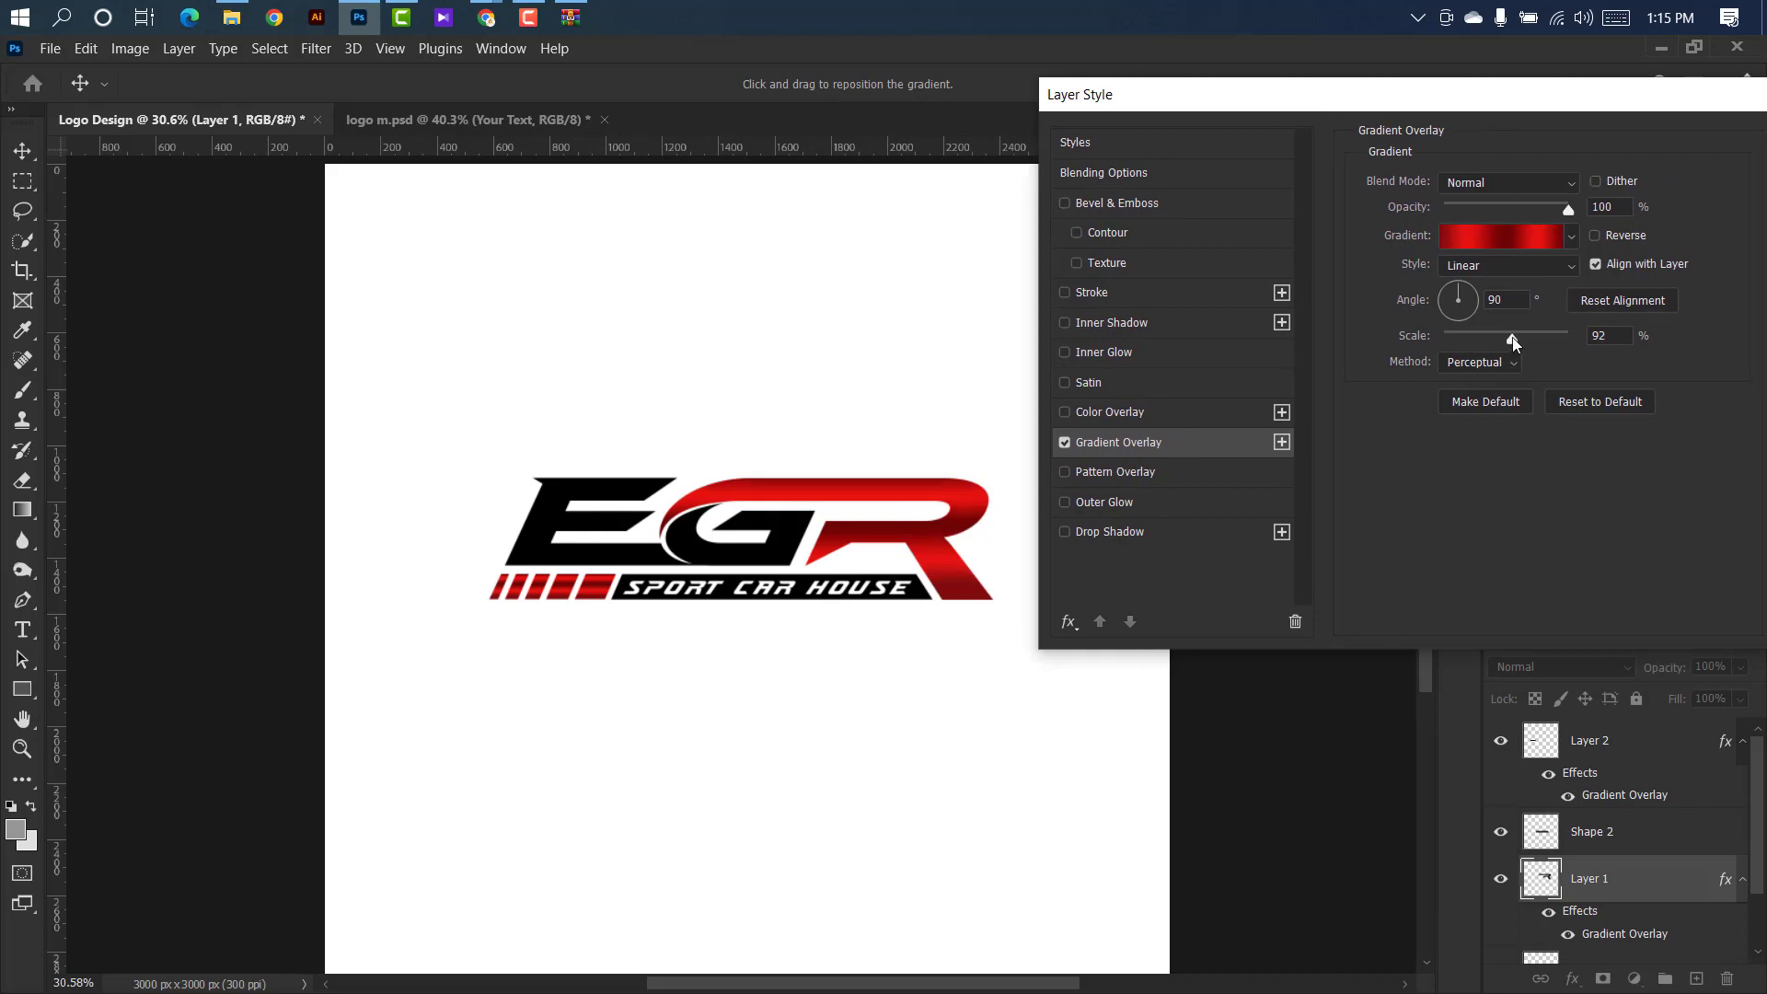
left_click_drag(1505, 337, 1515, 339)
left_click_drag(1515, 99, 1194, 108)
left_click(1515, 153)
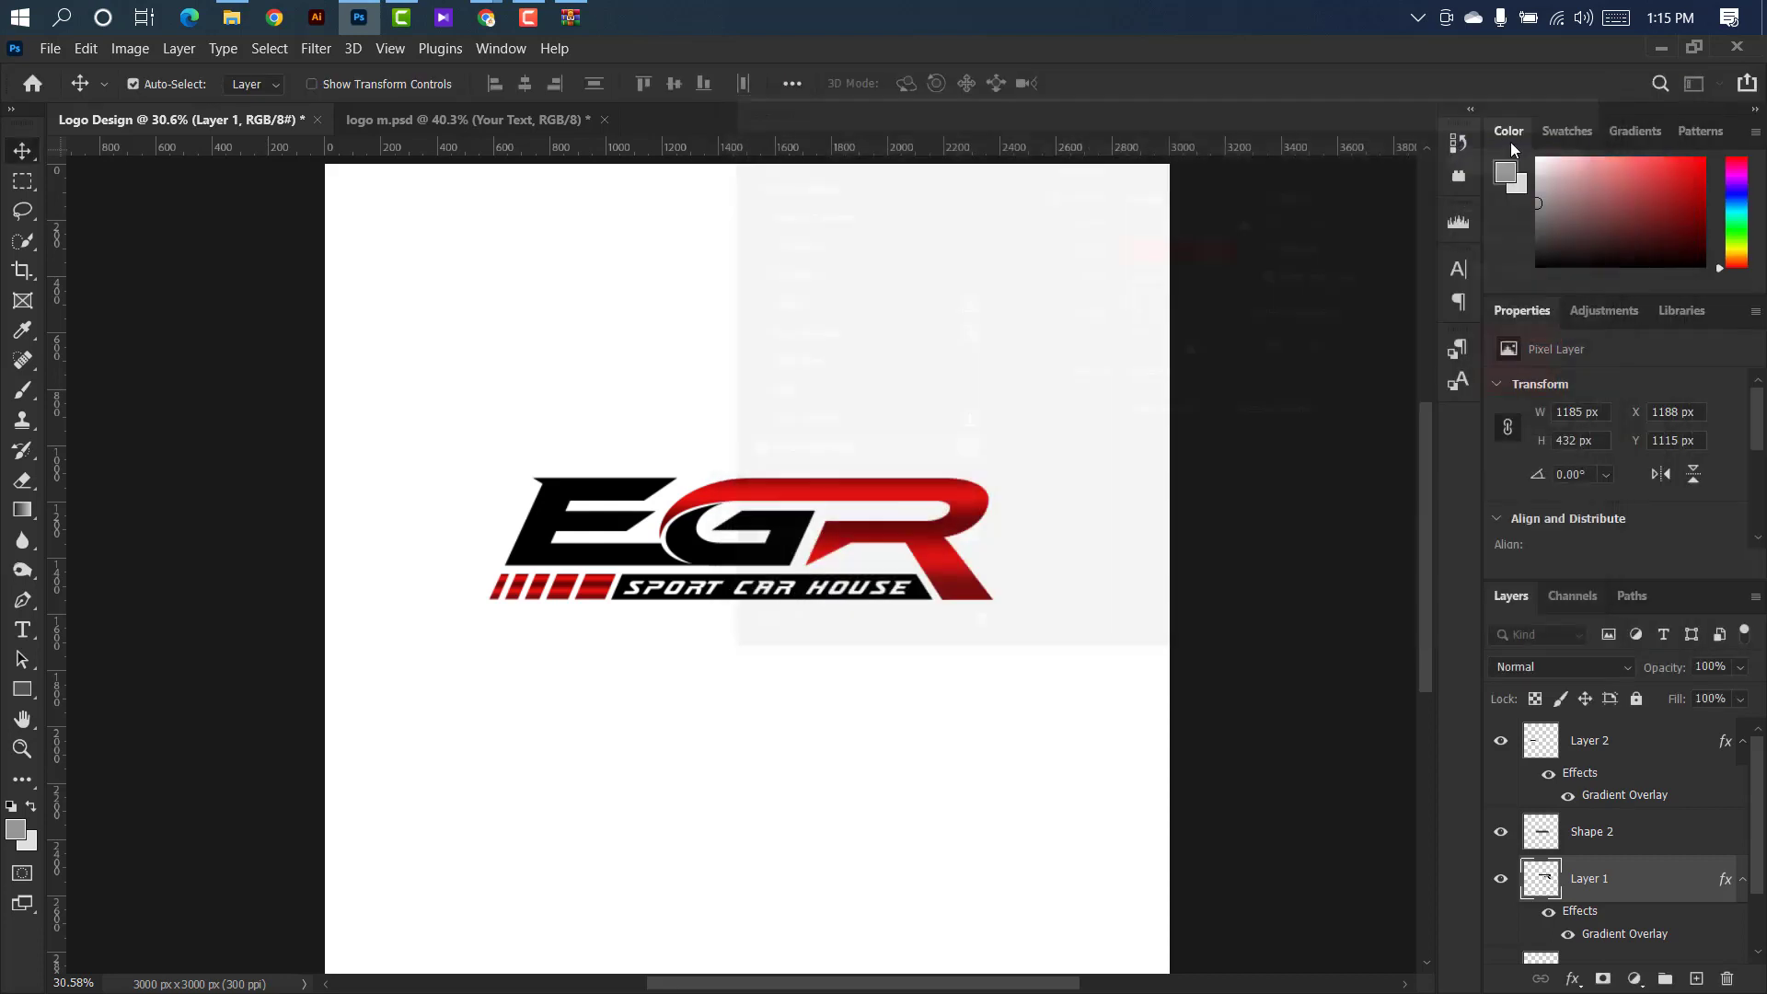
Add a Gradient Overlay to the E and G letters on layer R and open its gradient for editing.
scroll(840, 603, "up", 3)
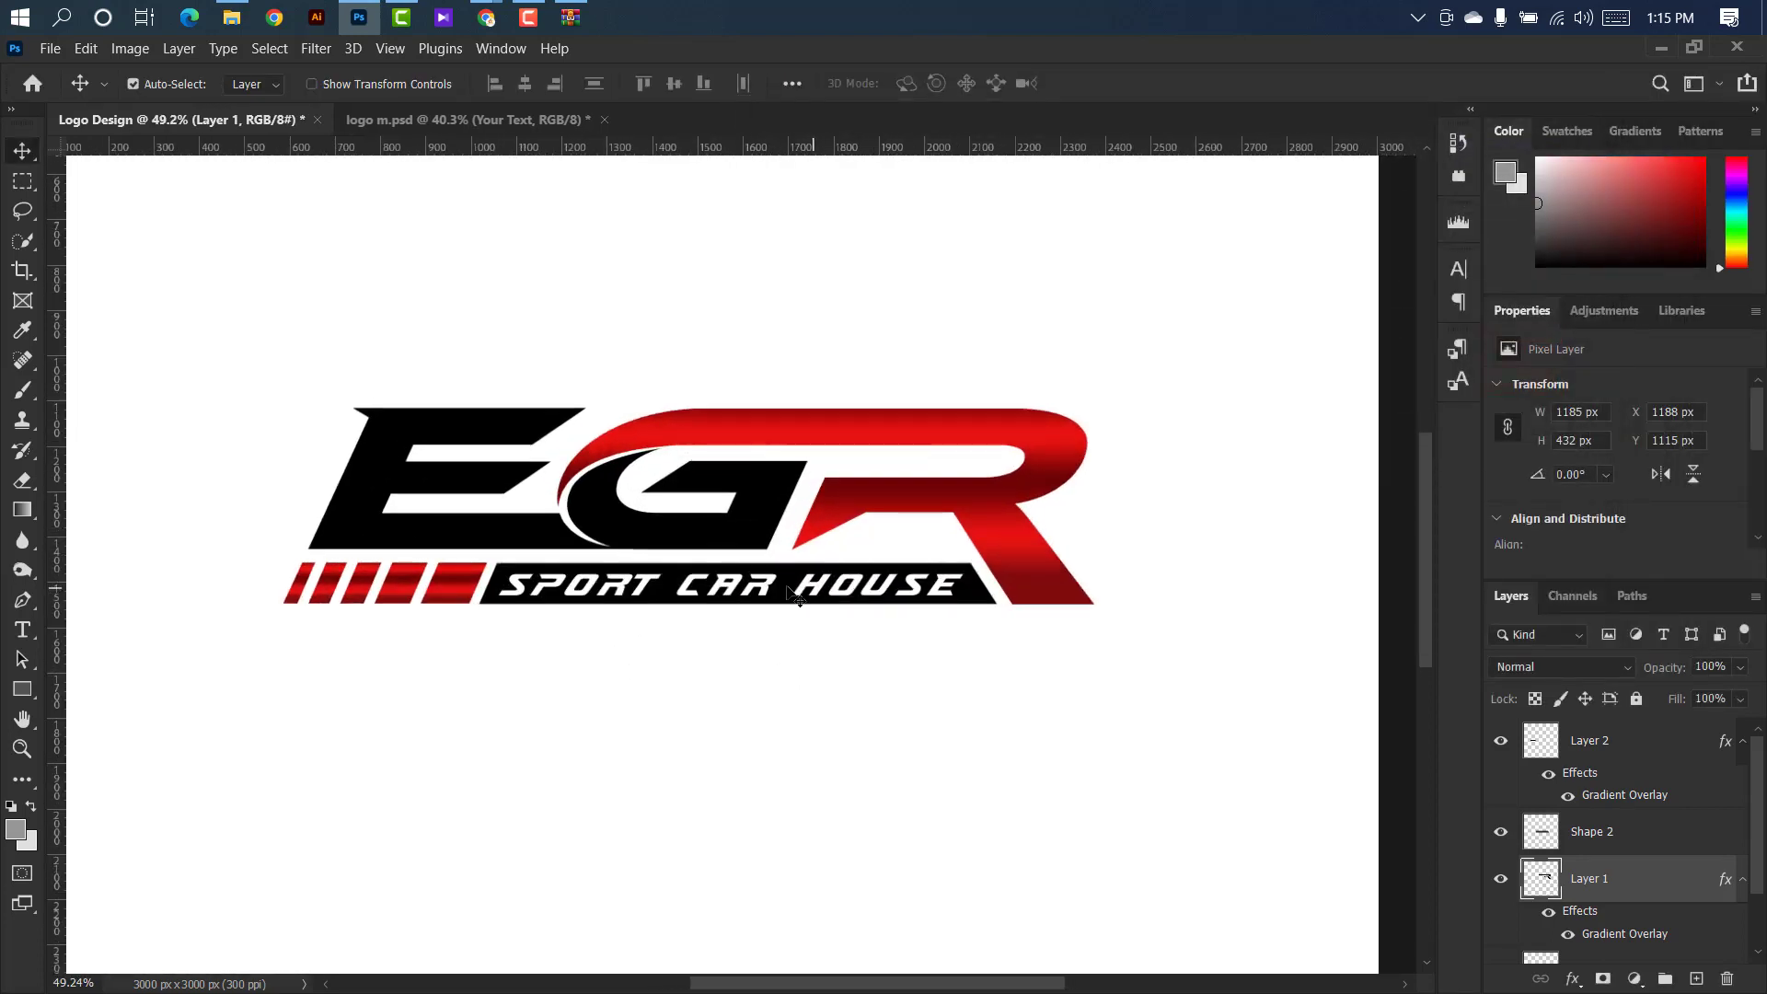
left_click(1617, 953)
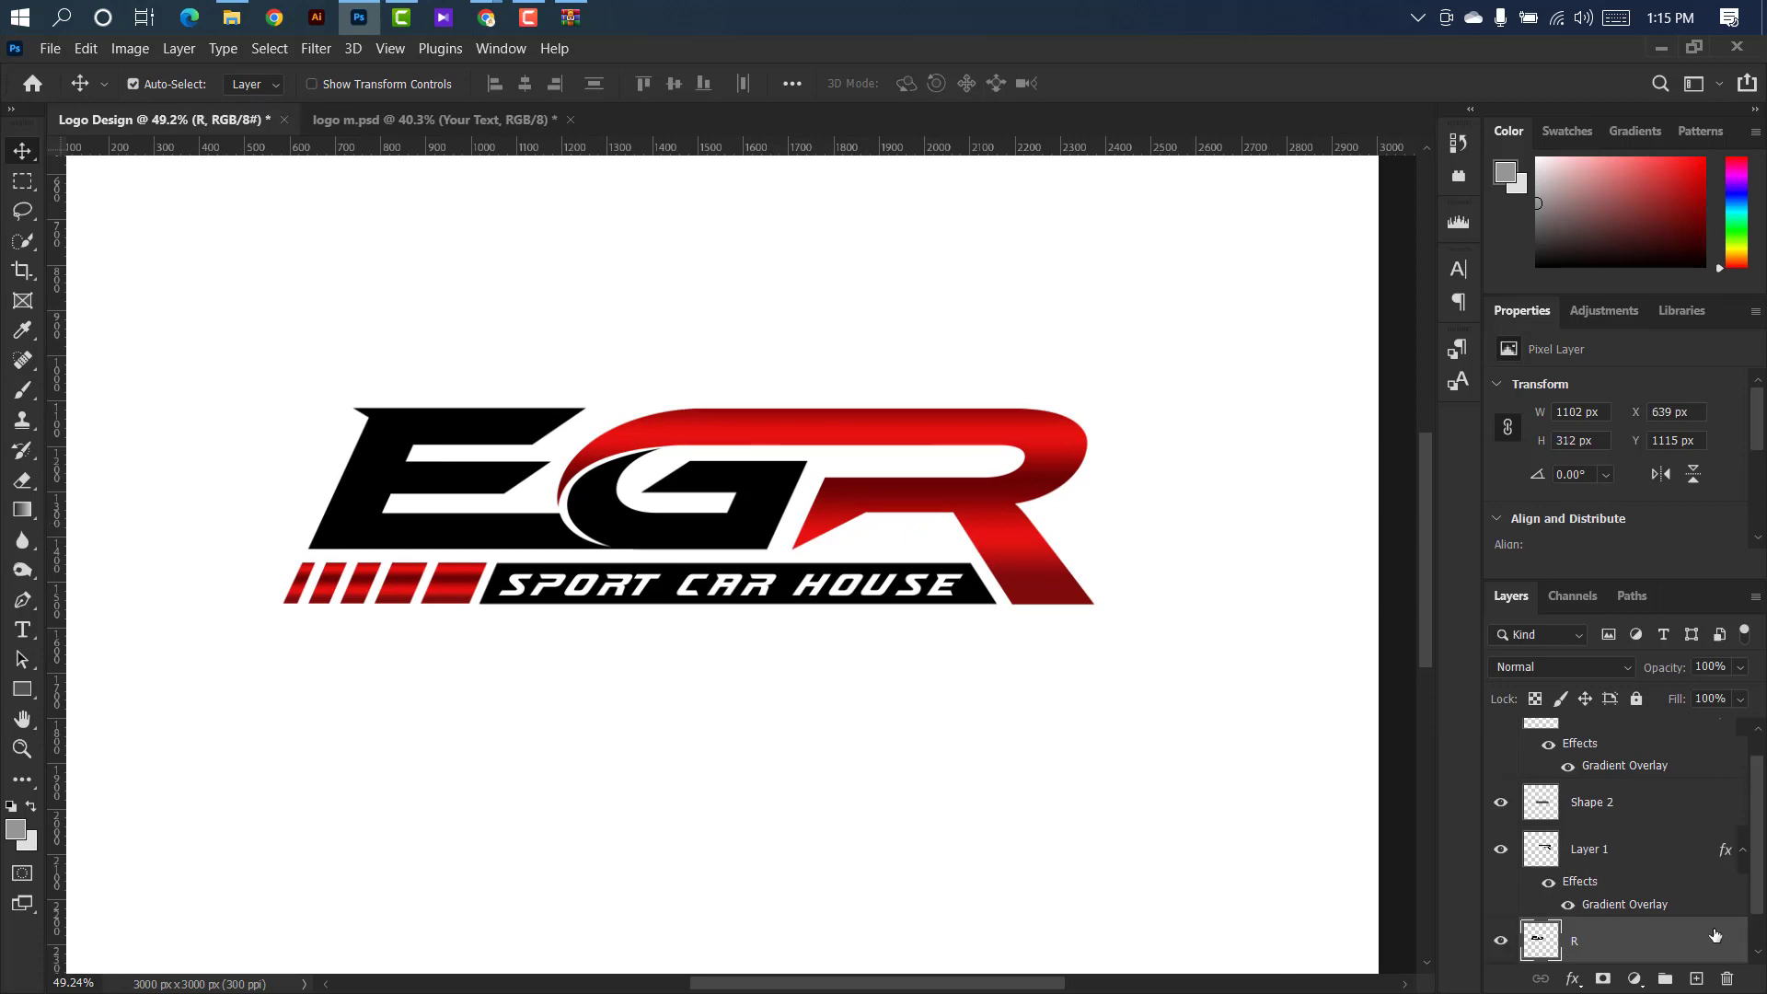
left_click_drag(1011, 990, 1066, 987)
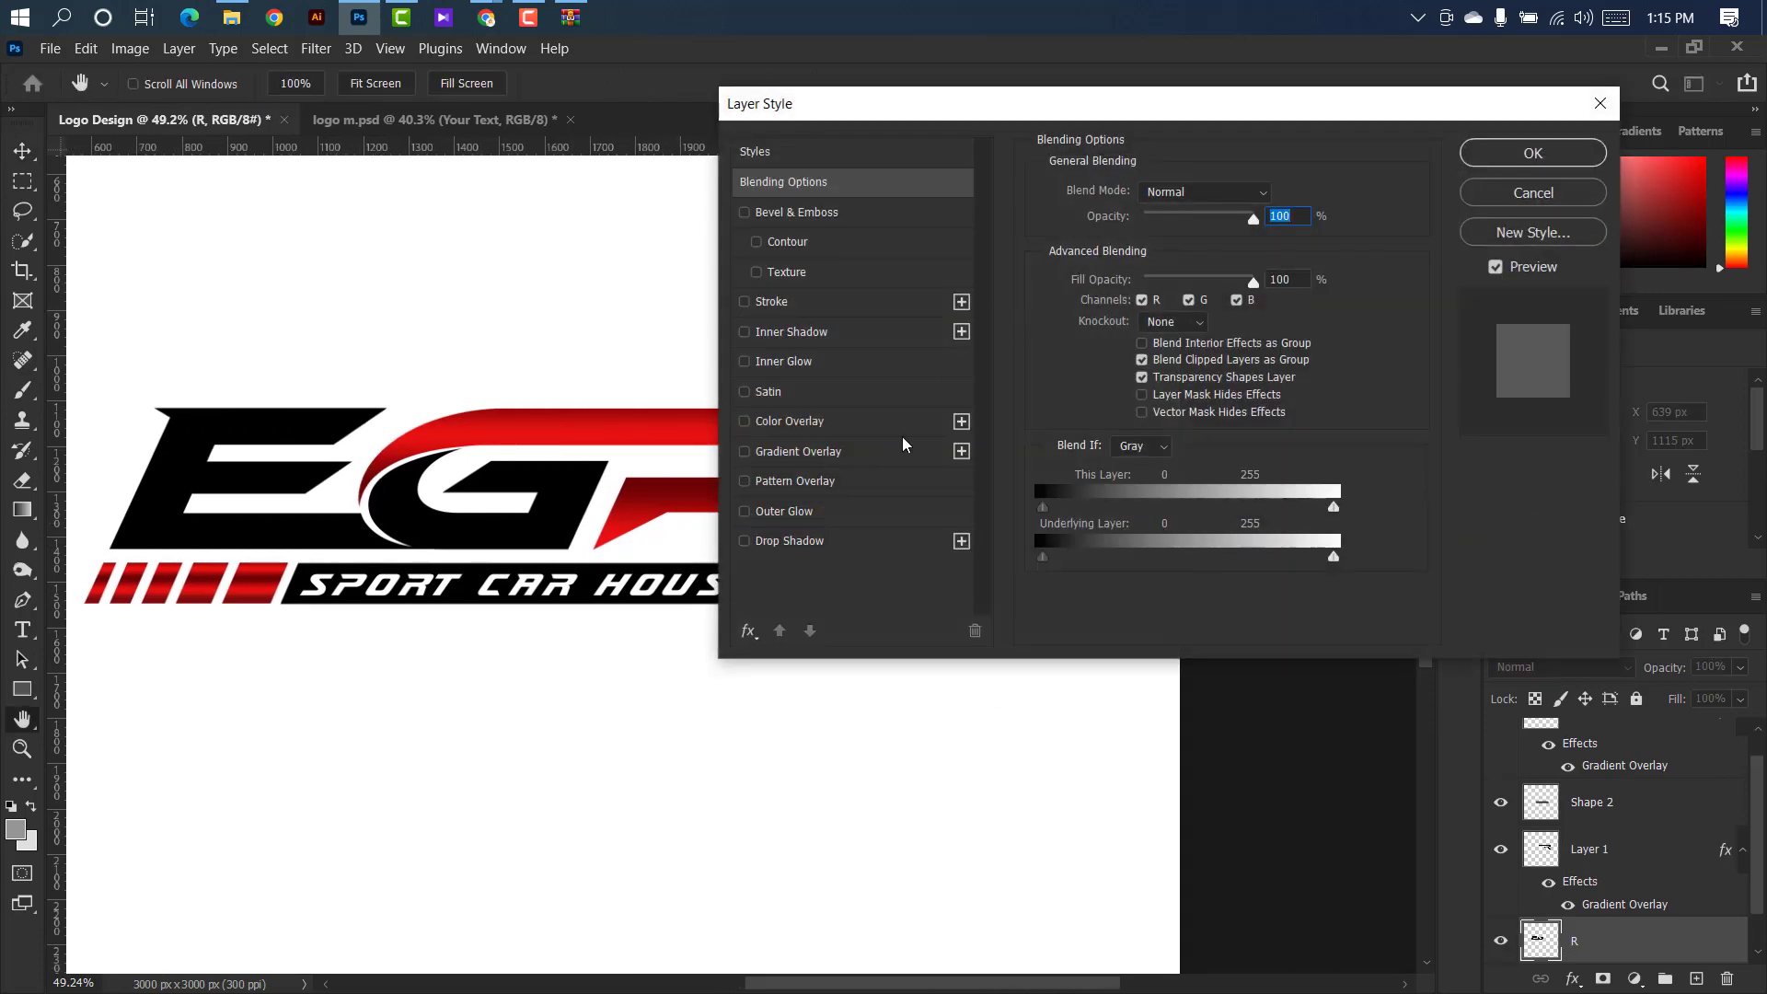
left_click_drag(929, 106, 1096, 130)
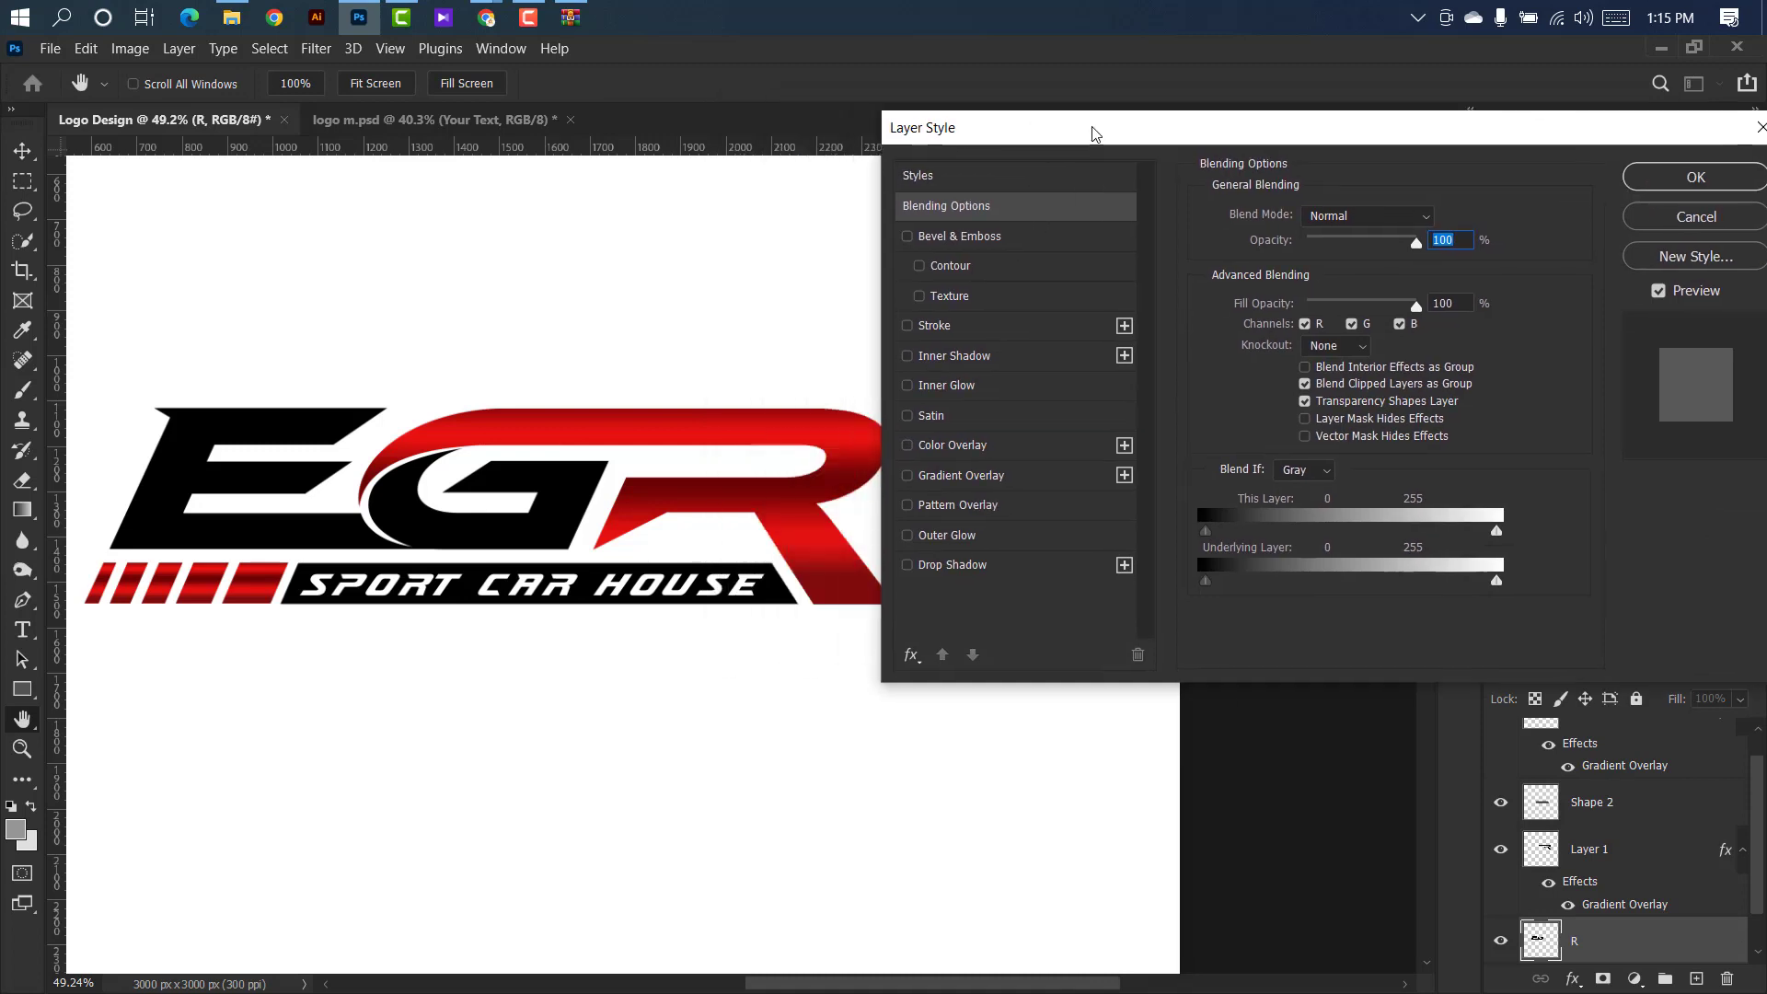
left_click(1031, 479)
left_click(1340, 271)
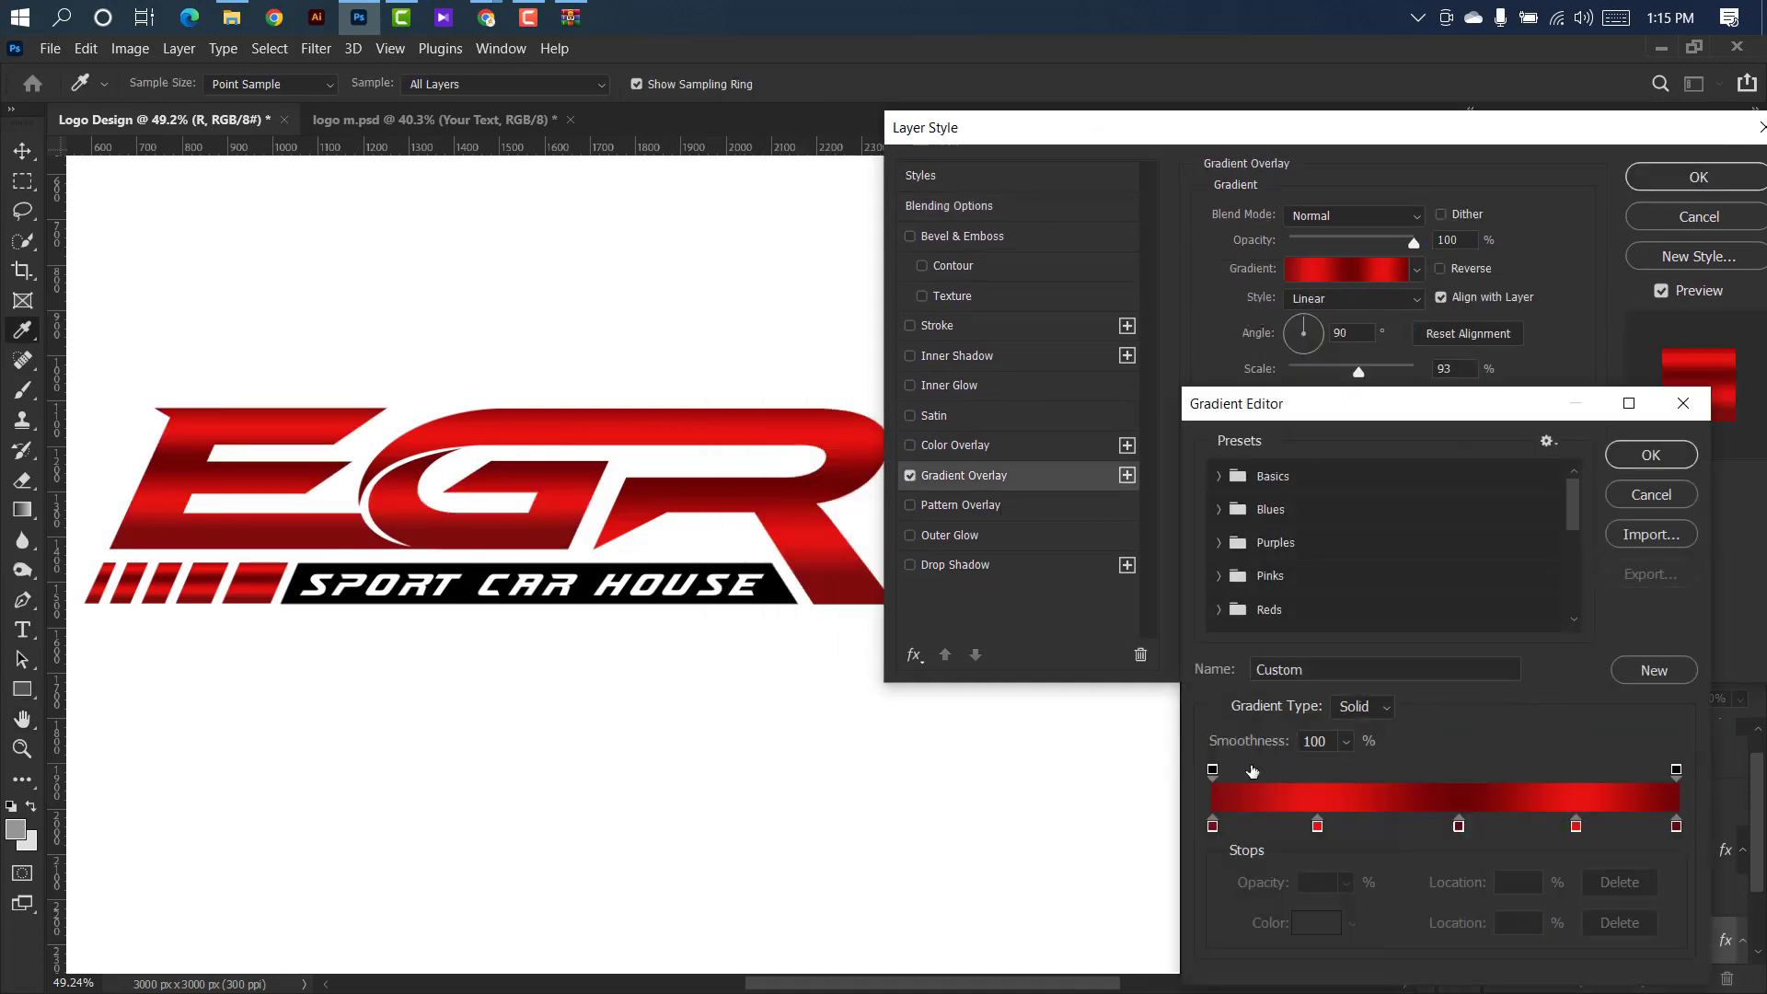
Change the E and G gradient's color stop at 0% to a bluish gray, about 808086.
double_click(1213, 825)
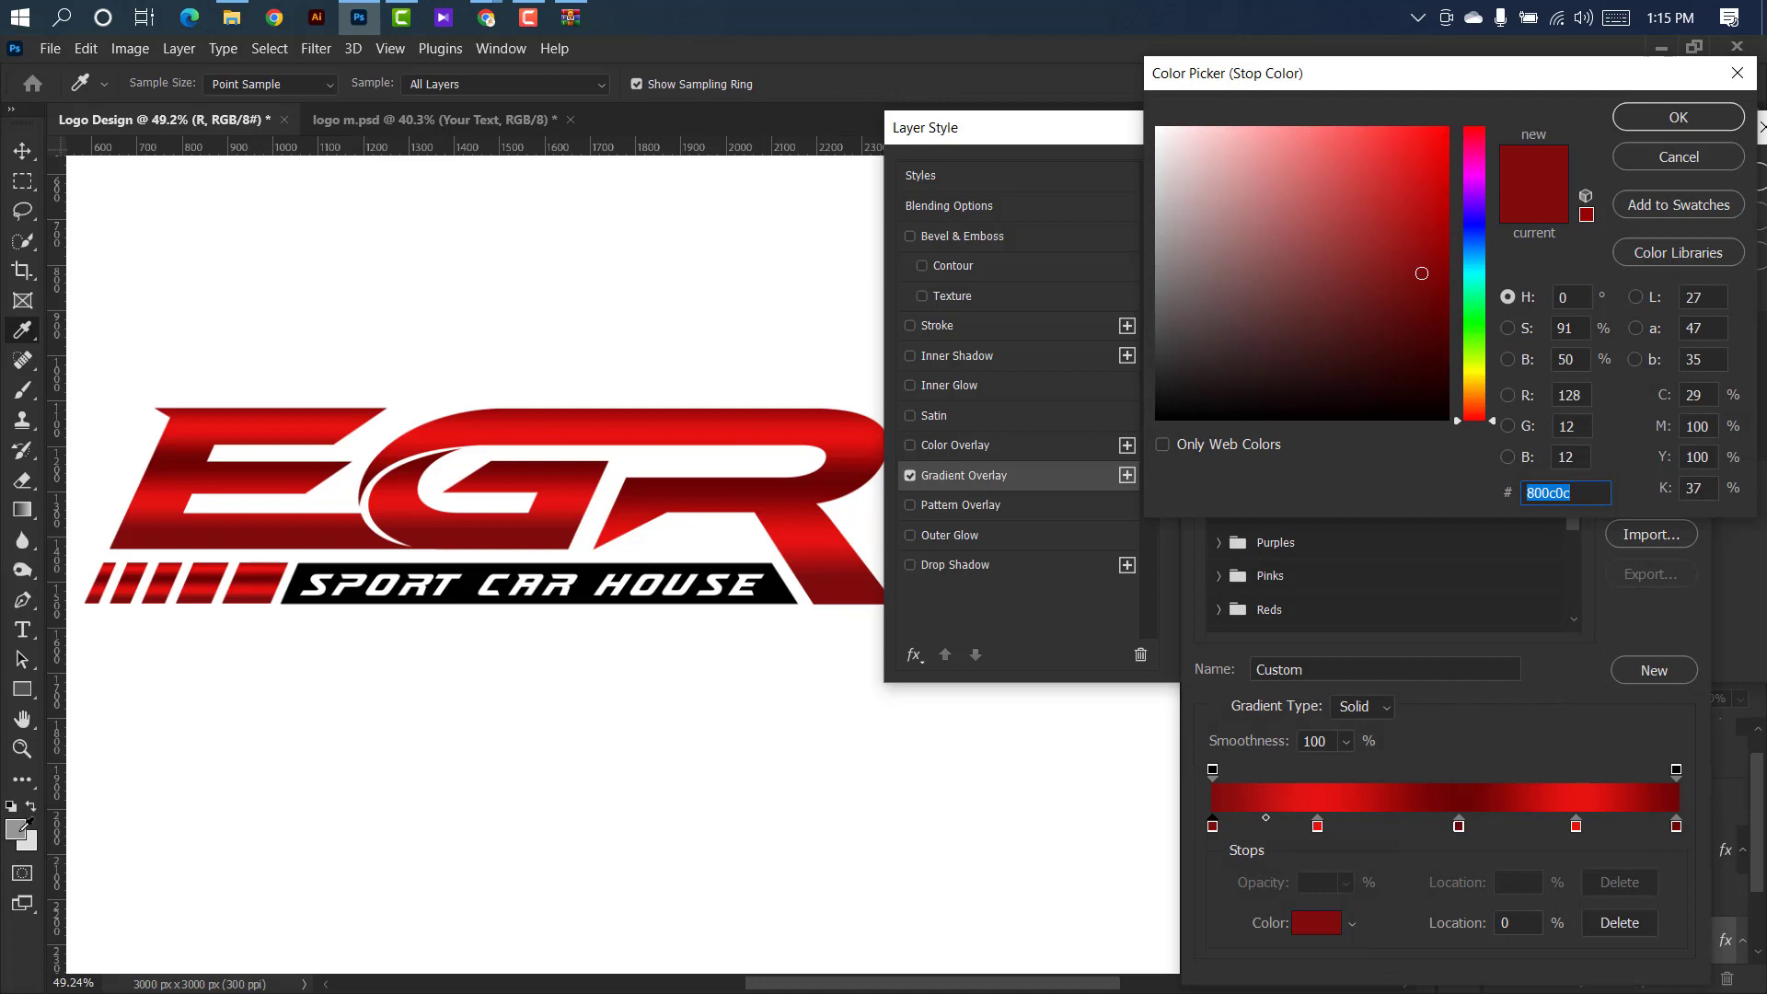
left_click(21, 829)
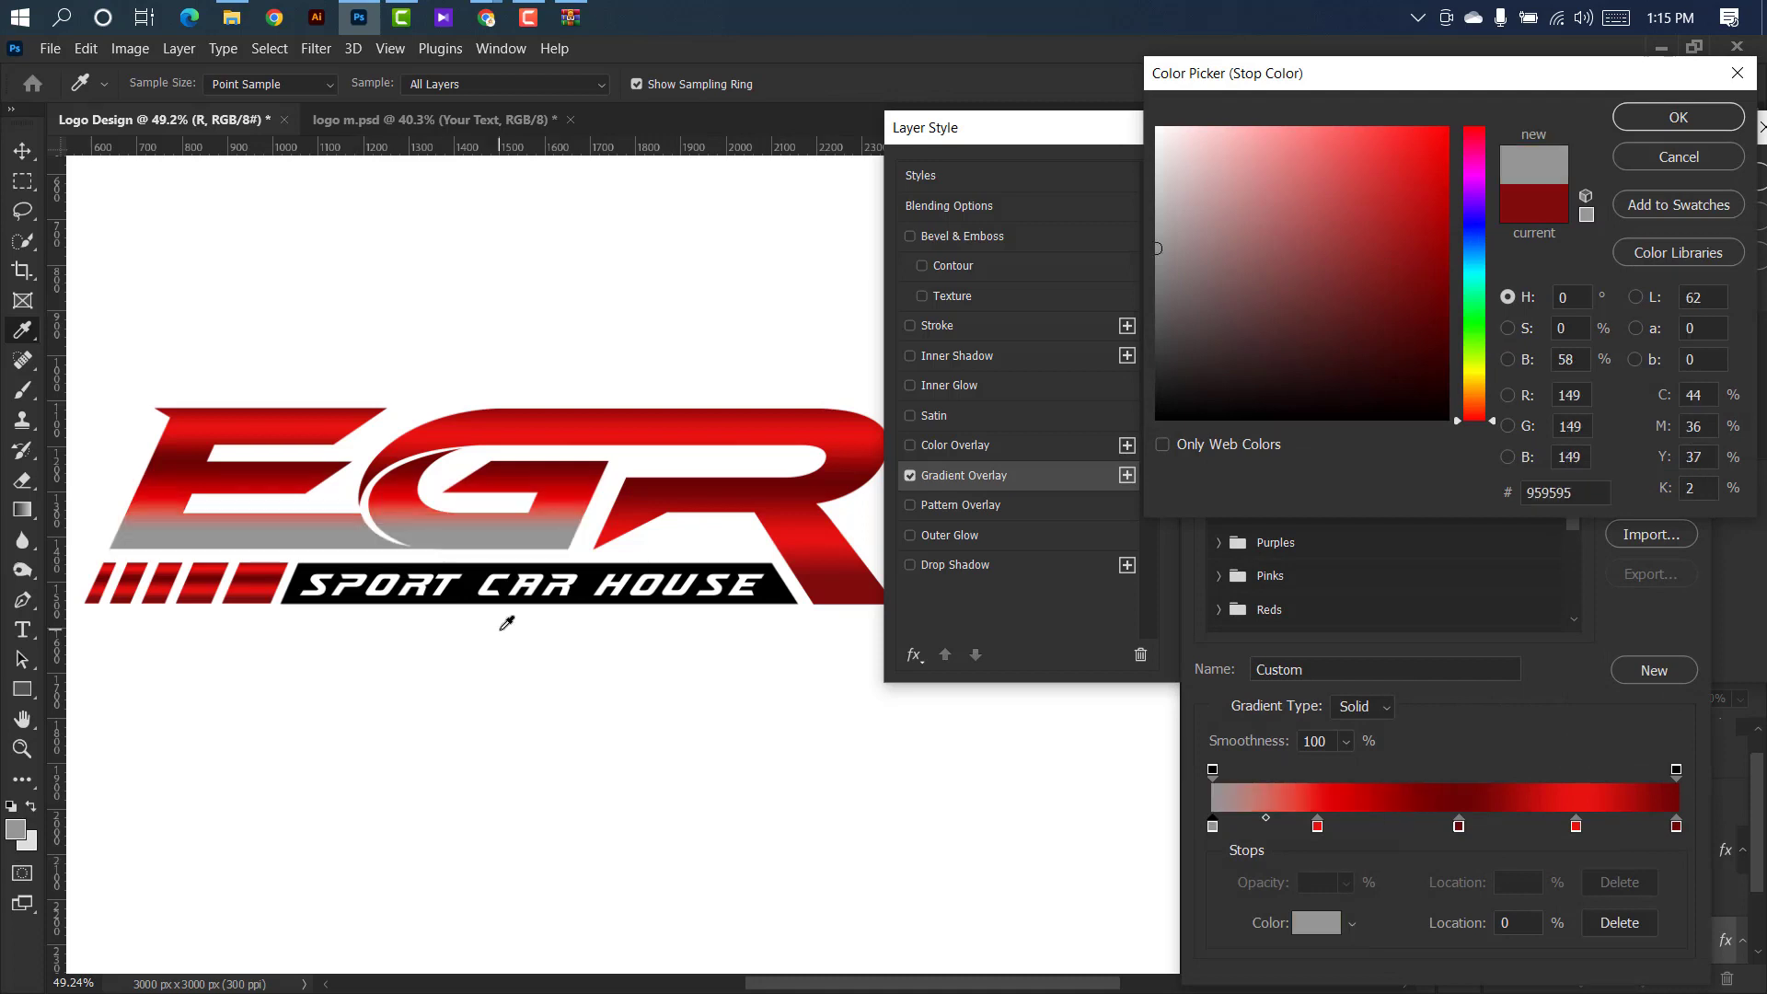
left_click(1469, 227)
left_click(1162, 249)
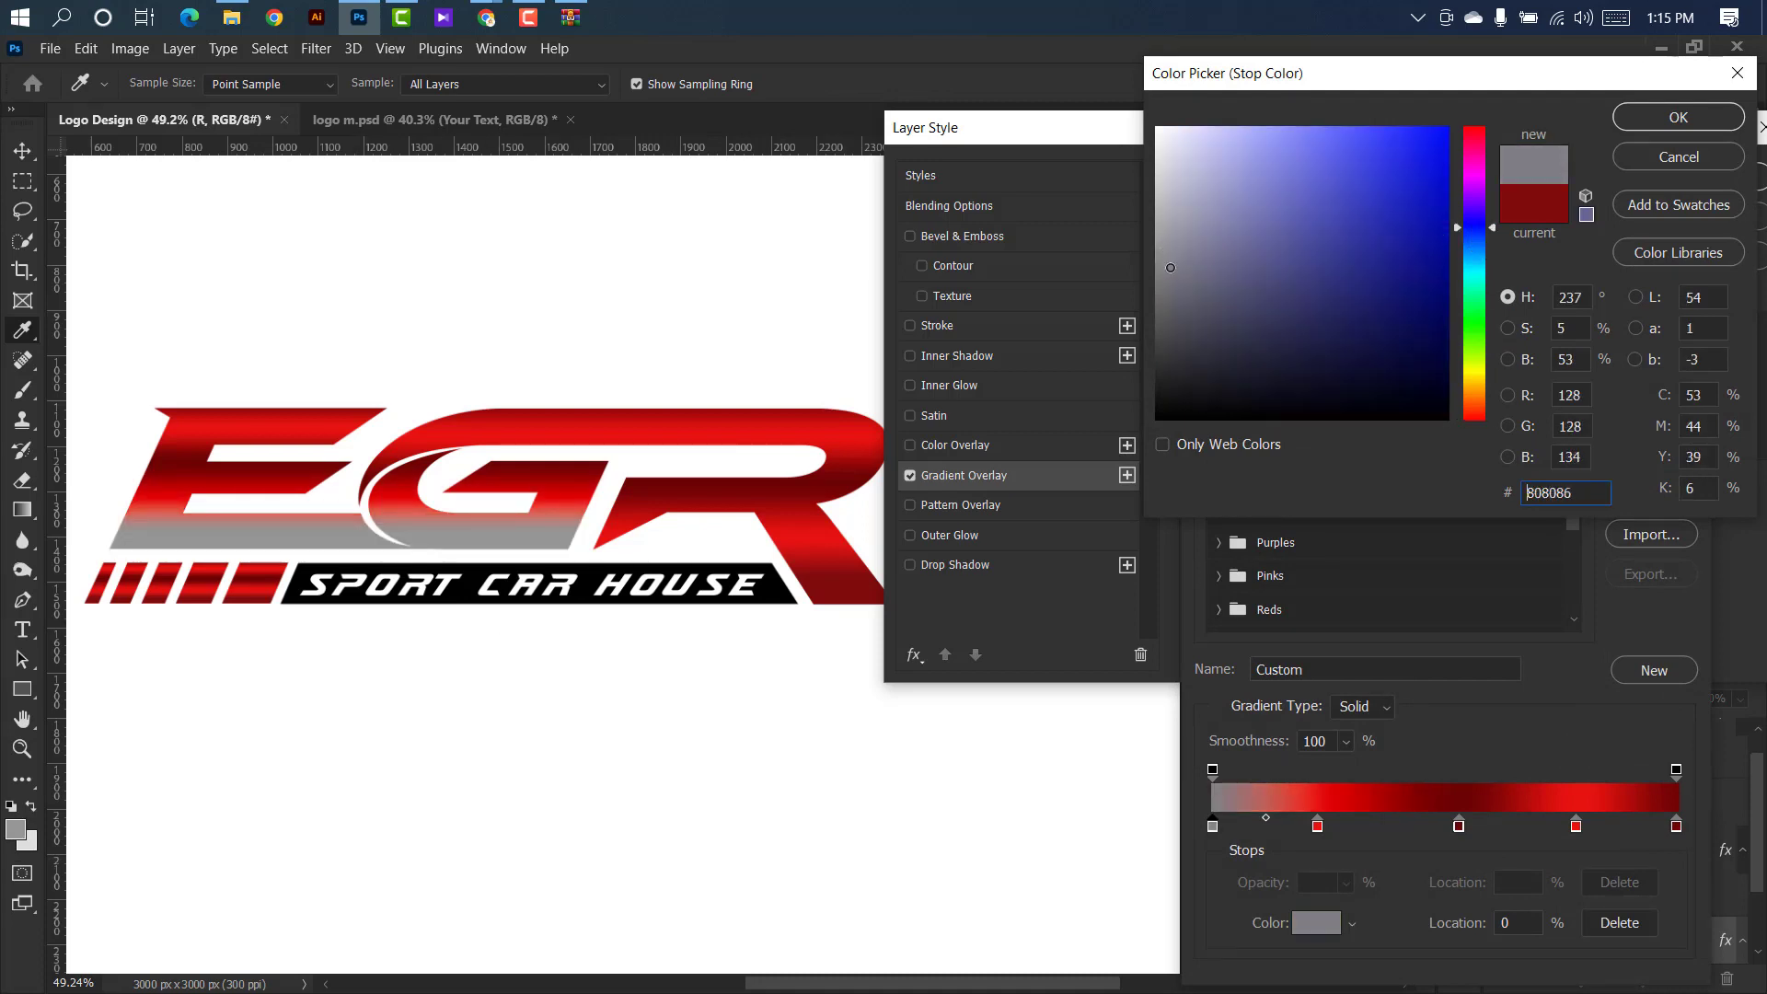
left_click(1632, 119)
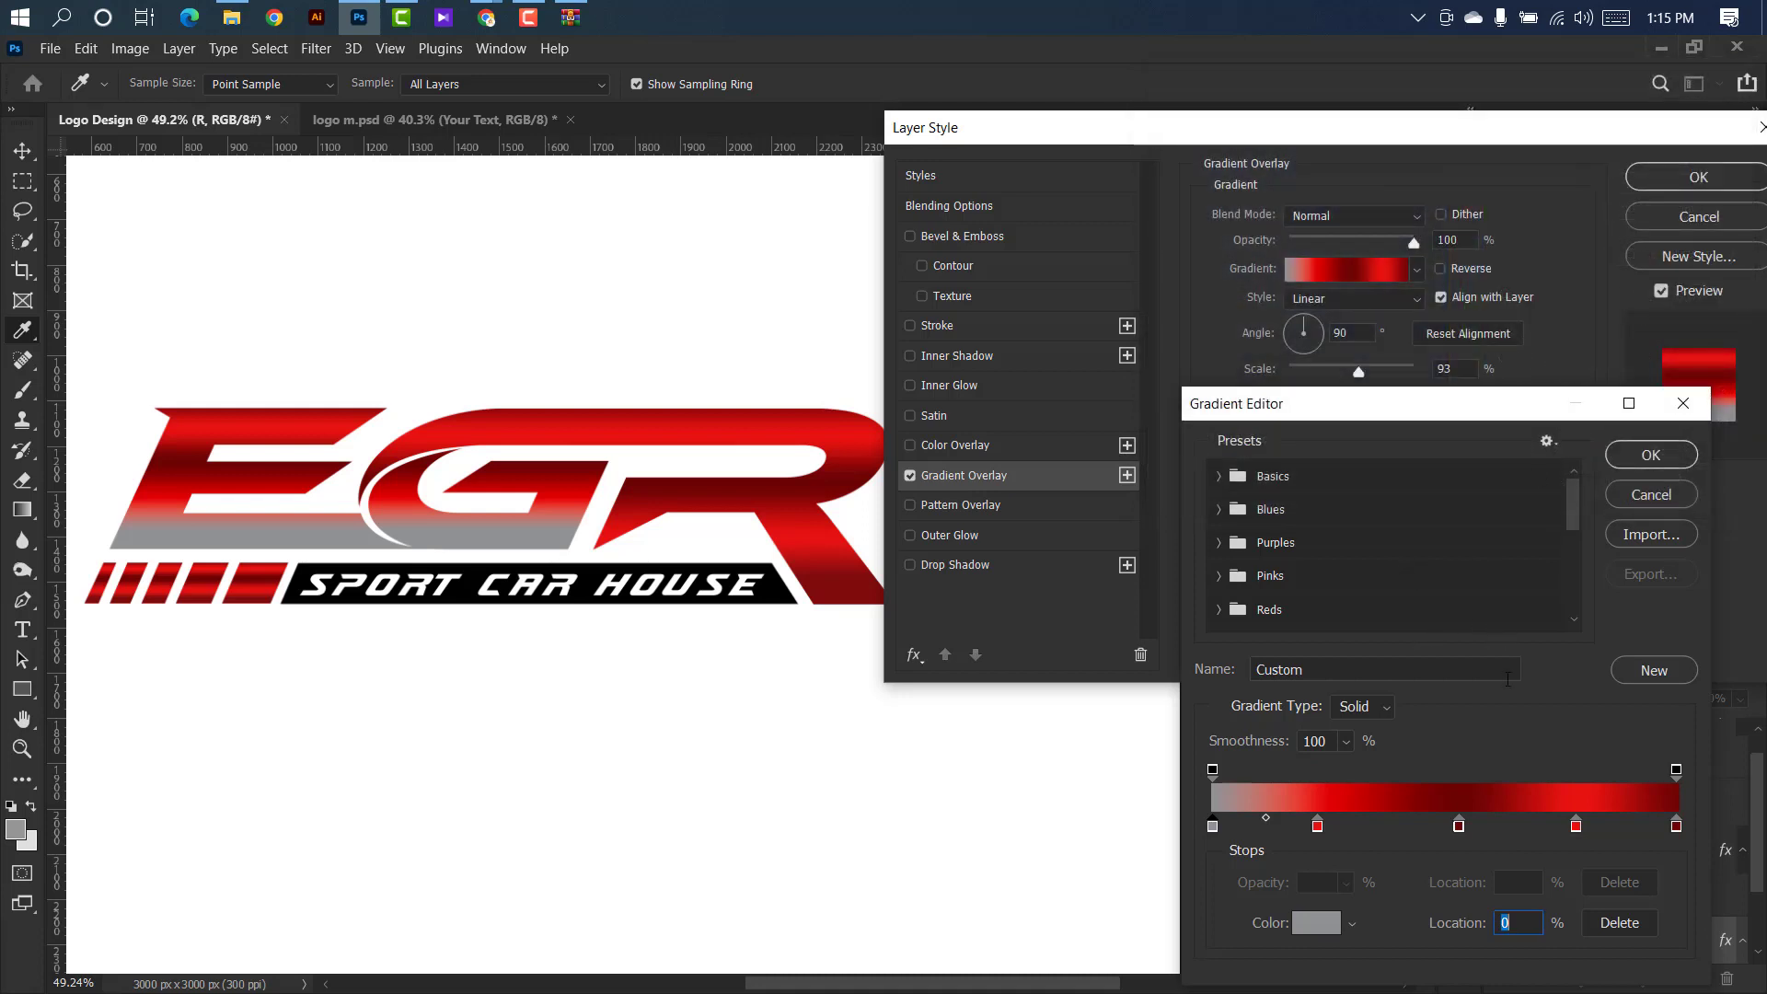
Place the gradient's second color stop at 22% and set it to the near-white ece7e7.
left_click(1318, 826)
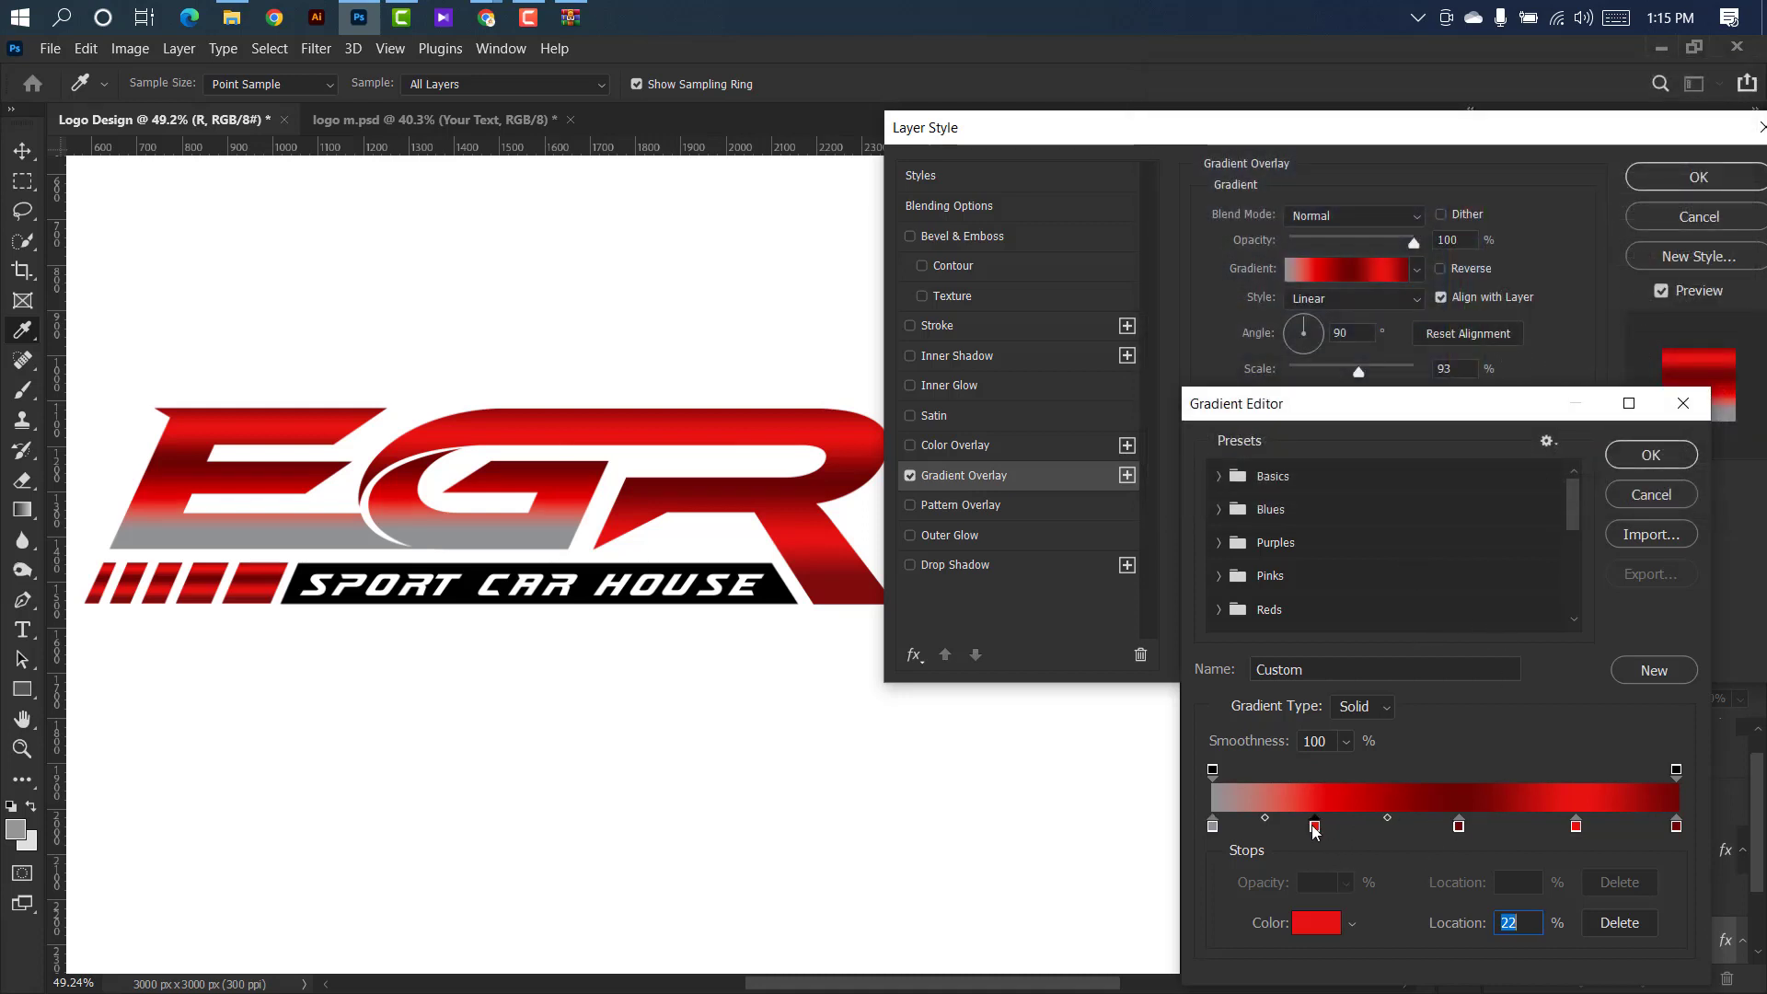
double_click(1315, 827)
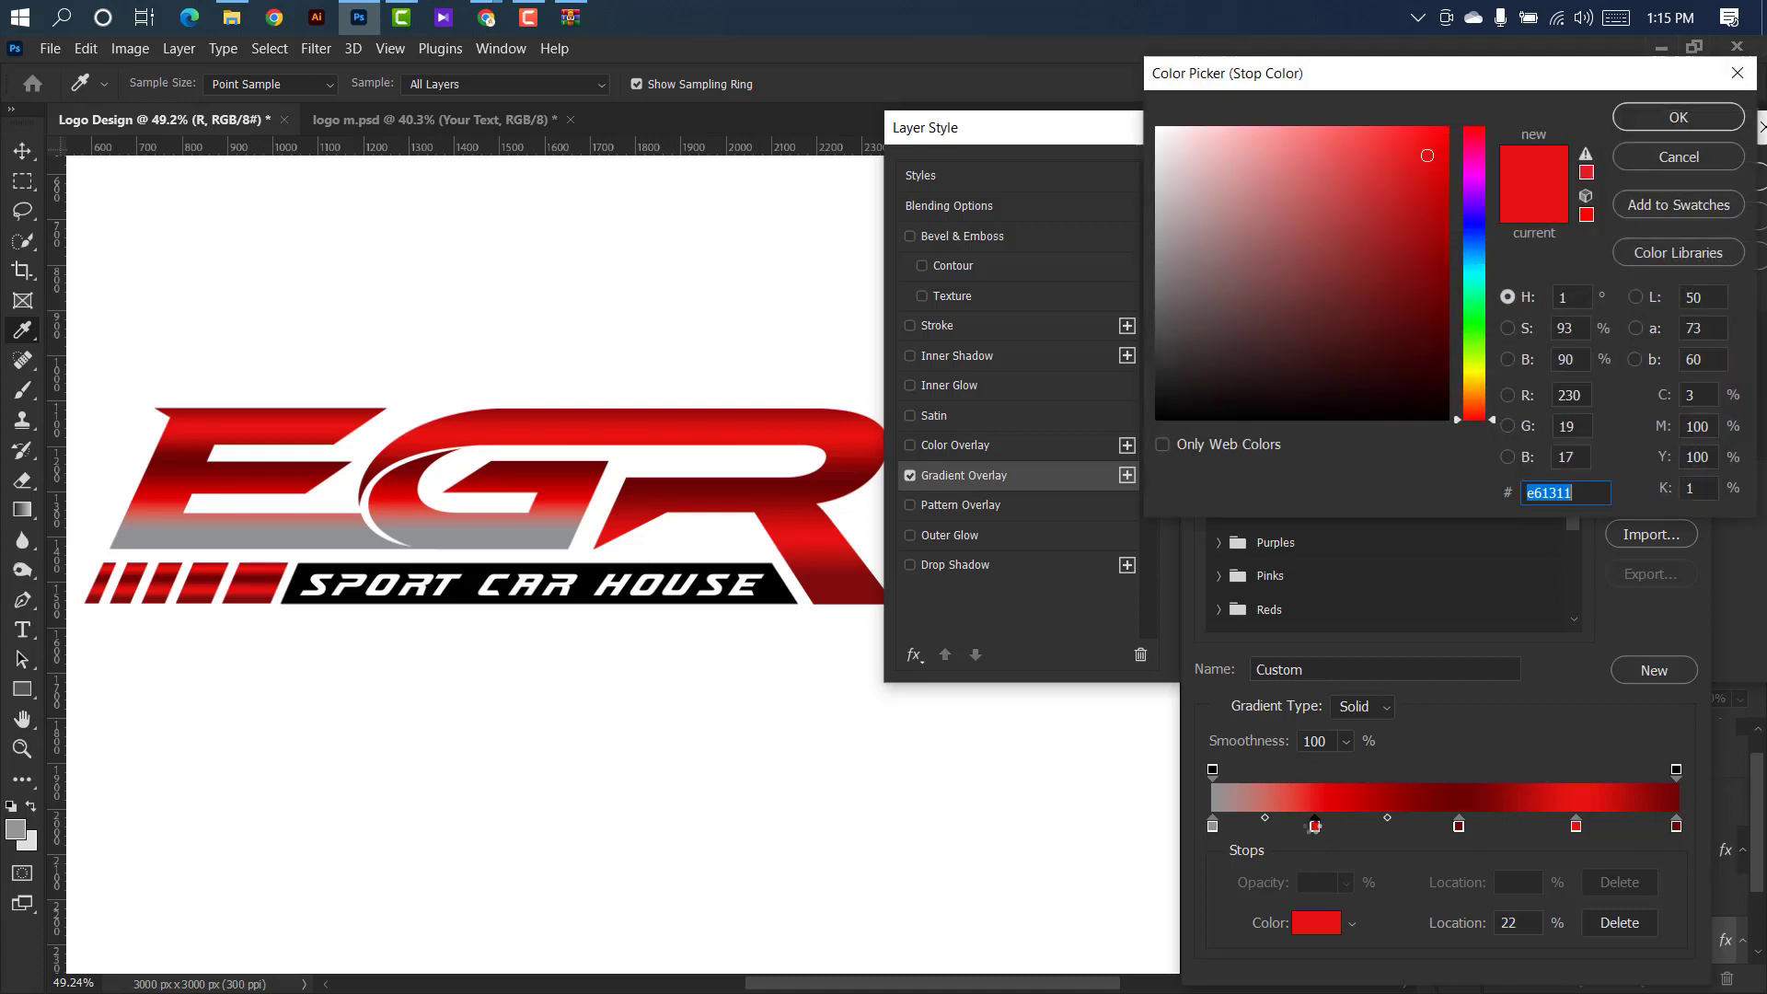
left_click(26, 838)
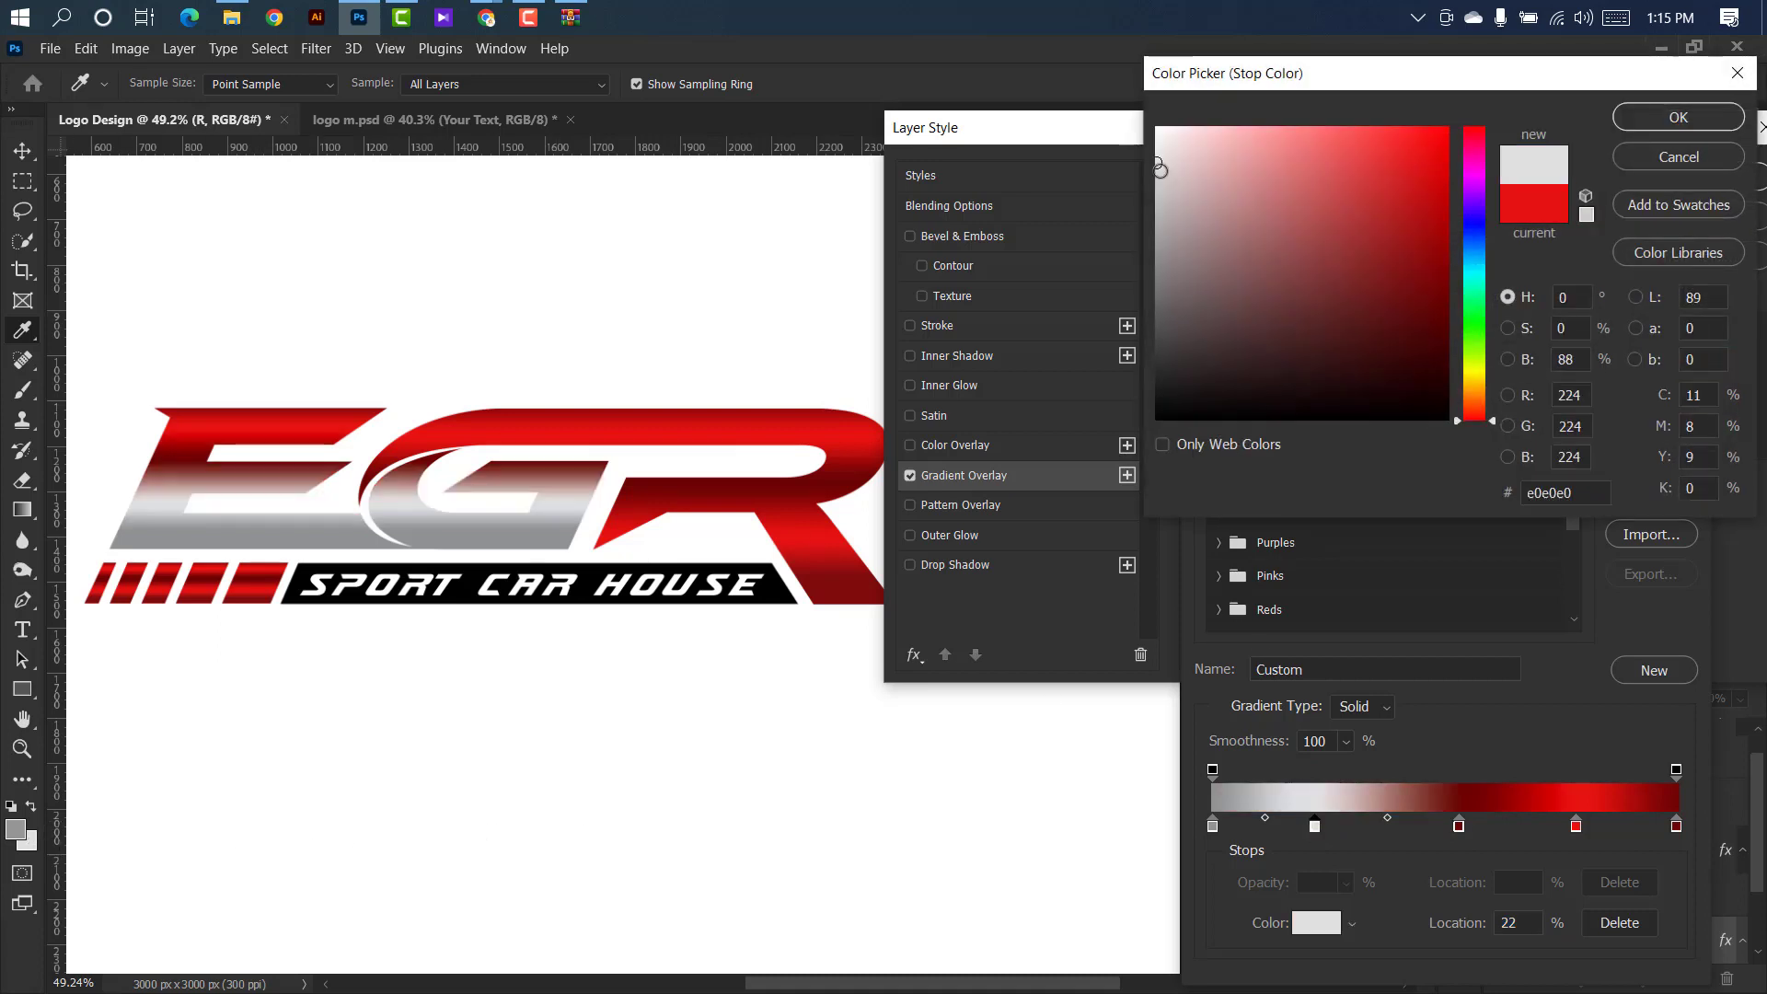
left_click(1163, 148)
left_click(1679, 117)
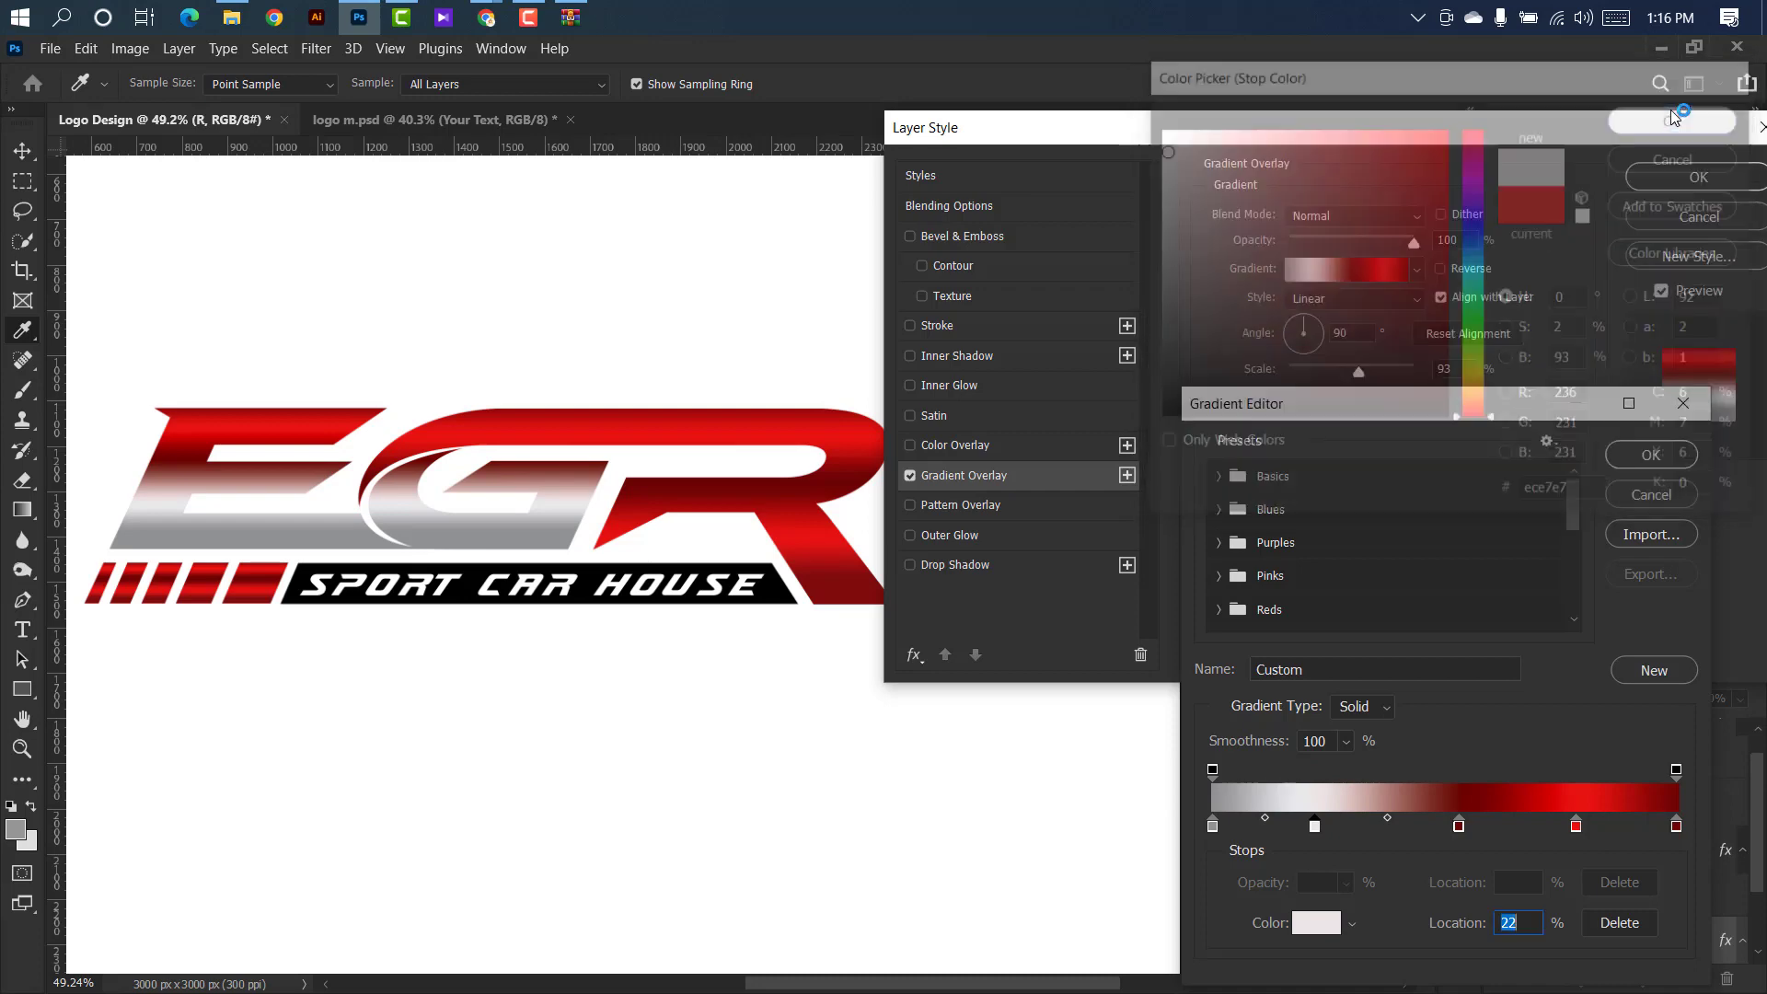
Change the E and G gradient's color stop at 78% from red to the near-white ededee.
left_click(1576, 826)
double_click(1576, 826)
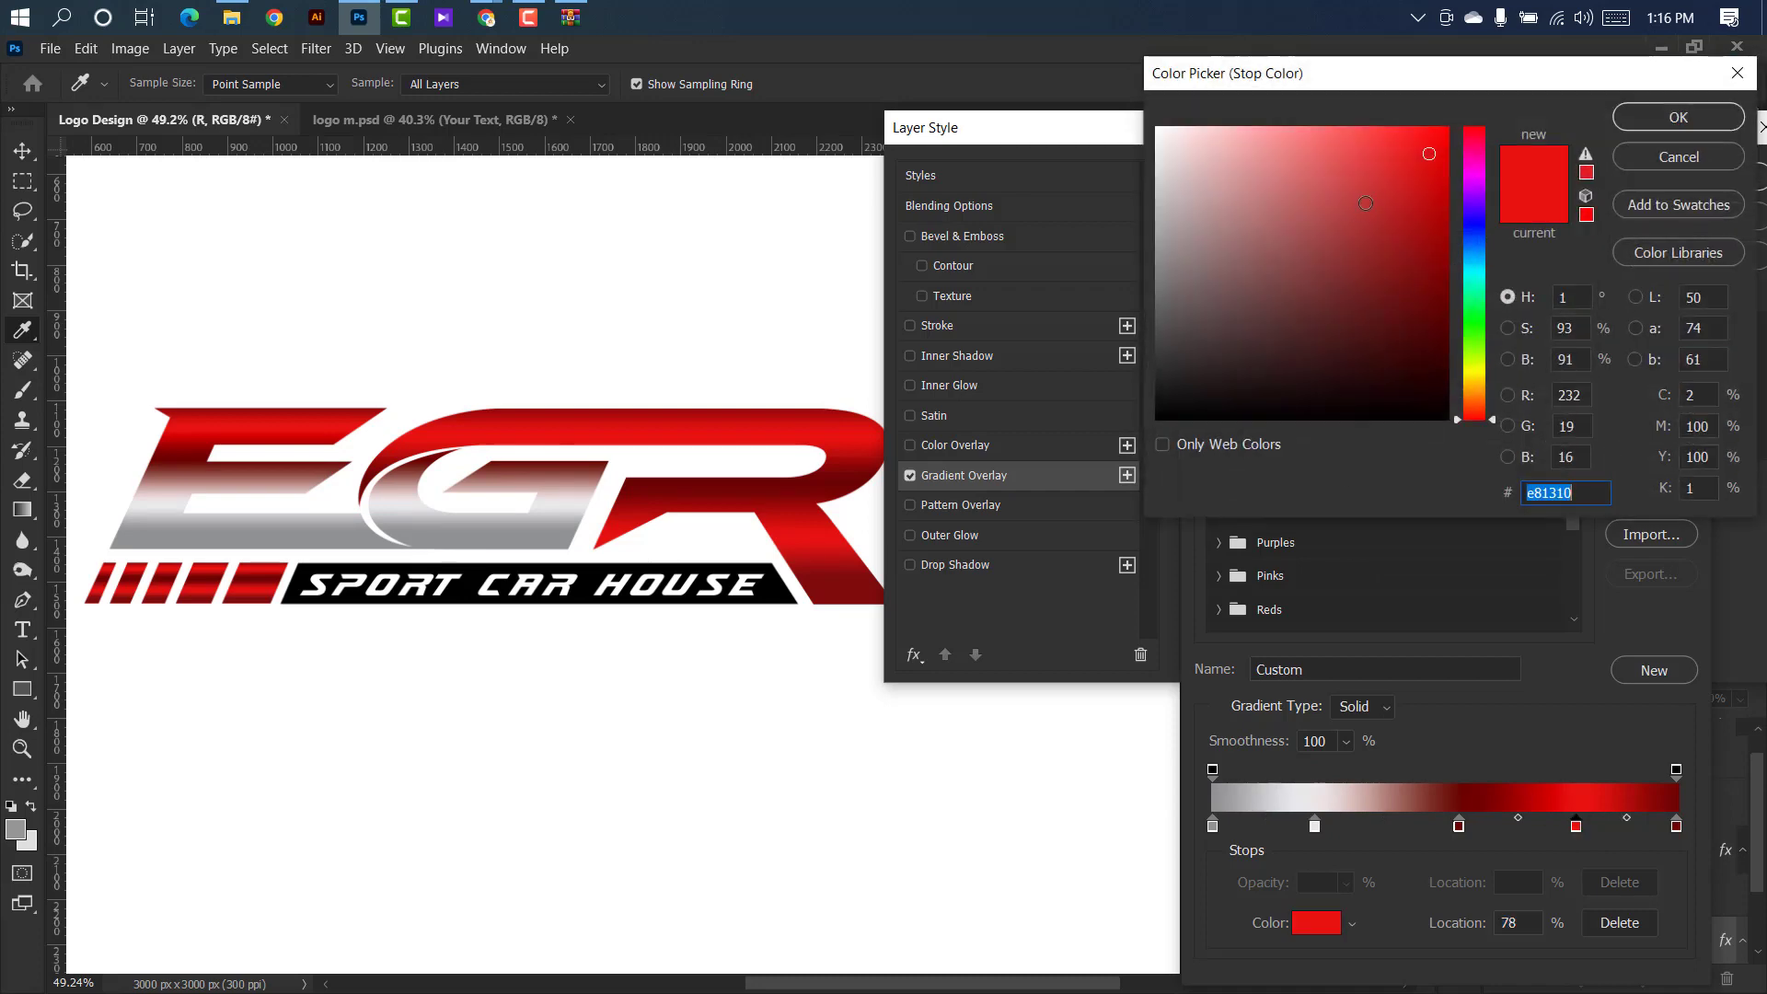
left_click(1475, 235)
left_click(1158, 146)
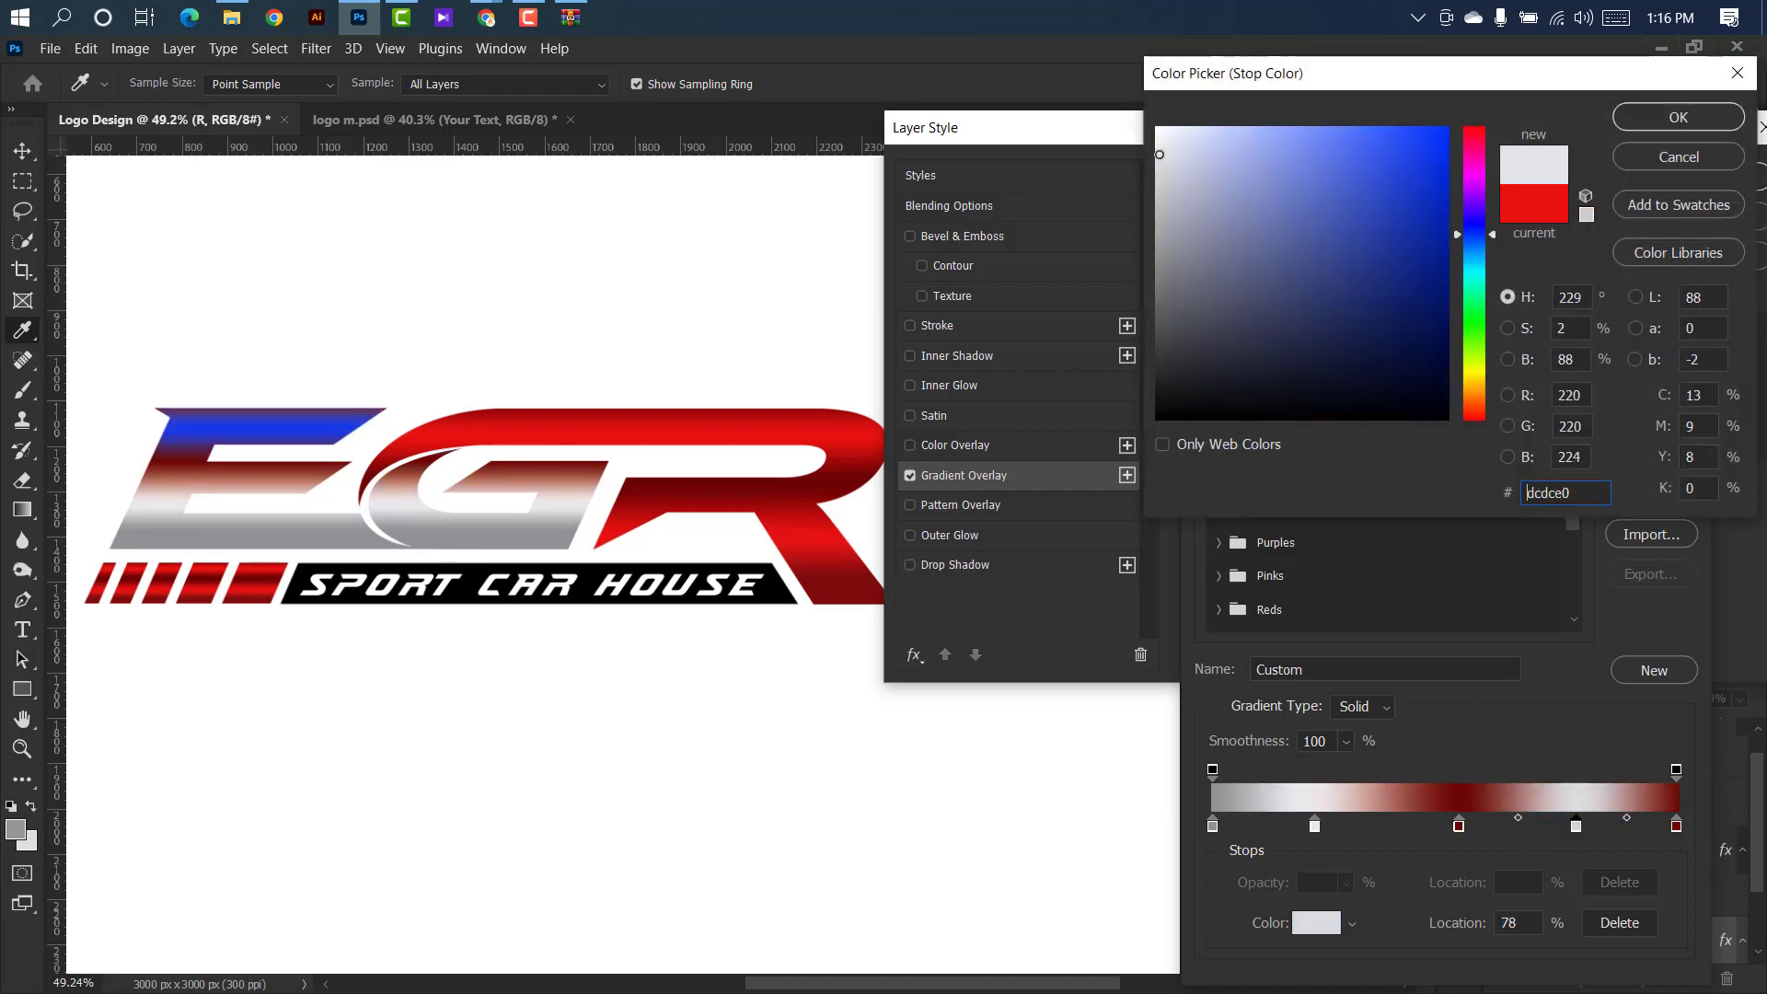
left_click(1158, 146)
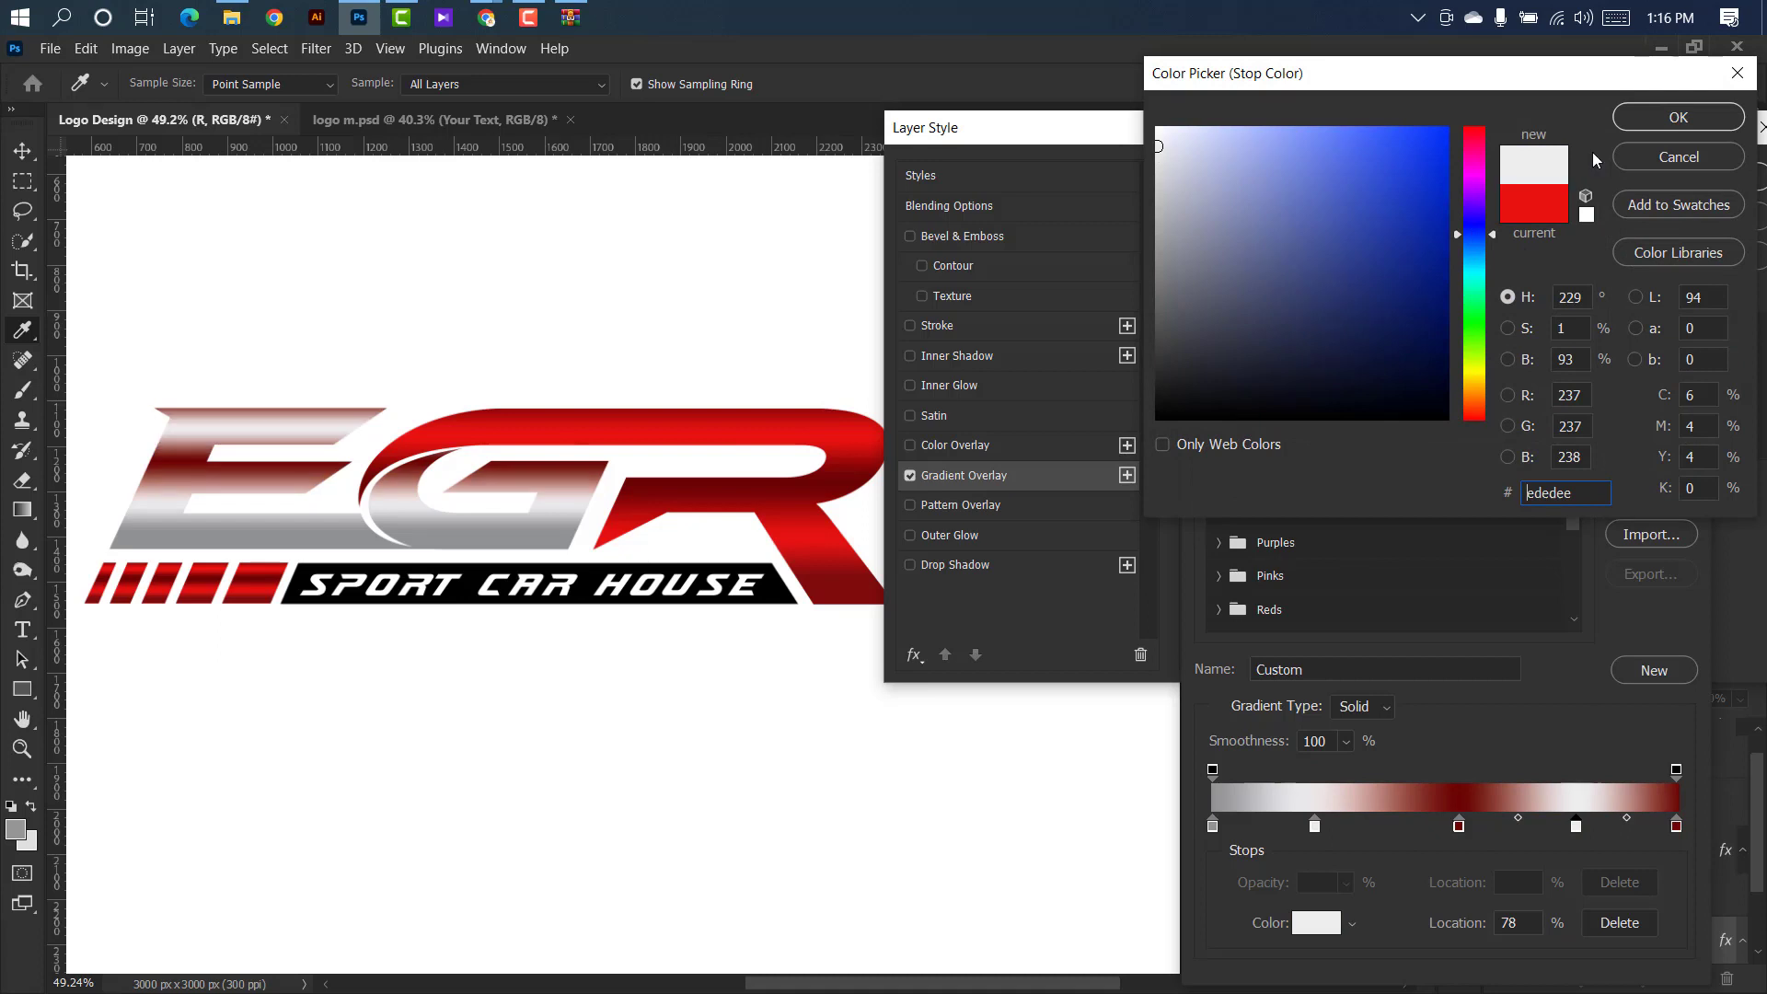
left_click(1648, 115)
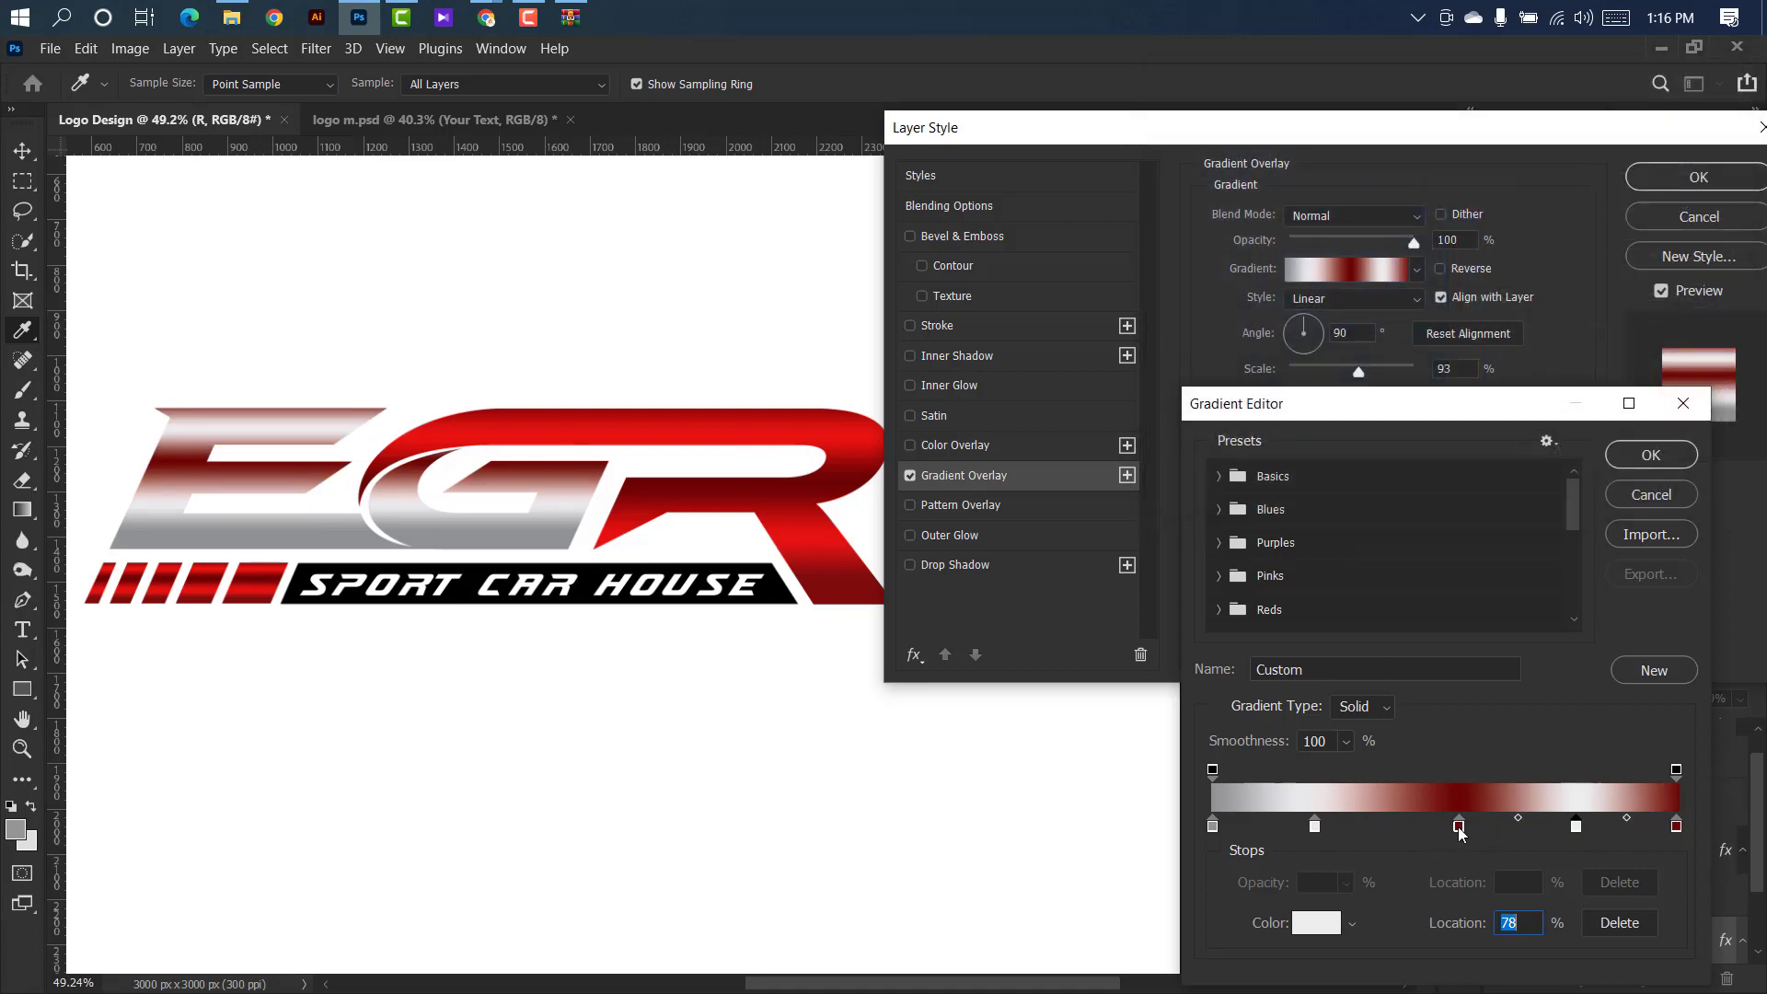
Set the gradient's middle color stop at 53% to the bluish gray 96969d and copy its hex code.
double_click(1458, 825)
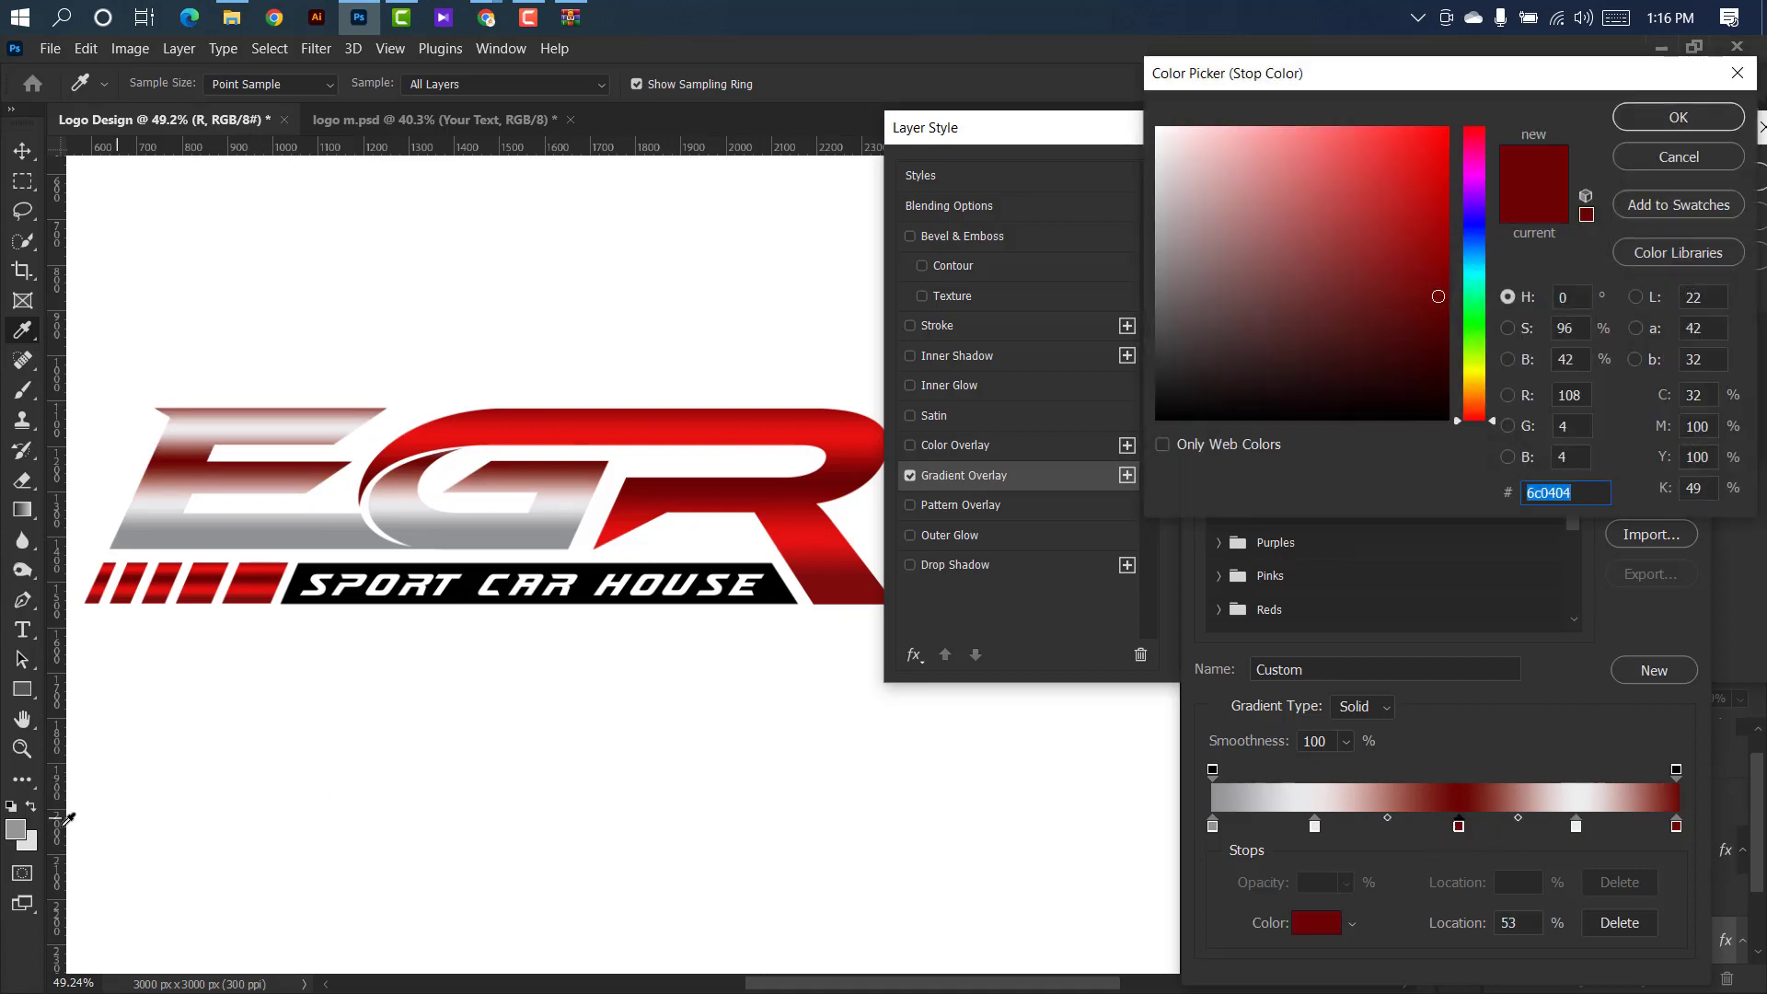
left_click(11, 830)
left_click(1472, 227)
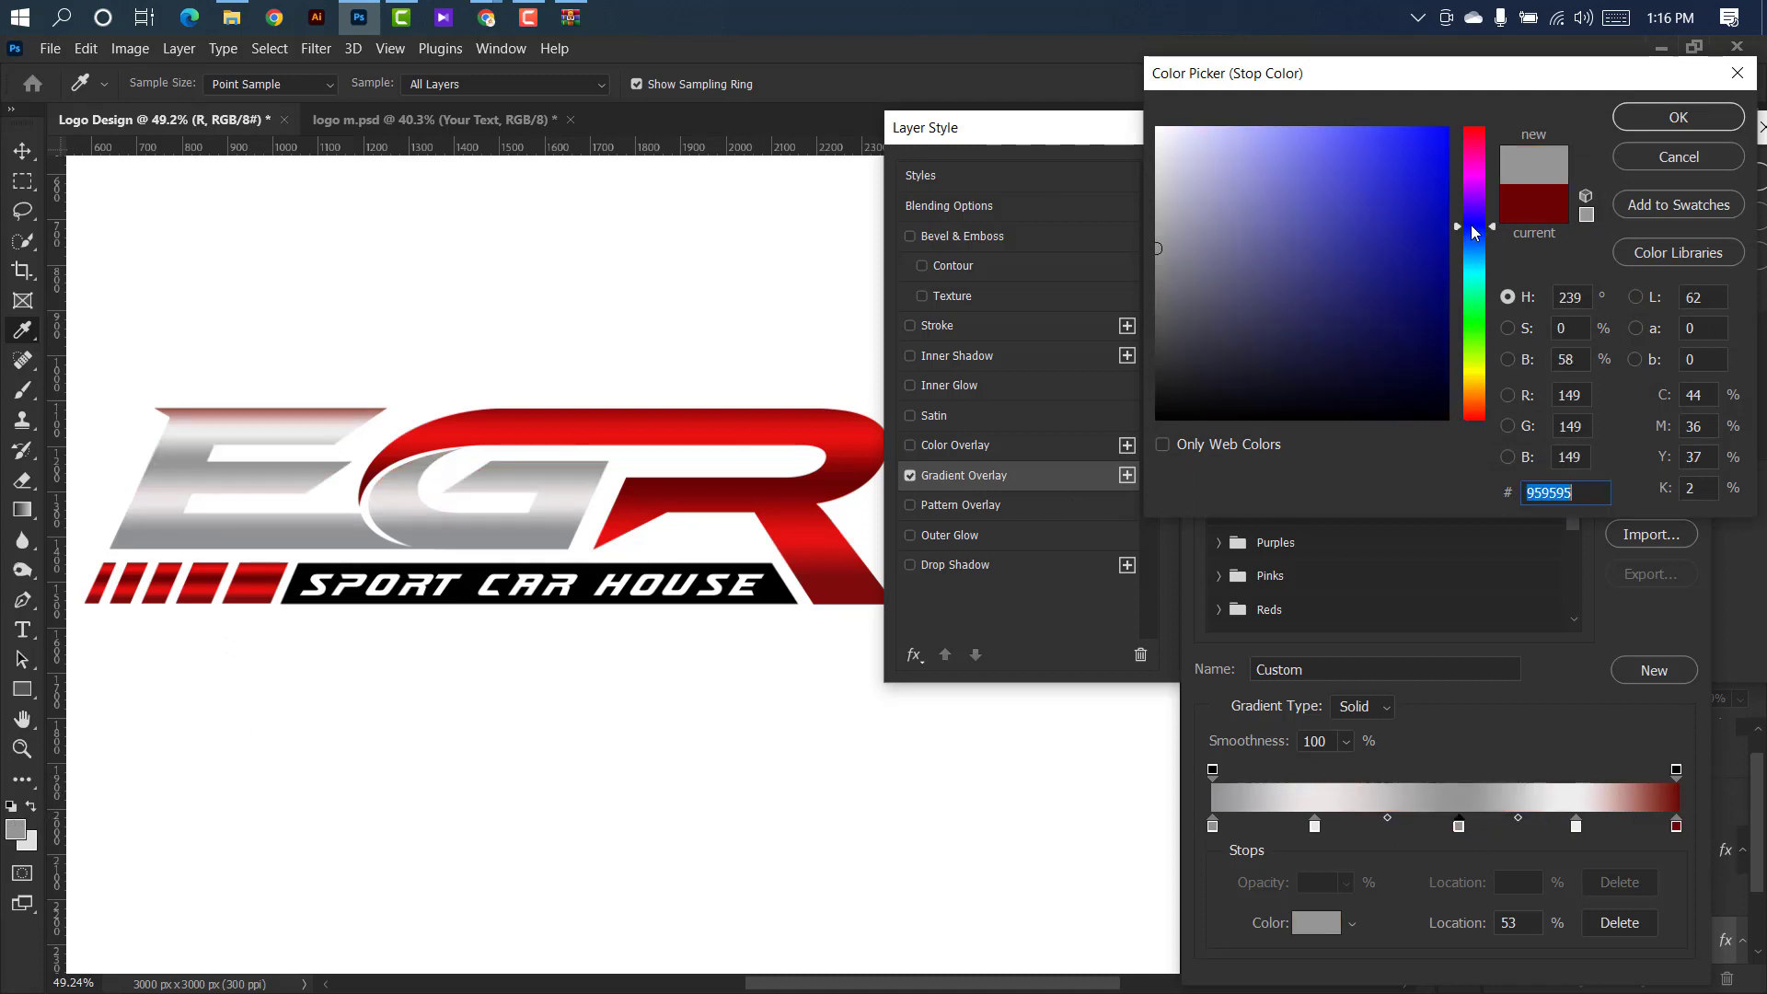
mouse_move(1181, 247)
left_mouse_down()
mouse_move(1164, 243)
mouse_move(1166, 179)
mouse_move(1167, 240)
left_mouse_up()
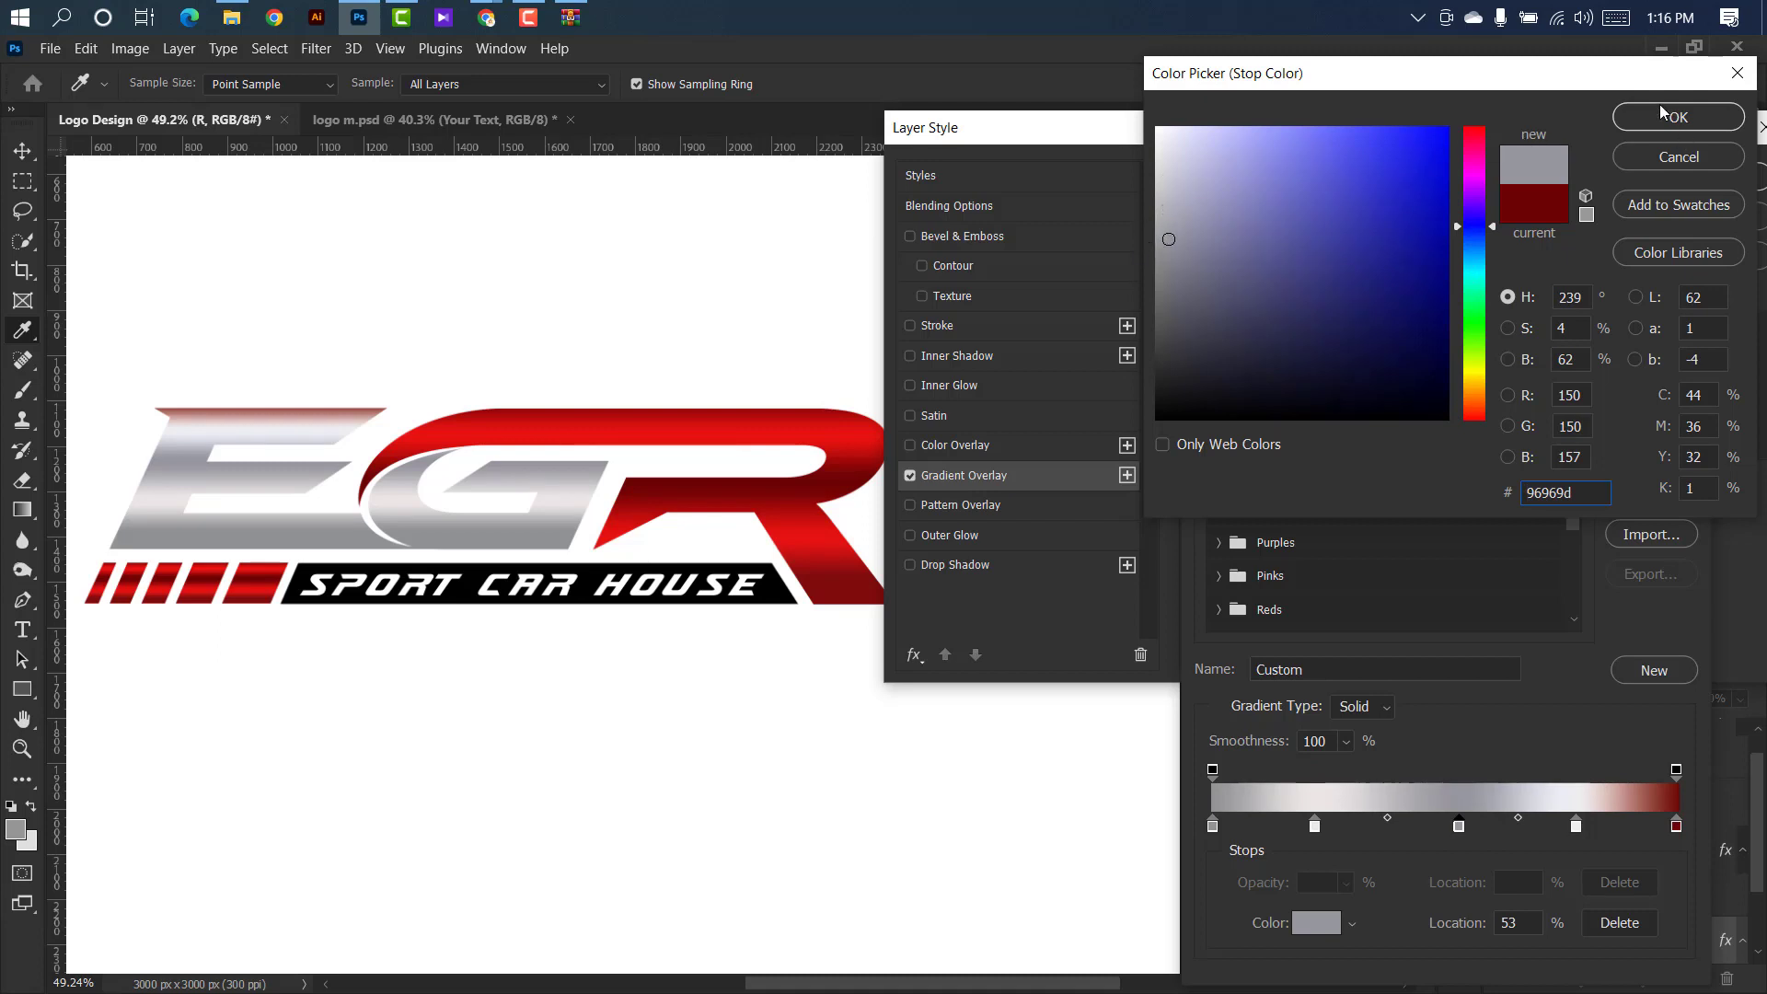
left_click_drag(1572, 492, 1508, 504)
key("ctrl+c")
left_click(1676, 116)
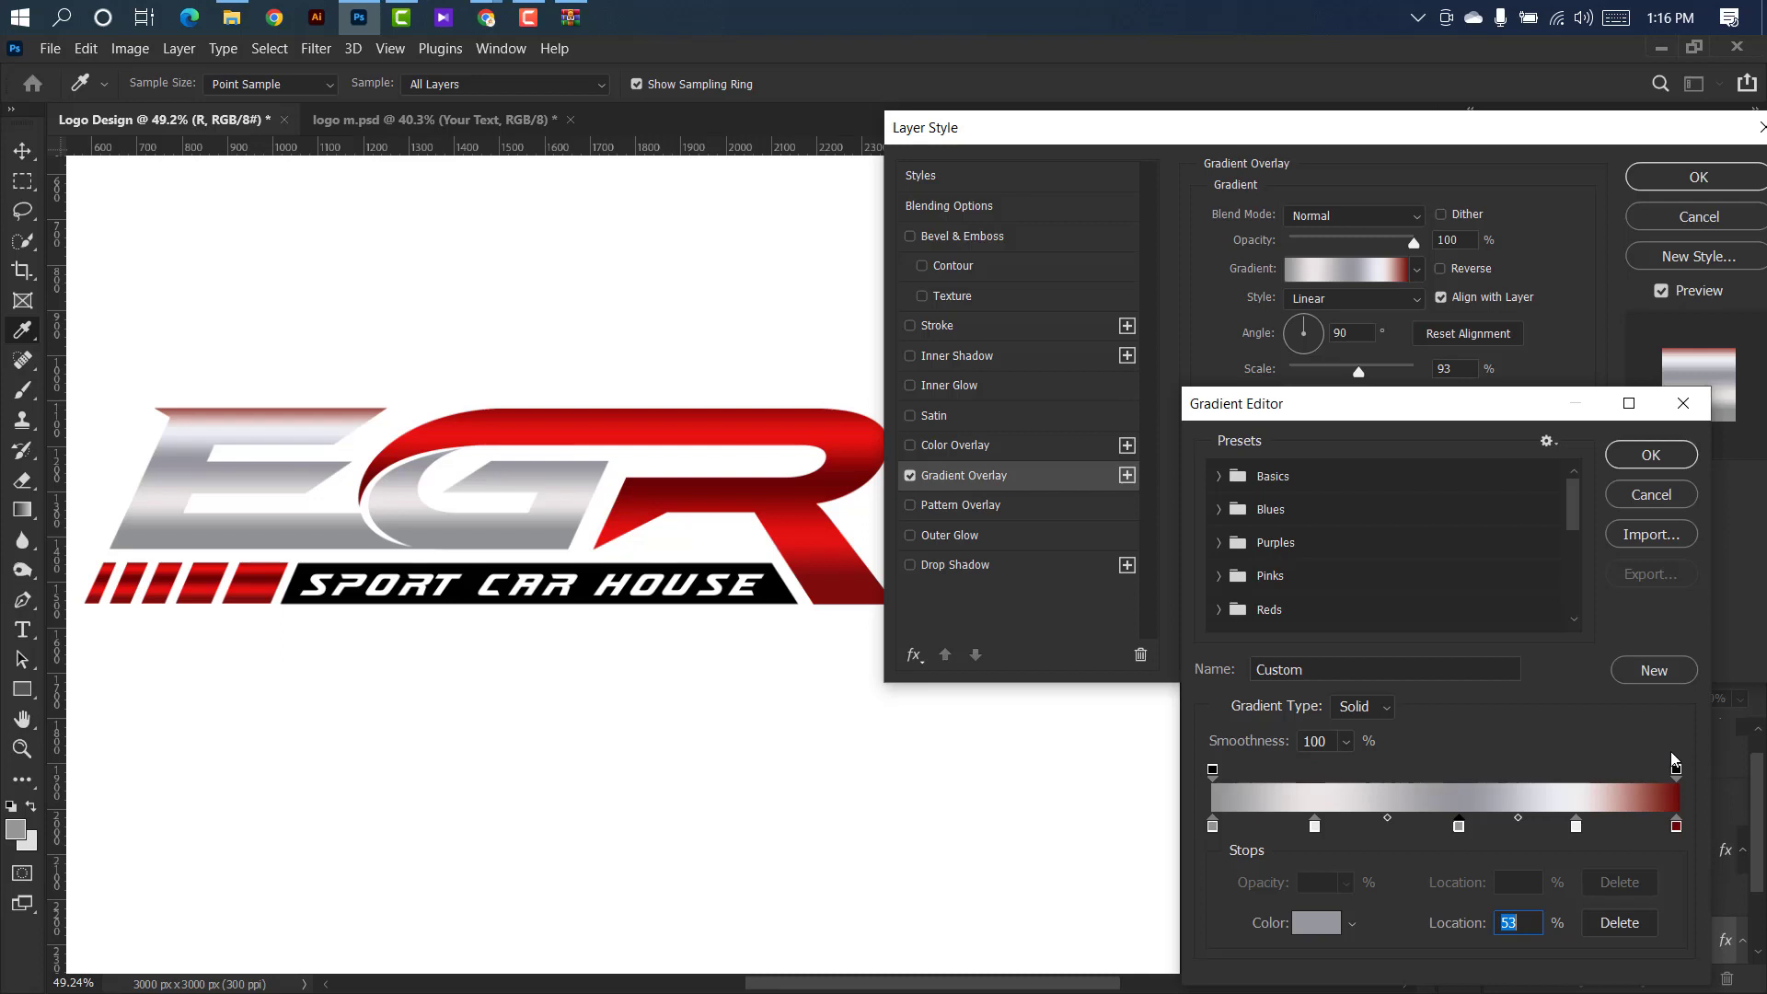
Apply the copied gray 96969d to the color stop at 100% and accept the silver gradient.
double_click(1676, 826)
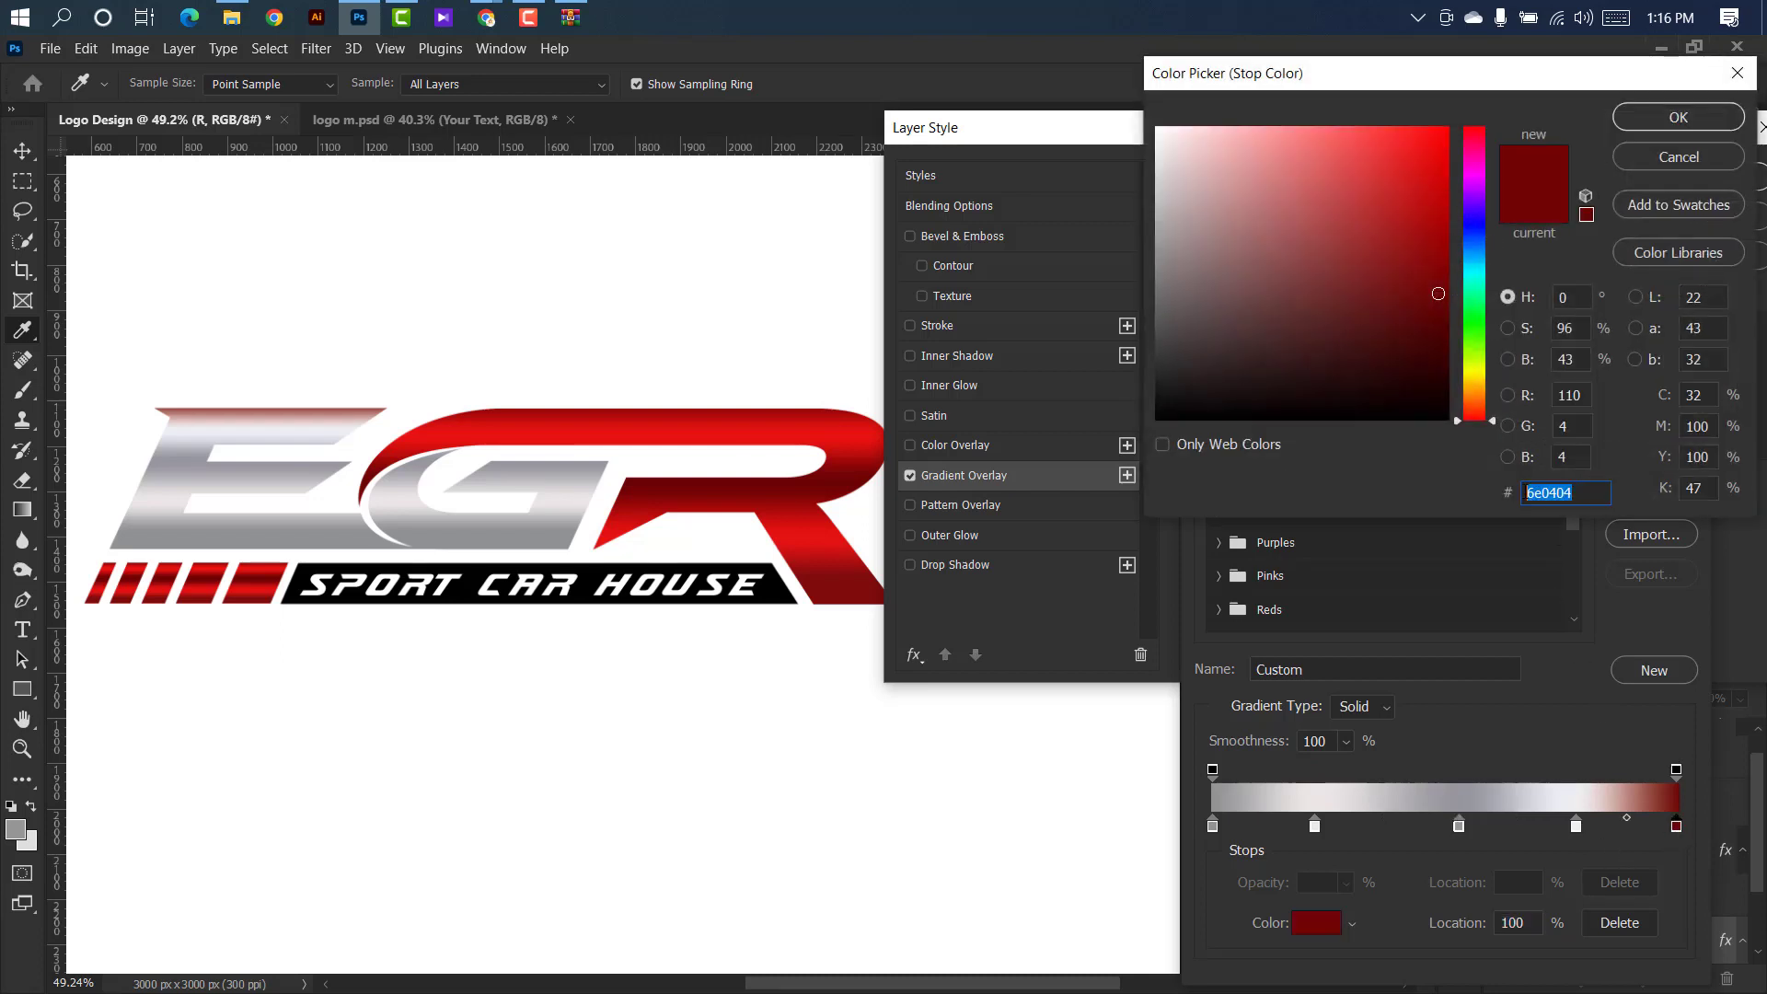
key("ctrl+v")
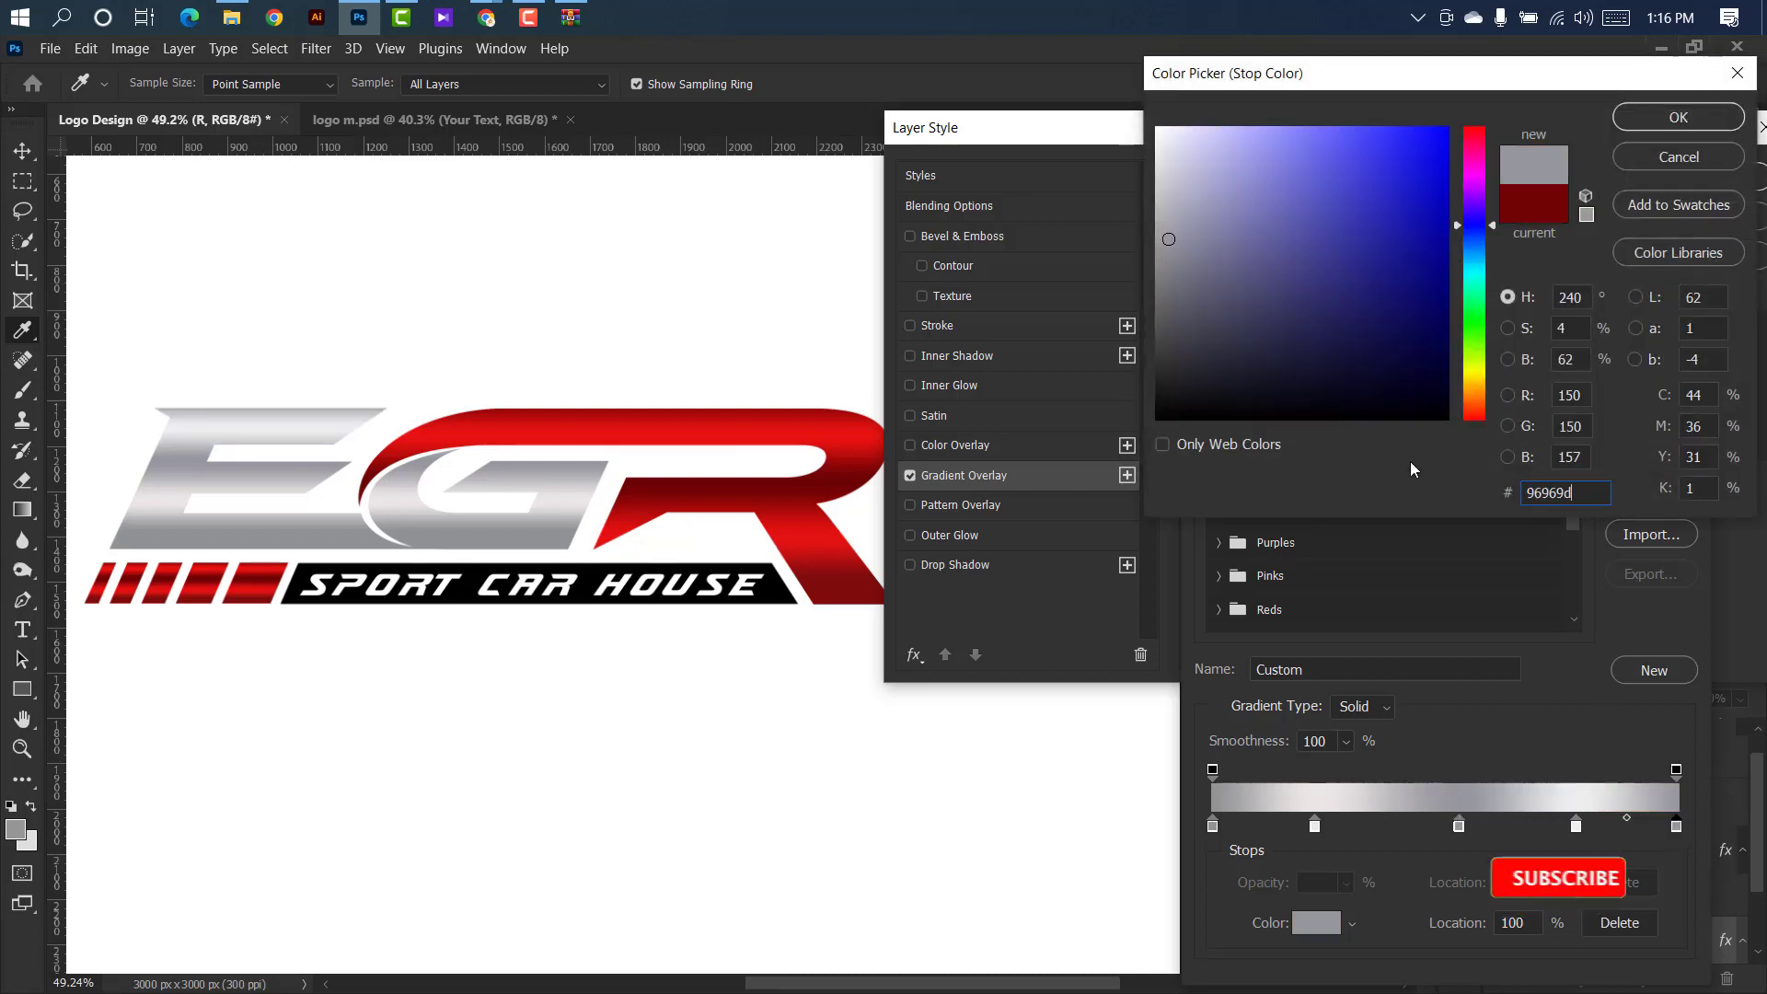
left_click(1654, 126)
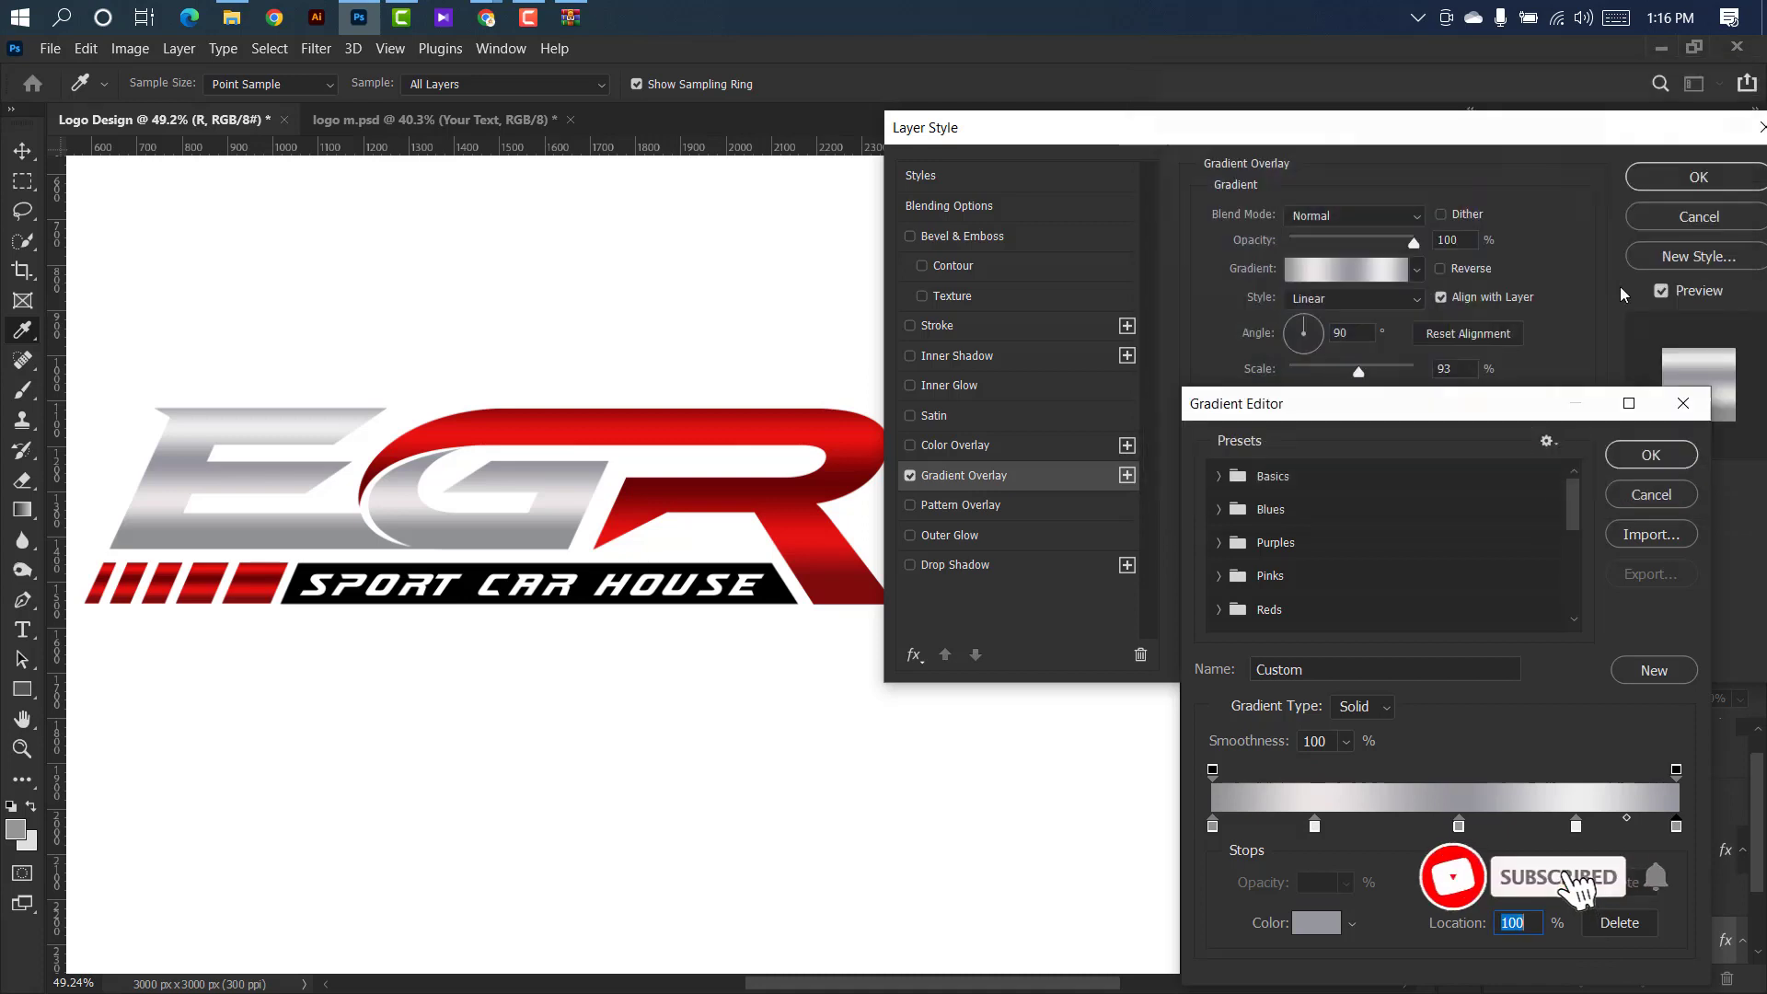
left_click(1648, 455)
Shift the silver gradient slightly over the E and G, set its scale to 85% and apply the layer style.
left_click_drag(324, 423, 326, 431)
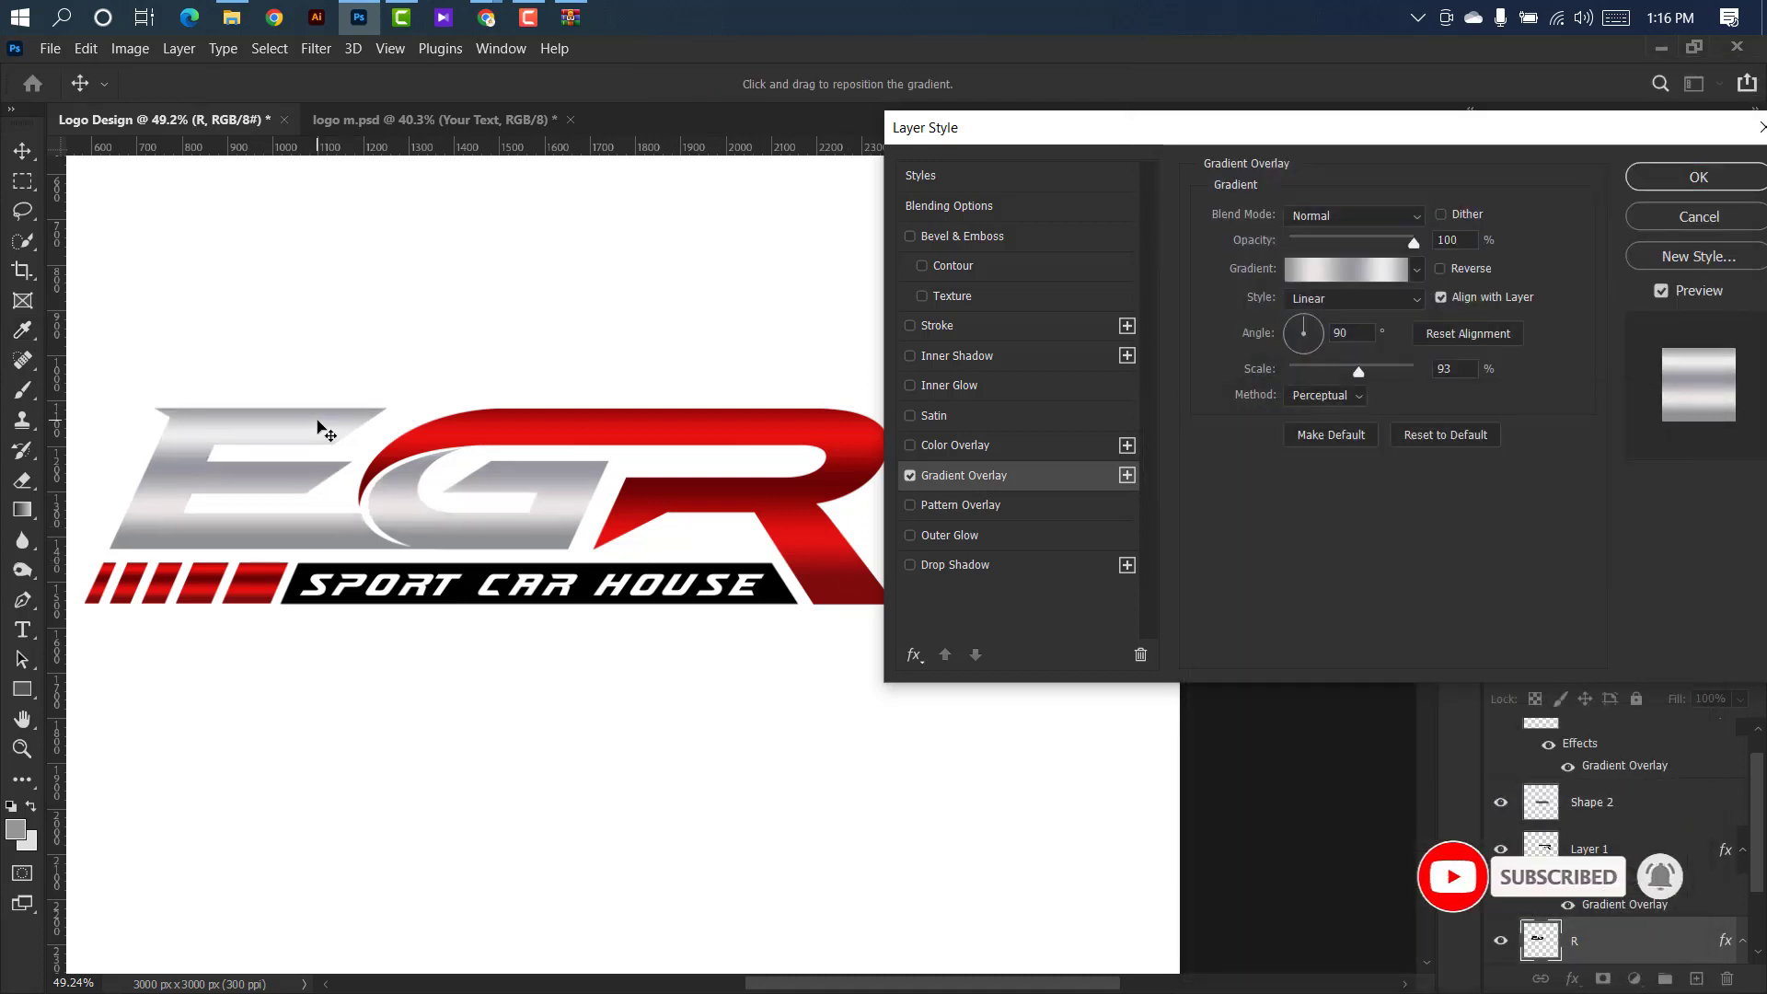
left_click_drag(1359, 372, 1350, 371)
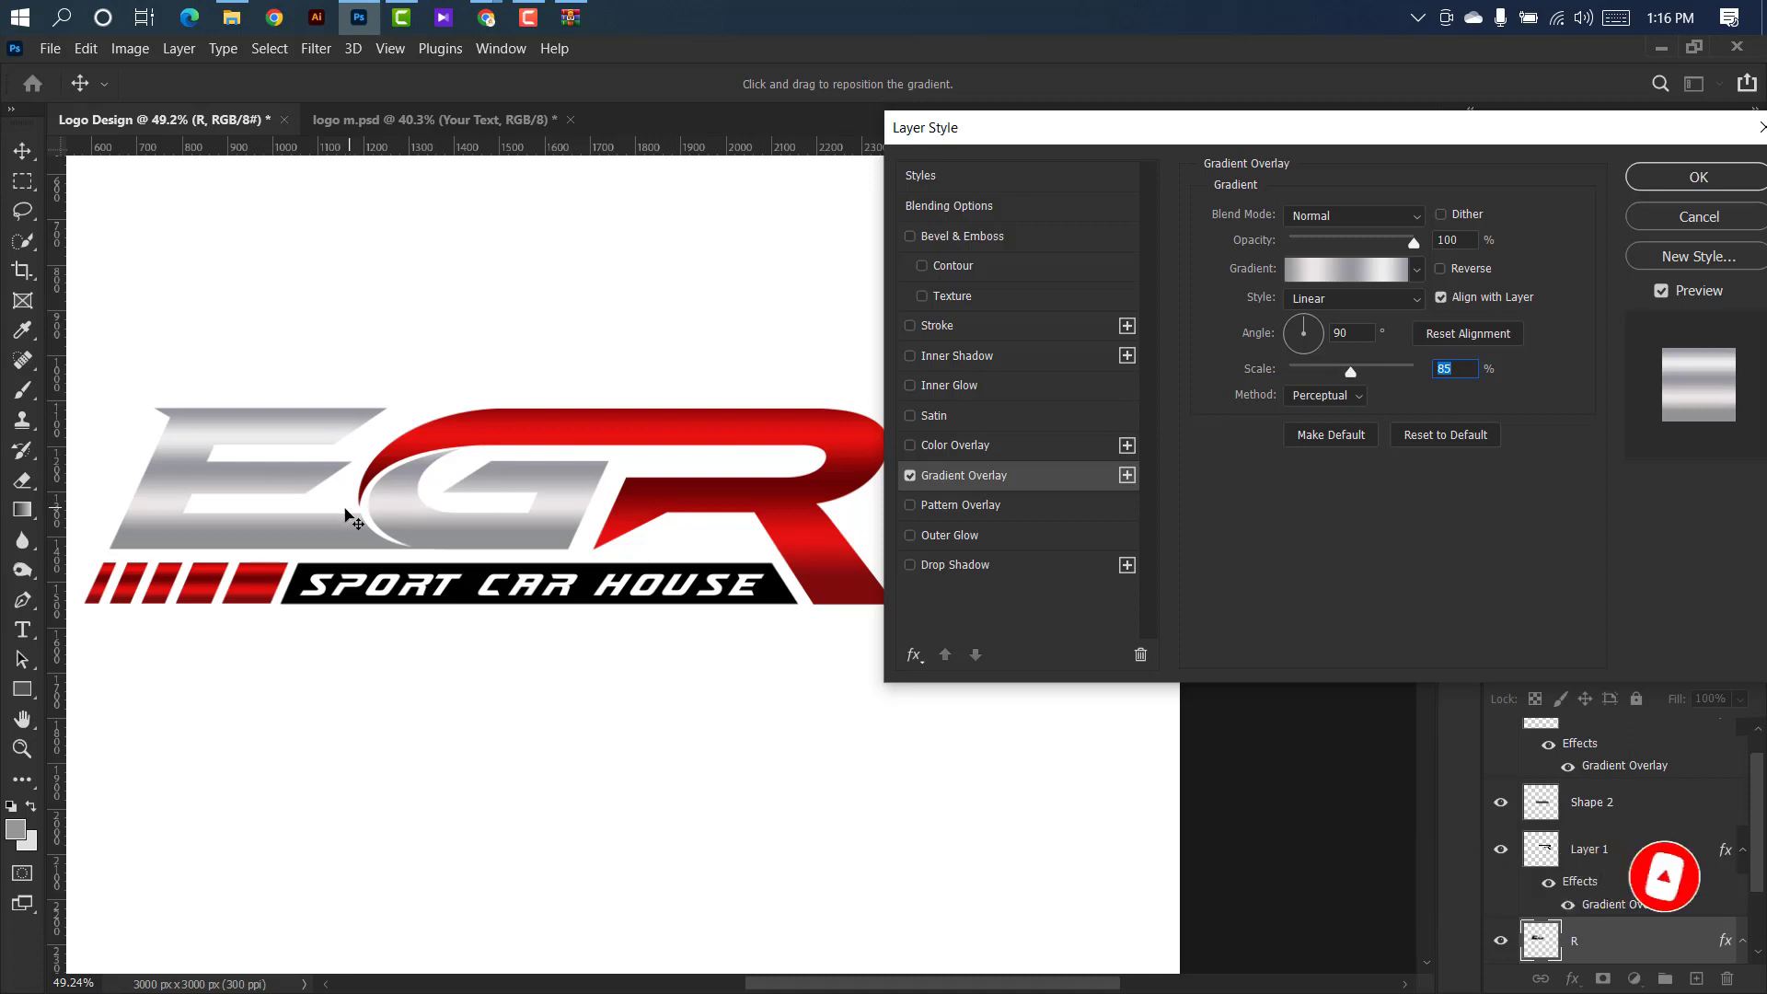
left_click_drag(344, 508, 343, 512)
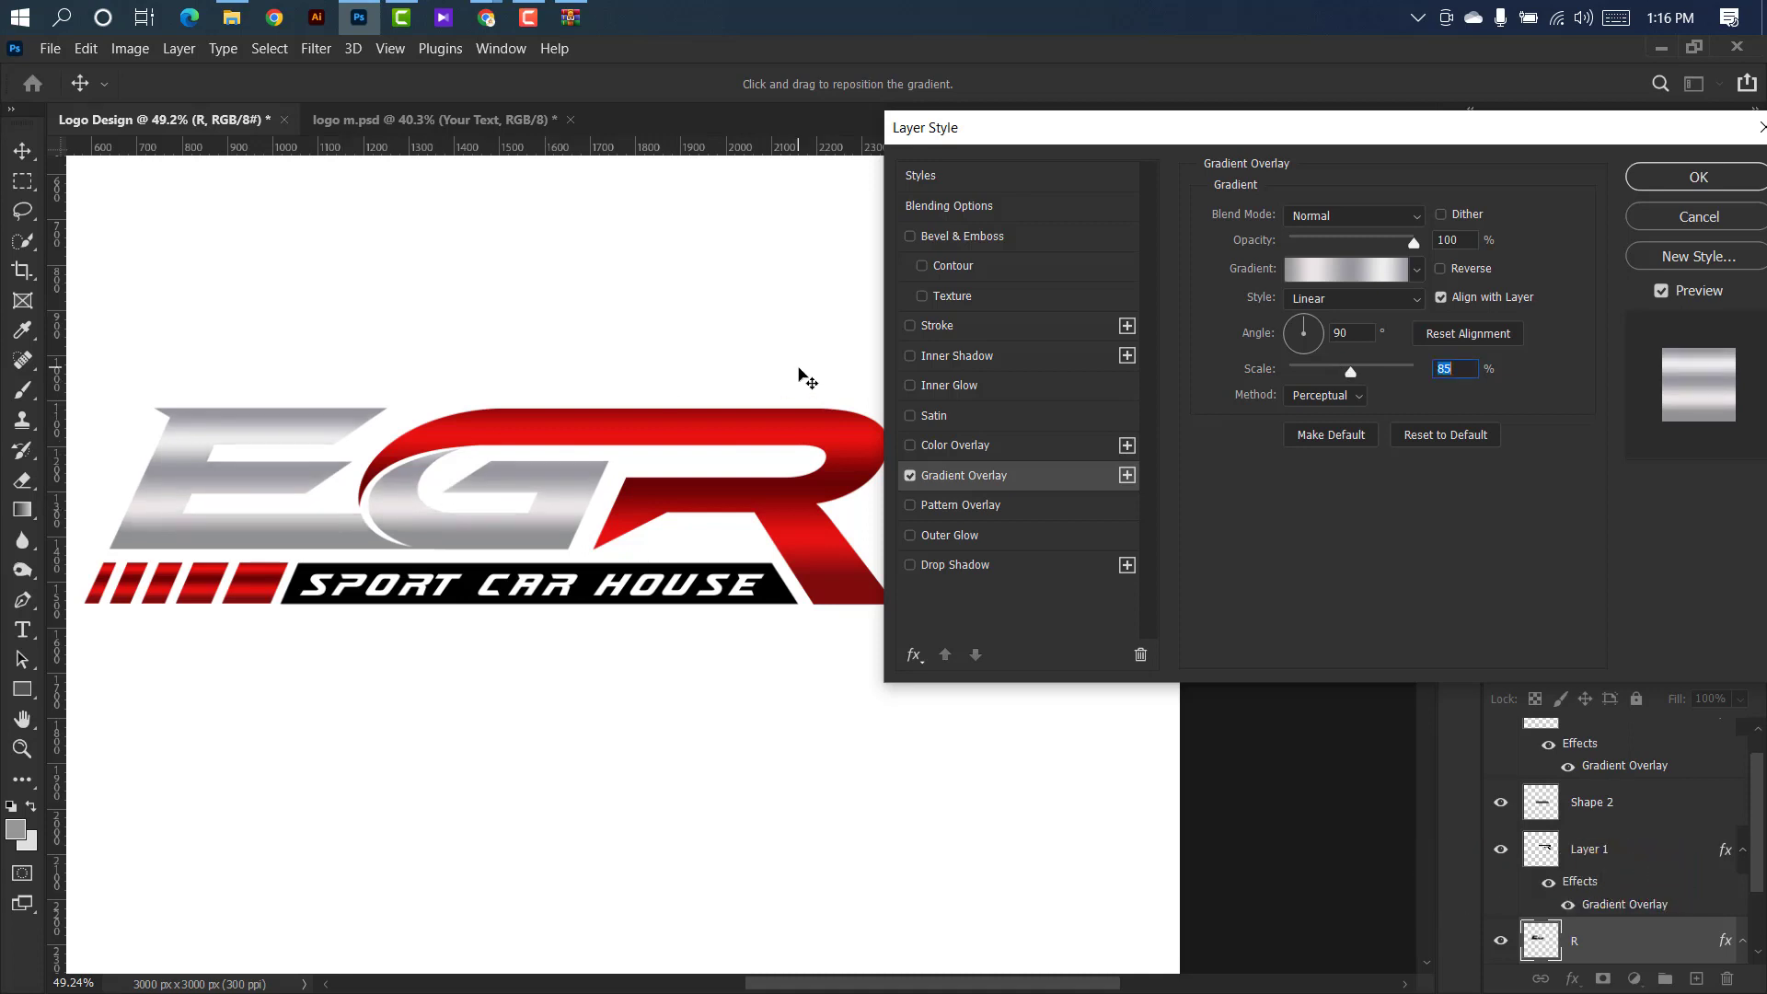
left_click(1698, 178)
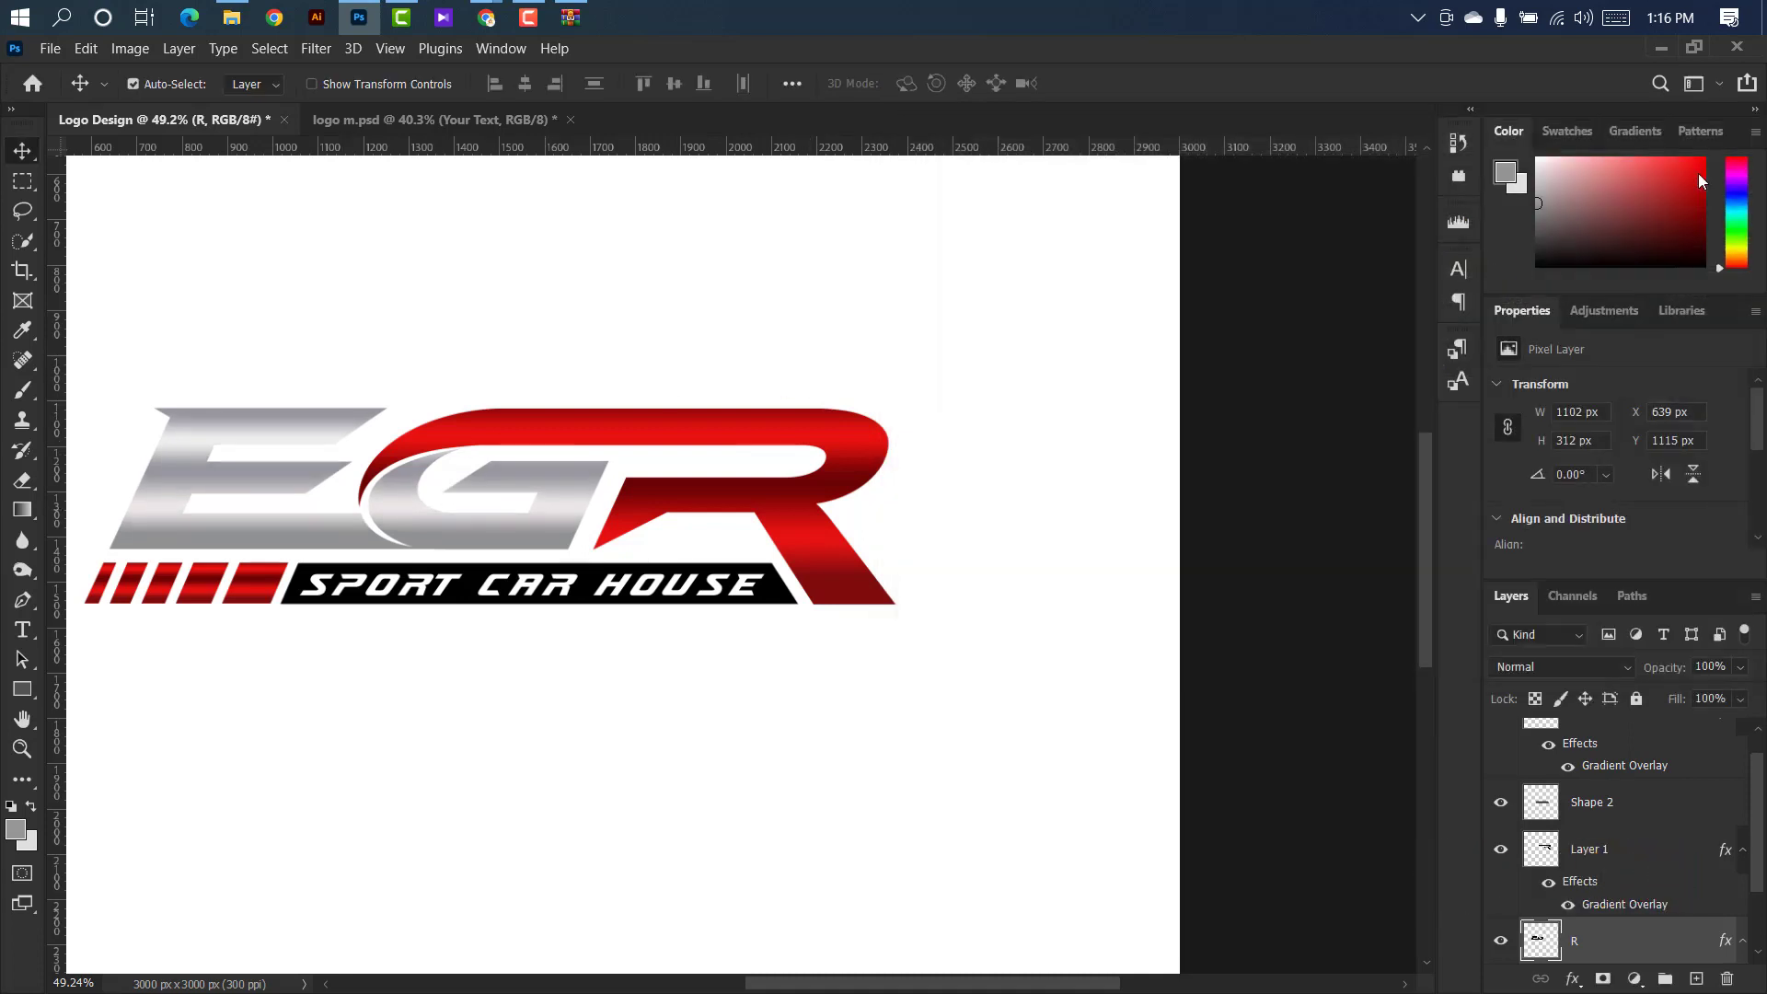
Add the silver linear Gradient Overlay to the tagline bar on Shape 2, with its scale at about 86%.
scroll(445, 295, "down", 2)
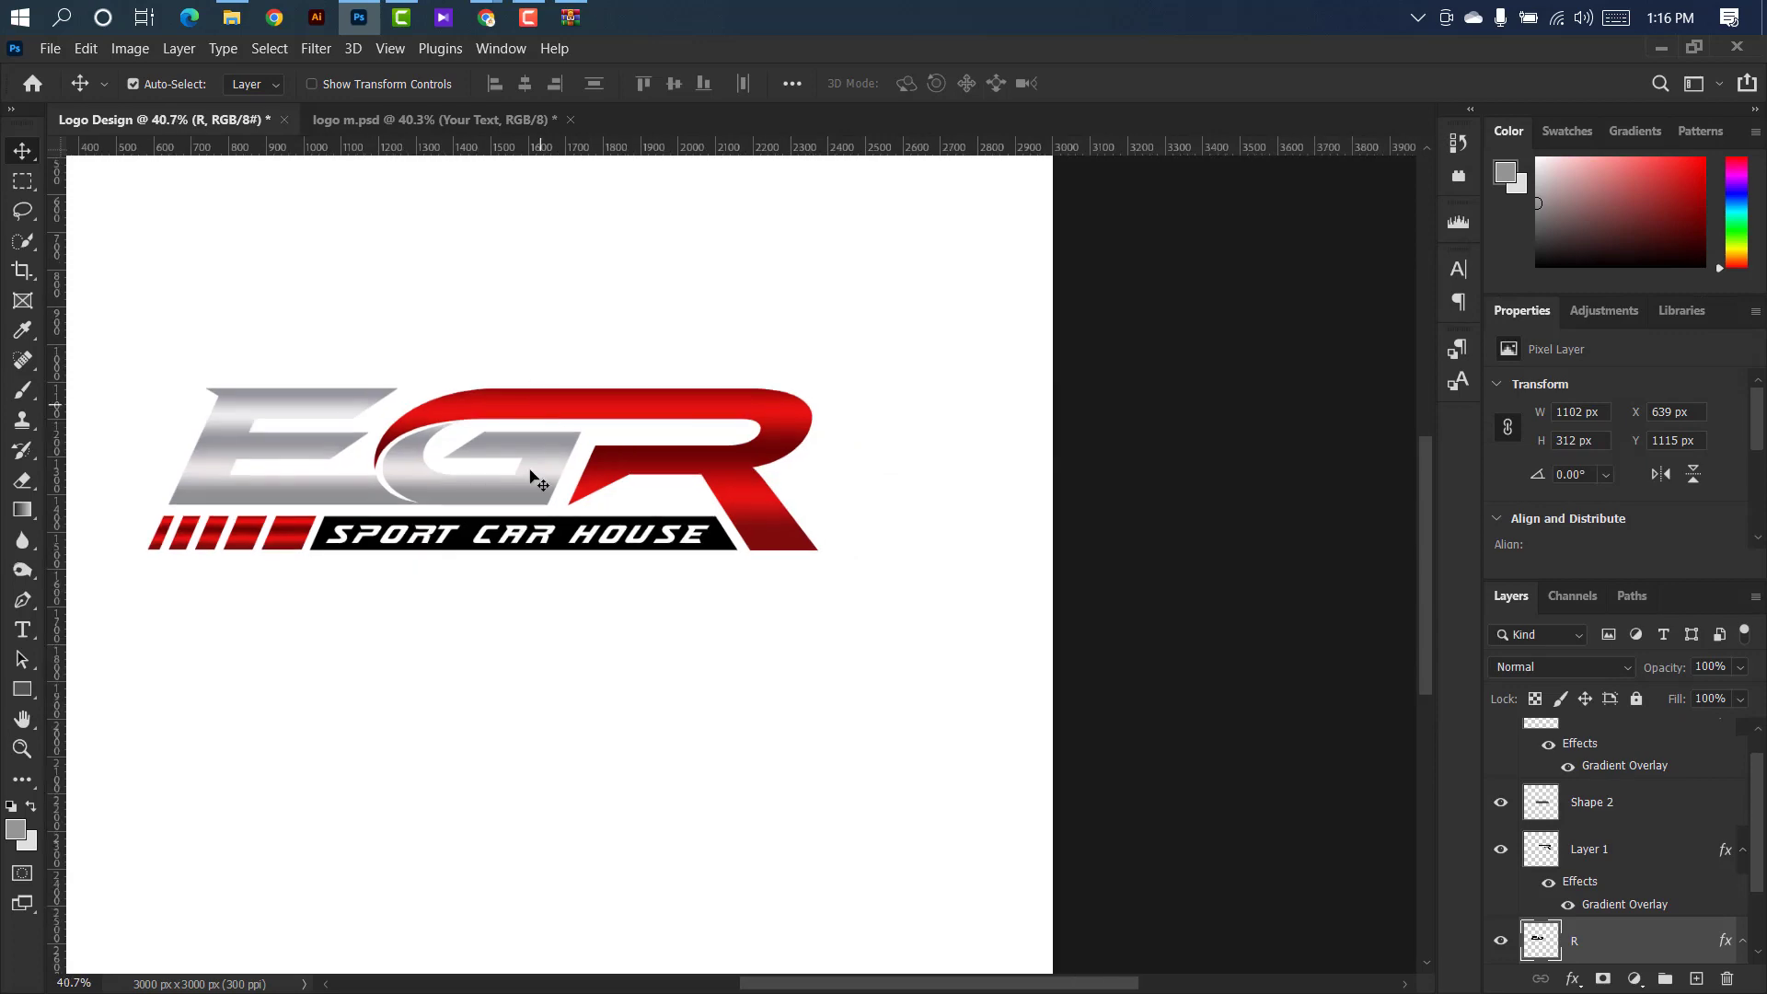
left_click(483, 543)
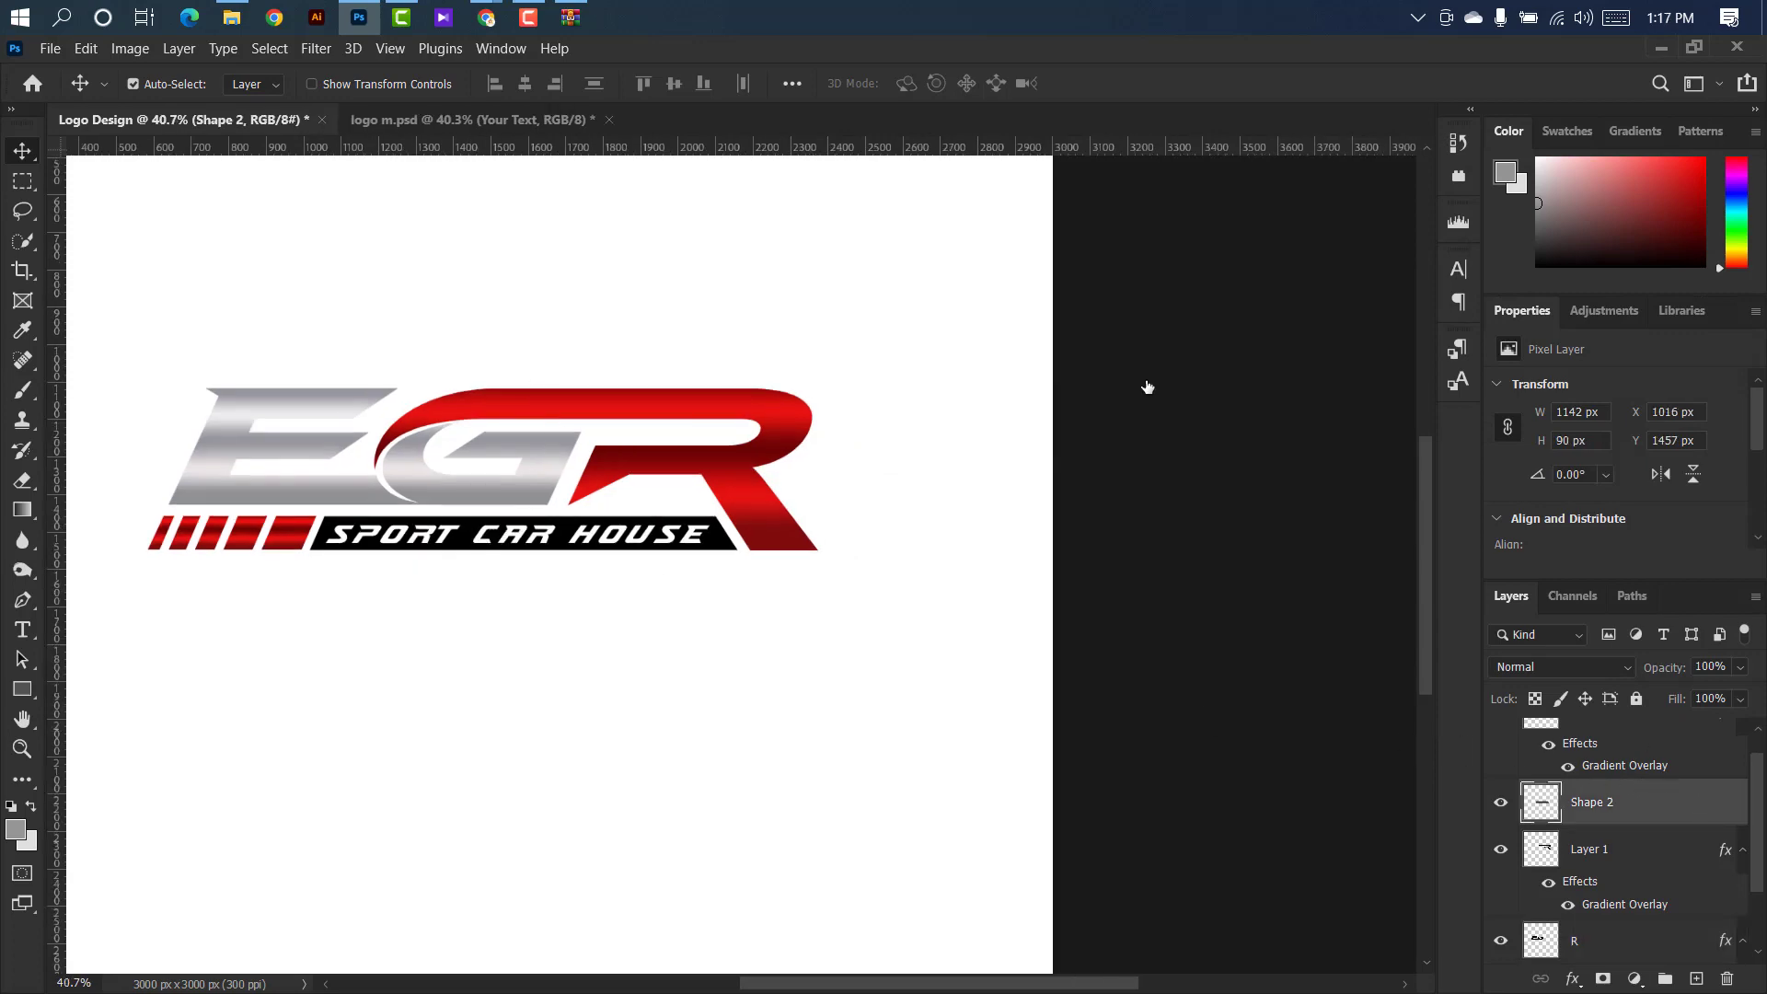
left_click(1006, 479)
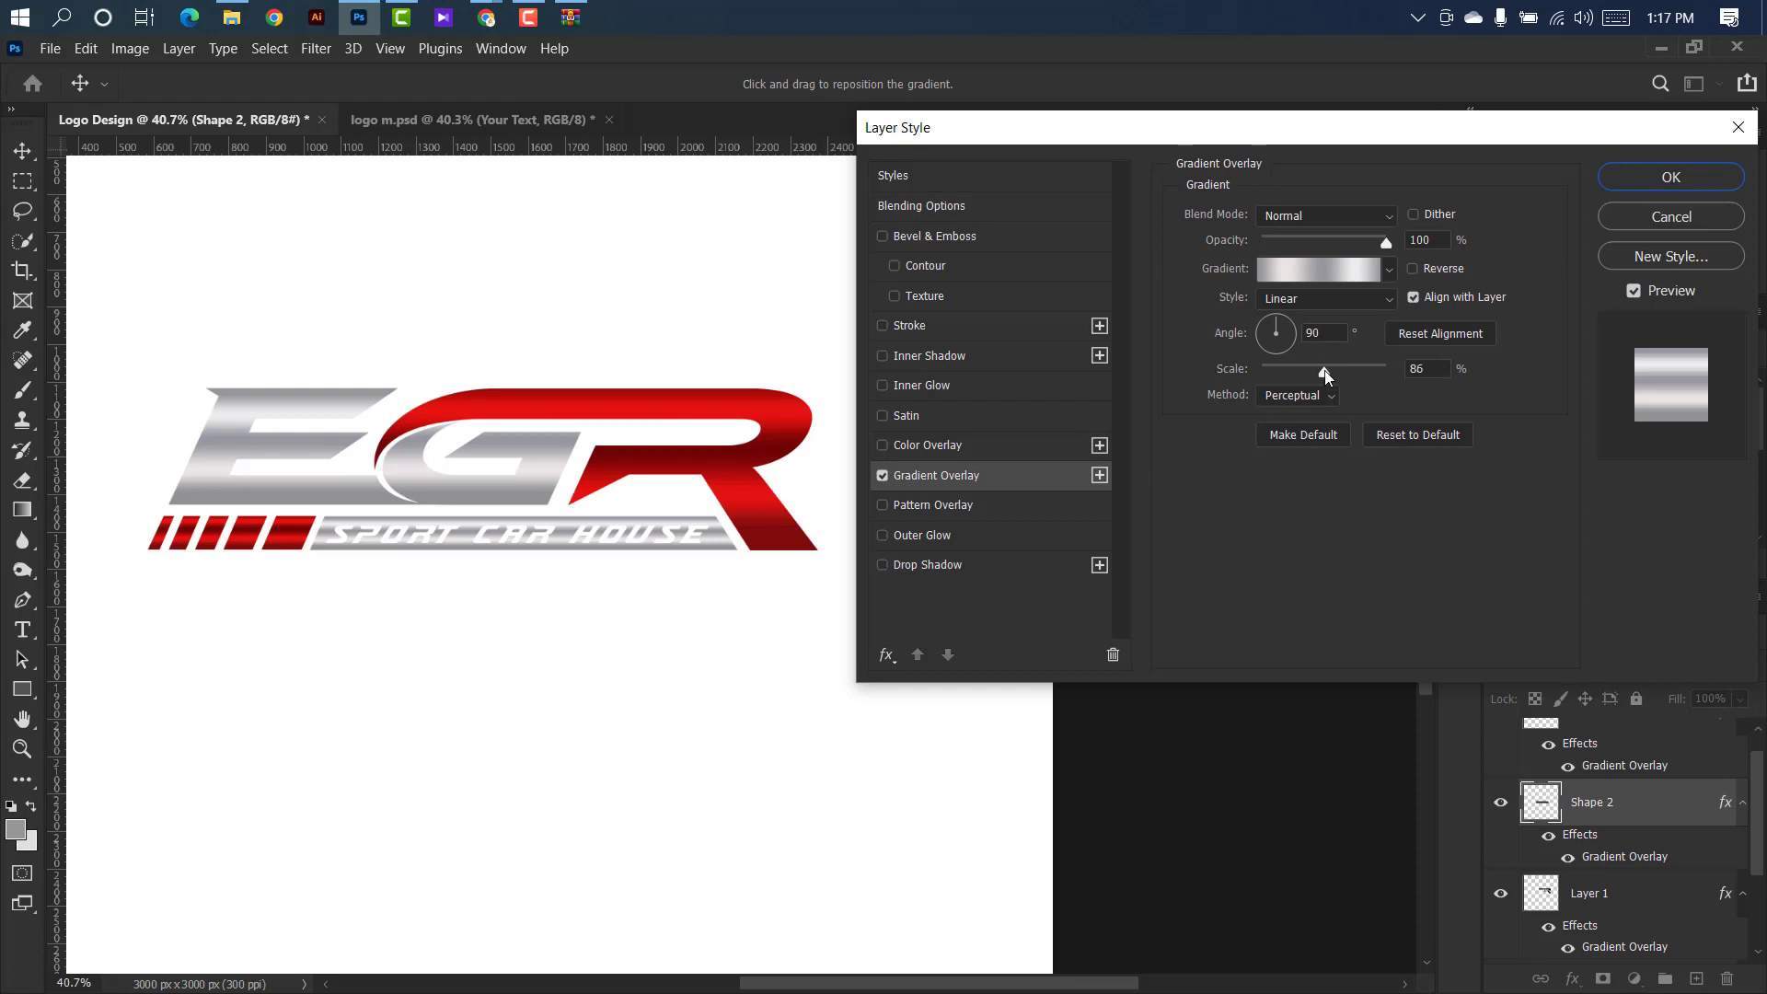
left_click(1627, 177)
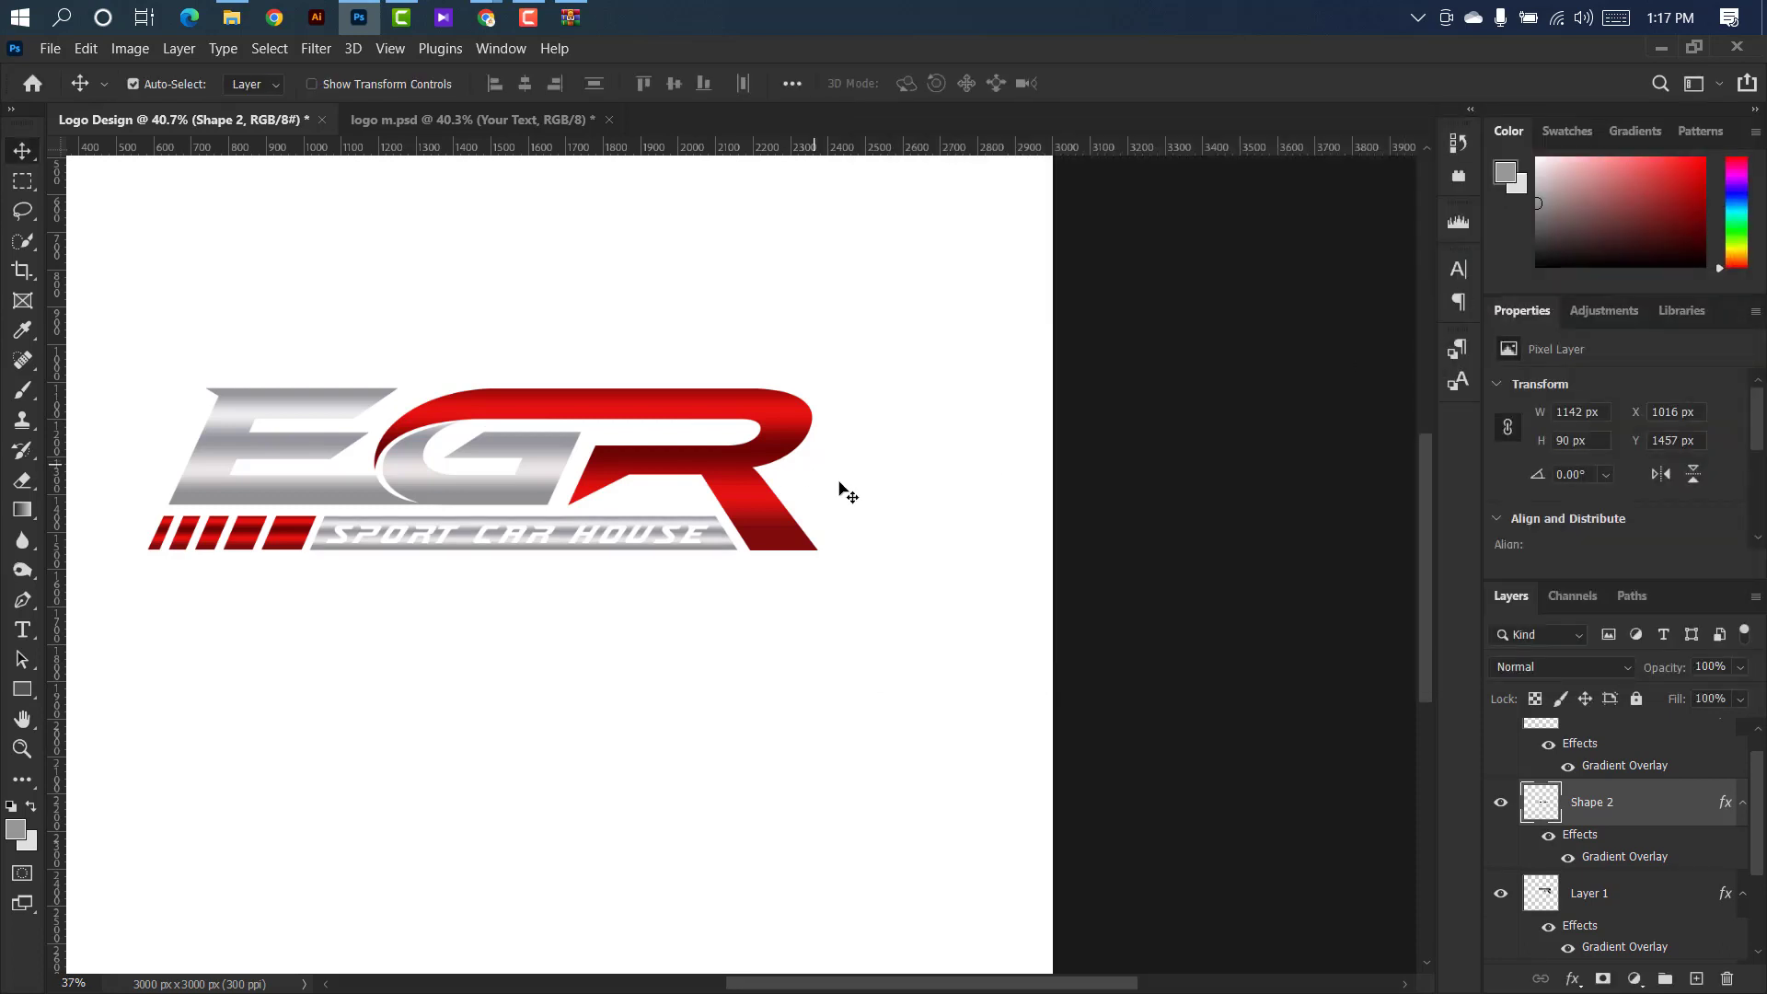
Delete the white background Layer 0 and stamp all visible logo layers into a merged layer above Layer 2.
key("ctrl+minus")
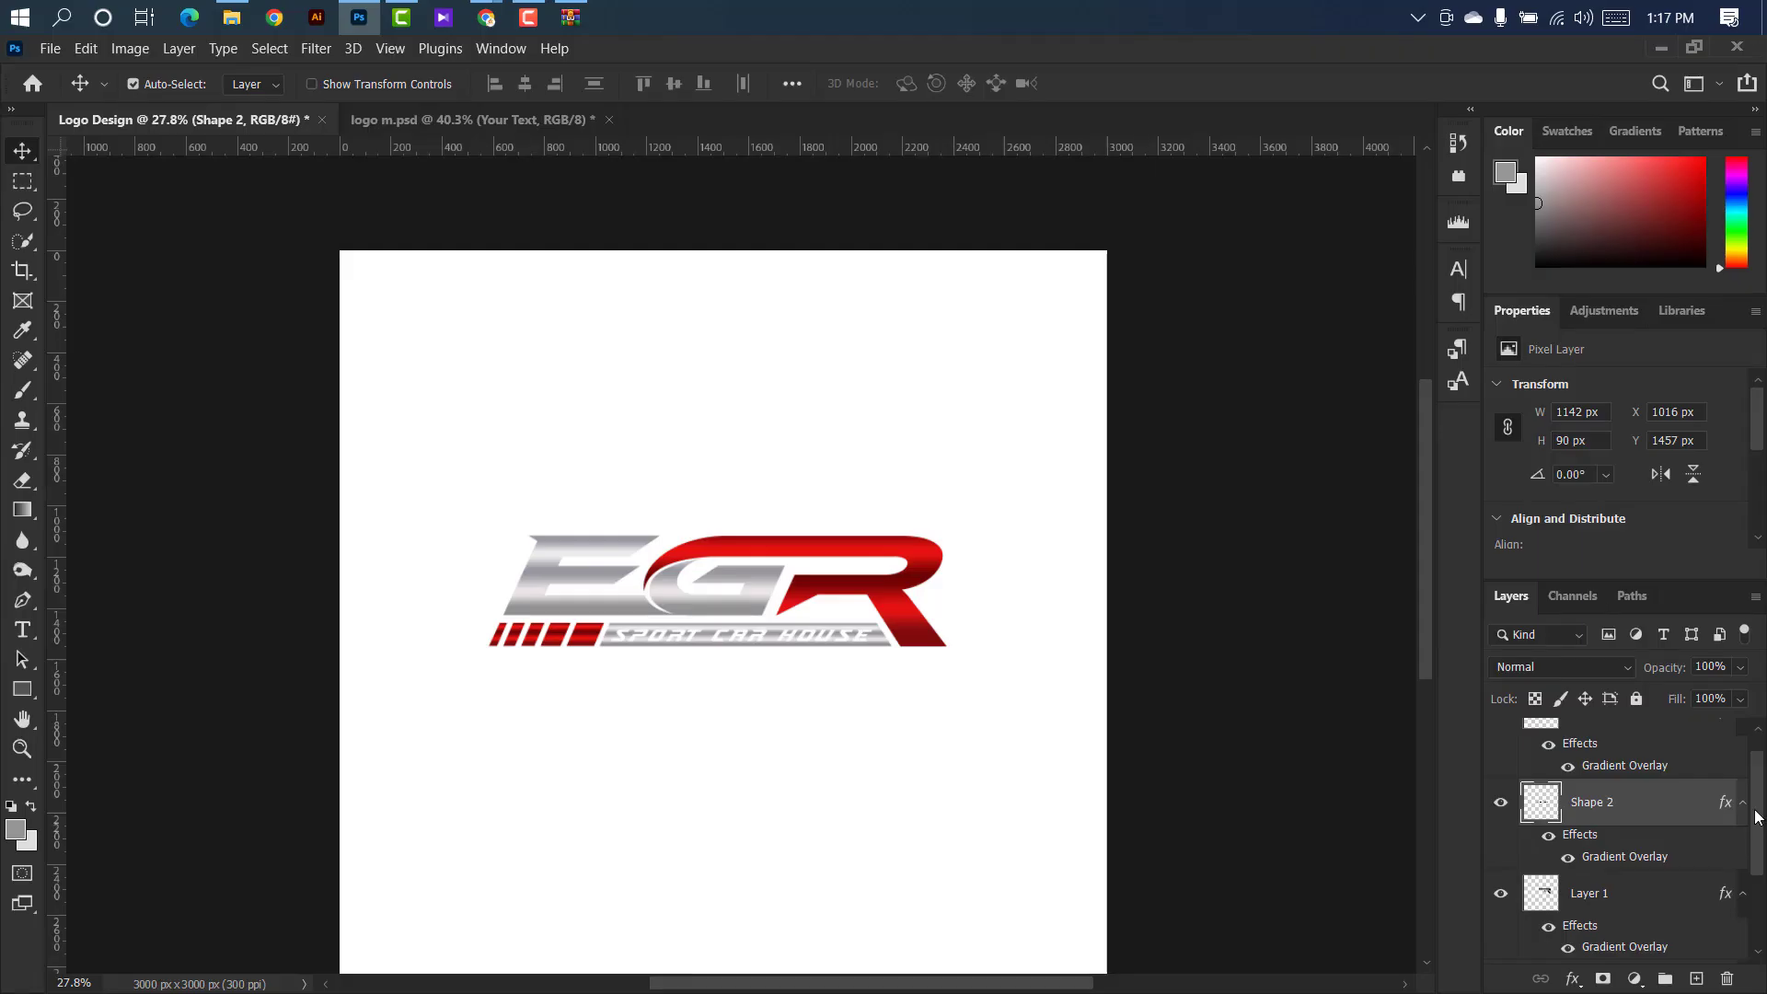
left_click_drag(1756, 817, 1742, 932)
left_click(1724, 942)
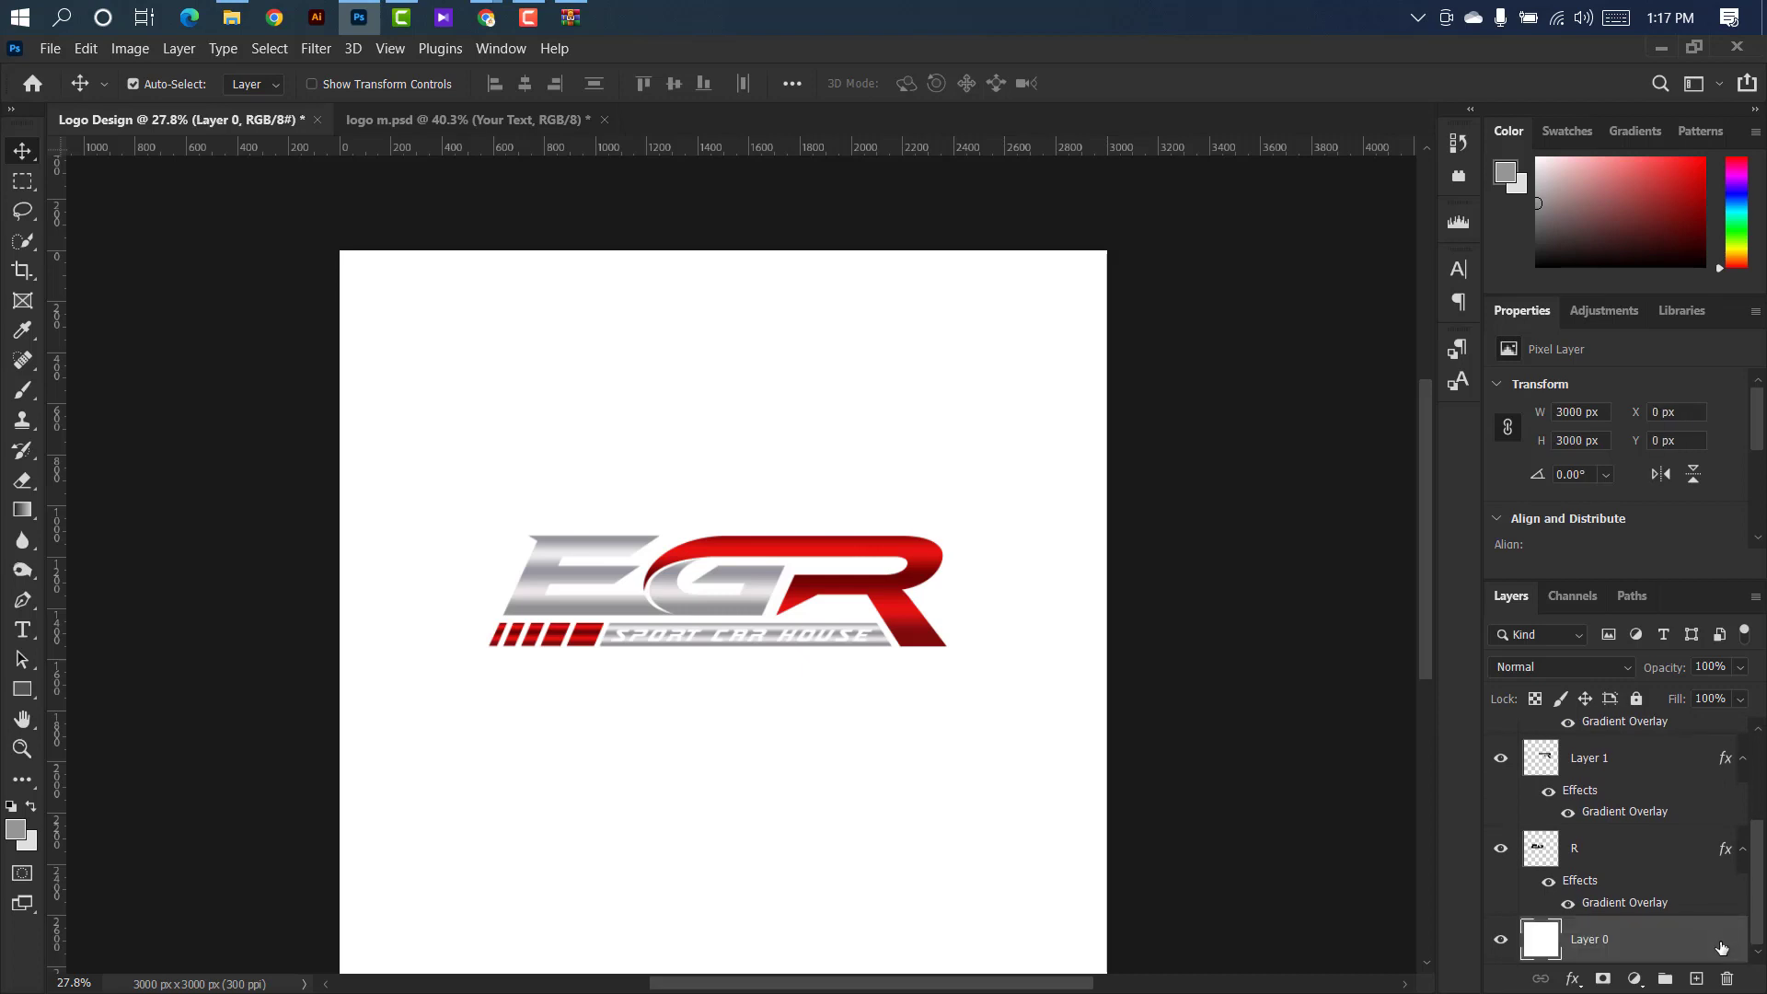
key("Delete")
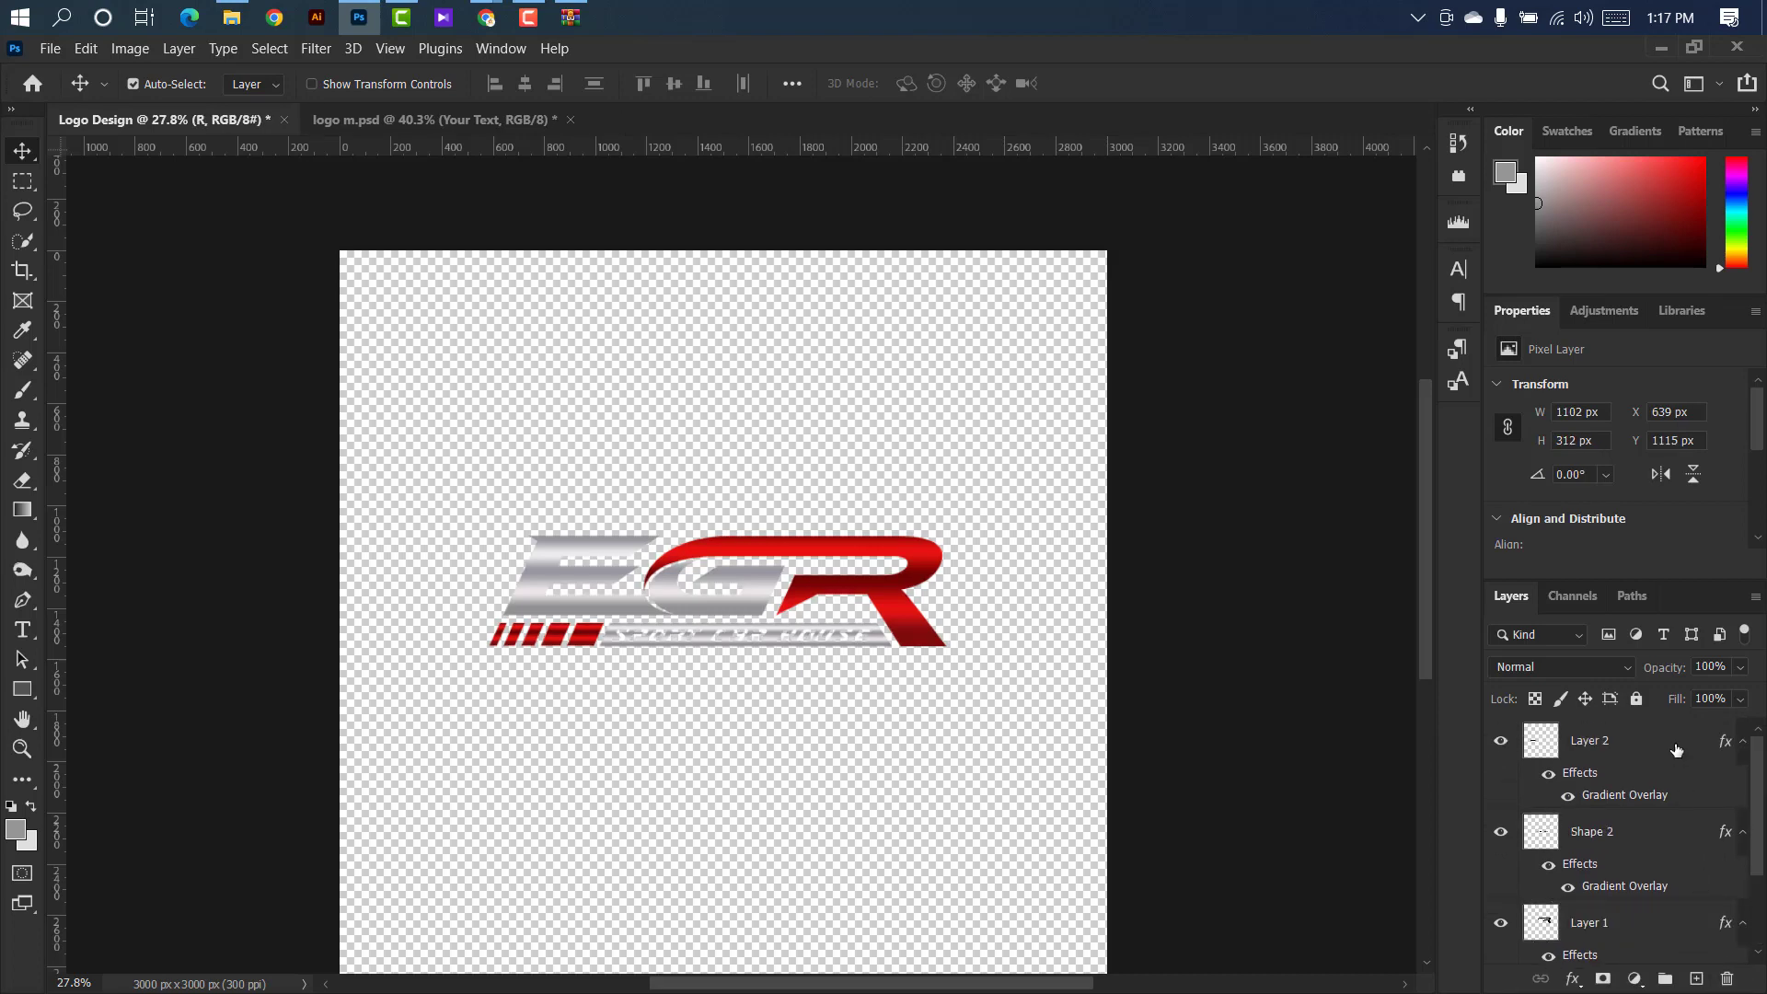
left_click(1672, 748)
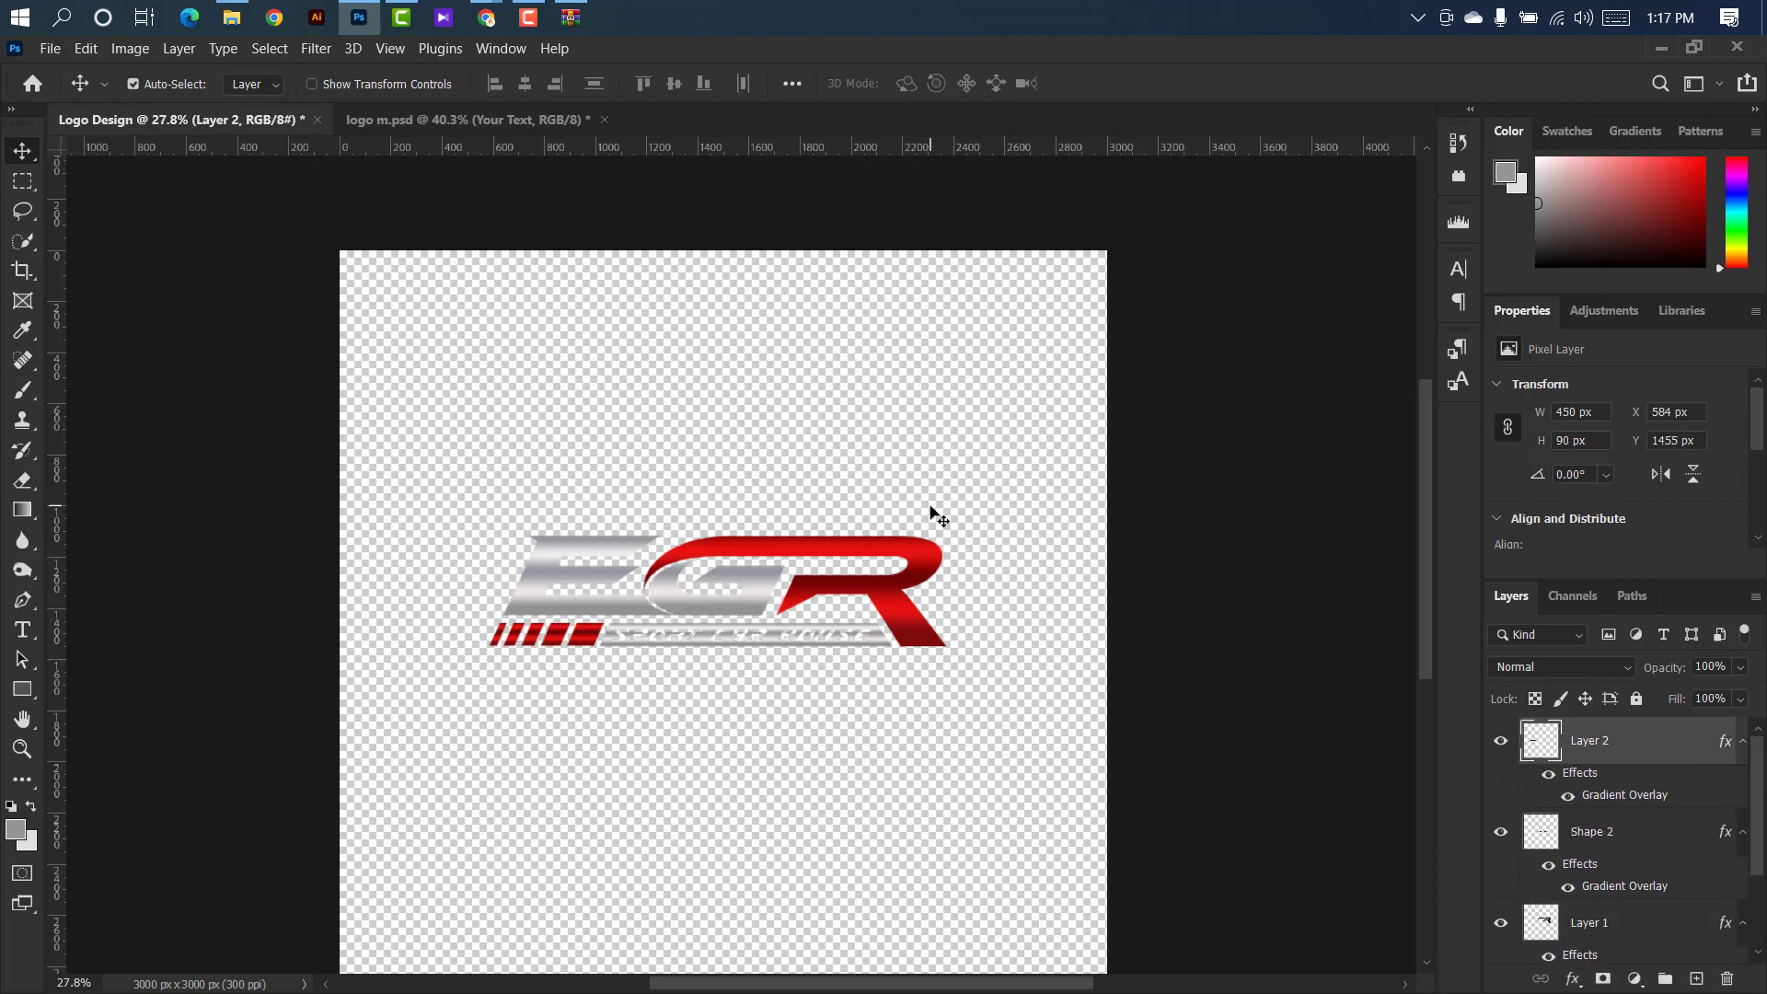
key("ctrl+alt+shift+e")
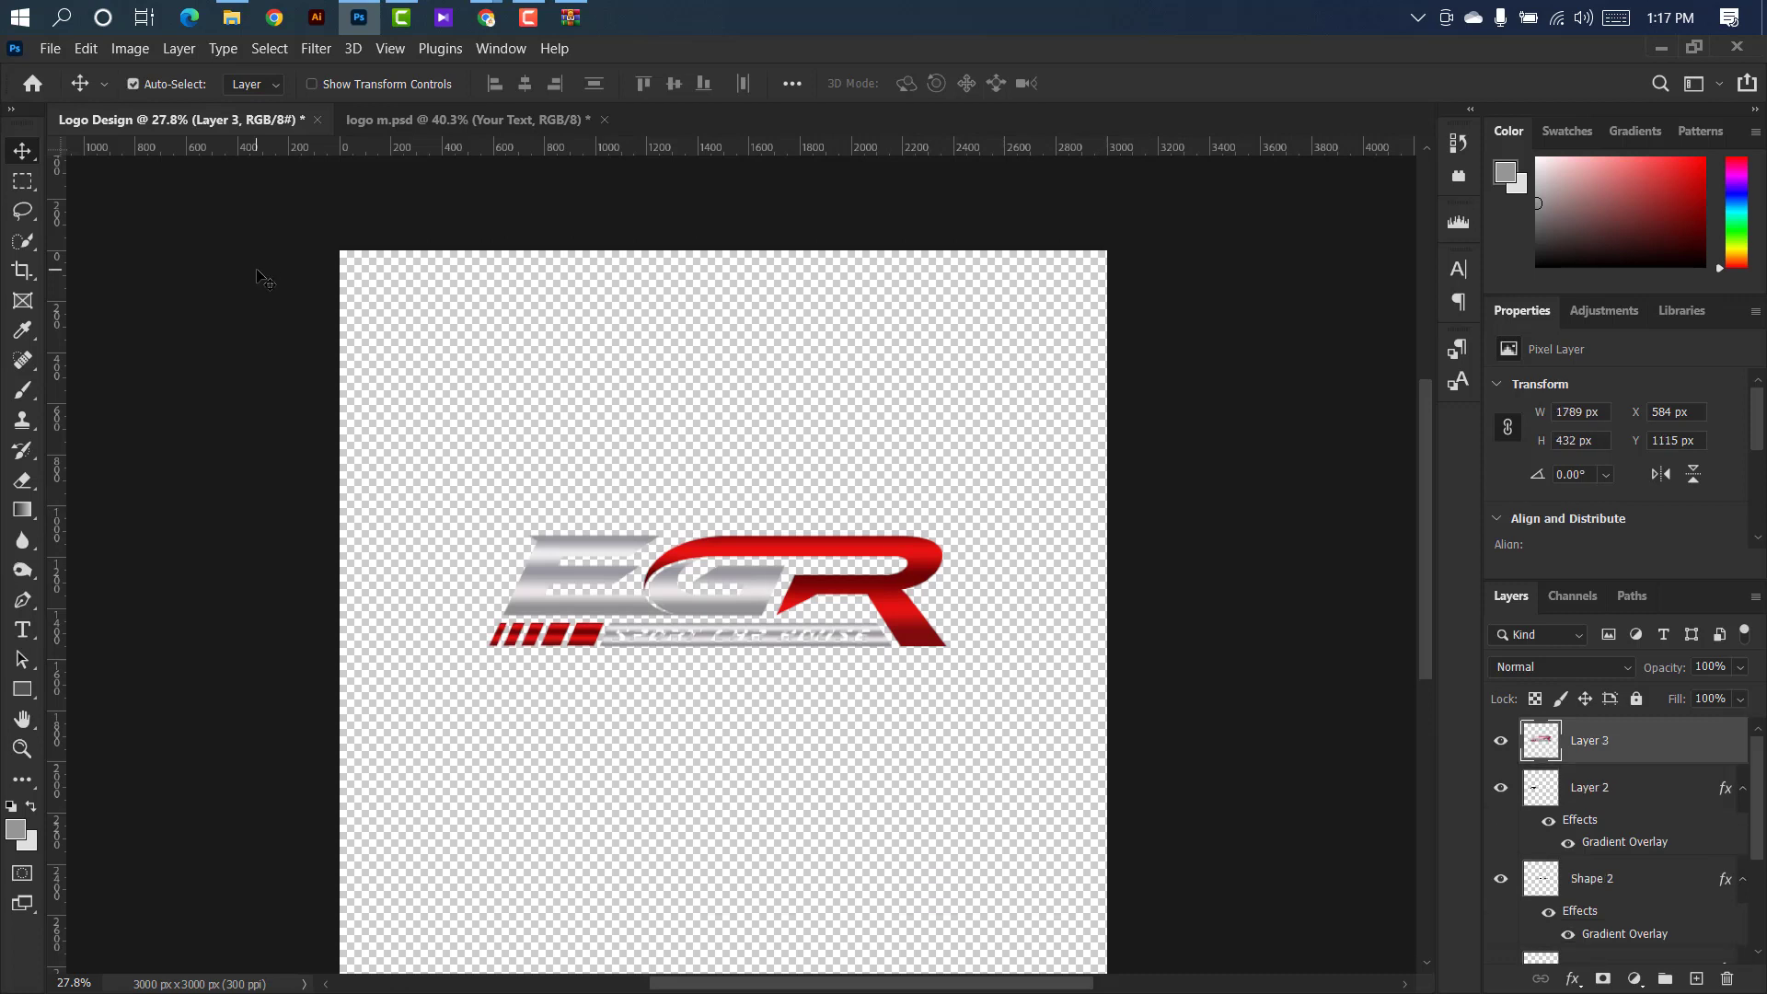
Open the Your Text smart object of logo m.psd and bring the merged EGR logo into it.
left_click(442, 121)
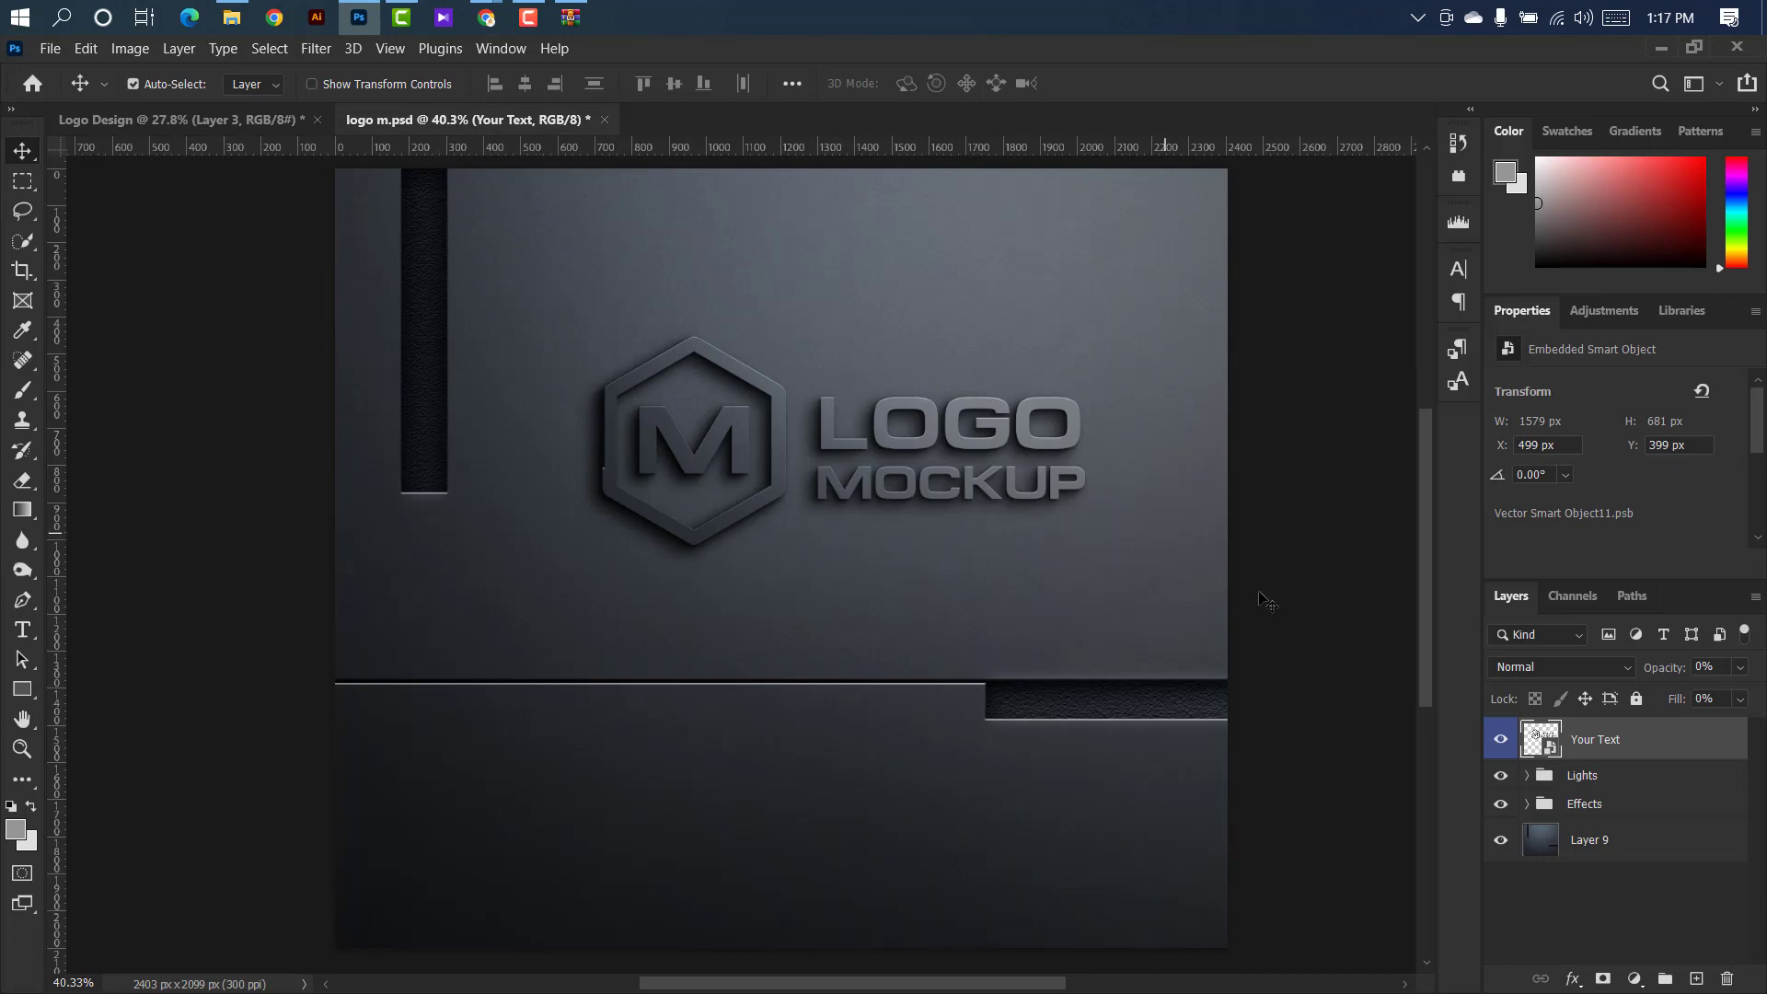
double_click(1552, 749)
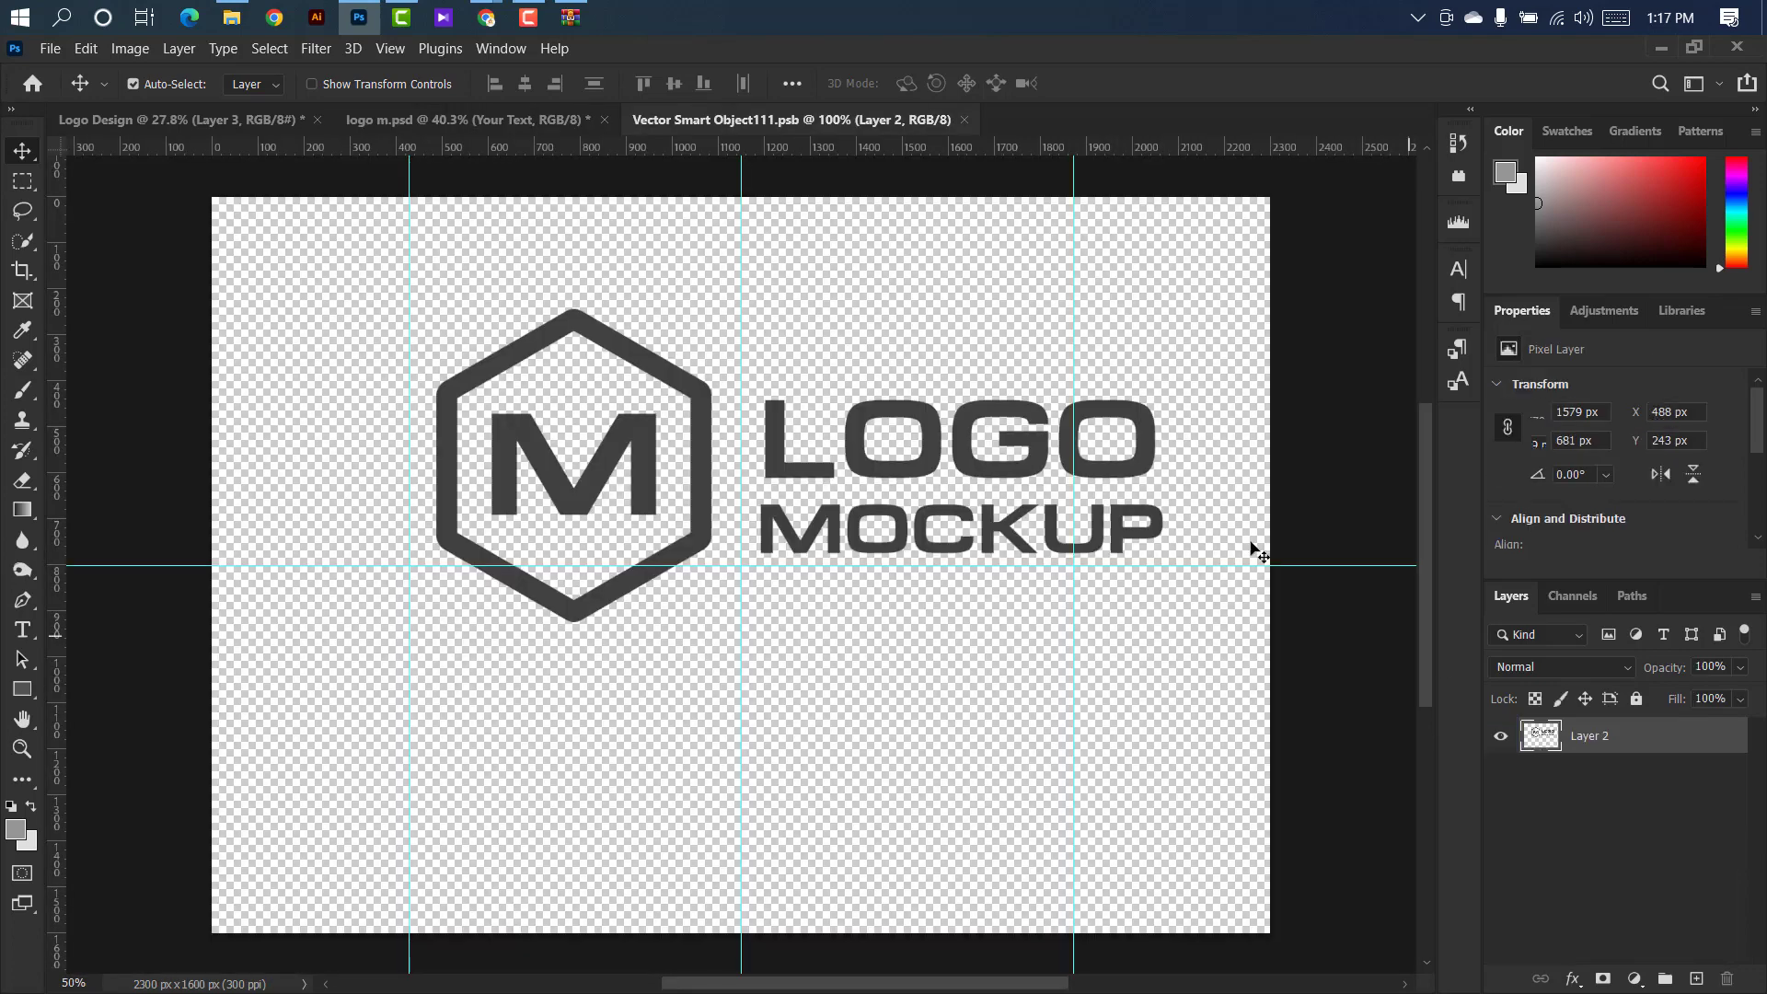
left_click(245, 123)
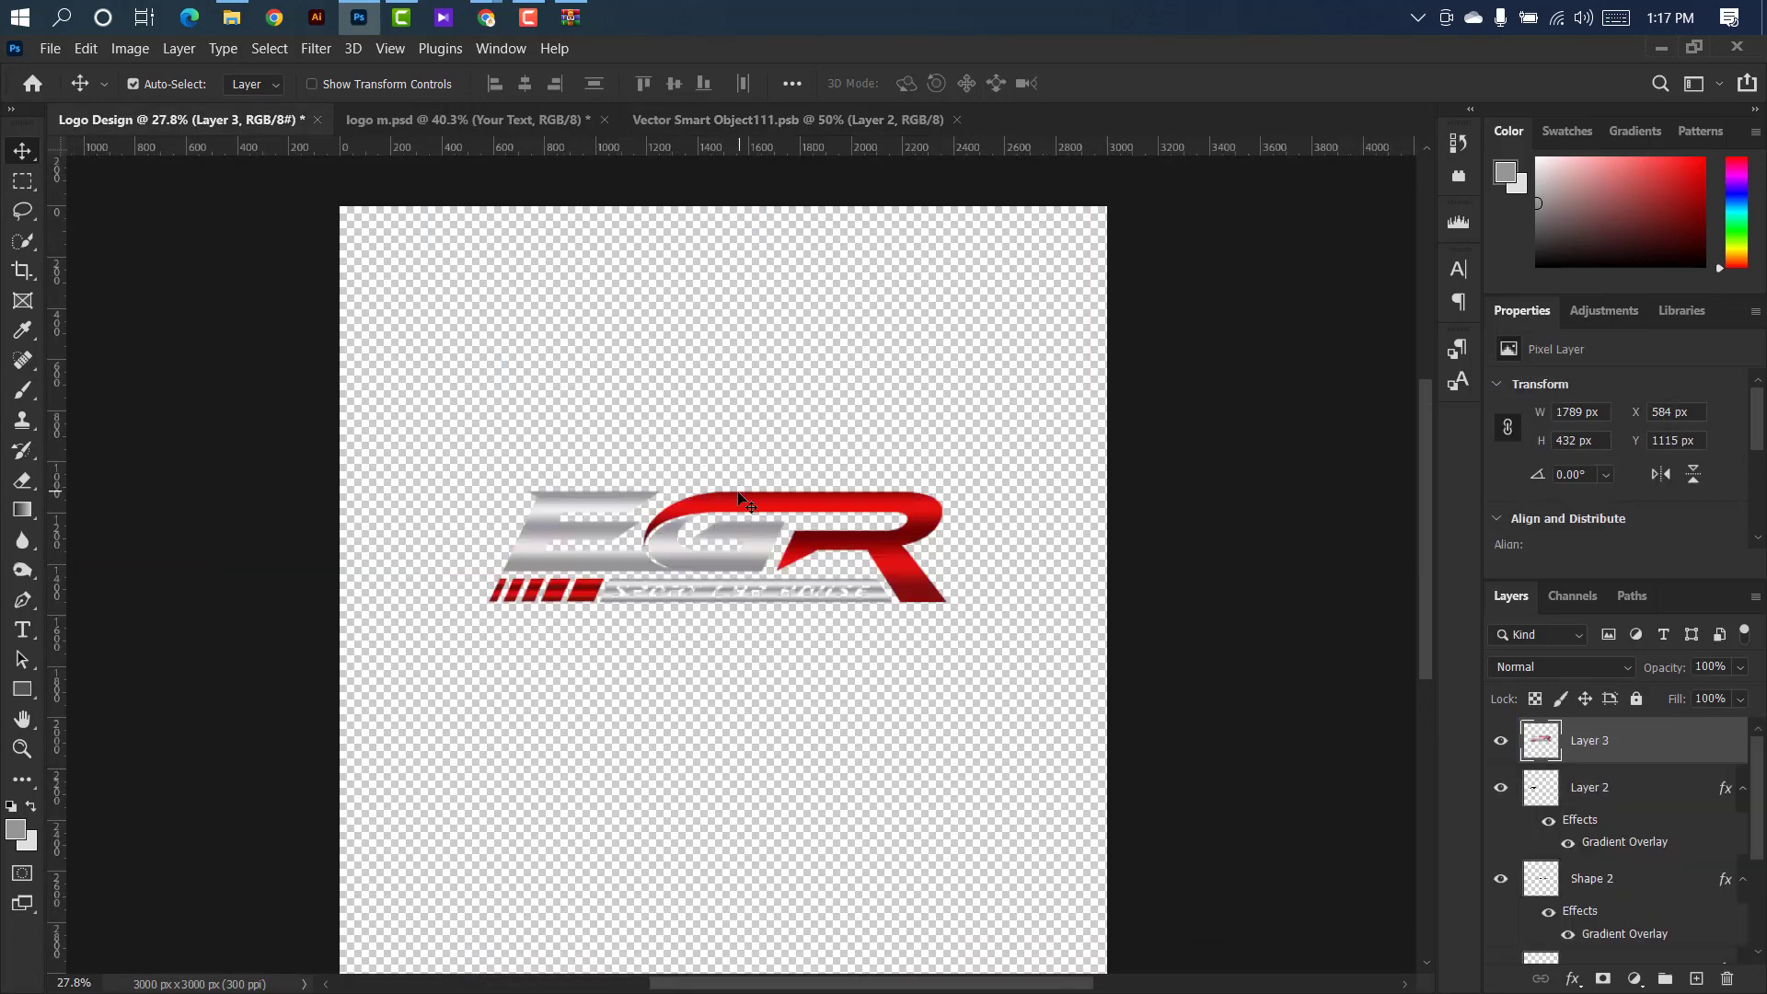
scroll(748, 504, "up", 3)
left_click_drag(789, 126, 780, 465)
Scale the EGR logo to 86.57% and position it over the placeholder logo in the smart object.
key("ctrl+t")
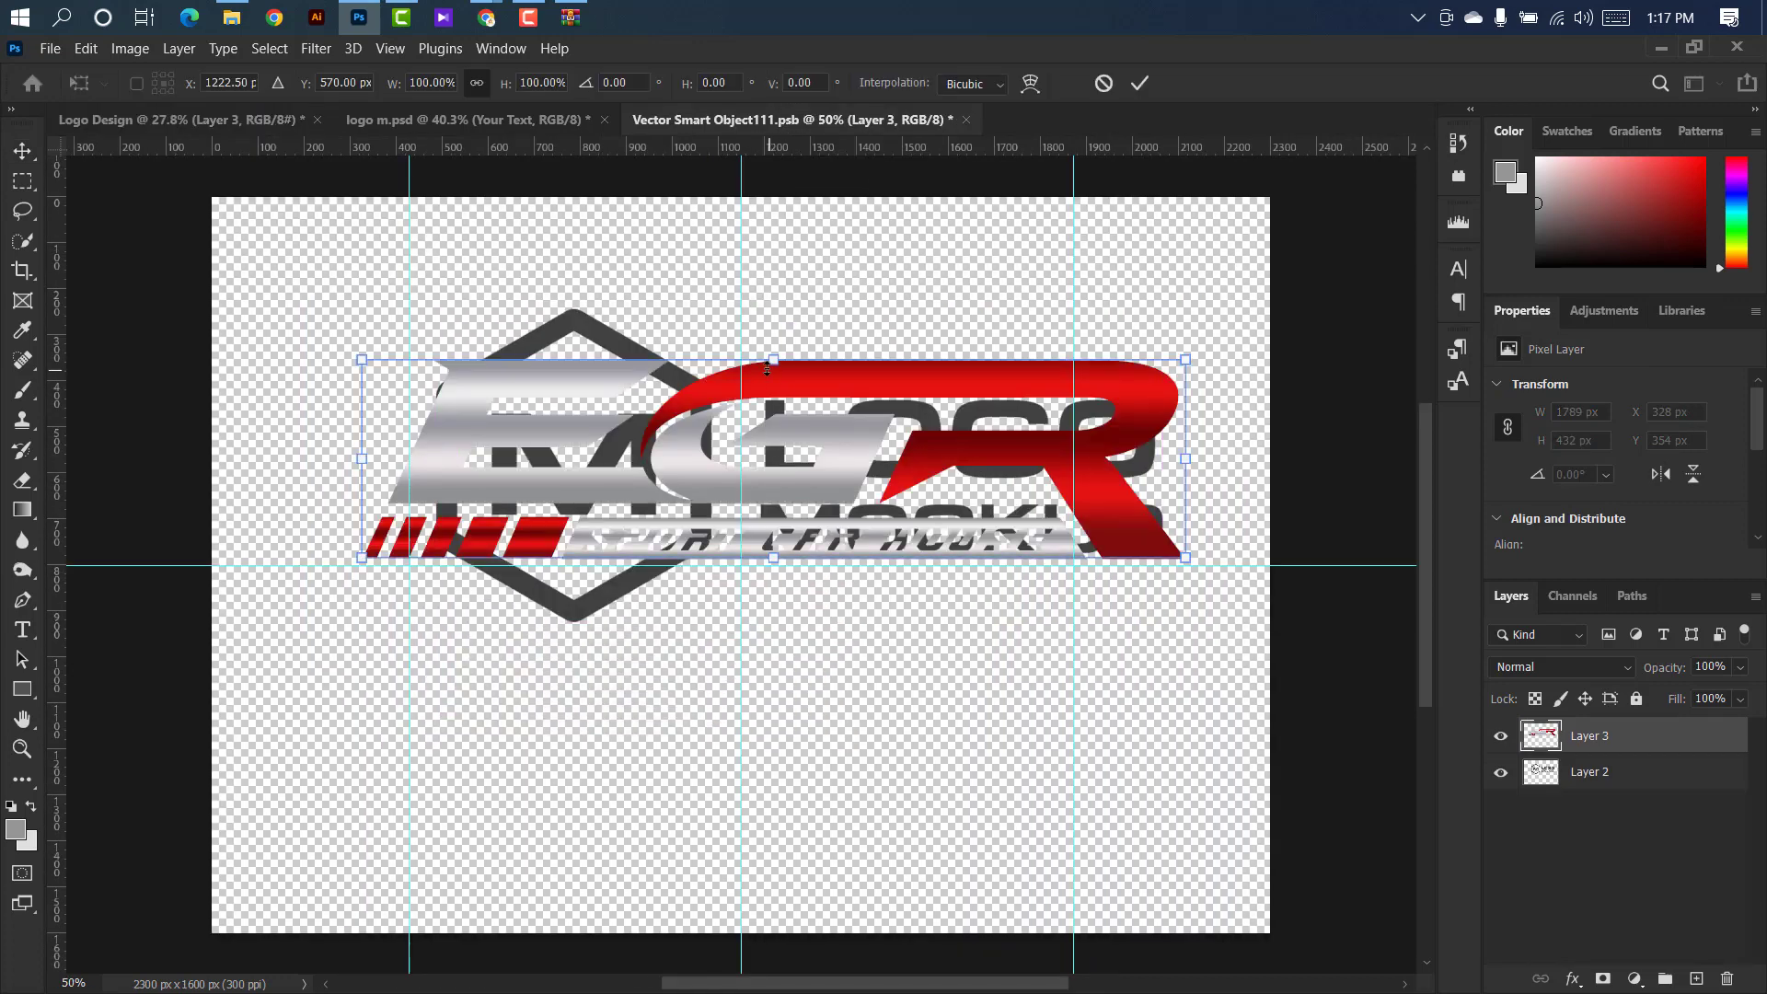
left_click_drag(761, 357, 773, 373)
left_click_drag(795, 476, 813, 483)
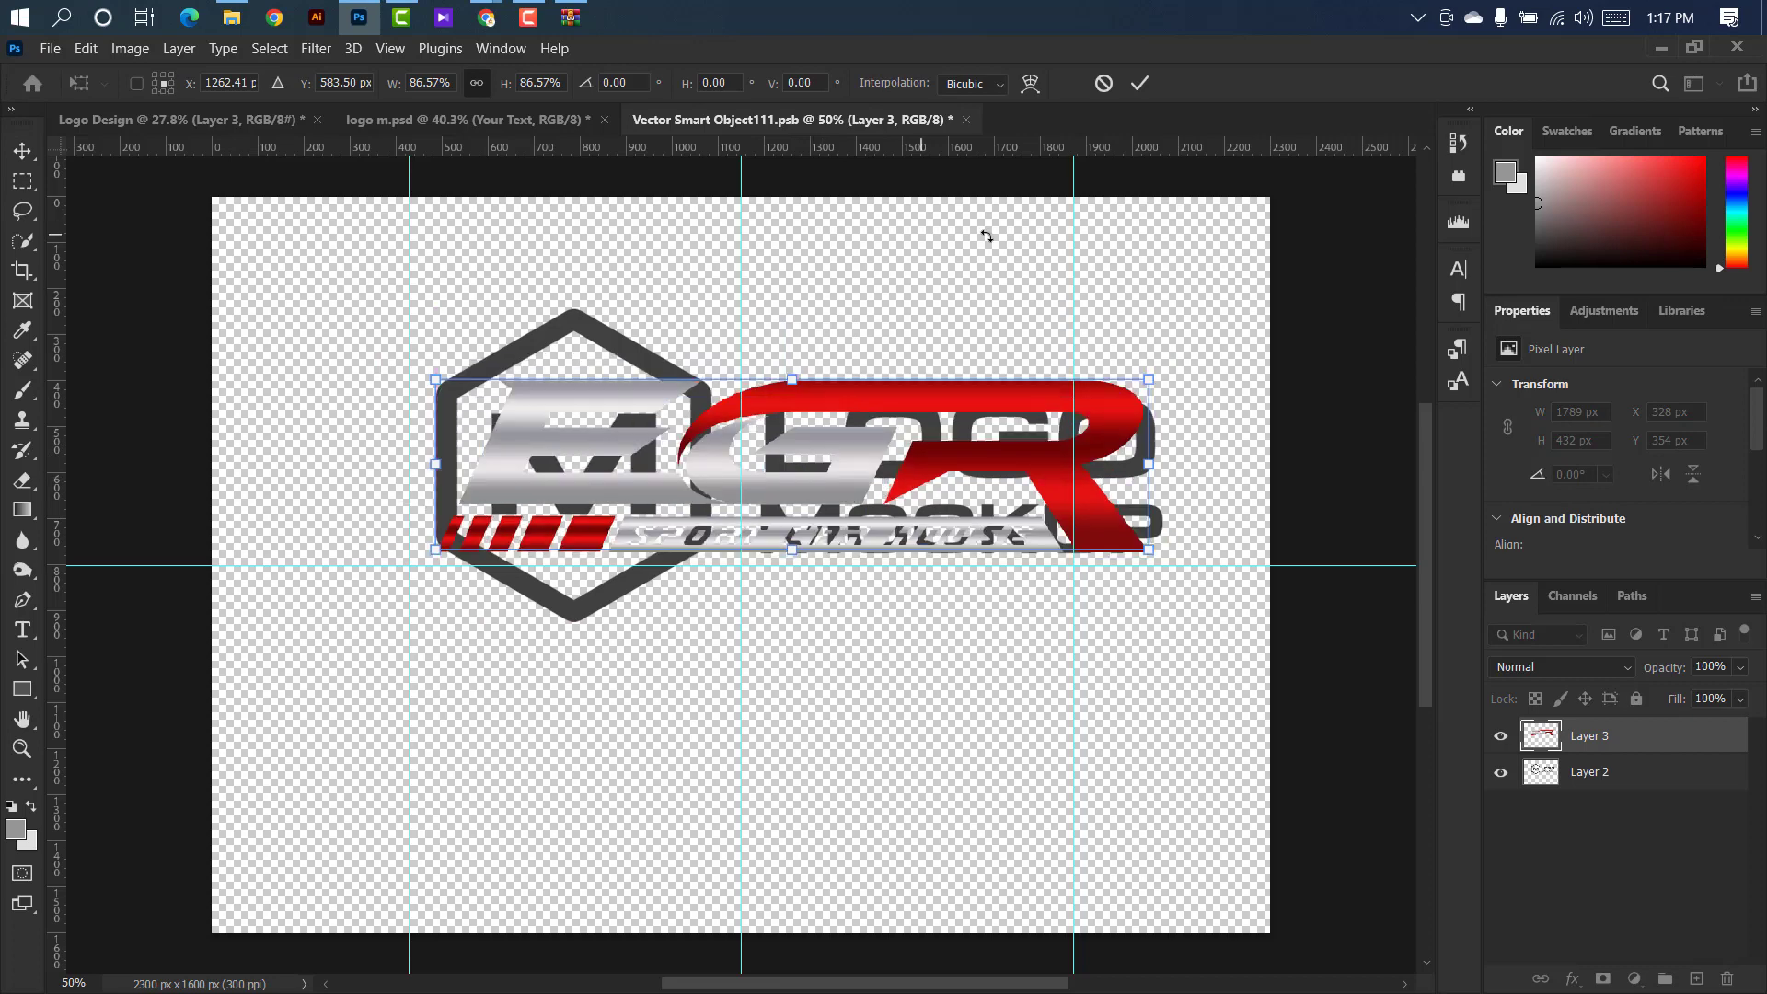
left_click(1145, 83)
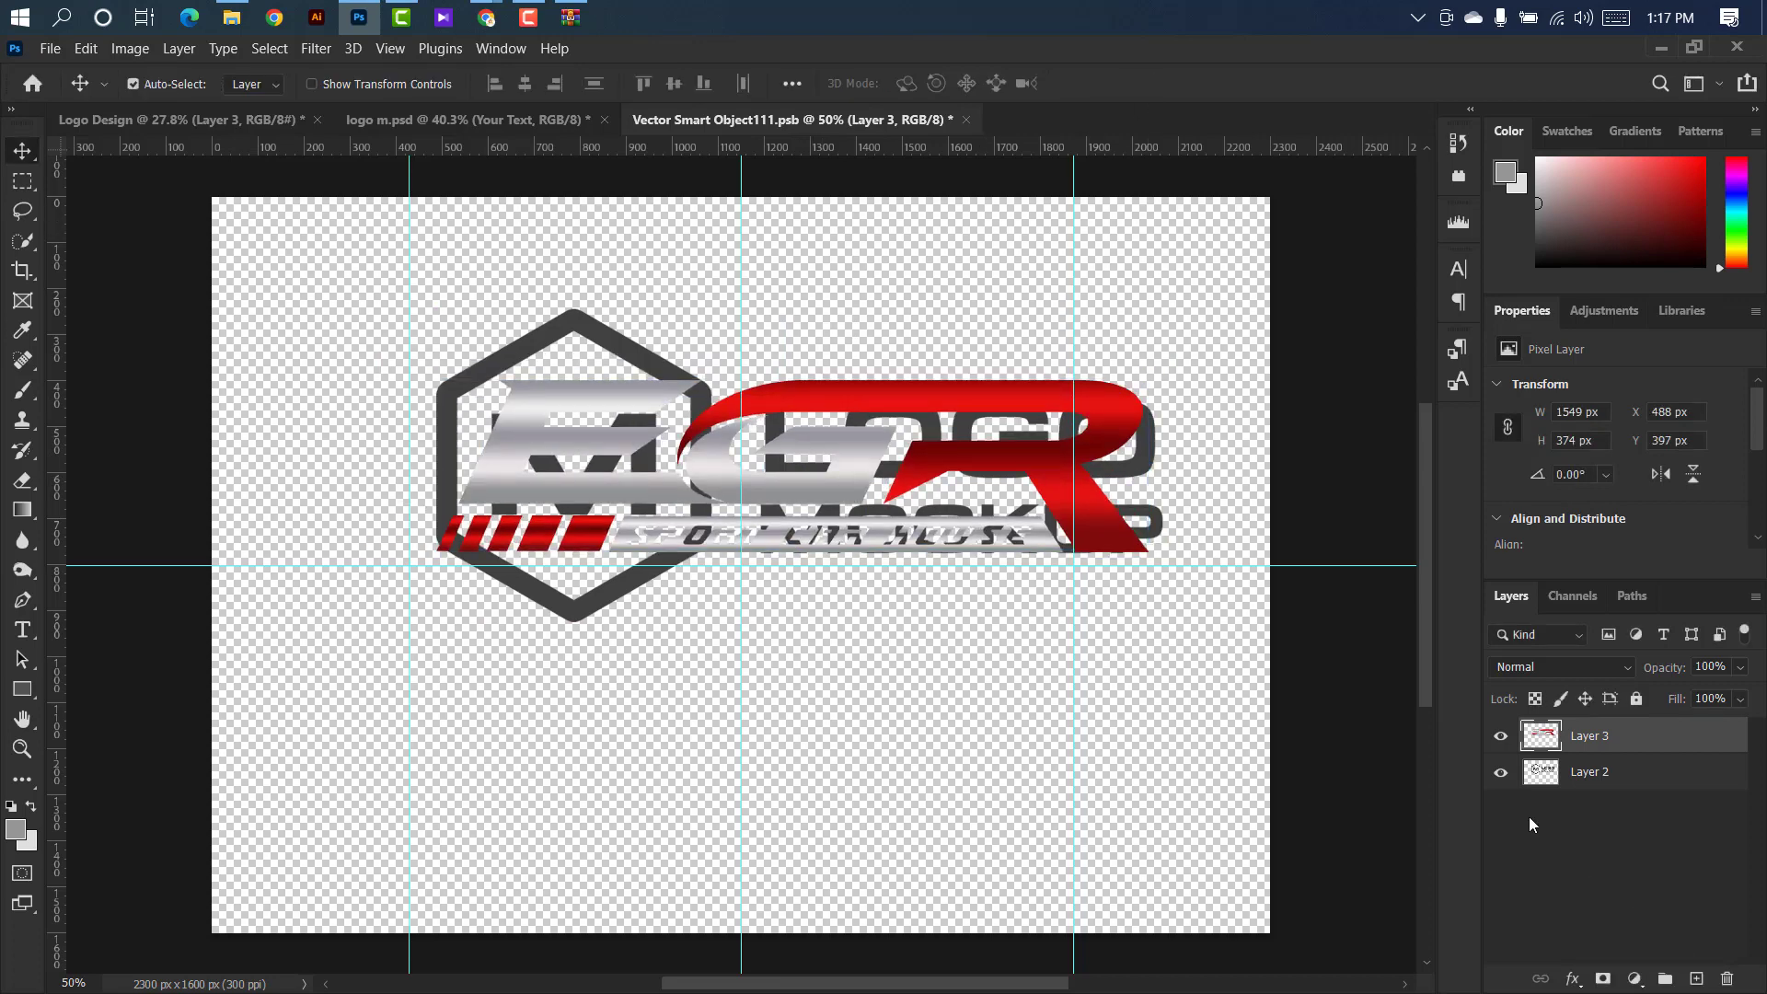
Save and close the smart object with only the EGR logo showing, and return to the logo m.psd mockup.
left_click(967, 120)
left_click(822, 416)
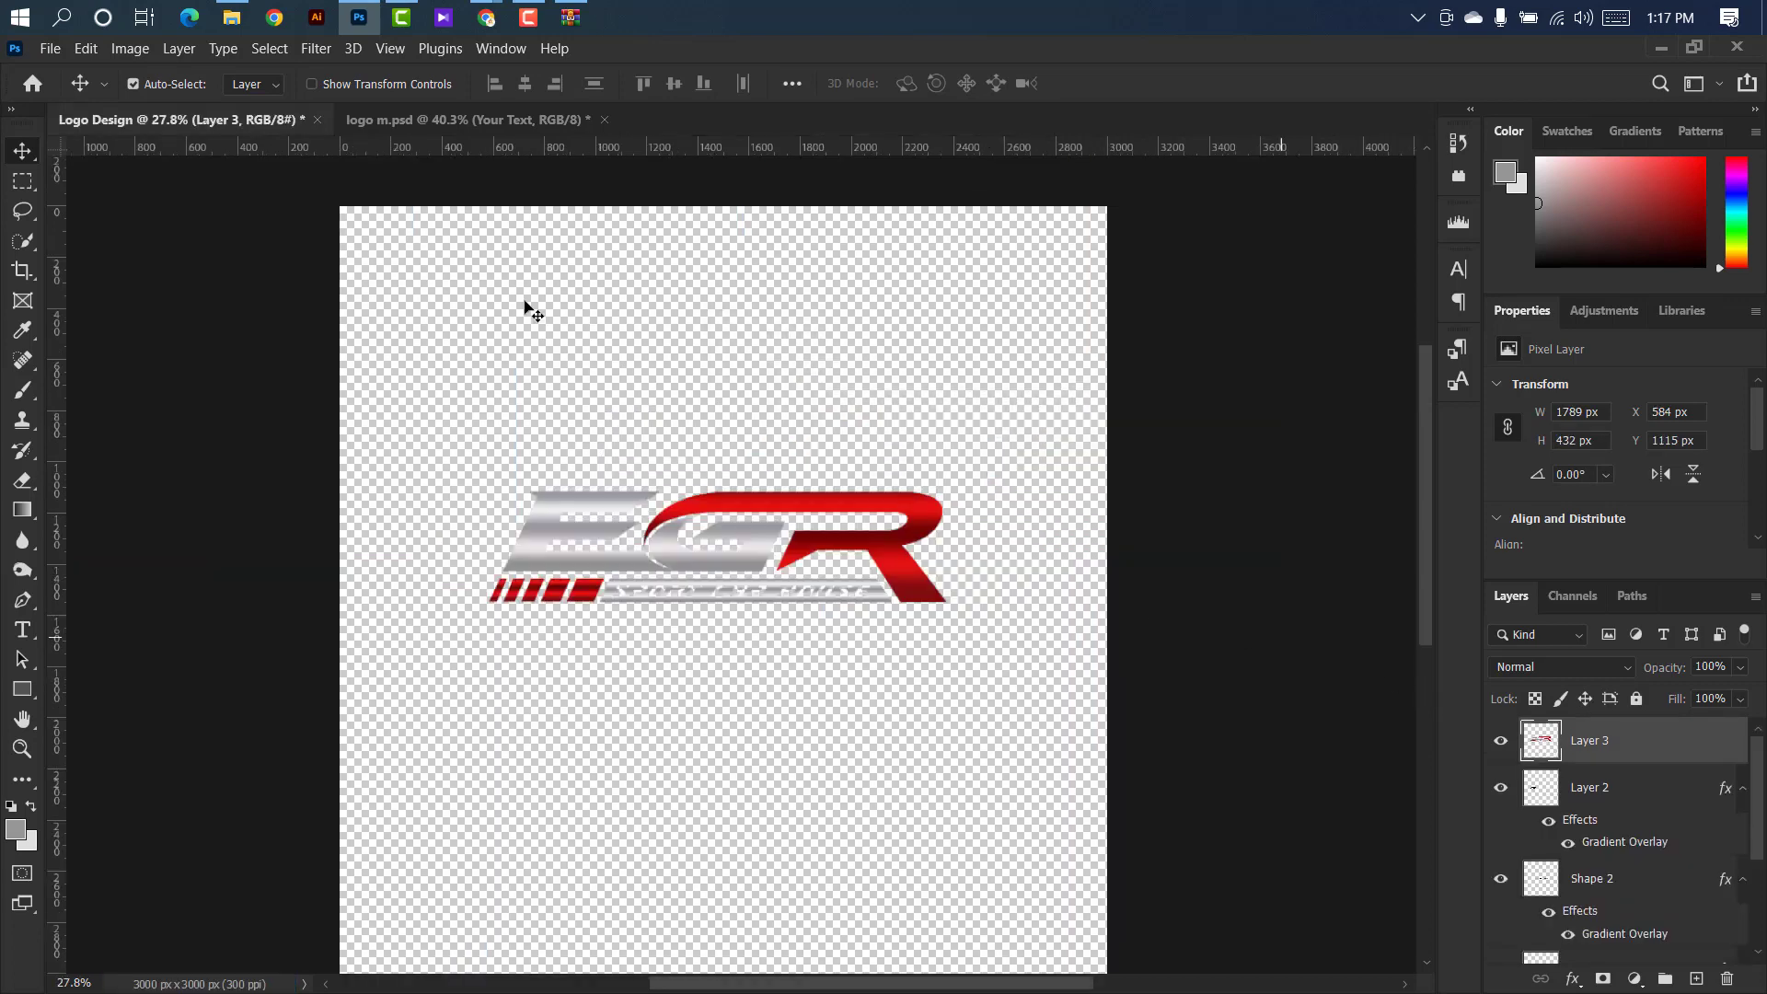
left_click(418, 129)
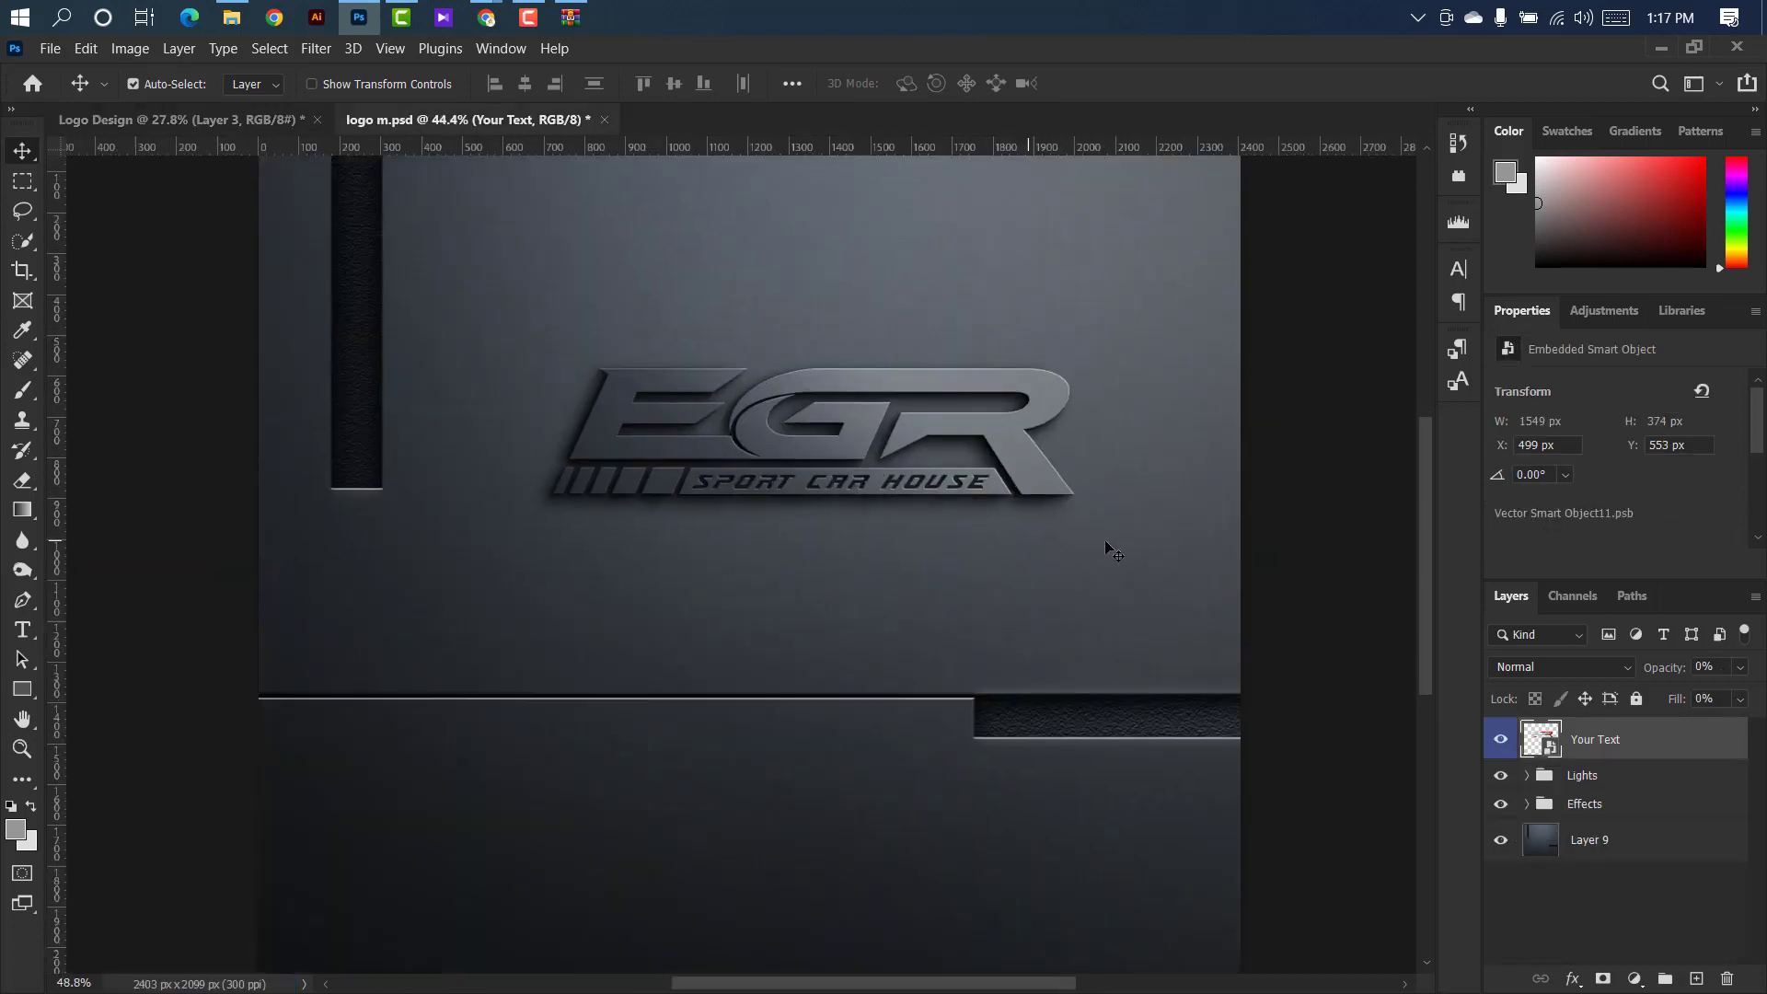
Hide Layer 10, Gradient Fill 2, Gradient Fill 1 and Color Fill in the mockup's Effects group.
scroll(1104, 539, "up", 2)
left_click_drag(1428, 546, 1422, 508)
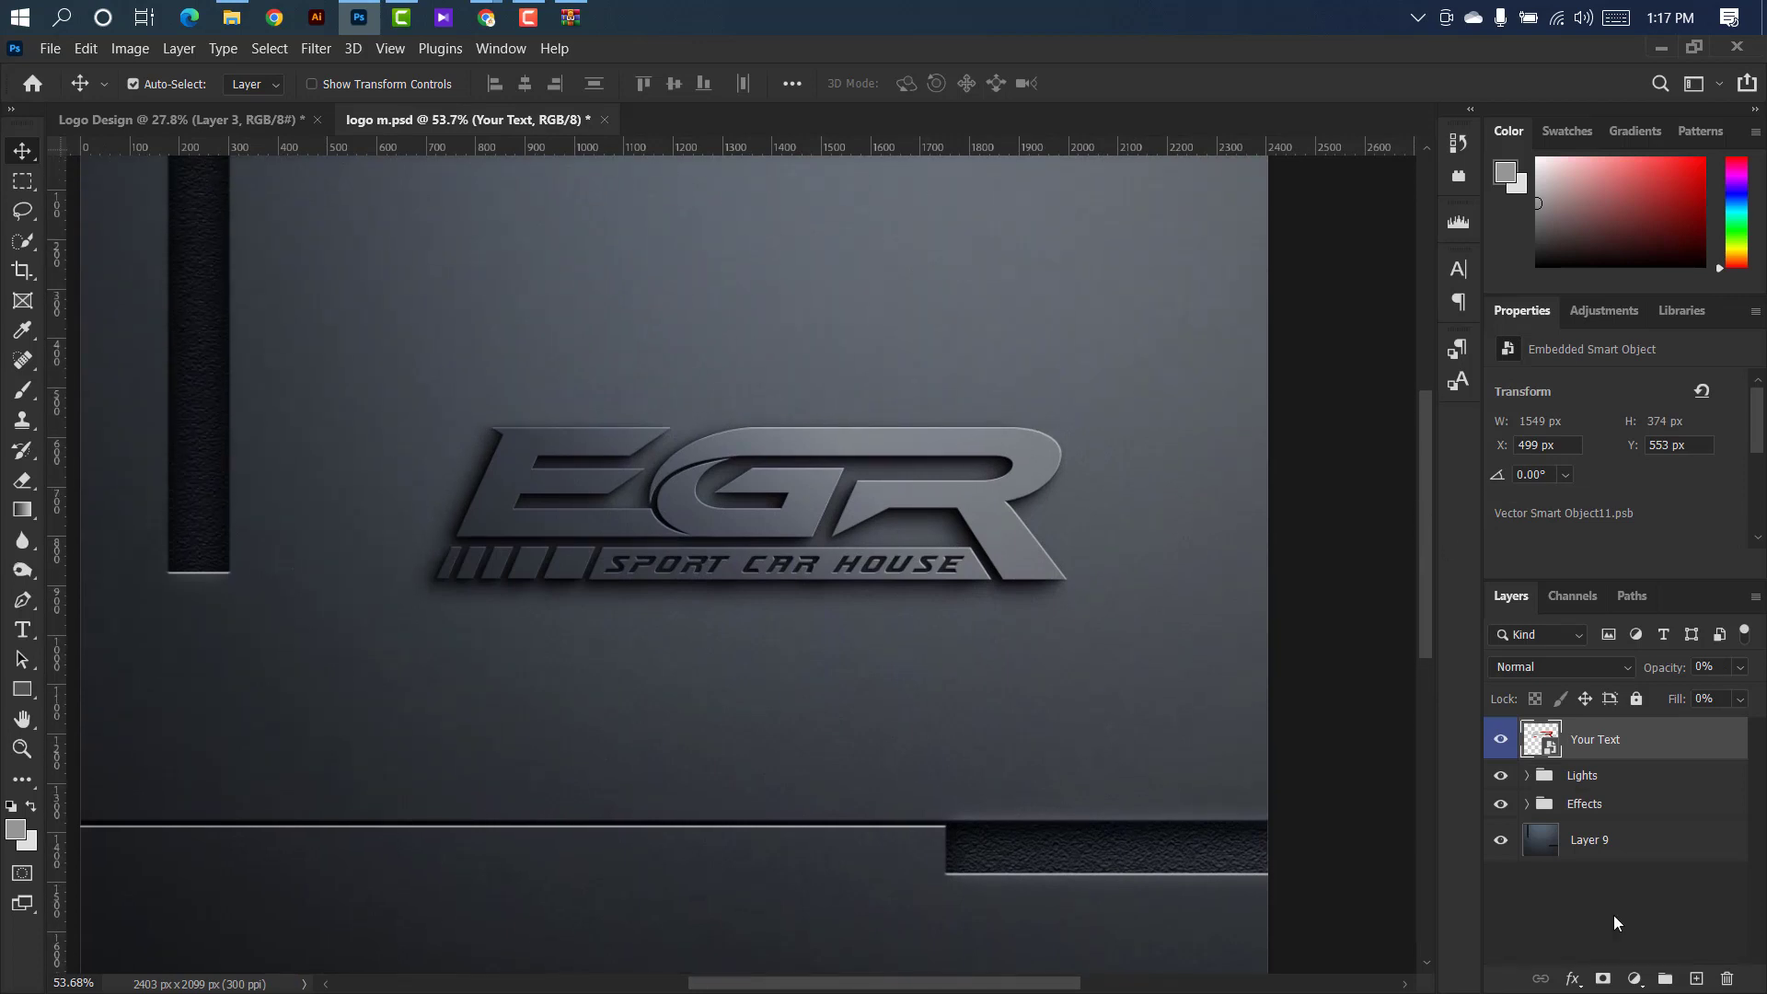
left_click(1527, 805)
left_click(1502, 840)
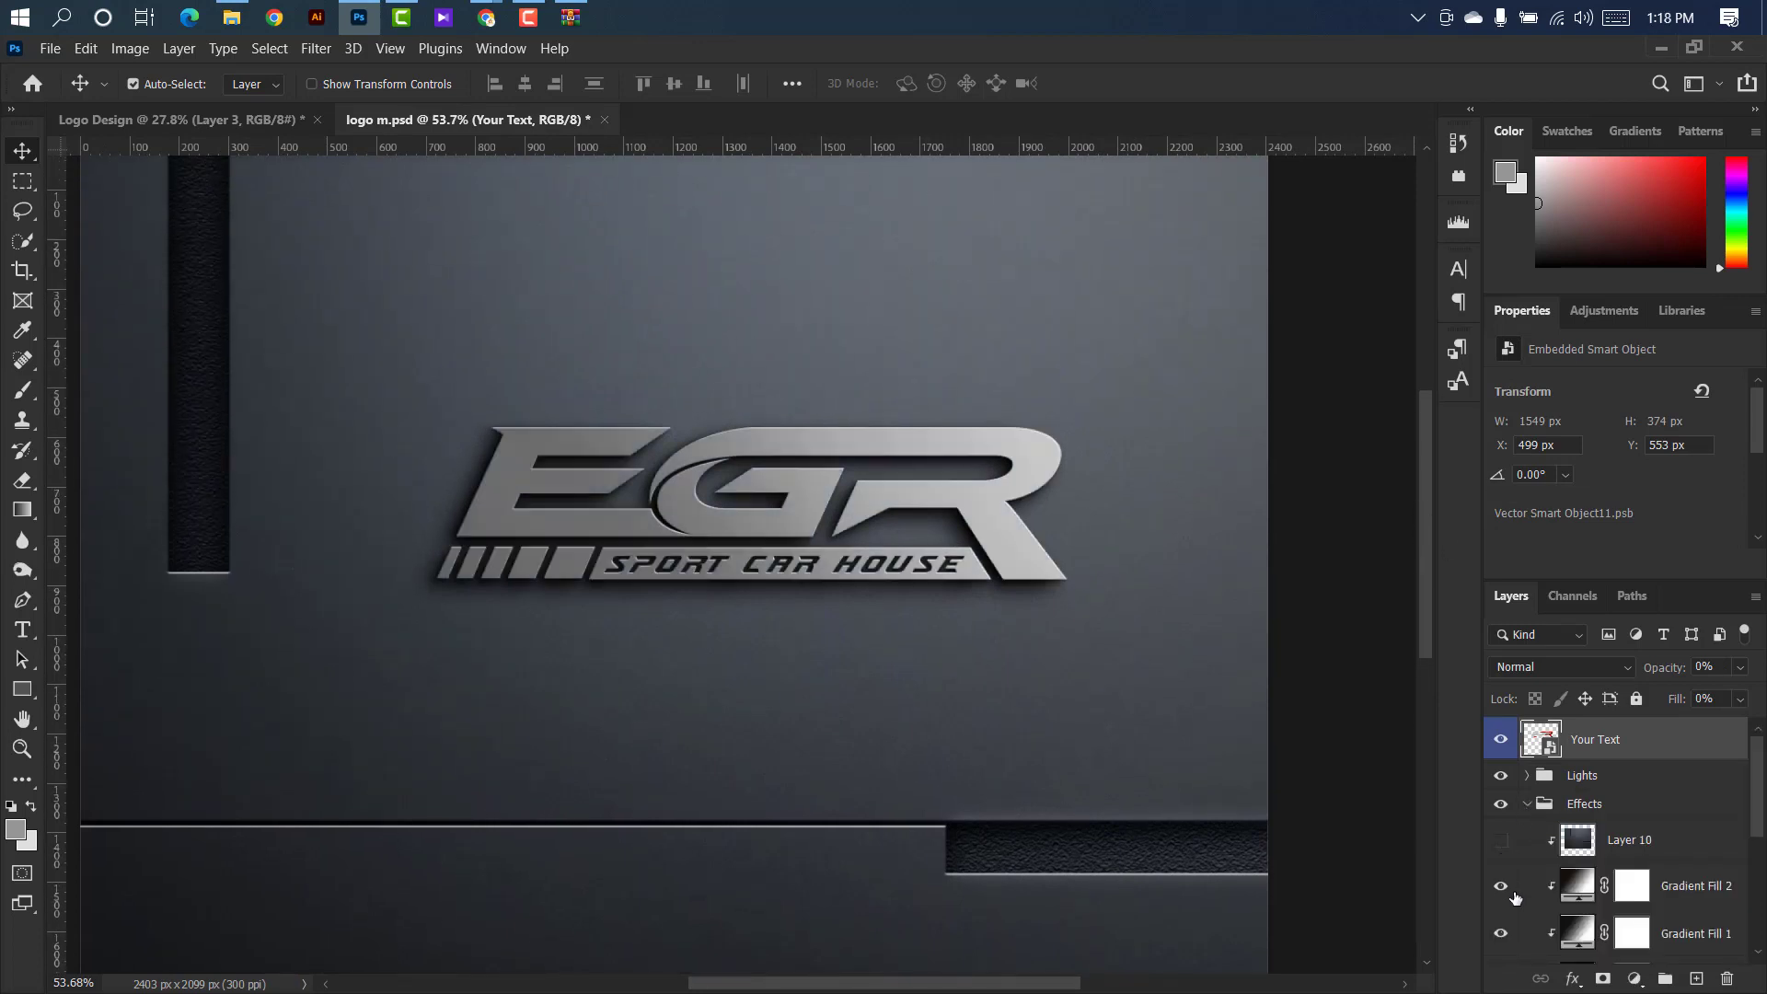
left_click(1501, 885)
left_click(1501, 934)
scroll(1506, 922, "down", 1)
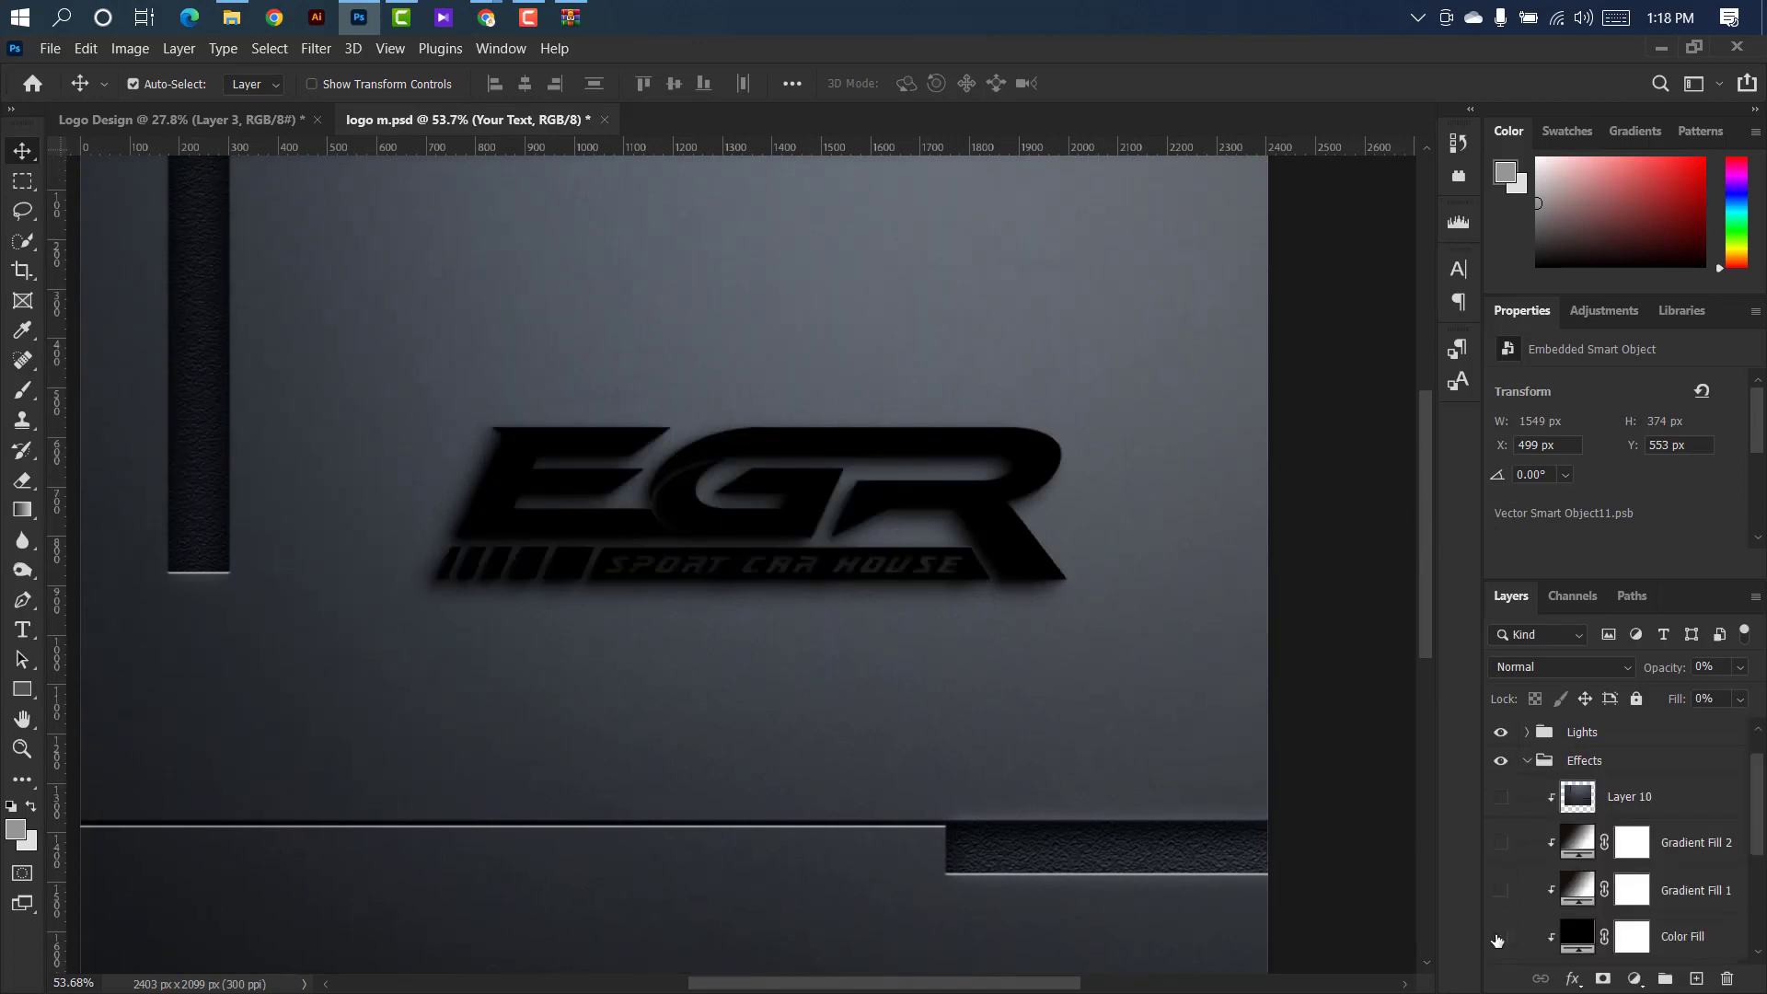
left_click(1498, 940)
left_click(1527, 760)
Hide the Hue/Saturation adjustment, Layer 1 and Layer 2 in the Lights group.
left_click(1527, 778)
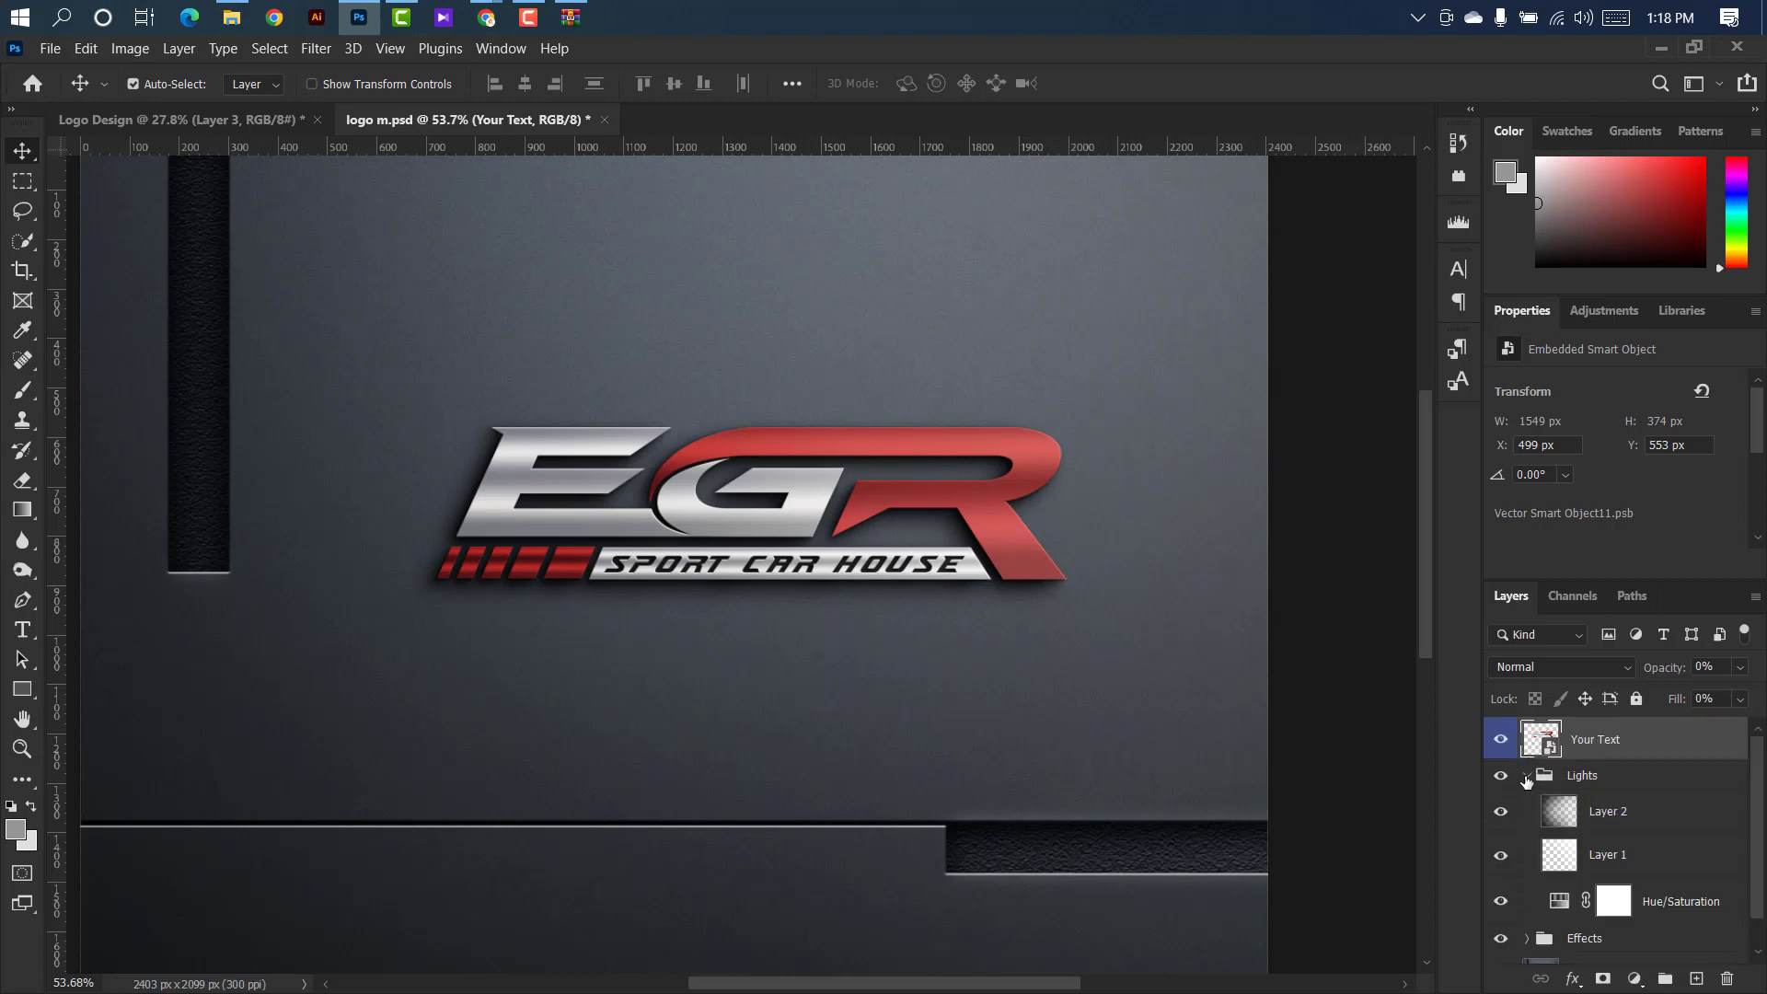
left_click(1501, 901)
left_click(1501, 855)
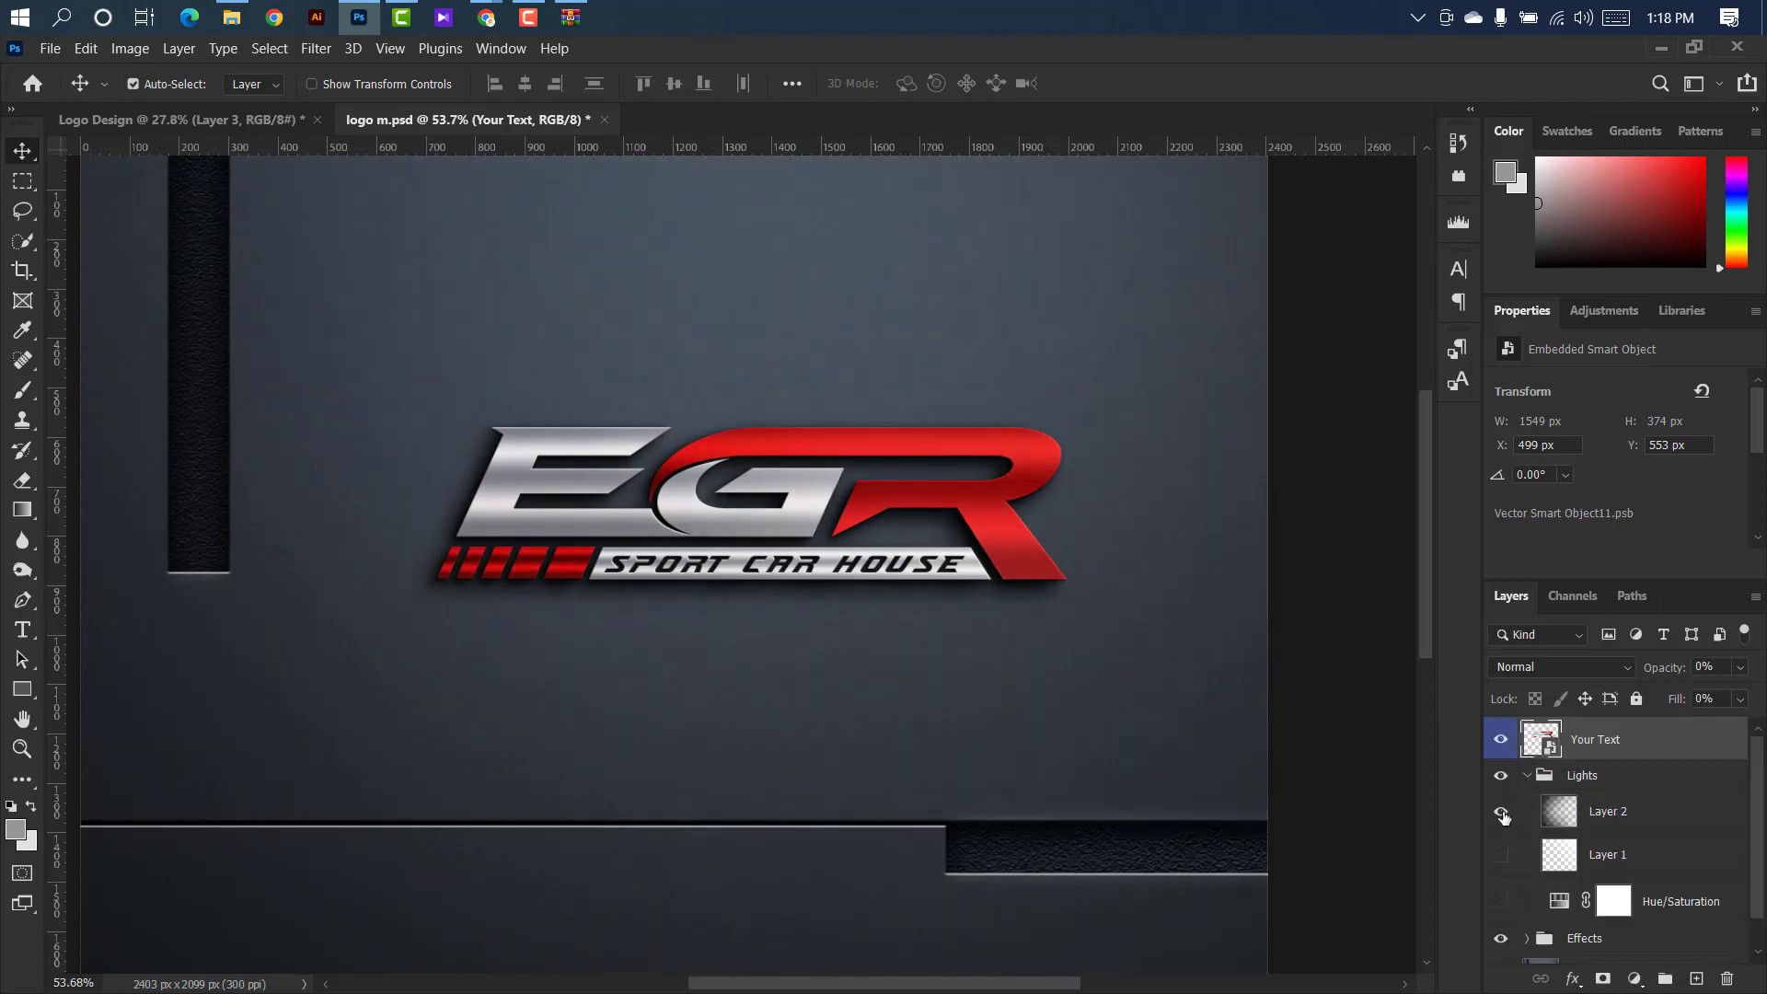
left_click(1501, 811)
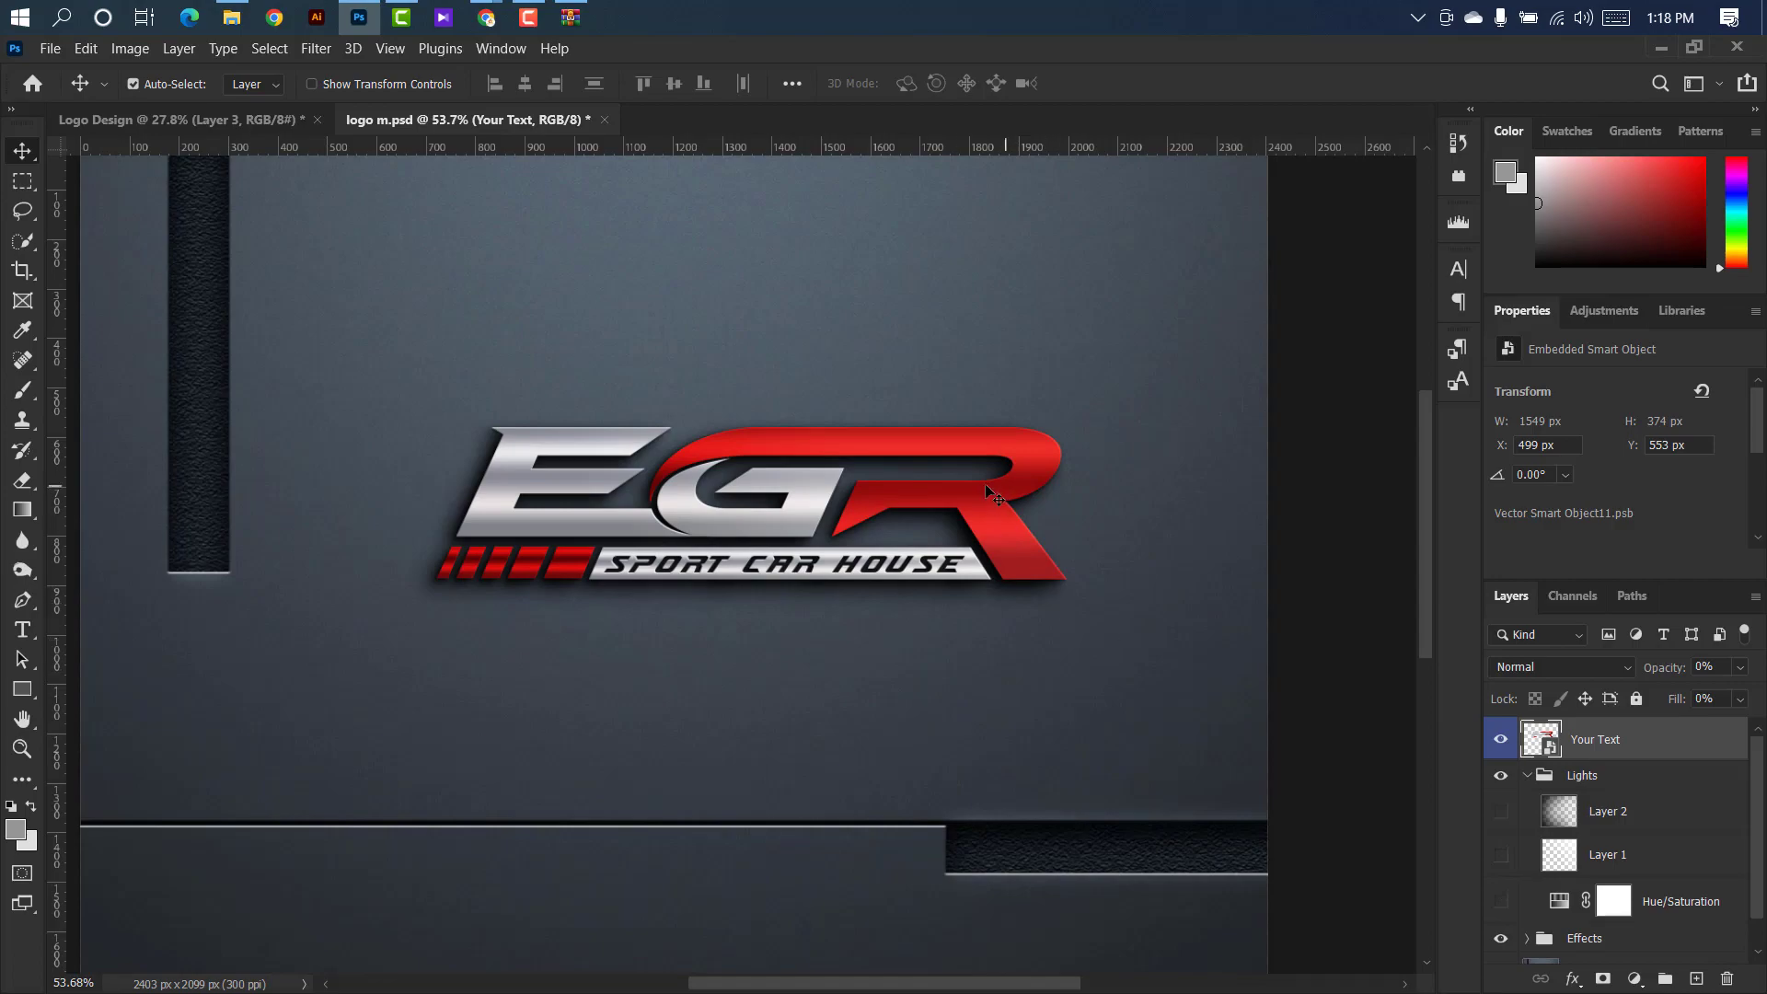
scroll(964, 478, "up", 3)
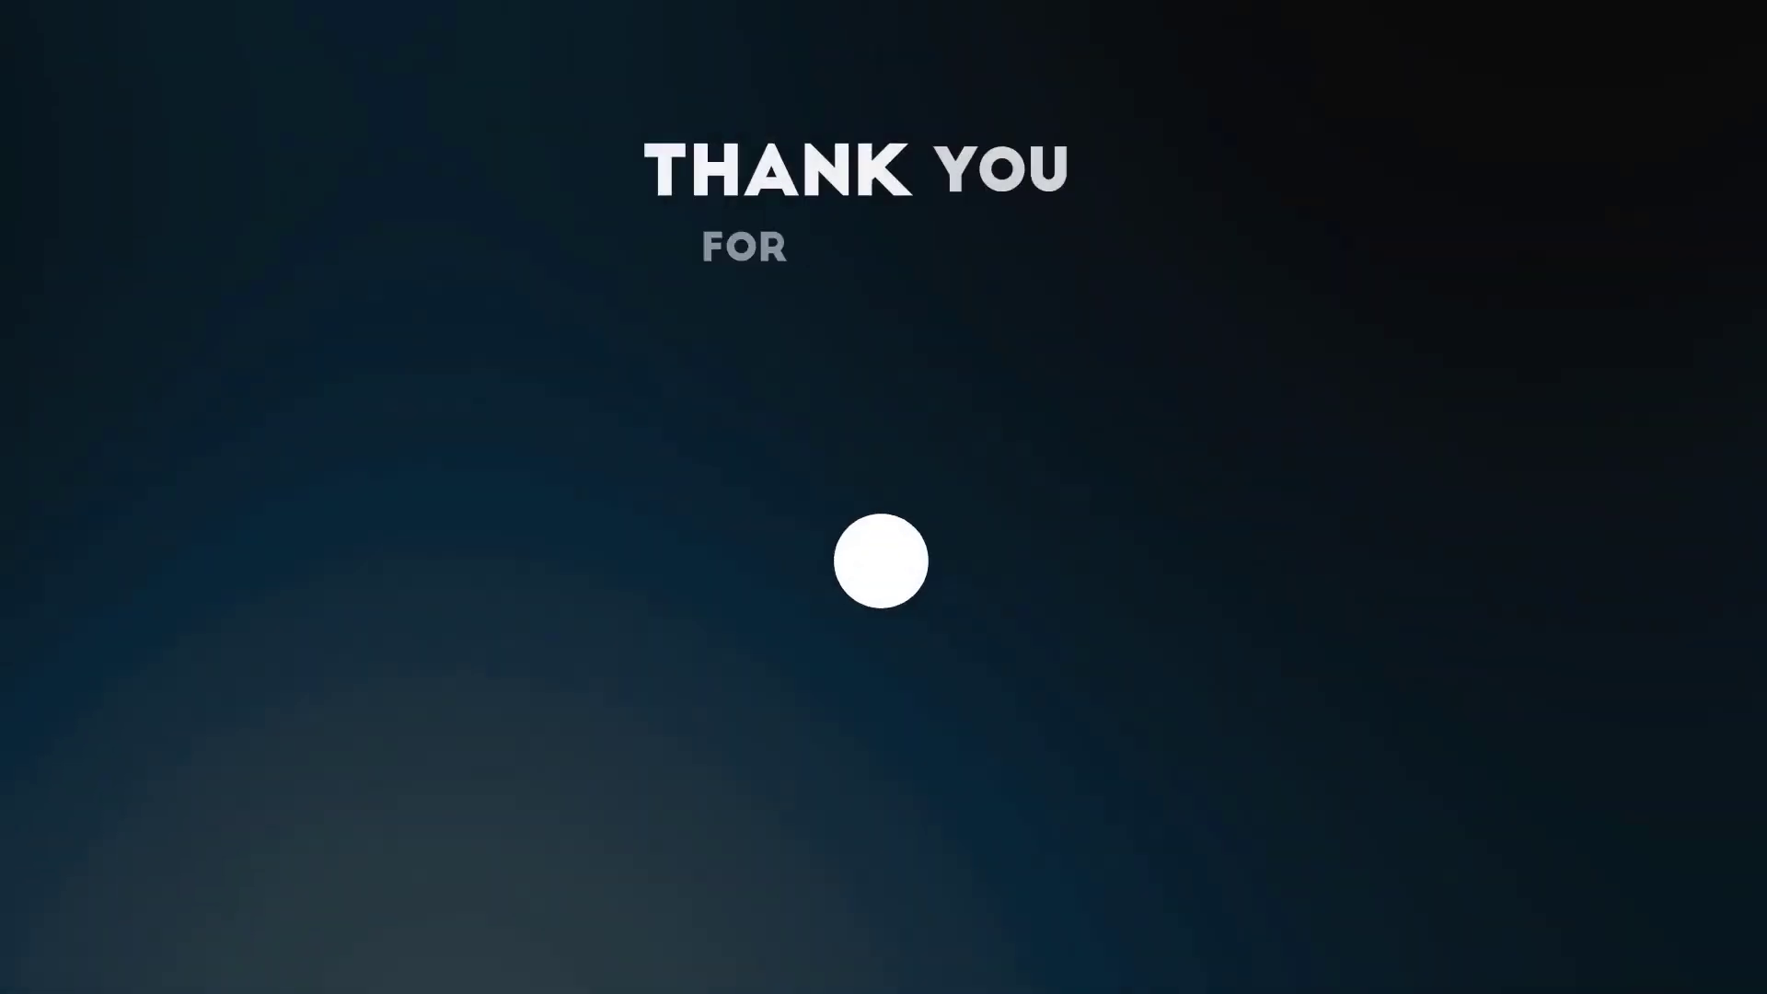